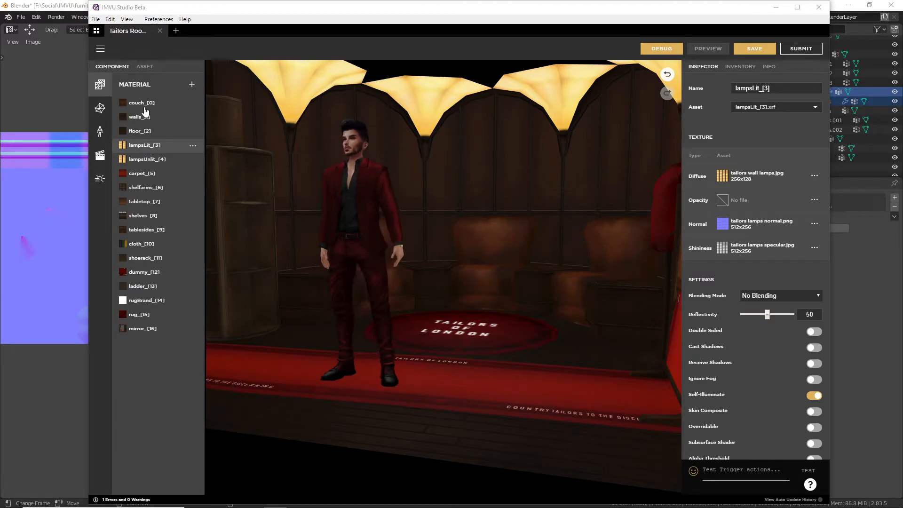
Step: Look over the lit wall lamps in the Tailors room and check the shininess texture assigned to the lampsLit material
left_click_drag(463, 325, 469, 345)
mouse_move(385, 320)
left_mouse_down()
mouse_move(410, 324)
mouse_move(379, 325)
left_mouse_up()
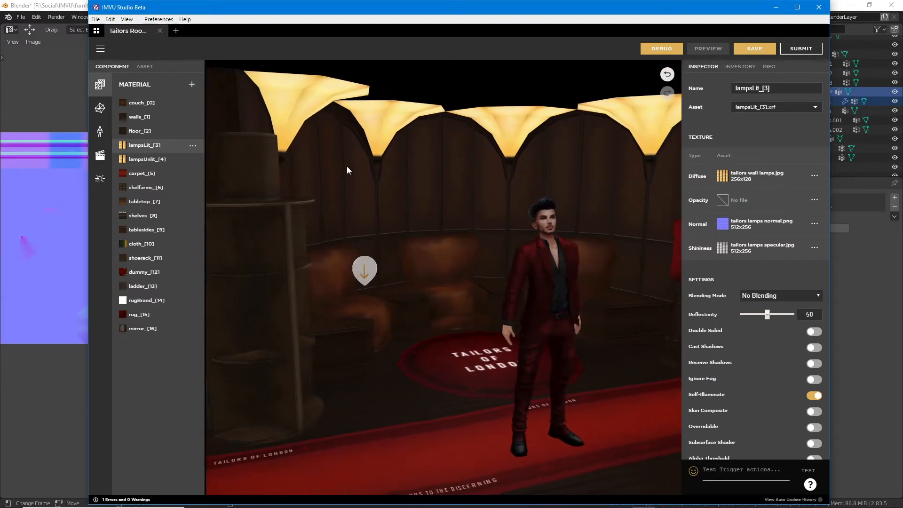
mouse_move(438, 374)
left_mouse_down()
mouse_move(419, 401)
mouse_move(424, 343)
mouse_move(451, 346)
left_mouse_up()
right_click_drag(414, 309, 376, 335)
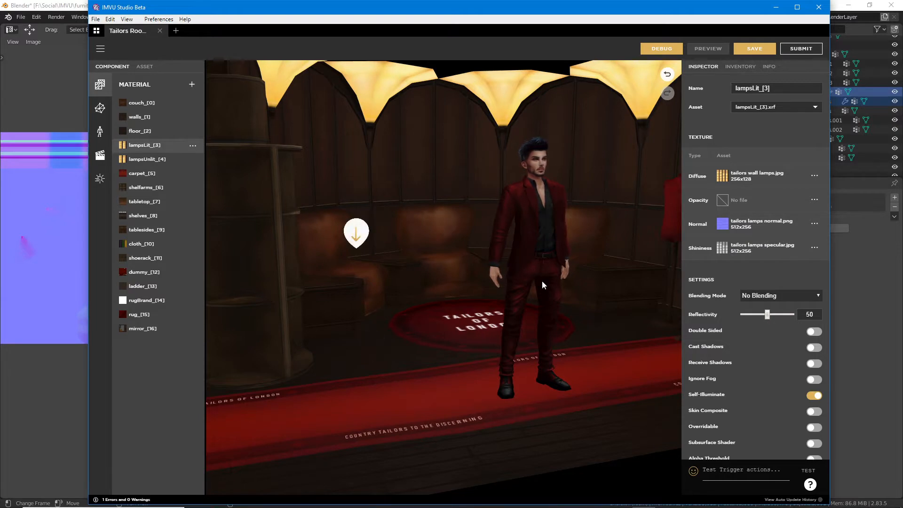
mouse_move(723, 251)
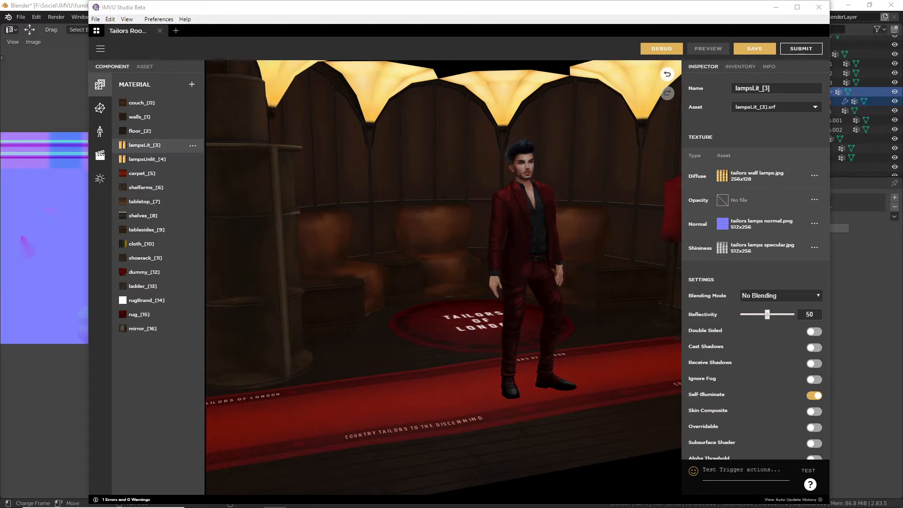
left_click(363, 3)
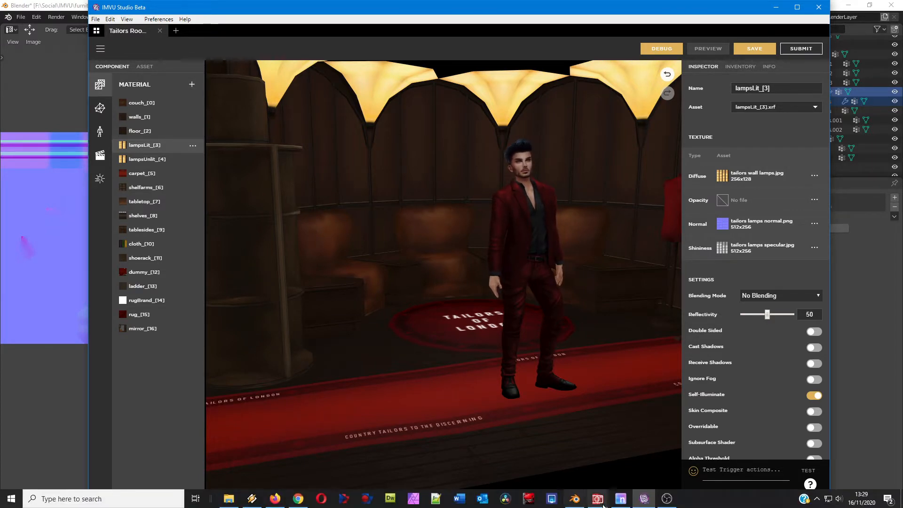
Step: Switch to Corel PHOTO-PAINT and close all open shelf arms and lamps texture images
left_click(597, 499)
left_click(545, 454)
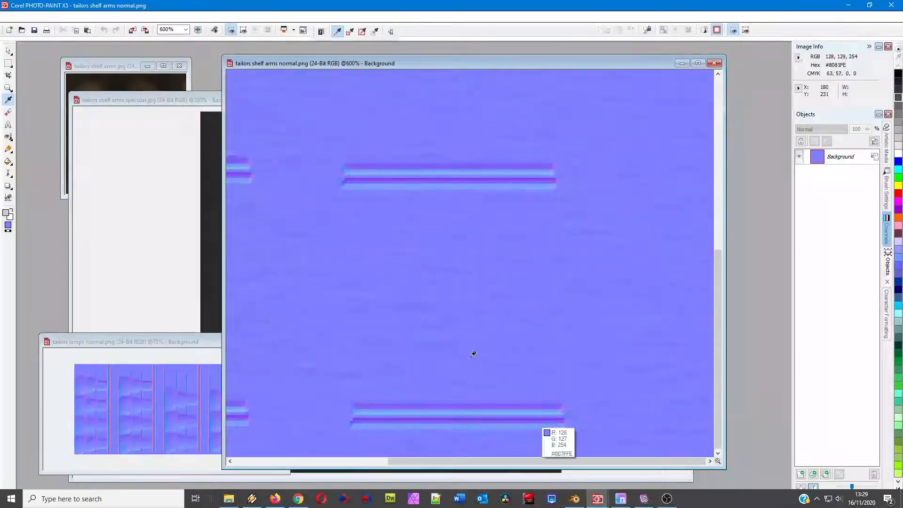
left_click(682, 64)
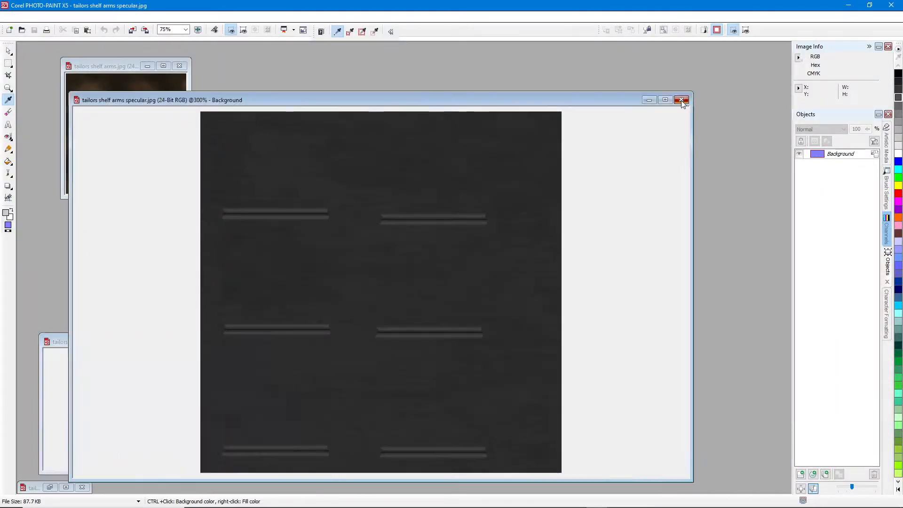
left_click(681, 101)
left_click(180, 65)
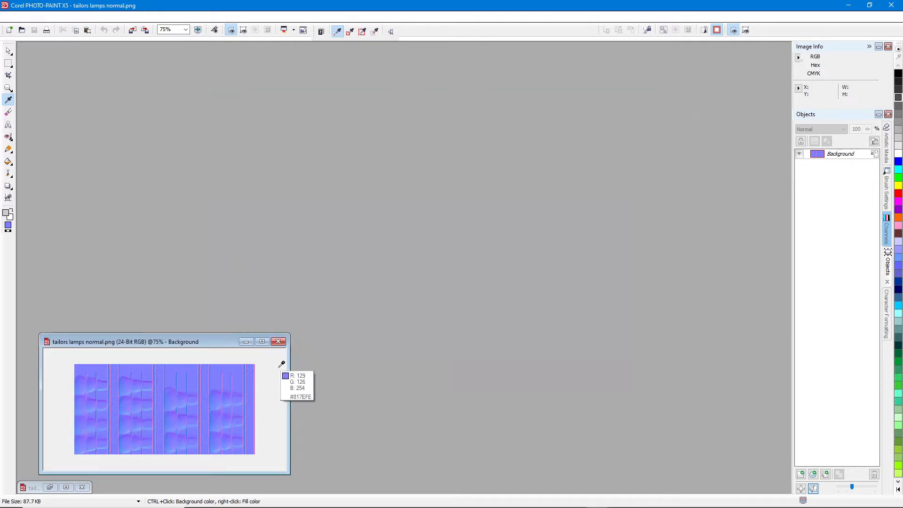
left_click(278, 341)
left_click(51, 488)
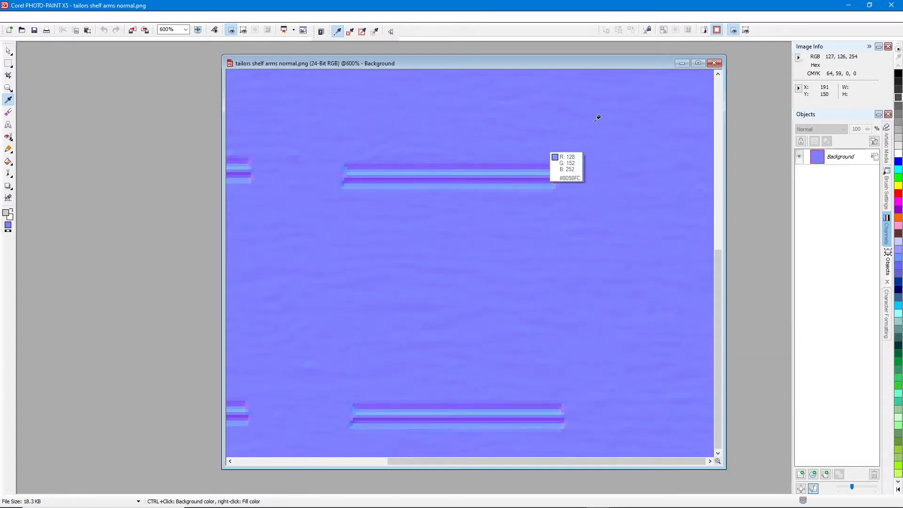
left_click(714, 63)
left_click(463, 279)
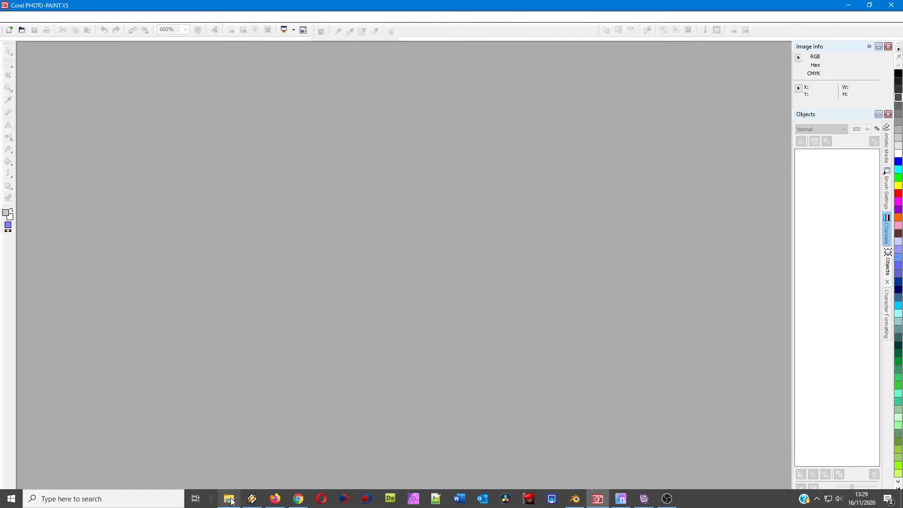
Step: Switch to IMVU Studio and check the normal and shininess textures assigned to the lampsLit material
left_click(231, 502)
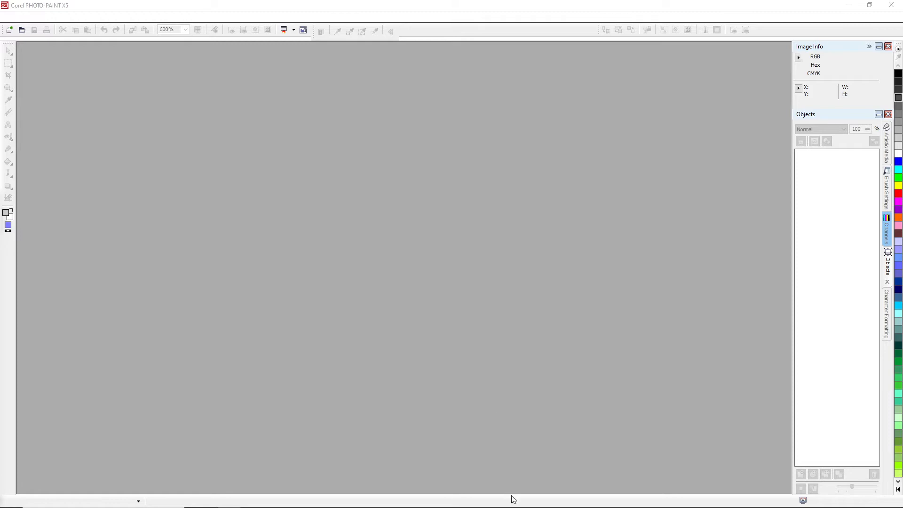
left_click(643, 502)
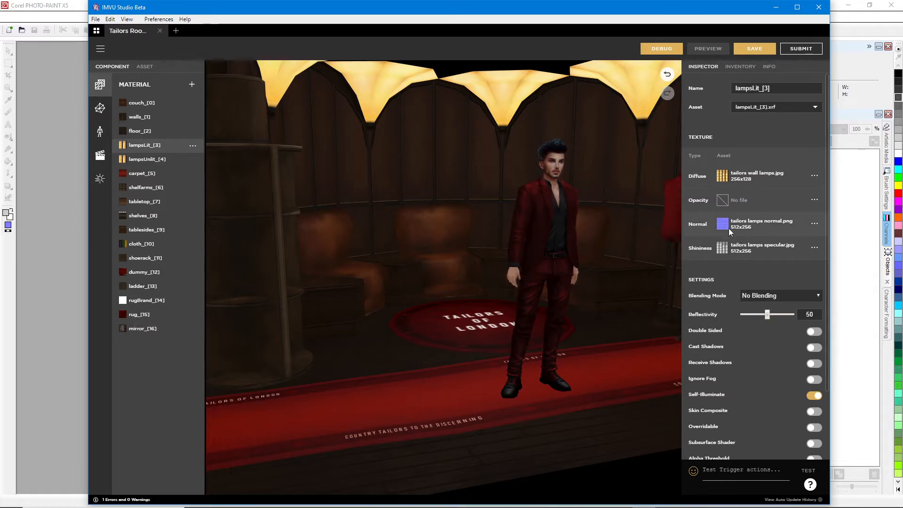
mouse_move(723, 225)
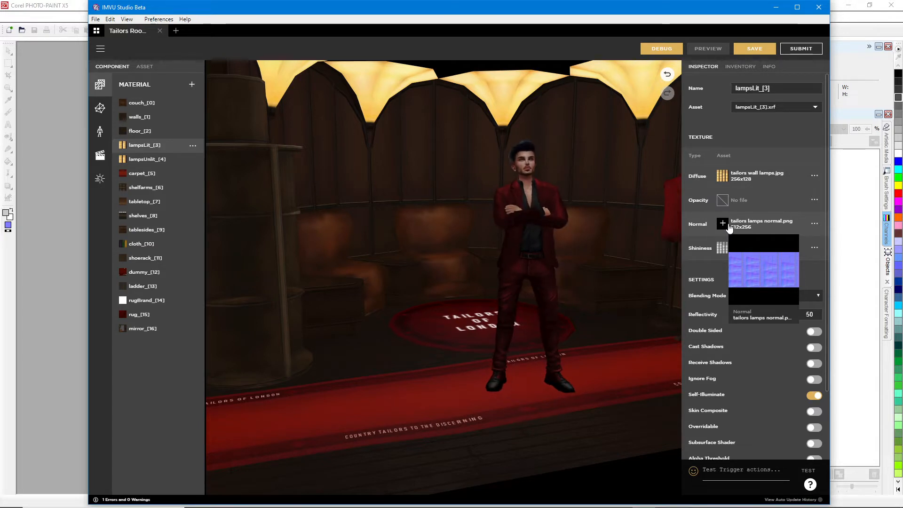
mouse_move(723, 253)
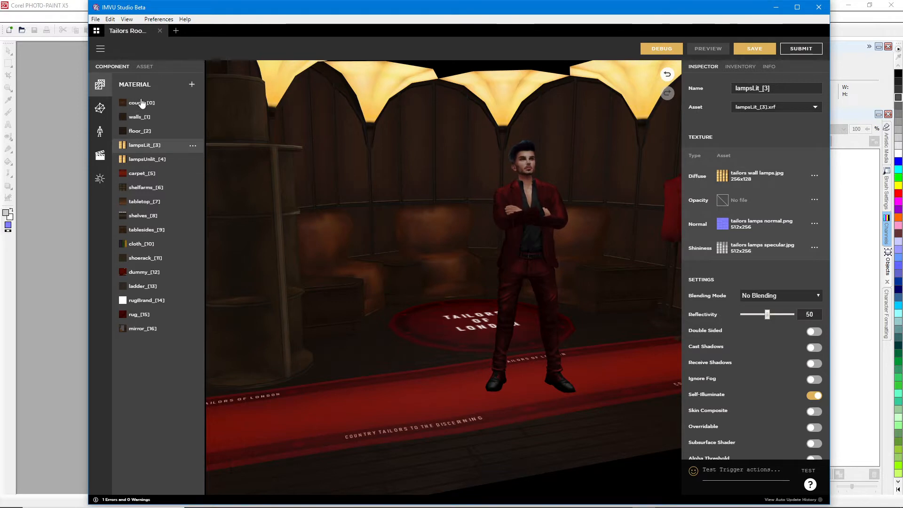
Step: Review the texture assignments of the couch, walls, floor, lampsLit and carpet materials
left_click(143, 104)
left_click(140, 118)
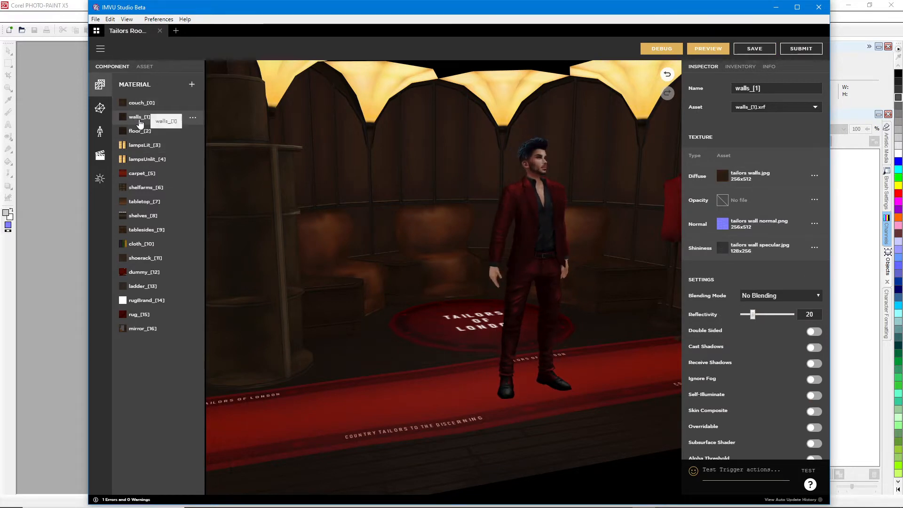
left_click(140, 132)
left_click(140, 146)
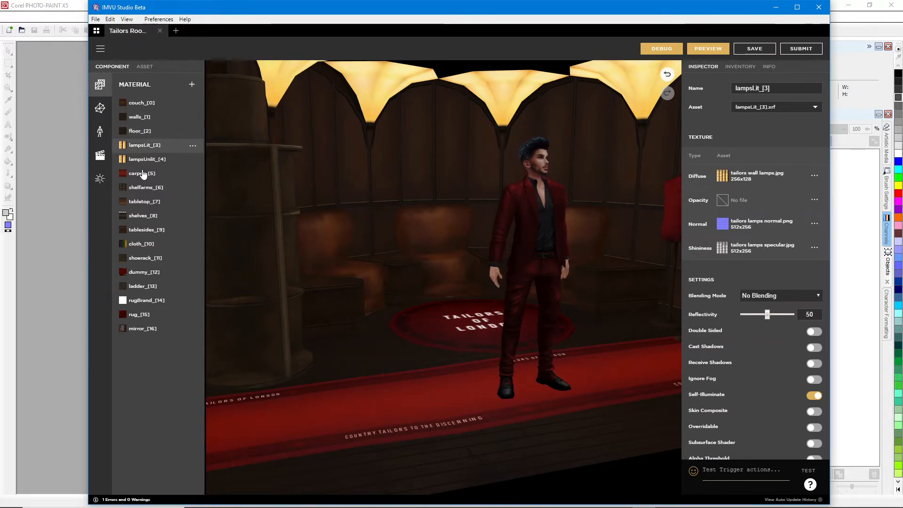
left_click(139, 174)
Step: Switch to Corel PHOTO-PAINT and resize the wall lamps.cpt window to fit closely around its image at 100% zoom
left_click(65, 6)
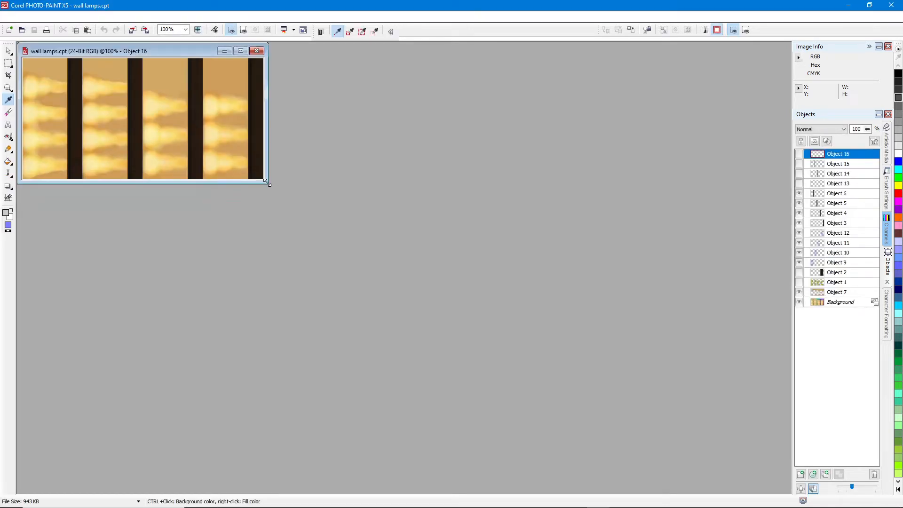
left_click_drag(267, 182, 440, 268)
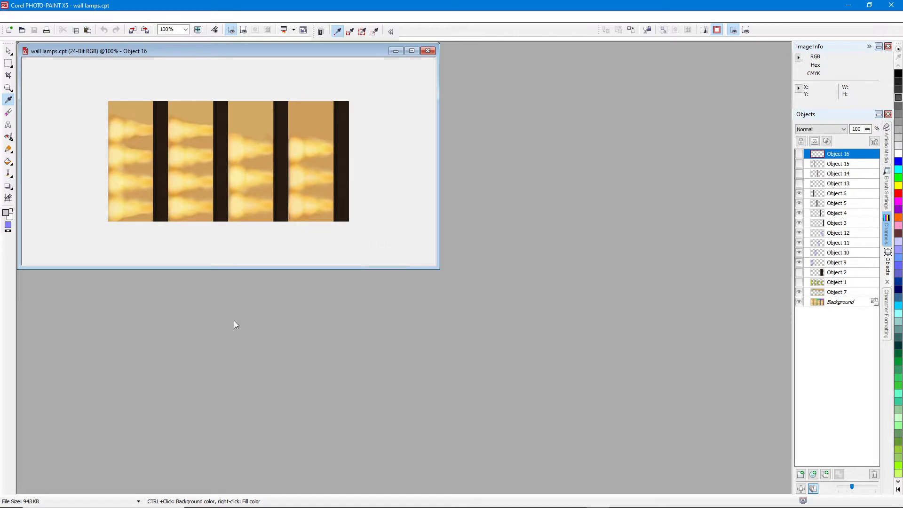
scroll(316, 143, "up", 1)
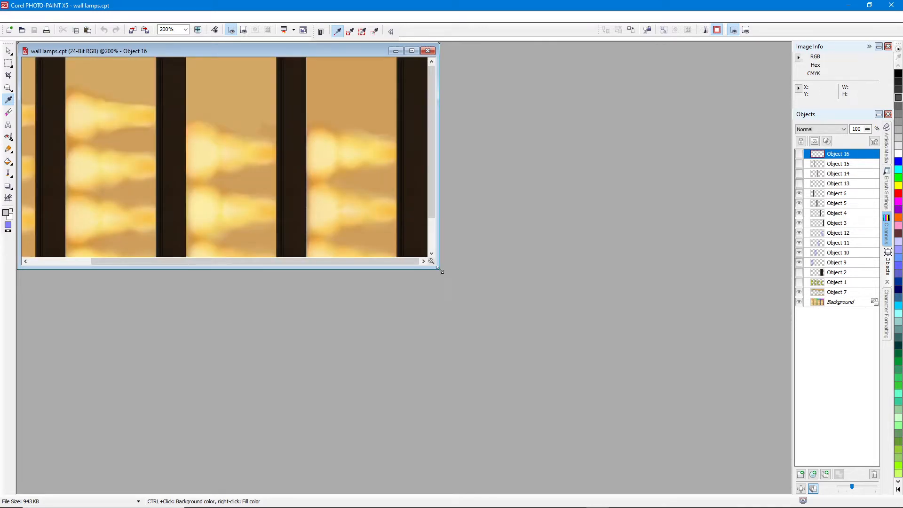
left_click_drag(442, 272, 660, 395)
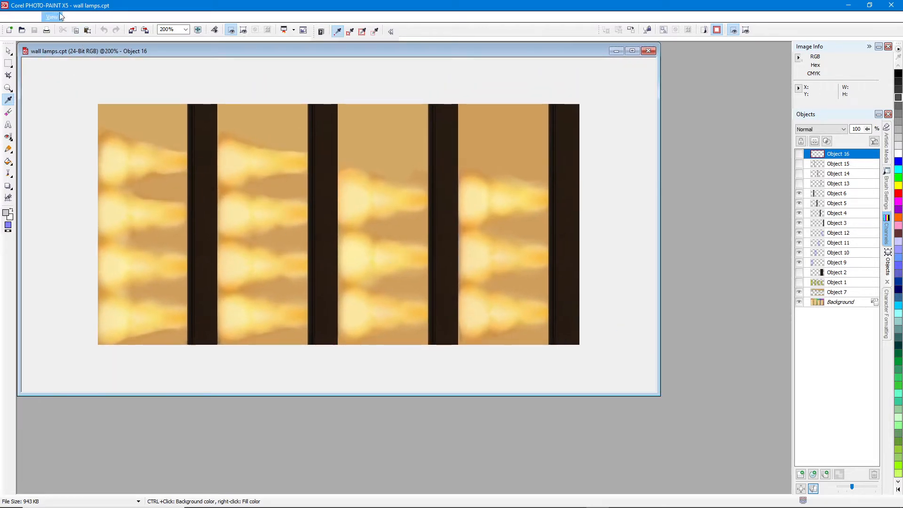
scroll(177, 226, "down", 1)
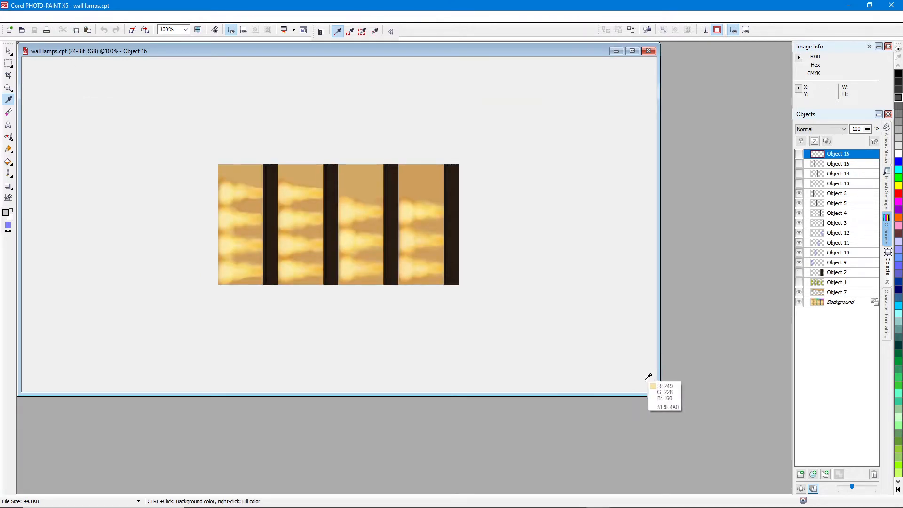
left_click_drag(659, 394, 276, 194)
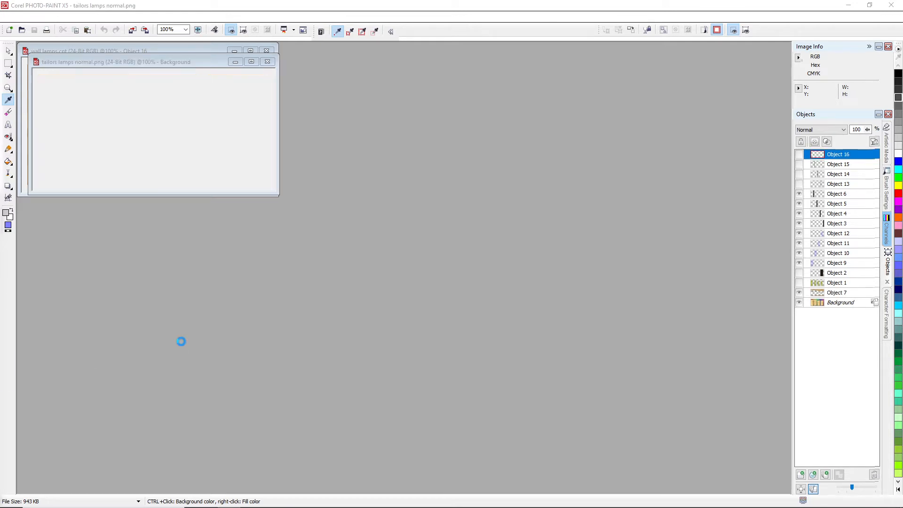
Step: Line up tailors lamps normal.png and tailors lamps specular.jpg beside wall lamps.cpt for comparison
left_click_drag(143, 61, 398, 60)
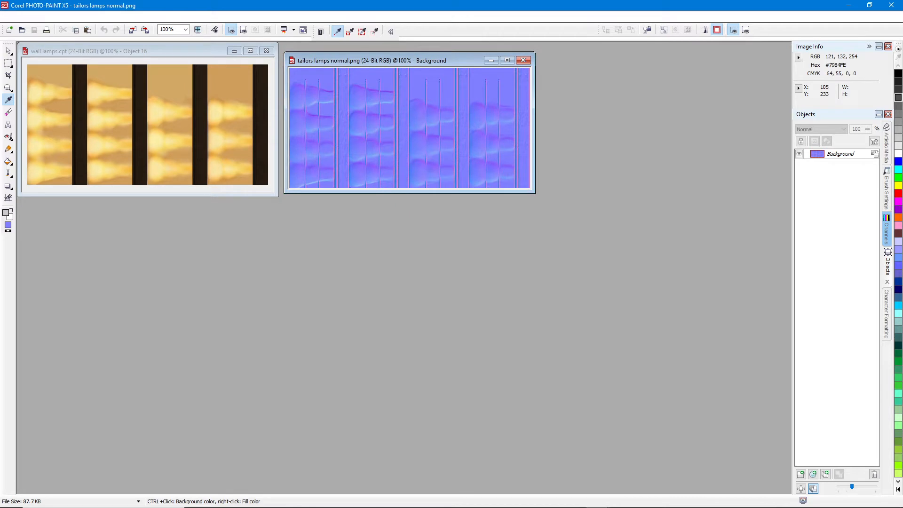
key("alt+Tab")
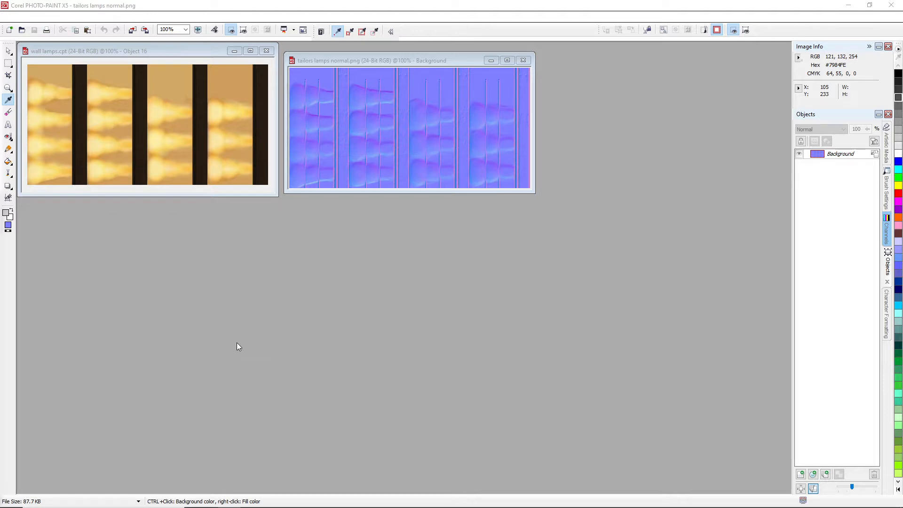
left_click_drag(156, 72, 654, 60)
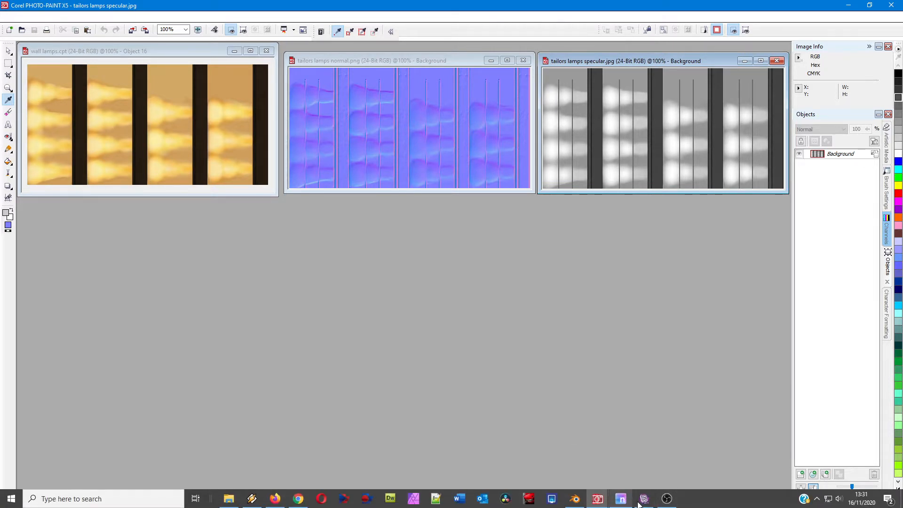
Step: Switch to IMVU Studio and examine the wall lamps and their frames up close
left_click(644, 498)
right_click_drag(382, 211, 416, 313)
left_click_drag(416, 313, 424, 282)
scroll(424, 280, "up", 5)
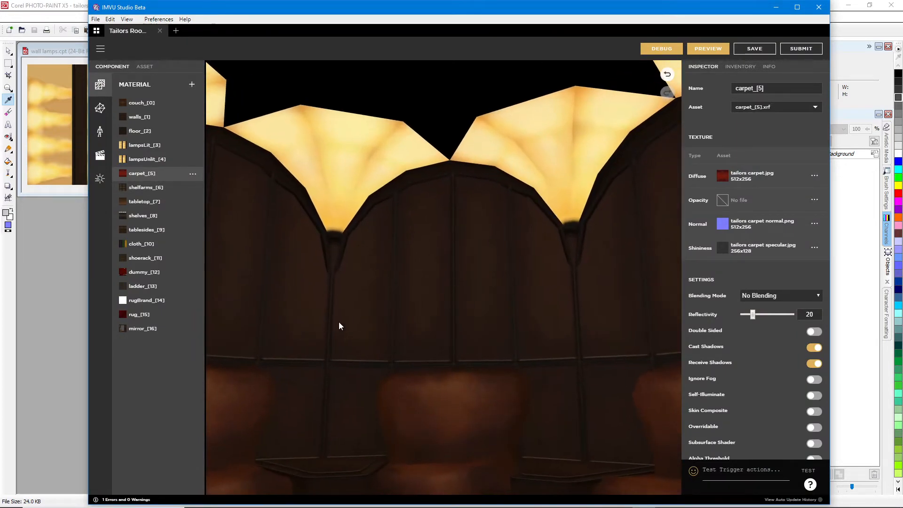
mouse_move(444, 325)
left_mouse_down()
mouse_move(353, 346)
mouse_move(432, 334)
left_mouse_up()
scroll(433, 334, "down", 5)
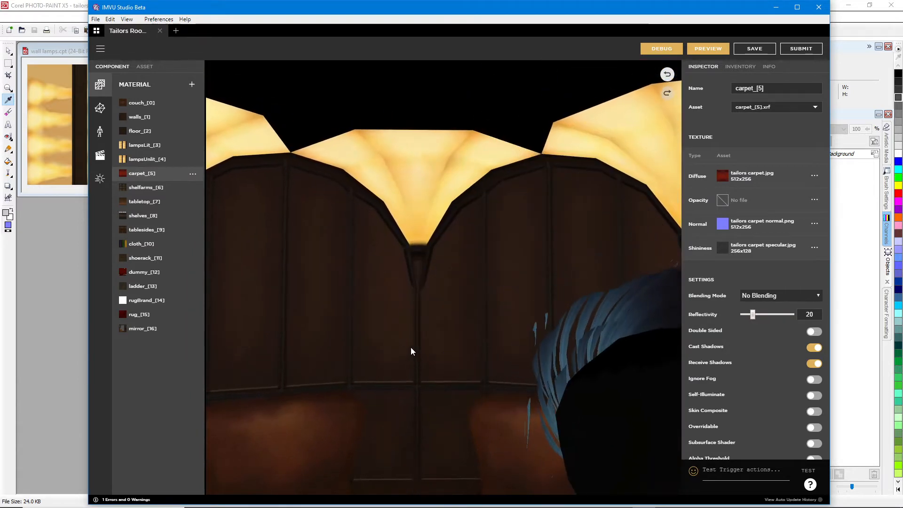
scroll(410, 345, "down", 3)
left_click_drag(442, 313, 471, 277)
Step: Switch to Corel PHOTO-PAINT and combine all objects of wall lamps.cpt with the background
left_click(73, 50)
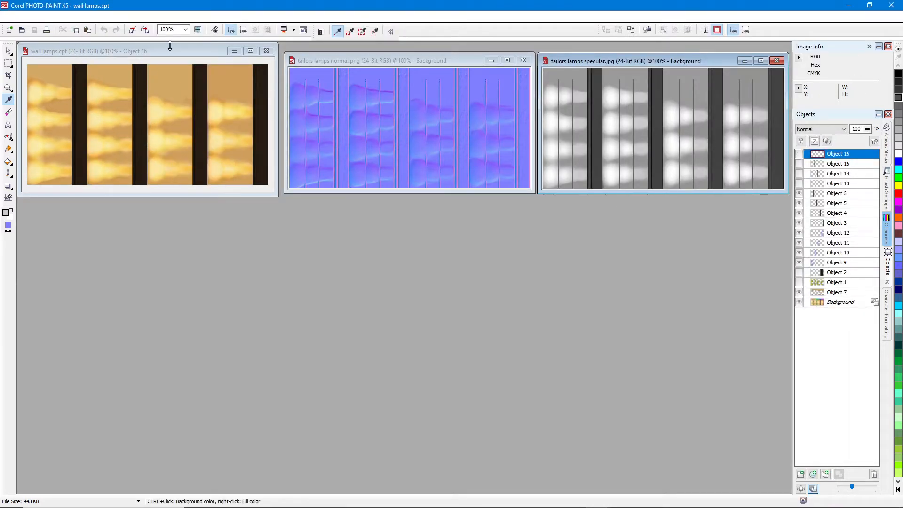
key("ctrl+shift+Down")
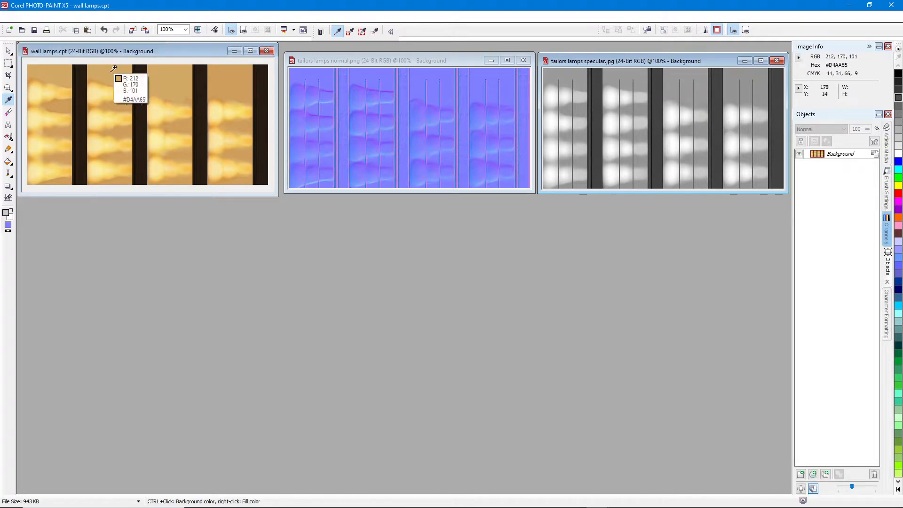
Step: Switch to IMVU Studio and view the lamp panels from different angles
left_click(643, 499)
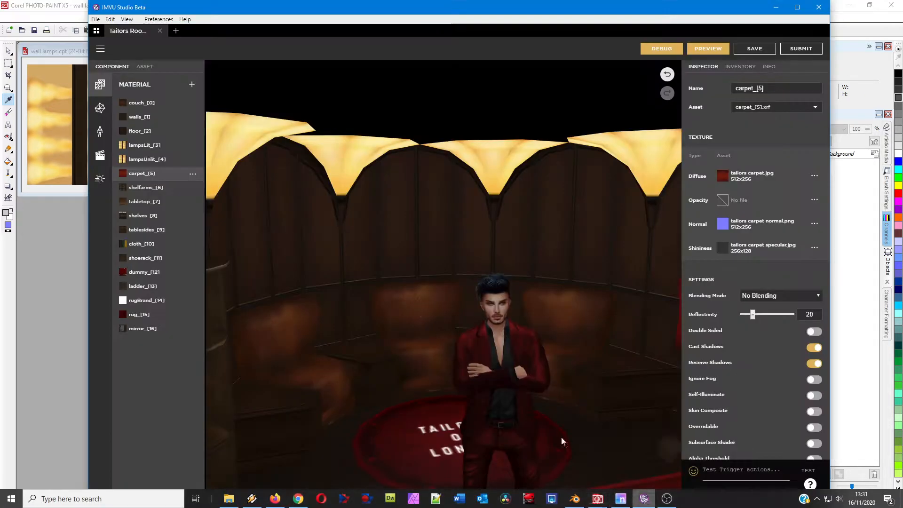
scroll(345, 270, "up", 6)
right_click_drag(338, 263, 513, 442)
mouse_move(440, 272)
right_mouse_down()
mouse_move(451, 309)
mouse_move(521, 425)
mouse_move(464, 346)
mouse_move(443, 279)
mouse_move(408, 261)
mouse_move(454, 265)
mouse_move(483, 282)
mouse_move(453, 284)
mouse_move(447, 323)
mouse_move(494, 325)
right_mouse_up()
Step: Switch to Corel PHOTO-PAINT, duplicate the flattened wall lamps image and place the copy below the original
left_click(65, 6)
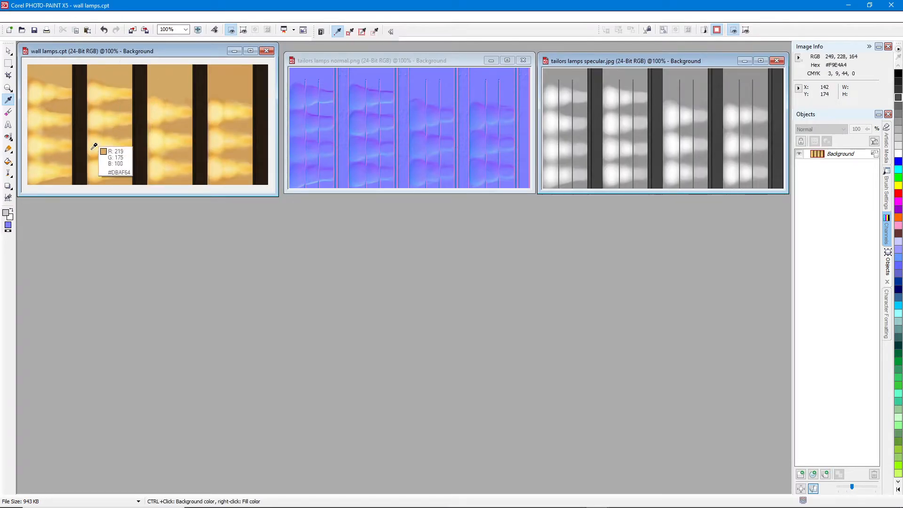
key("ctrl+shift+n")
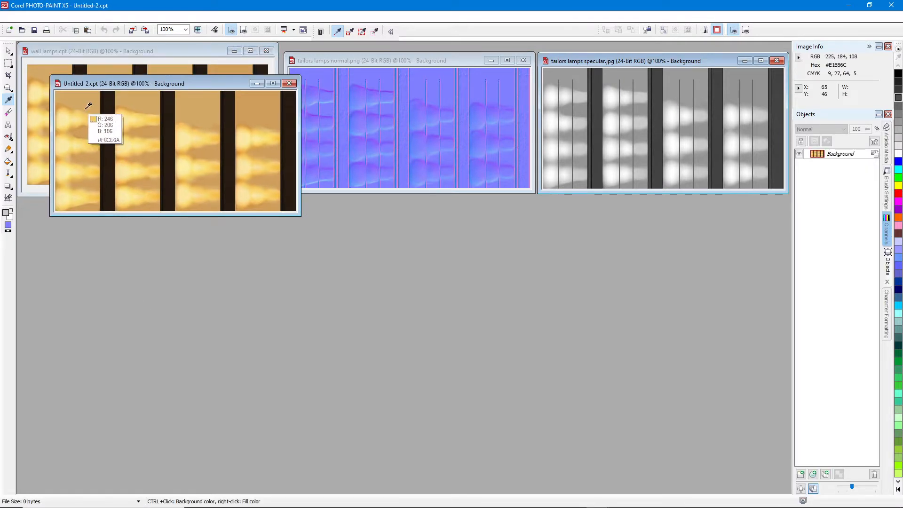
left_click_drag(91, 80, 68, 219)
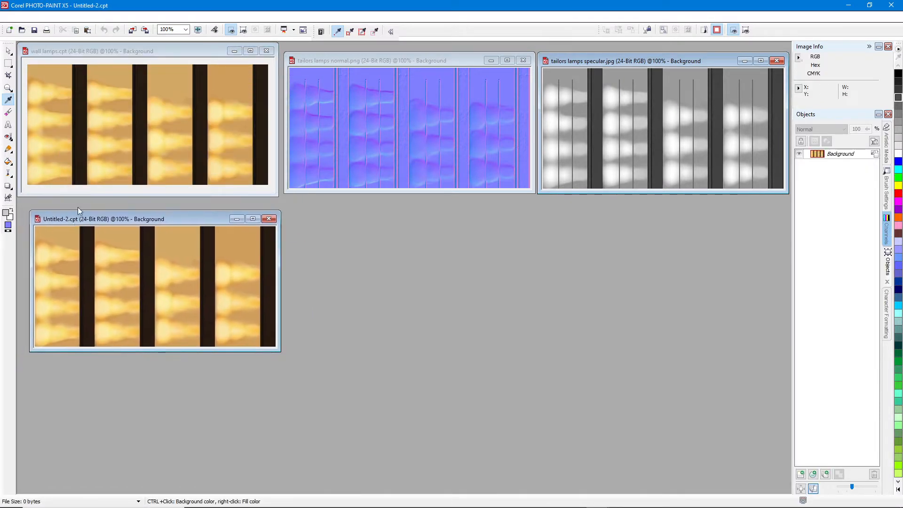
Step: Resample the wall lamps diffuse copy to 256 x 128 pixels and shrink its window to fit
left_click(74, 16)
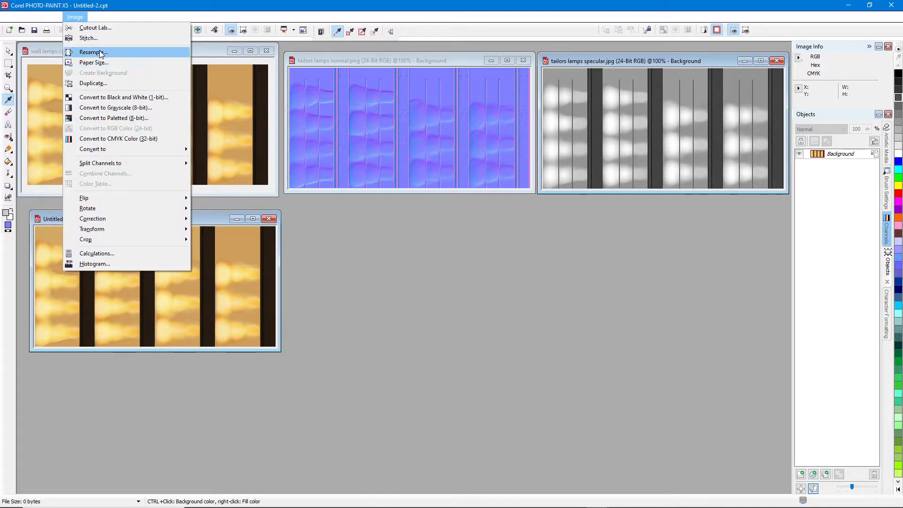
left_click(94, 52)
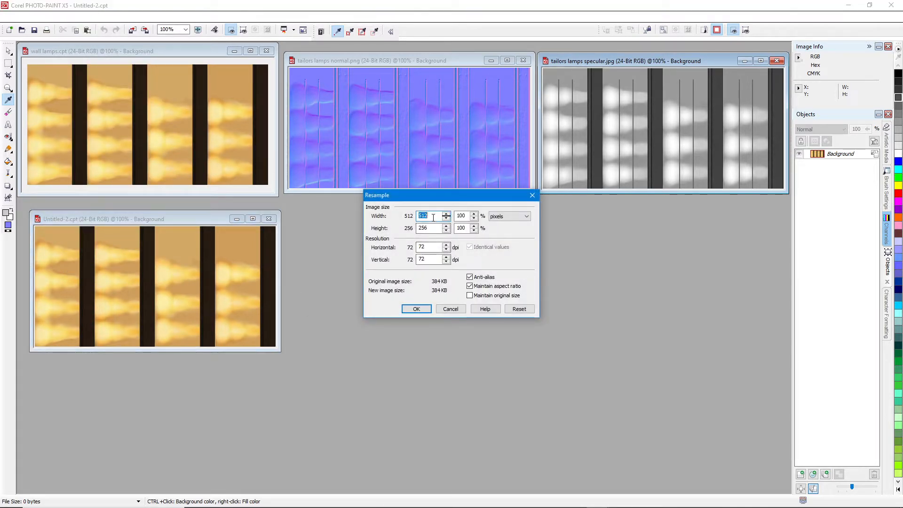
type("256")
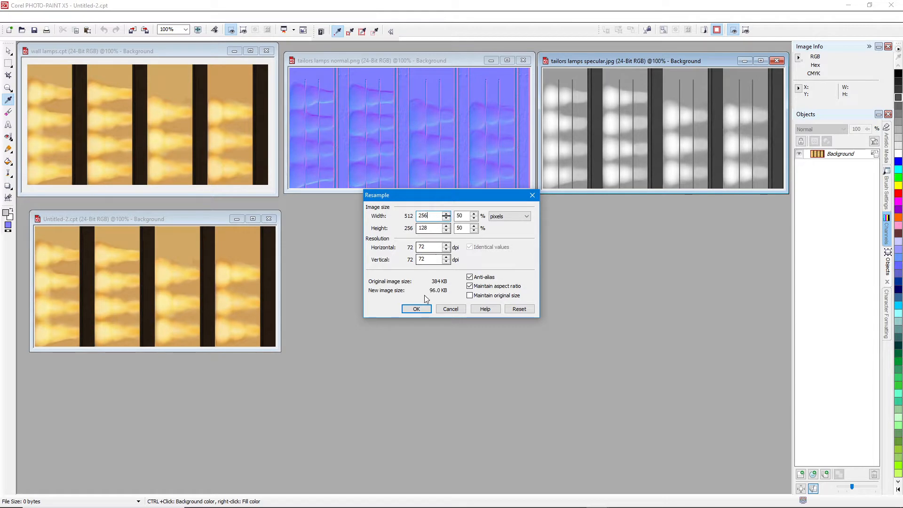
left_click(417, 309)
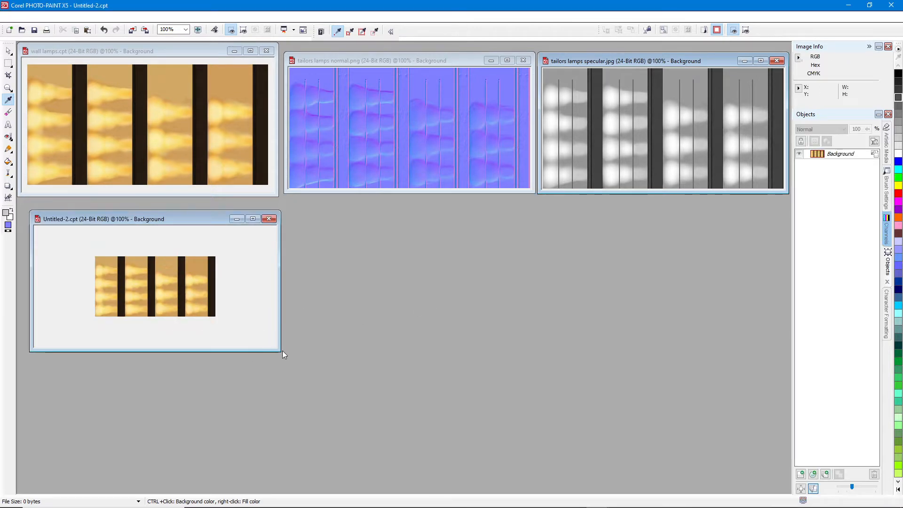
left_click_drag(278, 351, 162, 298)
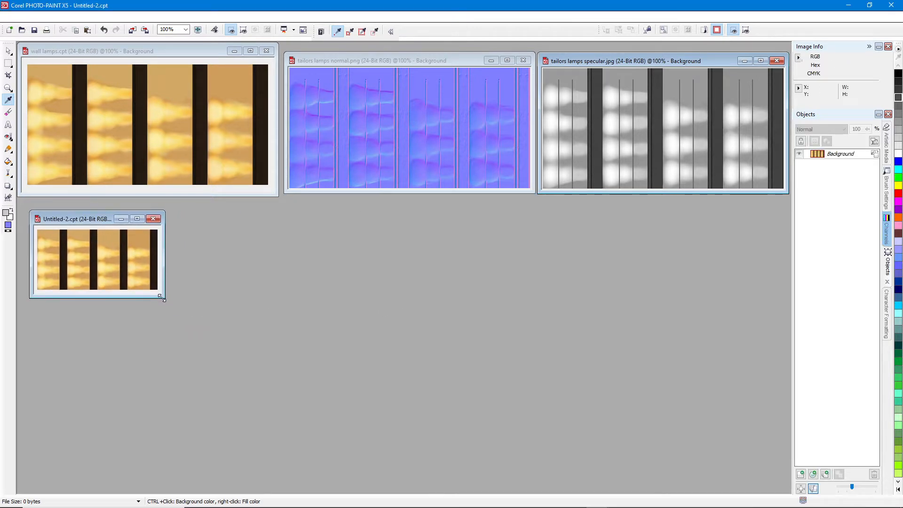
Step: Review the normal and specular maps alongside the lamp and its wooden frame up close in IMVU Studio
left_click(402, 62)
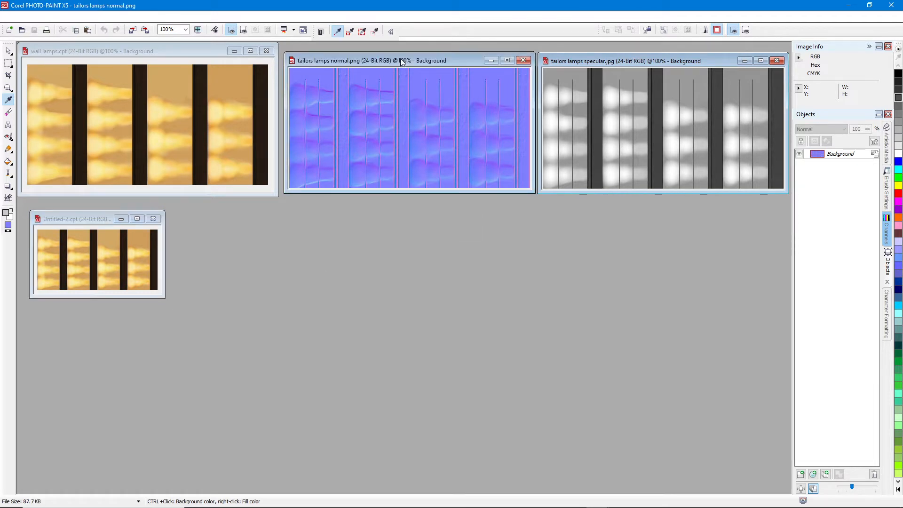
left_click(615, 61)
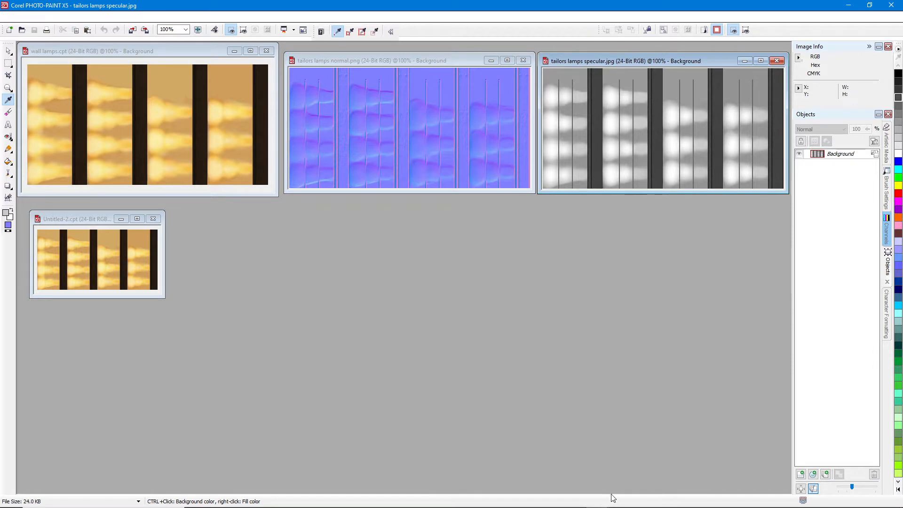
left_click(644, 500)
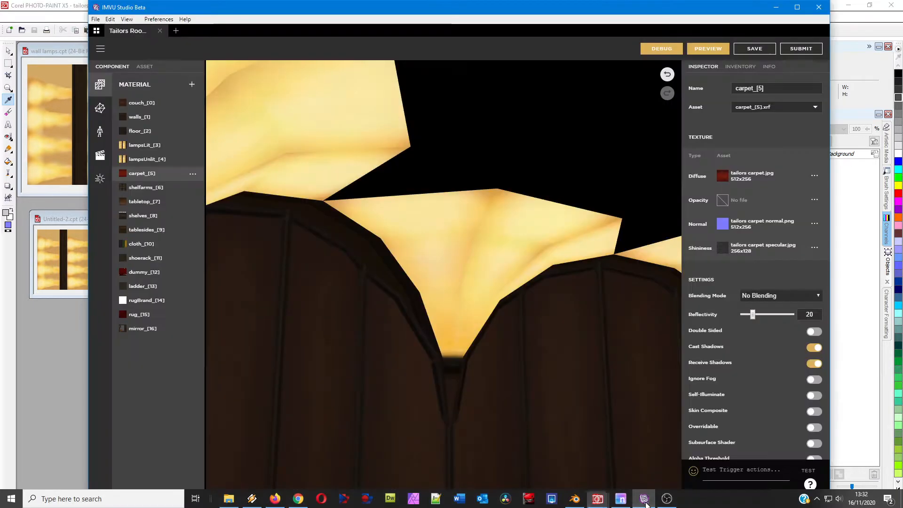
mouse_move(428, 212)
left_mouse_down()
mouse_move(462, 339)
mouse_move(393, 315)
mouse_move(452, 306)
mouse_move(459, 324)
mouse_move(437, 232)
left_mouse_up()
key("alt+Tab")
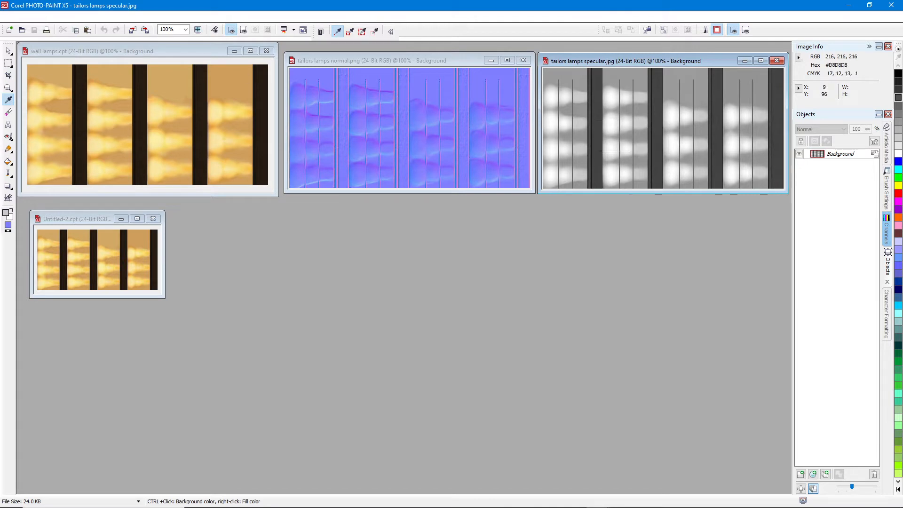
left_click(8, 51)
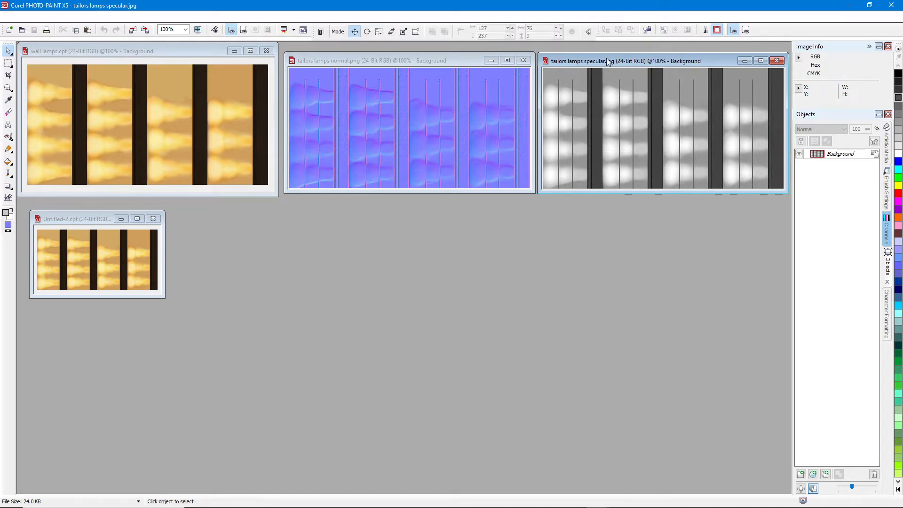
left_click(643, 498)
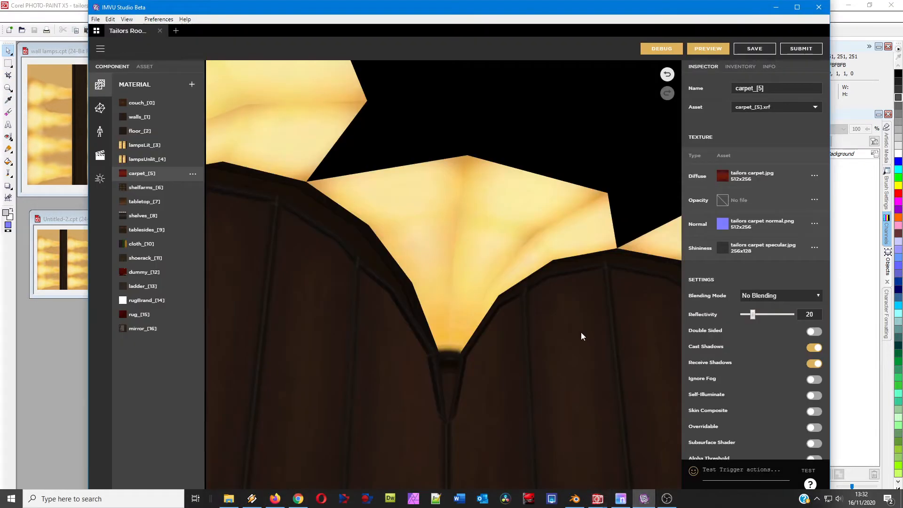
mouse_move(517, 340)
left_mouse_down()
mouse_move(468, 318)
mouse_move(544, 334)
mouse_move(508, 339)
left_mouse_up()
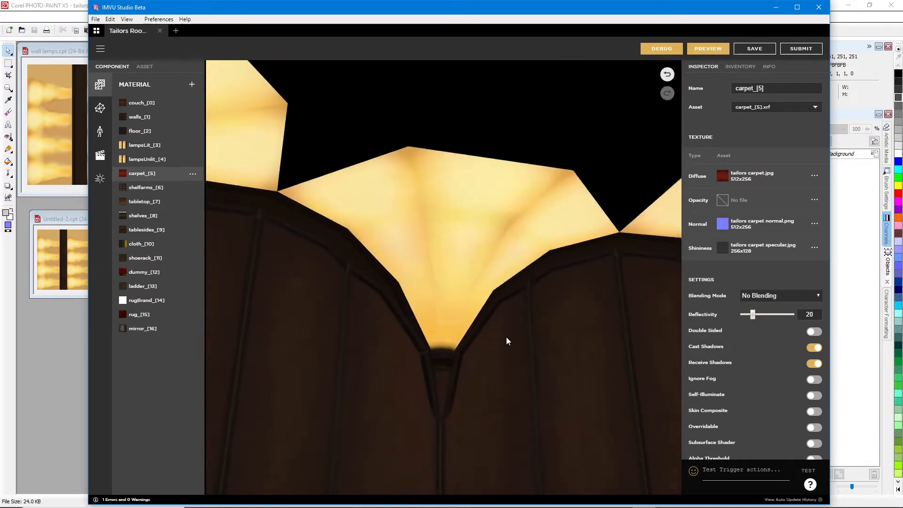
Step: Switch to Corel PHOTO-PAINT, duplicate the lamps specular map and place the copy below the original
key("alt+Tab")
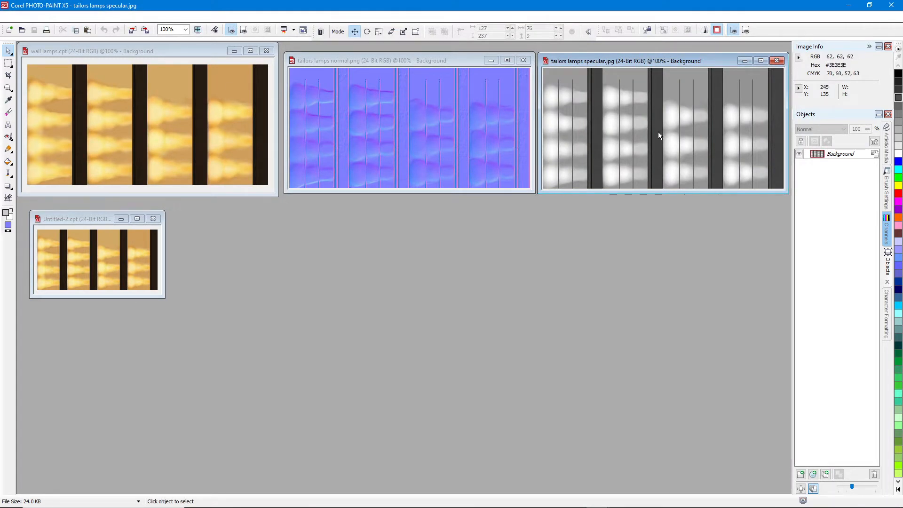
key("ctrl+shift+n")
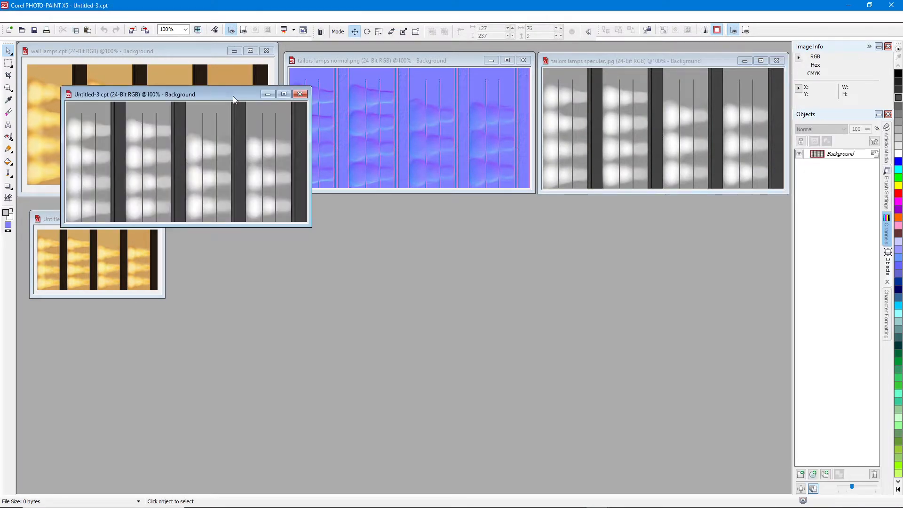
left_click_drag(233, 96, 705, 207)
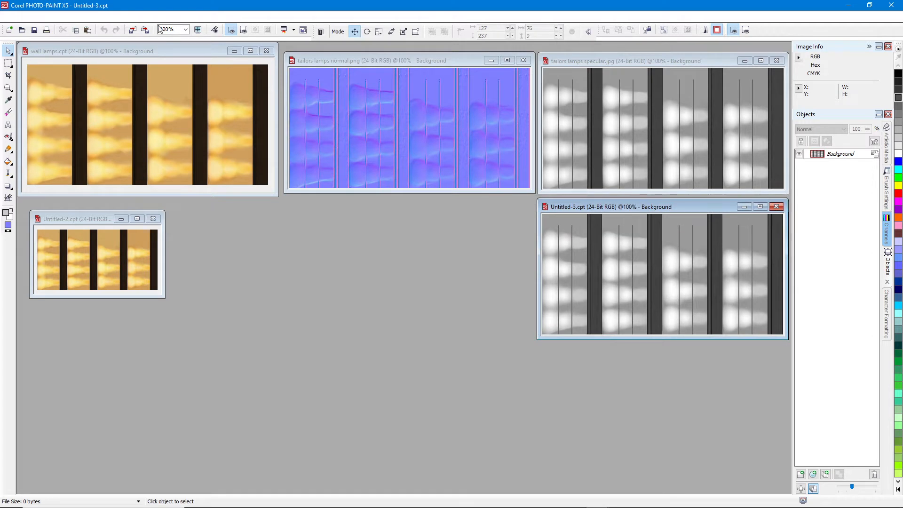
Step: Resample the specular copy to 128 pixels wide, shrink its window and align both reduced copies beneath their originals
left_click(75, 17)
left_click(94, 52)
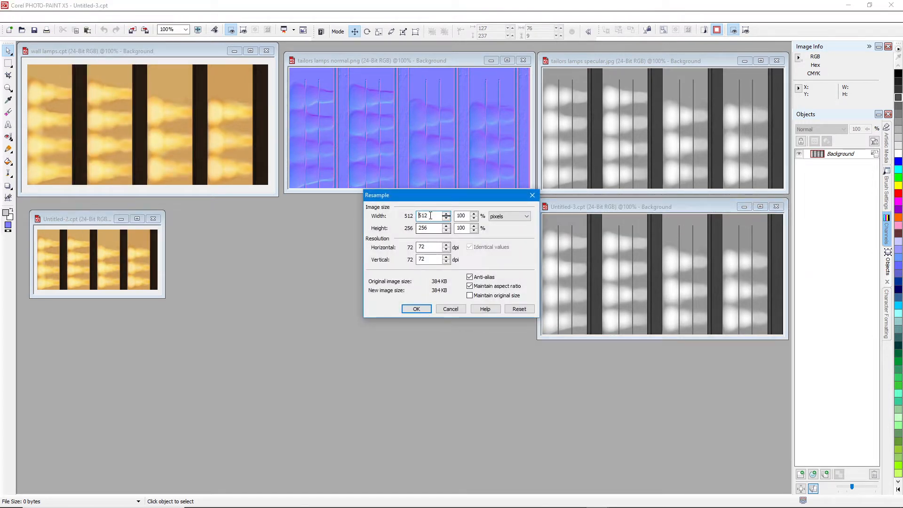
double_click(429, 216)
type("128")
left_click(413, 310)
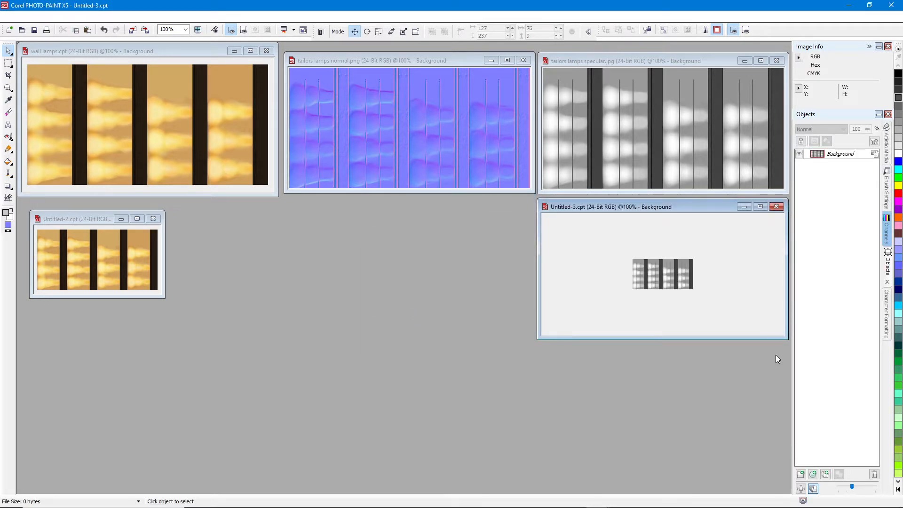
left_click_drag(782, 336, 616, 256)
left_click_drag(554, 210, 728, 212)
left_click_drag(96, 220, 83, 211)
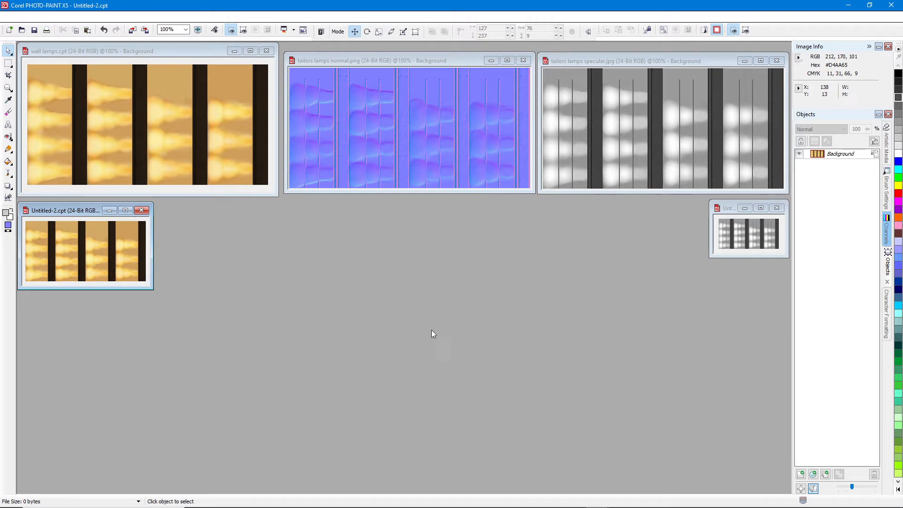
Step: Switch to IMVU Studio and view the lamp and dark wall panels from a slightly different angle and distance
left_click(654, 504)
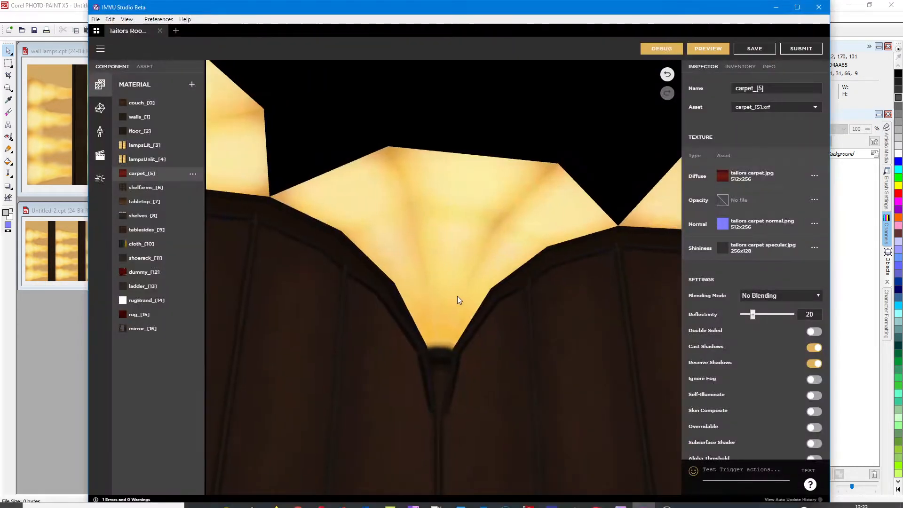
left_click_drag(457, 297, 447, 327)
scroll(447, 327, "up", 3)
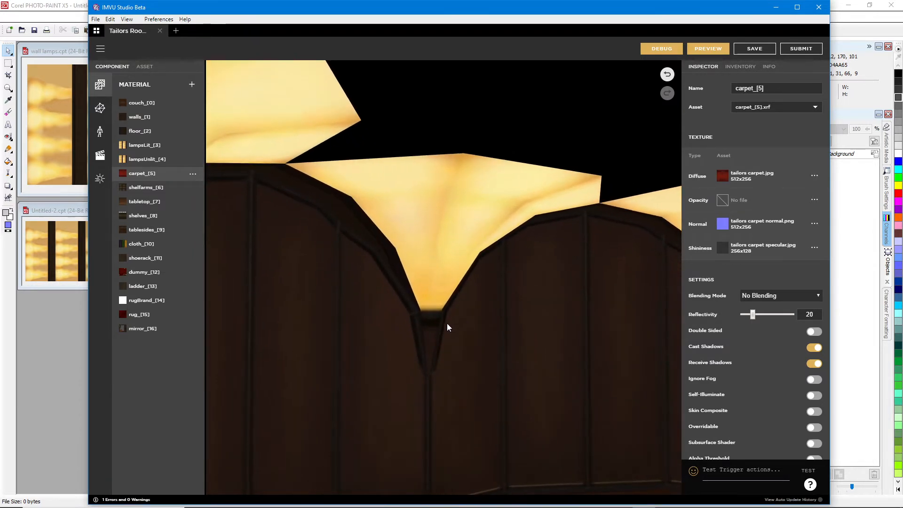
scroll(446, 328, "down", 3)
Step: Switch to Corel PHOTO-PAINT, duplicate the lamps normal map below the original and arrange the reduced diffuse and specular copies beside it
left_click(70, 50)
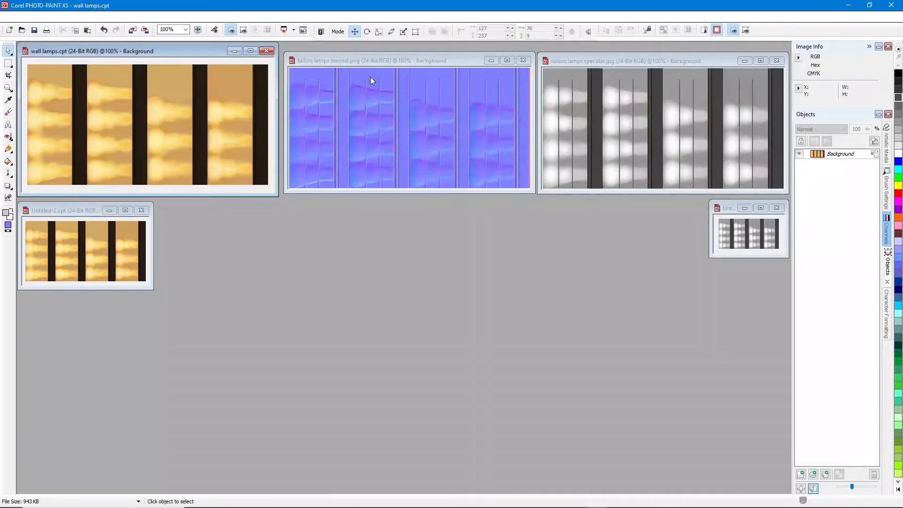
left_click(372, 59)
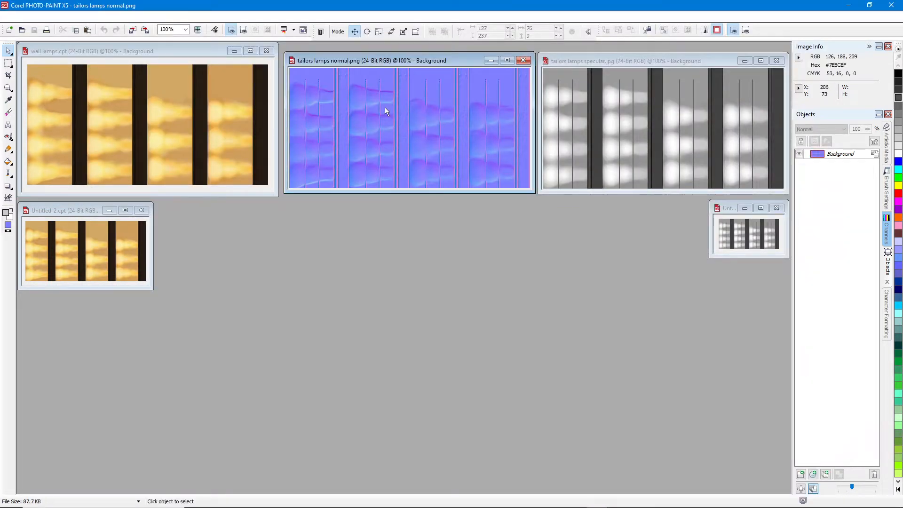
left_click_drag(385, 61, 385, 55)
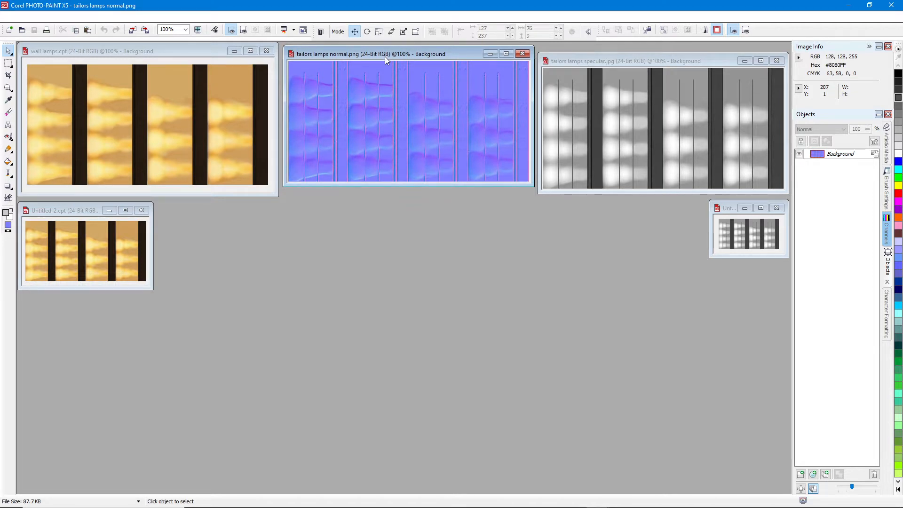
key("ctrl+shift+v")
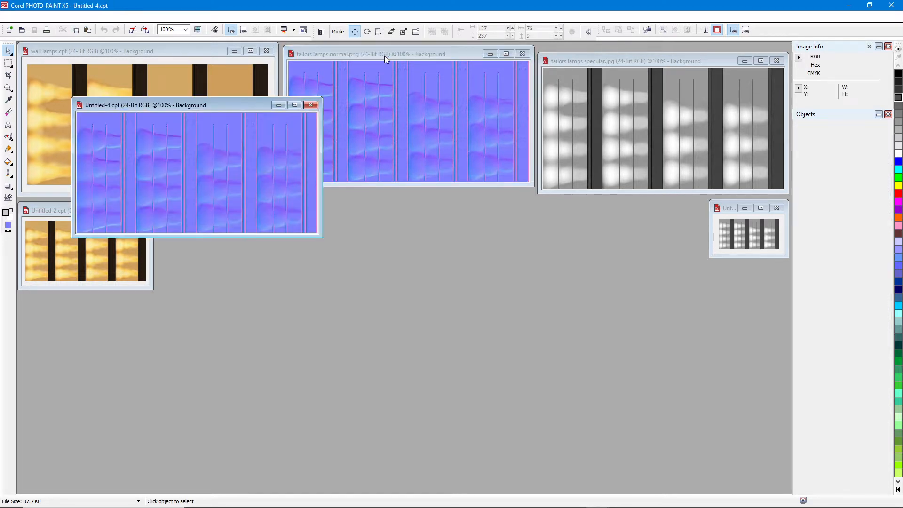
left_click_drag(227, 108, 439, 202)
left_click_drag(729, 208, 558, 281)
left_click_drag(71, 212, 198, 255)
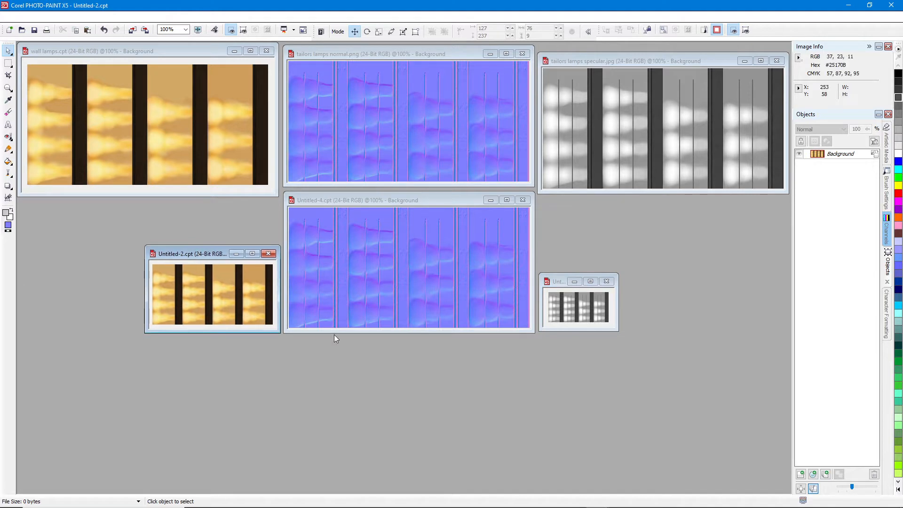
Step: Mark a corner portion of the diffuse and specular maps in green, scribble over the remaining areas and clear the annotations
left_click(156, 50)
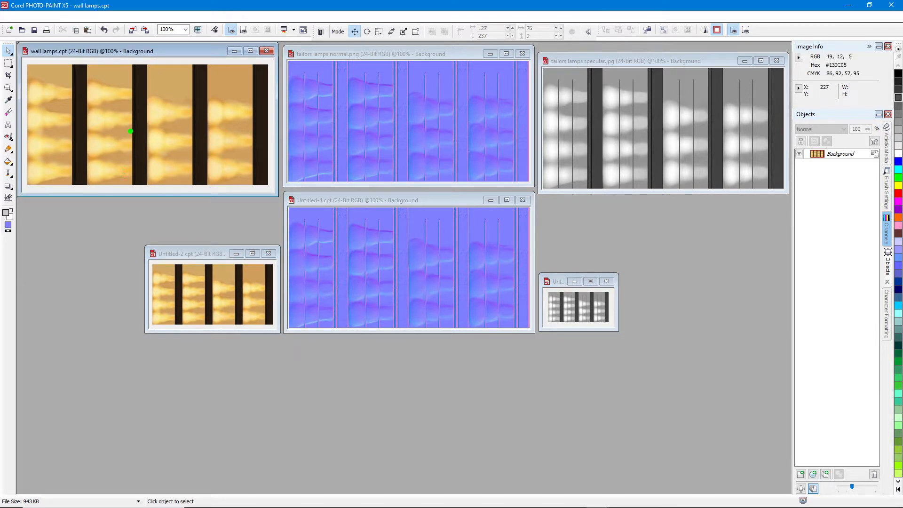
left_click_drag(130, 131, 268, 125)
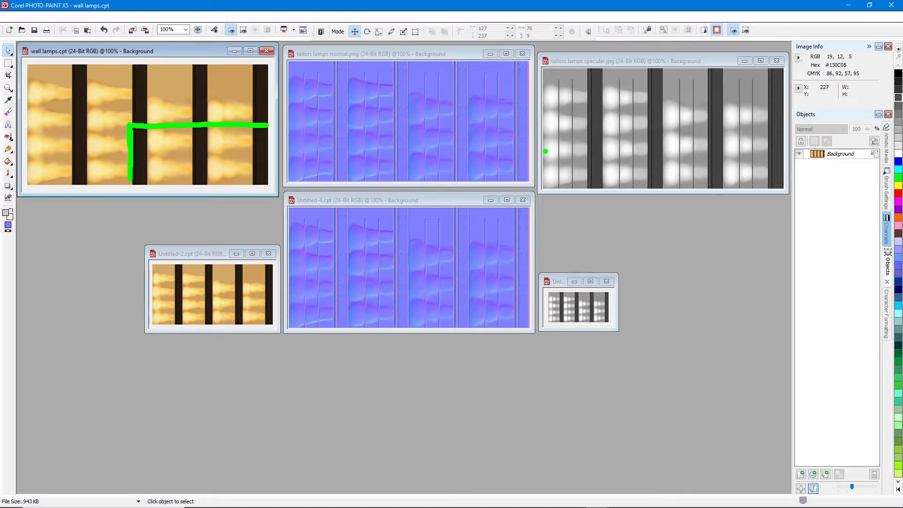
mouse_move(543, 149)
left_mouse_down()
mouse_move(598, 150)
mouse_move(603, 188)
left_mouse_up()
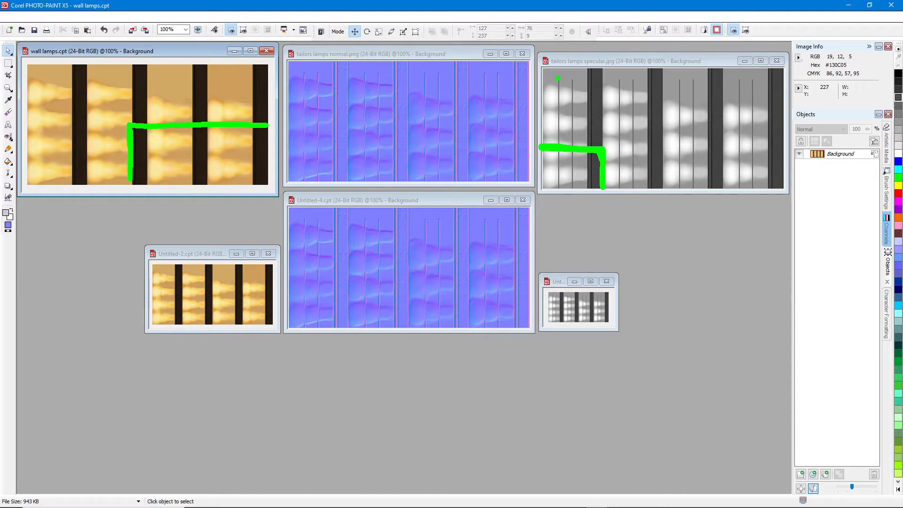
mouse_move(563, 73)
left_mouse_down()
mouse_move(658, 73)
mouse_move(700, 122)
mouse_move(778, 151)
left_mouse_up()
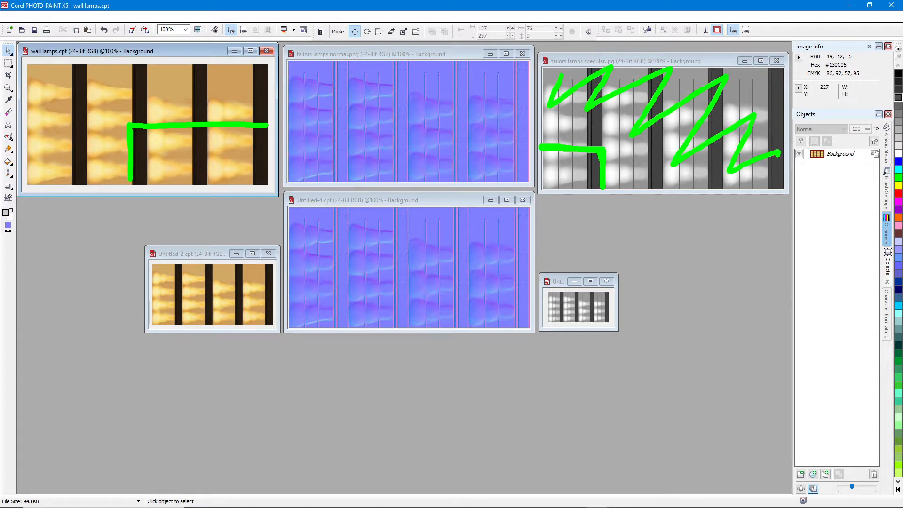
mouse_move(48, 71)
left_mouse_down()
mouse_move(81, 98)
mouse_move(162, 60)
mouse_move(259, 80)
mouse_move(259, 105)
left_mouse_up()
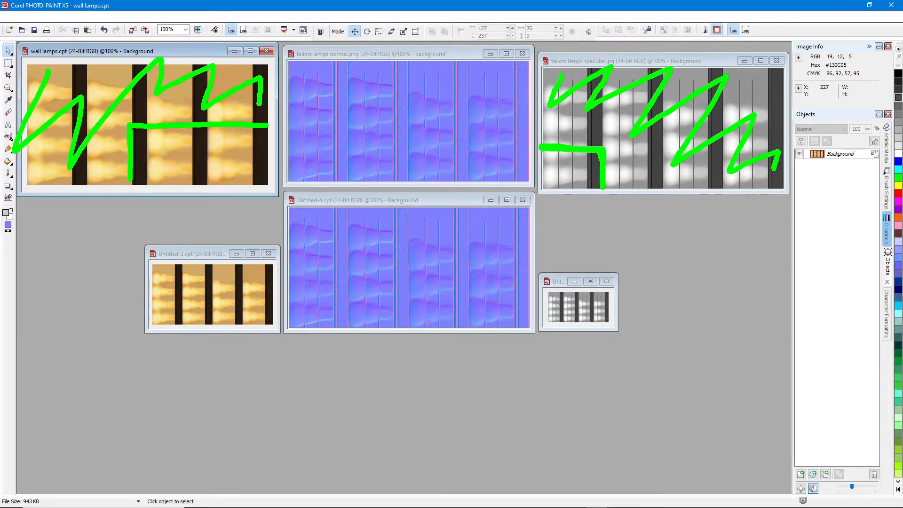
key("Escape")
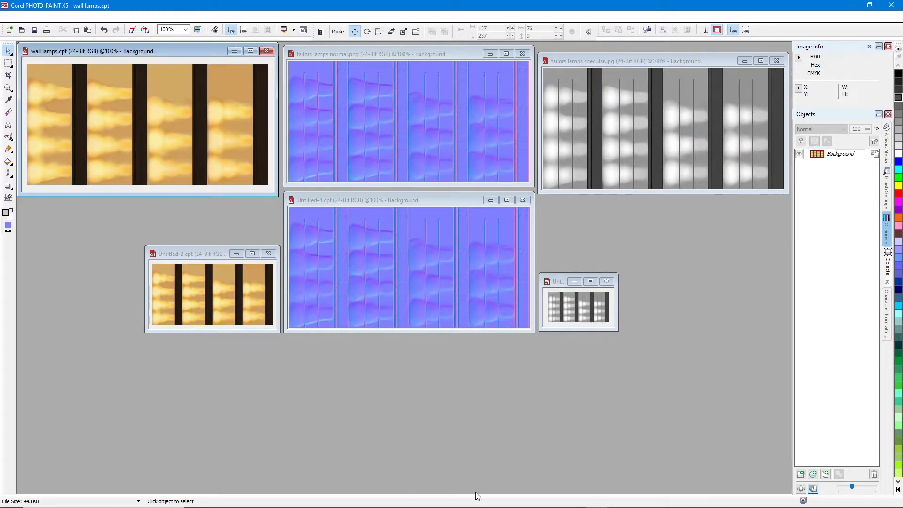
Step: Switch to IMVU Studio and view the wall lamps and panels above the couches
mouse_move(477, 507)
left_click(645, 498)
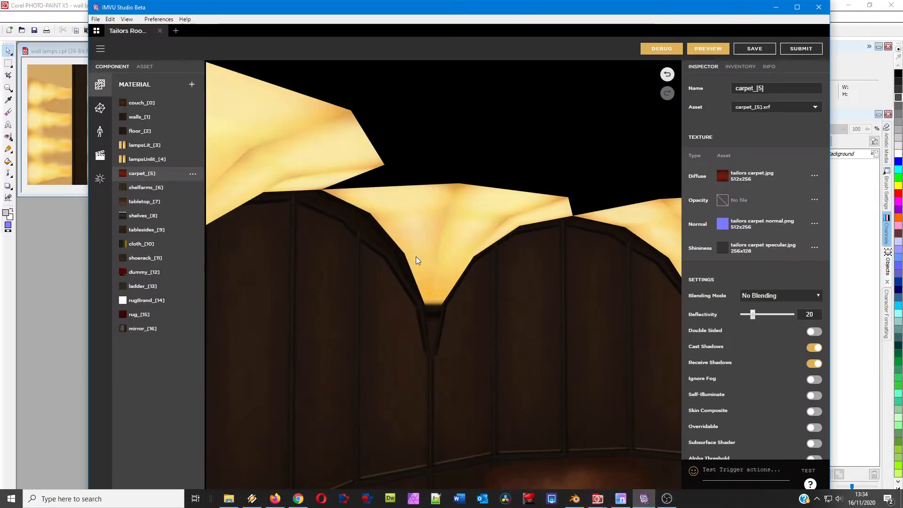
left_click_drag(456, 351, 452, 274)
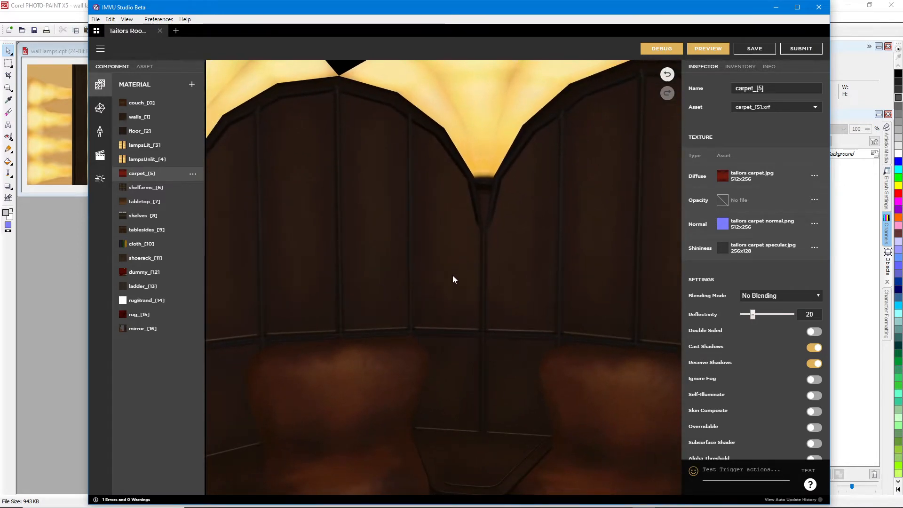
left_click_drag(310, 302, 543, 301)
Step: View the room around the seated avatar from farther away and examine the couches and side table up close
scroll(359, 301, "down", 10)
scroll(480, 310, "up", 3)
scroll(475, 311, "down", 3)
scroll(536, 303, "up", 3)
left_click(529, 304)
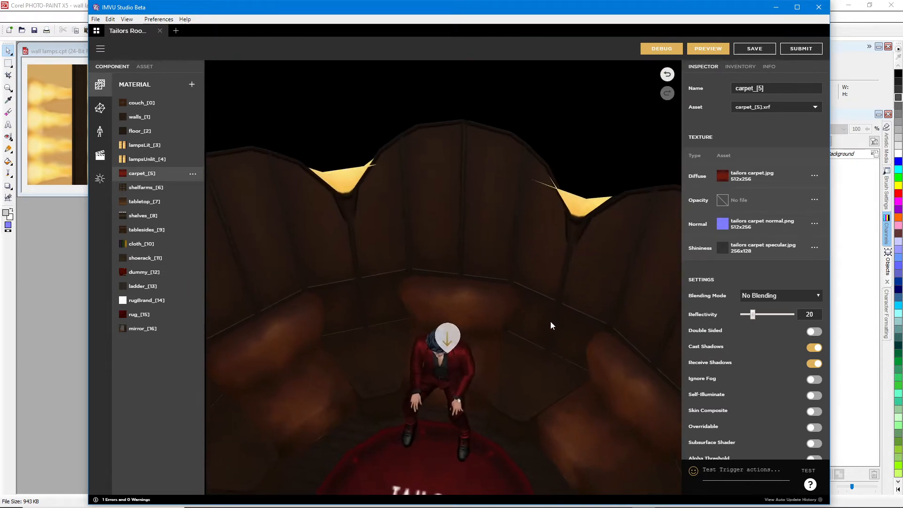
left_click_drag(427, 394, 427, 339)
mouse_move(348, 351)
left_mouse_down()
mouse_move(463, 263)
mouse_move(466, 292)
left_mouse_up()
scroll(452, 318, "up", 3)
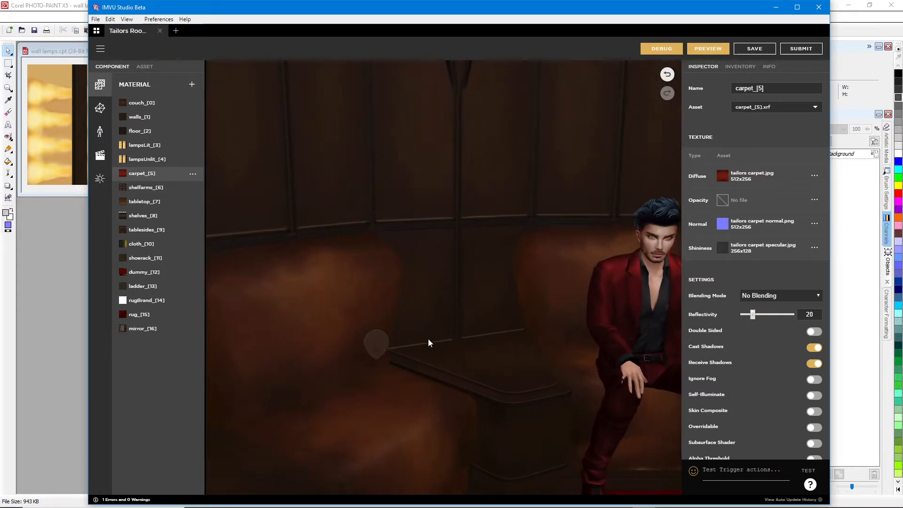
Step: View the couch beside the tables, switch to Corel PHOTO-PAINT, open tailors - couch.cpt and place it below the wall lamps texture
mouse_move(428, 337)
left_mouse_down()
mouse_move(513, 270)
mouse_move(521, 302)
mouse_move(482, 304)
mouse_move(465, 282)
mouse_move(468, 242)
mouse_move(494, 330)
mouse_move(494, 319)
left_mouse_up()
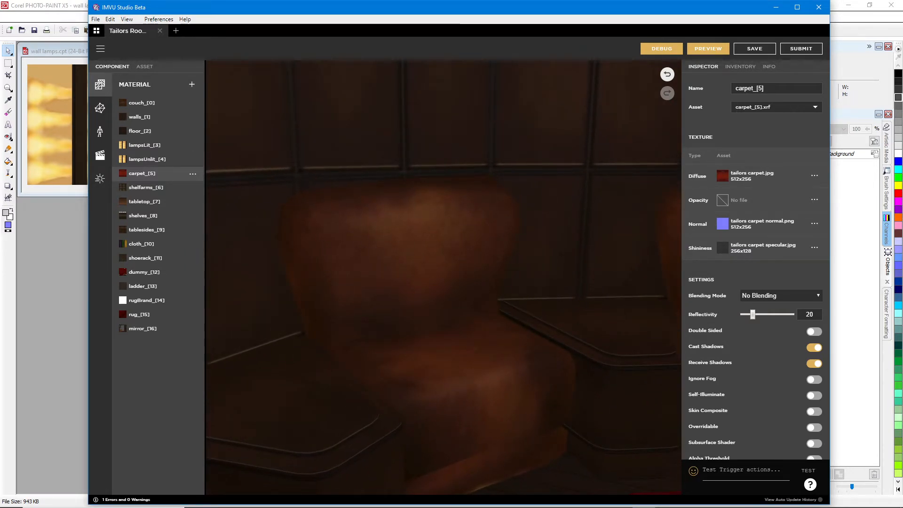
left_click(57, 7)
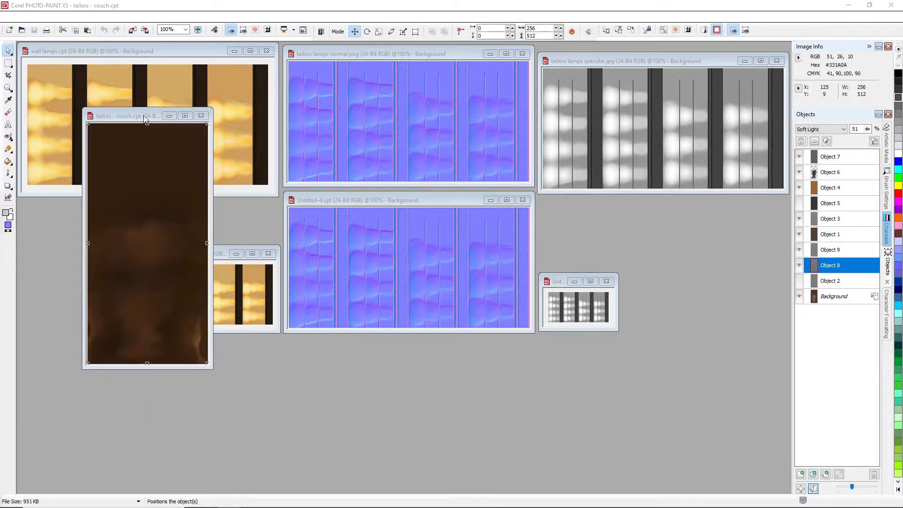
left_click_drag(124, 117, 69, 226)
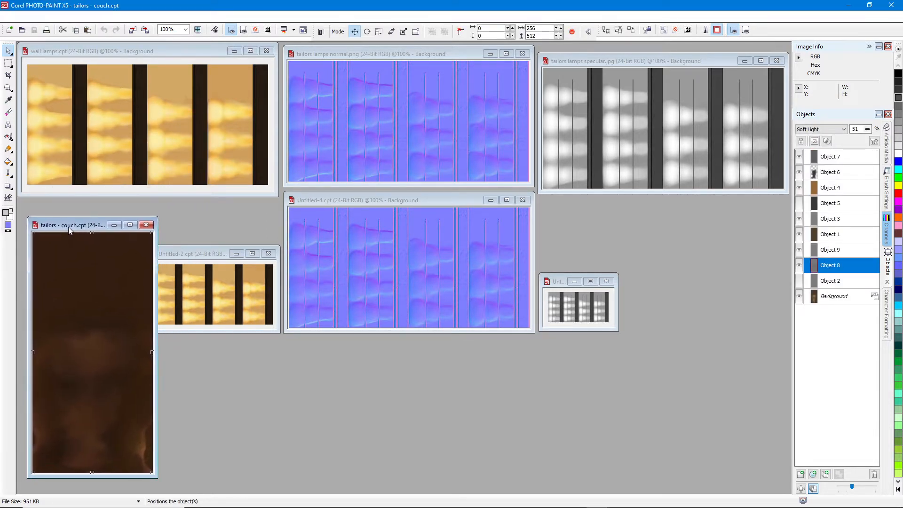
Step: Close the reduced diffuse copy, the duplicated normal map and the reduced specular copy of the lamps without saving them
left_click(270, 253)
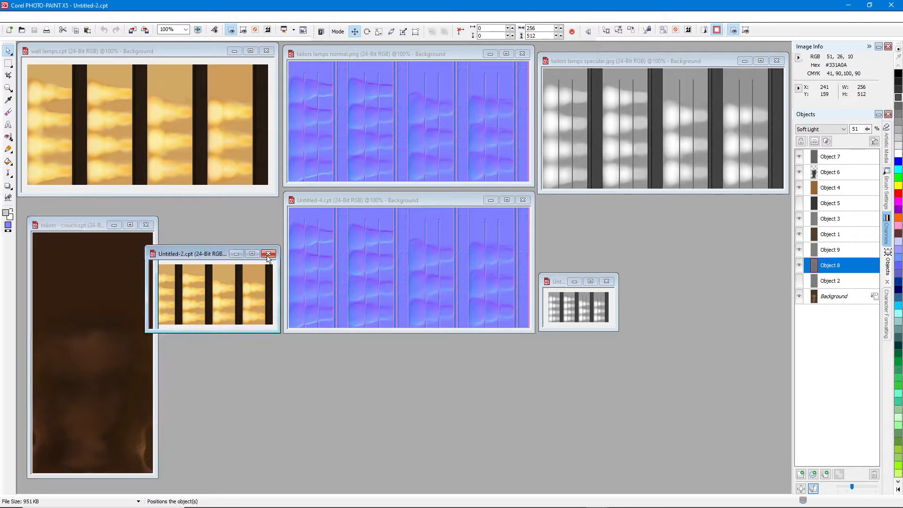
left_click(458, 280)
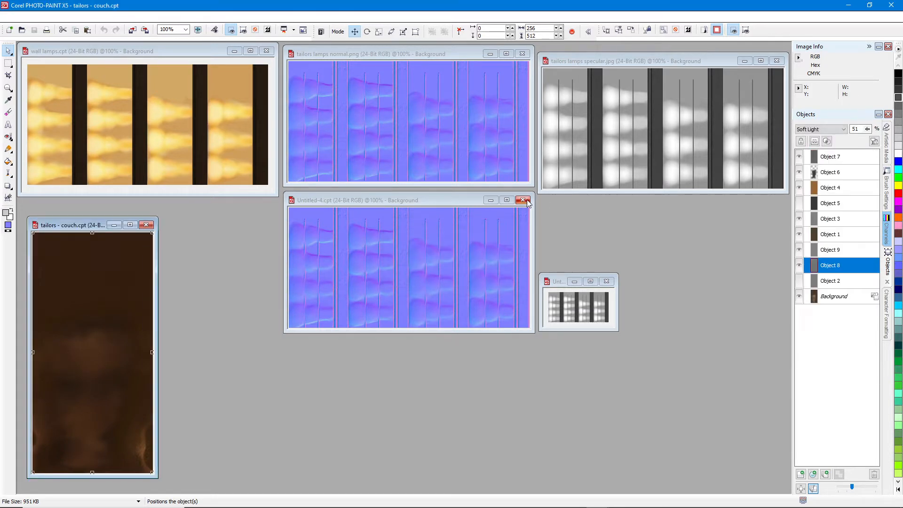
left_click(522, 200)
left_click(464, 279)
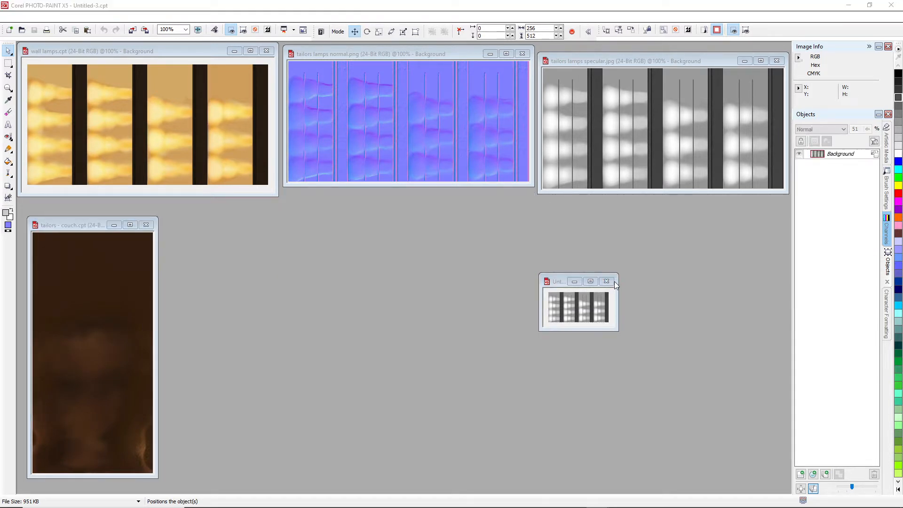
left_click(606, 281)
left_click(454, 278)
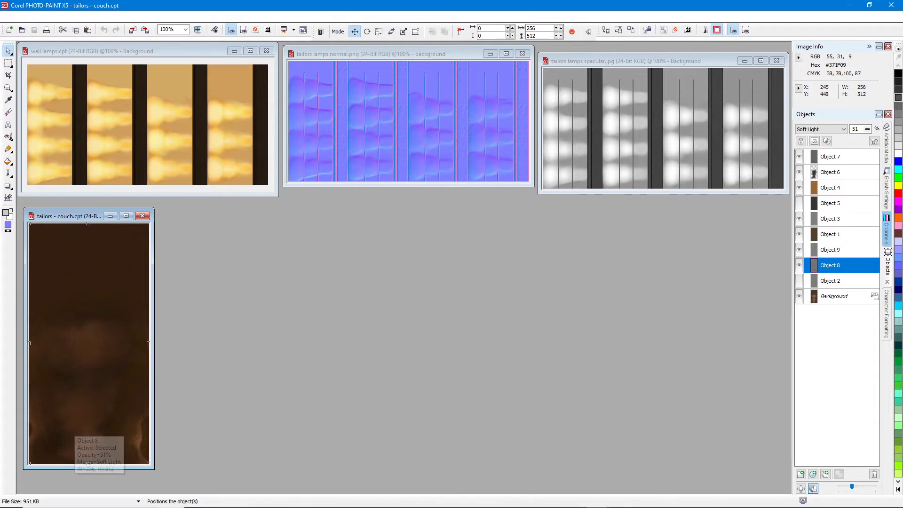
Step: View the couch in IMVU Studio, return to Corel PHOTO-PAINT and place tailors couch normal.png and tailors couch specular.jpg beside the couch diffuse
left_click(643, 499)
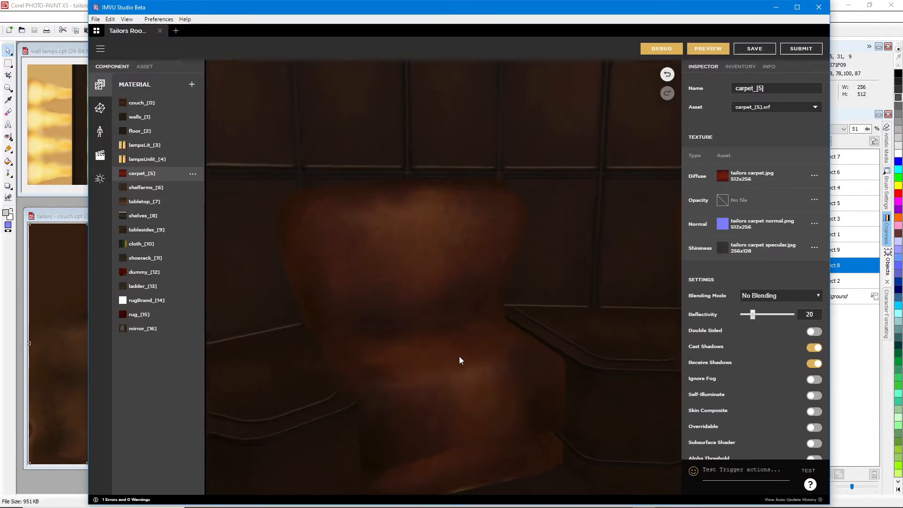
left_click(61, 220)
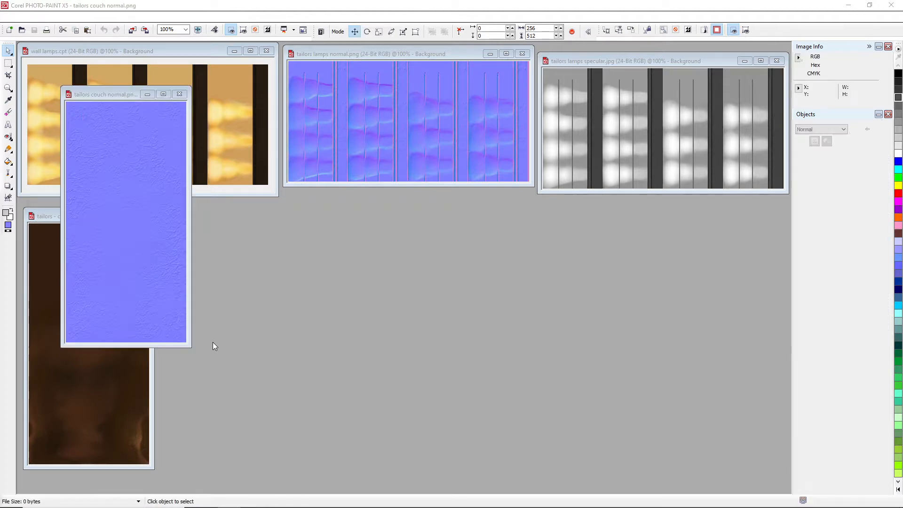
left_click_drag(106, 96, 205, 218)
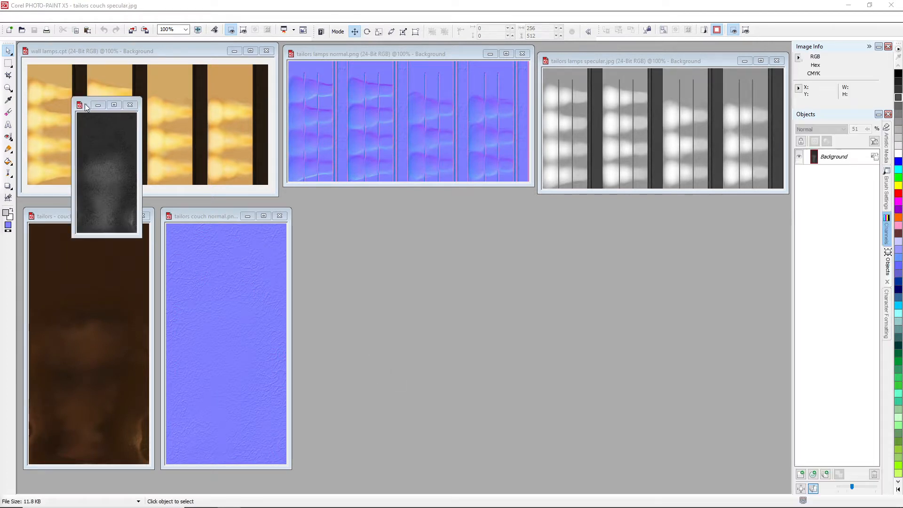
left_click_drag(86, 107, 311, 338)
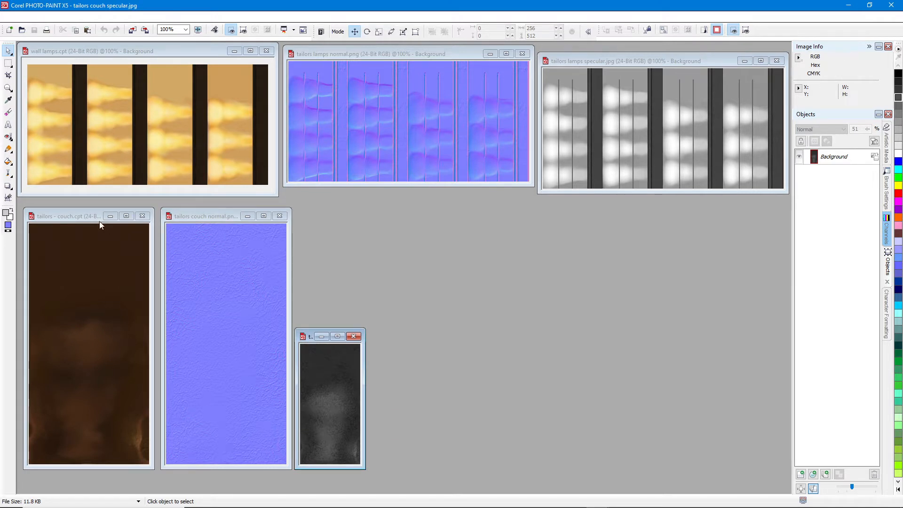
Step: Combine the couch texture's objects with the background and scribble in green down the length of the texture
left_click(72, 215)
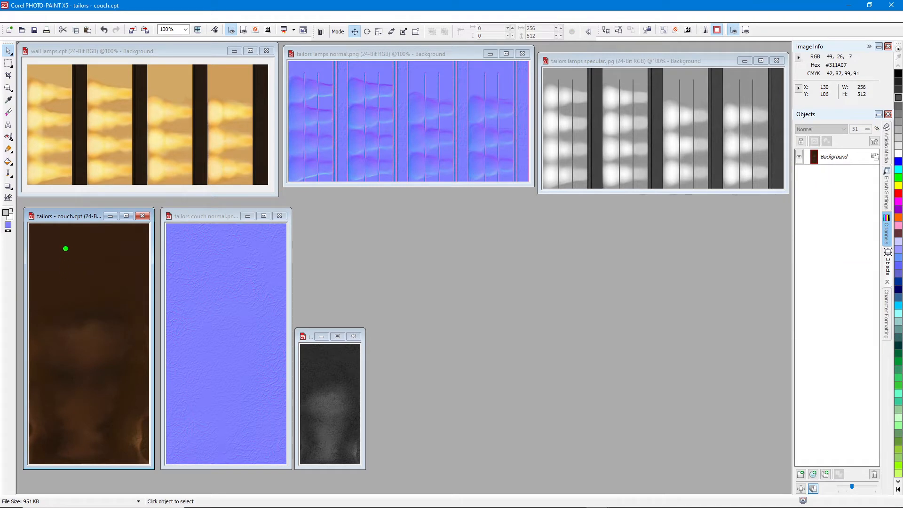
left_click_drag(76, 239, 100, 305)
left_click_drag(89, 394, 71, 412)
left_click(59, 436)
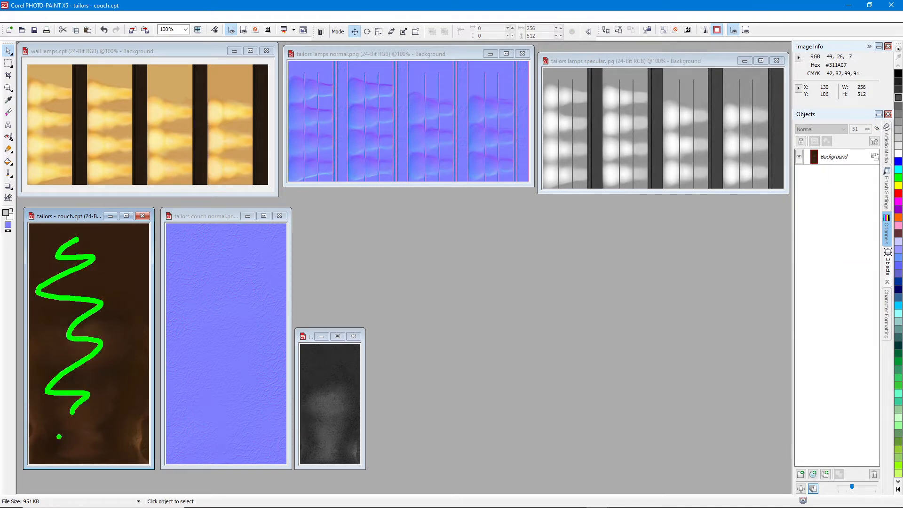
Step: Outline the couch's shaded shape in green on the diffuse texture, dot along its inner edges and clear the annotations
mouse_move(53, 449)
left_mouse_down()
mouse_move(45, 457)
mouse_move(40, 343)
mouse_move(69, 316)
mouse_move(125, 364)
mouse_move(121, 455)
left_mouse_up()
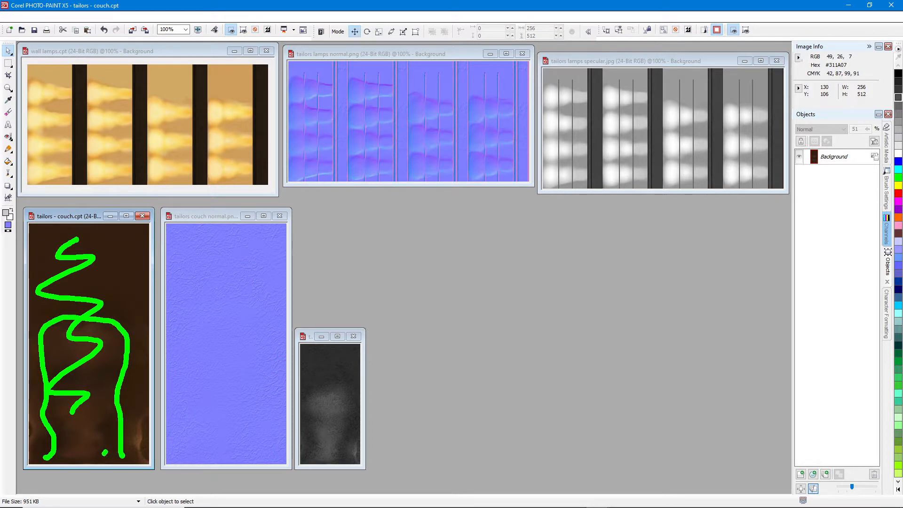
left_click(105, 403)
left_click(109, 380)
left_click(110, 368)
left_click(114, 349)
left_click(111, 333)
left_click(56, 331)
left_click(55, 371)
left_click(58, 405)
left_click(64, 425)
left_click(64, 450)
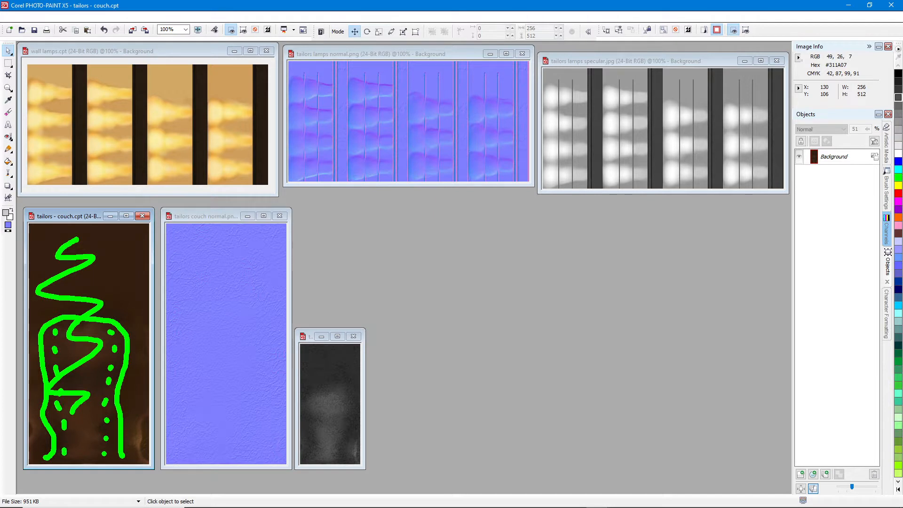
key("Escape")
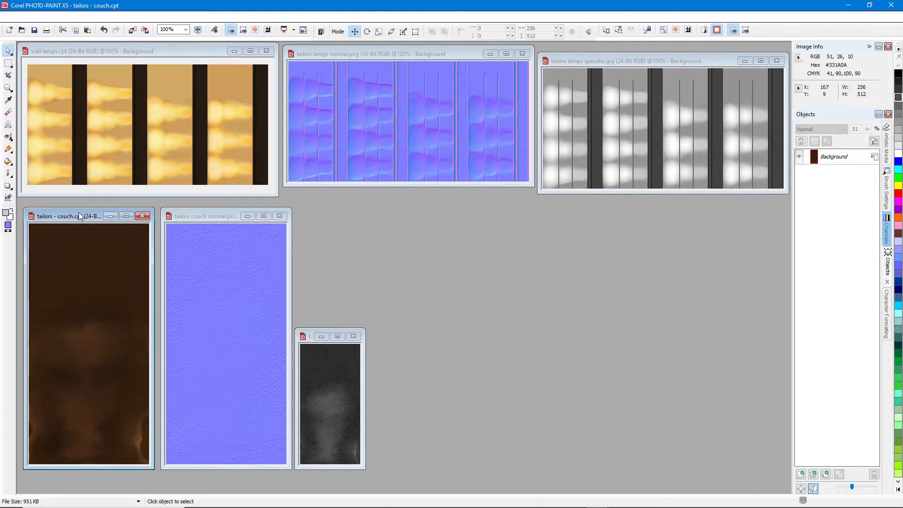
Step: Resample the couch diffuse texture to a height of 256 pixels with the aspect ratio maintained
left_click(76, 17)
left_click(97, 51)
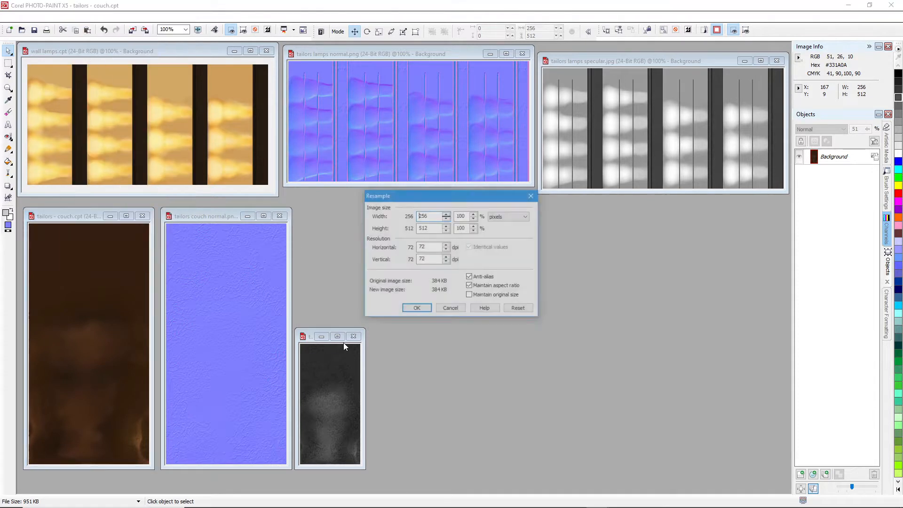
left_click(432, 228)
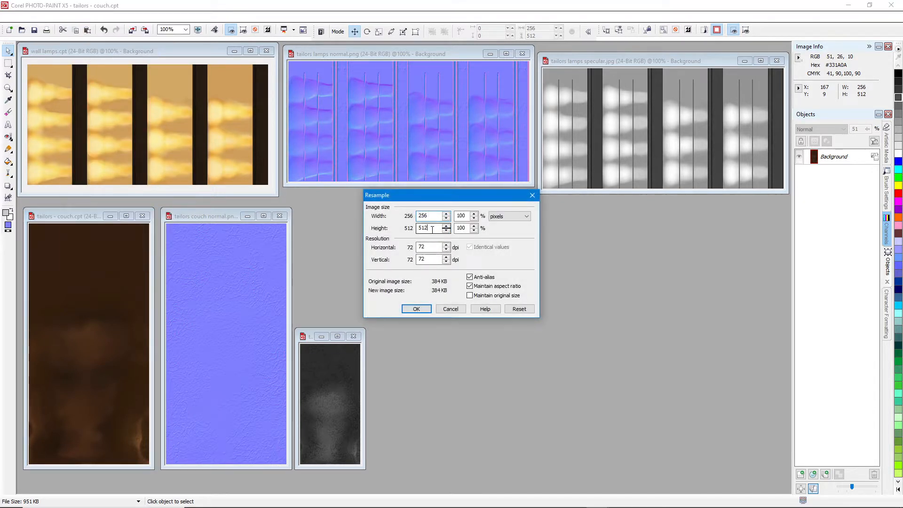
double_click(432, 228)
type("256")
left_click(416, 309)
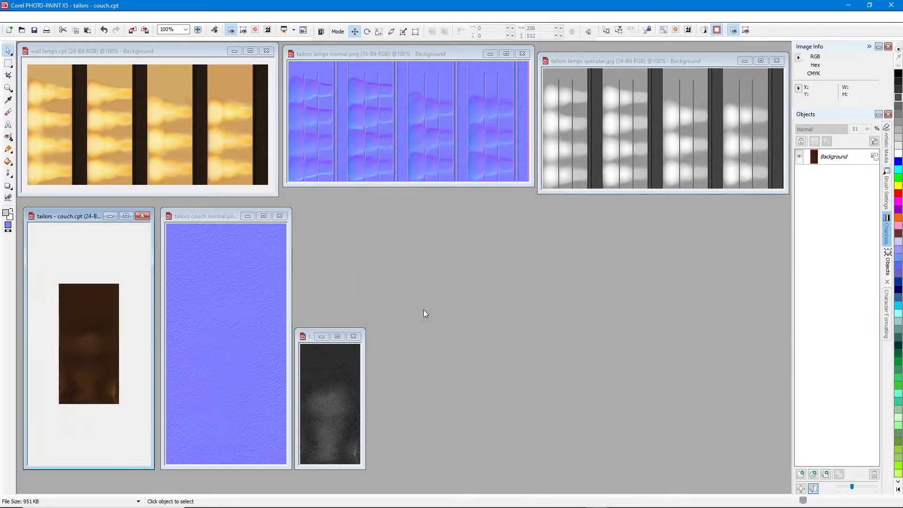
Step: Enlarge the couch diffuse to 200%, mark its shading contours in green, clear the annotations and return to 100%
scroll(101, 365, "up", 1)
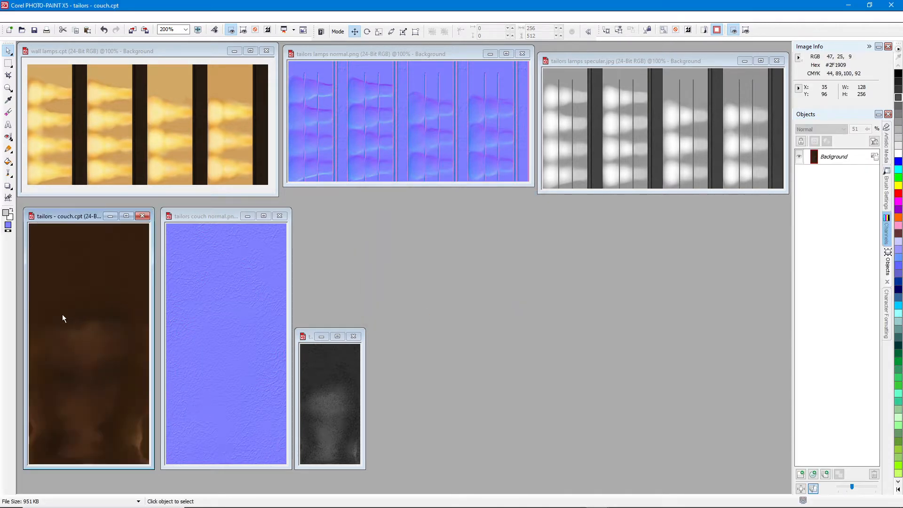
mouse_move(63, 323)
left_mouse_down()
mouse_move(126, 325)
mouse_move(112, 368)
mouse_move(53, 373)
mouse_move(129, 379)
mouse_move(120, 454)
left_mouse_up()
left_click_drag(49, 455, 50, 382)
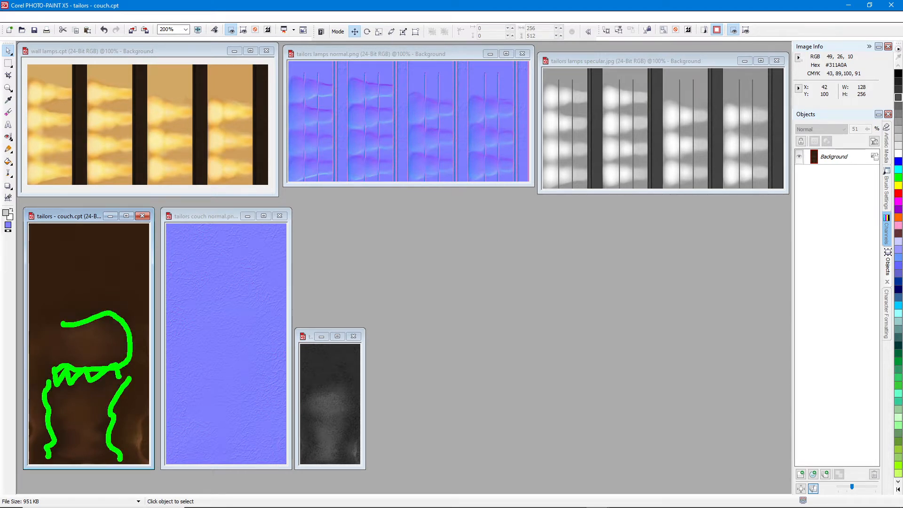
key("Escape")
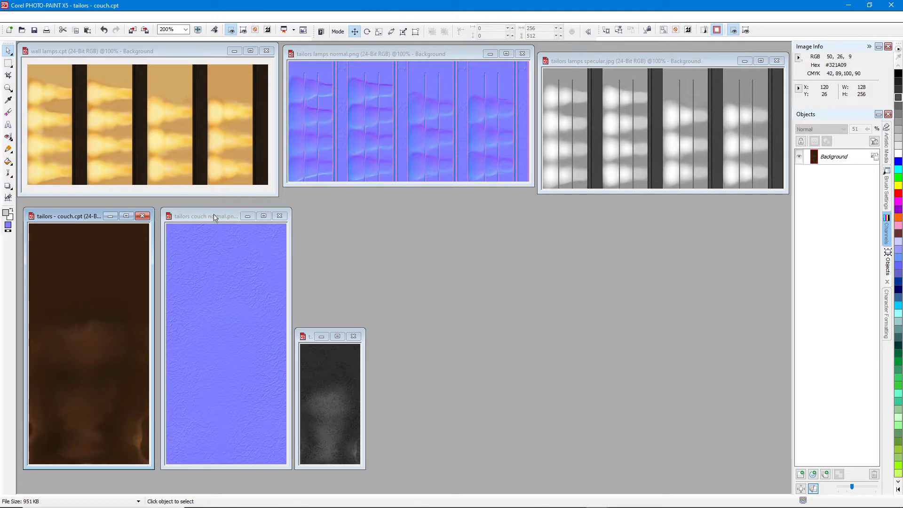
scroll(64, 277, "down", 1)
Step: Shrink the couch diffuse window around the image, sketch green quarter divisions around the diffuse and specular maps and clear the annotations
left_click(199, 218)
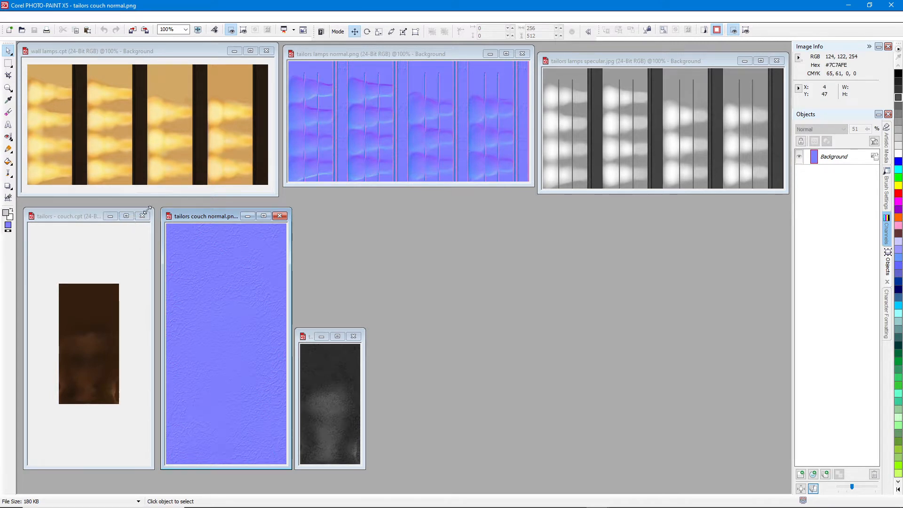
mouse_move(154, 207)
left_mouse_down()
mouse_move(121, 312)
mouse_move(106, 326)
mouse_move(102, 318)
mouse_move(100, 463)
mouse_move(159, 323)
mouse_move(154, 206)
mouse_move(26, 209)
mouse_move(24, 324)
mouse_move(107, 324)
mouse_move(102, 200)
left_mouse_up()
mouse_move(303, 332)
left_mouse_down()
mouse_move(311, 214)
mouse_move(408, 210)
mouse_move(427, 293)
mouse_move(387, 468)
mouse_move(364, 405)
mouse_move(306, 323)
mouse_move(427, 324)
left_mouse_up()
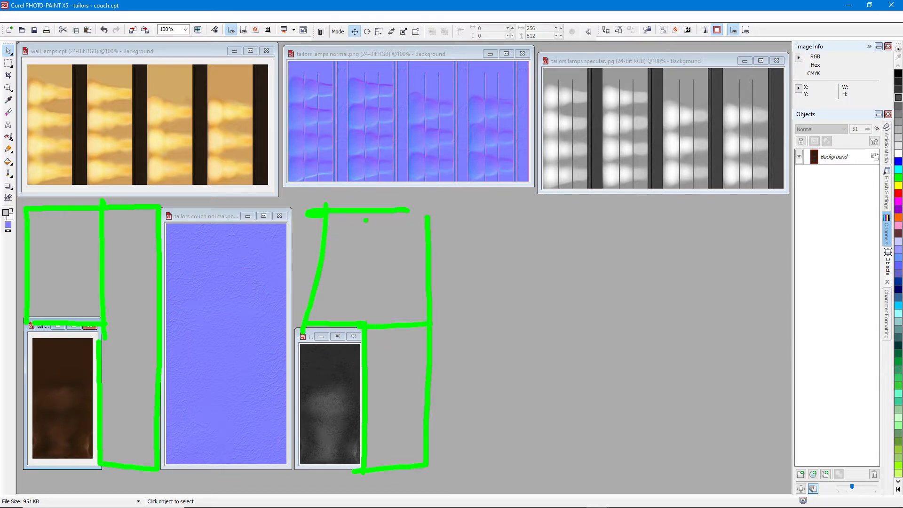
left_click_drag(366, 220, 369, 316)
left_click_drag(111, 325, 151, 327)
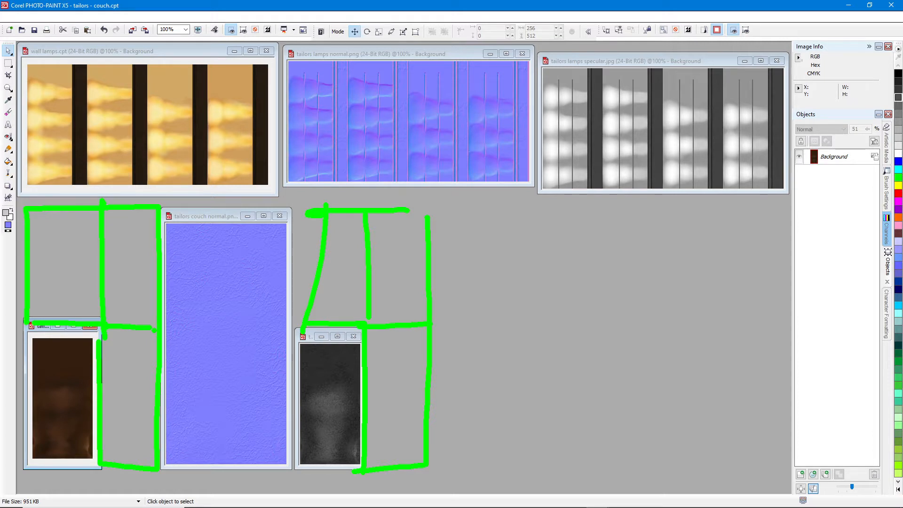
key("Escape")
Step: Close the couch normal, specular and diffuse textures, discarding the changes to tailors - couch.cpt
left_click(279, 216)
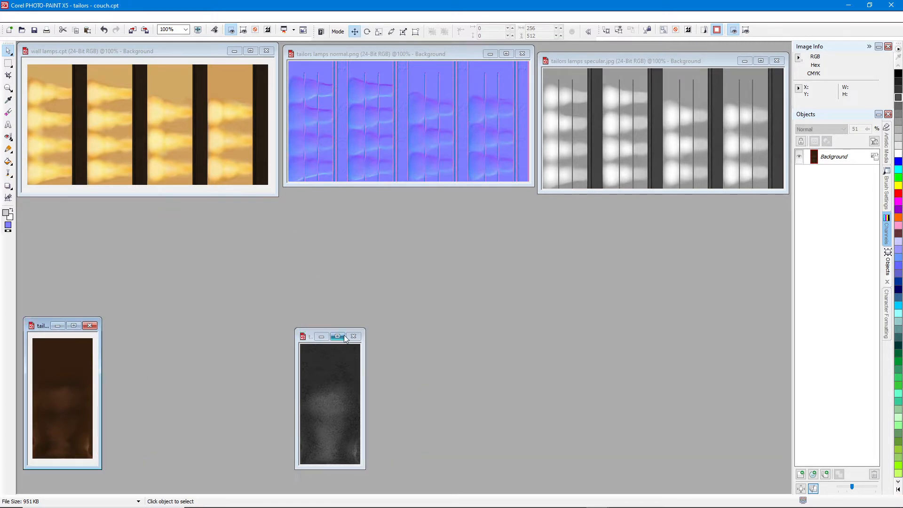
left_click(353, 337)
left_click(89, 325)
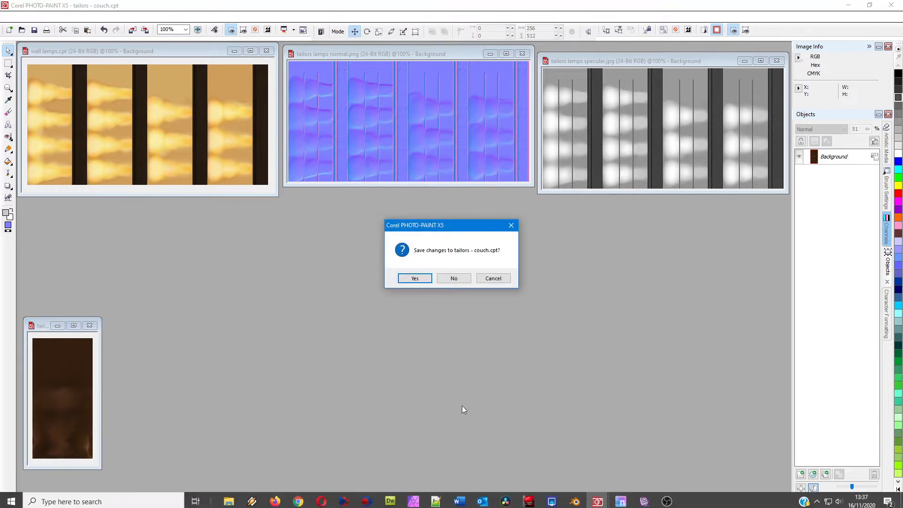
left_click(453, 277)
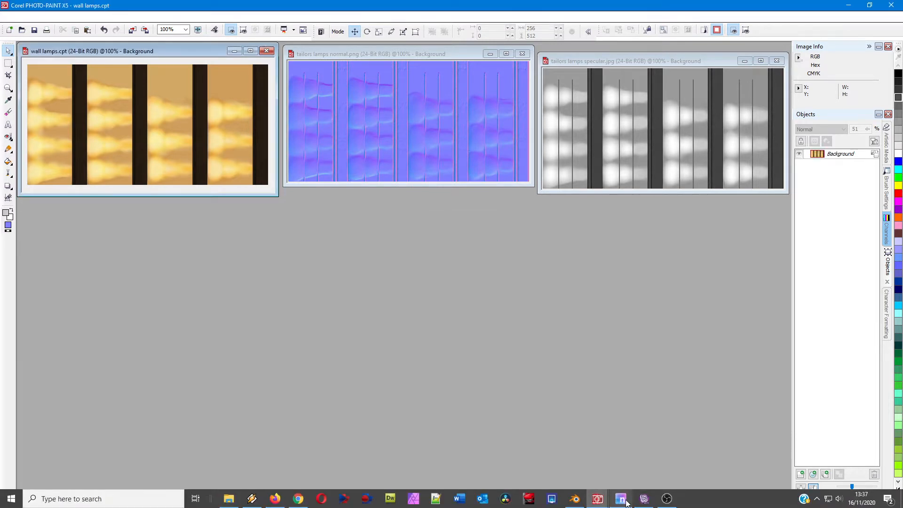
Step: Switch to IMVU Studio and view the fabric shelves, wall panels, lamps and couches from farther away
left_click(644, 499)
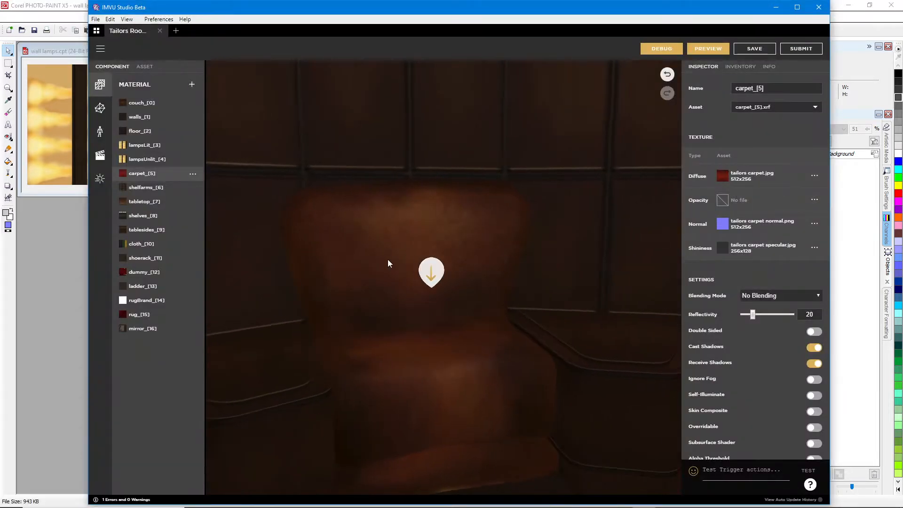
left_click_drag(381, 253, 333, 208)
right_click_drag(333, 208, 422, 300)
left_click_drag(422, 300, 416, 318)
scroll(416, 321, "down", 3)
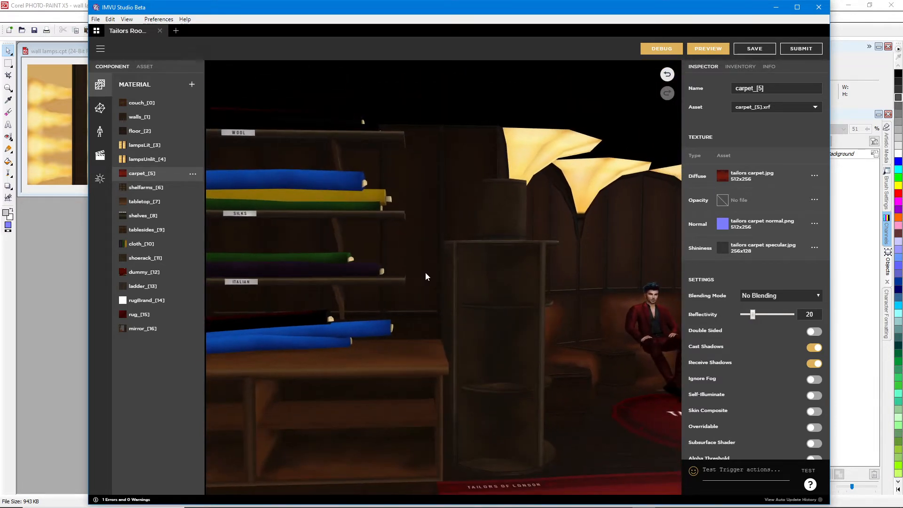
mouse_move(543, 264)
left_mouse_down()
mouse_move(480, 276)
mouse_move(514, 282)
mouse_move(490, 292)
mouse_move(433, 268)
left_mouse_up()
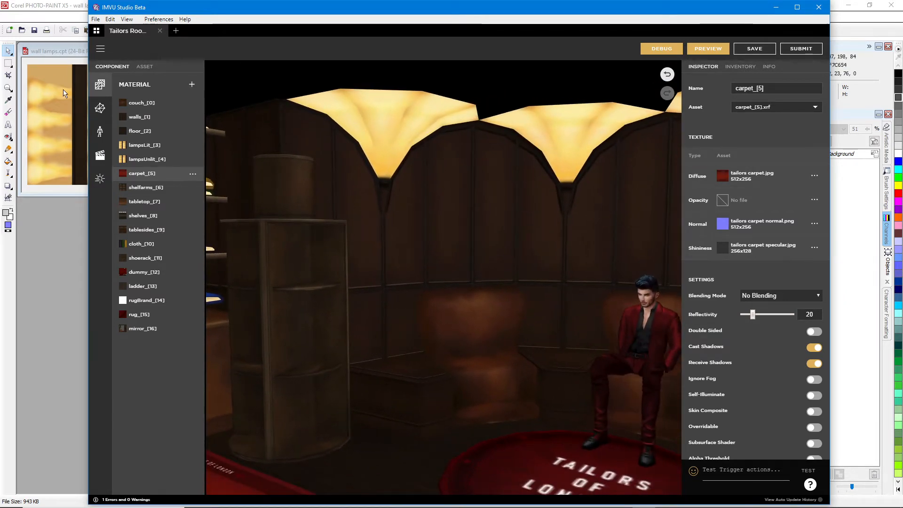
Step: Switch to Corel PHOTO-PAINT, open tailors walls.jpg and tailors wall normal.png and place them side by side below the lamp textures
left_click(49, 52)
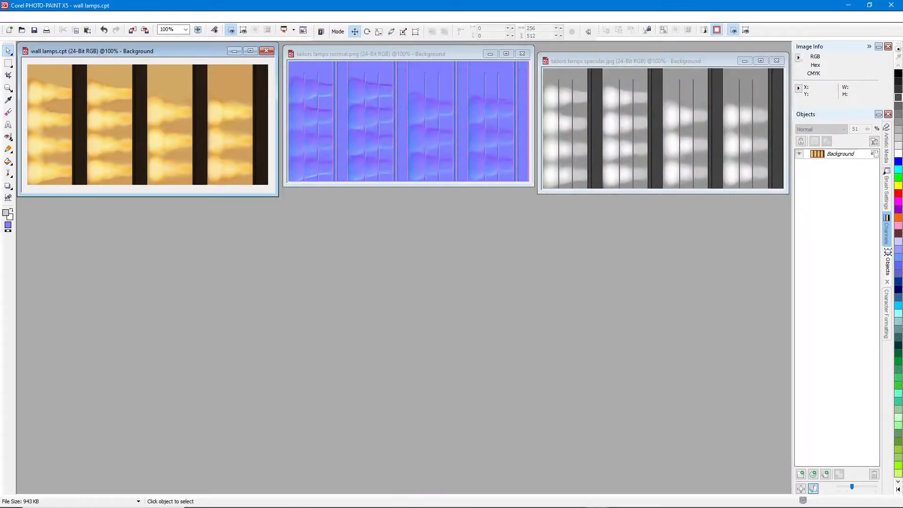
left_click(230, 507)
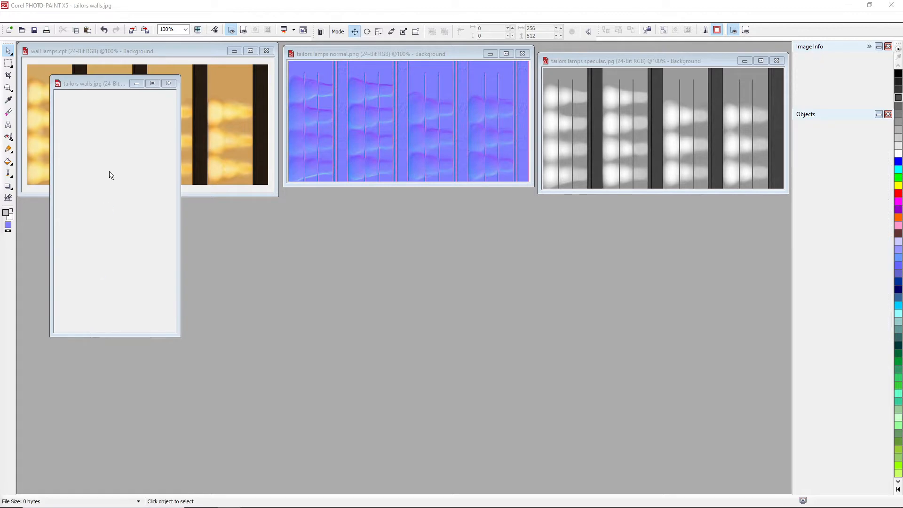
left_click_drag(104, 81, 153, 168)
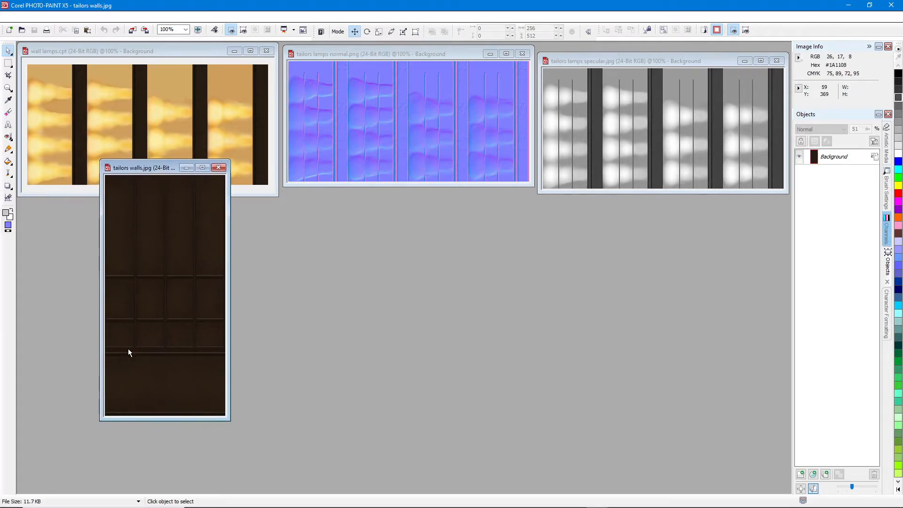
left_click(230, 507)
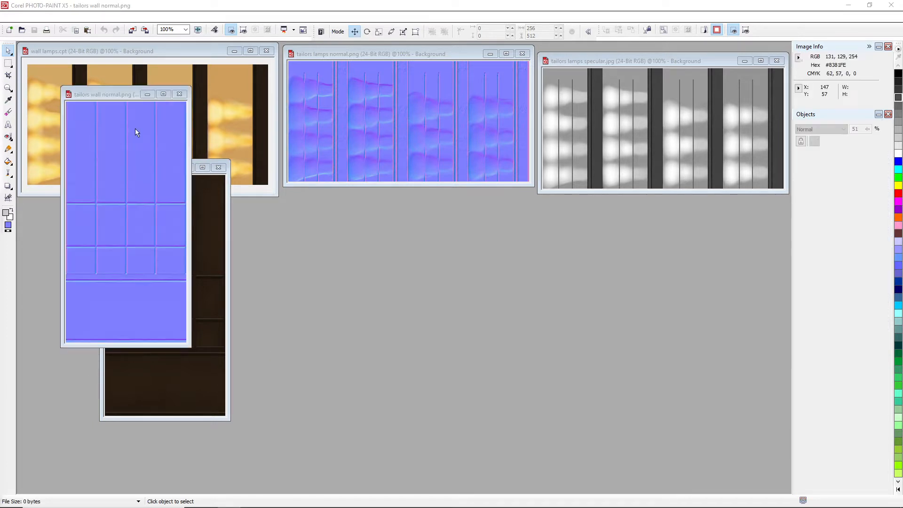
left_click_drag(111, 93, 287, 167)
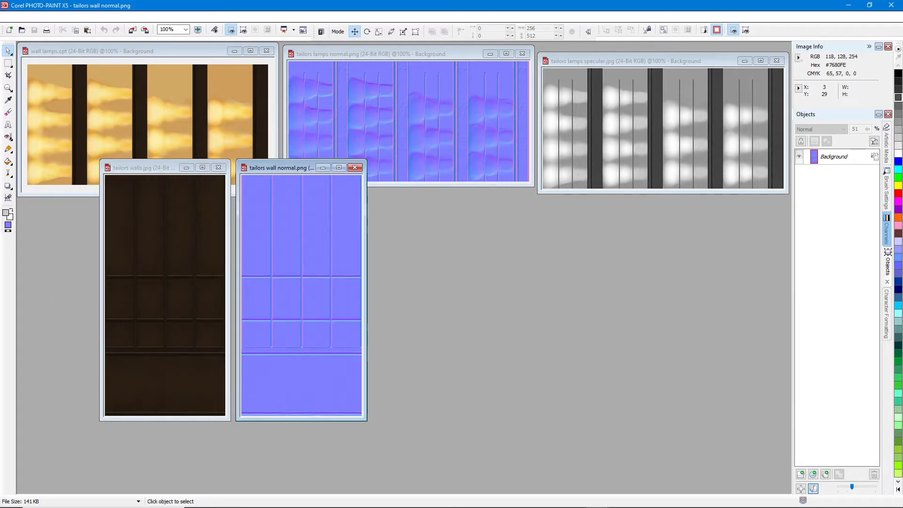
Step: Open tailors wall specular.jpg, shrink its window around the image and align it beside the wall normal map
key("alt+Tab")
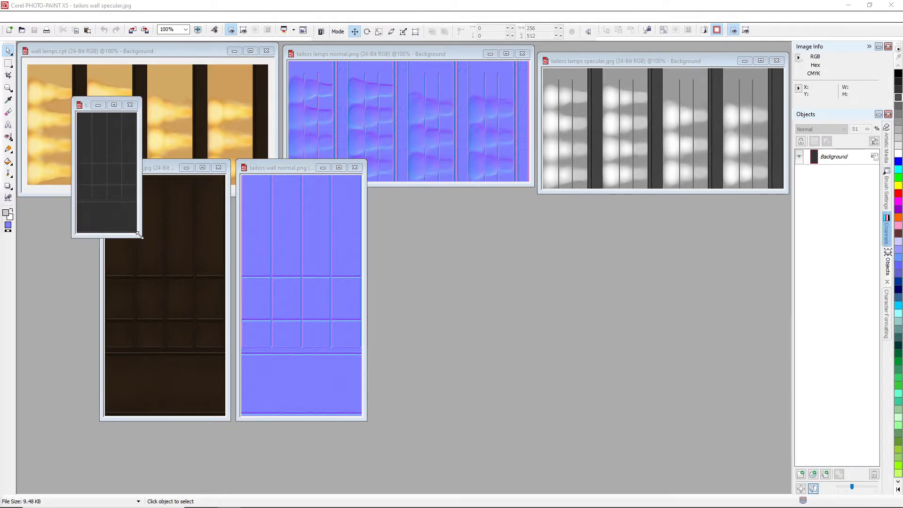
left_click_drag(141, 232, 256, 232)
left_click_drag(127, 103, 426, 240)
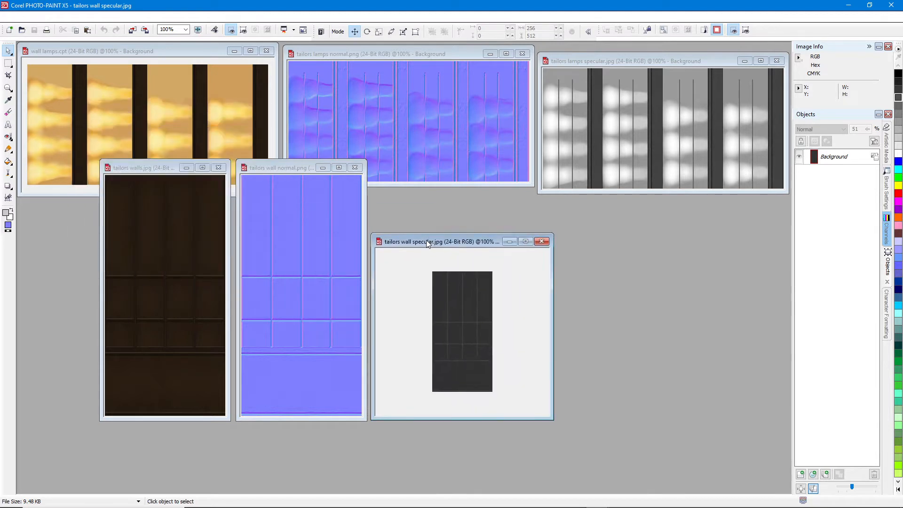
left_click_drag(552, 420, 445, 382)
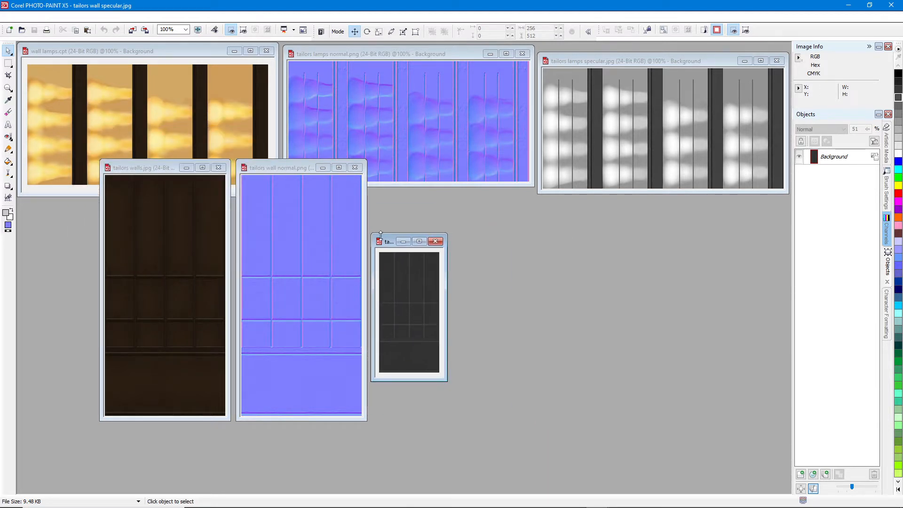
left_click_drag(390, 245, 390, 284)
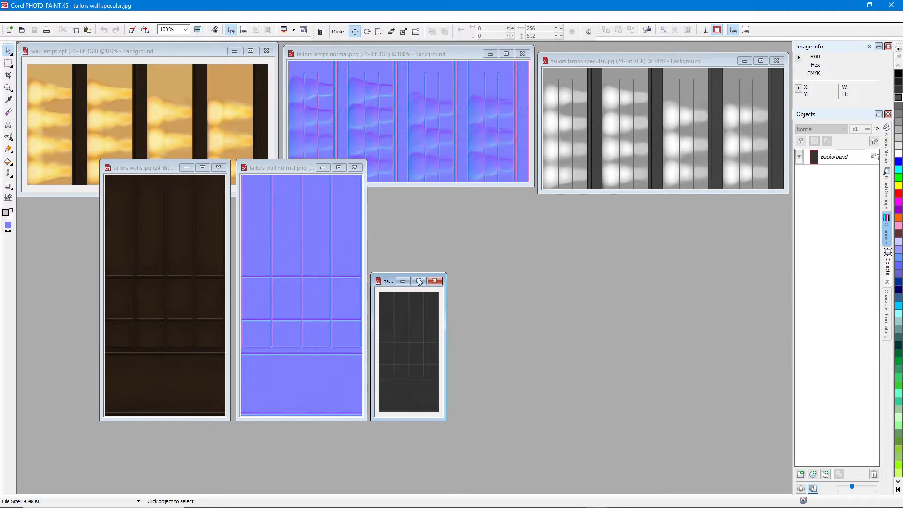
Step: Switch to IMVU Studio, mark the ladder and the ITALIAN shelf's edges in green, clear the marks and inspect the shelves up close
mouse_move(603, 506)
left_click(644, 505)
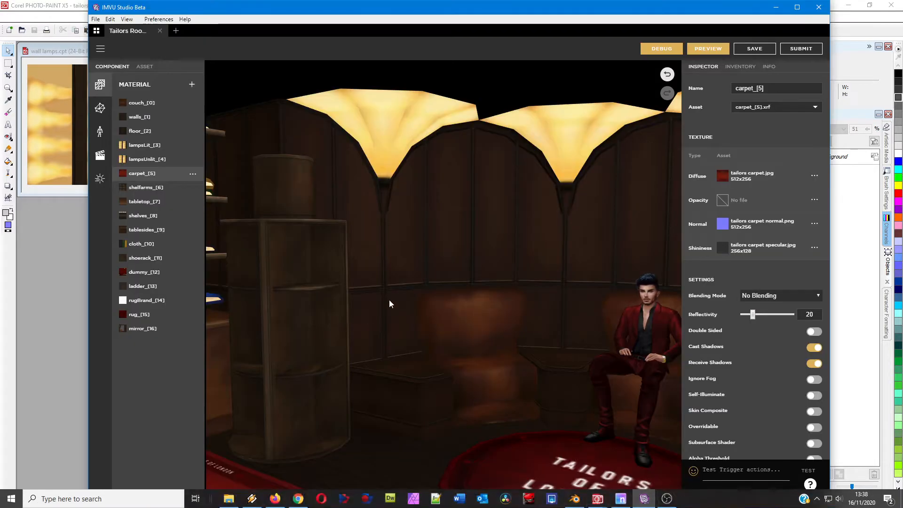
left_click_drag(419, 381, 518, 344)
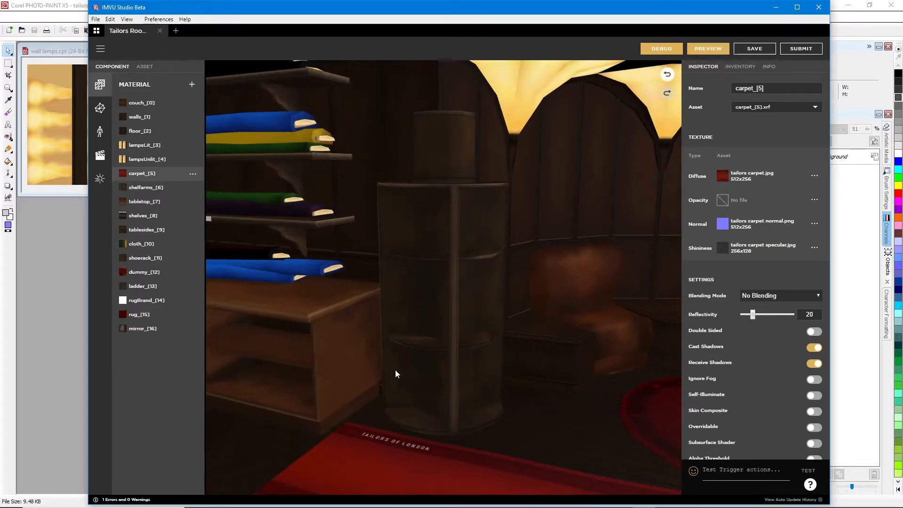
left_click_drag(395, 371, 361, 379)
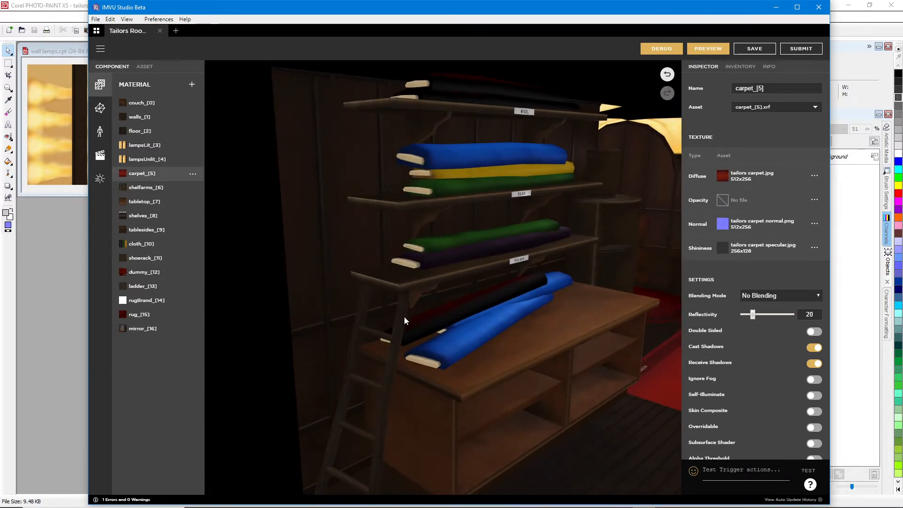
left_click_drag(406, 308, 395, 417)
left_click_drag(373, 278, 403, 291)
left_click_drag(421, 283, 492, 263)
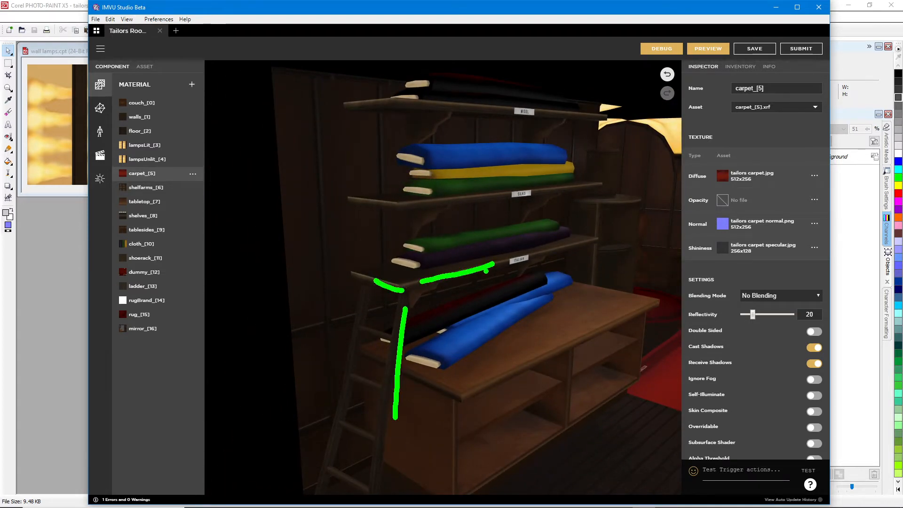
key("Escape")
mouse_move(393, 332)
left_mouse_down()
mouse_move(382, 331)
mouse_move(413, 299)
mouse_move(430, 314)
left_mouse_up()
scroll(380, 306, "up", 5)
Step: Return to Corel PHOTO-PAINT and close the wall lamp and wall diffuse, normal and specular textures
left_click(69, 56)
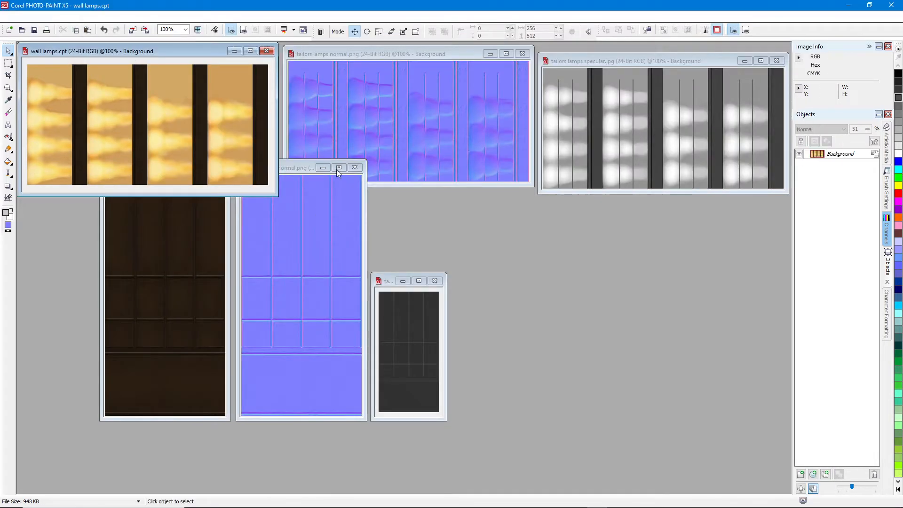
left_click(266, 50)
left_click(453, 278)
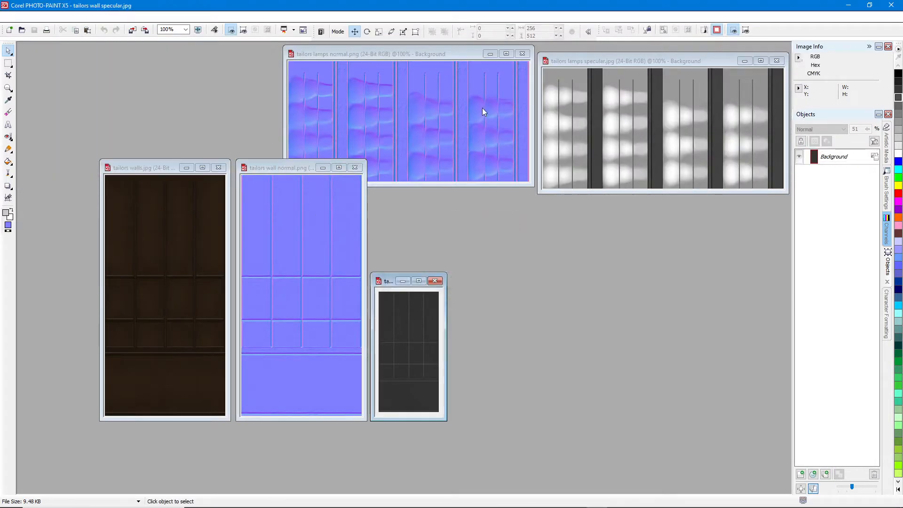
left_click(522, 53)
left_click(776, 60)
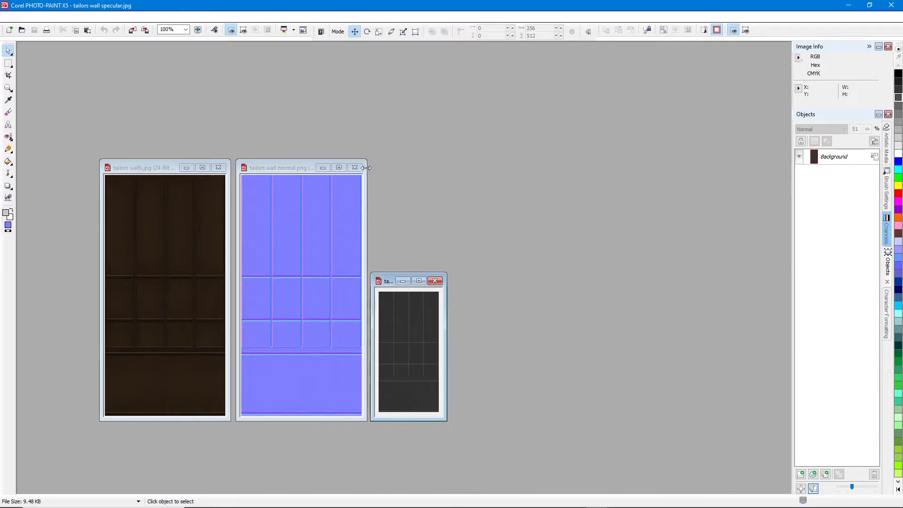
left_click(355, 167)
left_click(435, 281)
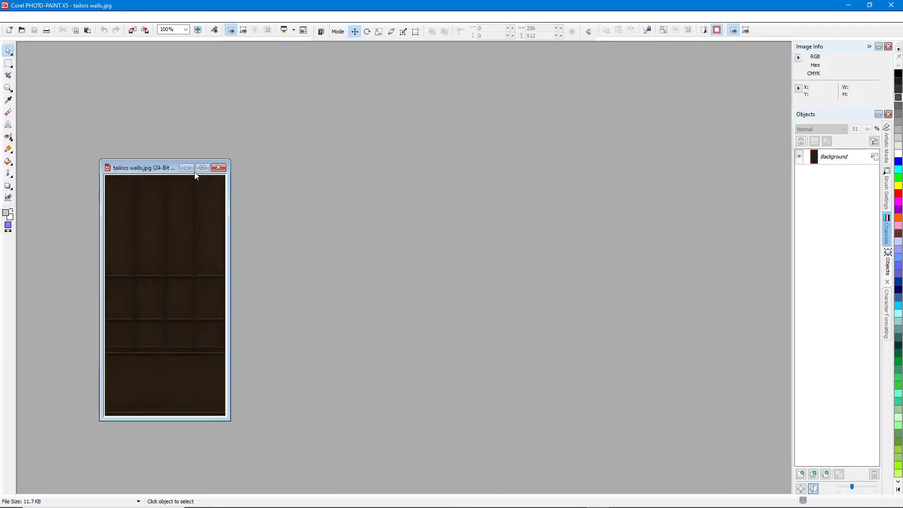
left_click(218, 168)
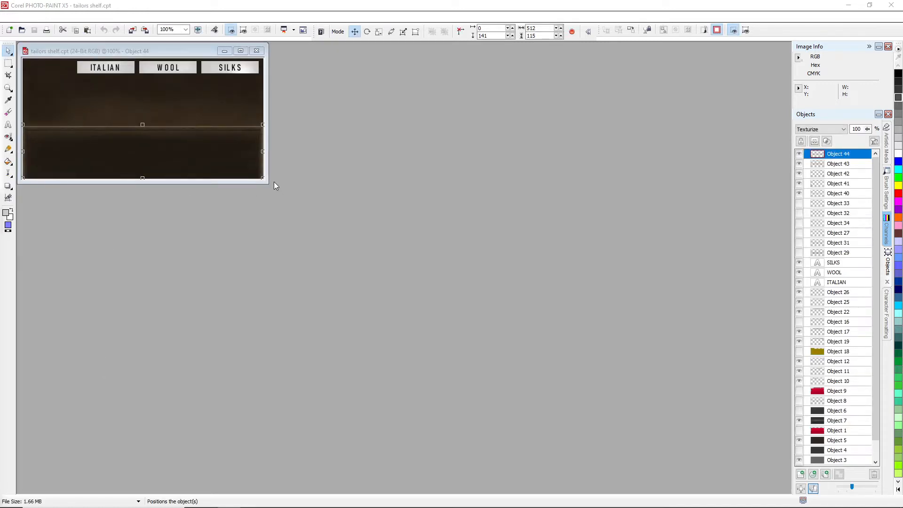
Step: Enlarge the tailors shelf.cpt window, then open tailors shelves normal.png and tailors shelves specular.jpg and arrange them in a row beside it
left_click_drag(266, 186, 292, 203)
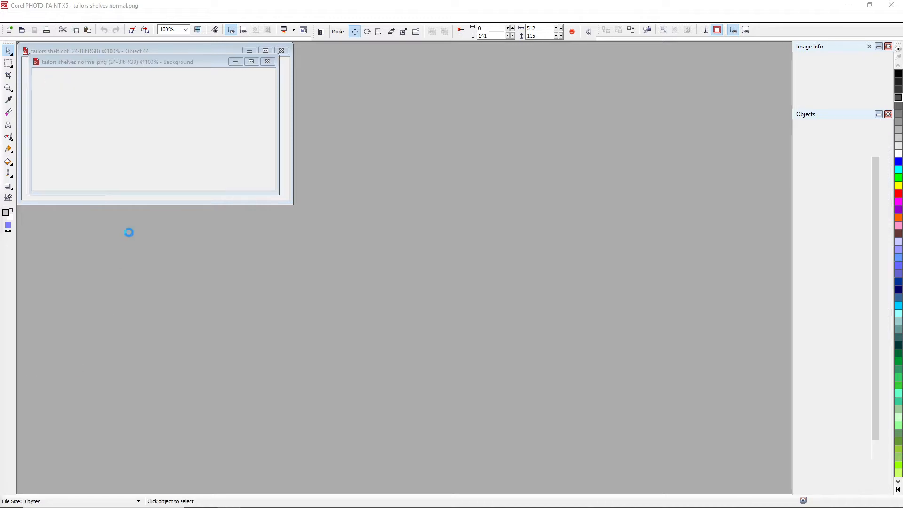
left_click_drag(138, 71, 410, 66)
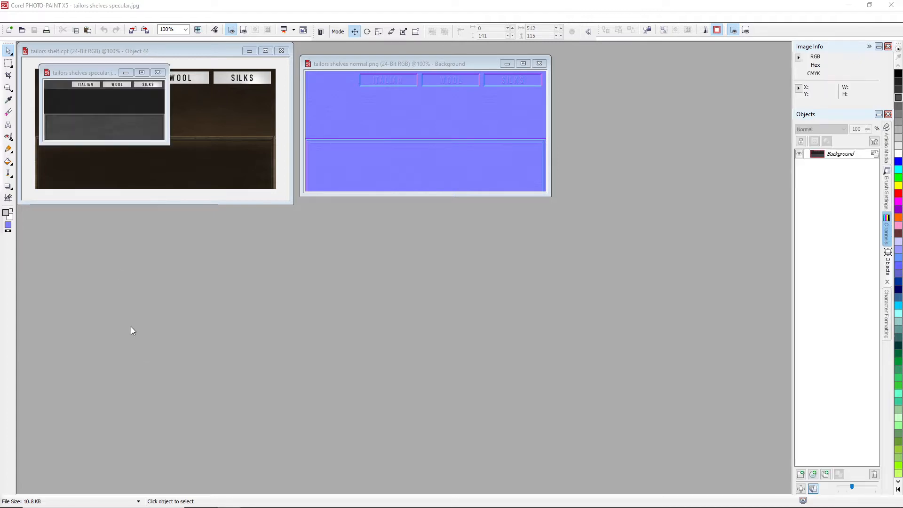
left_click_drag(85, 71, 601, 125)
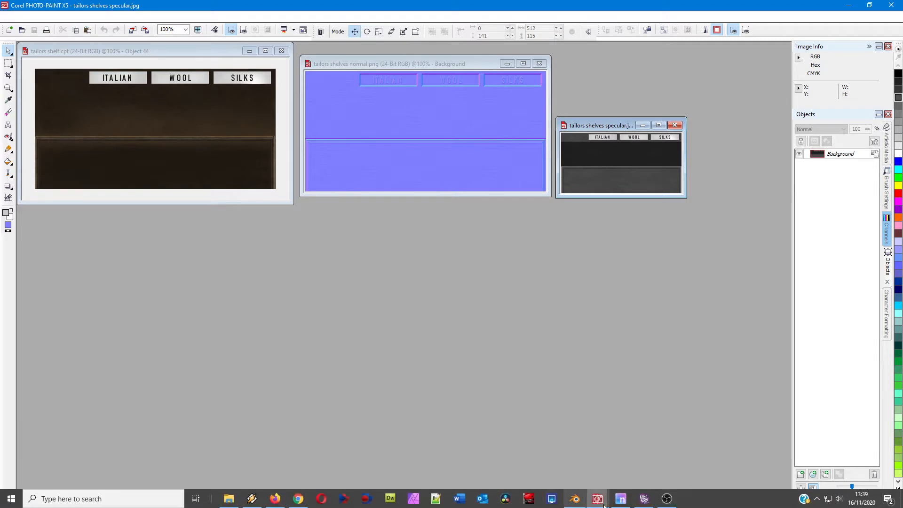
Step: Switch to IMVU Studio, view the fabric shelves from farther away, mark the SILKS shelf's edges in green and clear the marks
left_click(644, 499)
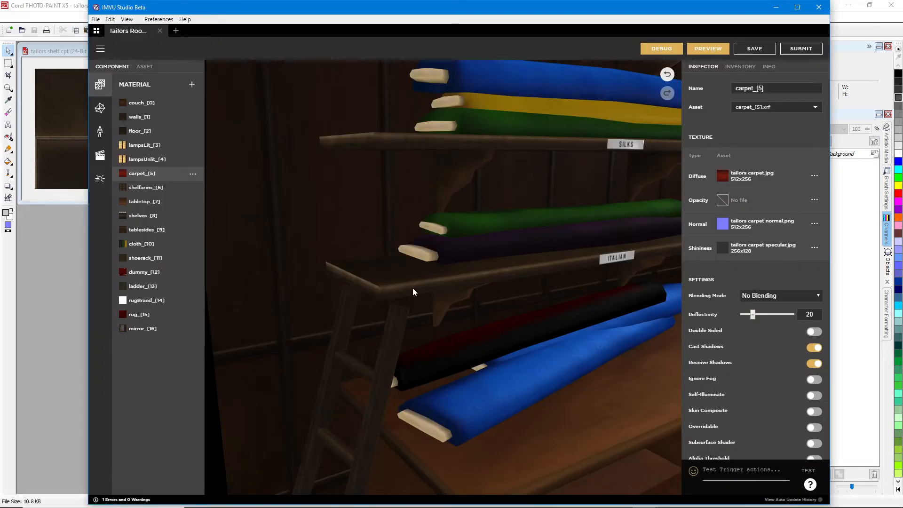
left_click_drag(539, 315, 559, 346)
scroll(569, 346, "down", 5)
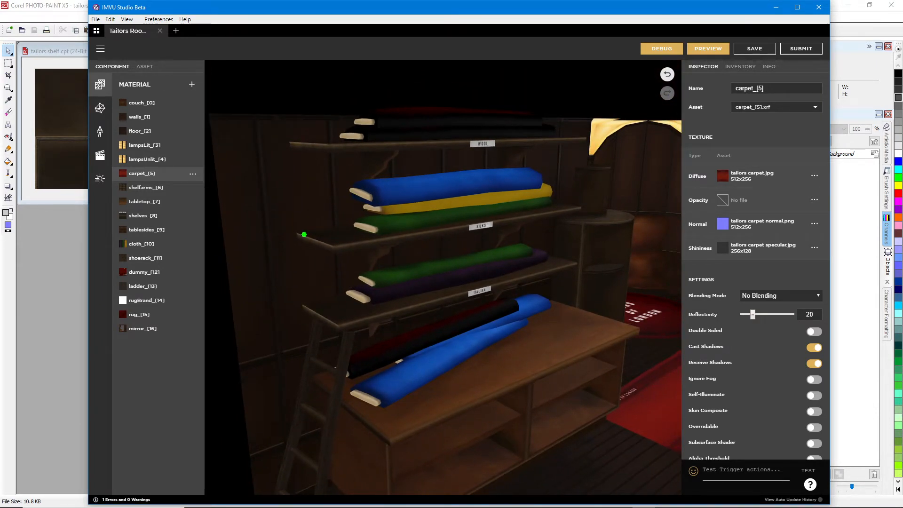
left_click_drag(354, 248, 503, 227)
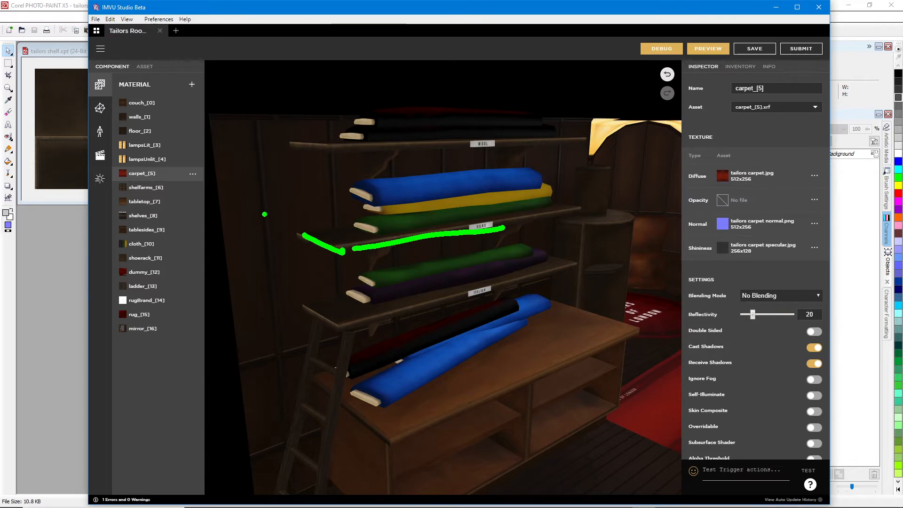
key("Escape")
Step: Return to Corel PHOTO-PAINT, reduce the shelf diffuse view to 50% and compare it with the shelf normal and specular maps
left_click(65, 52)
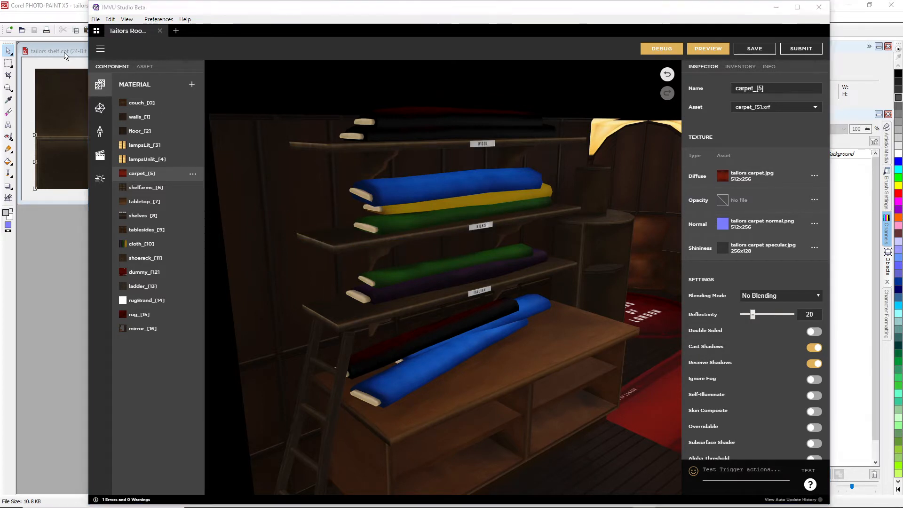
scroll(181, 120, "down", 1)
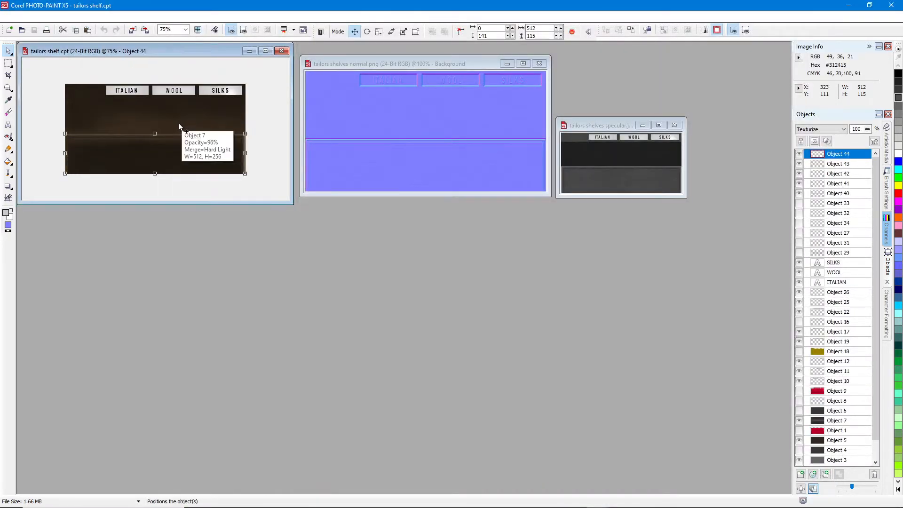
scroll(151, 144, "down", 1)
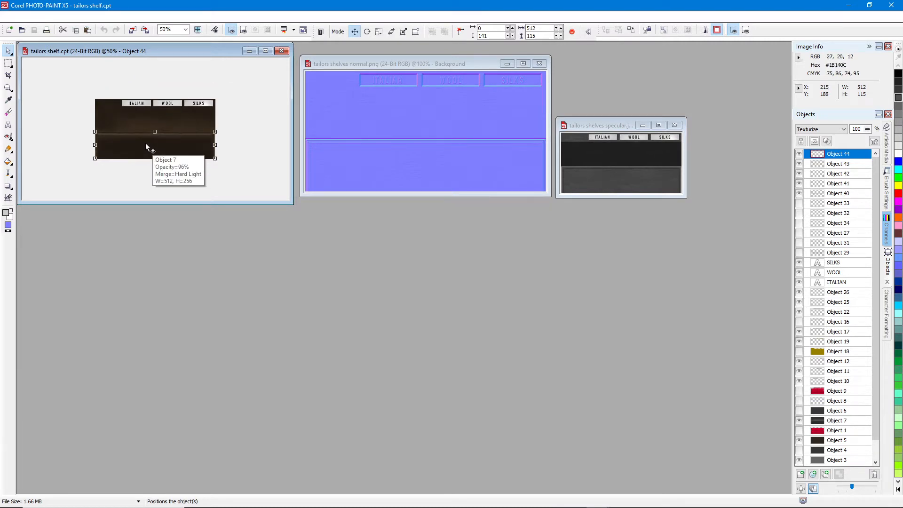
left_click(367, 62)
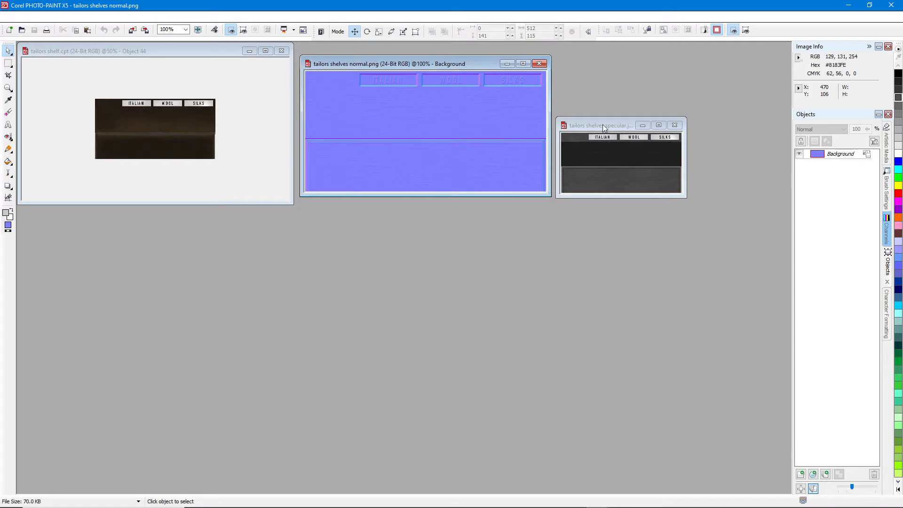
left_click_drag(602, 125, 602, 121)
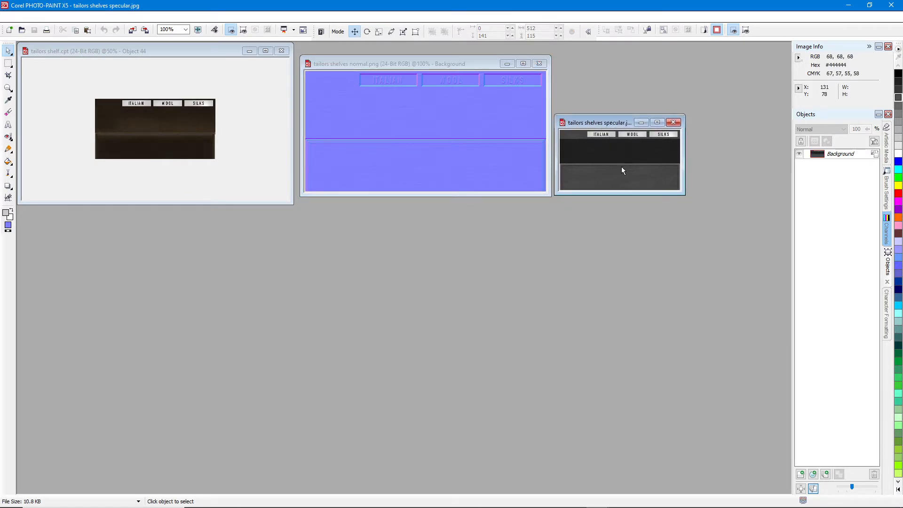
Step: Shrink the shelf diffuse window around the image and line up the shelf normal and specular windows beside it
left_click_drag(293, 205, 153, 131)
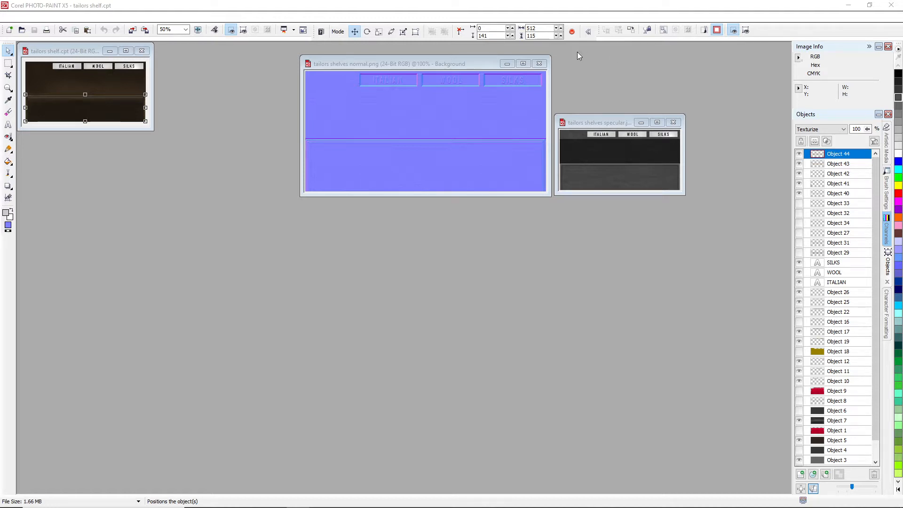
left_click_drag(459, 66, 315, 51)
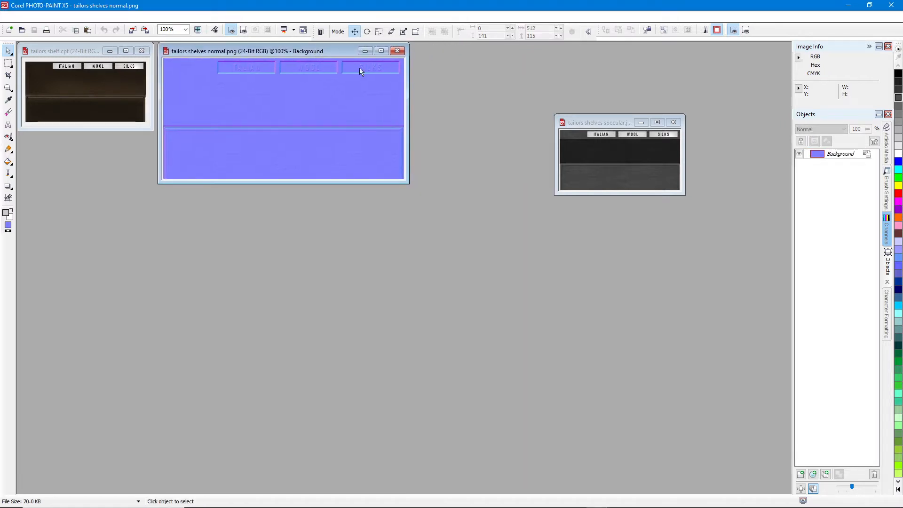
left_click_drag(605, 120, 462, 49)
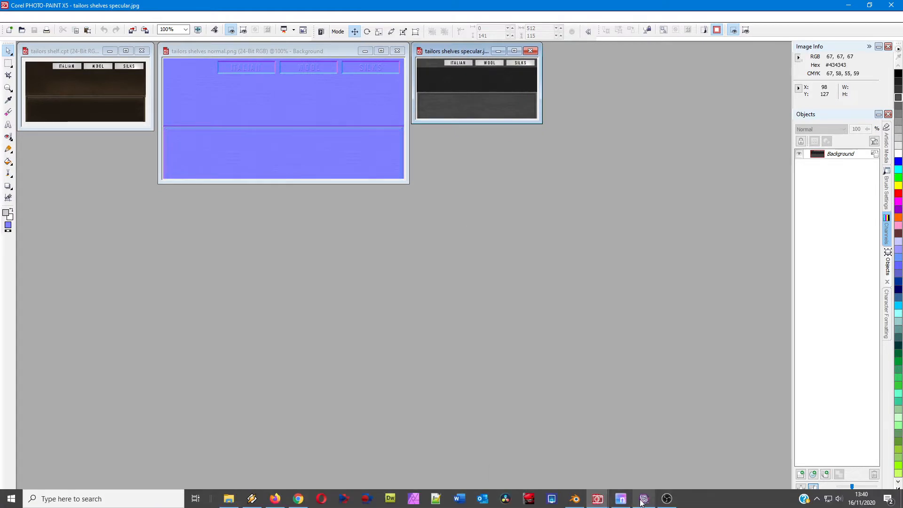
Step: Switch to IMVU Studio and turn the room view from the fabric shelves to the wall lamps, couches and carpet
left_click(616, 498)
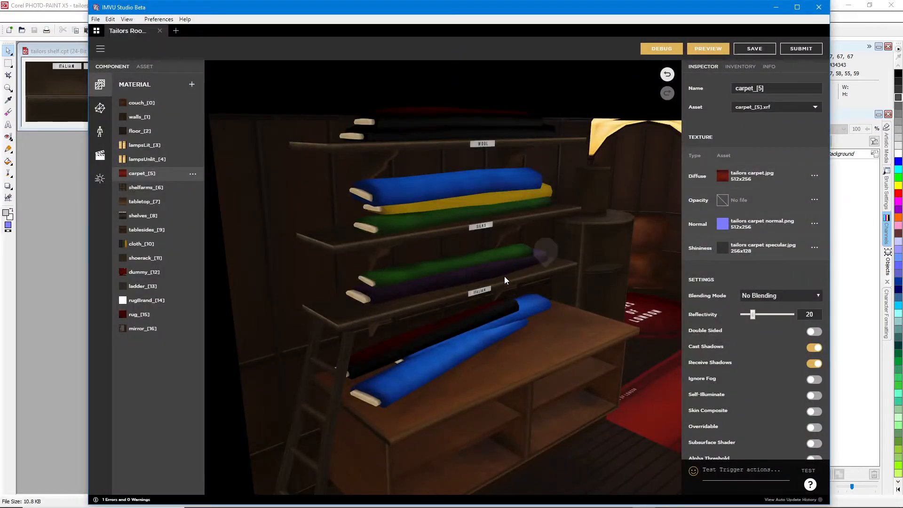
right_click_drag(513, 279, 455, 284)
left_click_drag(456, 284, 562, 330)
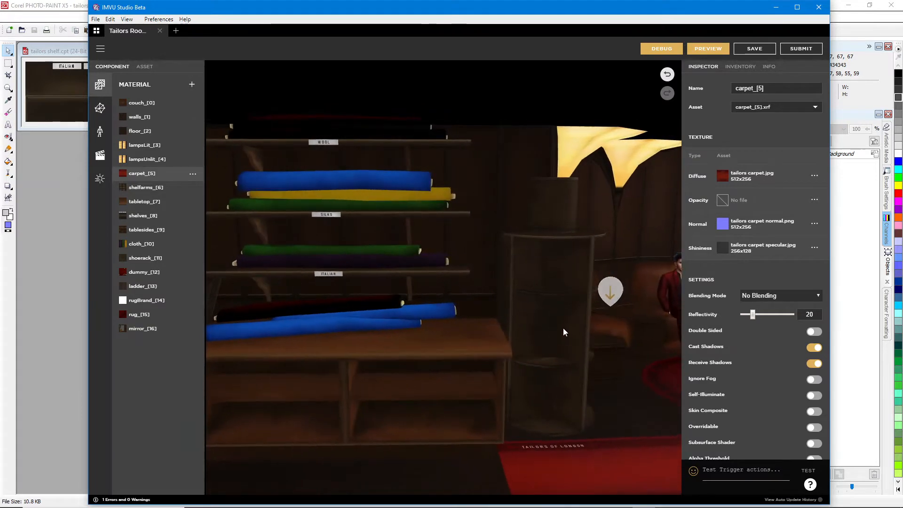
right_click_drag(562, 330, 402, 314)
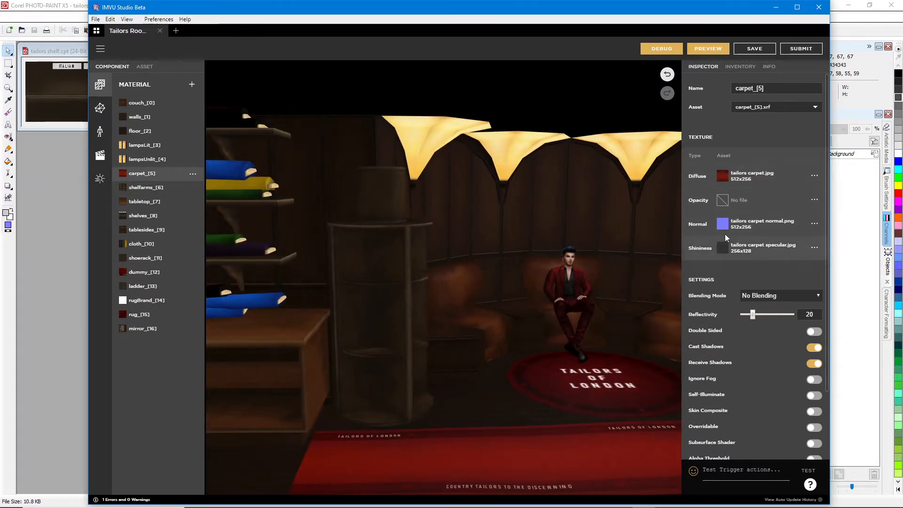
Step: Review the carpet material's textures and settings, and inspect the room's carpet, fabric shelves and curved walls behind the avatar
right_click_drag(520, 299, 428, 284)
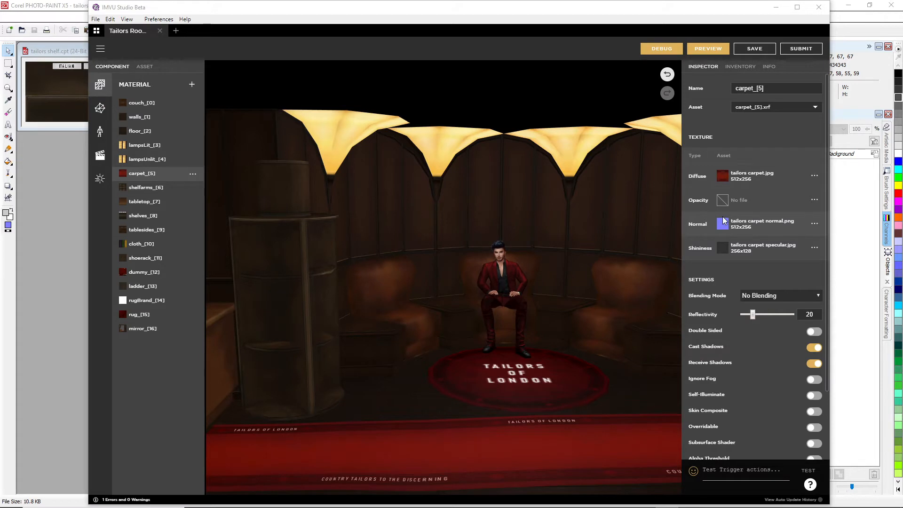
mouse_move(723, 221)
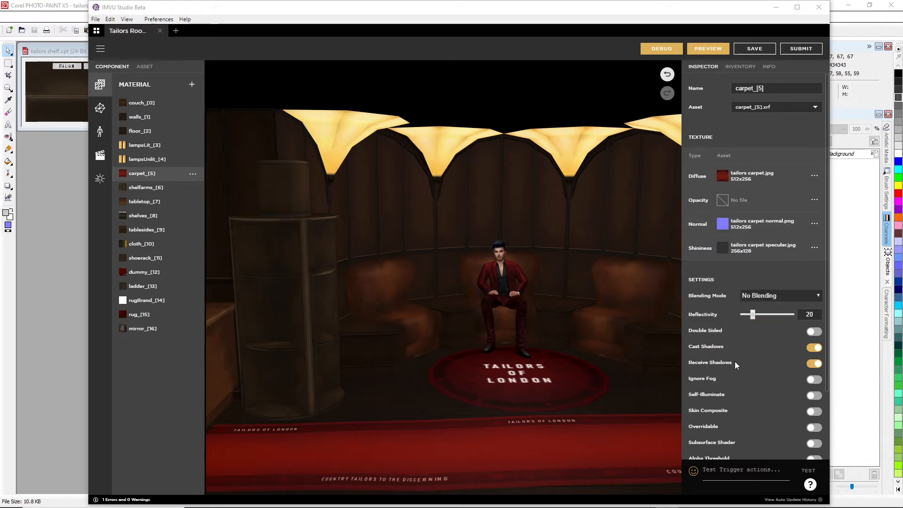
scroll(734, 367, "down", 3)
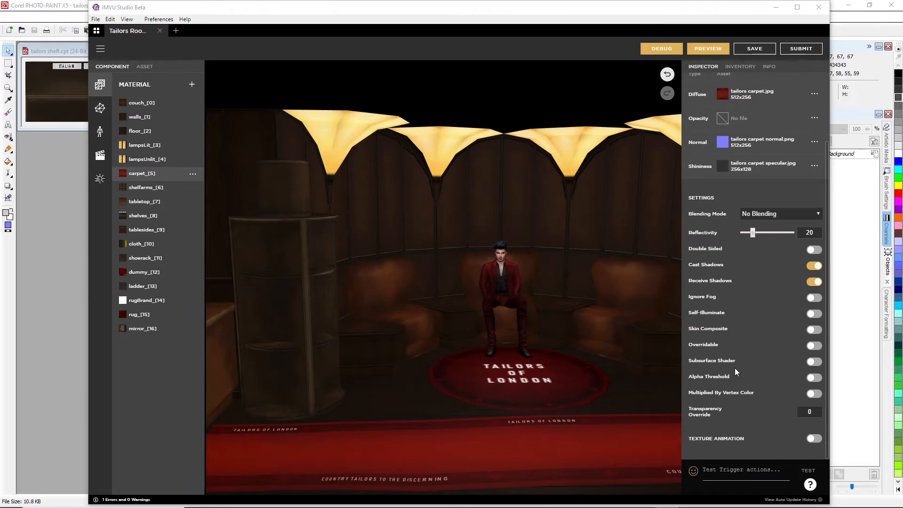
scroll(735, 368, "up", 3)
left_click_drag(470, 367, 612, 345)
left_click_drag(364, 376, 453, 348)
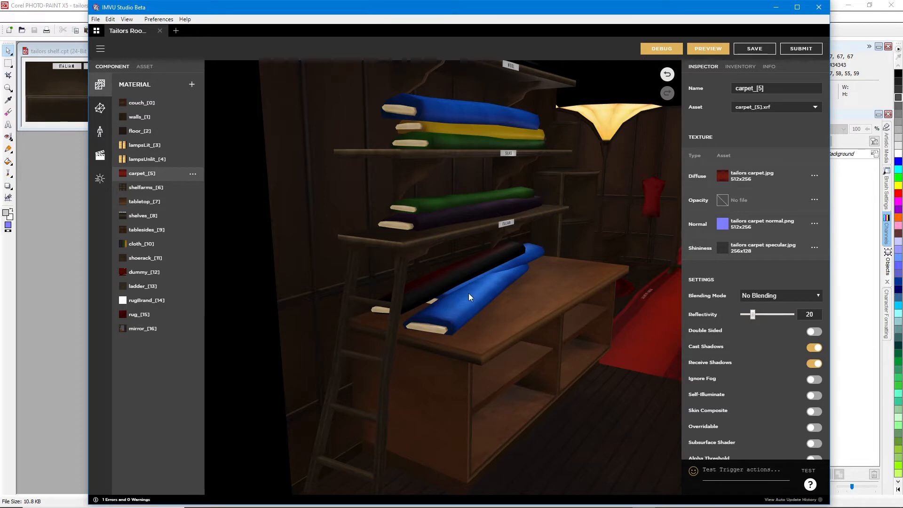
left_click_drag(479, 312, 675, 129)
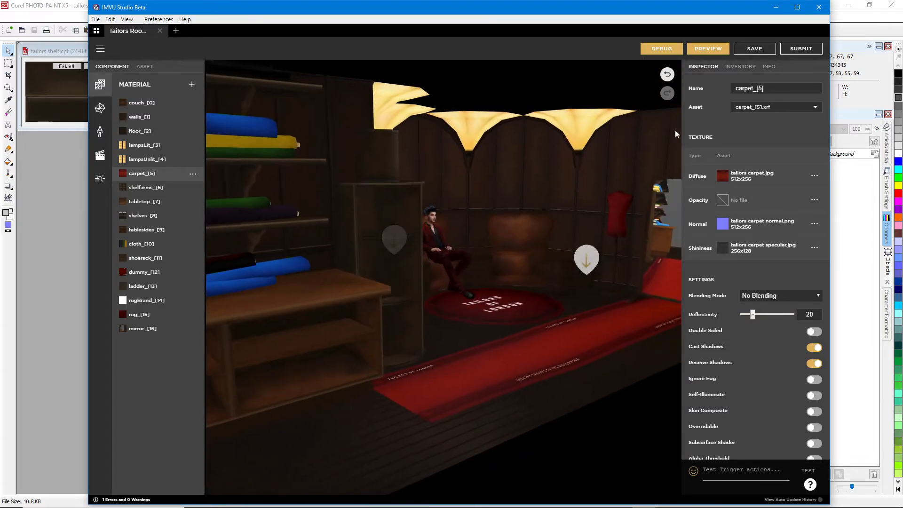
left_click_drag(482, 231, 388, 276)
scroll(413, 273, "up", 5)
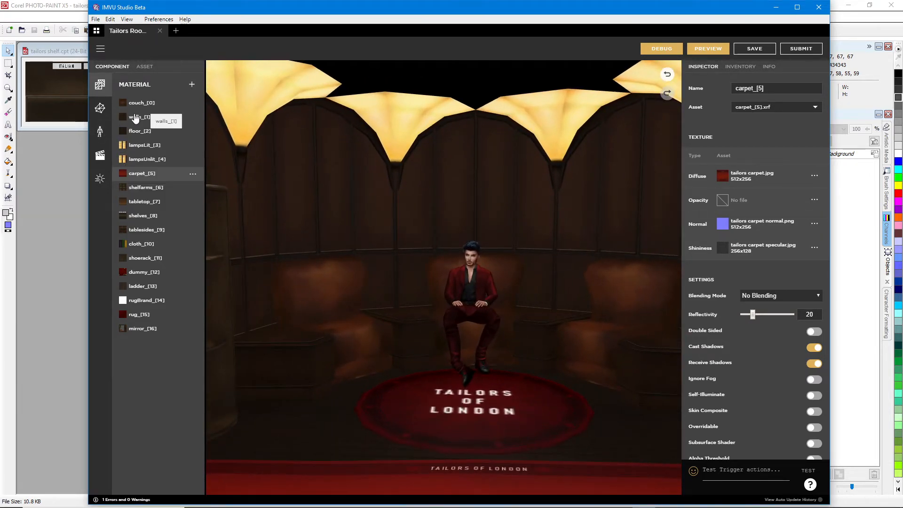
Step: Replace the walls_[1] diffuse texture with magicbook 4.png from the Blender 2.8+ folder and preview the room
left_click(135, 117)
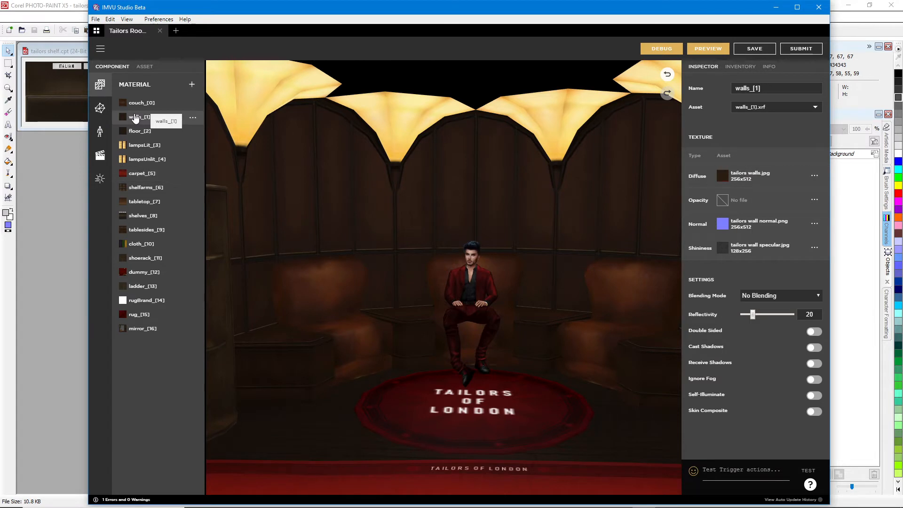
left_click(722, 176)
left_click(617, 231)
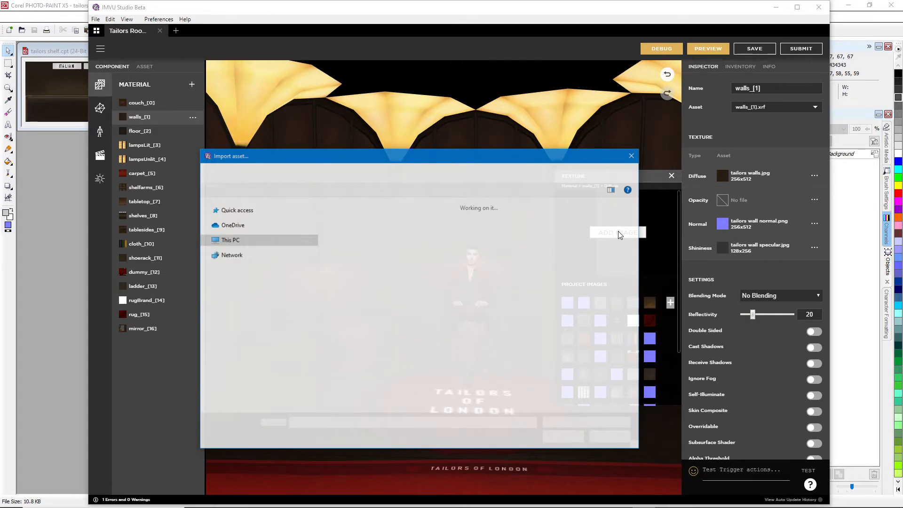
left_click_drag(636, 212, 622, 347)
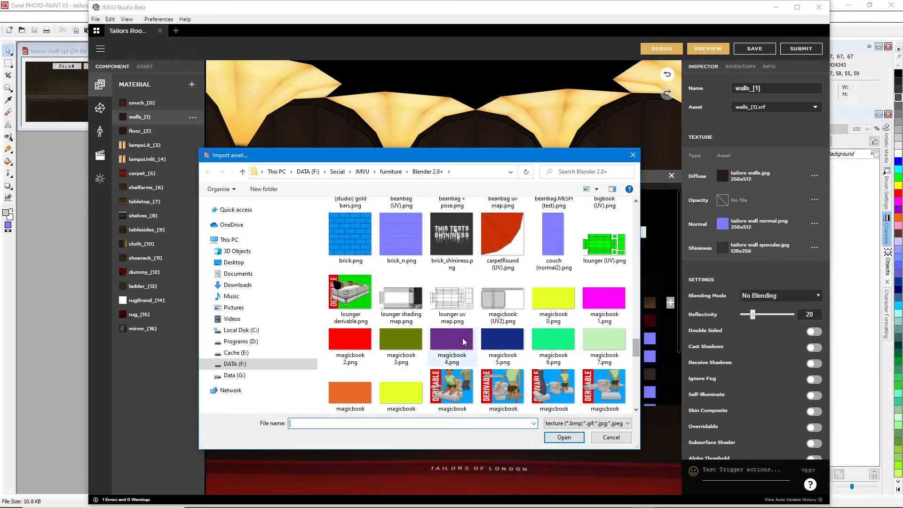
left_click(463, 342)
left_click(564, 437)
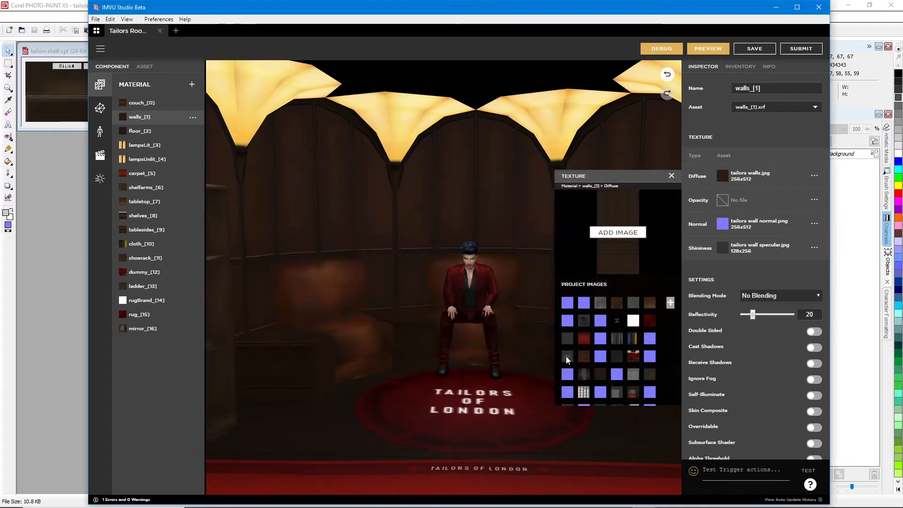
left_click(709, 54)
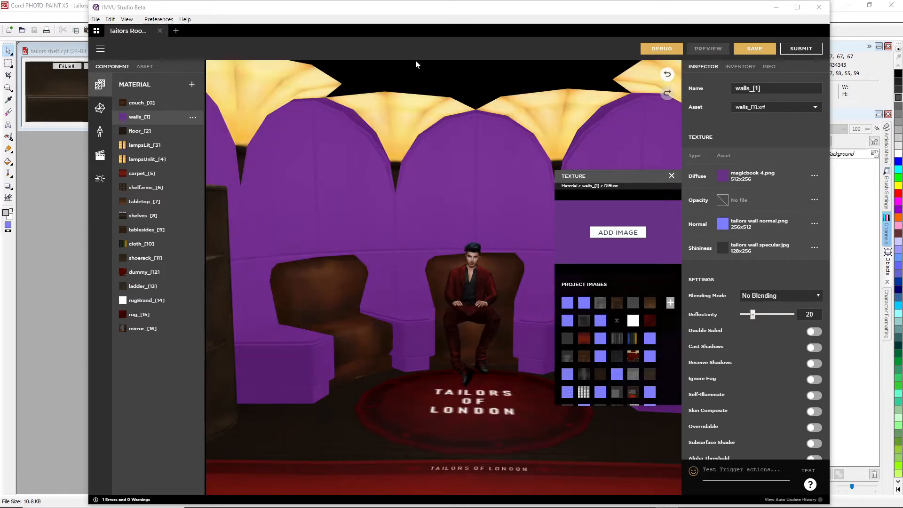
Step: Examine the purple walls from several angles and close up to see the panel relief from the normal map
left_click(343, 314)
left_click_drag(351, 328, 446, 281)
scroll(425, 276, "down", 5)
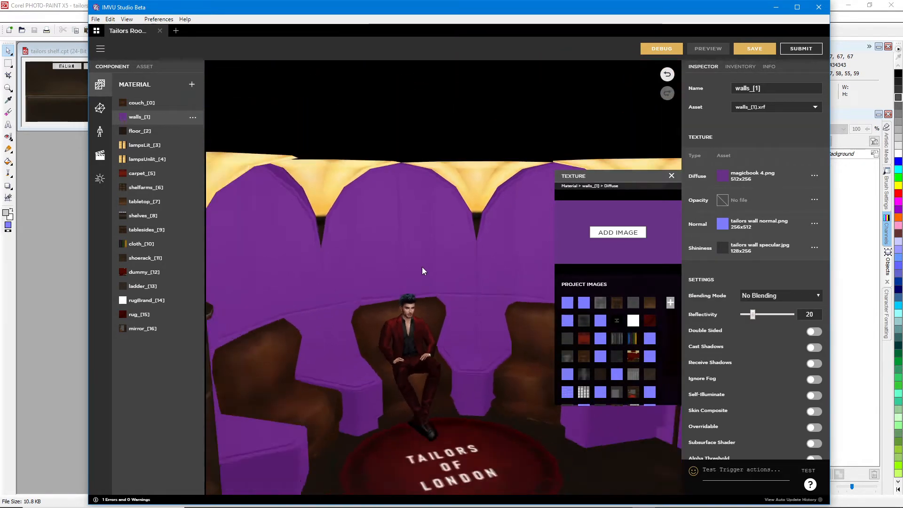
left_click_drag(422, 267, 410, 305)
scroll(402, 304, "up", 6)
scroll(402, 305, "up", 3)
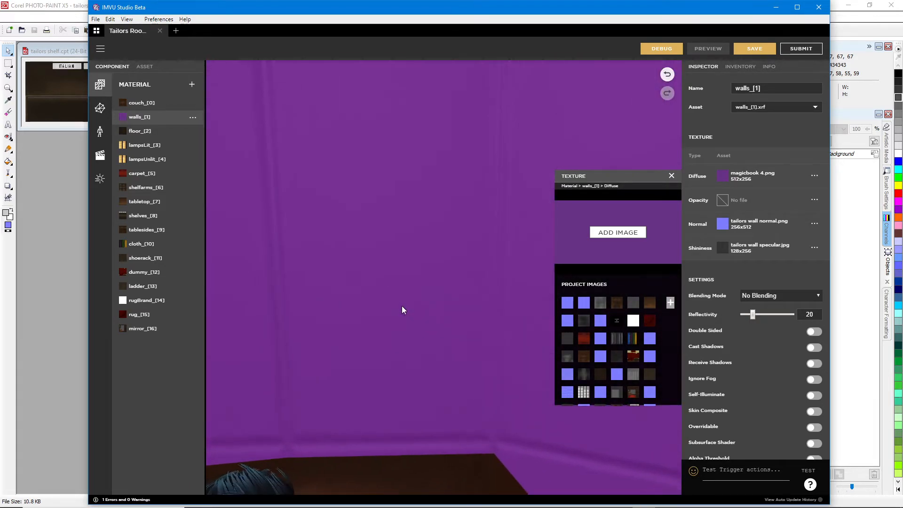
left_click_drag(366, 306, 452, 233)
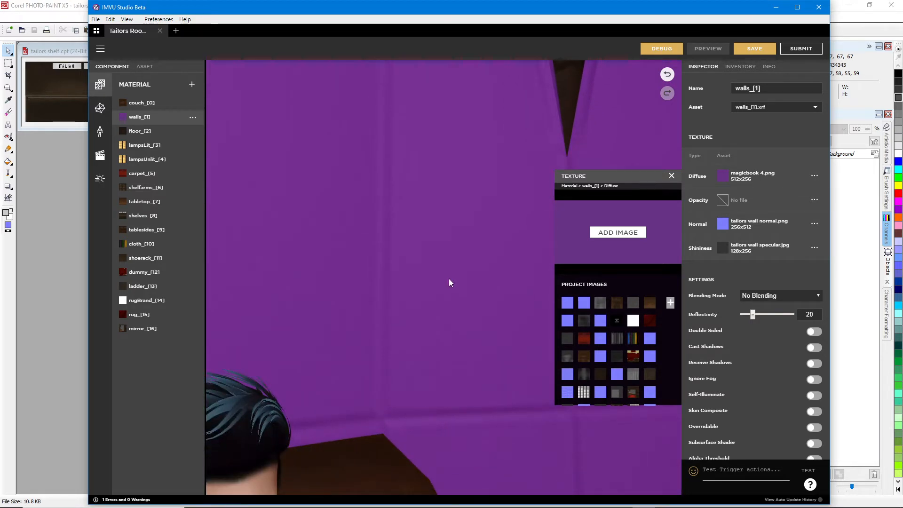
left_click_drag(449, 282, 426, 278)
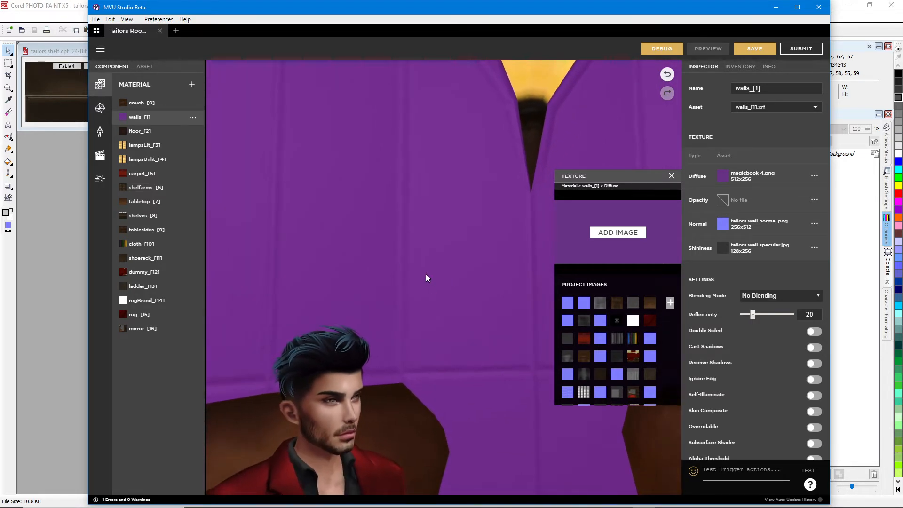
Step: Switch to Corel PHOTO-PAINT, move the shelf normal map window lower and activate the Eyedropper tool
left_click(59, 6)
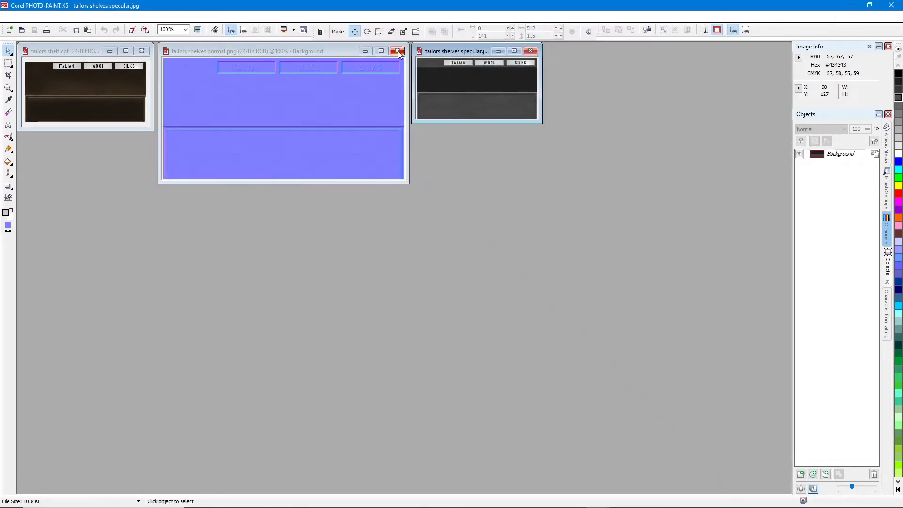
left_click_drag(261, 56, 260, 87)
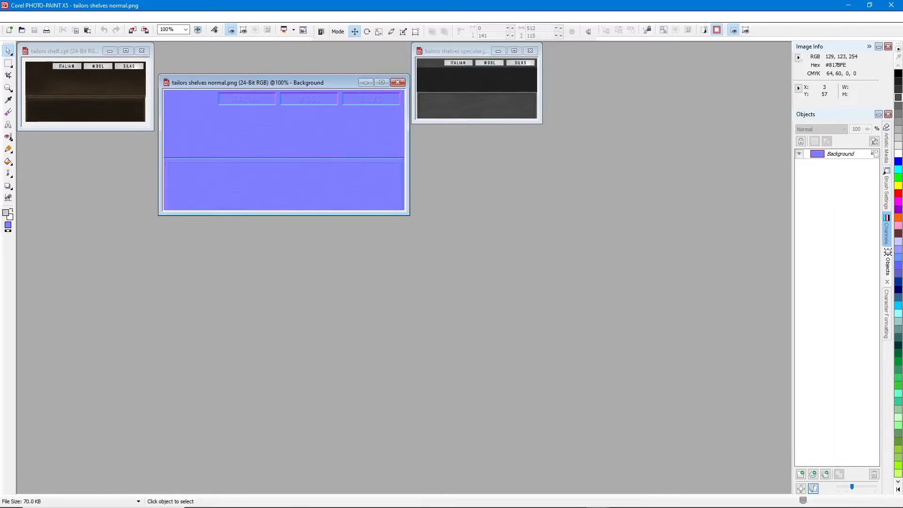
left_click(8, 99)
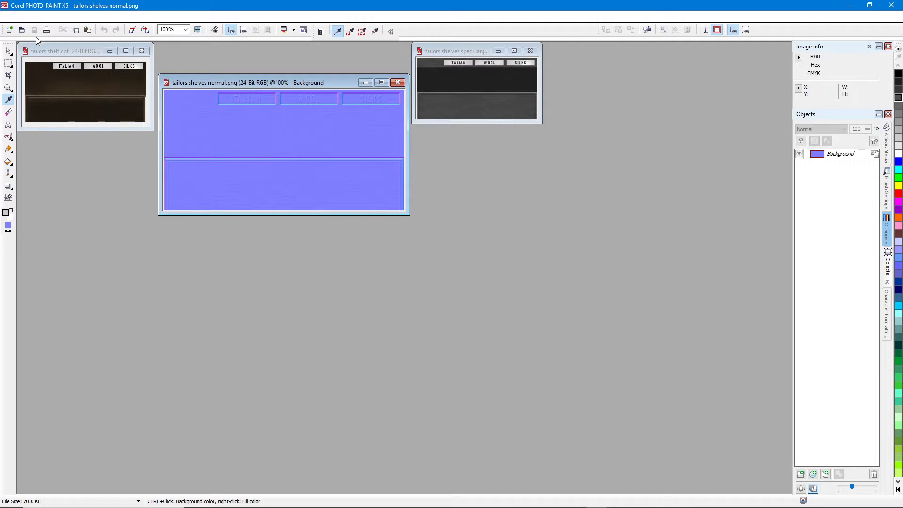
Step: Create a new 256 by 512 px image and fill it with the flat normal-map blue, RGB 127, 127, 254
left_click(13, 17)
key("Escape")
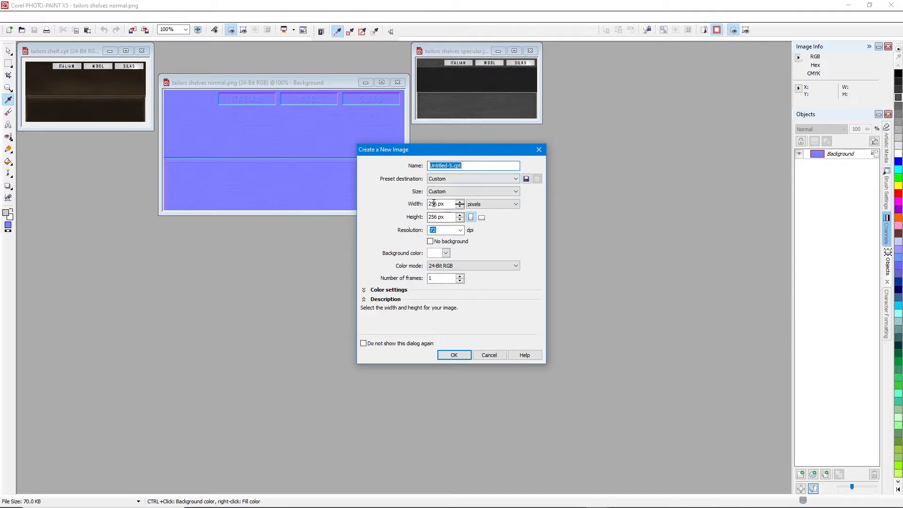
left_click(433, 217)
double_click(432, 217)
type("64")
key("BackSpace")
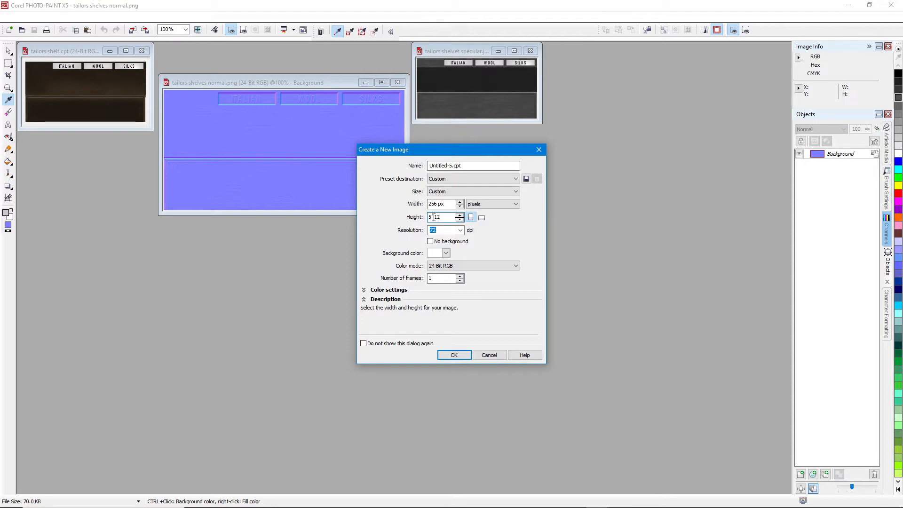
left_click(453, 354)
left_click(8, 162)
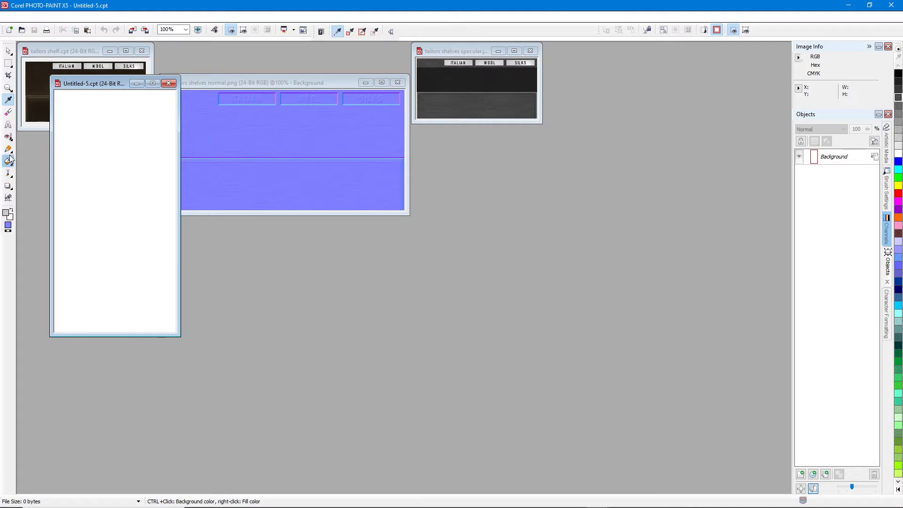
left_click(108, 180)
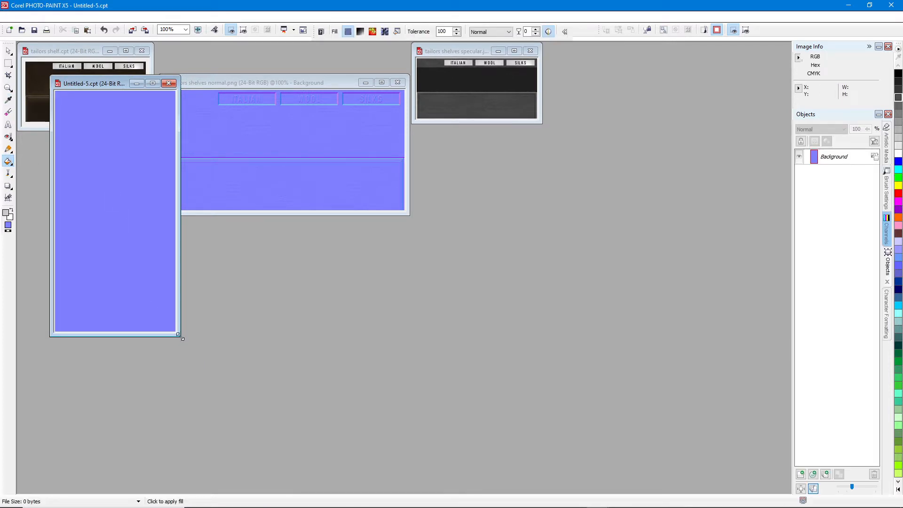
Step: Enlarge the new image's window, view it at 300%, circle its colour values in green and clear the mark
left_click_drag(179, 335, 441, 467)
scroll(265, 314, "up", 1)
scroll(311, 303, "up", 1)
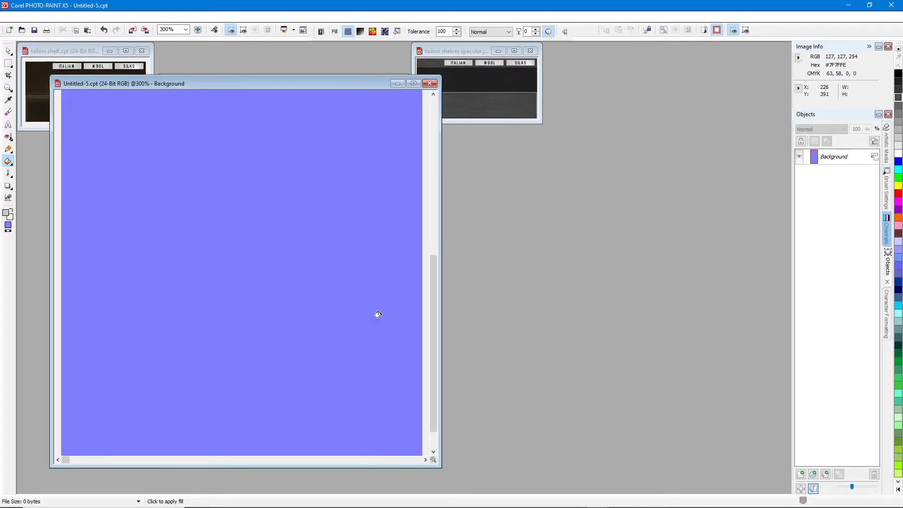
left_click_drag(433, 362, 515, 140)
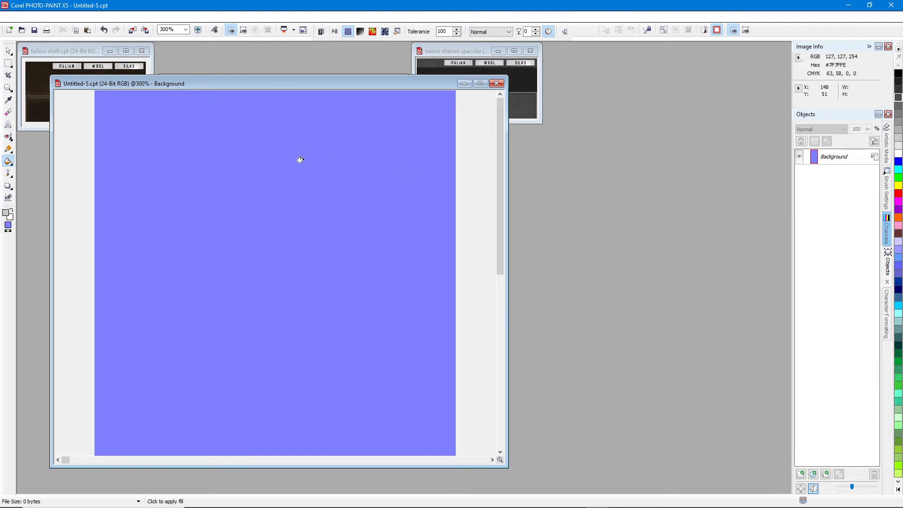
mouse_move(787, 65)
left_mouse_down()
mouse_move(788, 83)
mouse_move(883, 79)
mouse_move(794, 37)
left_mouse_up()
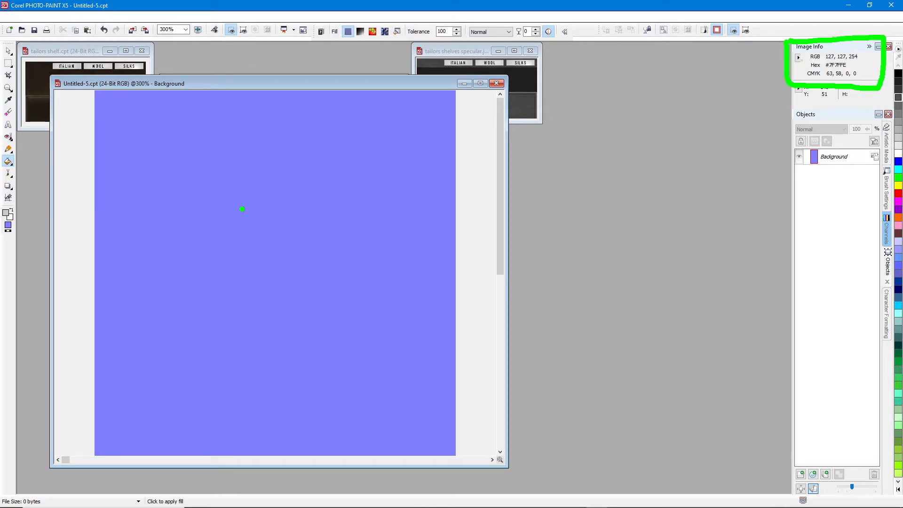
key("Escape")
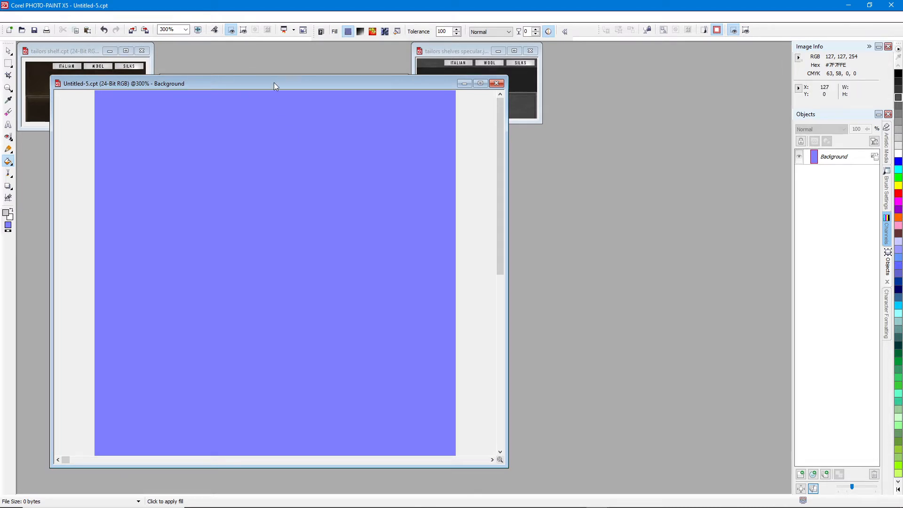
left_click_drag(275, 86, 272, 93)
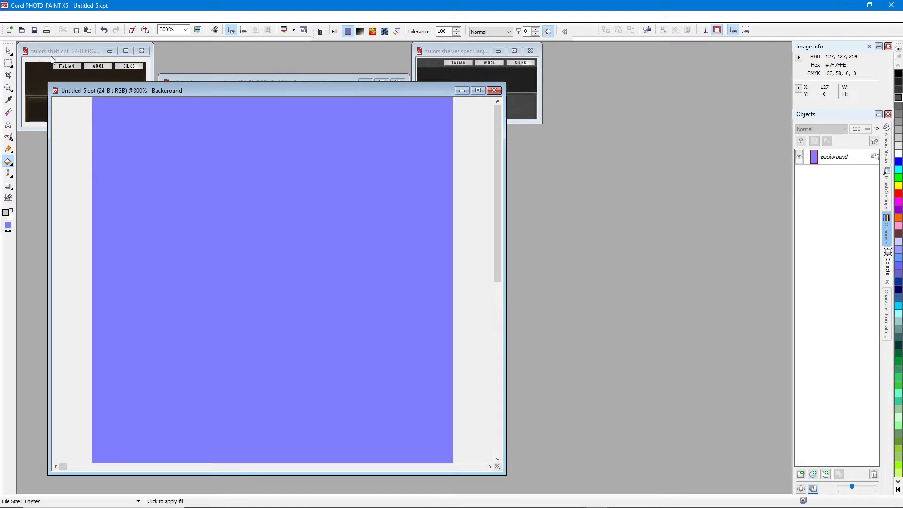
Step: Save the image as "normal test flat" in CPT format in the IMVU furniture Blender 2.8+ folder
left_click(14, 17)
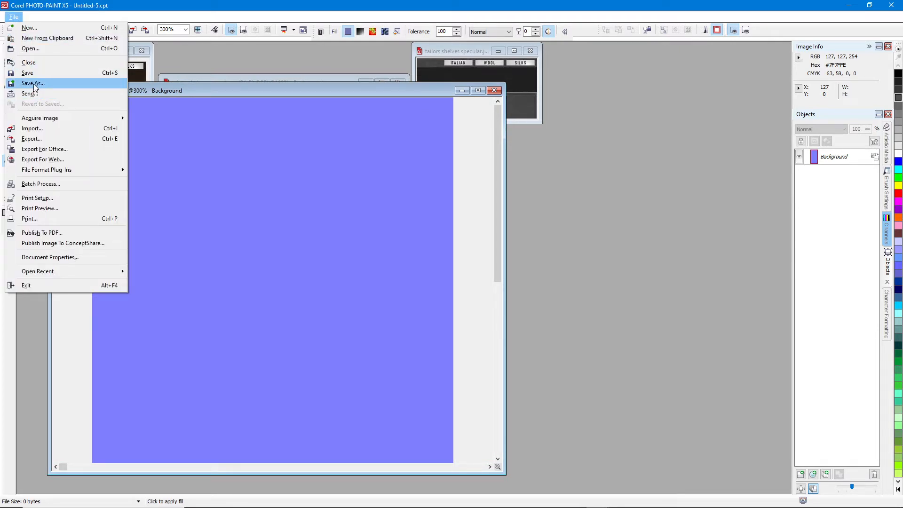
left_click(33, 83)
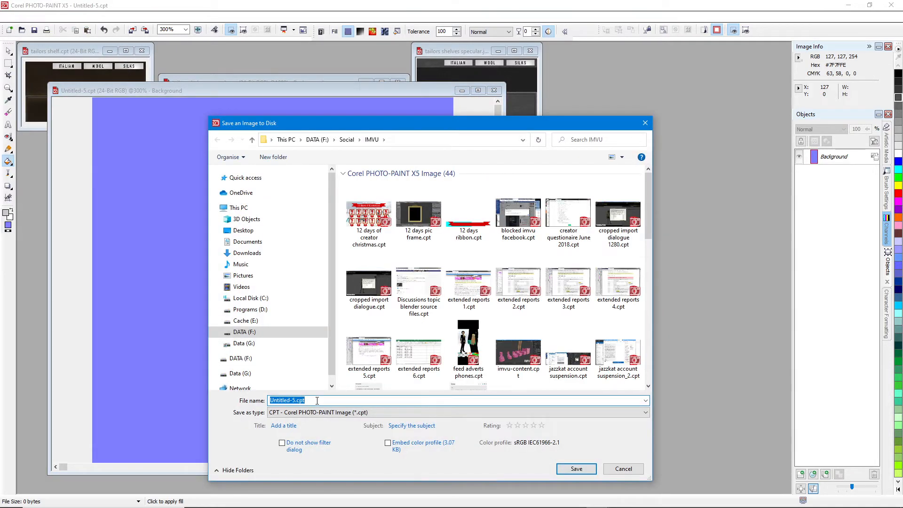
type("normal test flat")
left_click(383, 139)
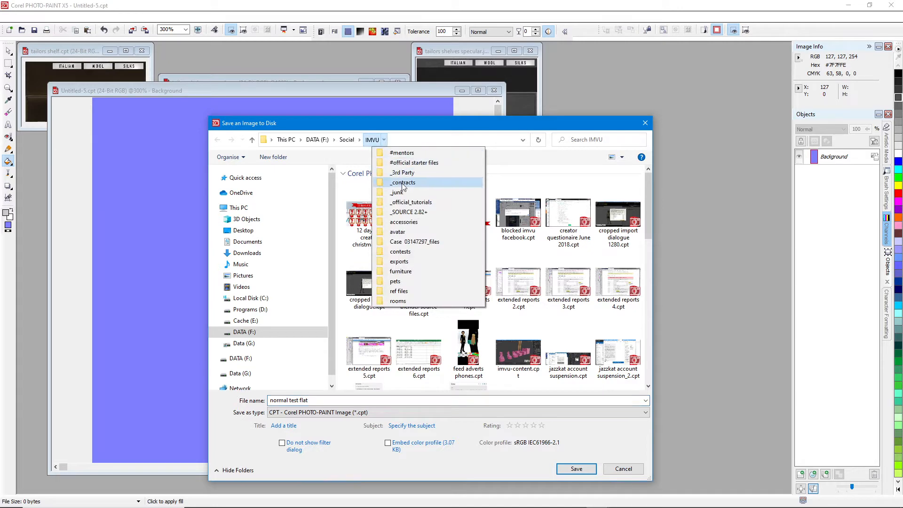
left_click(400, 271)
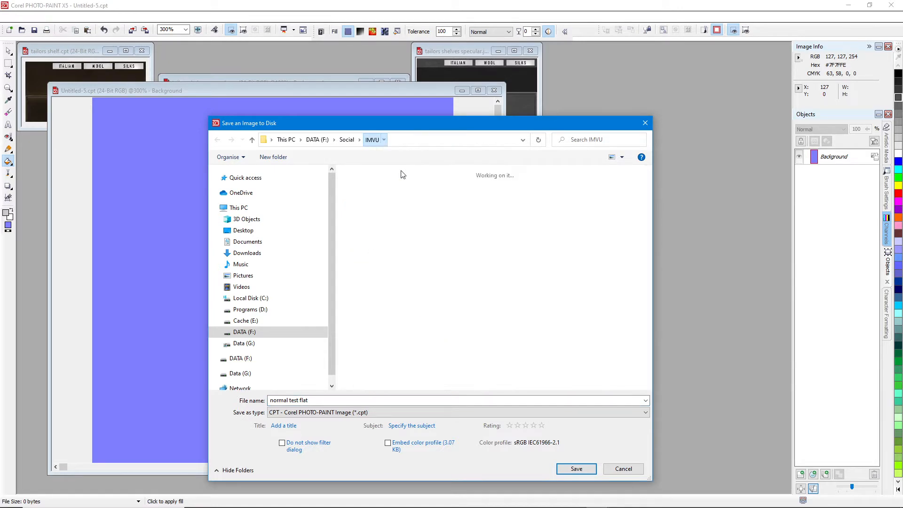
left_click(417, 140)
left_click(433, 174)
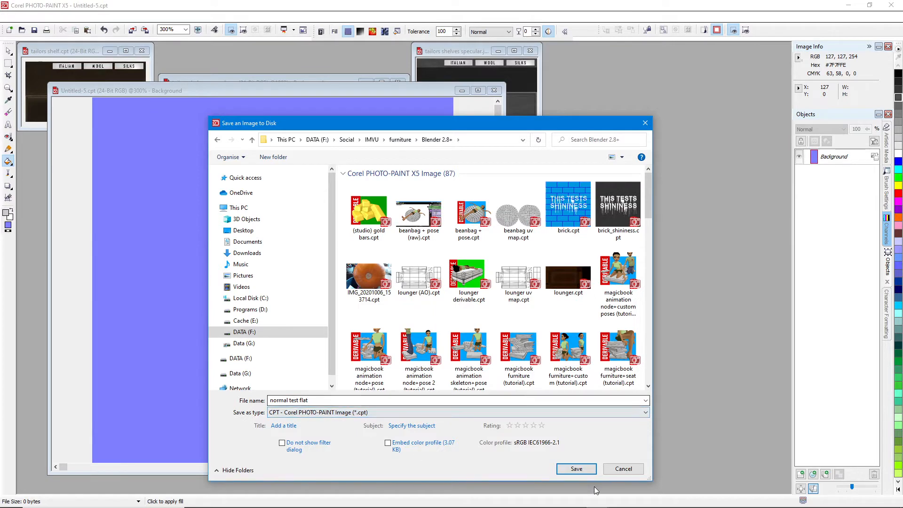
left_click(576, 468)
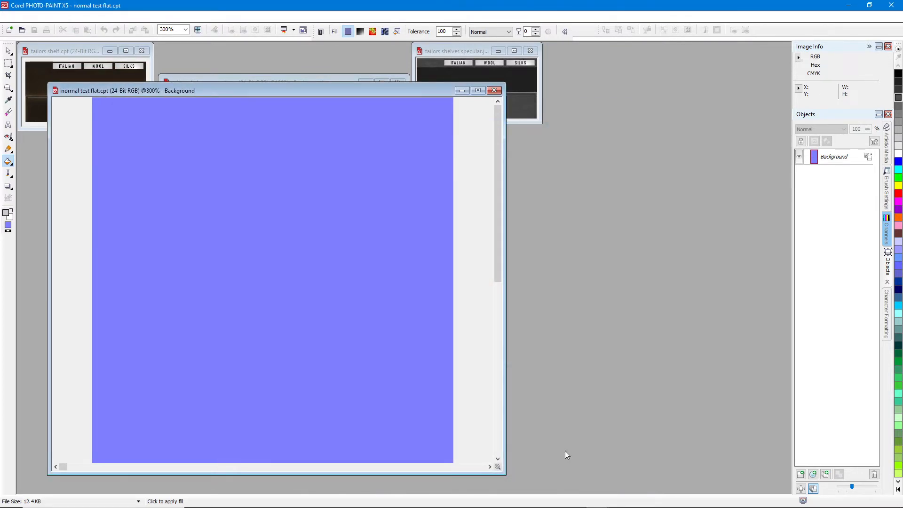
Step: Save a copy of the image as normal test flat.png in 24-bit RGB at 256 by 512 px
left_click(12, 18)
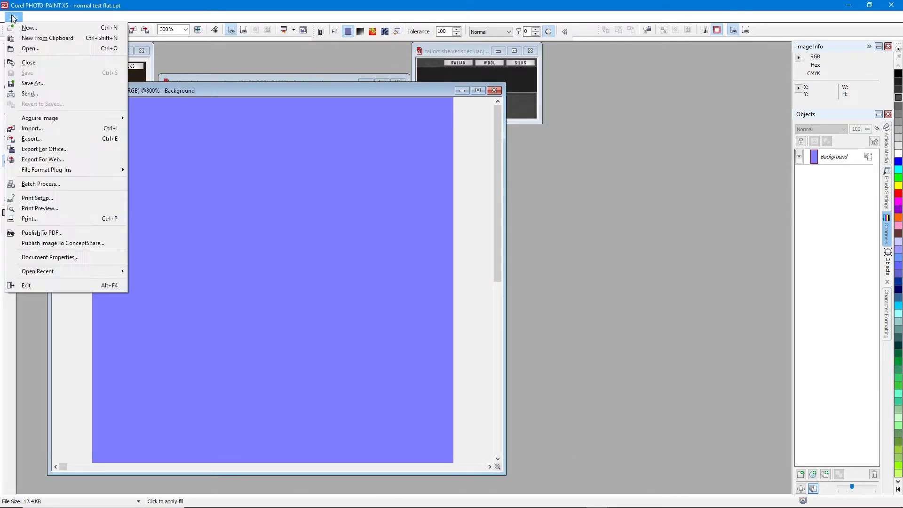
left_click(33, 83)
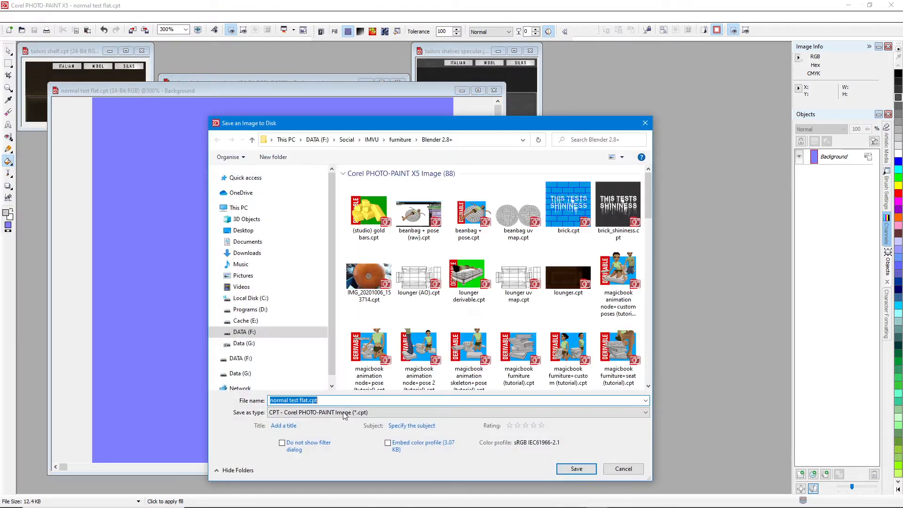
left_click(301, 412)
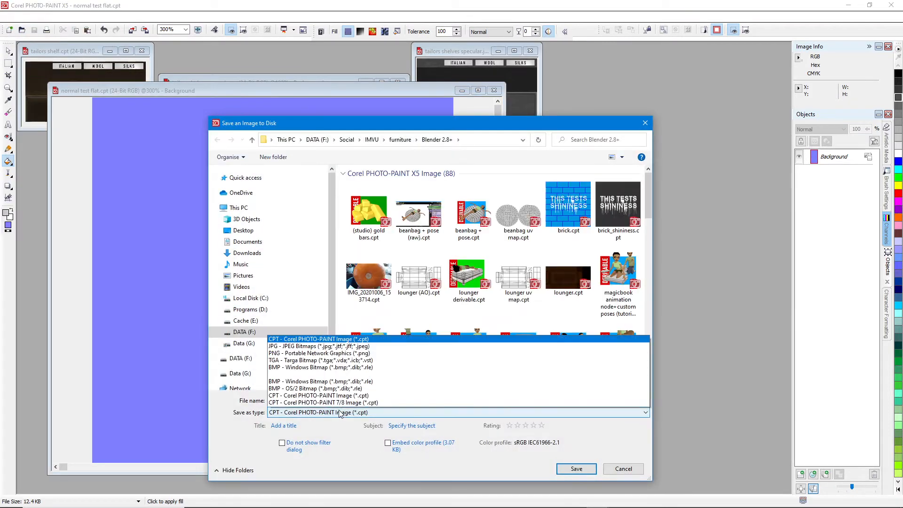
left_click(297, 234)
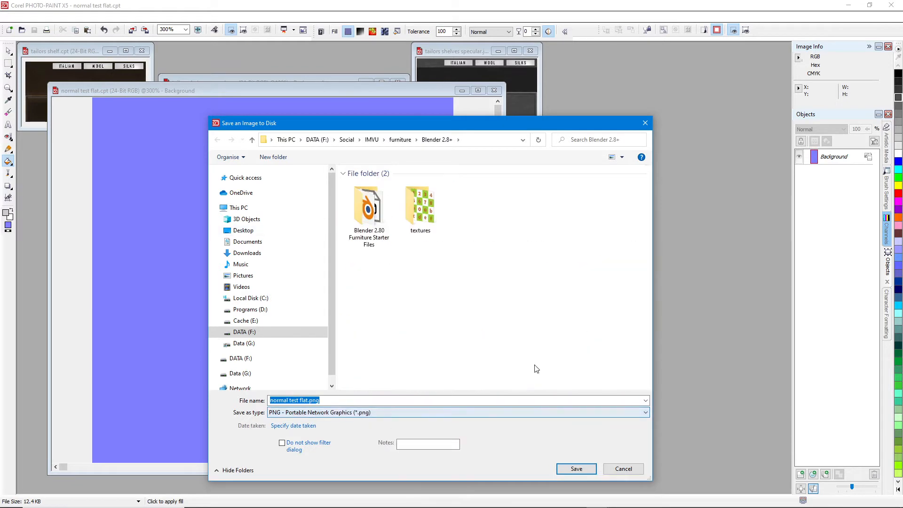
left_click(576, 469)
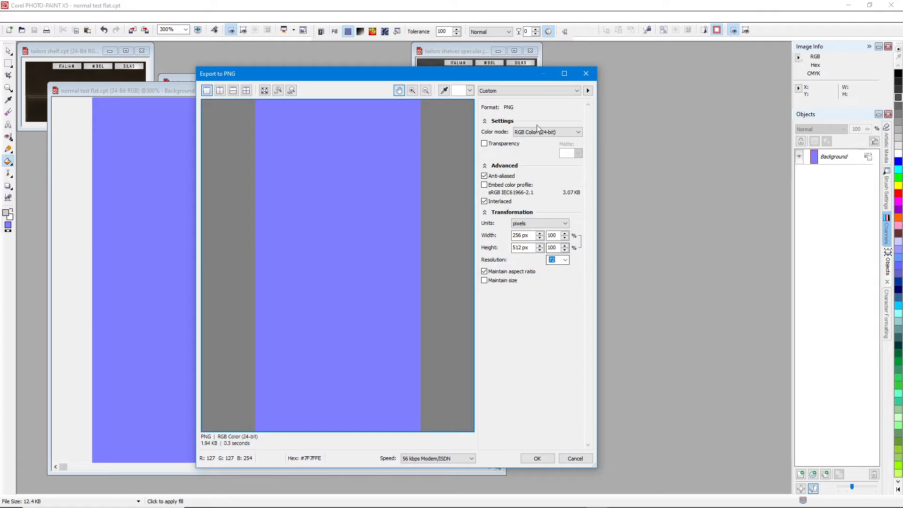
left_click(538, 458)
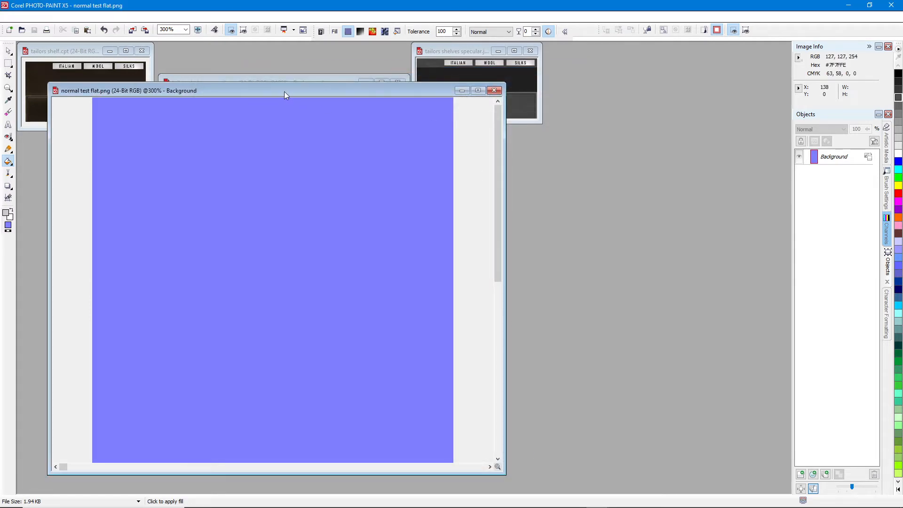
Step: Shift the image window slightly sideways and set up a JPEG copy named normal test flat.jpg with the Standard (4:2:2) sub-format
left_click(9, 52)
left_click_drag(164, 92, 182, 92)
left_click(12, 17)
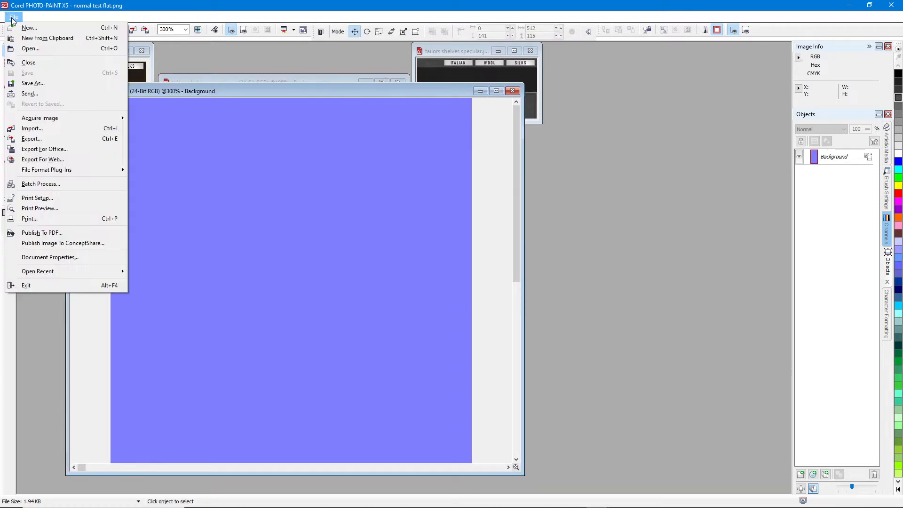
left_click(38, 82)
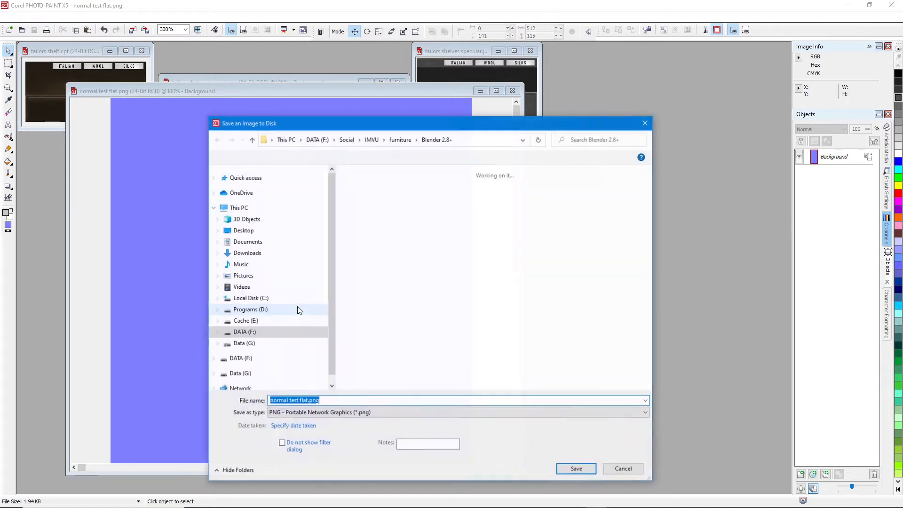
left_click(317, 412)
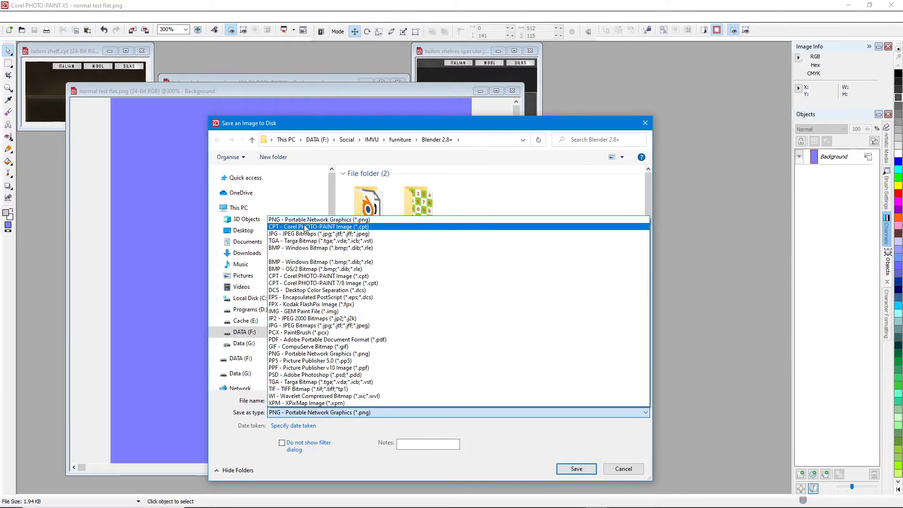
left_click(303, 233)
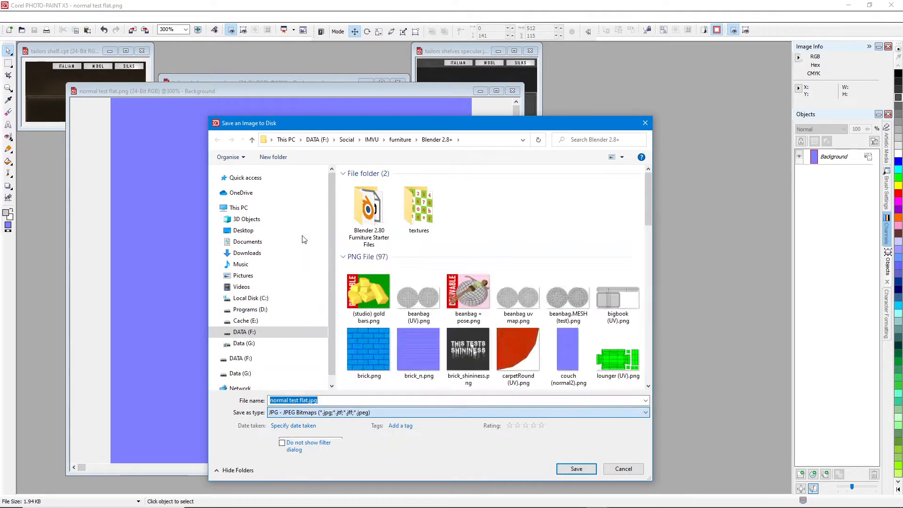
left_click(576, 469)
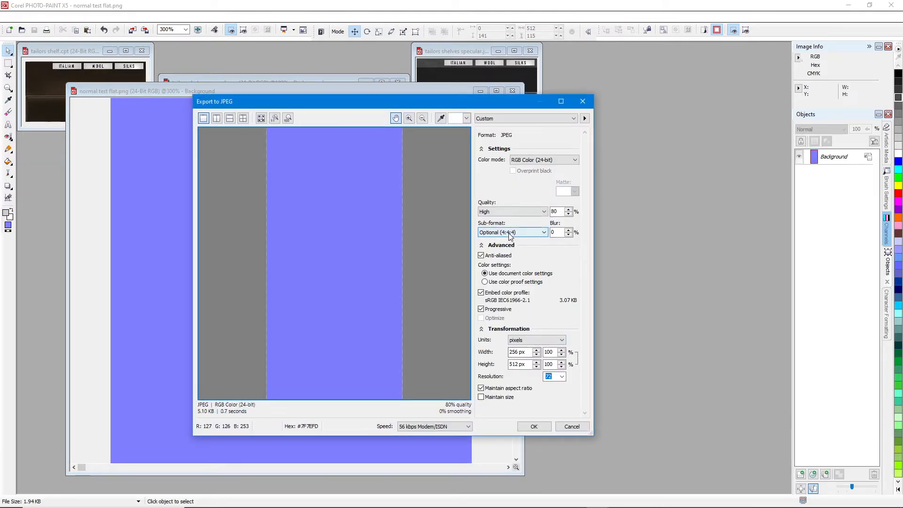
left_click(511, 234)
left_click(510, 241)
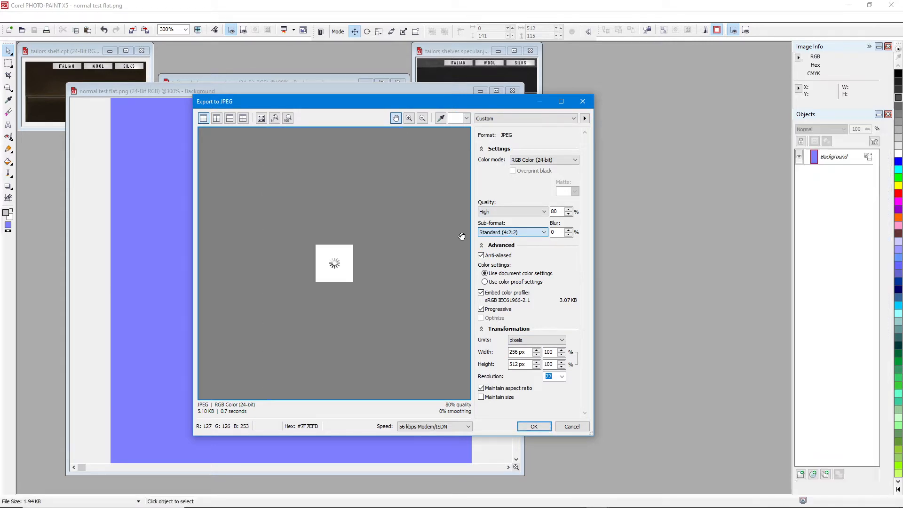
Step: Inspect the enlarged JPEG export preview and export the file at 80% quality and 256 by 512 px
scroll(312, 246, "up", 1)
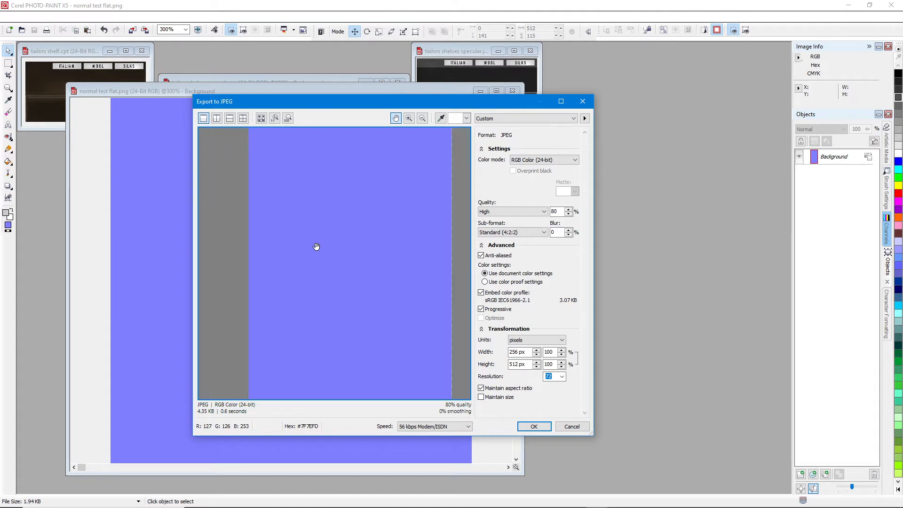
left_click_drag(345, 242, 341, 263)
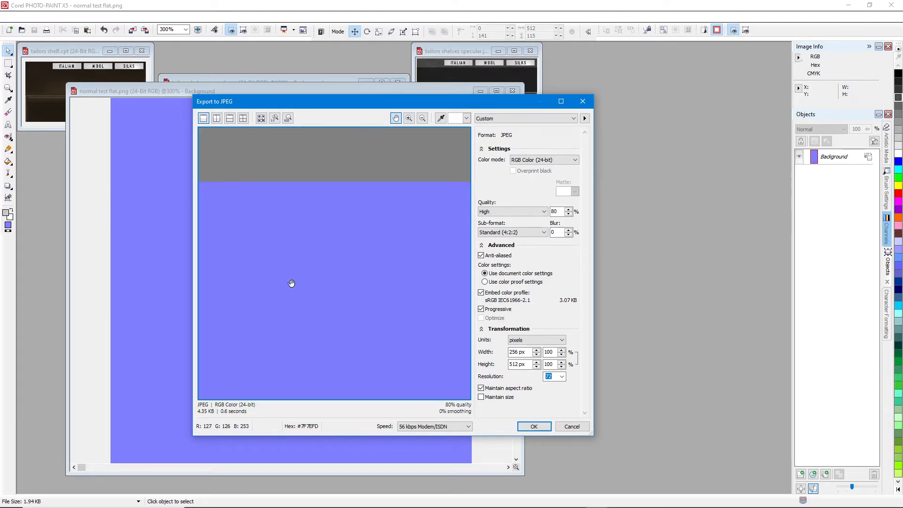
left_click_drag(364, 284, 347, 264)
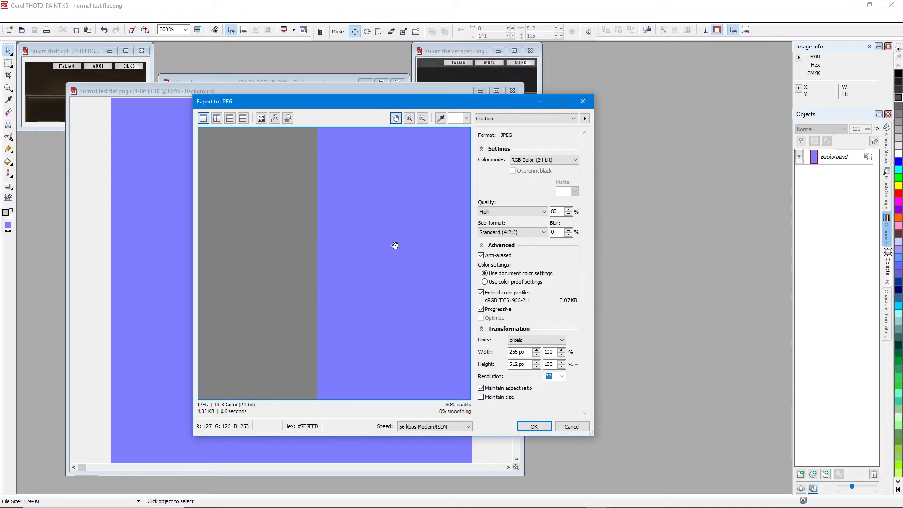
left_click_drag(395, 245, 425, 299)
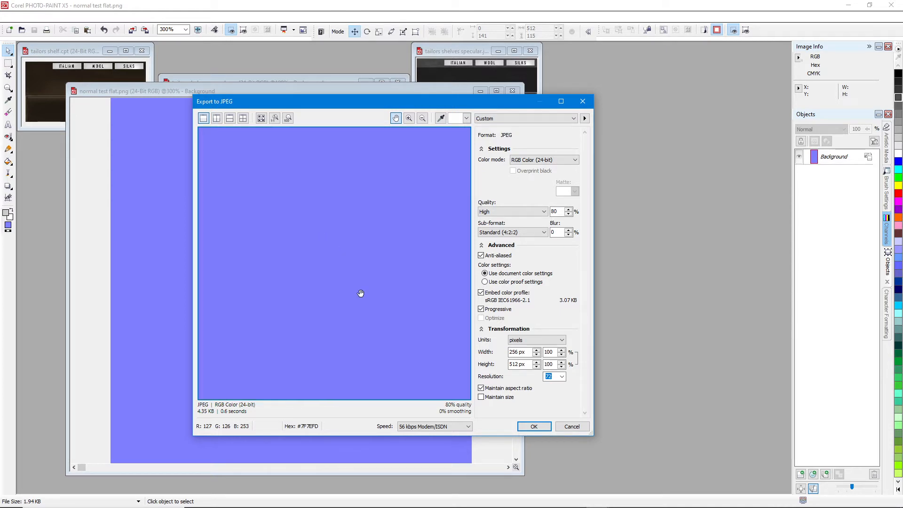
left_click_drag(367, 228, 364, 239)
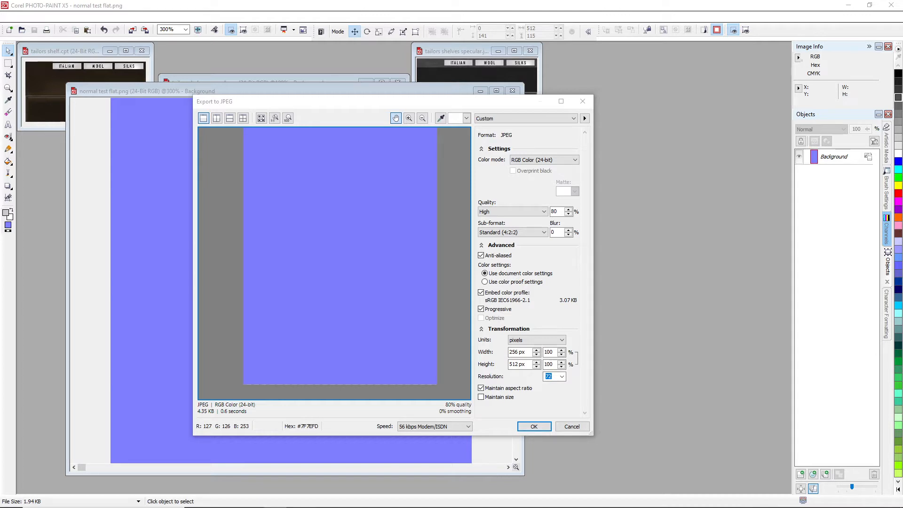
left_click(401, 125)
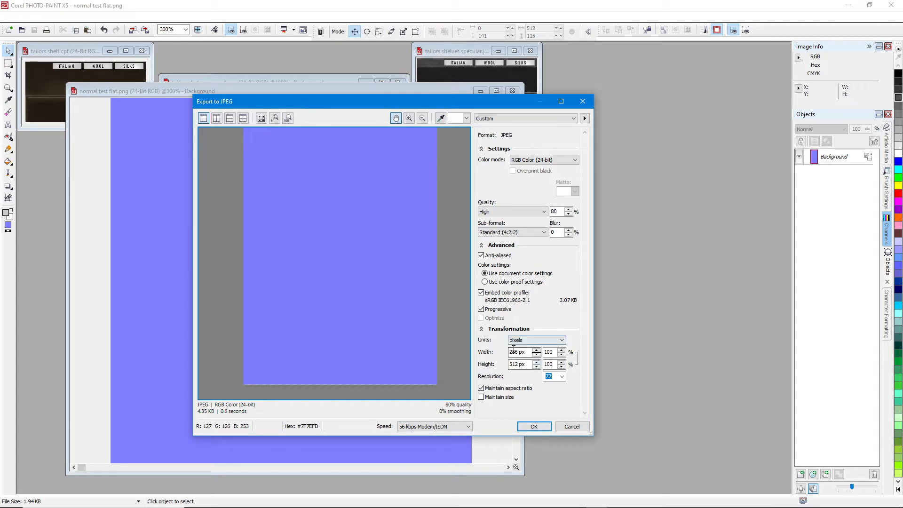
left_click(534, 426)
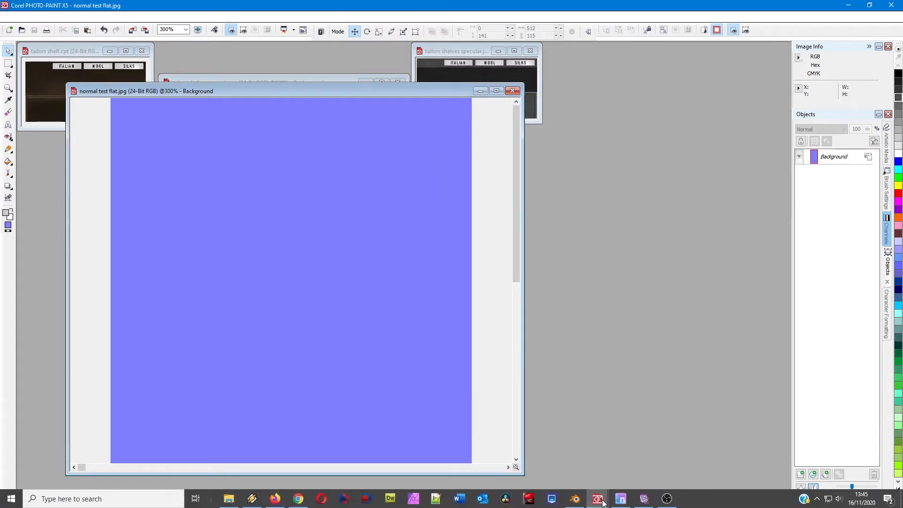
Step: Switch to IMVU Studio, import normal test flat.png as the walls' normal texture and preview the room's walls
left_click(644, 499)
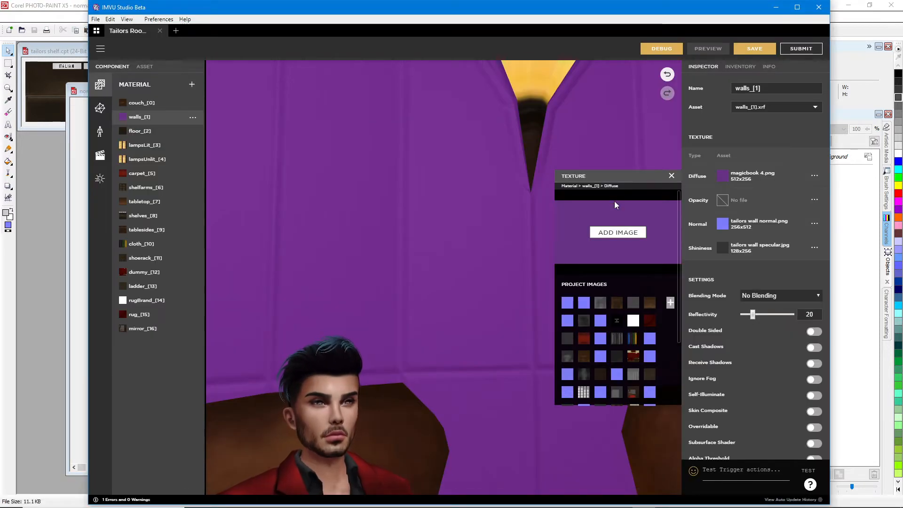
left_click(725, 224)
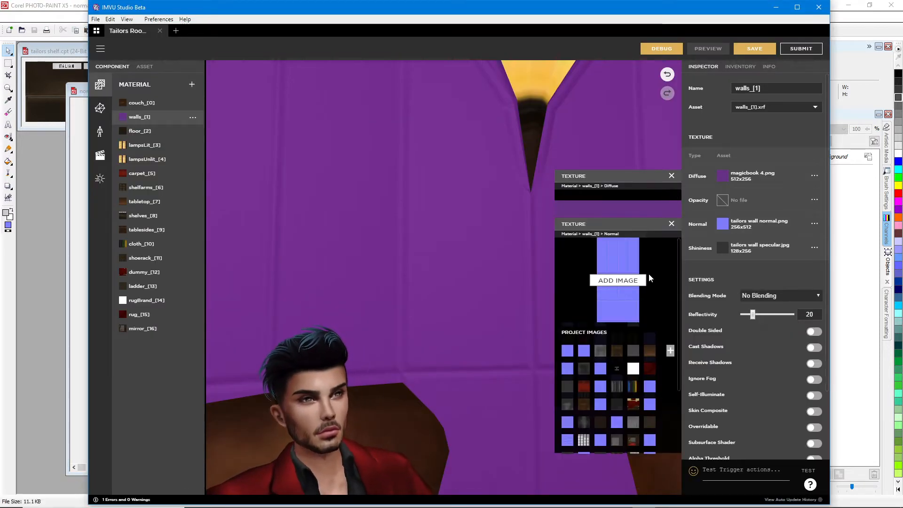
left_click(618, 281)
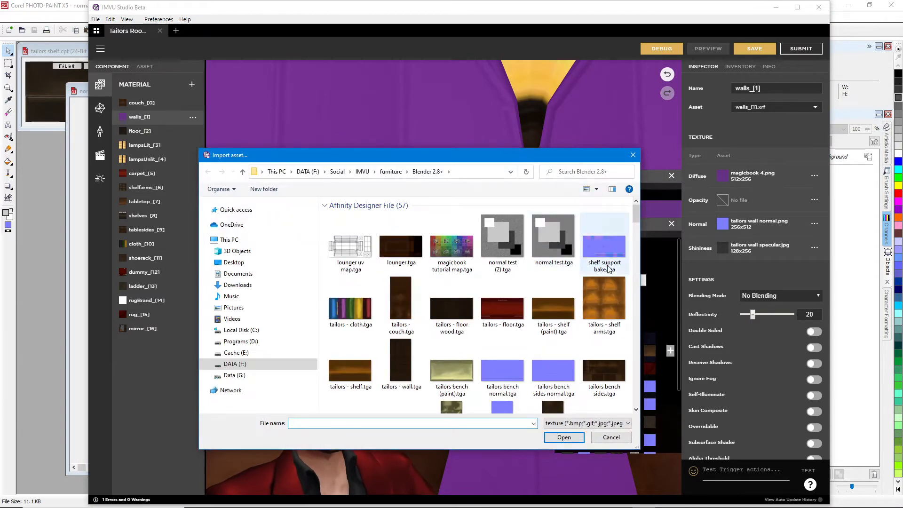
left_click_drag(636, 219, 632, 364)
left_click(401, 250)
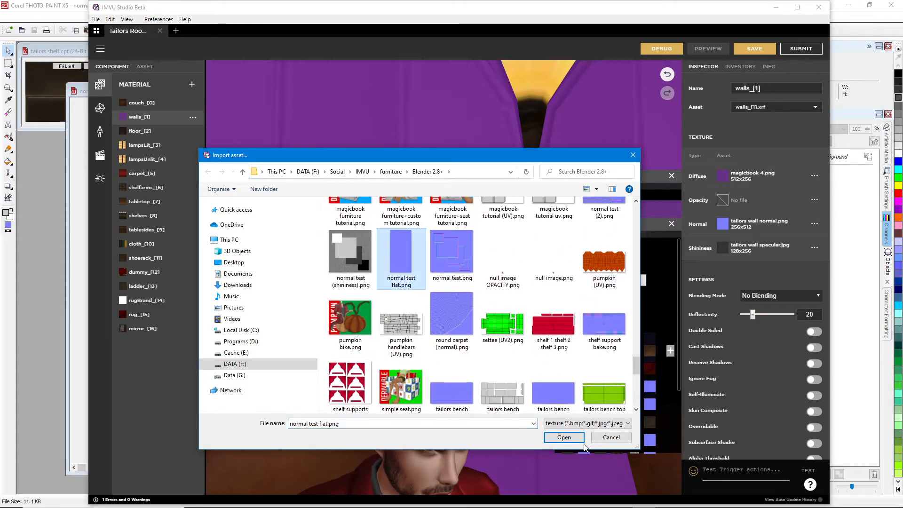
left_click(563, 437)
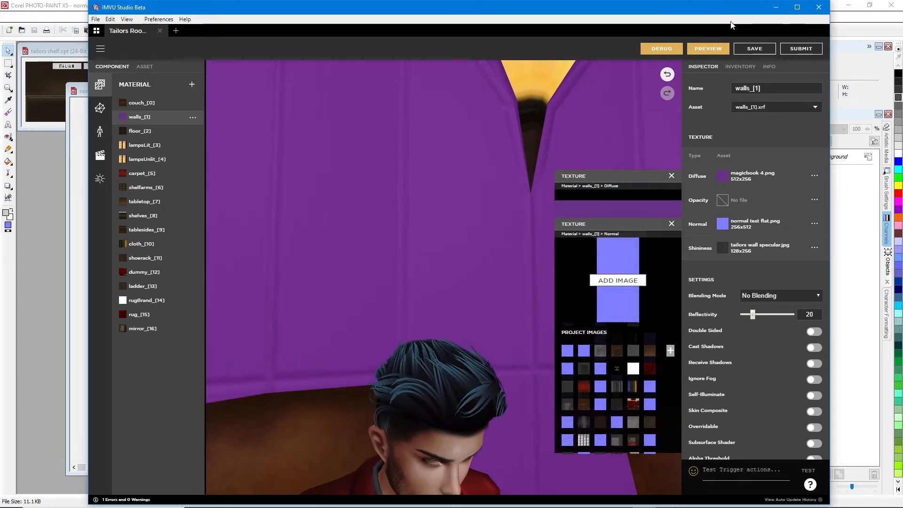
left_click(706, 50)
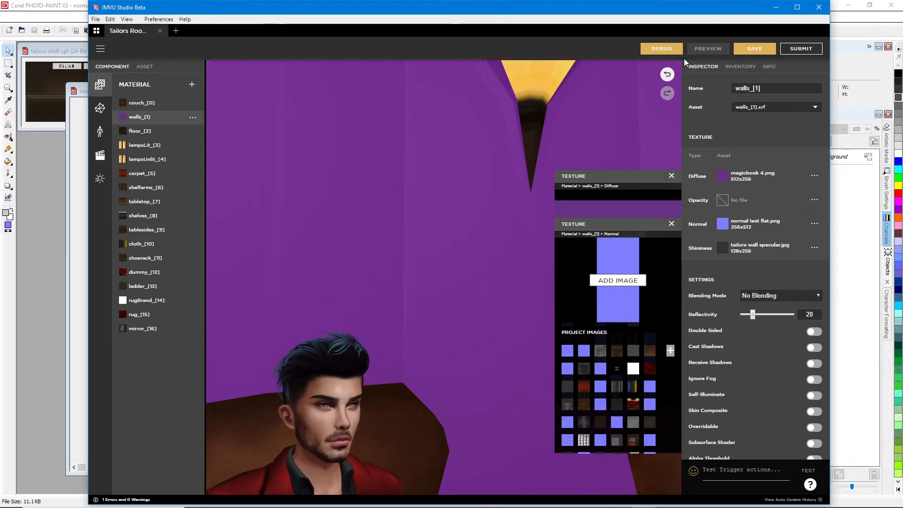
left_click_drag(387, 297, 361, 269)
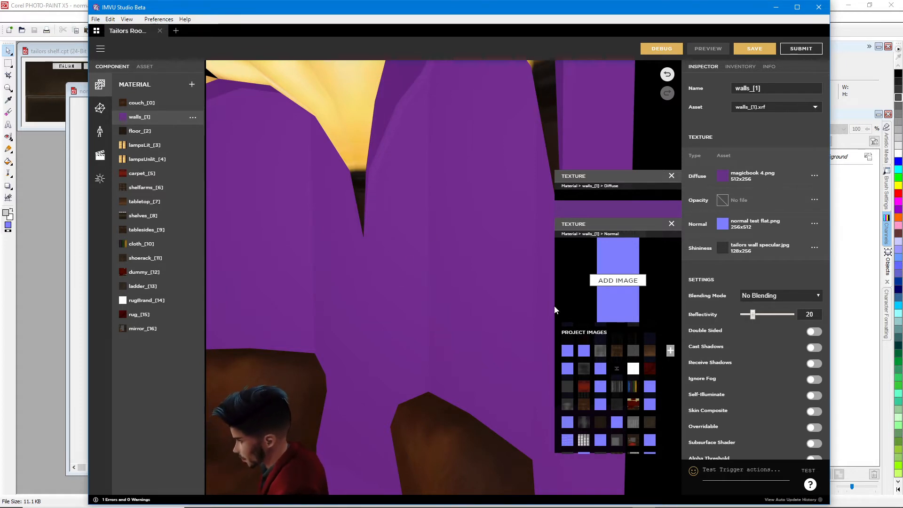
Step: Replace the walls' normal texture with normal test flat.jpg, preview the room and examine the wall surface up close
left_click(617, 281)
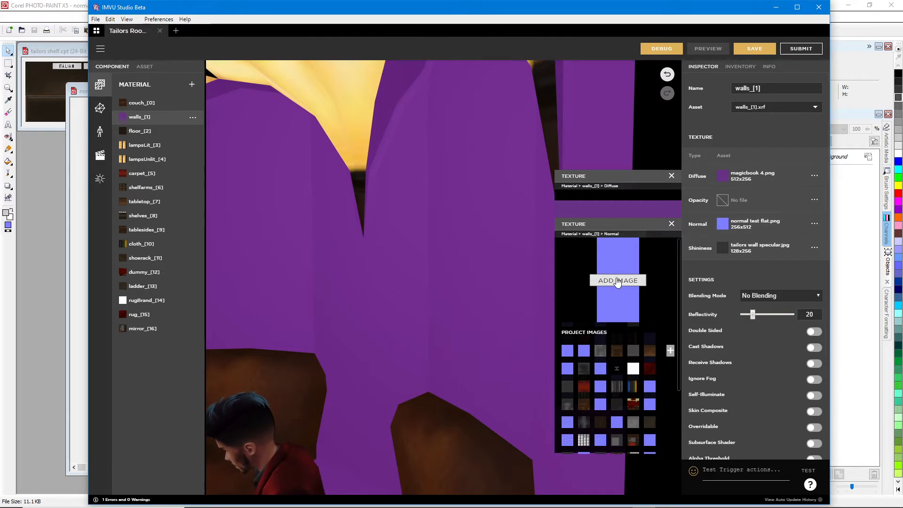
left_click_drag(636, 216, 630, 294)
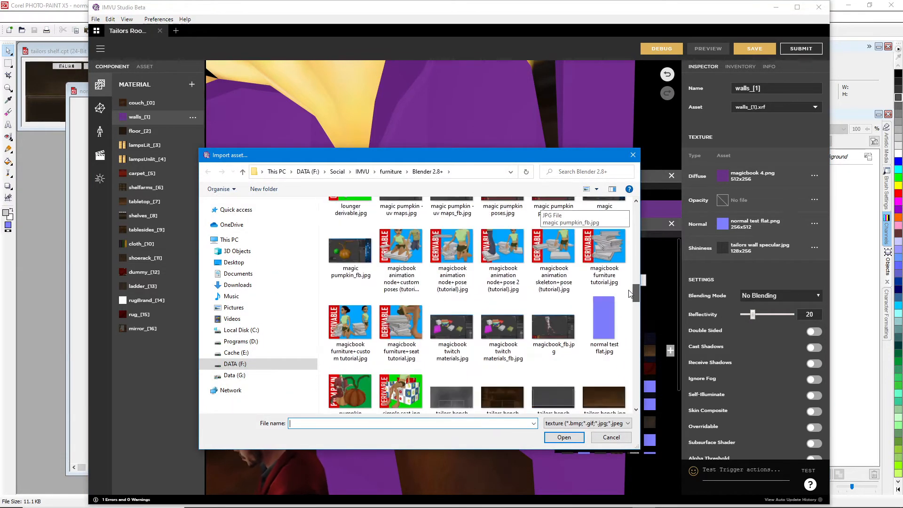
left_click(602, 309)
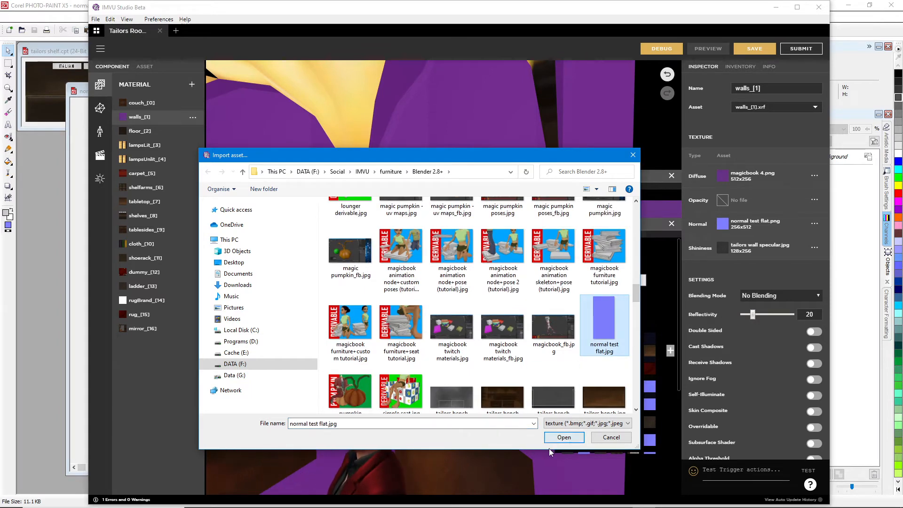
left_click(567, 440)
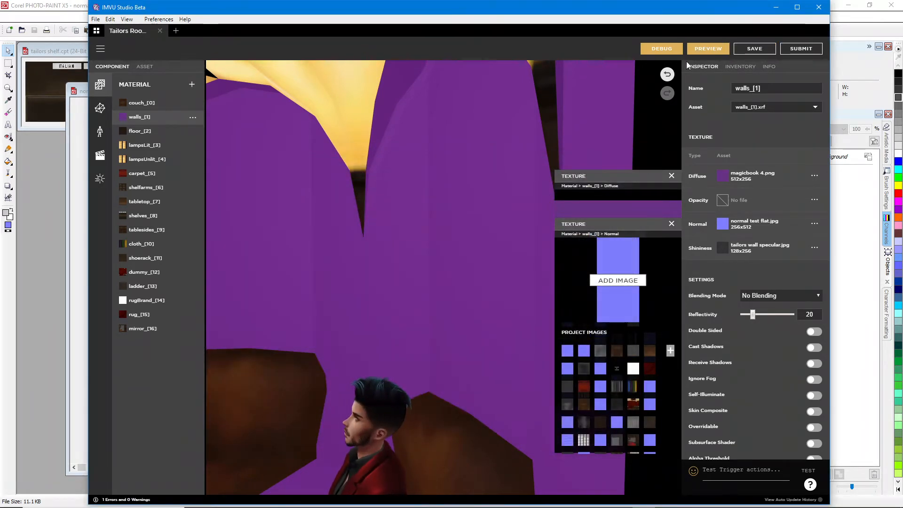
left_click(707, 49)
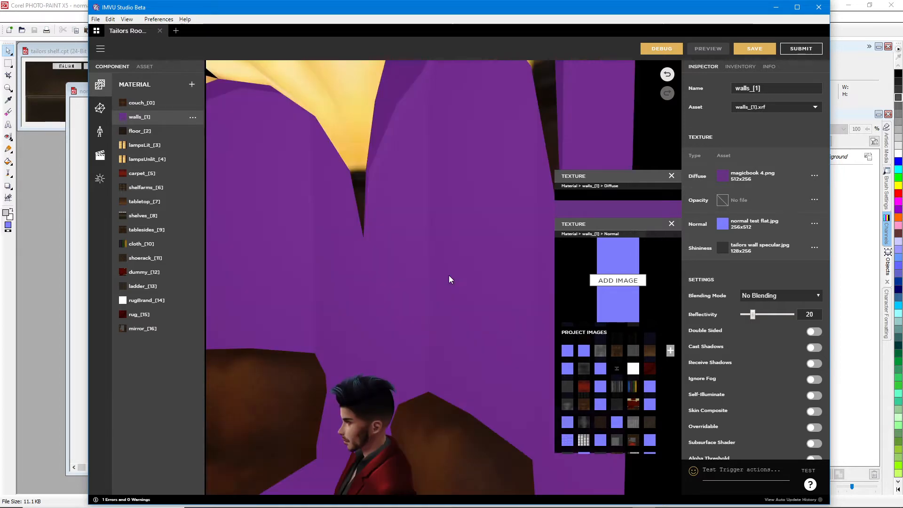
scroll(399, 306, "up", 4)
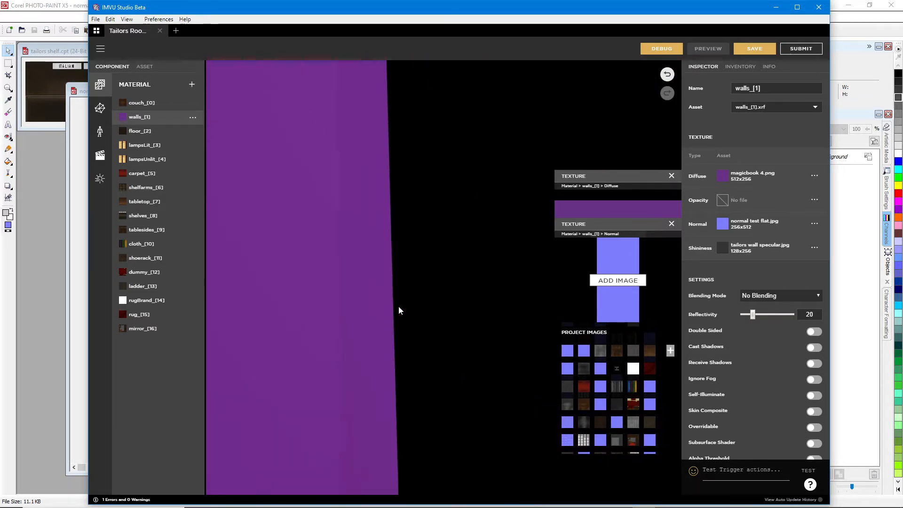
scroll(399, 306, "down", 1)
left_click_drag(399, 305, 421, 291)
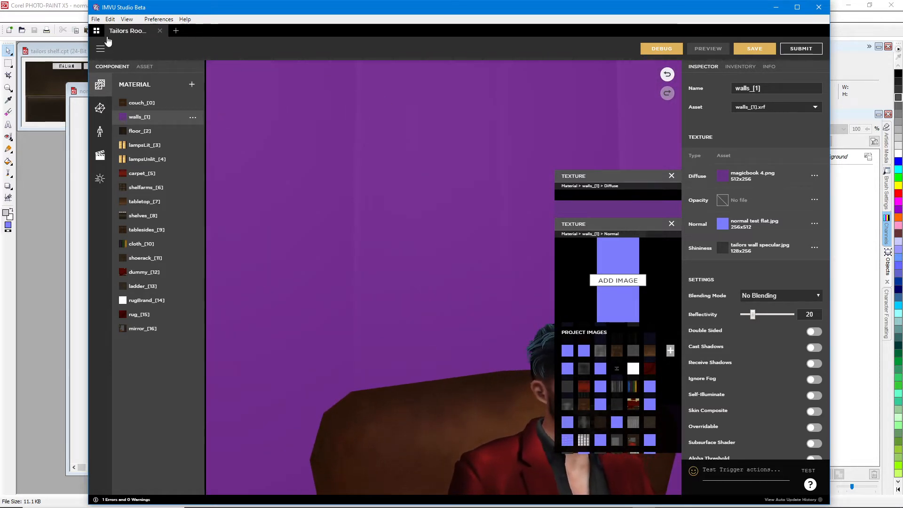
Step: Switch back to Corel PHOTO-PAINT and activate the normal test flat.jpg image
left_click(73, 10)
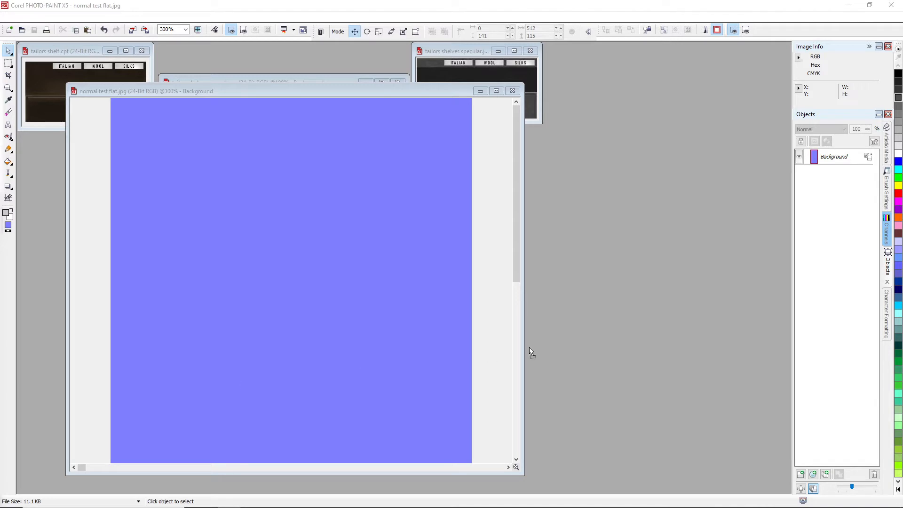
left_click(327, 326)
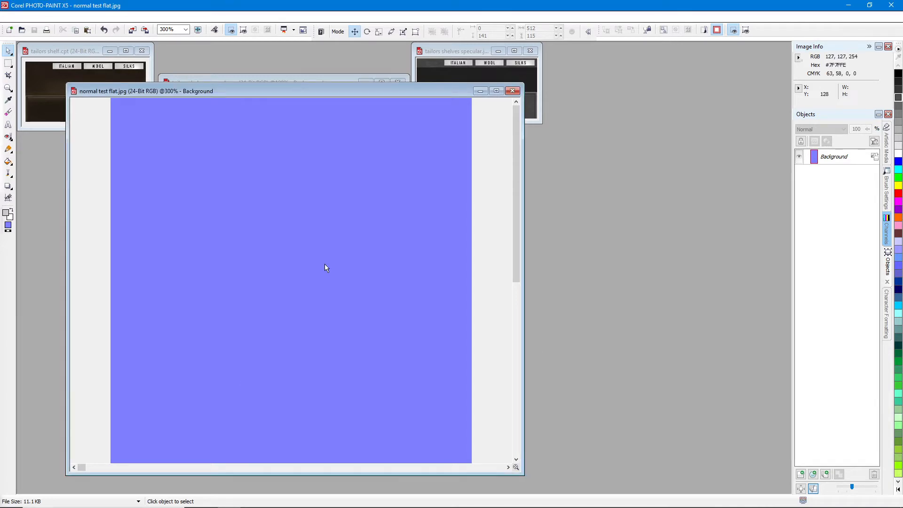
Step: Reopen normal test flat.jpg, examine its flat colour at several magnifications and close it without saving changes
left_click(512, 91)
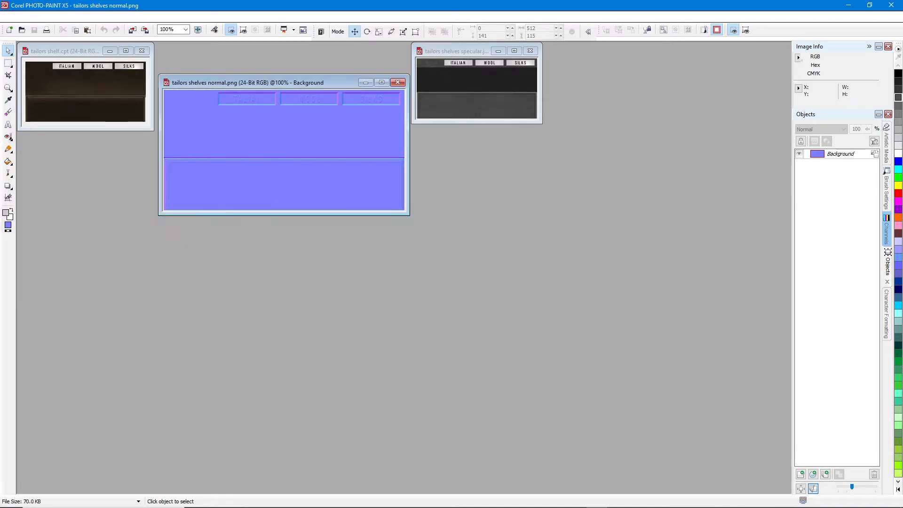
double_click(294, 357)
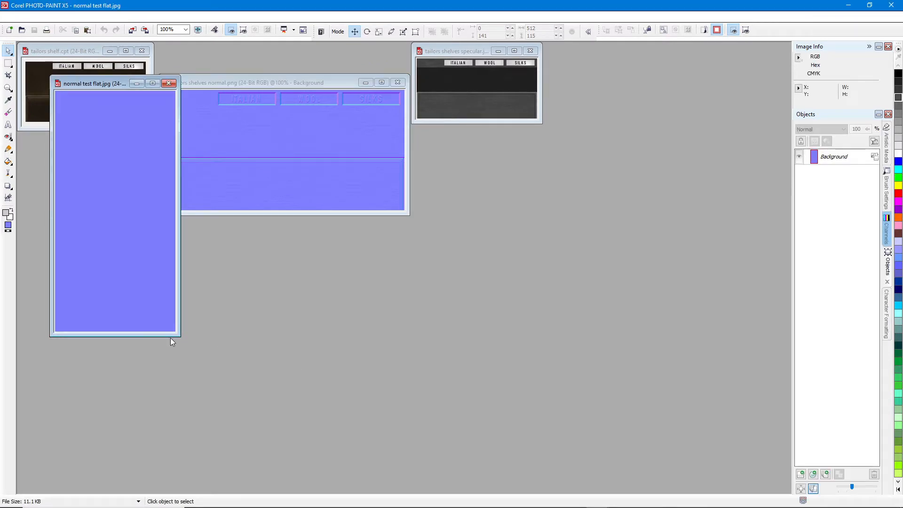
left_click_drag(175, 335, 608, 463)
scroll(374, 298, "up", 5)
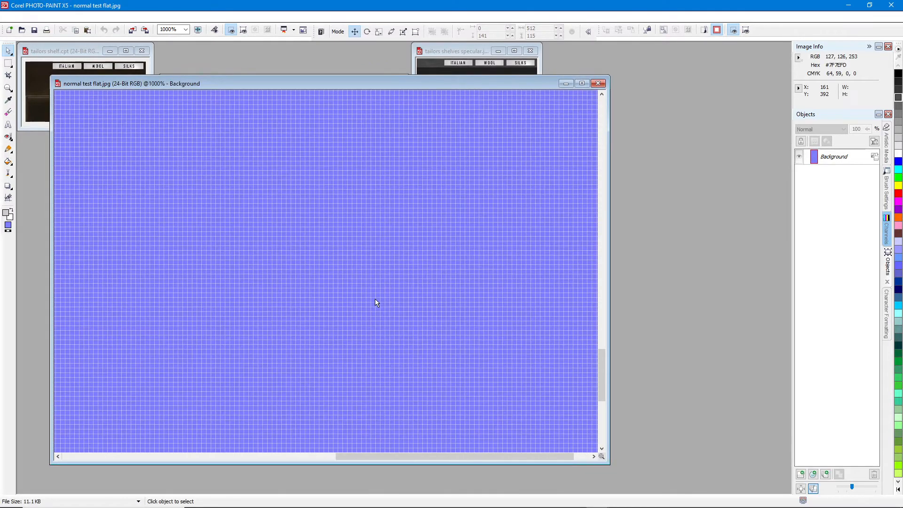
scroll(374, 301, "up", 1)
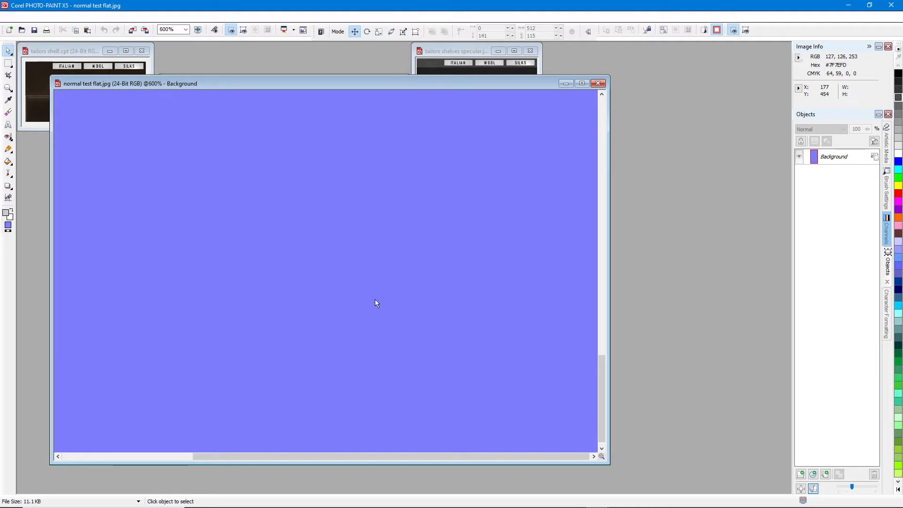
scroll(376, 302, "down", 4)
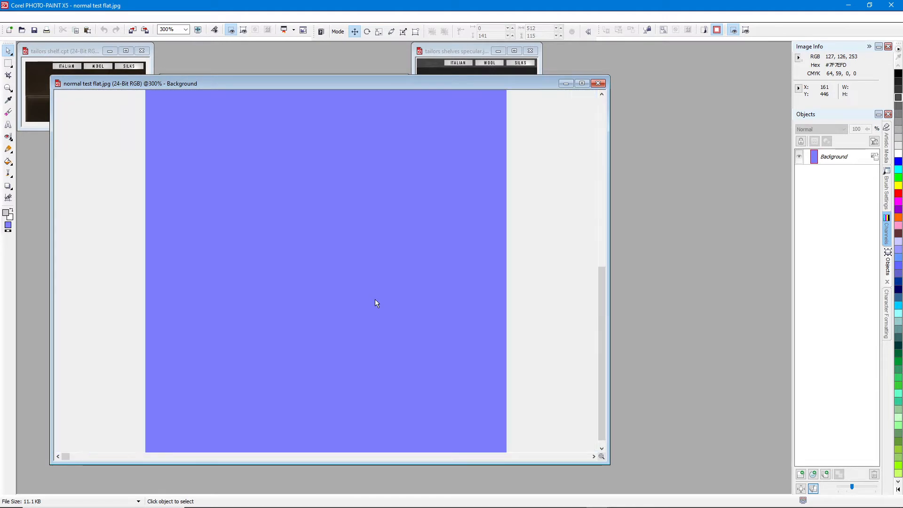
left_click(598, 84)
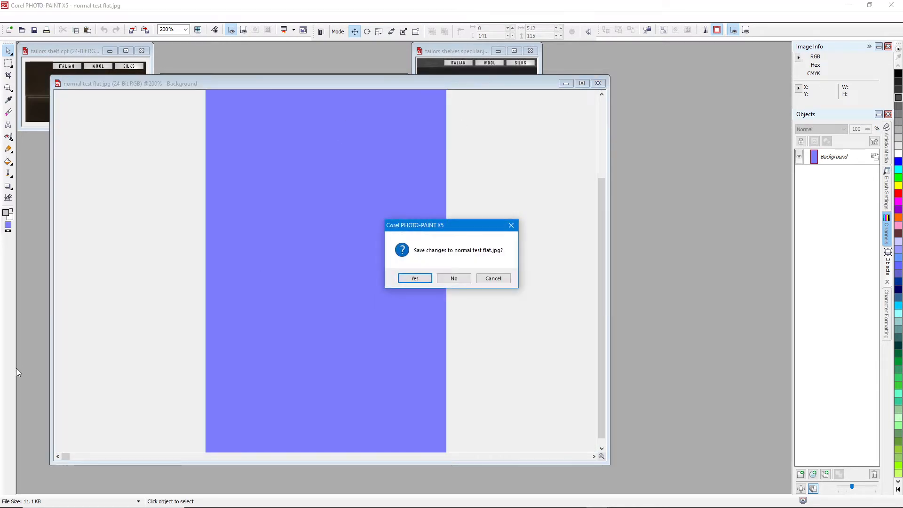
left_click(453, 278)
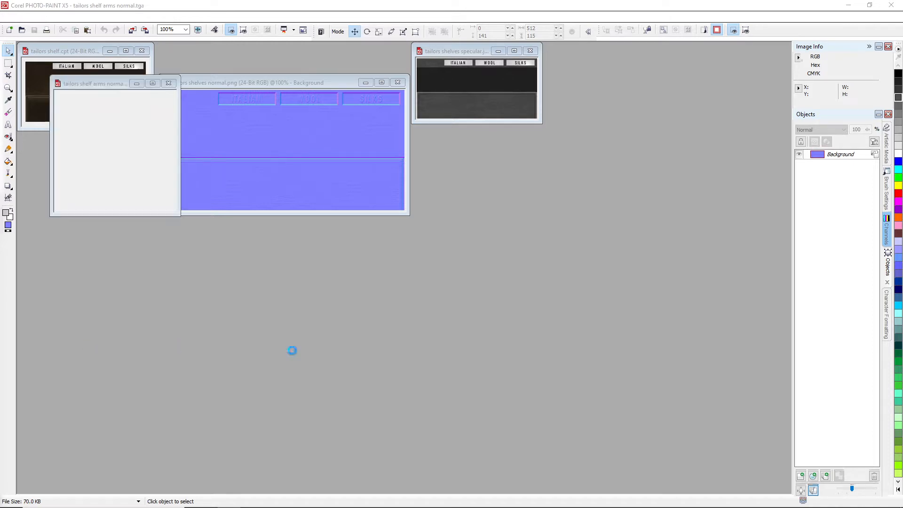
Step: Enlarge tailors shelf arms normal.tga to 300% and point out its wood grain and upper pair of grooves with temporary green strokes
left_click_drag(103, 81, 257, 274)
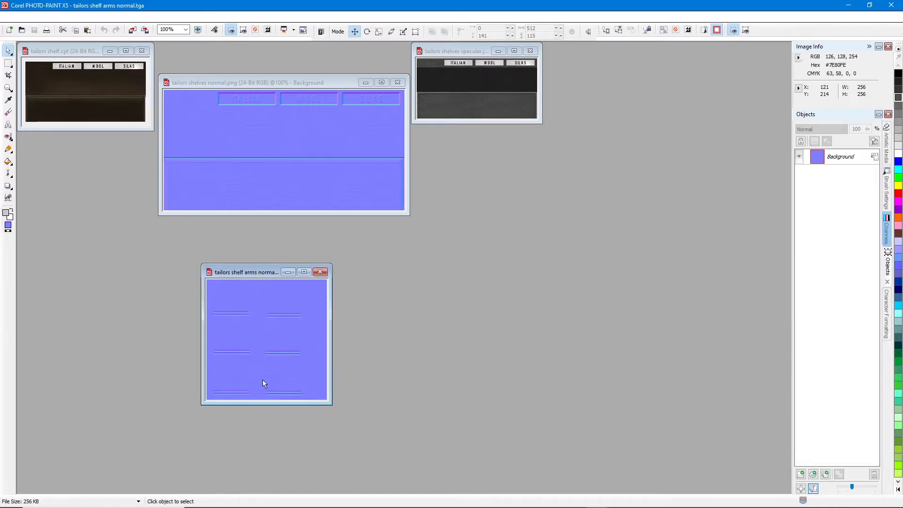
scroll(262, 379, "up", 2)
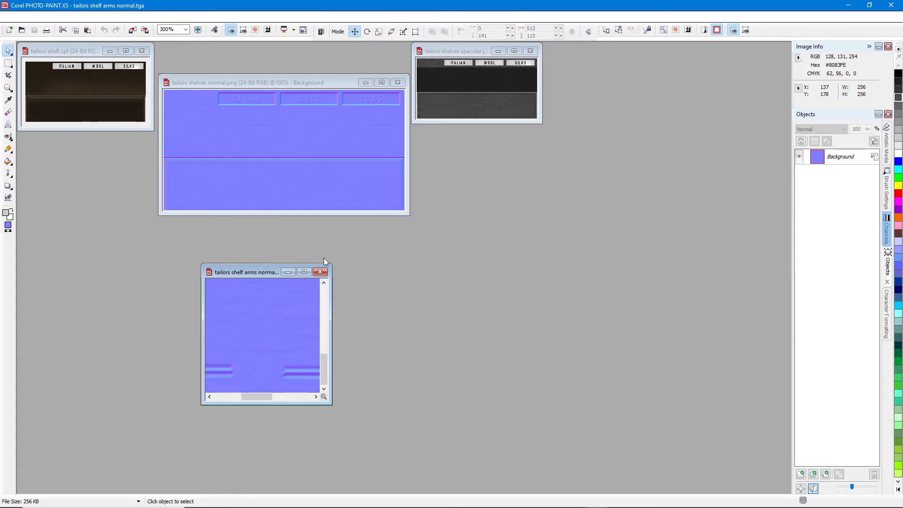
left_click_drag(332, 263, 705, 52)
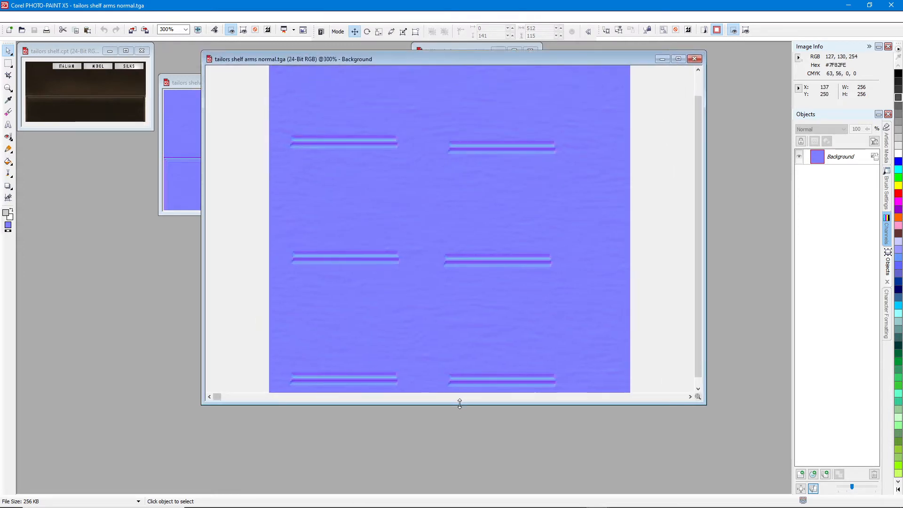
left_click_drag(459, 404, 455, 493)
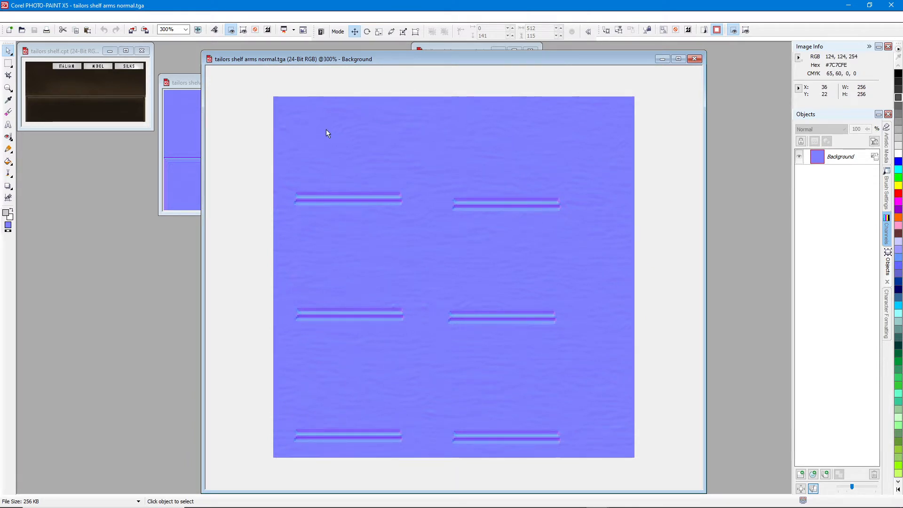
mouse_move(316, 131)
left_mouse_down()
mouse_move(371, 149)
mouse_move(596, 145)
mouse_move(619, 162)
left_mouse_up()
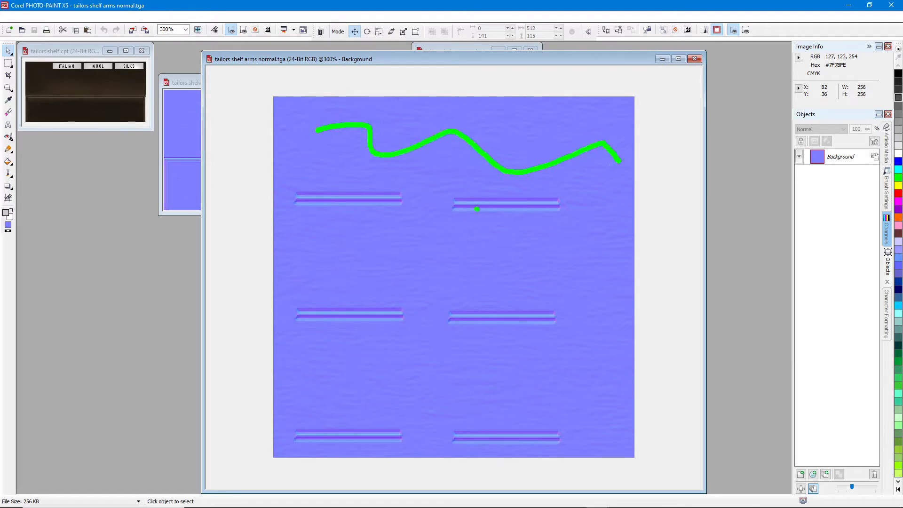
left_click_drag(452, 197, 530, 218)
mouse_move(557, 192)
left_mouse_down()
mouse_move(443, 187)
mouse_move(281, 214)
mouse_move(381, 177)
mouse_move(422, 176)
left_mouse_up()
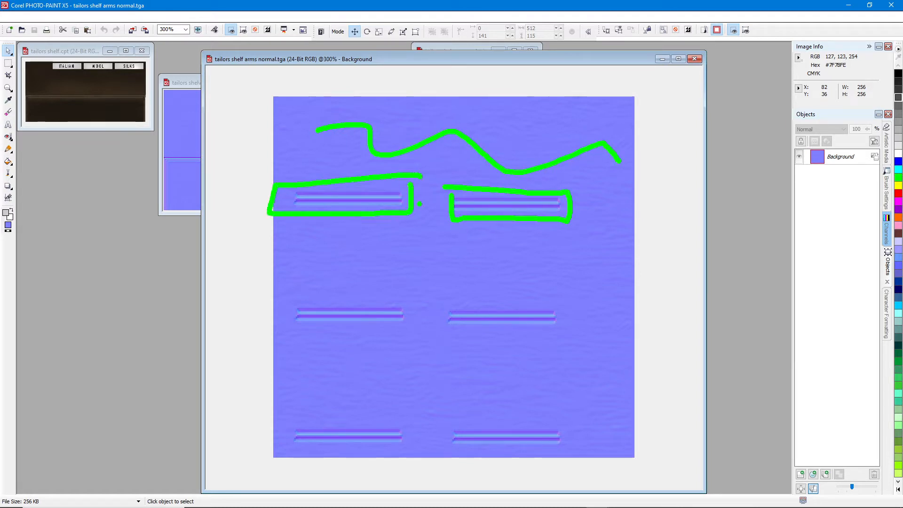
key("Escape")
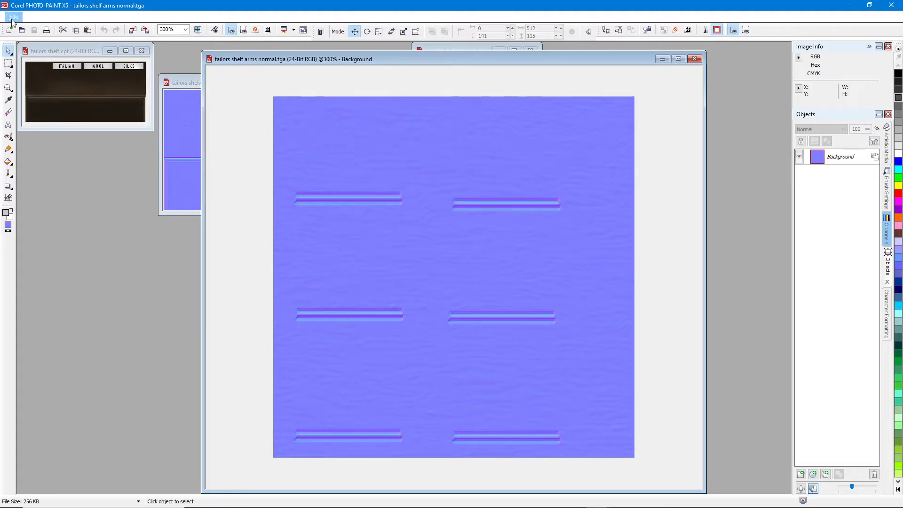
Step: Save the shelf arms normal map as the JPEG file tailors shelf arms normal.jpg in the Blender 2.8+ folder, accepting the loss of masks
left_click(13, 17)
left_click(33, 84)
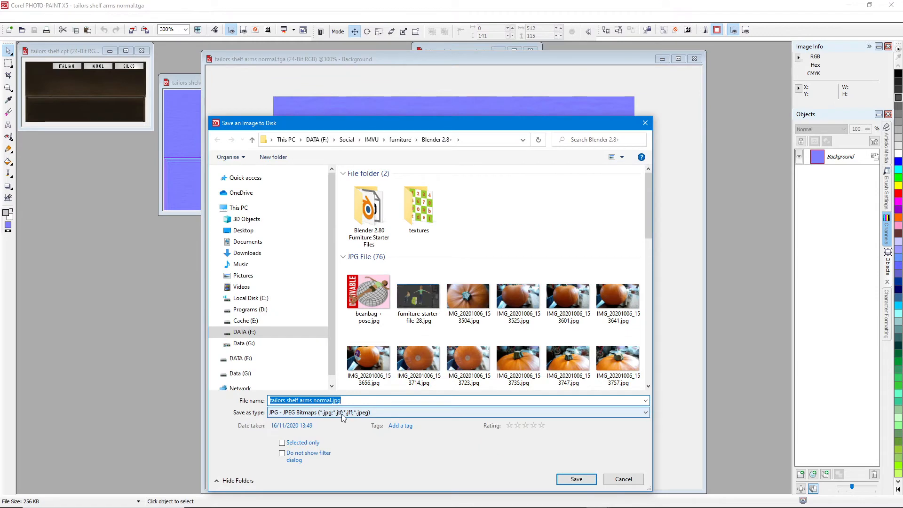
left_click_drag(649, 215, 644, 361)
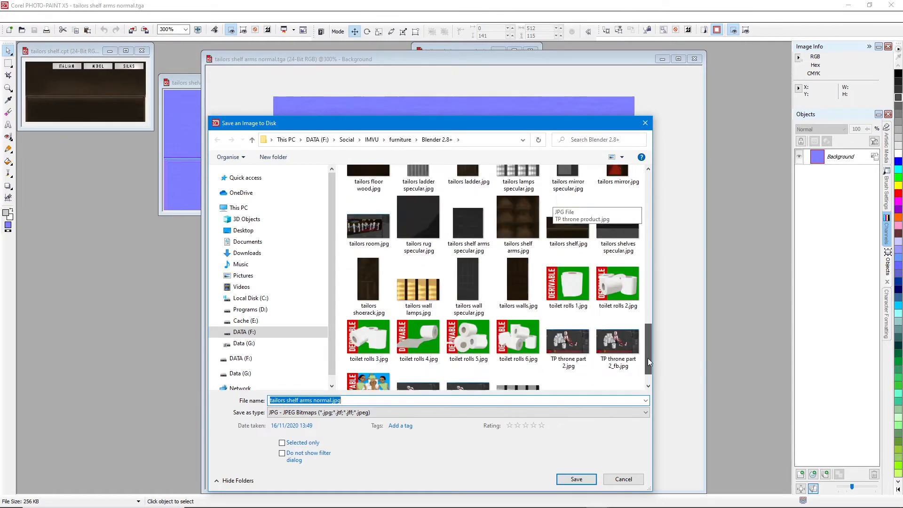
left_click(576, 479)
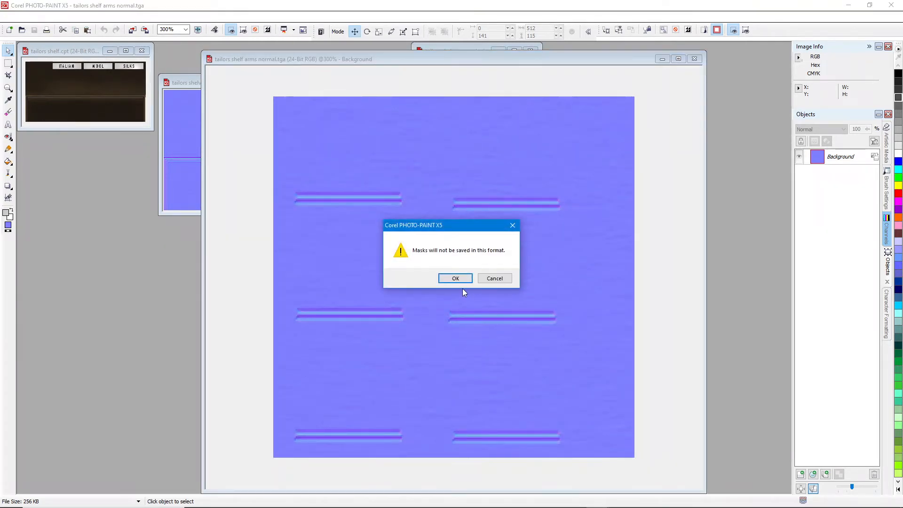
left_click(455, 278)
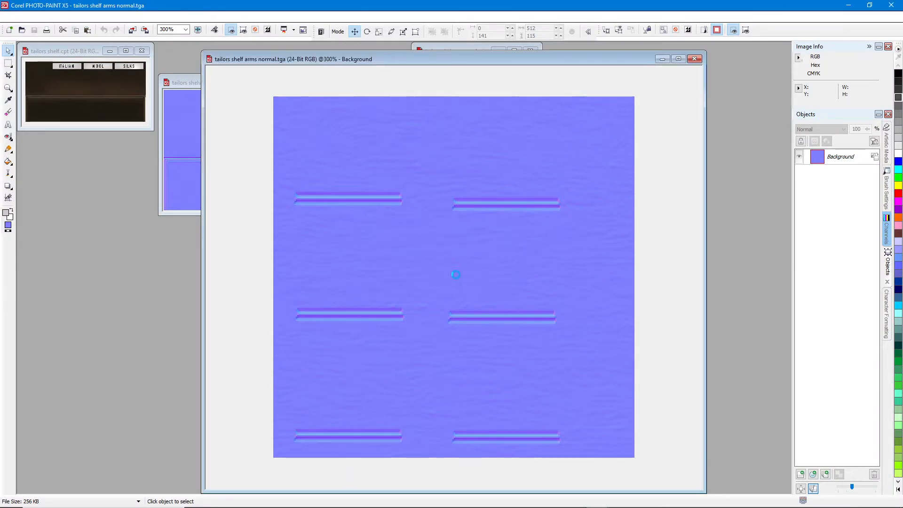
Step: Examine the wood grain up close in the JPEG export preview and set the sub-format to Optional (4:4:4)
scroll(311, 247, "up", 3)
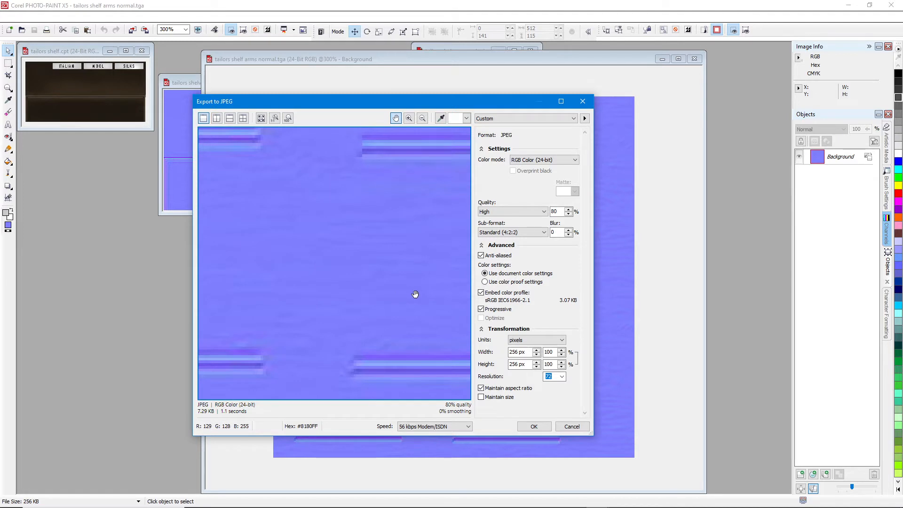
scroll(411, 294, "up", 2)
mouse_move(409, 292)
left_mouse_down()
mouse_move(374, 262)
mouse_move(315, 309)
left_mouse_up()
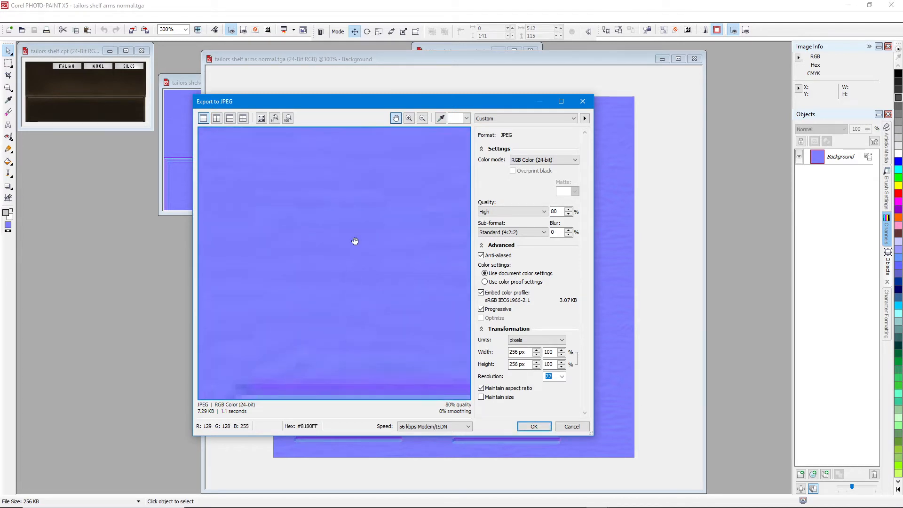
mouse_move(355, 242)
left_mouse_down()
mouse_move(309, 280)
mouse_move(301, 274)
left_mouse_up()
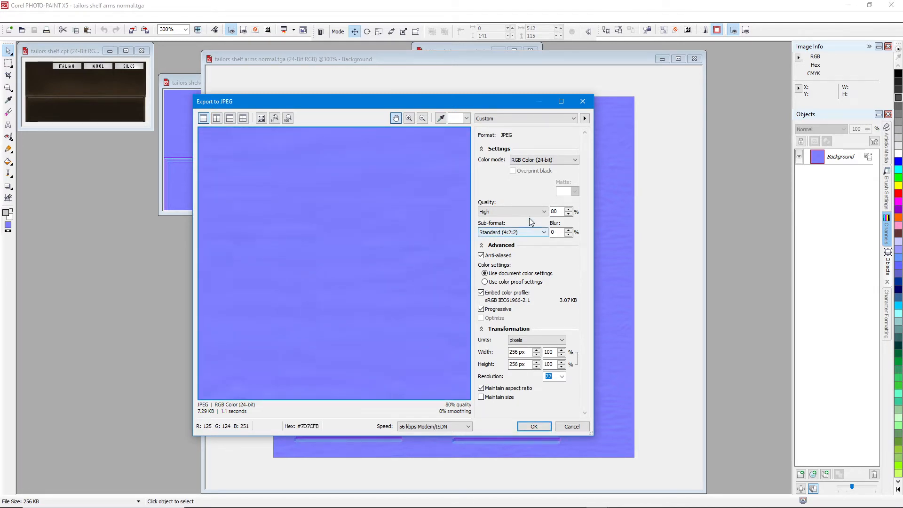
left_click(515, 232)
left_click(515, 241)
left_click(512, 232)
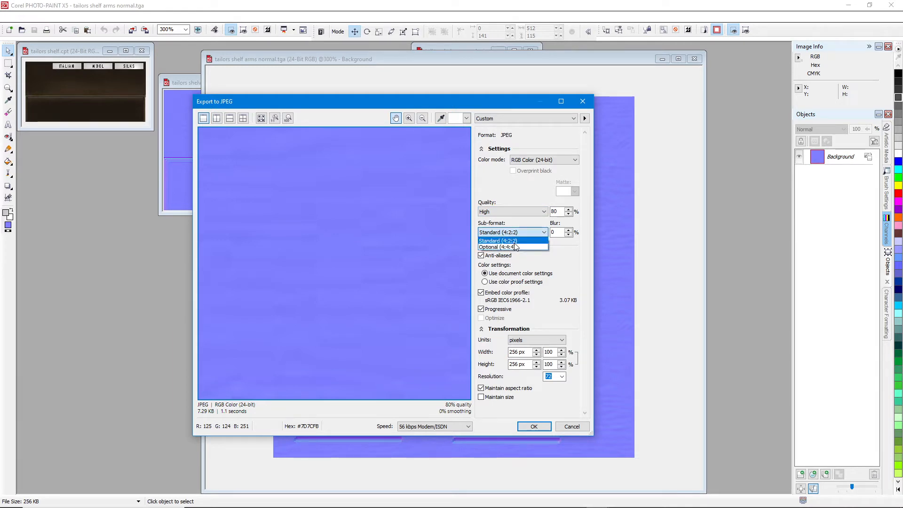
left_click(507, 248)
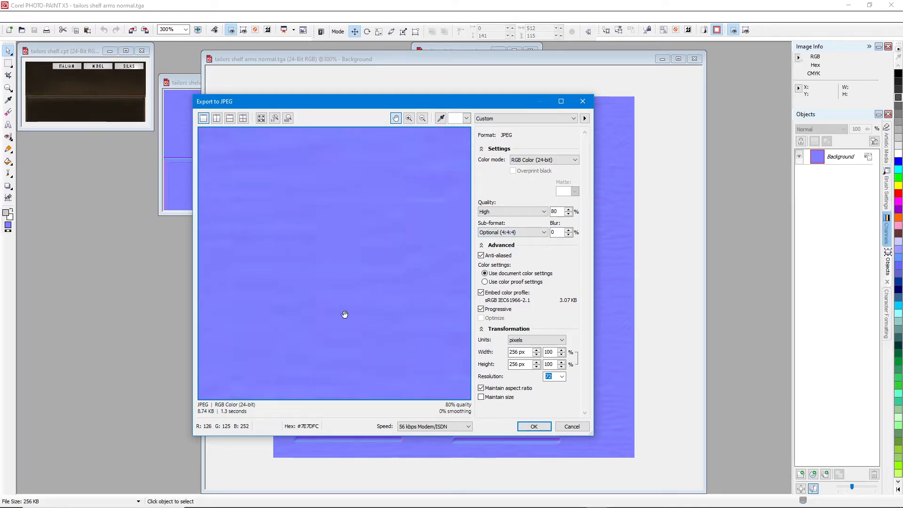
Step: Inspect the grain and grooves in the preview, export the JPEG at 80% quality and 256 by 256 px, and close the image
scroll(335, 310, "down", 1)
scroll(337, 313, "up", 4)
scroll(316, 231, "down", 10)
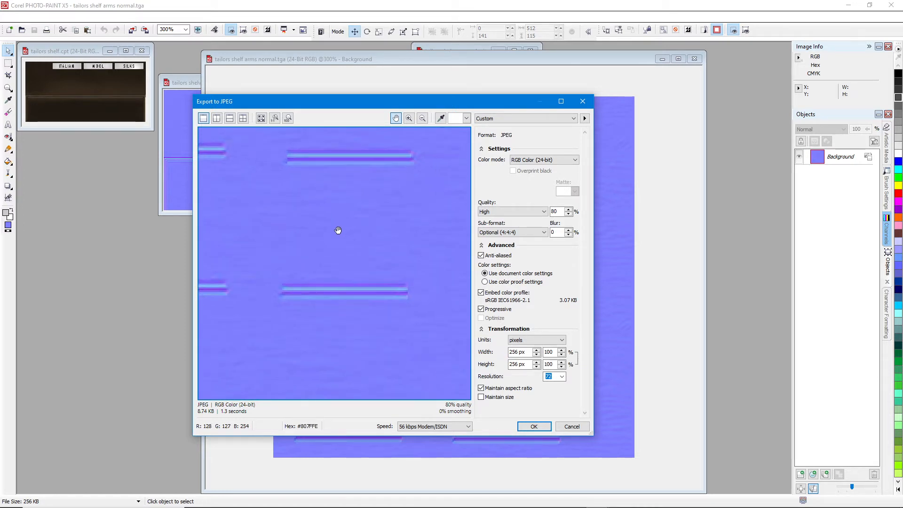
left_click_drag(315, 226, 322, 268)
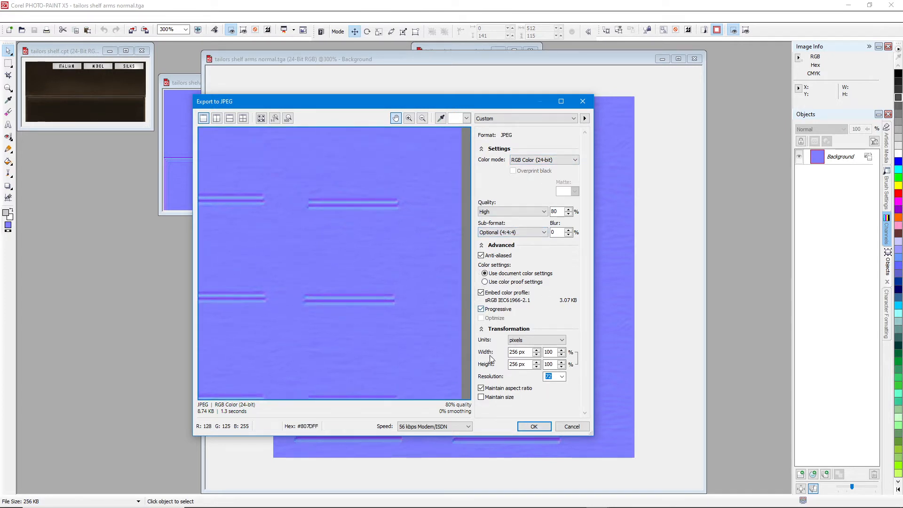
left_click(541, 429)
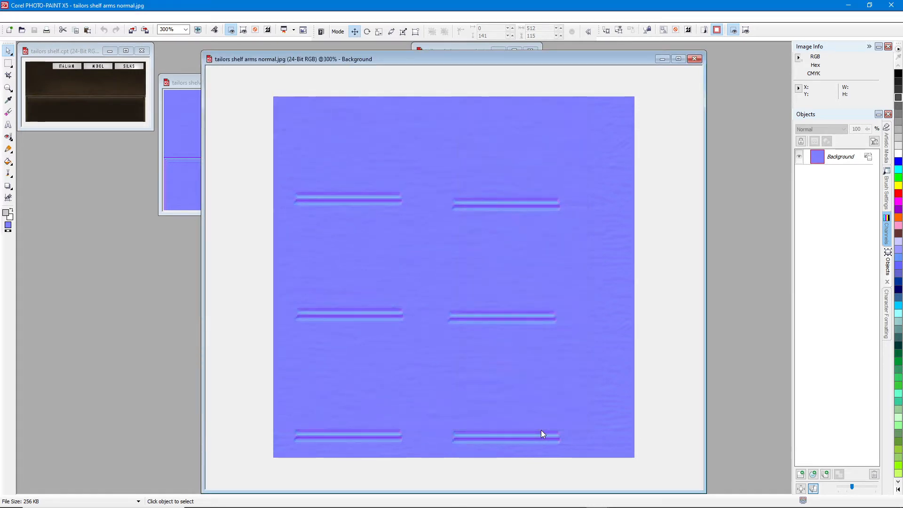
left_click(694, 59)
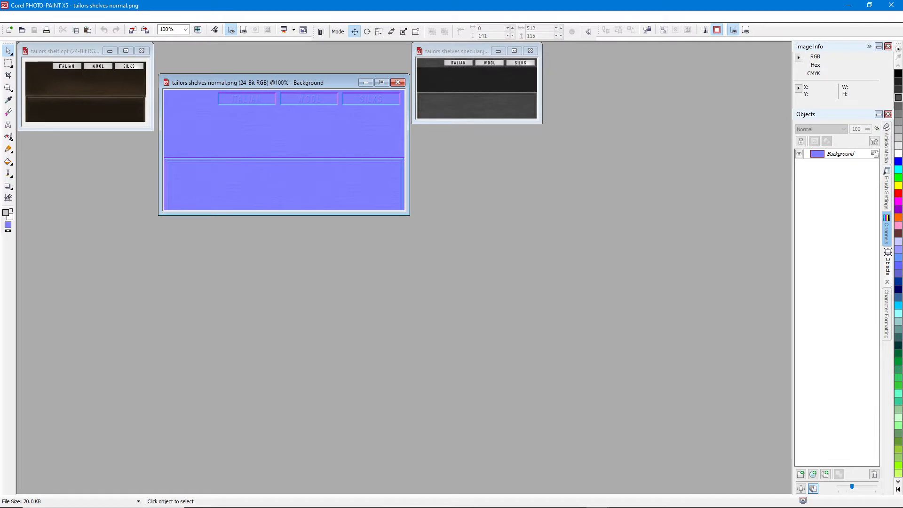
Step: Reopen tailors shelf arms normal.tga in an enlarged window at 300%
key("alt+Tab")
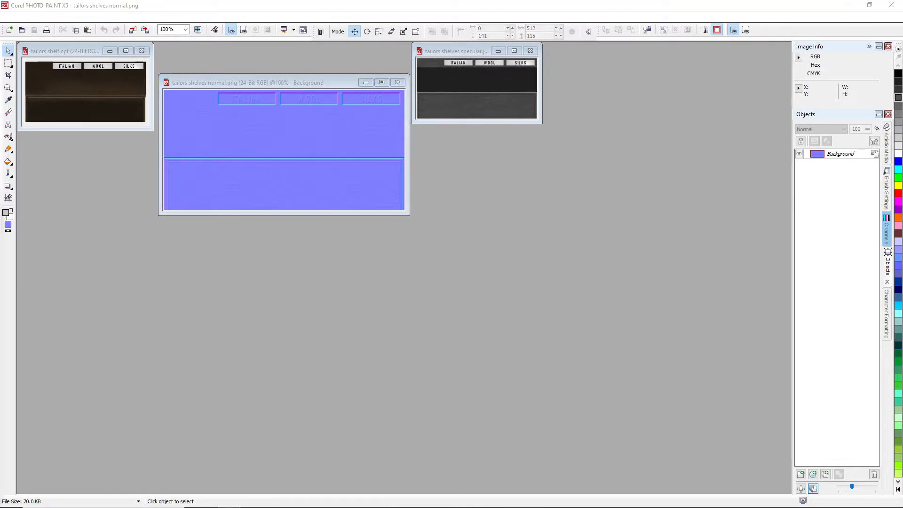
double_click(134, 339)
left_click_drag(175, 215, 477, 457)
scroll(332, 370, "up", 2)
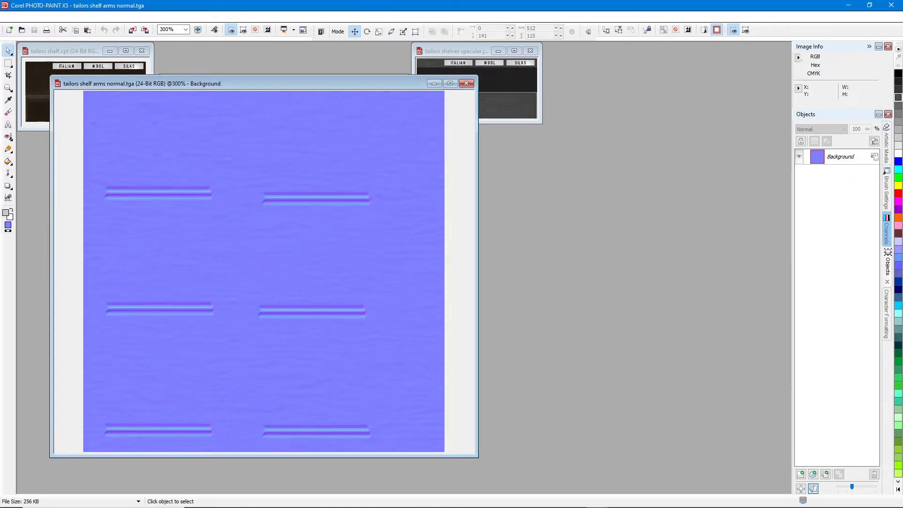
Step: Open tailors shelf arms normal.jpg in a large window and magnify it to 600% to examine the grooves
key("alt+Tab")
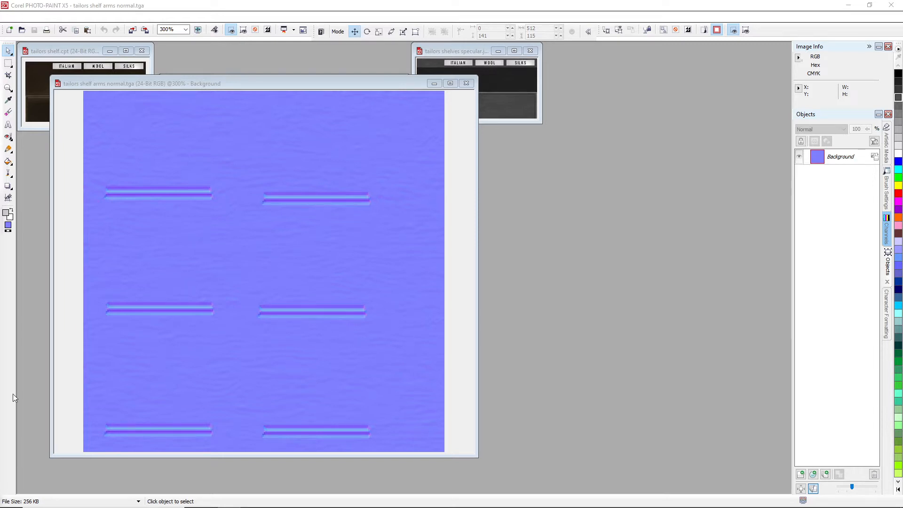
mouse_move(13, 394)
left_mouse_down()
mouse_move(513, 387)
mouse_move(505, 385)
left_mouse_up()
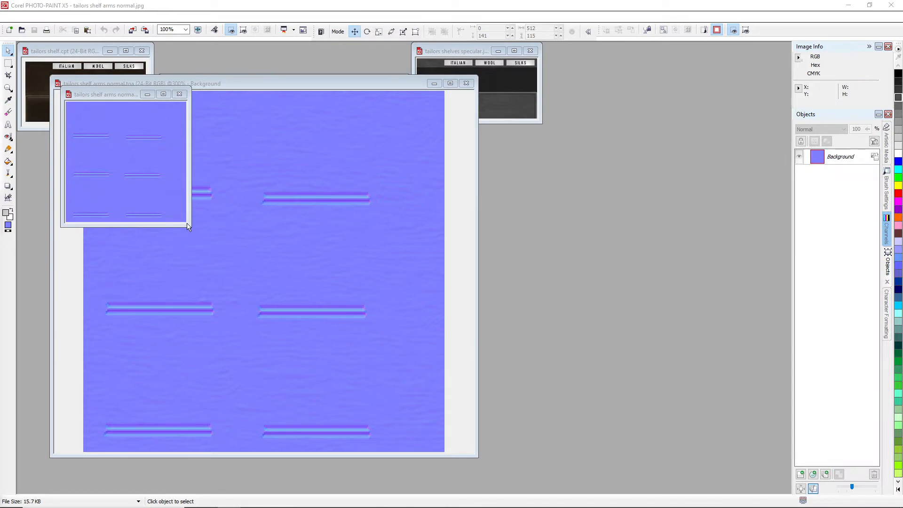
left_click_drag(189, 226, 624, 489)
scroll(368, 307, "up", 5)
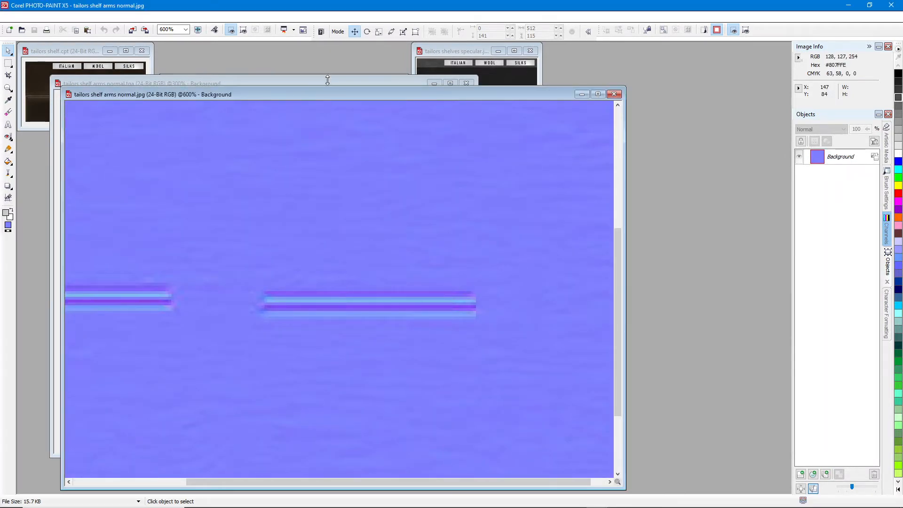
Step: Position the shelf arms TGA and JPG windows for comparison and close the tailors shelves specular and tailors shelves normal images
left_click_drag(329, 95, 469, 89)
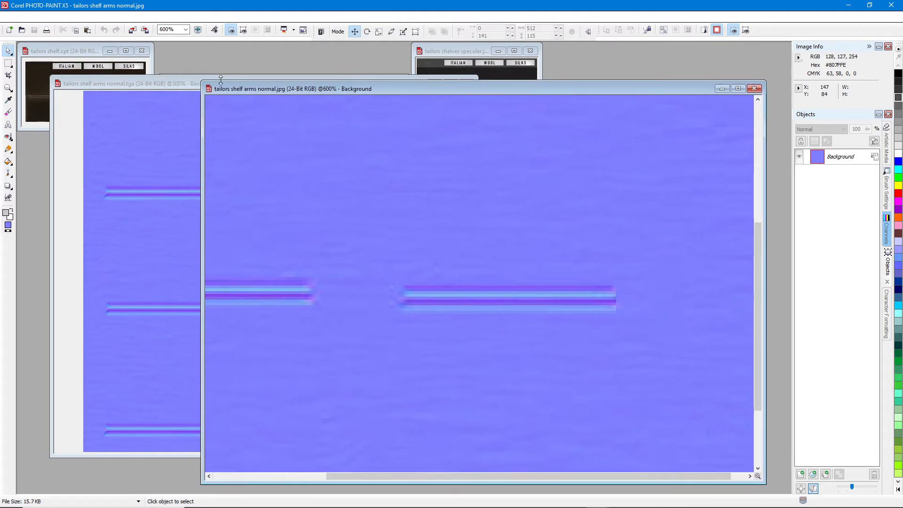
left_click_drag(165, 87, 141, 112)
left_click(530, 50)
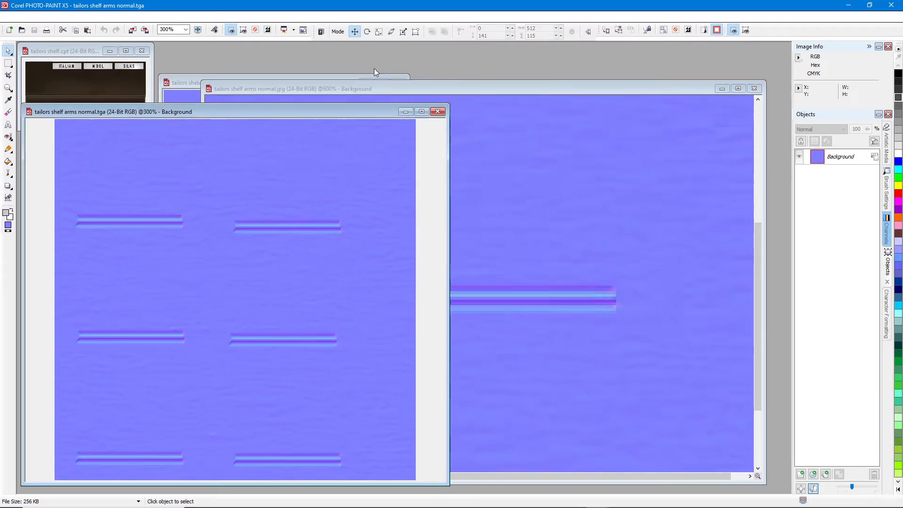
left_click(348, 78)
left_click(399, 82)
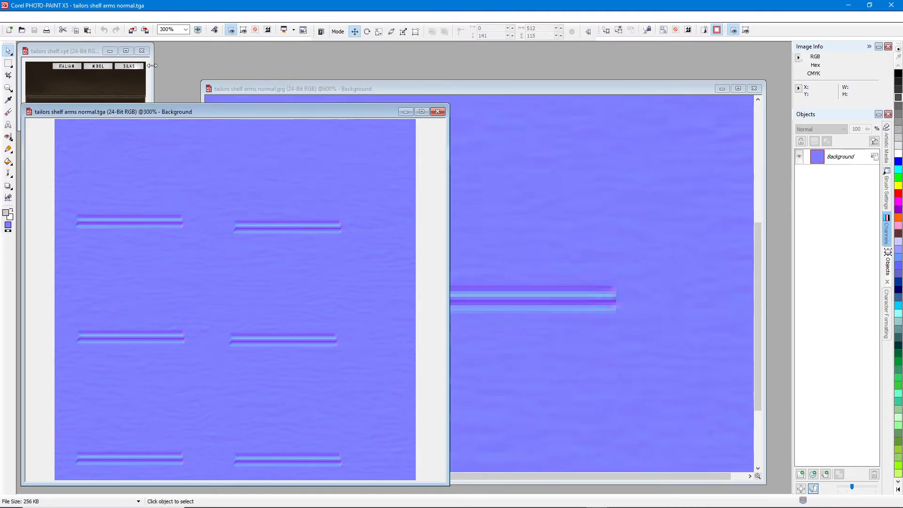
Step: Close the tailors shelf image and tile the shelf arms TGA and JPG windows vertically
left_click(143, 51)
left_click(143, 51)
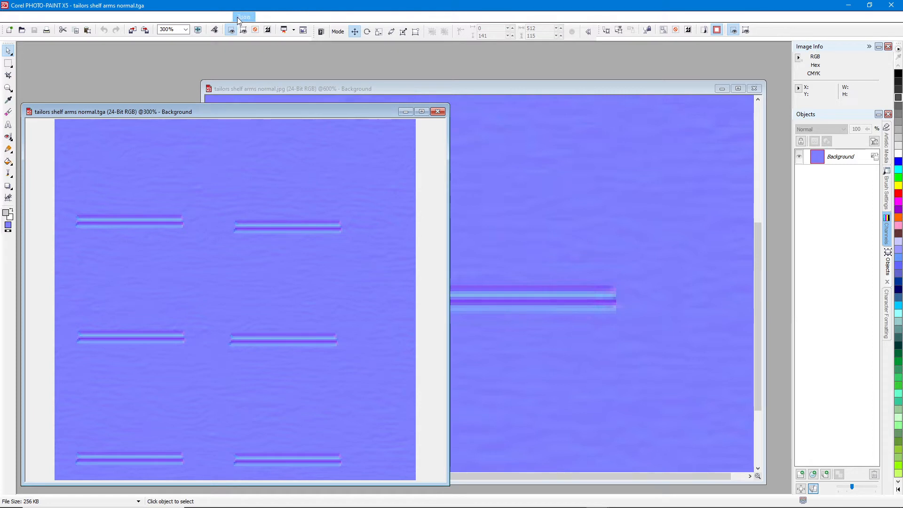
left_click(244, 18)
mouse_move(270, 19)
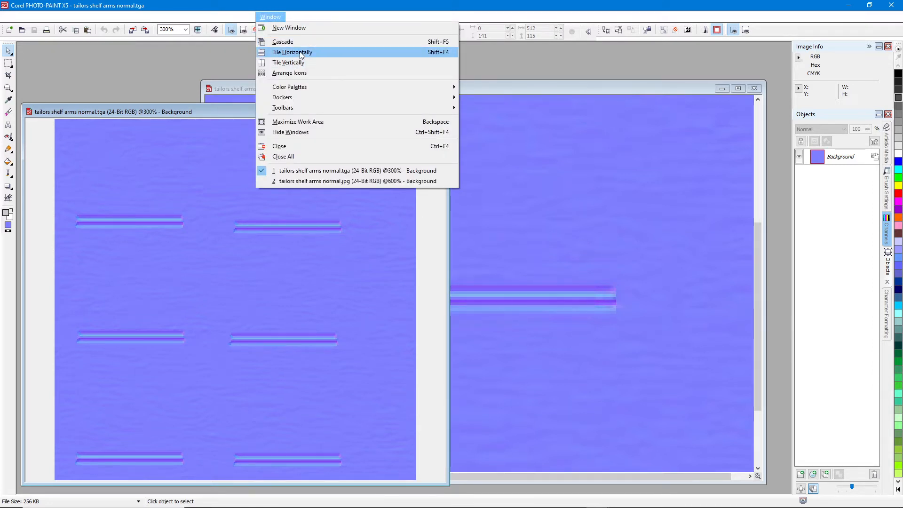
left_click(288, 62)
Step: Magnify the shelf arms TGA to 600% and bring the lower-right corner of both images into view
scroll(270, 224, "up", 2)
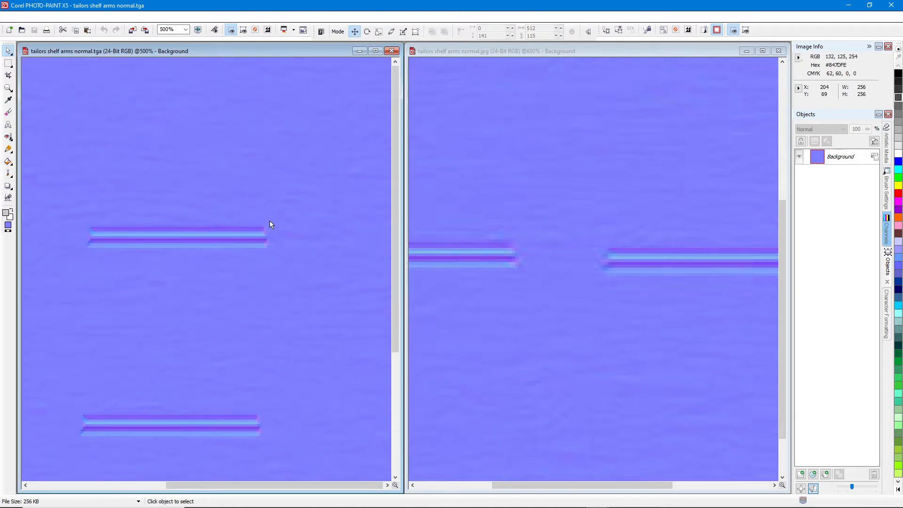
scroll(270, 221, "up", 1)
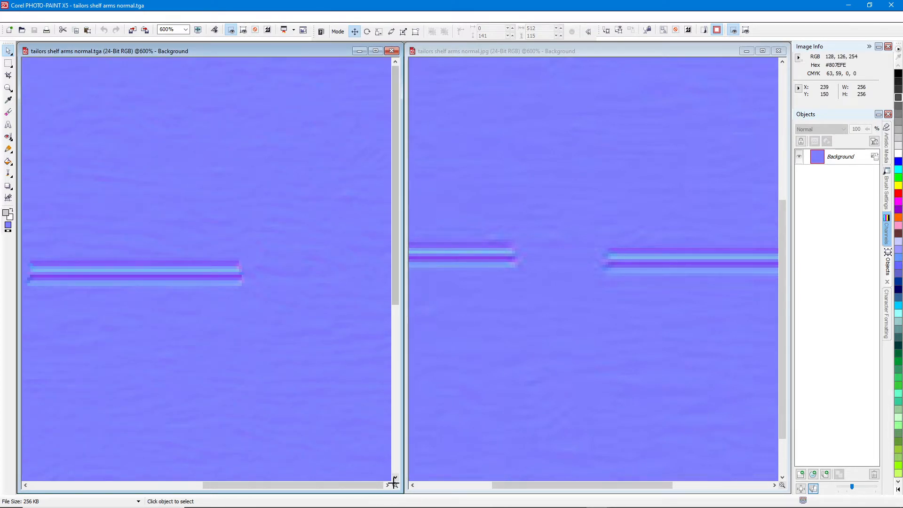
left_click_drag(395, 484, 394, 454)
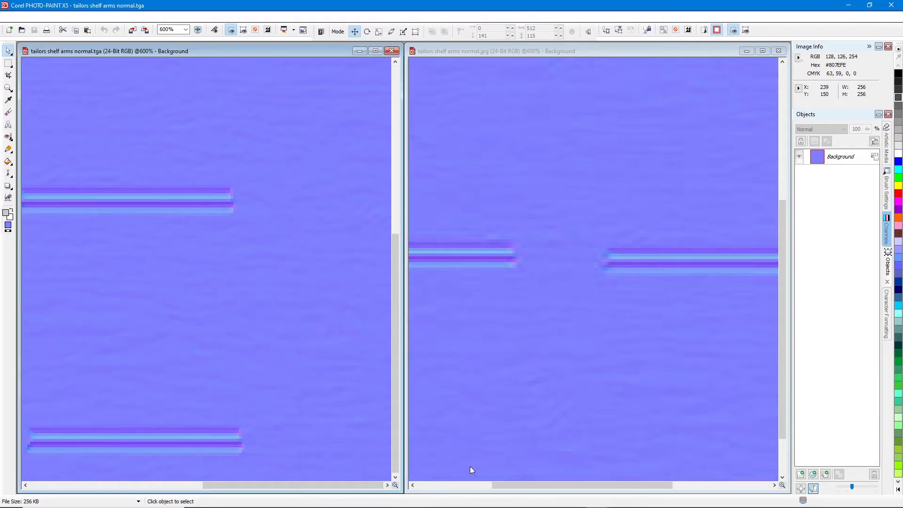
left_click_drag(780, 485, 814, 455)
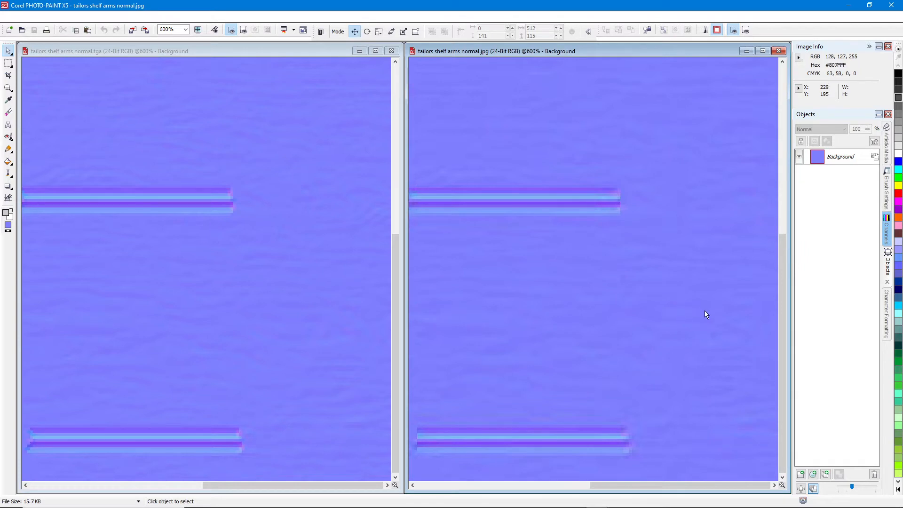
Step: Compare the grain and groove edges of the TGA and JPG at 600%, also viewing the TGA at 200% and 300%
scroll(738, 397, "up", 1)
scroll(738, 402, "down", 1)
left_click_drag(782, 485, 782, 455)
left_click(281, 51)
scroll(190, 275, "down", 1)
scroll(189, 272, "down", 2)
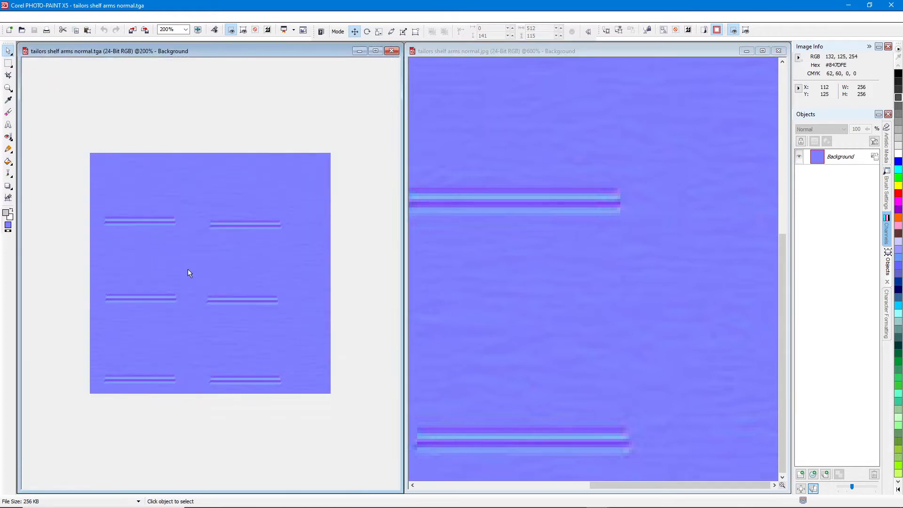
scroll(187, 270, "up", 1)
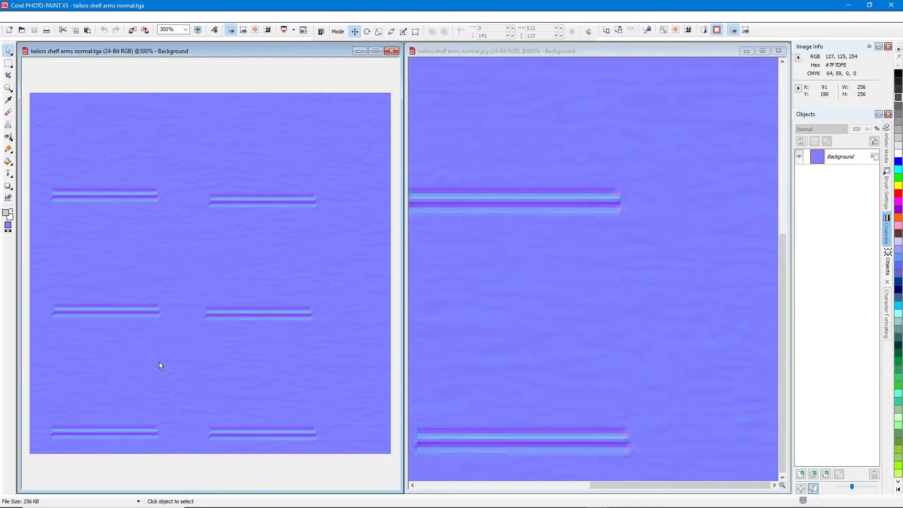
scroll(342, 394, "up", 3)
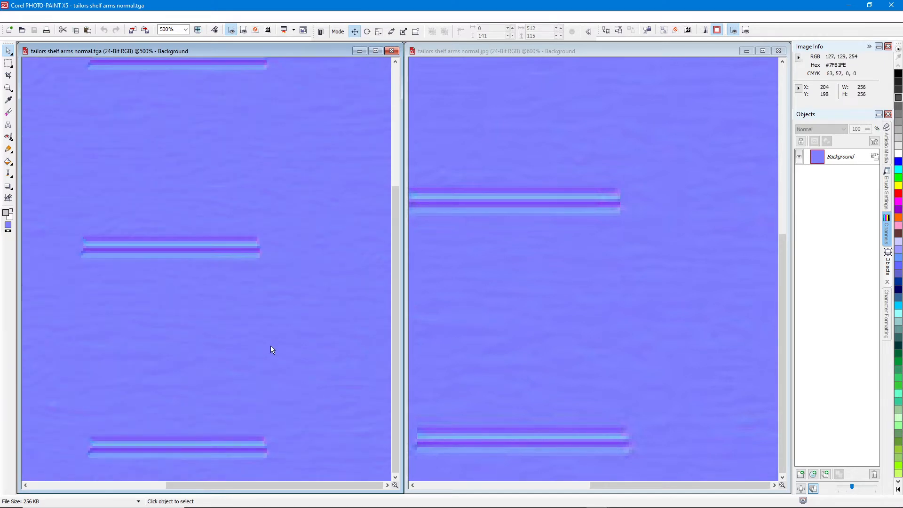
scroll(315, 413, "down", 2)
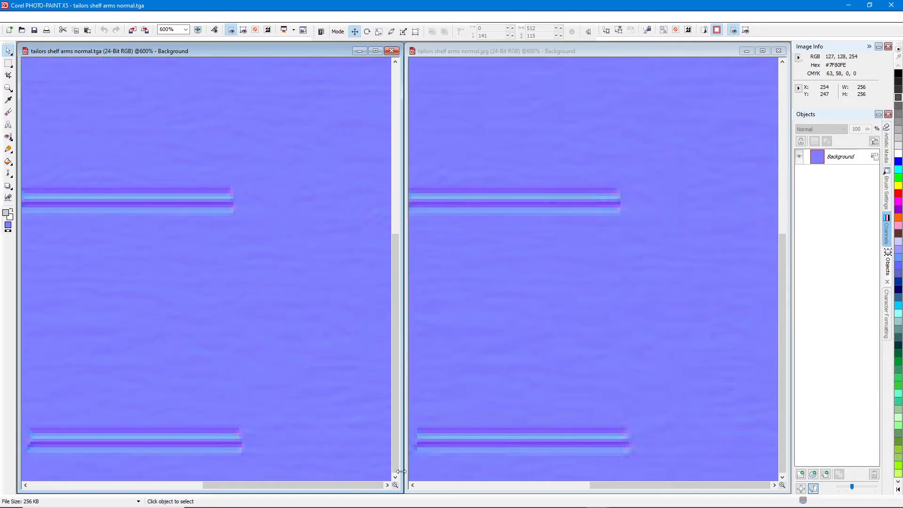
left_click_drag(395, 484, 378, 455)
left_click(781, 383)
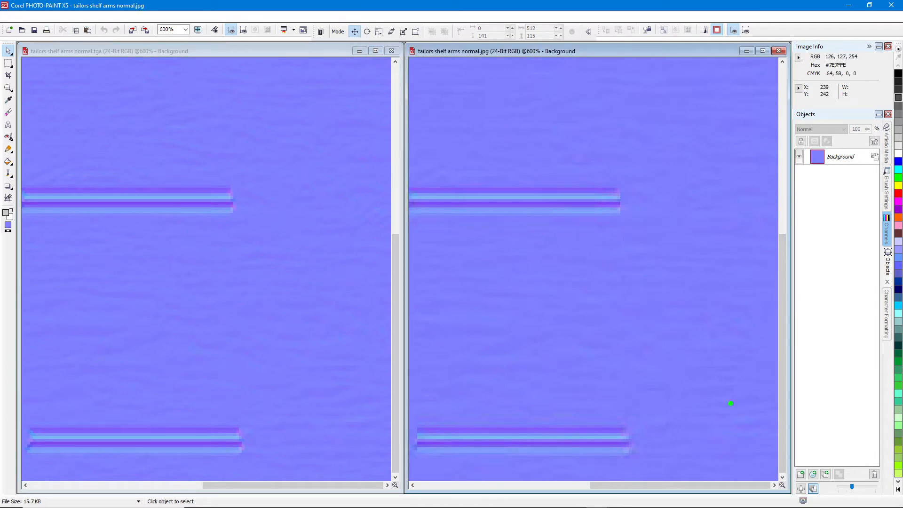
Step: Outline square blocks in green over the JPG's grain to illustrate compression areas, and clear the markings
mouse_move(621, 369)
left_mouse_down()
mouse_move(616, 410)
mouse_move(670, 419)
mouse_move(676, 371)
mouse_move(628, 365)
mouse_move(747, 370)
mouse_move(731, 406)
mouse_move(684, 421)
left_mouse_up()
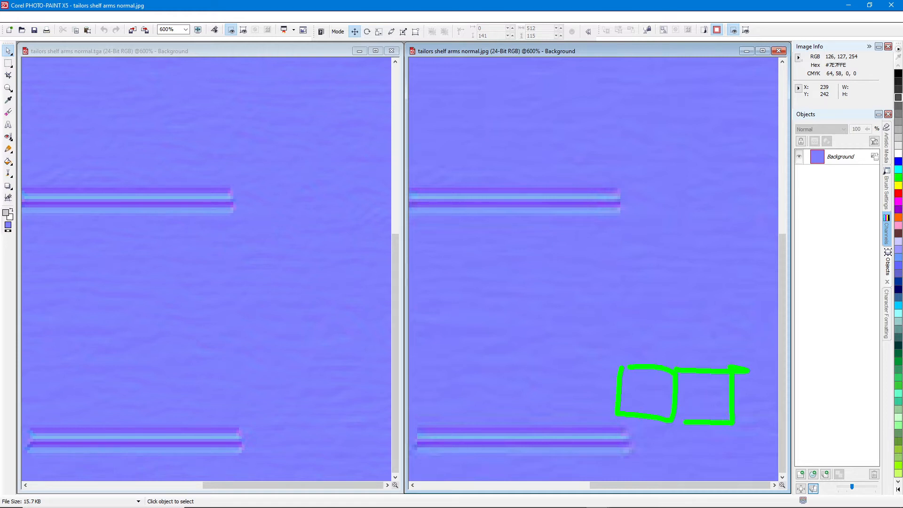
left_click_drag(621, 367, 575, 367)
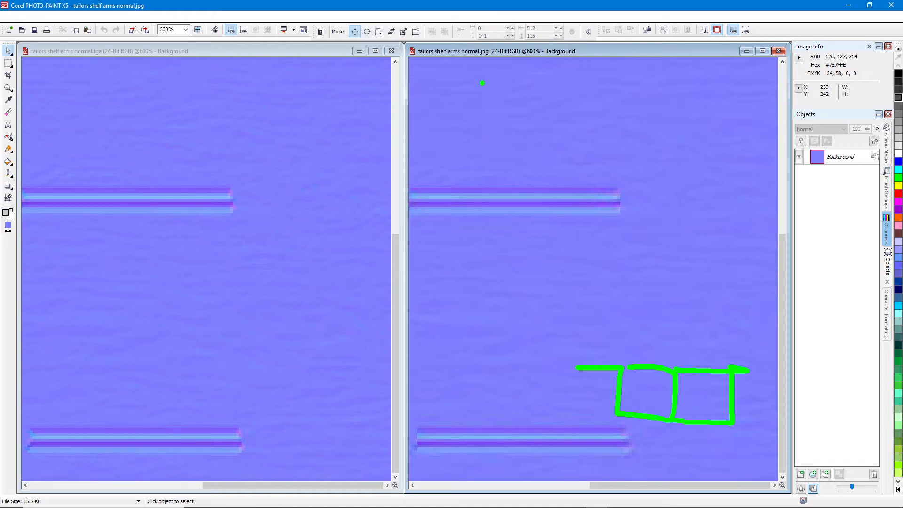
mouse_move(483, 71)
left_mouse_down()
mouse_move(482, 112)
mouse_move(511, 111)
mouse_move(505, 71)
mouse_move(486, 71)
left_mouse_up()
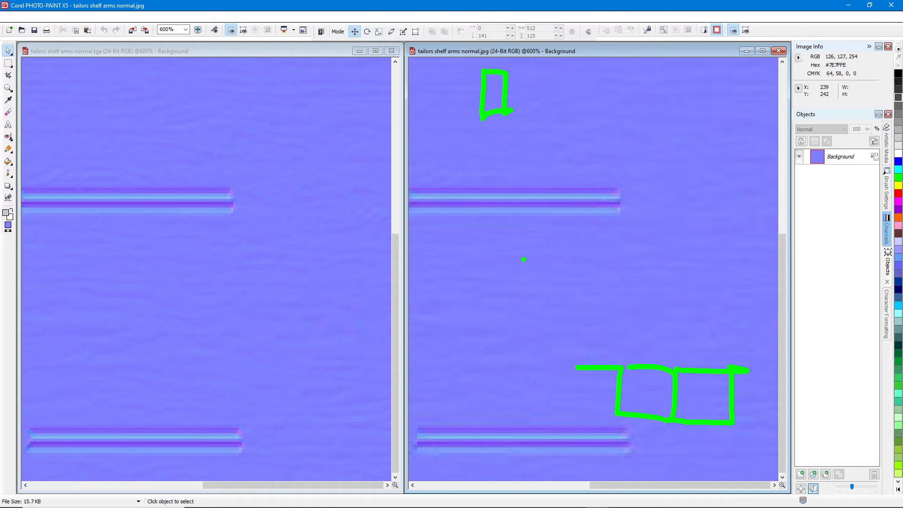
key("ctrl+z")
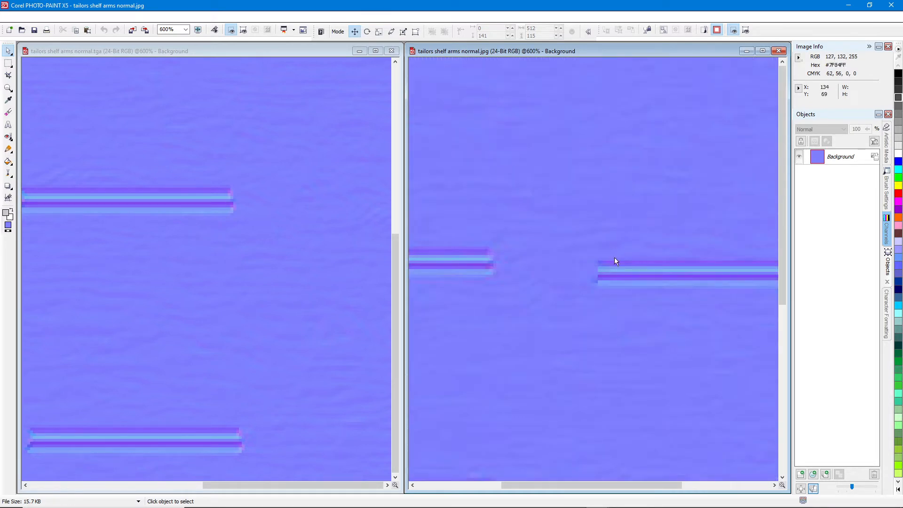
Step: Magnify the JPG to 800% and open the program options to look for the pixel grid setting
scroll(490, 126, "up", 1)
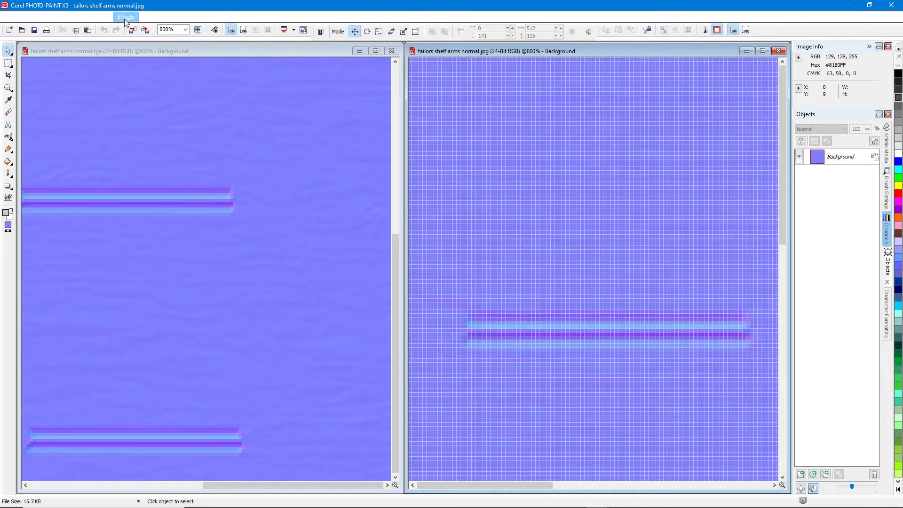
left_click(126, 17)
mouse_move(92, 18)
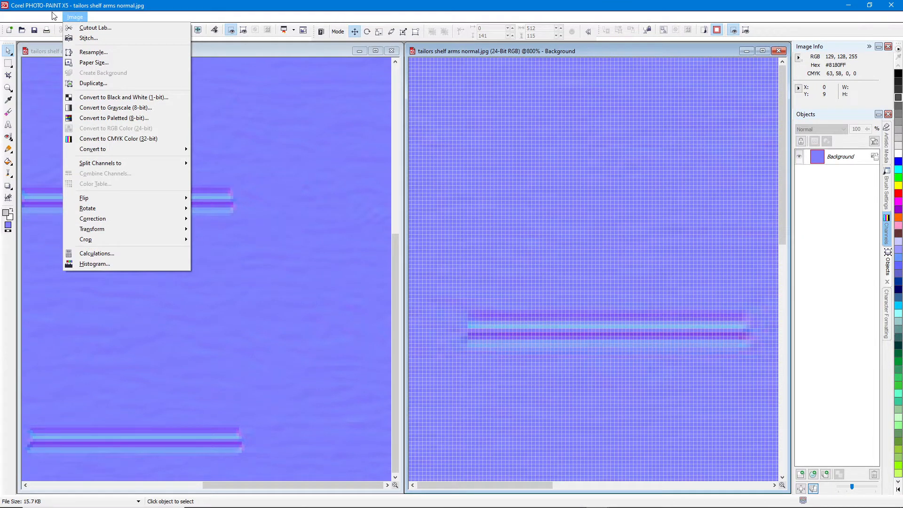
mouse_move(51, 18)
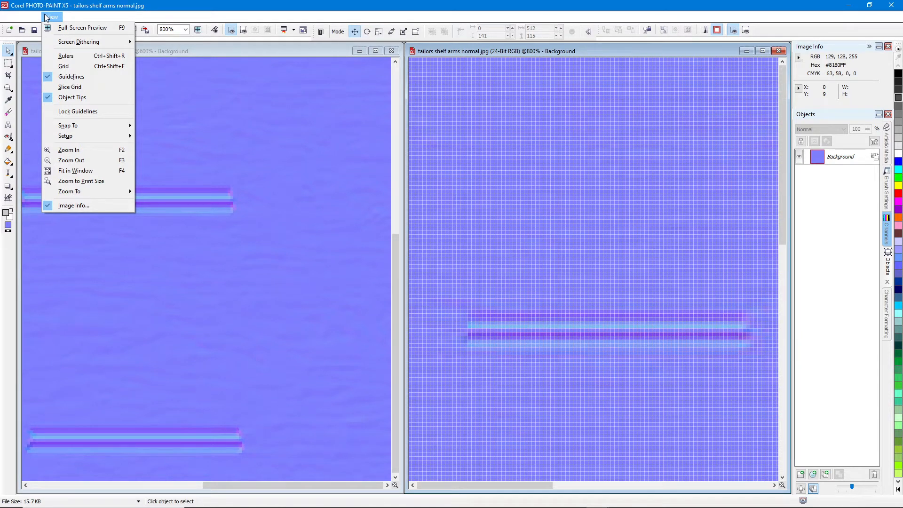
left_click(46, 17)
left_click(33, 17)
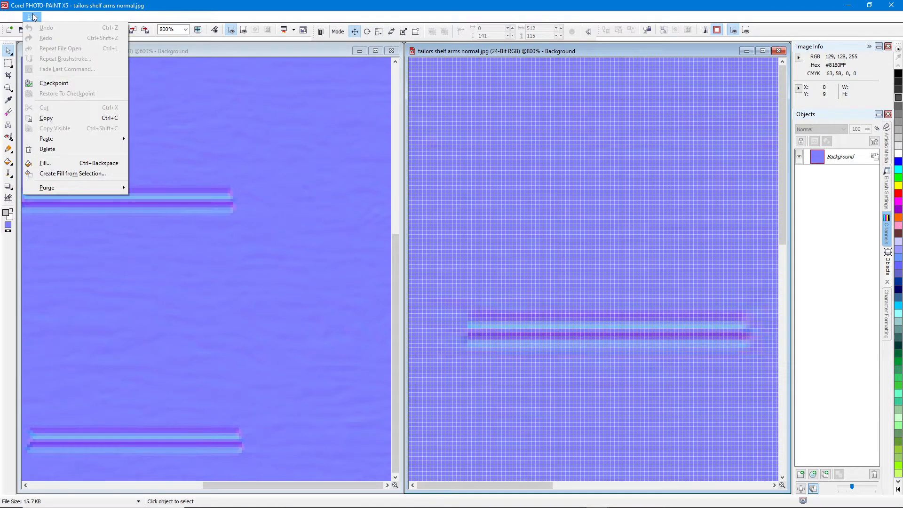
mouse_move(15, 18)
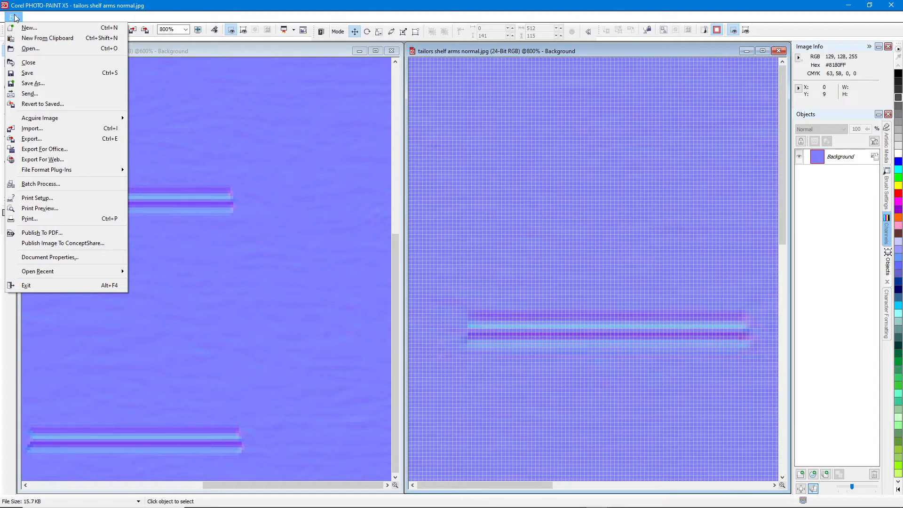
left_click(15, 18)
left_click(40, 18)
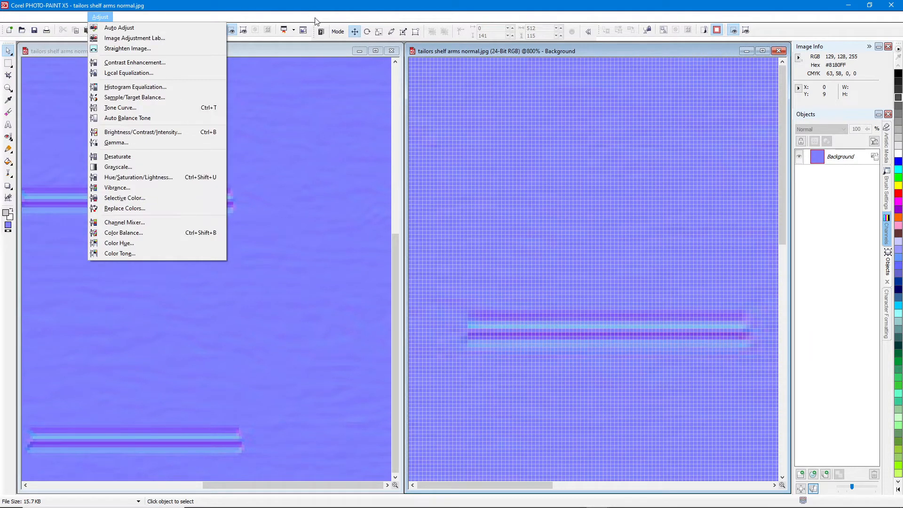
mouse_move(288, 19)
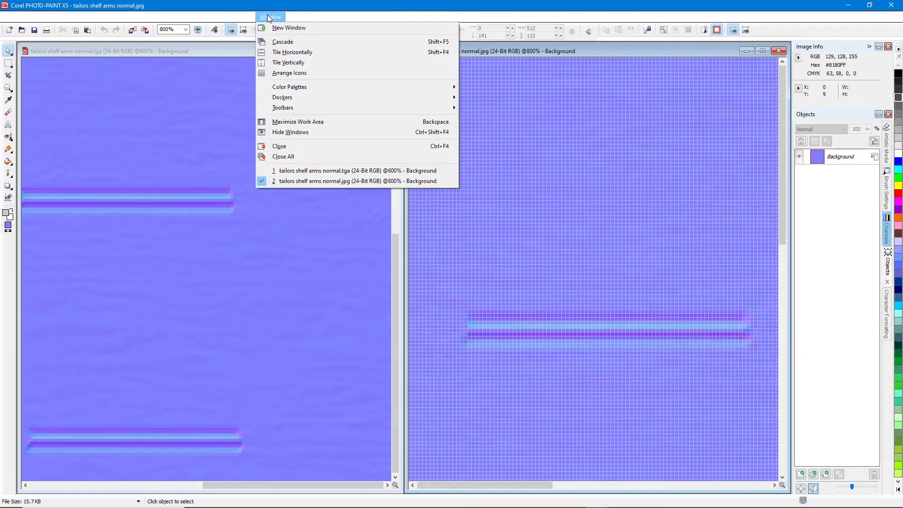
mouse_move(245, 18)
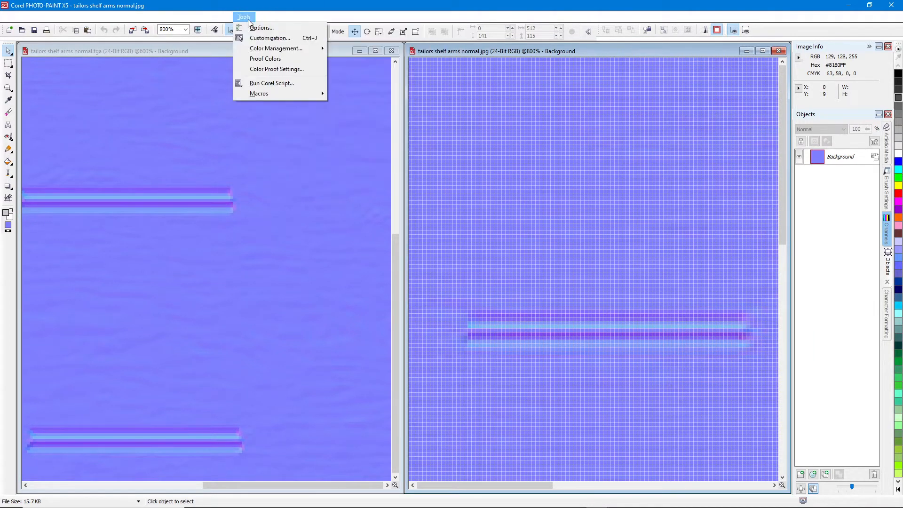
key("Escape")
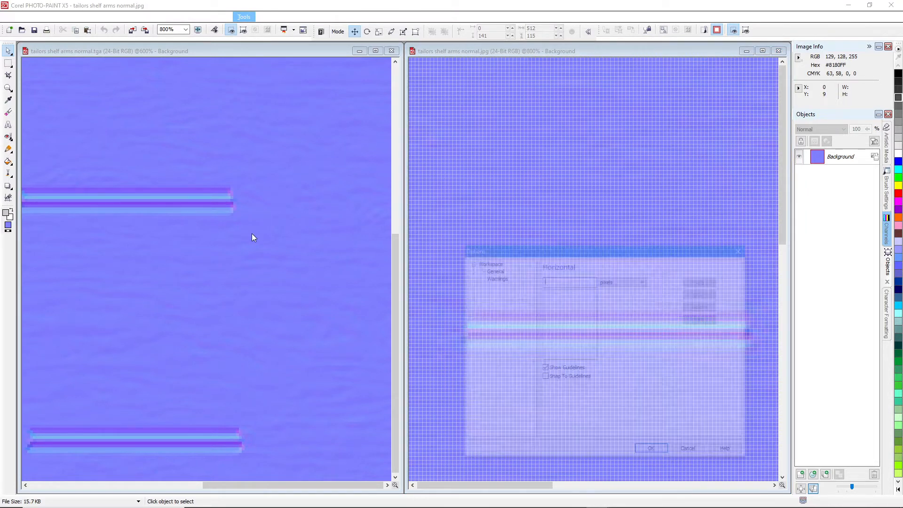
Step: Turn off the pixel grid at 800% and higher zoom in the document's grid options
left_click_drag(502, 250, 221, 174)
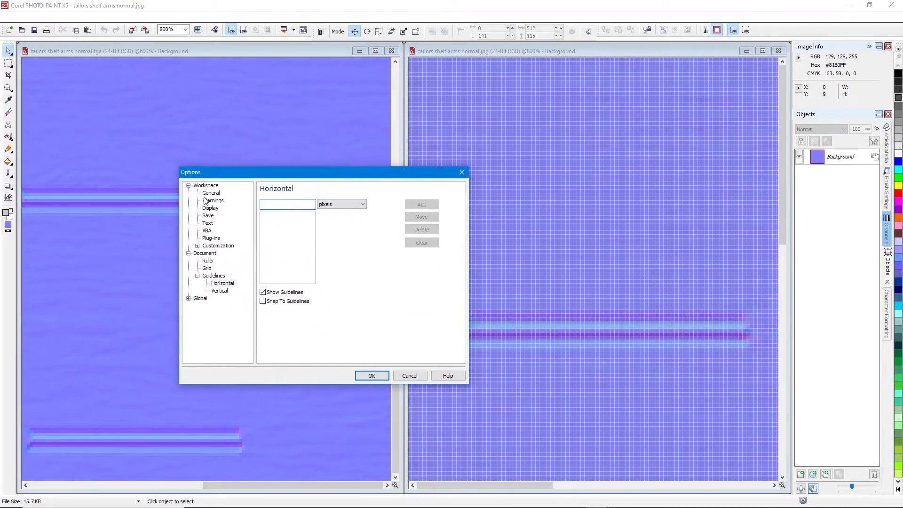
left_click(207, 186)
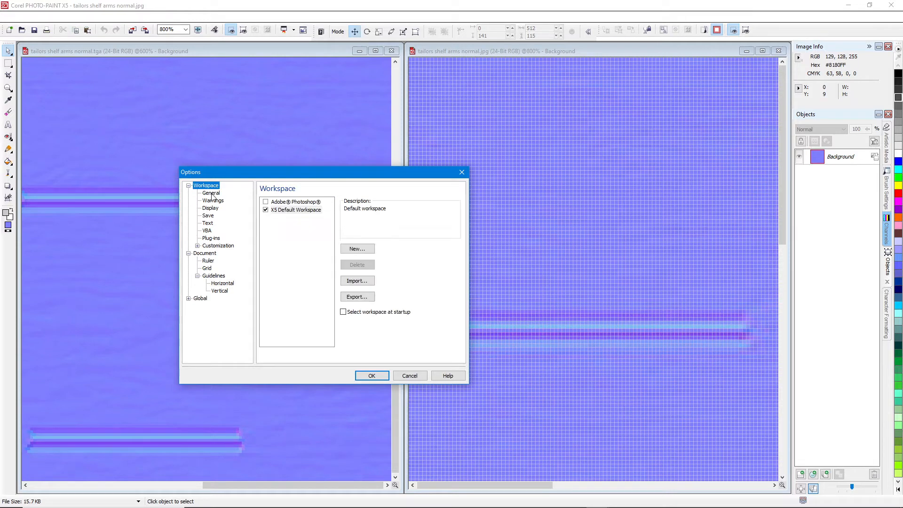
left_click(211, 193)
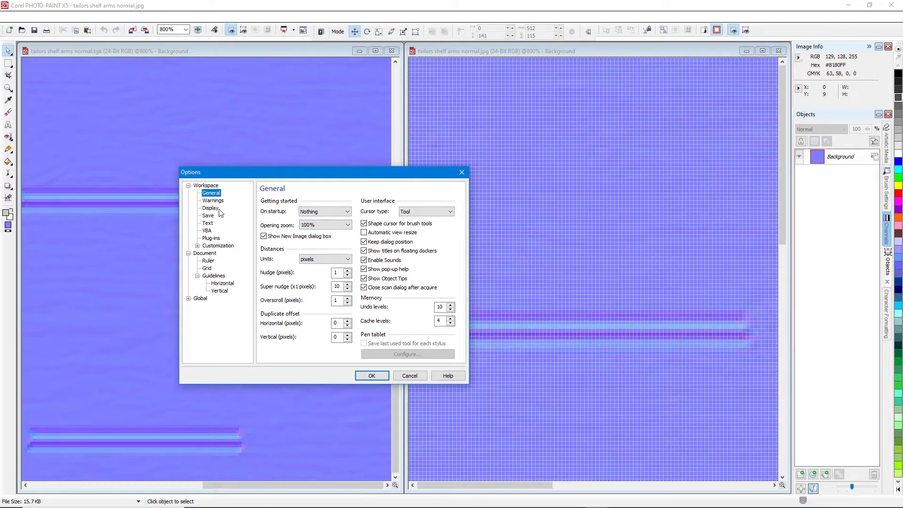
left_click(209, 255)
left_click(207, 261)
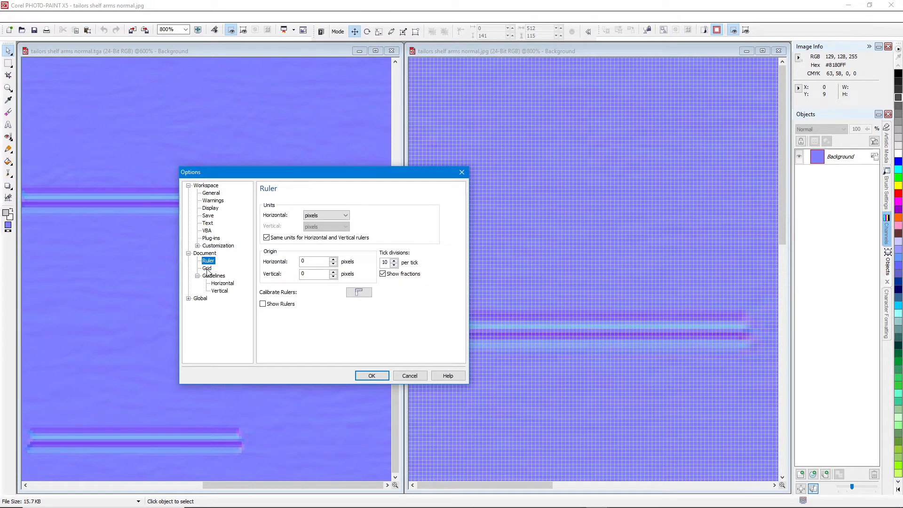
left_click(207, 269)
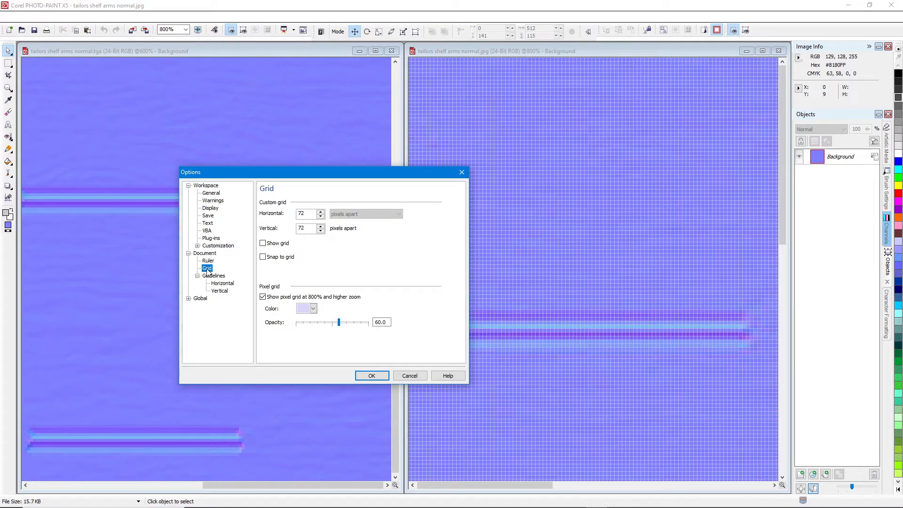
left_click(262, 296)
left_click(371, 375)
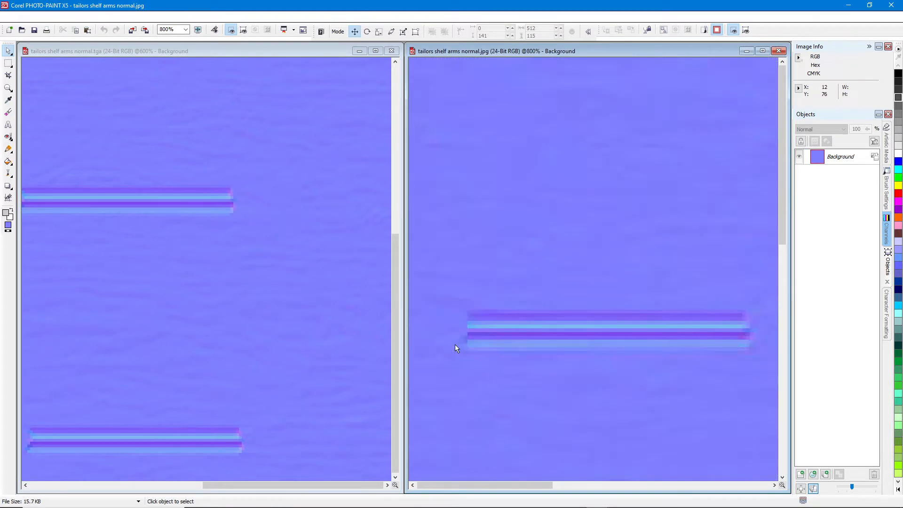
Step: Magnify the JPG's lower-right corner to 1000% and zoom the TGA to 1000% for a pixel-level comparison
scroll(699, 387, "up", 1)
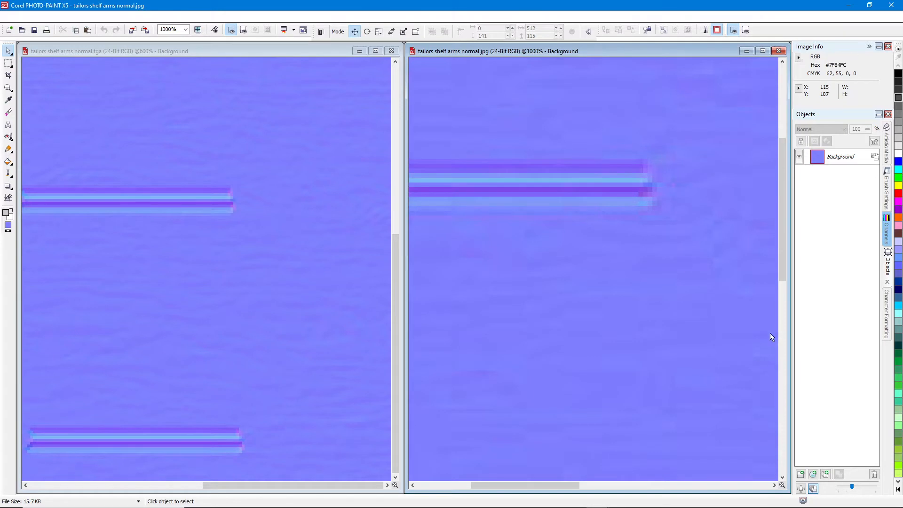
left_click_drag(783, 264, 803, 498)
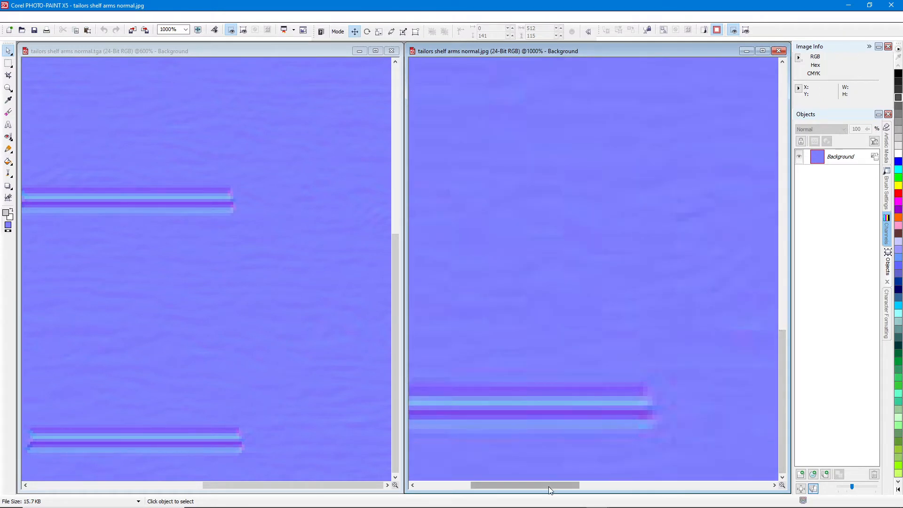
left_click_drag(548, 487, 787, 487)
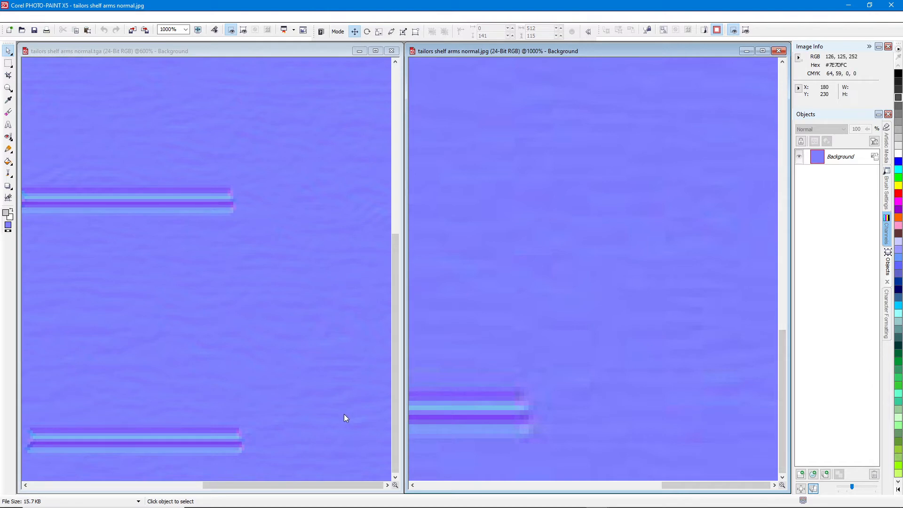
scroll(300, 232, "down", 1)
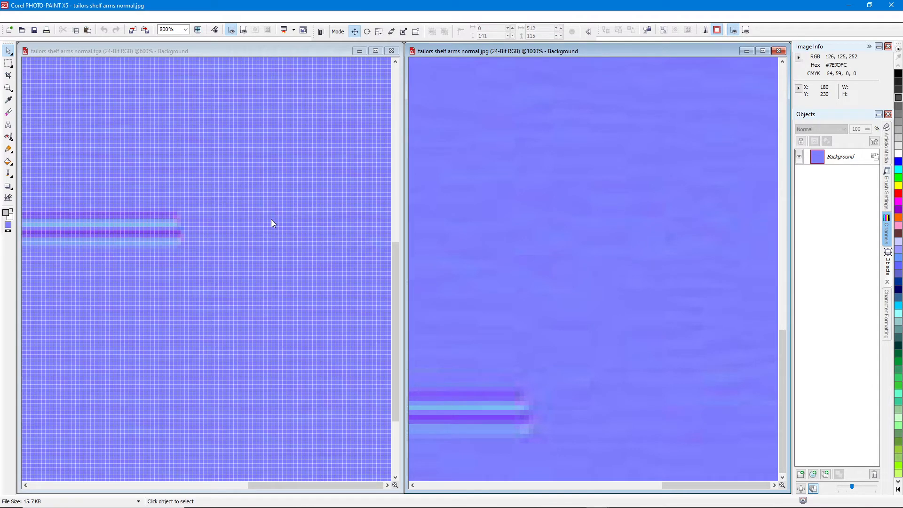
scroll(269, 218, "up", 3)
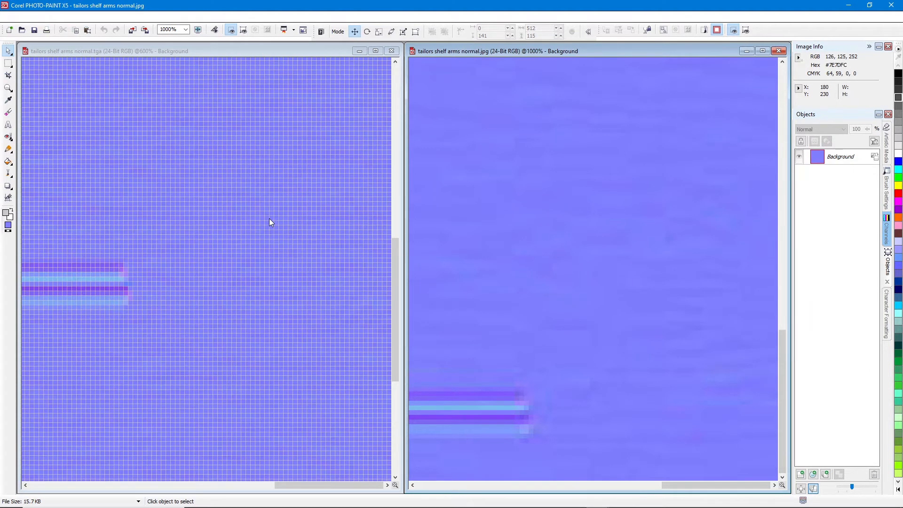
Step: Zoom the TGA to 1000% and show its lower-right corner to match the JPG's view
scroll(269, 218, "down", 1)
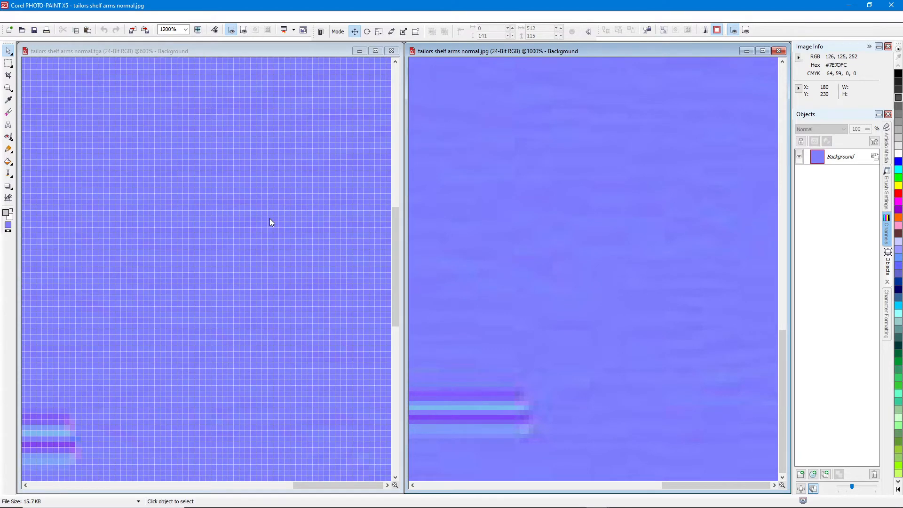
scroll(230, 58, "down", 1)
scroll(252, 167, "down", 1)
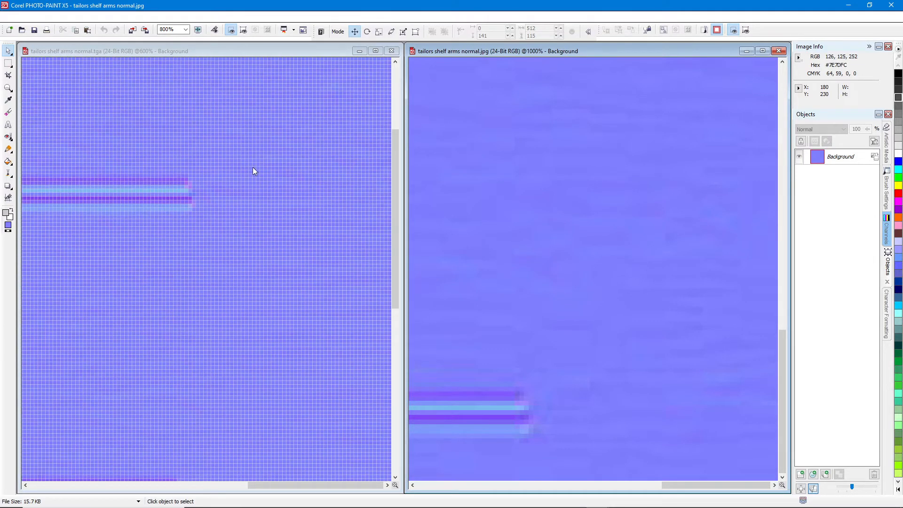
left_click(195, 56)
scroll(191, 122, "up", 1)
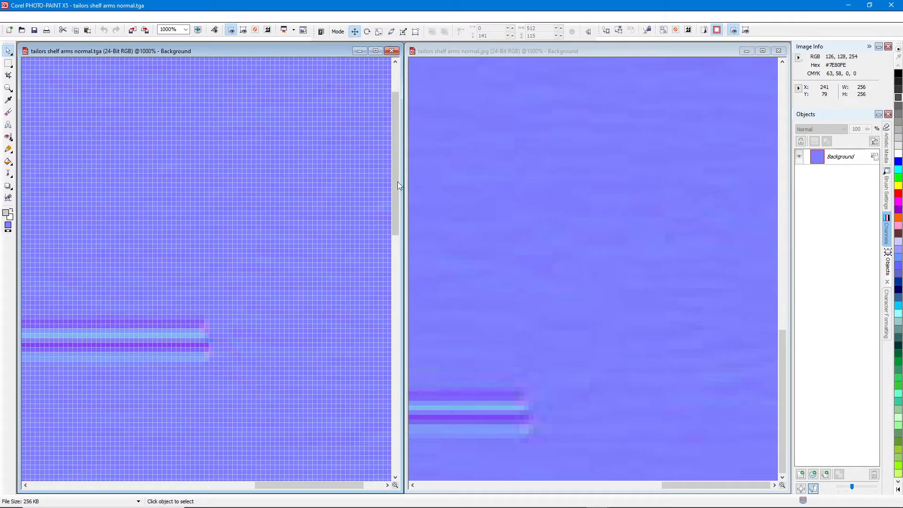
left_click_drag(397, 183, 398, 421)
left_click_drag(348, 484, 405, 493)
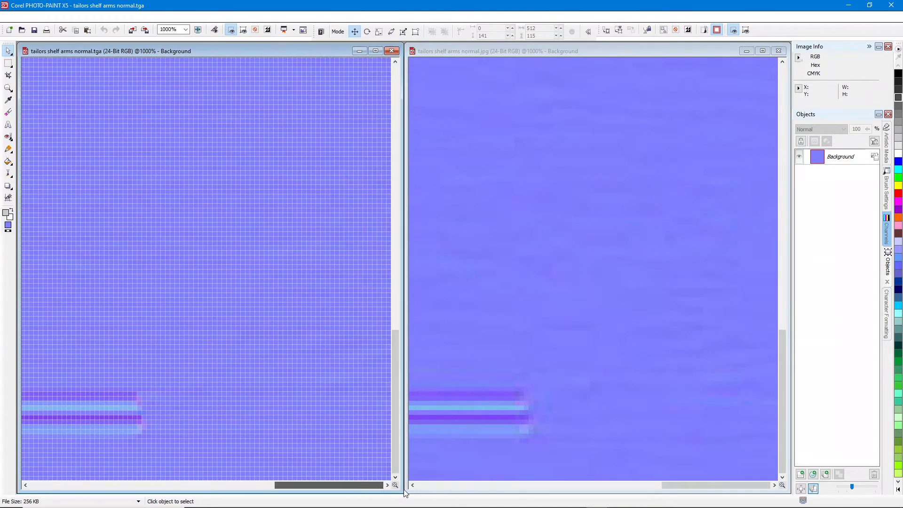
Step: Turn off the TGA's pixel grid at 800% and higher zoom in its document grid options
left_click(179, 17)
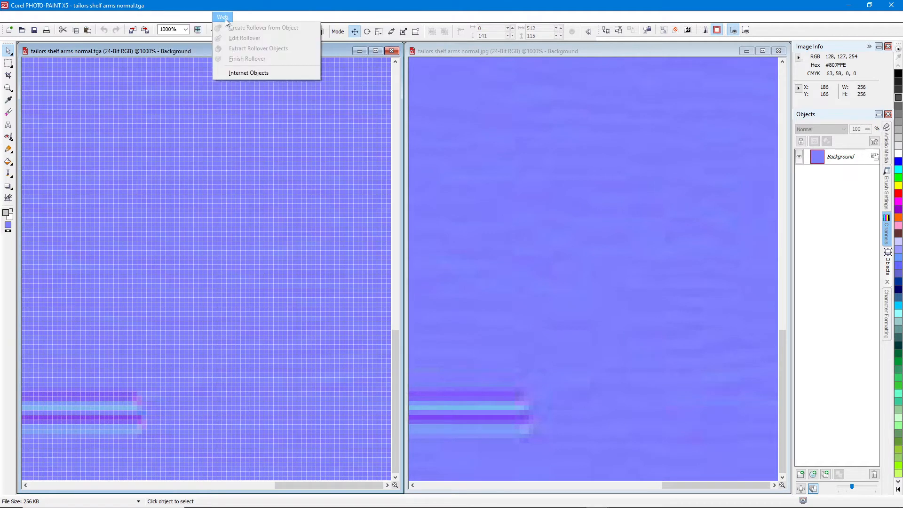
mouse_move(257, 21)
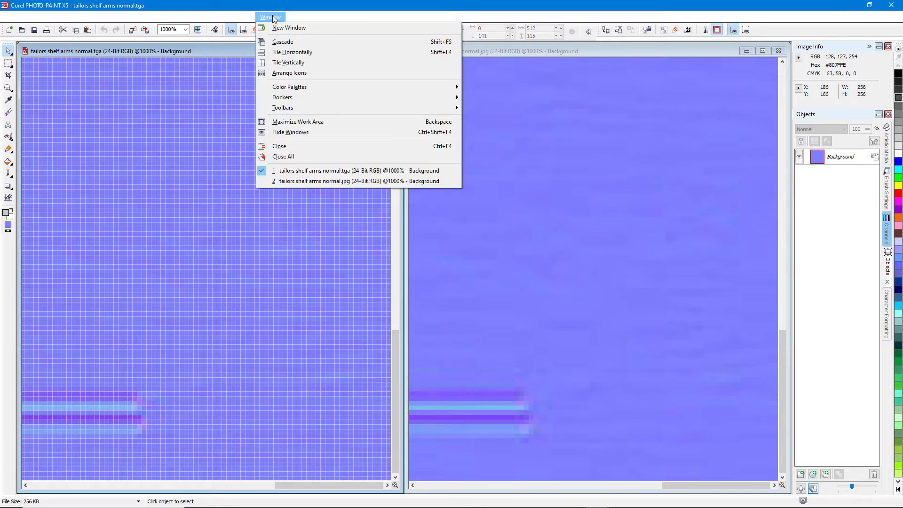
left_click(259, 28)
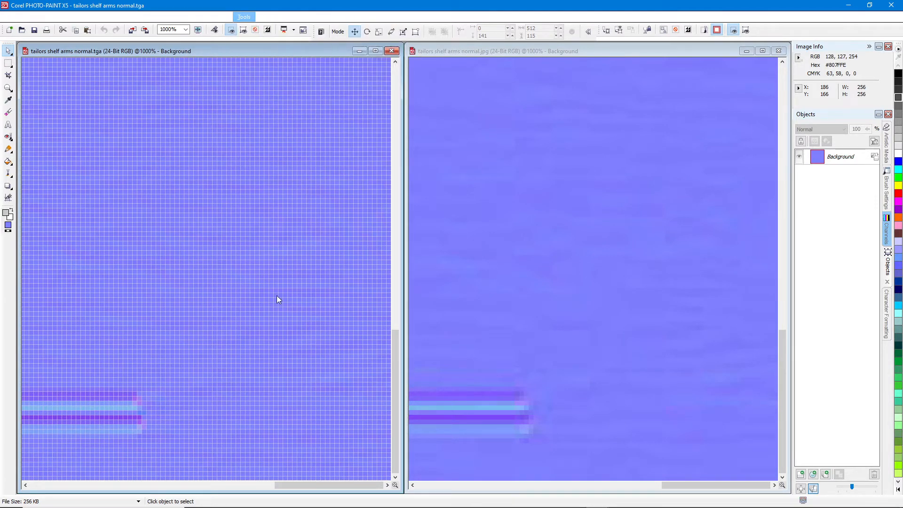
left_click(210, 254)
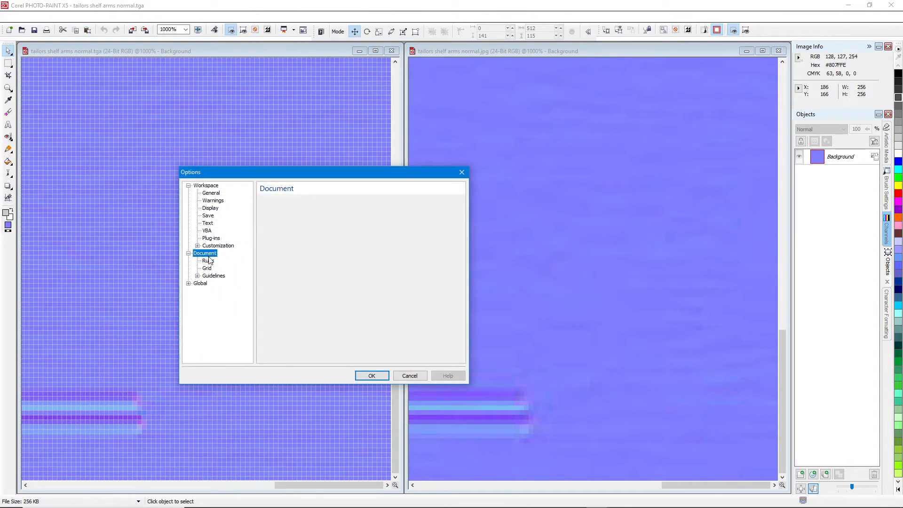
left_click(212, 268)
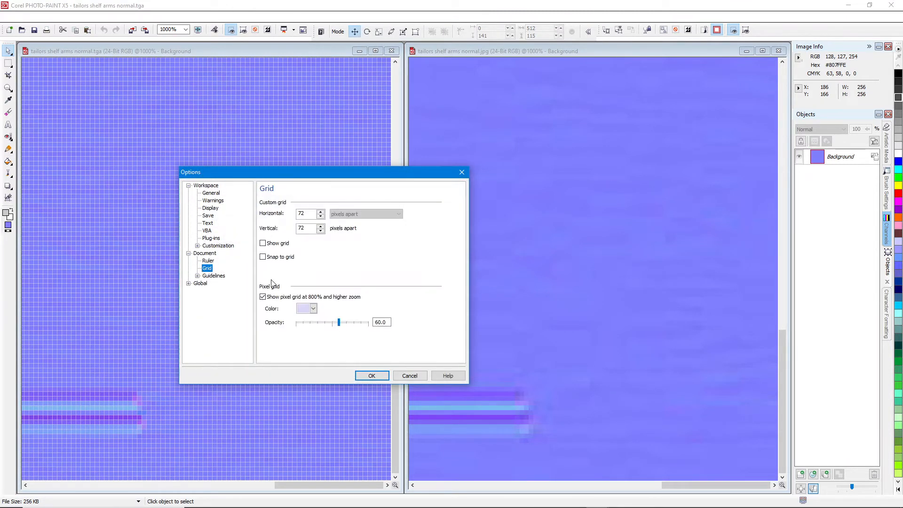
left_click(373, 375)
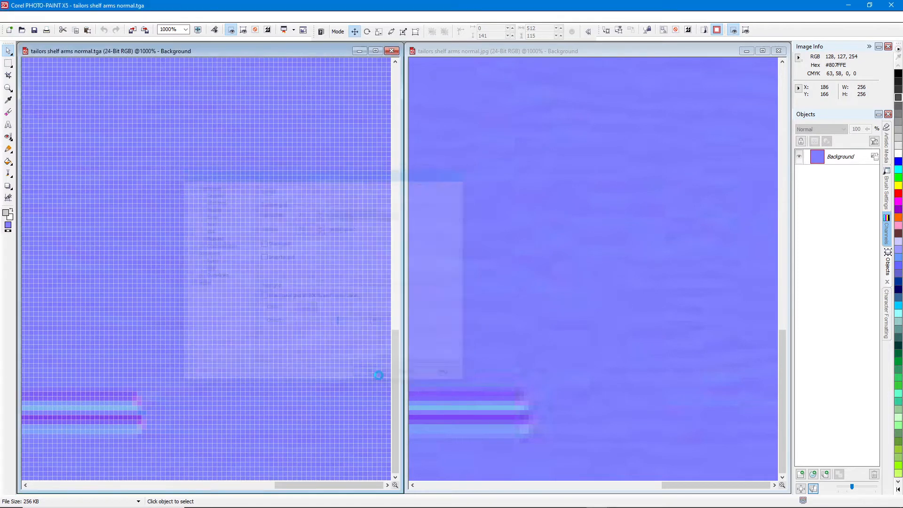
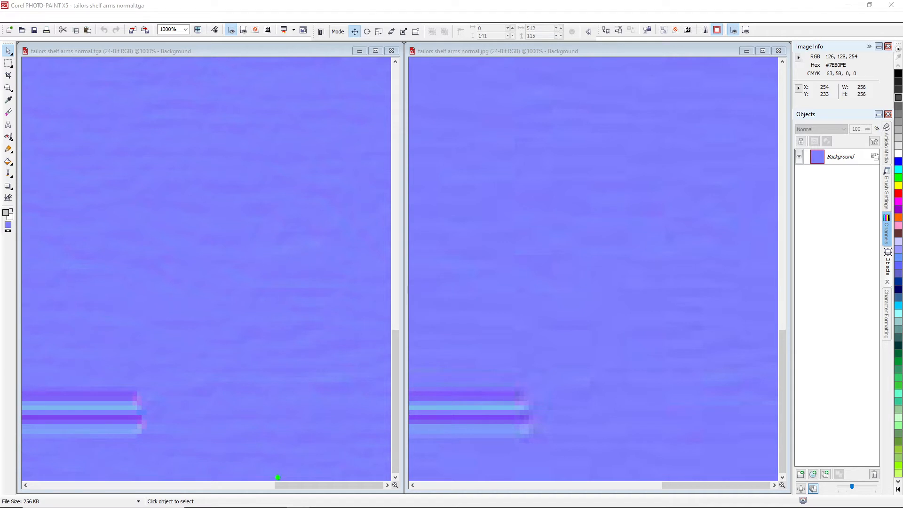
Step: Outline a grid of large square blocks in green over the TGA's grain
mouse_move(269, 477)
left_mouse_down()
mouse_move(269, 328)
mouse_move(419, 327)
left_mouse_up()
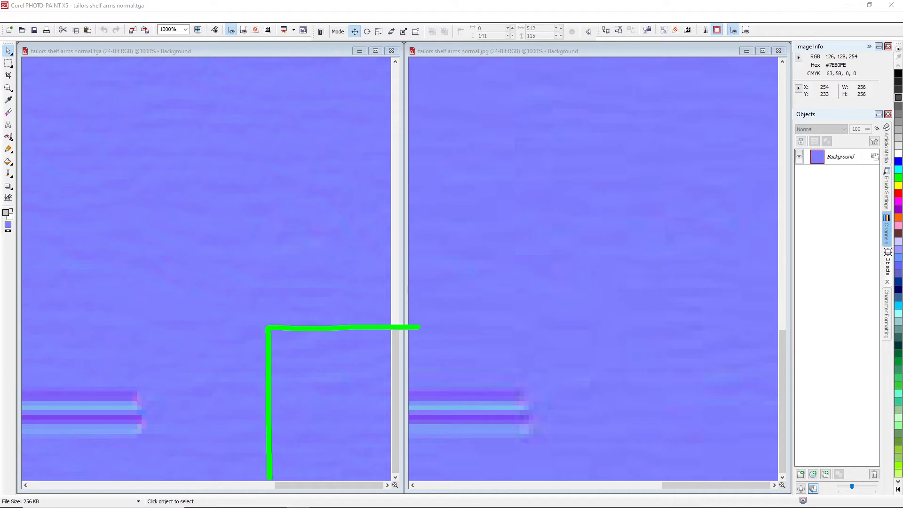
mouse_move(272, 325)
left_mouse_down()
mouse_move(281, 199)
mouse_move(379, 197)
left_mouse_up()
mouse_move(282, 198)
left_mouse_down()
mouse_move(353, 66)
mouse_move(390, 63)
mouse_move(163, 68)
mouse_move(146, 198)
mouse_move(282, 202)
left_mouse_up()
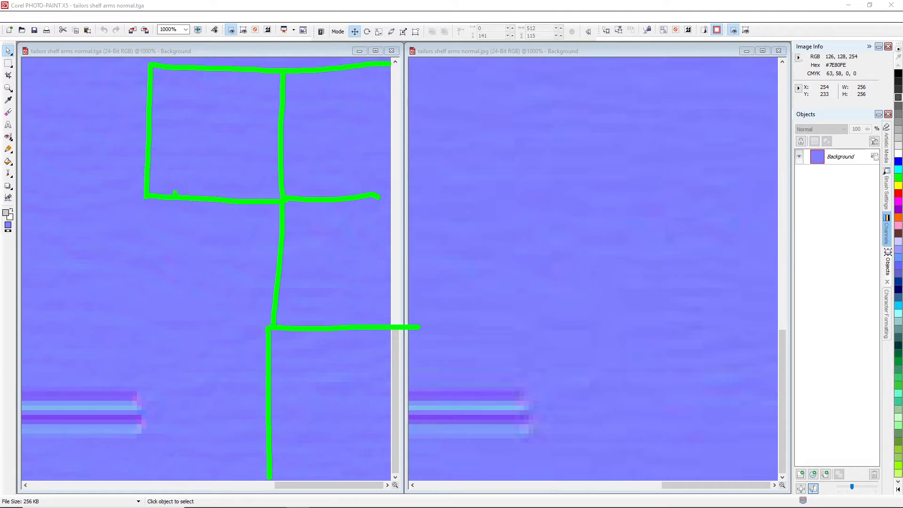
left_click_drag(143, 198, 144, 336)
left_click_drag(143, 336, 278, 337)
left_click_drag(141, 345, 150, 483)
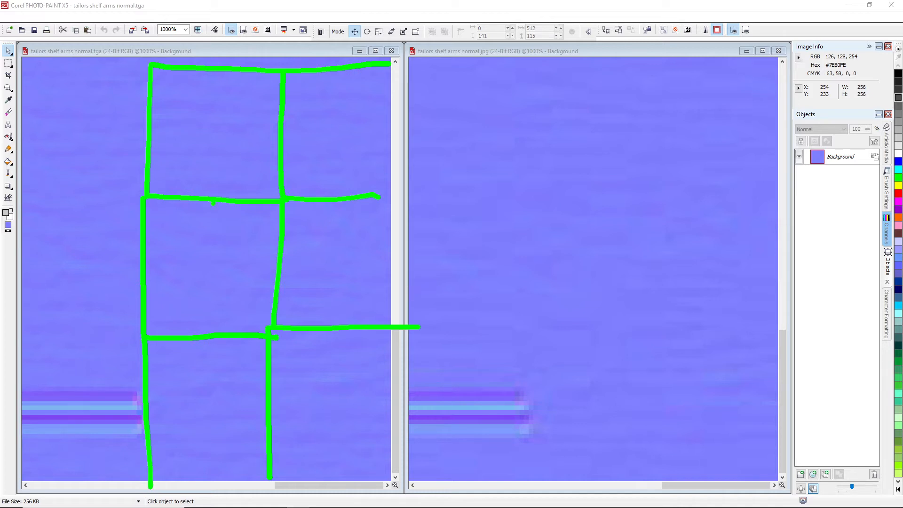
Step: Divide several of the TGA's green blocks into quarters and write 4 and 2 beside the upper block
left_click_drag(213, 204, 213, 333)
left_click_drag(146, 266, 394, 276)
left_click_drag(341, 204, 344, 329)
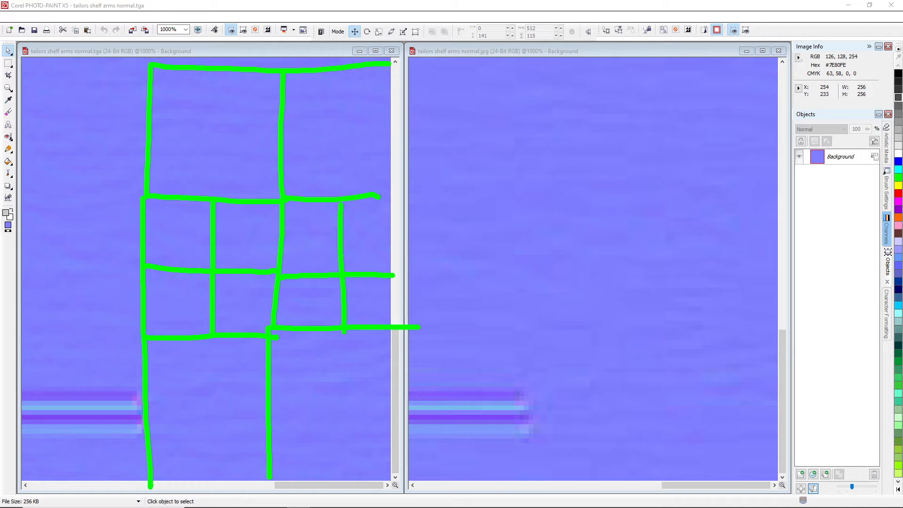
left_click_drag(151, 125, 278, 130)
left_click_drag(215, 70, 215, 197)
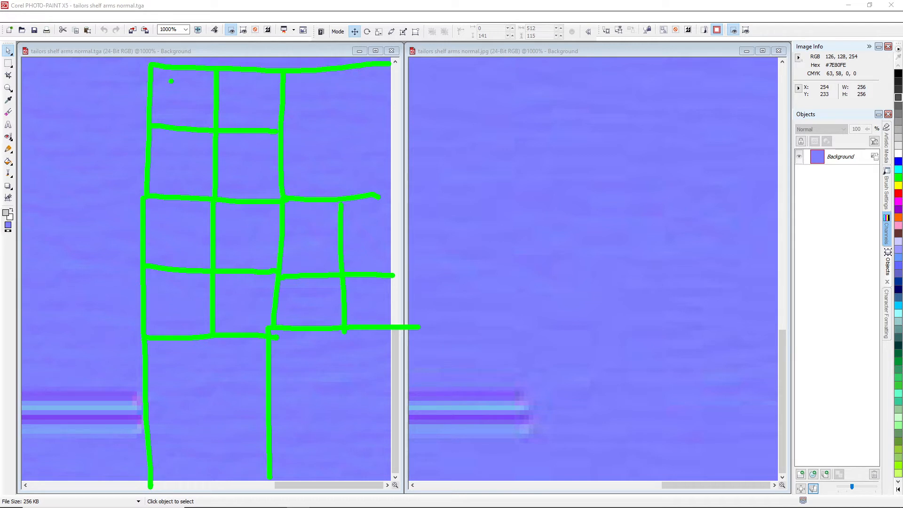
mouse_move(135, 80)
left_mouse_down()
mouse_move(119, 96)
mouse_move(148, 97)
mouse_move(136, 114)
left_mouse_up()
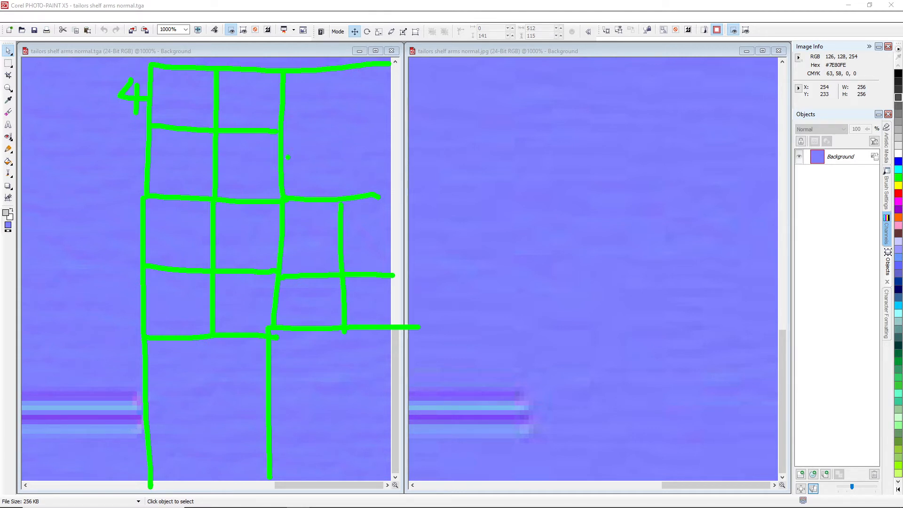
mouse_move(286, 156)
left_mouse_down()
mouse_move(309, 179)
mouse_move(293, 168)
left_mouse_up()
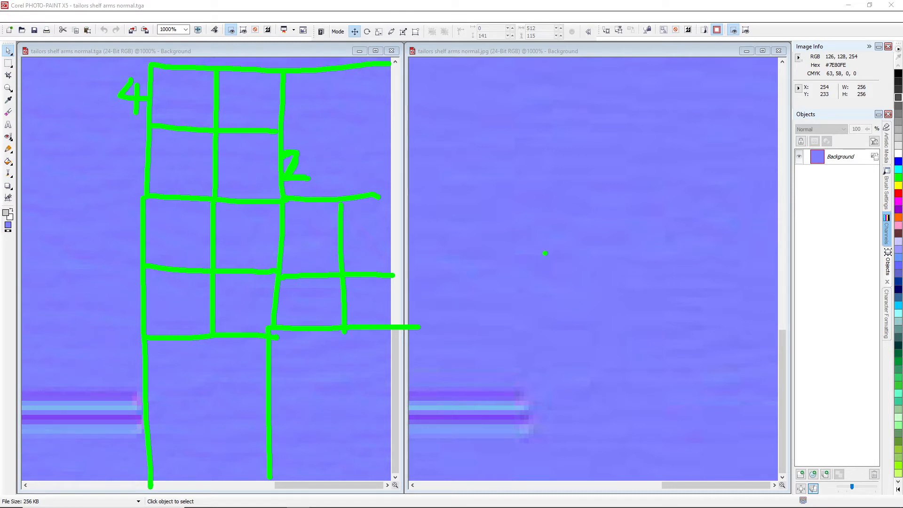
Step: Sketch a small split box over the JPG and two lines across a TGA block, and clear all markings
mouse_move(476, 103)
left_mouse_down()
mouse_move(512, 153)
mouse_move(518, 101)
mouse_move(476, 100)
mouse_move(524, 132)
left_mouse_up()
left_click(484, 132)
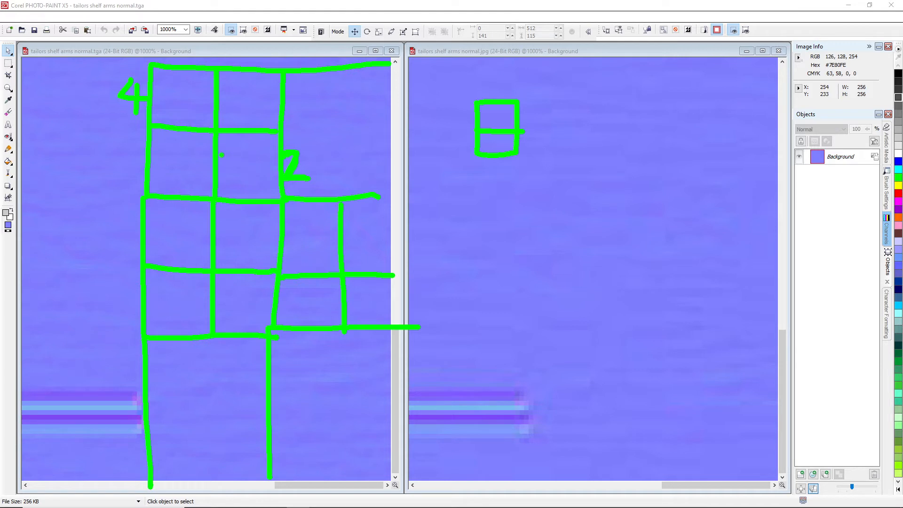
left_click_drag(220, 155, 276, 155)
left_click_drag(220, 178, 275, 177)
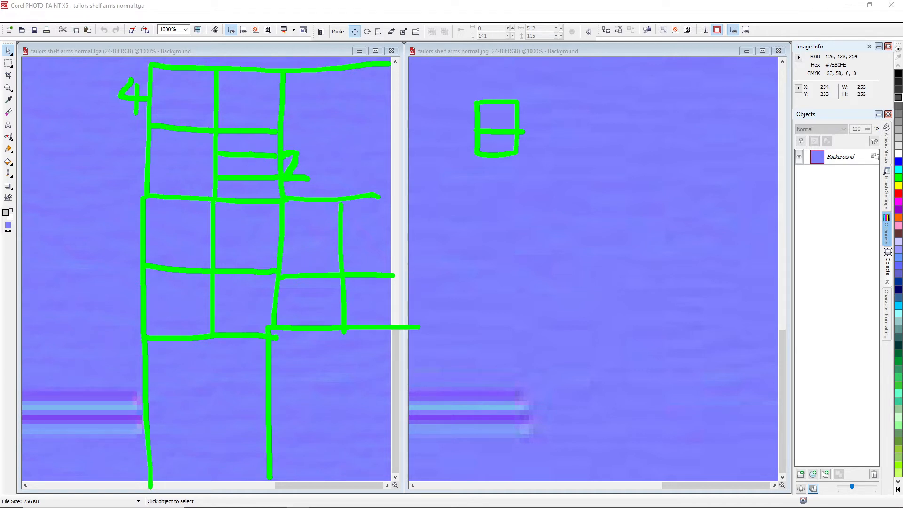
key("Escape")
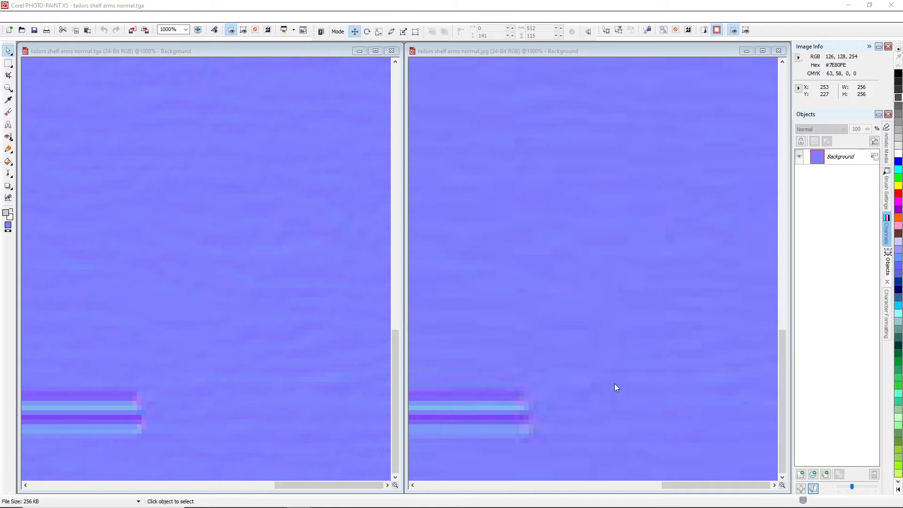
Step: Draw four narrow upright green rectangles, each with a centre line, over the upper part of the JPG
key("ctrl+2")
mouse_move(544, 81)
left_mouse_down()
mouse_move(541, 164)
mouse_move(562, 174)
mouse_move(565, 79)
left_mouse_up()
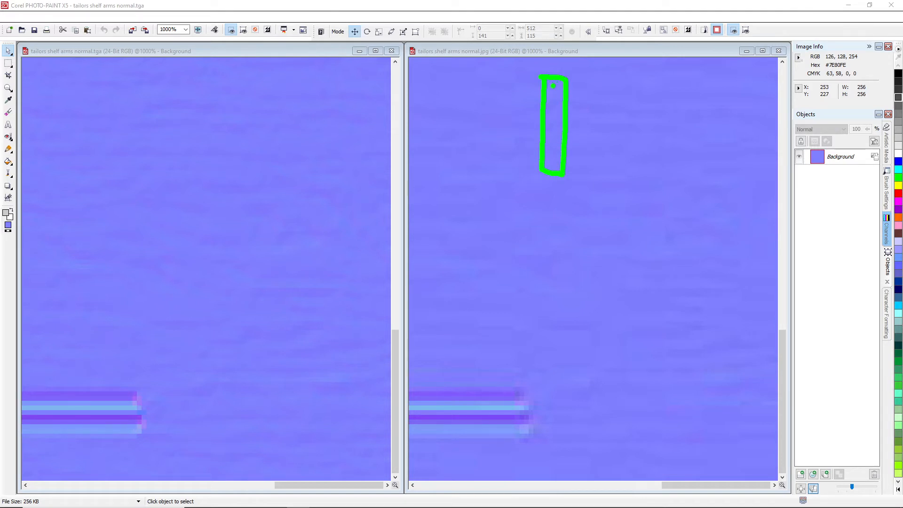
left_click_drag(553, 85, 555, 154)
mouse_move(586, 90)
left_mouse_down()
mouse_move(578, 165)
mouse_move(606, 149)
mouse_move(581, 79)
mouse_move(618, 106)
mouse_move(615, 174)
mouse_move(641, 179)
mouse_move(638, 90)
mouse_move(627, 165)
left_mouse_up()
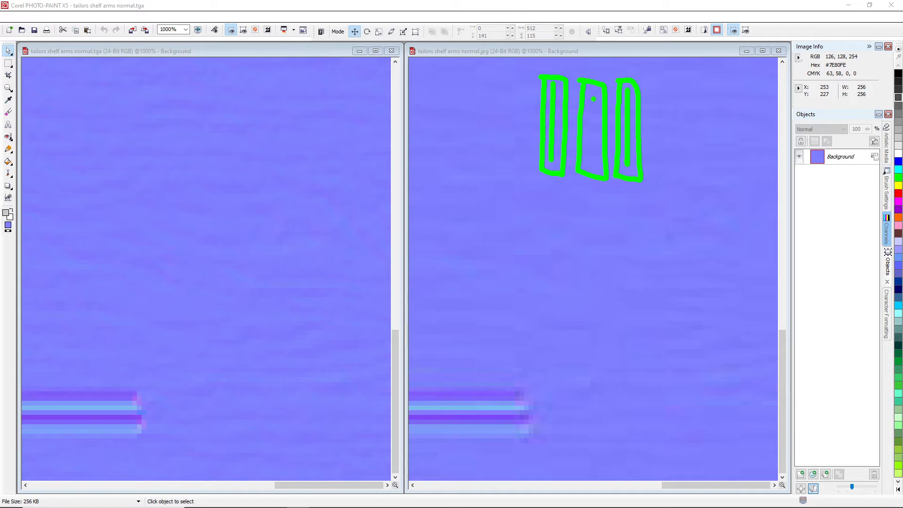
left_click_drag(594, 99, 594, 160)
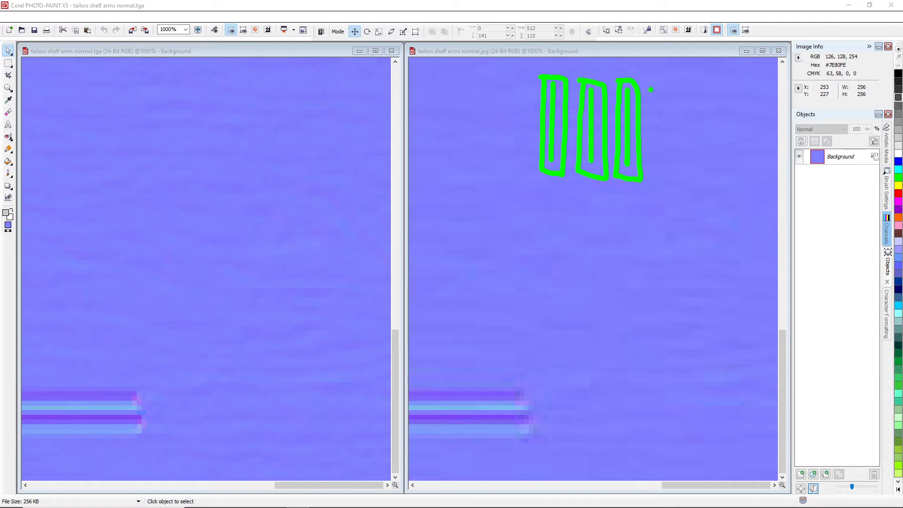
mouse_move(650, 90)
left_mouse_down()
mouse_move(660, 186)
mouse_move(677, 108)
mouse_move(651, 86)
mouse_move(658, 172)
left_mouse_up()
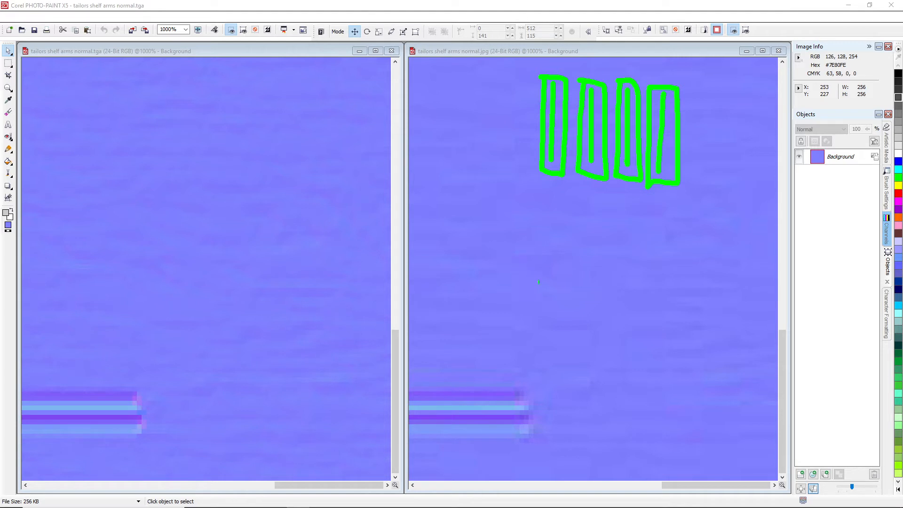
Step: Add five vertical green strokes and a box around the stripe ends in the JPG, and clear the markings
left_click_drag(548, 237, 550, 309)
left_click_drag(591, 229, 590, 337)
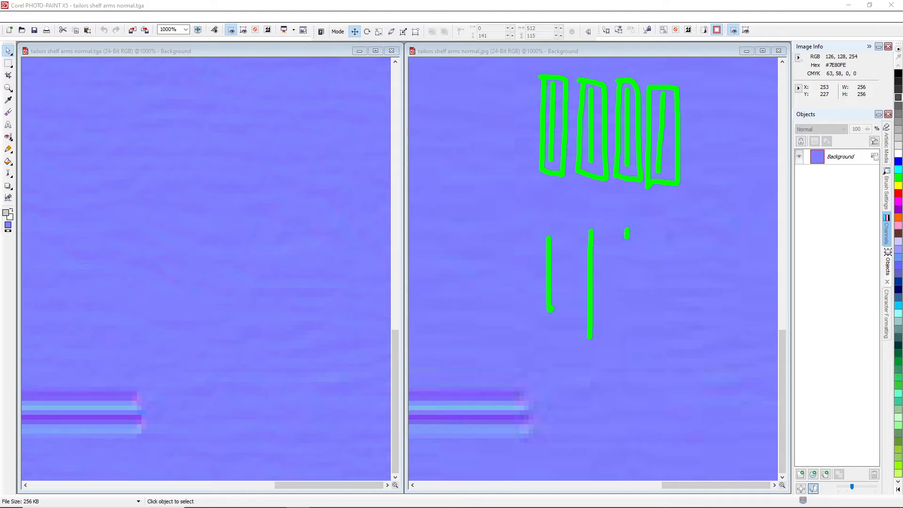
left_click_drag(627, 235, 623, 330)
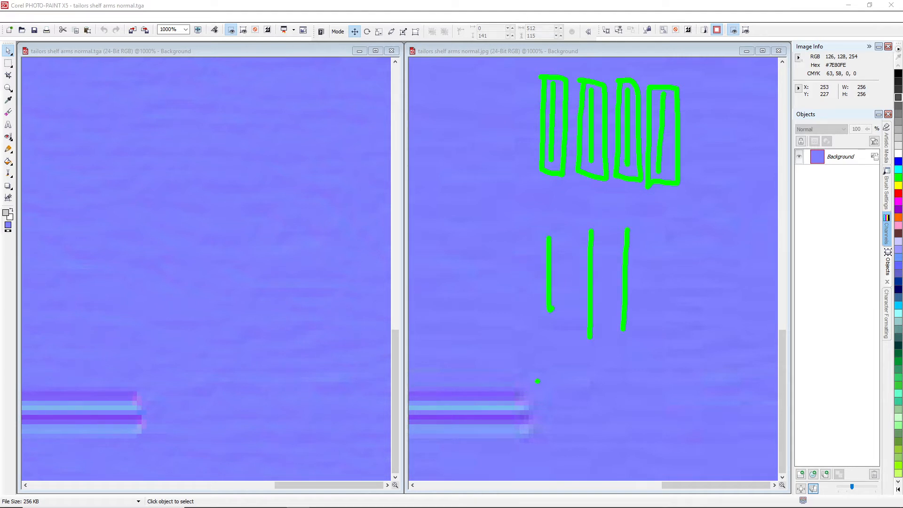
mouse_move(538, 381)
left_mouse_down()
mouse_move(543, 445)
mouse_move(398, 452)
left_mouse_up()
left_click_drag(408, 379, 525, 383)
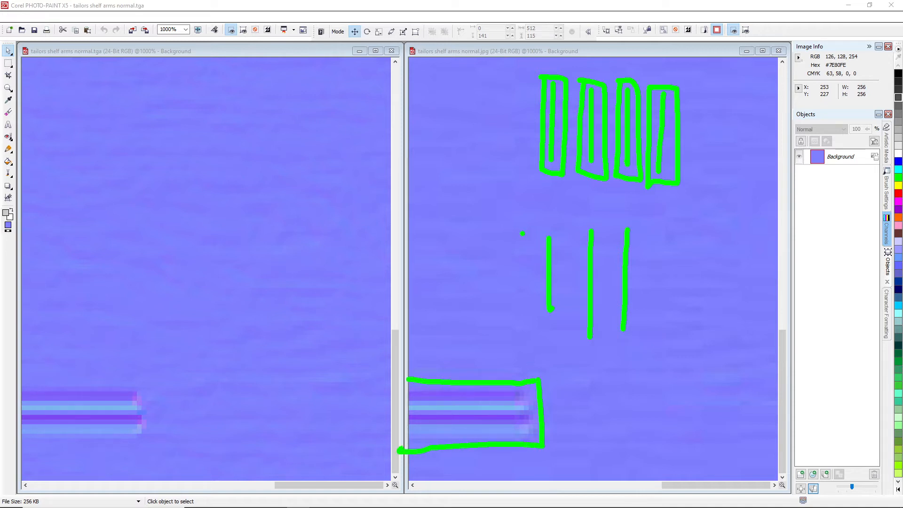
left_click_drag(477, 257, 475, 323)
left_click_drag(516, 243, 513, 324)
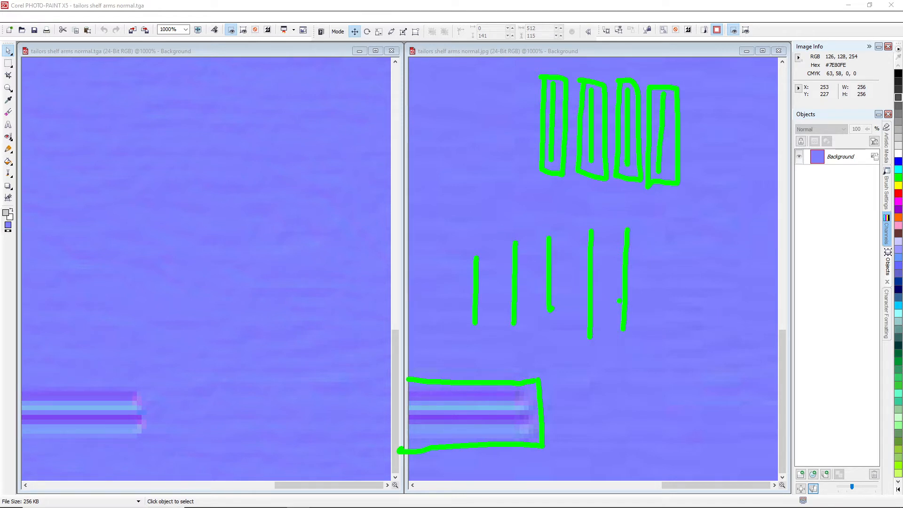
key("Escape")
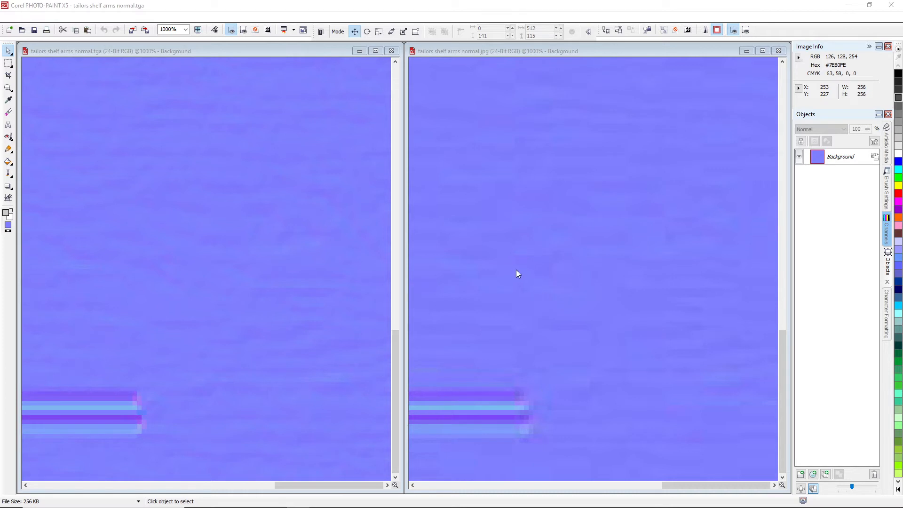
Step: Inspect the JPG's grain at 1600%, zoom it back to 800%, and switch to IMVU Studio
scroll(545, 284, "up", 3)
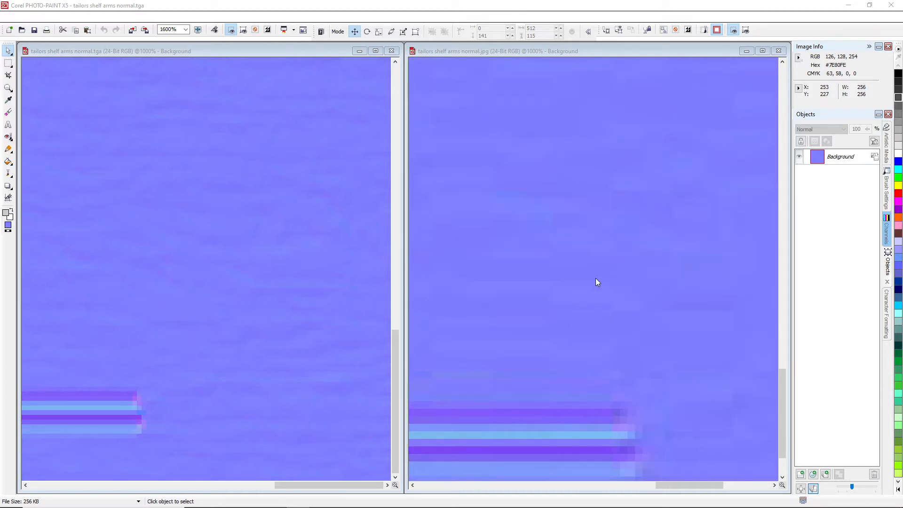
scroll(595, 278, "down", 2)
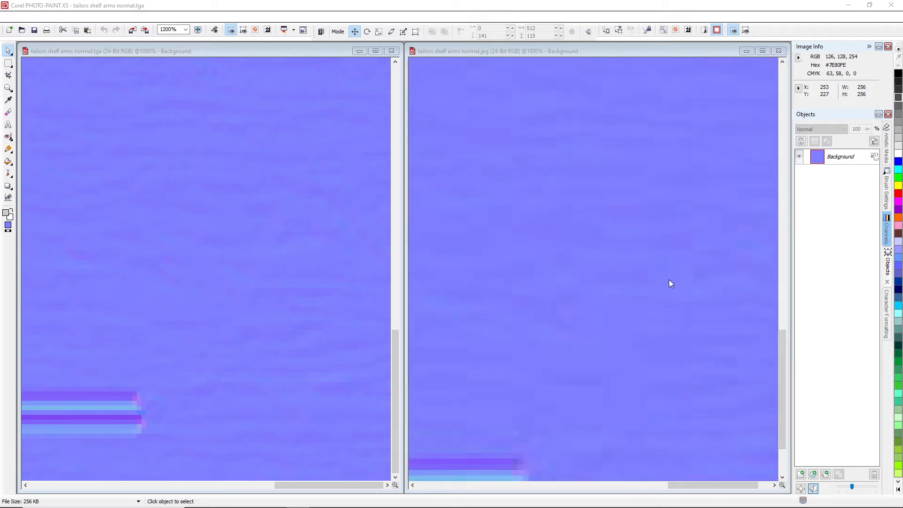
scroll(668, 280, "down", 1)
scroll(665, 280, "down", 1)
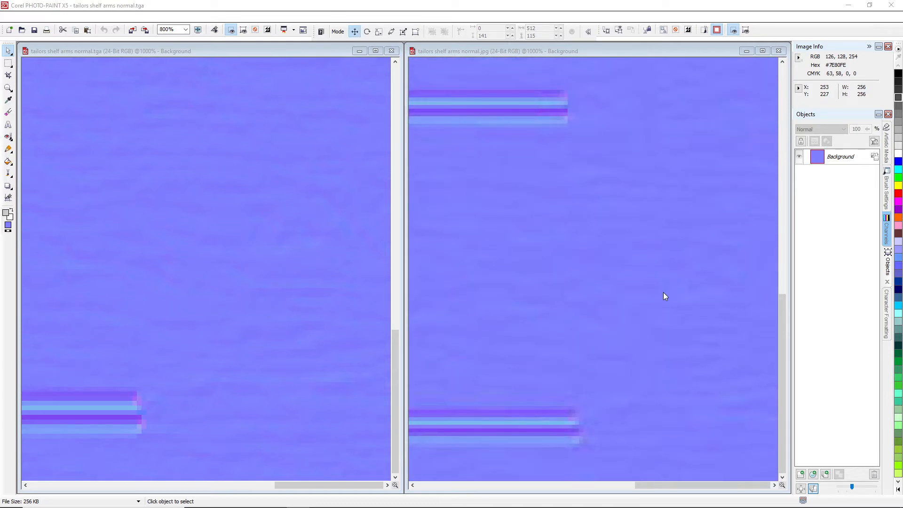
left_click(786, 491)
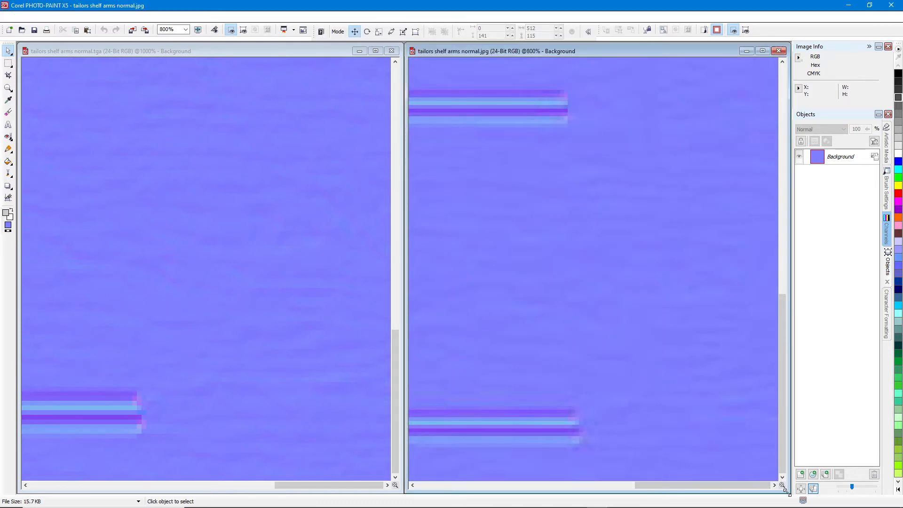
left_click(643, 498)
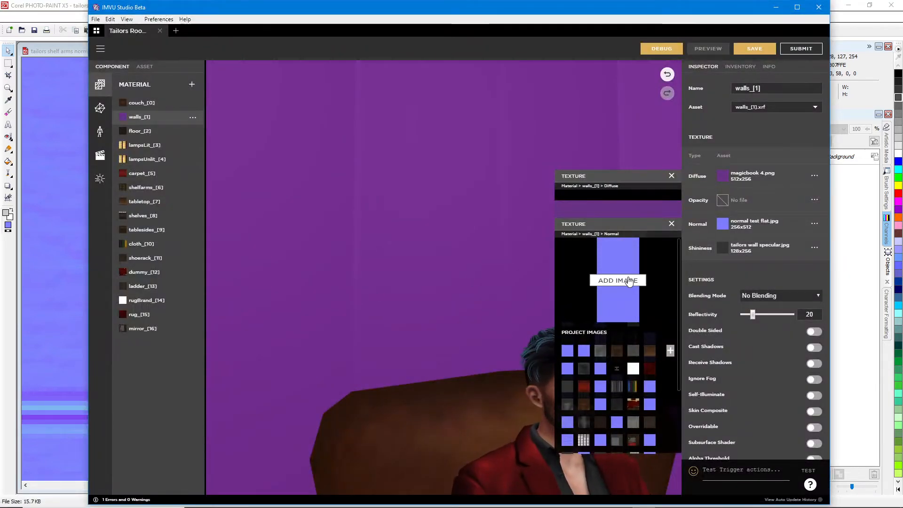
Step: Replace the walls' normal texture with tailors shelf arms normal.jpg and unassign their shininess texture
left_click(620, 278)
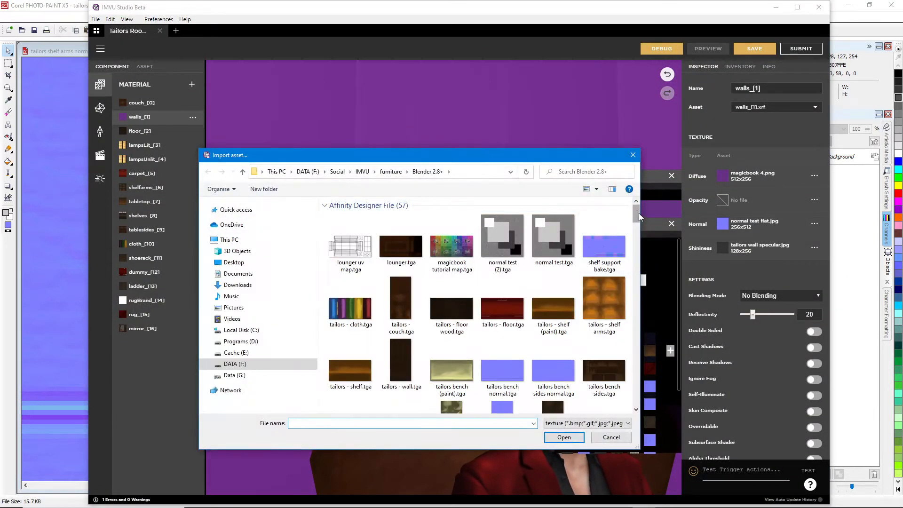
left_click_drag(638, 251, 632, 314)
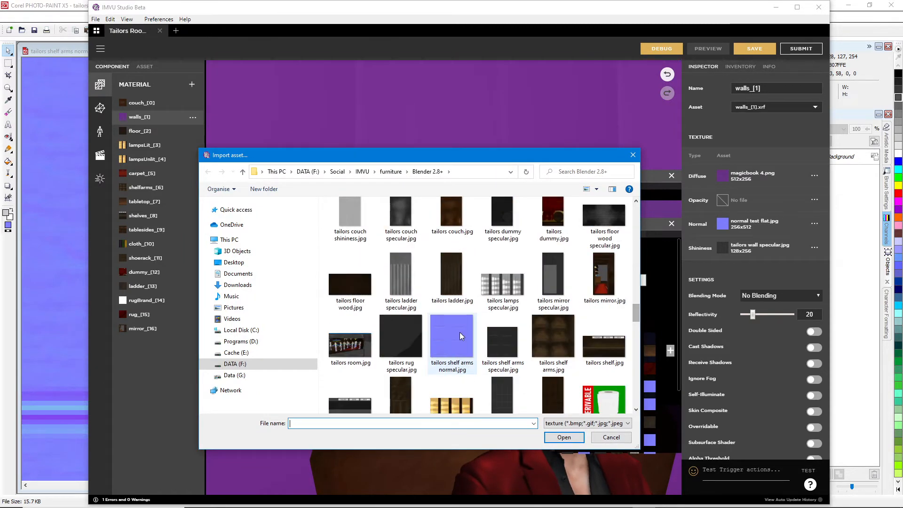
left_click(452, 337)
left_click(564, 437)
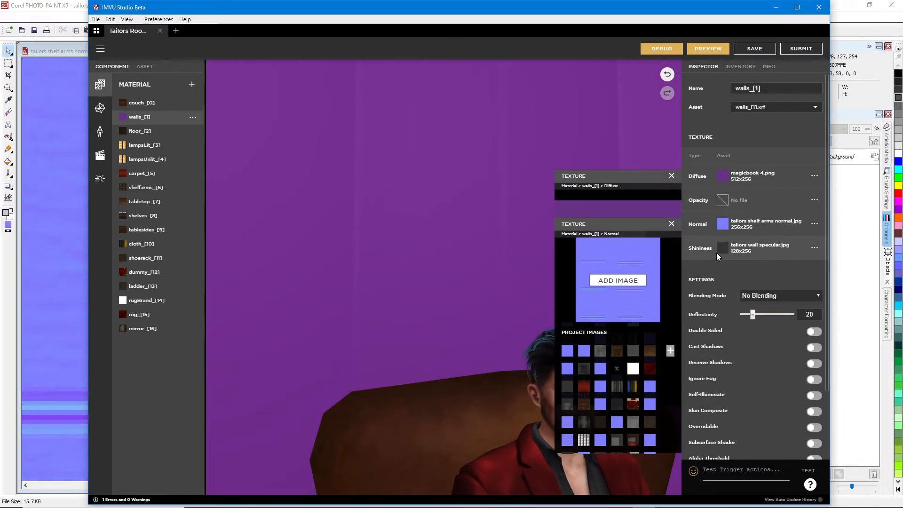
left_click(815, 250)
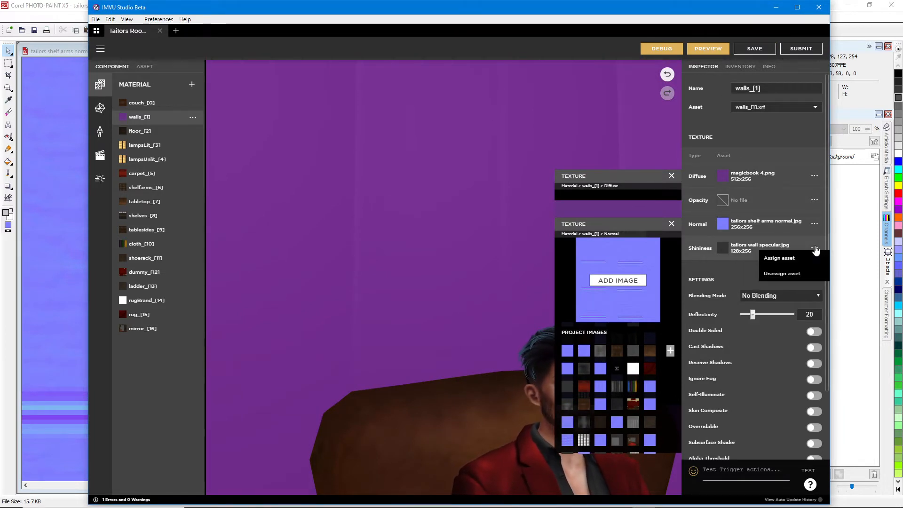
left_click(788, 271)
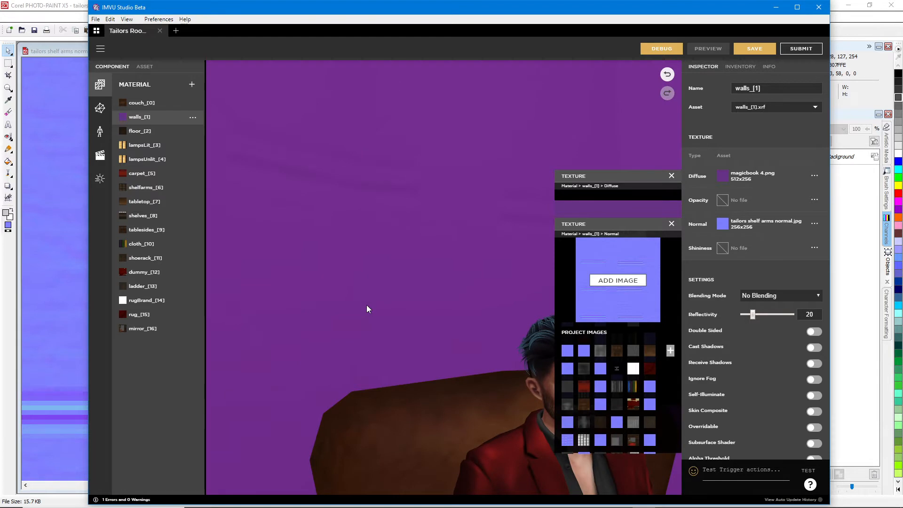
Step: Reframe the wall behind the seated avatar, mark two spots on it with the annotation pen, and clear the markings
left_click_drag(367, 305, 415, 272)
key("ctrl+2")
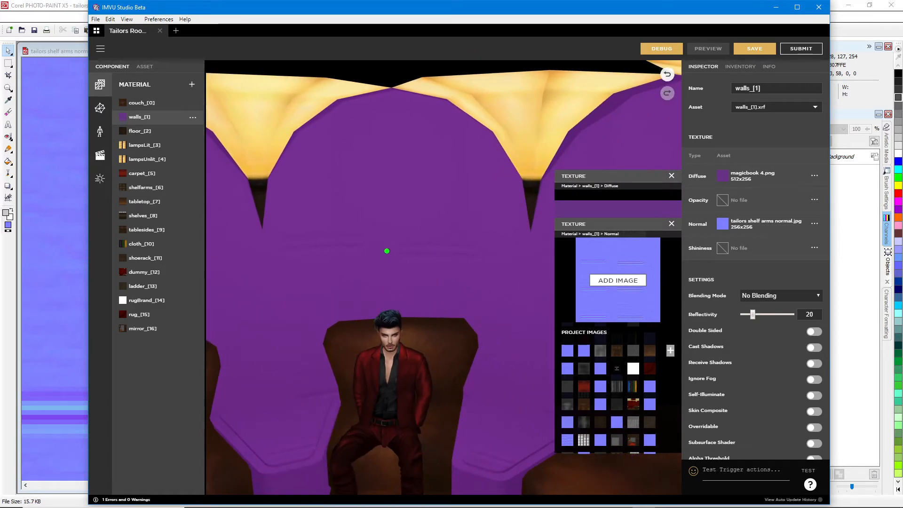
mouse_move(389, 236)
left_mouse_down()
mouse_move(401, 268)
mouse_move(489, 233)
mouse_move(404, 230)
left_mouse_up()
mouse_move(280, 225)
left_mouse_down()
mouse_move(272, 260)
mouse_move(373, 221)
mouse_move(291, 220)
left_mouse_up()
key("Escape")
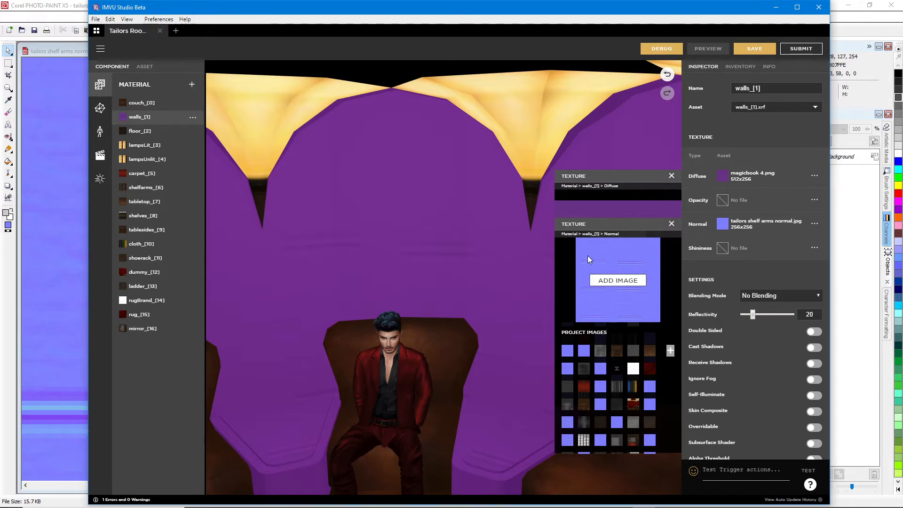
Step: Replace the walls' diffuse texture with magicbook 5.png and examine the wall above the couch
left_click(634, 179)
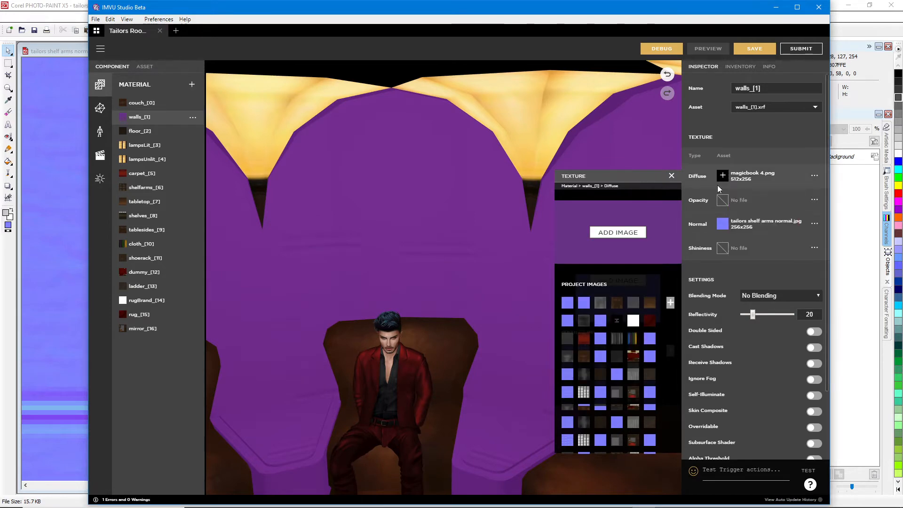
left_click(618, 233)
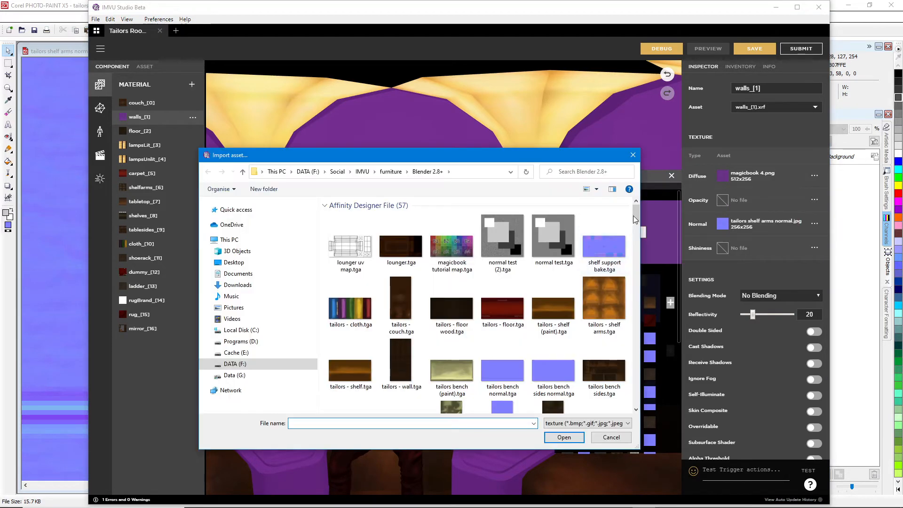
left_click_drag(633, 216, 632, 351)
left_click(499, 289)
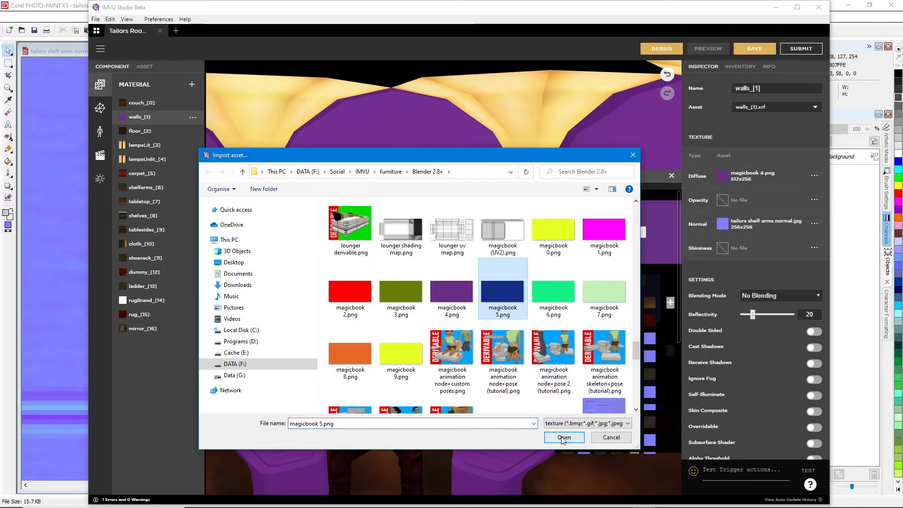
double_click(501, 292)
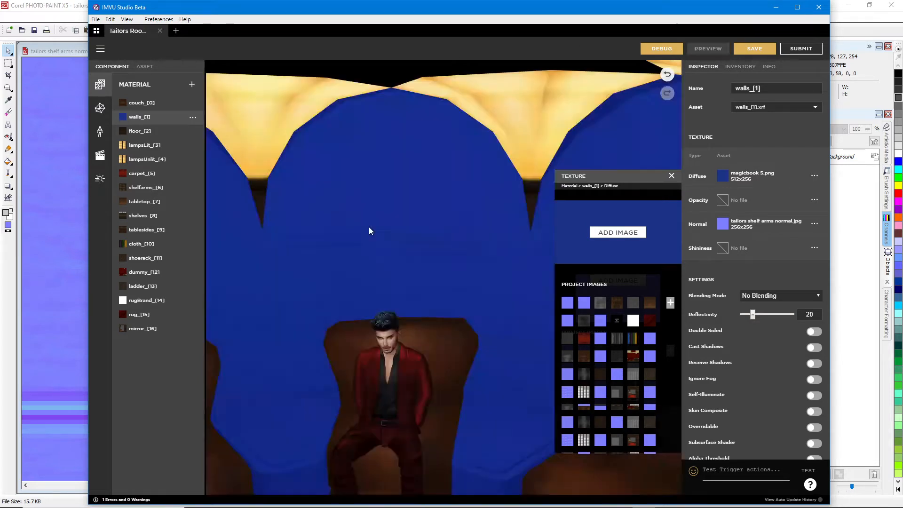
scroll(375, 280, "up", 6)
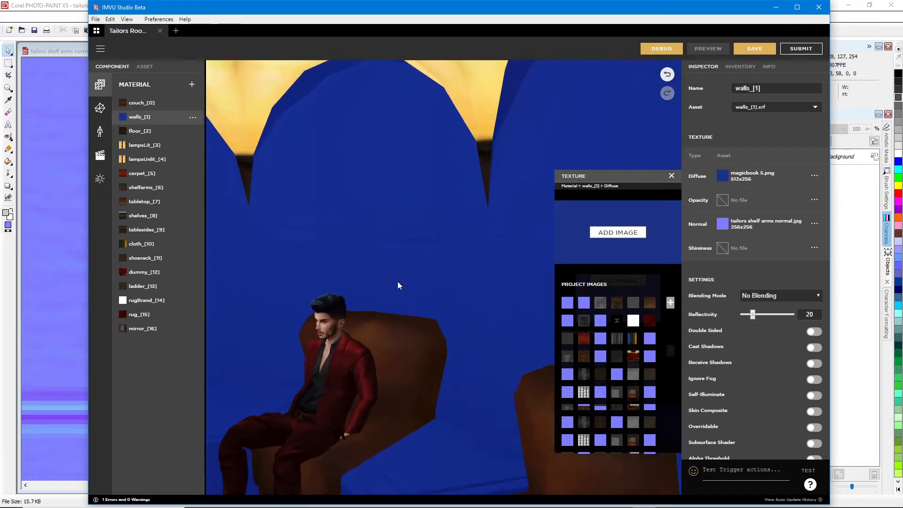
left_click_drag(398, 266, 385, 329)
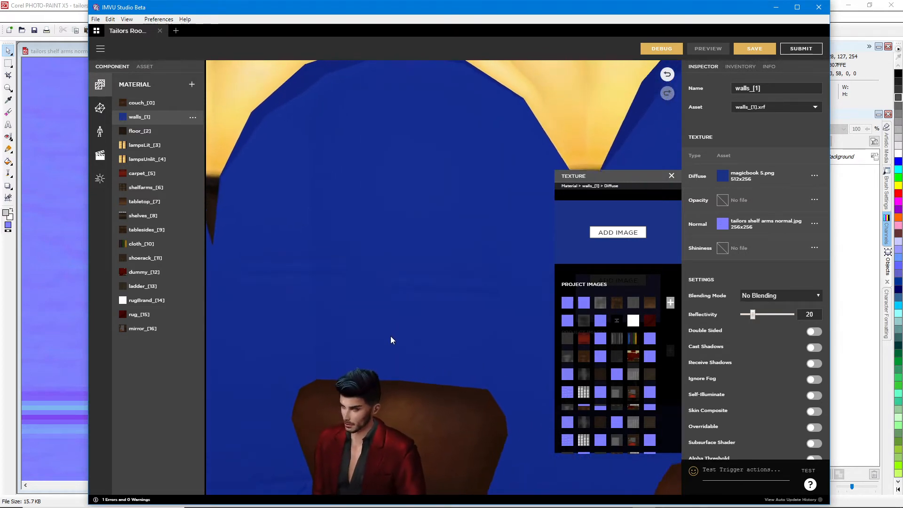
Step: Replace the walls' diffuse texture with magicbook 7.png and inspect the dents from several angles and distances
left_click(633, 231)
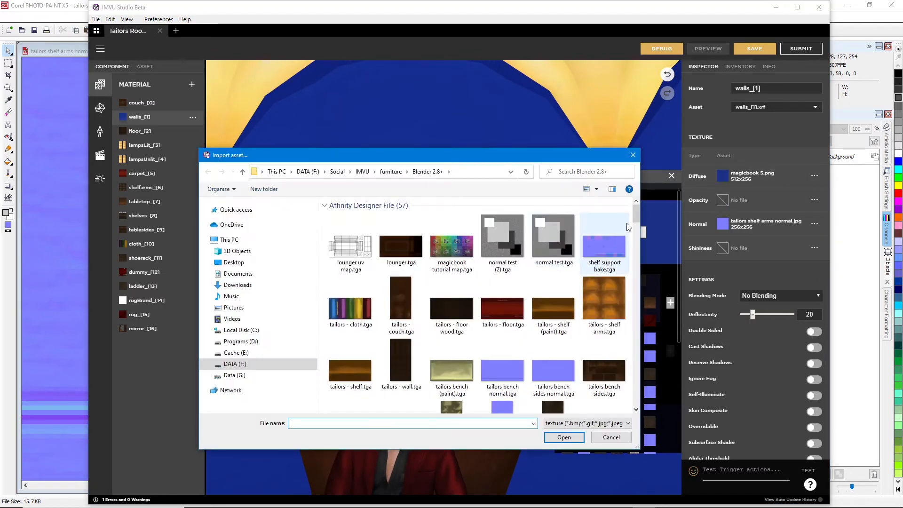
left_click_drag(636, 214, 635, 353)
left_click(612, 291)
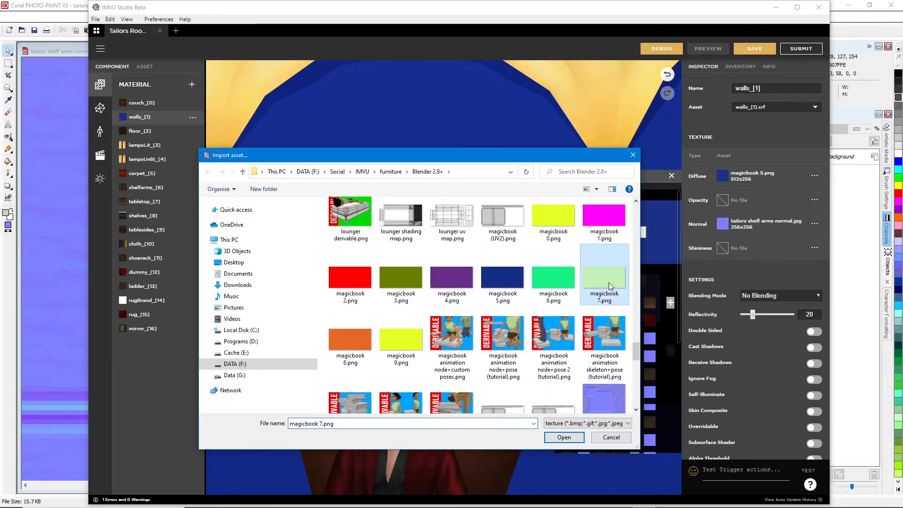
left_click(563, 437)
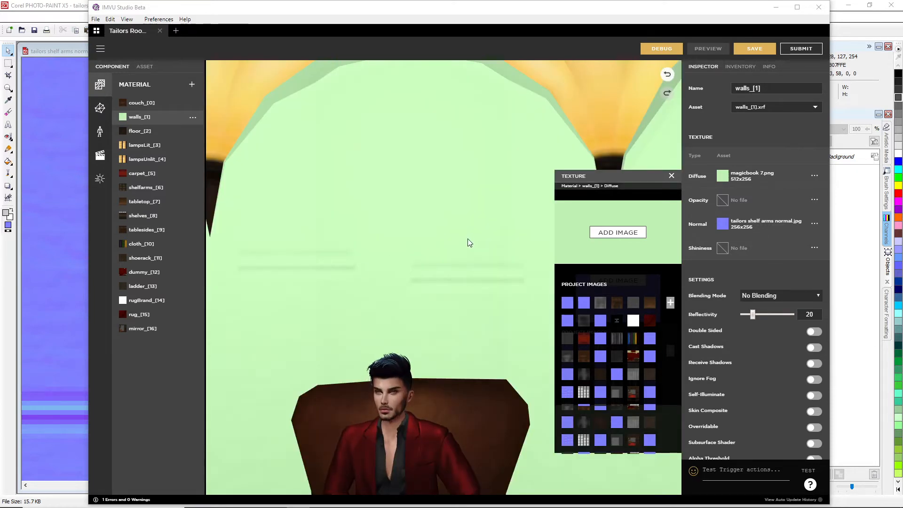
left_click_drag(468, 239, 401, 263)
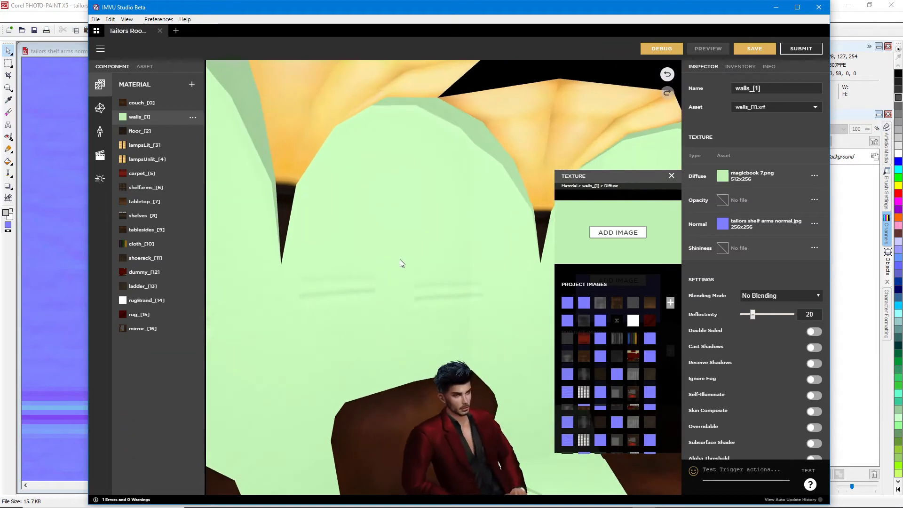
scroll(400, 262, "up", 4)
scroll(401, 262, "down", 9)
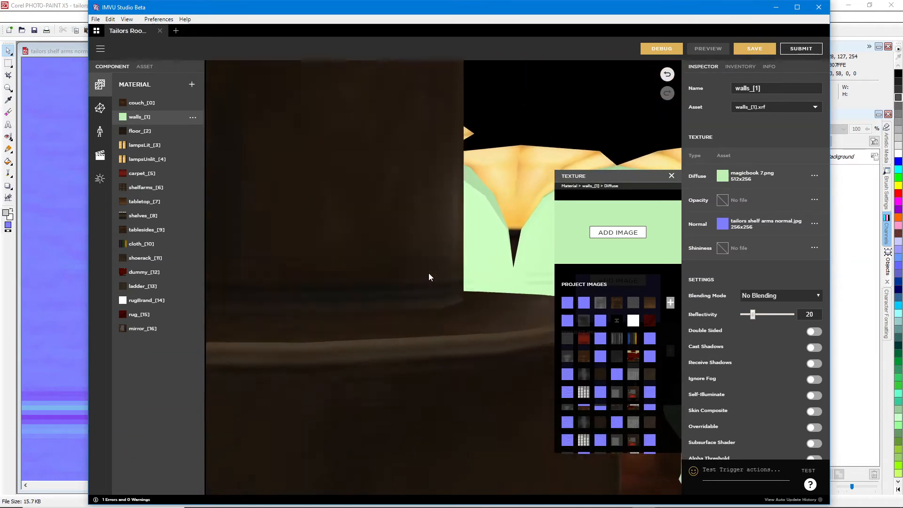
scroll(426, 271, "up", 6)
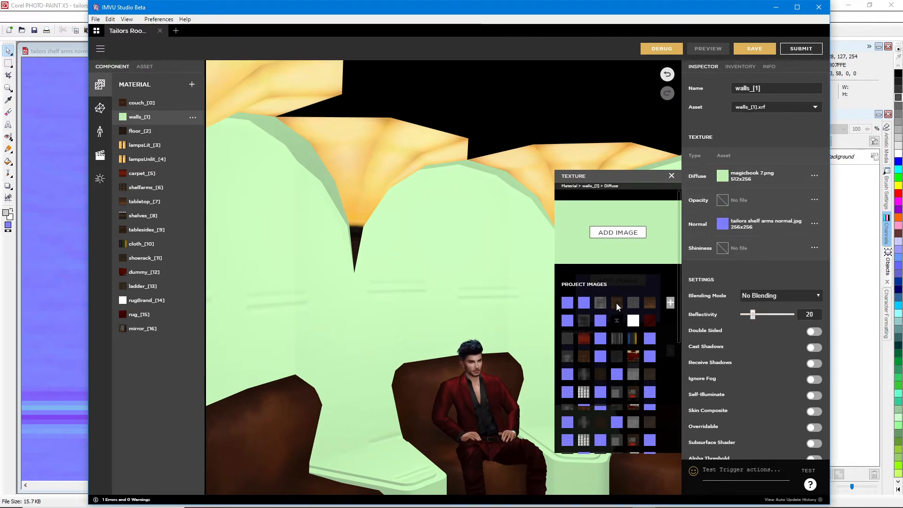
Step: Set the walls' diffuse texture back to magicbook 4.png and refresh the room preview
left_click(615, 235)
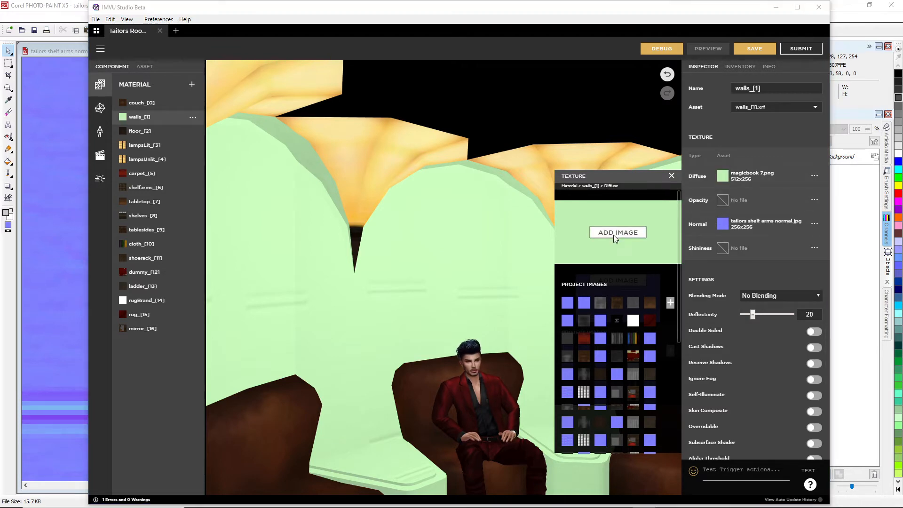
left_click_drag(636, 213, 621, 354)
left_click(400, 284)
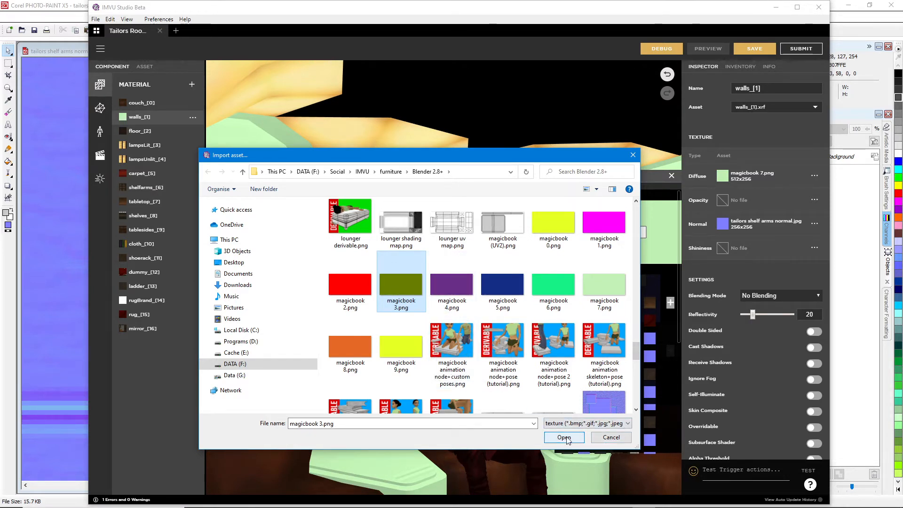
left_click(451, 288)
left_click(565, 437)
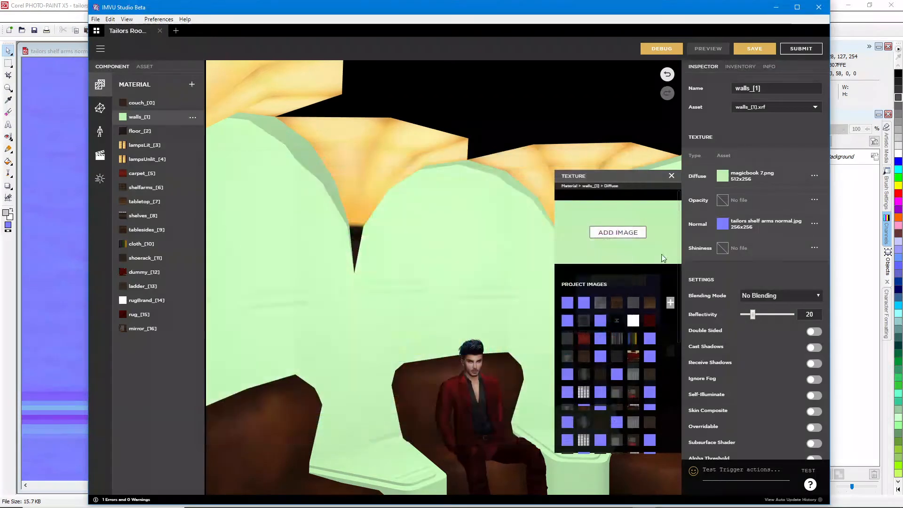
left_click(507, 300)
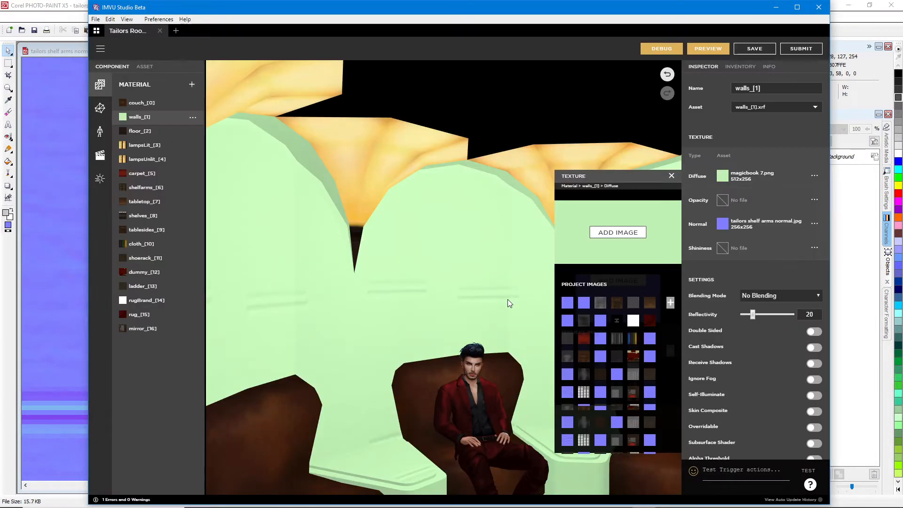
left_click(702, 51)
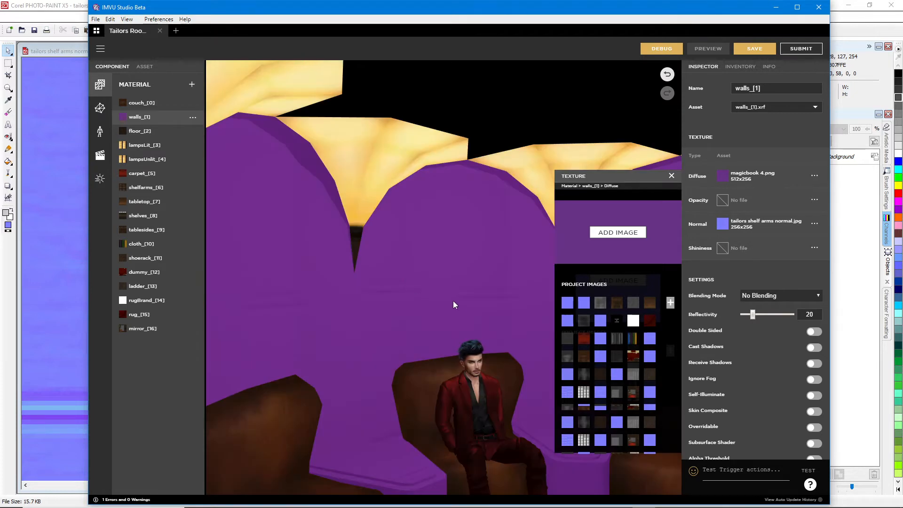
Step: Examine the purple wall's surface close up and at an angle from farther back
left_click_drag(357, 292, 437, 308)
scroll(443, 303, "up", 5)
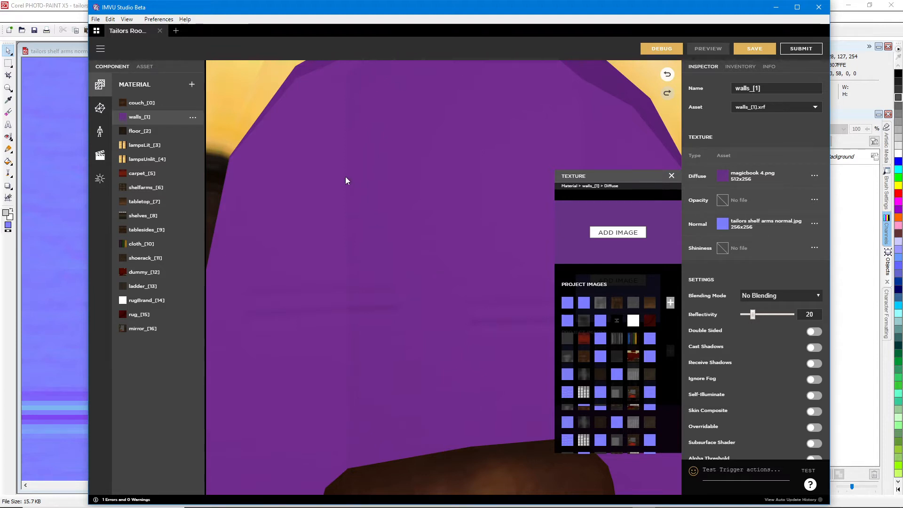
left_click_drag(430, 322, 458, 331)
scroll(458, 331, "down", 3)
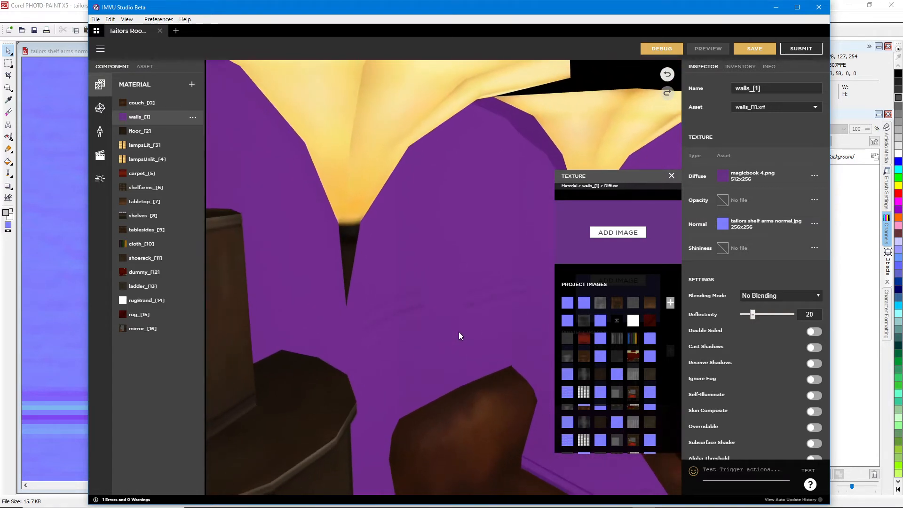
Step: Switch to Corel PHOTO-PAINT and zoom the TGA and JPG shelf arms normal maps out to 200% for comparison
left_click(74, 52)
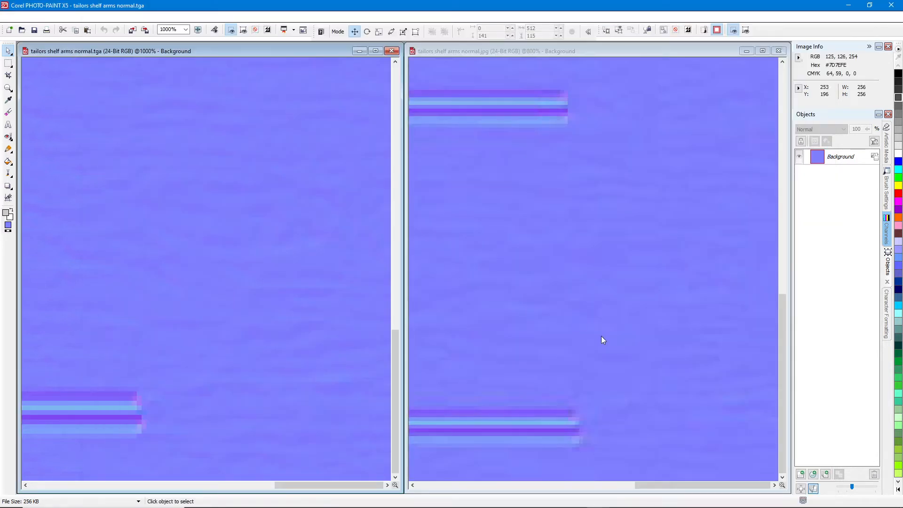
scroll(605, 338, "down", 2)
scroll(595, 317, "up", 1)
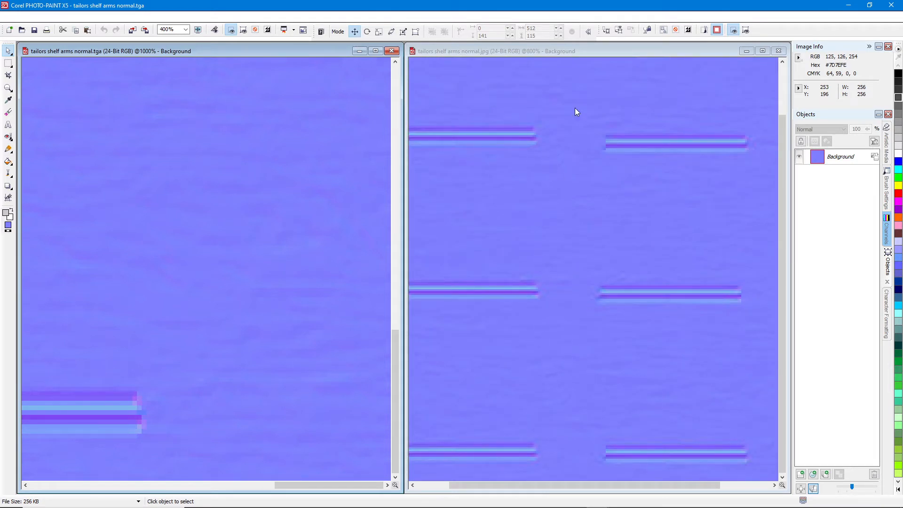
scroll(578, 353, "down", 2)
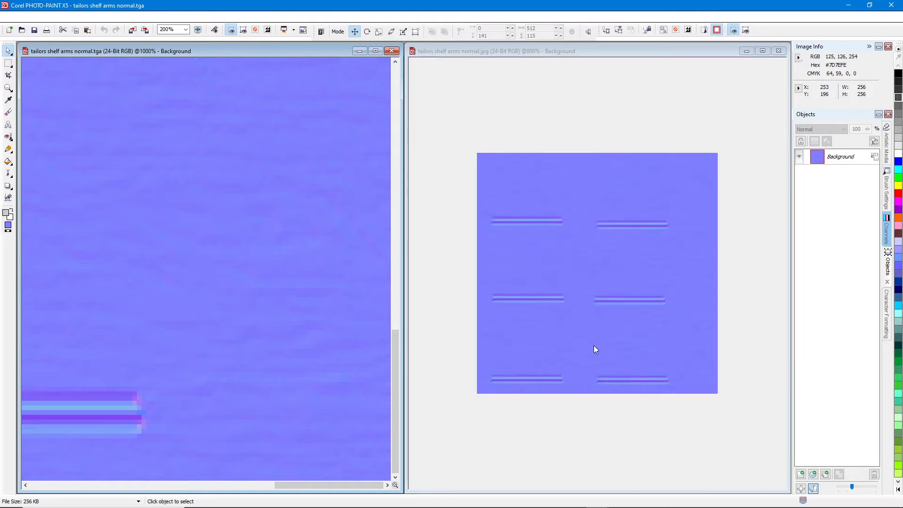
scroll(266, 209, "down", 3)
scroll(242, 295, "down", 1)
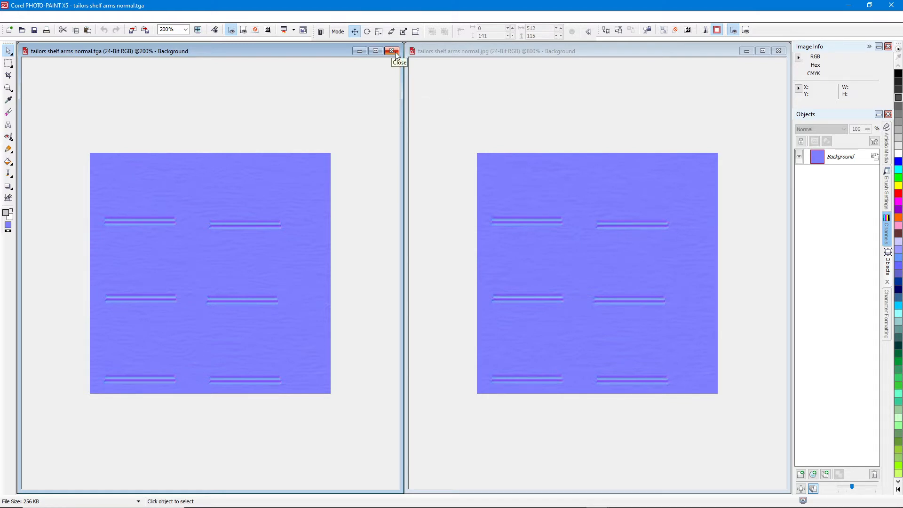
Step: Close both the JPG and TGA versions of the tailors shelf arms normal image
left_click(688, 49)
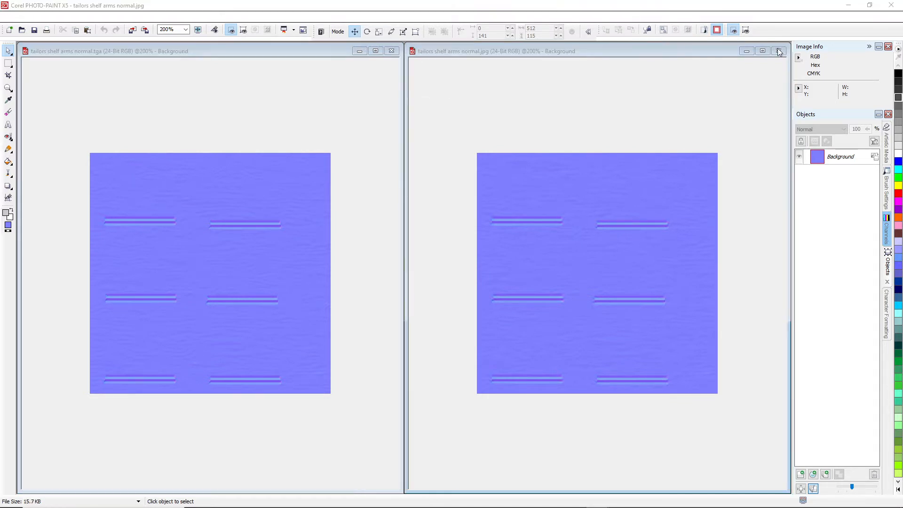
left_click(779, 51)
left_click(465, 279)
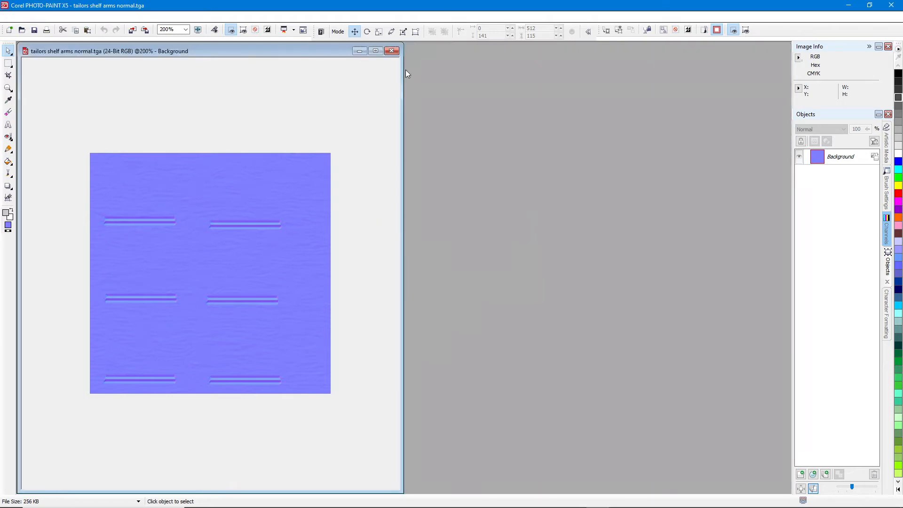
left_click(391, 52)
left_click(466, 278)
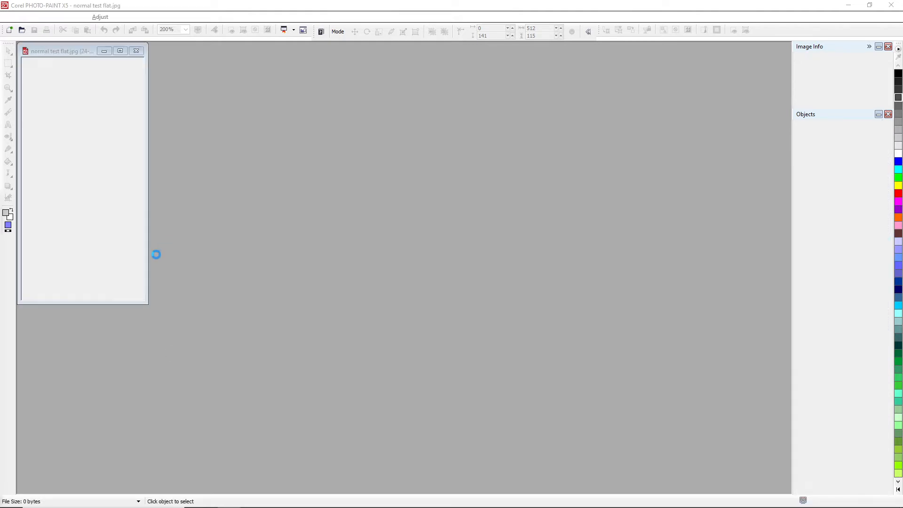
Step: Zoom in on normal test flat.jpg to 800% and examine its pixels
scroll(291, 289, "up", 1)
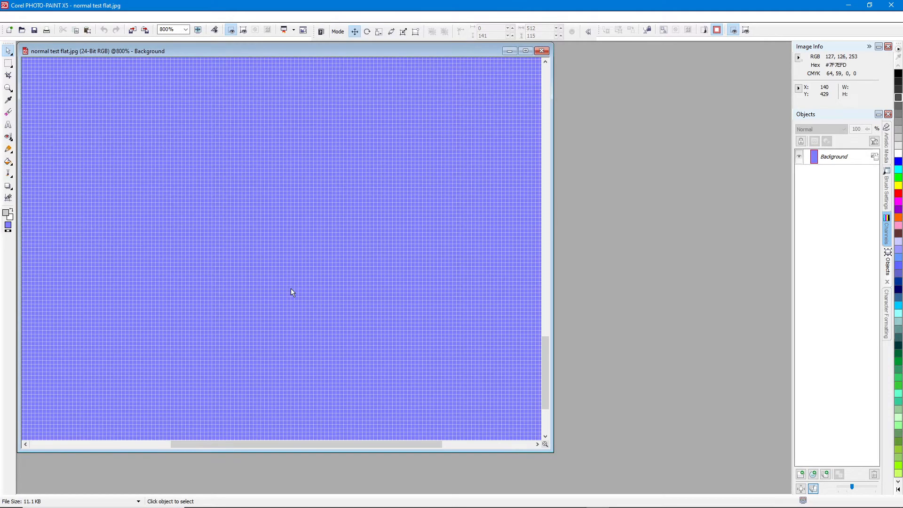
scroll(420, 350, "up", 1)
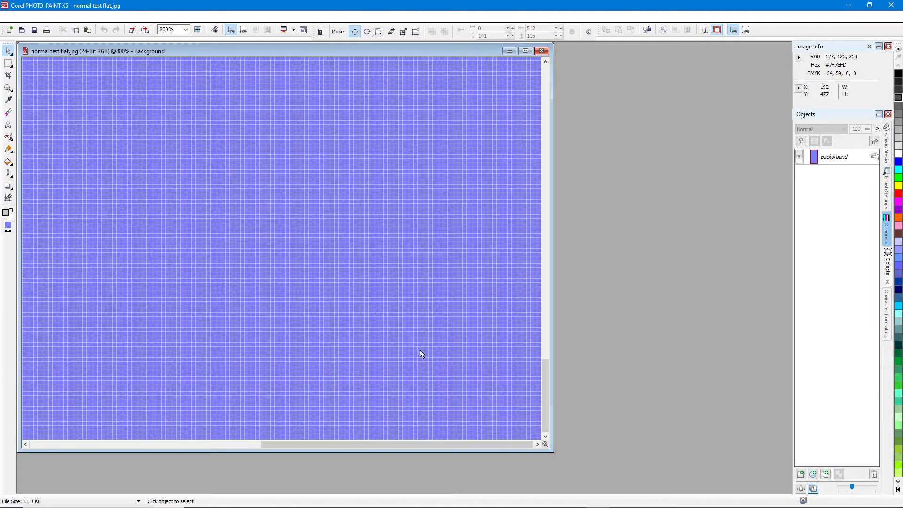
Step: Finish viewing normal test flat.jpg at 600% and close it without saving changes
scroll(421, 350, "down", 1)
left_click_drag(546, 370, 554, 137)
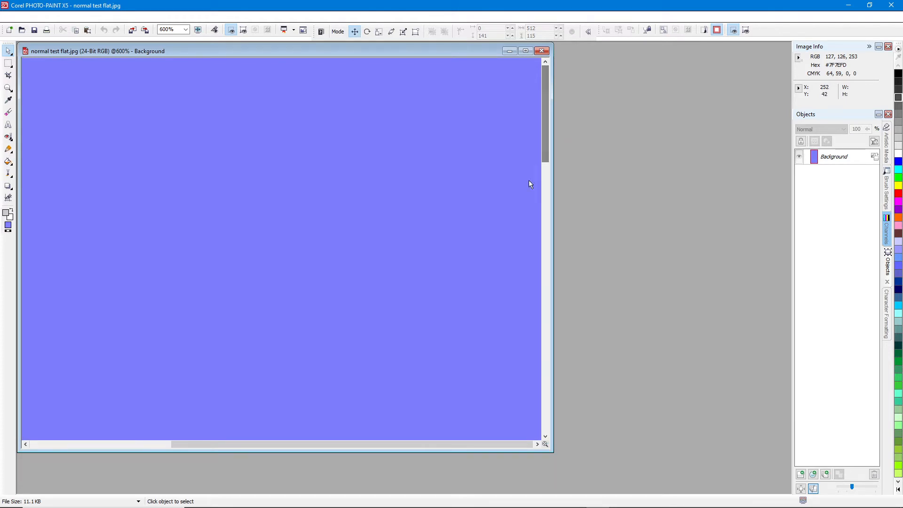
left_click(541, 50)
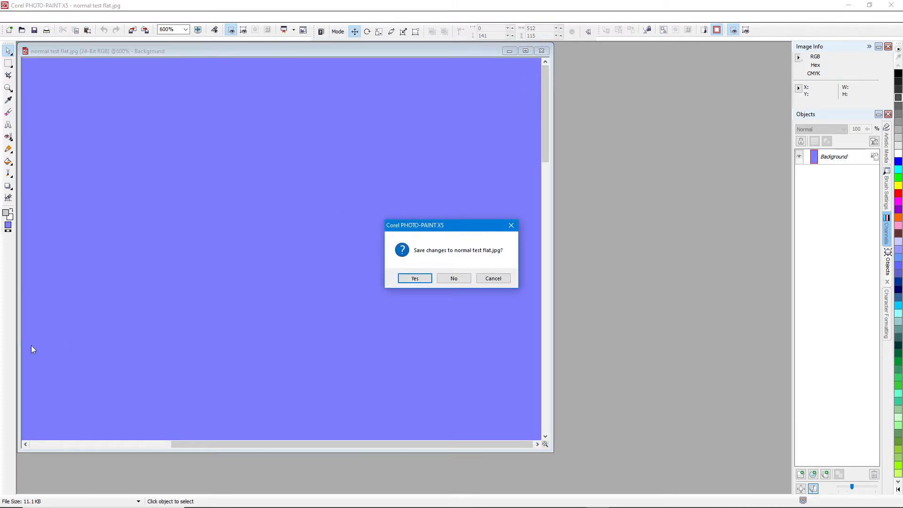
left_click(453, 277)
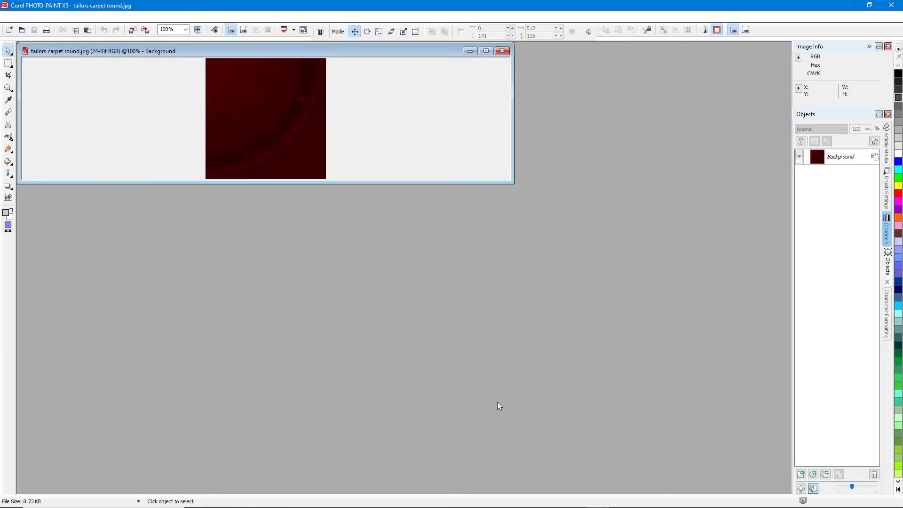
Step: Zoom in on tailors carpet round.jpg to 600% and examine the compression detail in its dark red areas
scroll(278, 288, "up", 5)
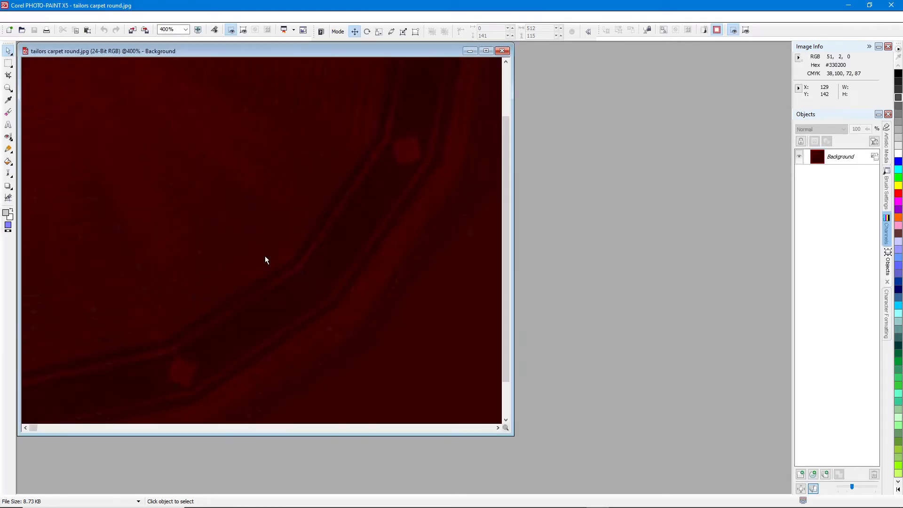
scroll(270, 273, "down", 1)
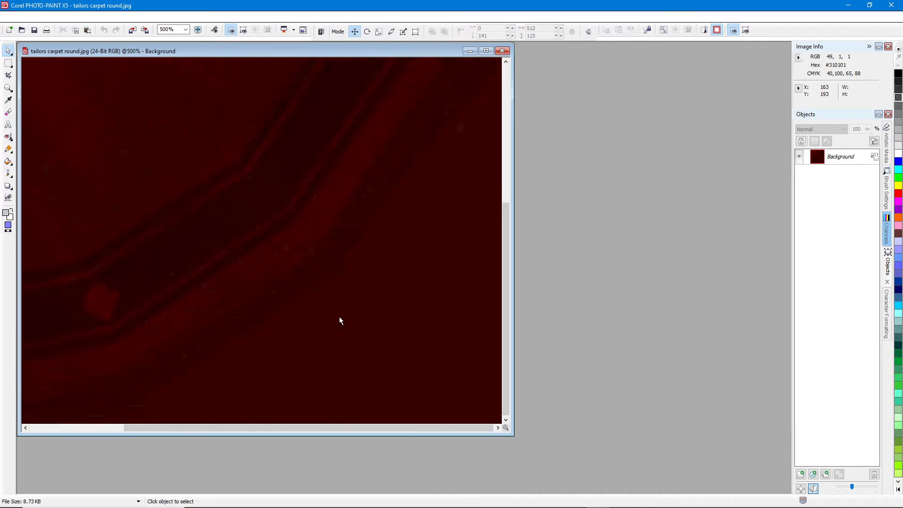
left_click_drag(506, 427, 502, 370)
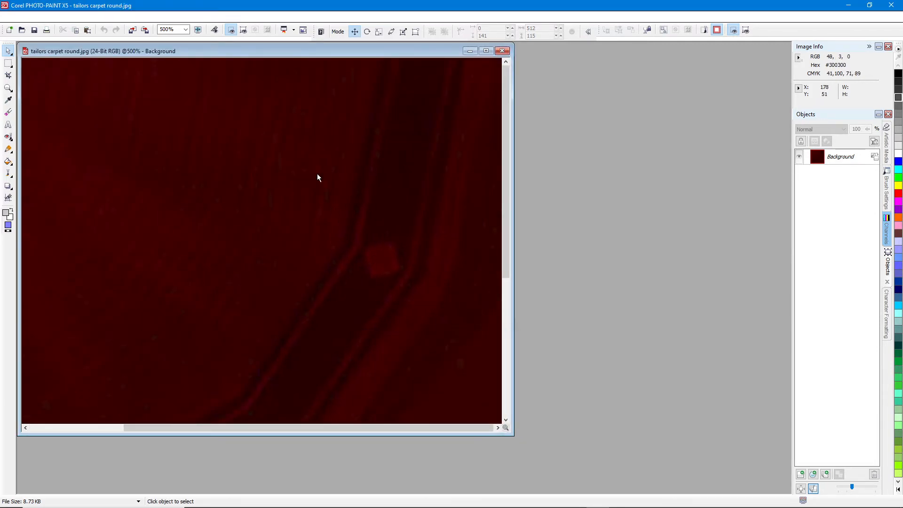
scroll(288, 92, "up", 1)
scroll(261, 188, "up", 1)
scroll(268, 170, "down", 1)
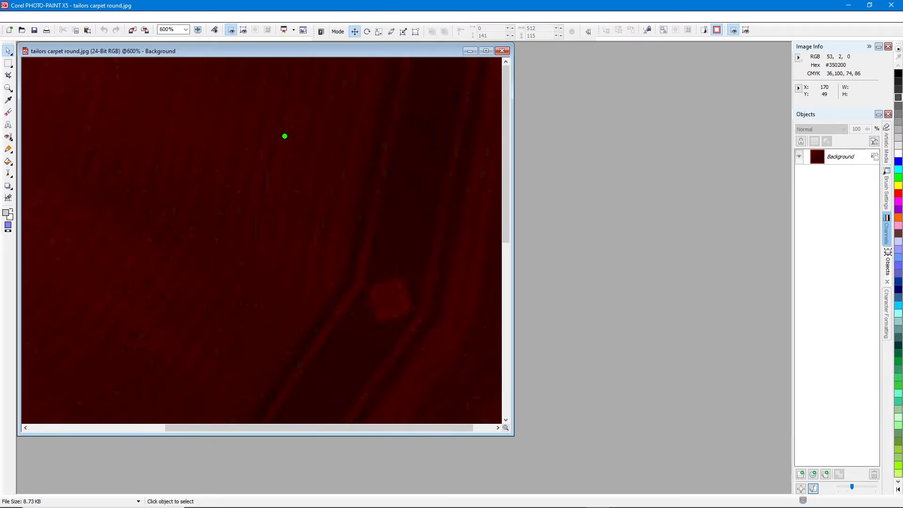
Step: Mark spots in the upper middle and lower-left areas of the carpet image with green annotation strokes, clearing them each time
mouse_move(282, 129)
left_mouse_down()
mouse_move(311, 129)
mouse_move(308, 102)
mouse_move(284, 113)
mouse_move(284, 125)
mouse_move(263, 123)
mouse_move(264, 146)
mouse_move(285, 132)
left_mouse_up()
mouse_move(308, 102)
left_mouse_down()
mouse_move(330, 81)
mouse_move(332, 108)
mouse_move(311, 102)
left_mouse_up()
mouse_move(263, 124)
left_mouse_down()
mouse_move(242, 124)
mouse_move(241, 168)
mouse_move(262, 150)
mouse_move(241, 140)
mouse_move(241, 126)
left_mouse_up()
key("Escape")
left_click_drag(128, 287, 127, 349)
left_click_drag(150, 286, 144, 363)
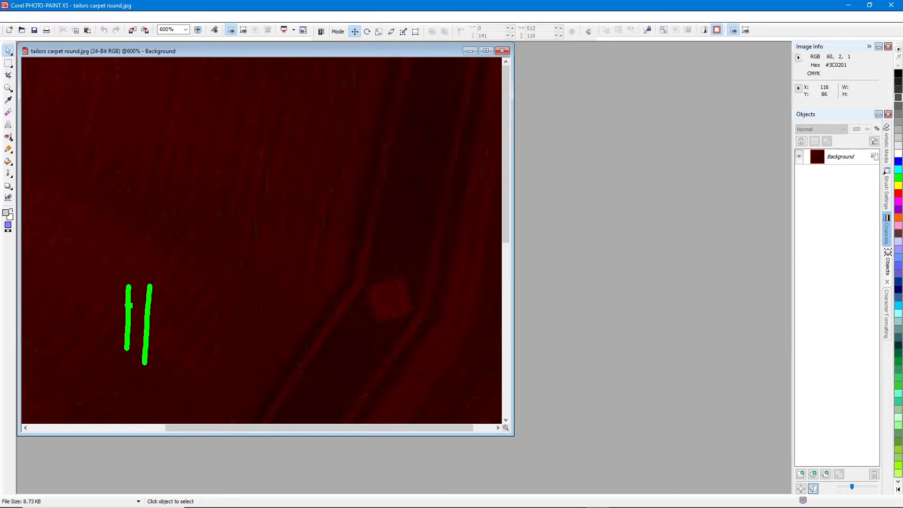
mouse_move(130, 306)
left_mouse_down()
mouse_move(146, 306)
mouse_move(83, 306)
mouse_move(85, 279)
mouse_move(110, 314)
left_mouse_up()
key("Escape")
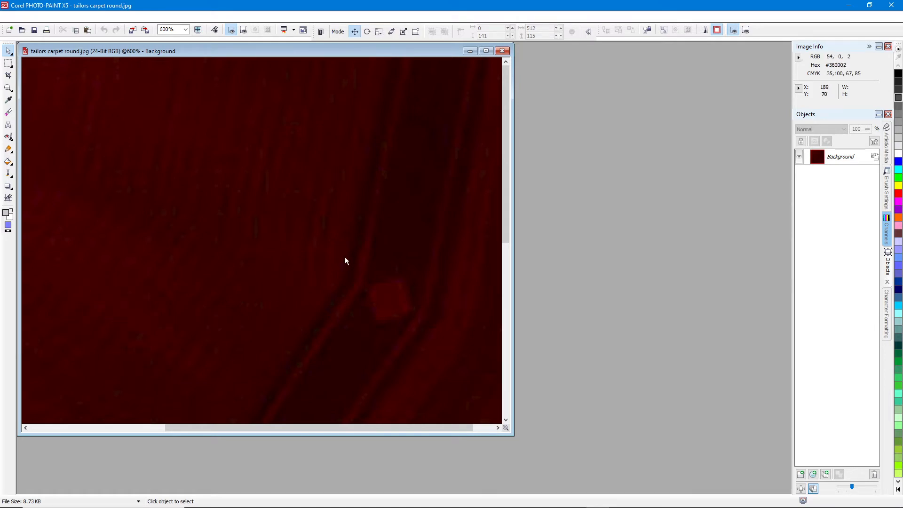
Step: Zoom tailors carpet round.jpg back out to 300% and close it without saving changes
scroll(336, 264, "down", 1)
scroll(336, 267, "down", 1)
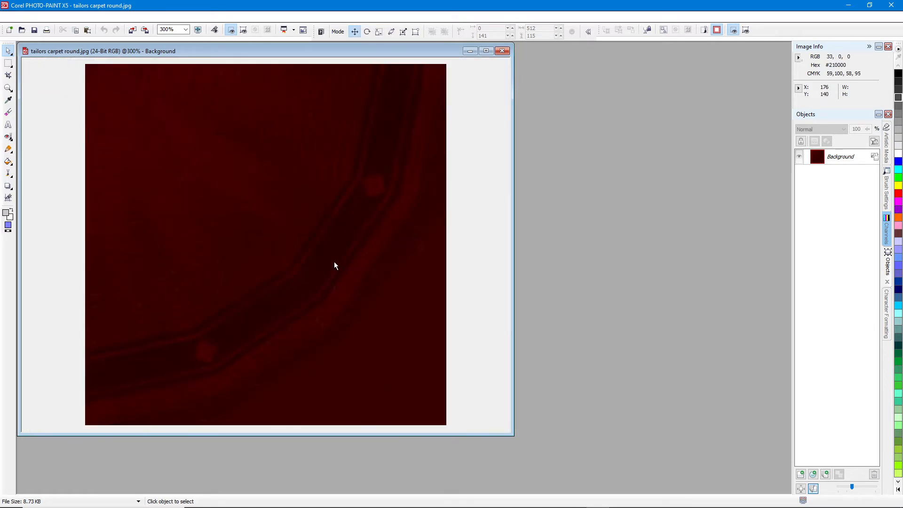
left_click(501, 51)
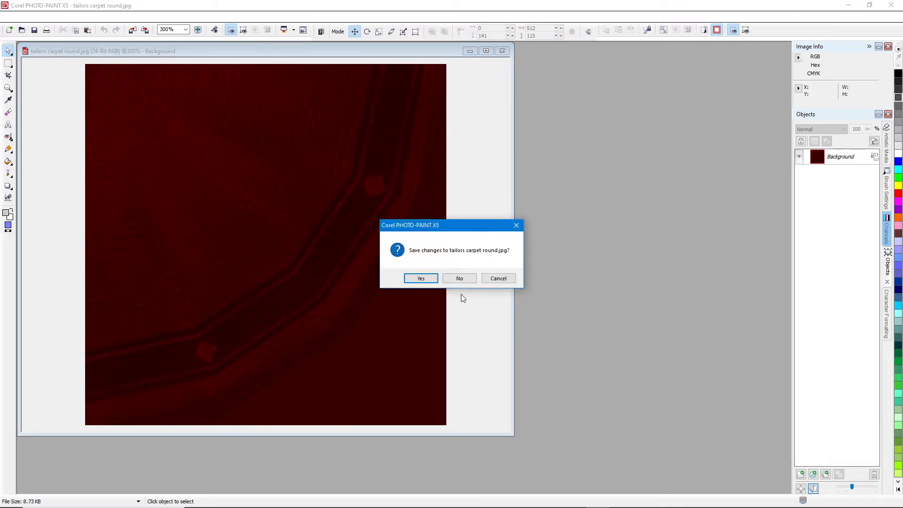
left_click(459, 278)
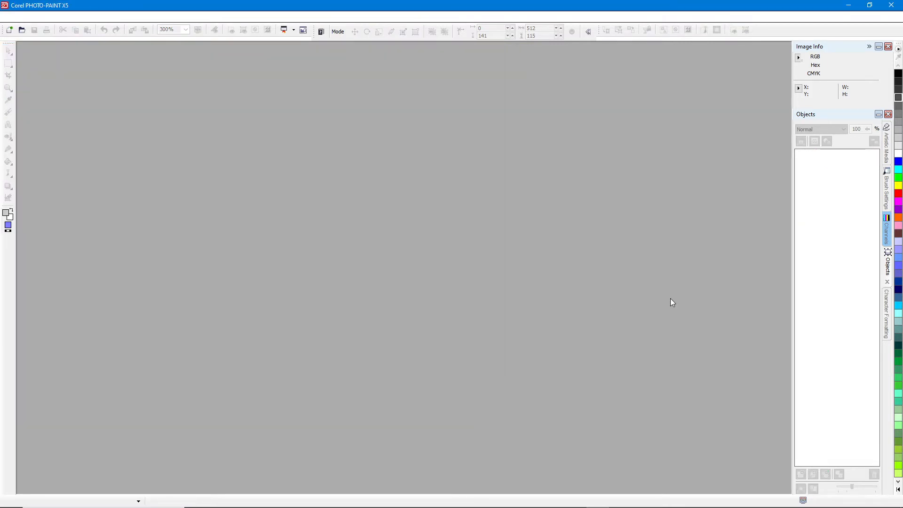
Step: Switch to IMVU Studio, close Tailors Room (4) without saving, and reopen it from the drafts
left_click(848, 5)
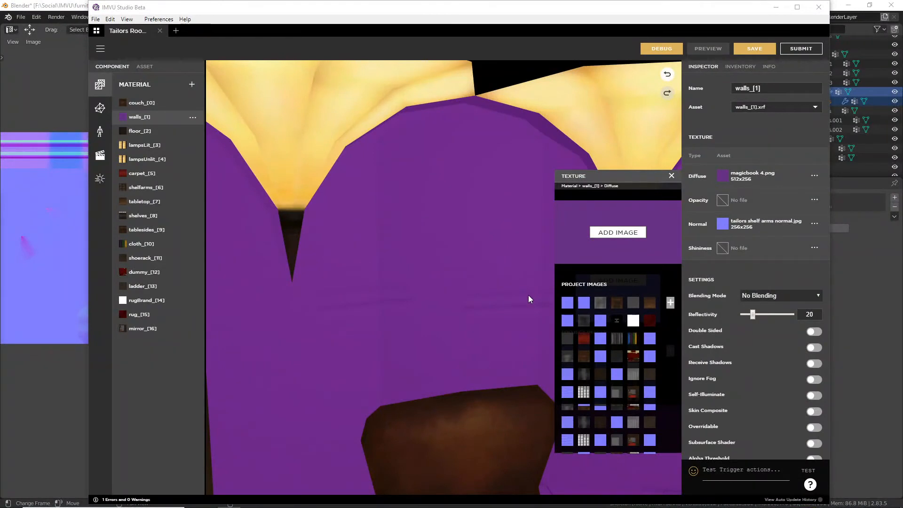
left_click_drag(433, 238, 377, 220)
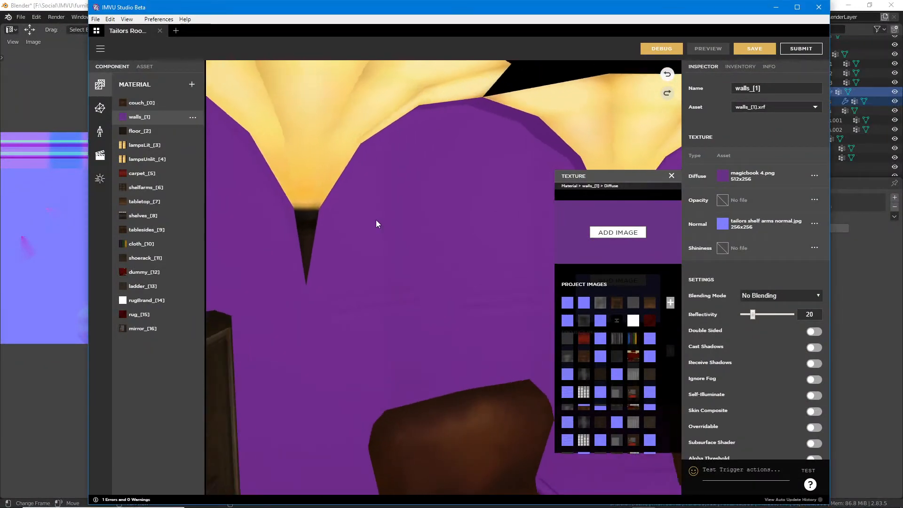
left_click(160, 31)
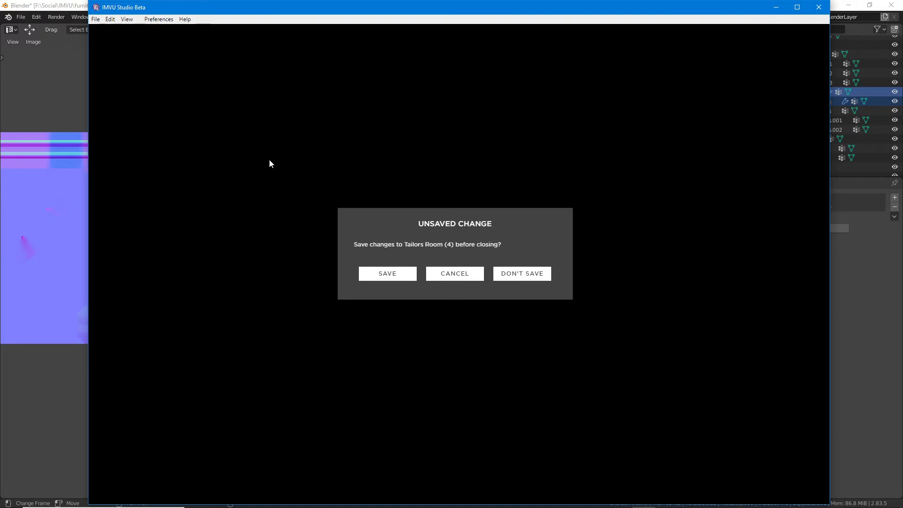
left_click(533, 276)
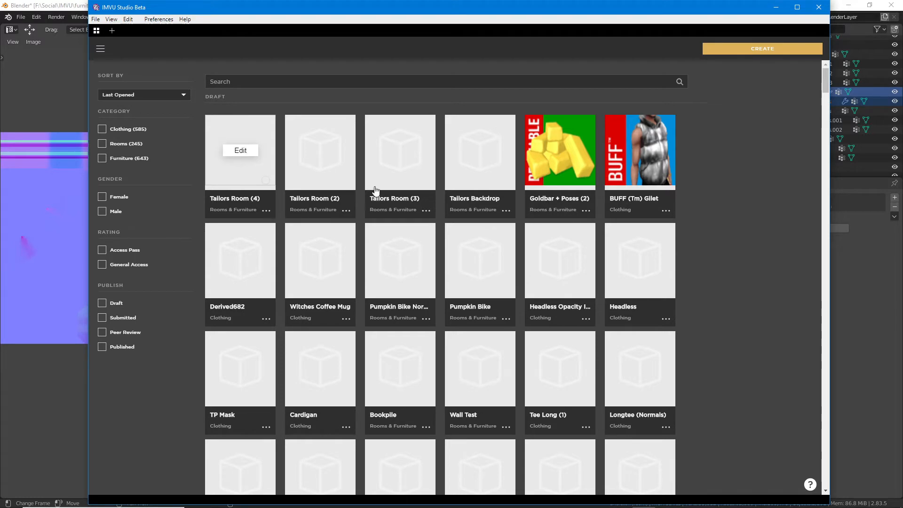
left_click(239, 151)
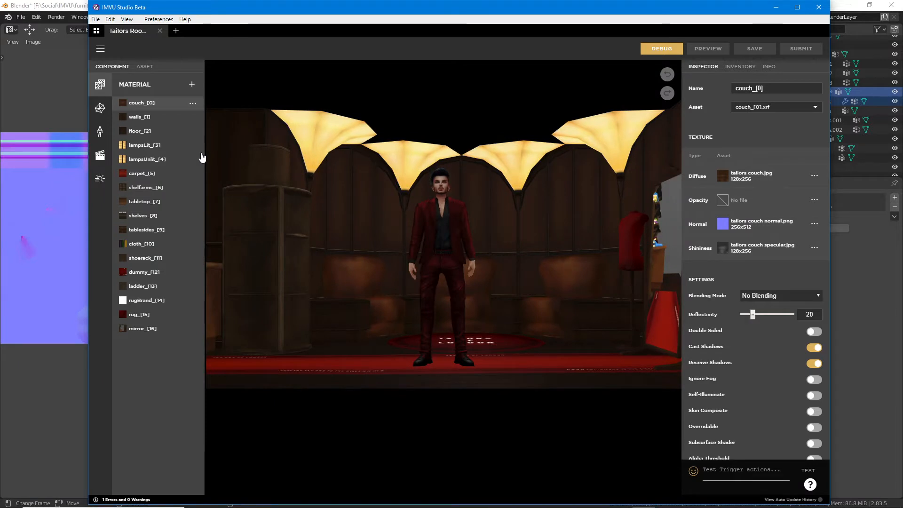
Step: Examine the reopened tailor's room from an angle that shows the shelves, couches and red carpet
left_click_drag(479, 307, 376, 365)
right_click_drag(375, 361, 492, 314)
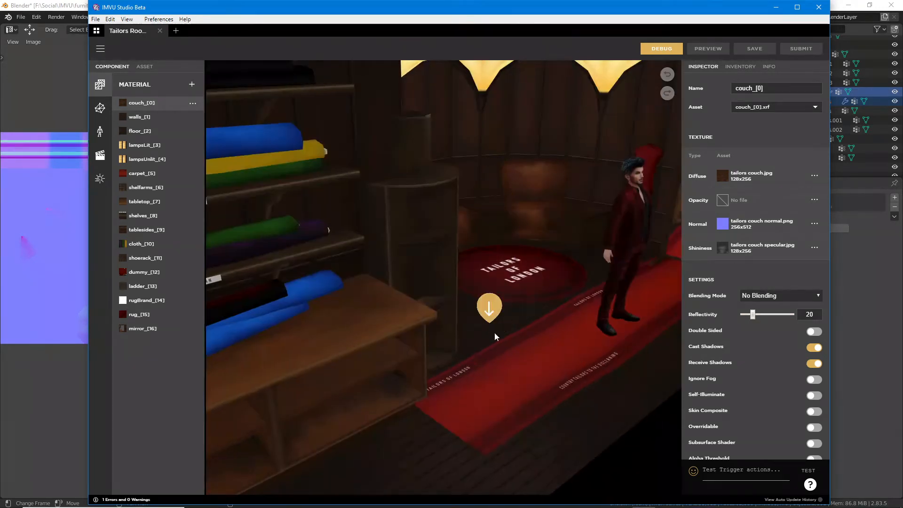
left_click_drag(500, 385, 449, 361)
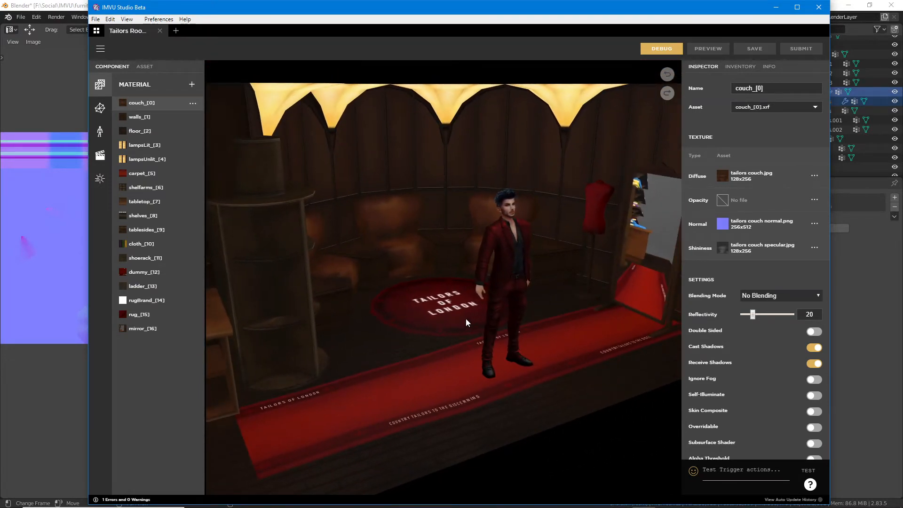
mouse_move(412, 241)
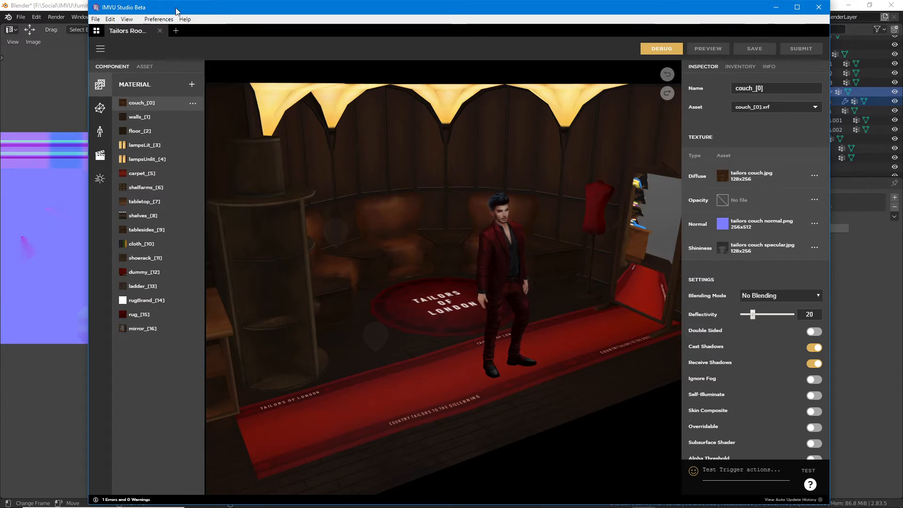
Step: Switch to Corel PHOTO-PAINT, open tailors bench.cpt and tailors bench TEMPLATE.cpt, and arrange them side by side
mouse_move(635, 504)
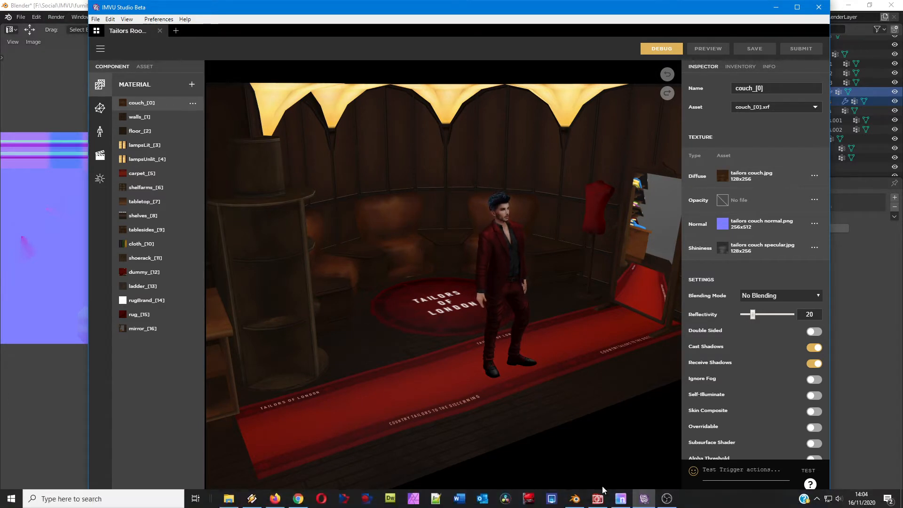
left_click(597, 498)
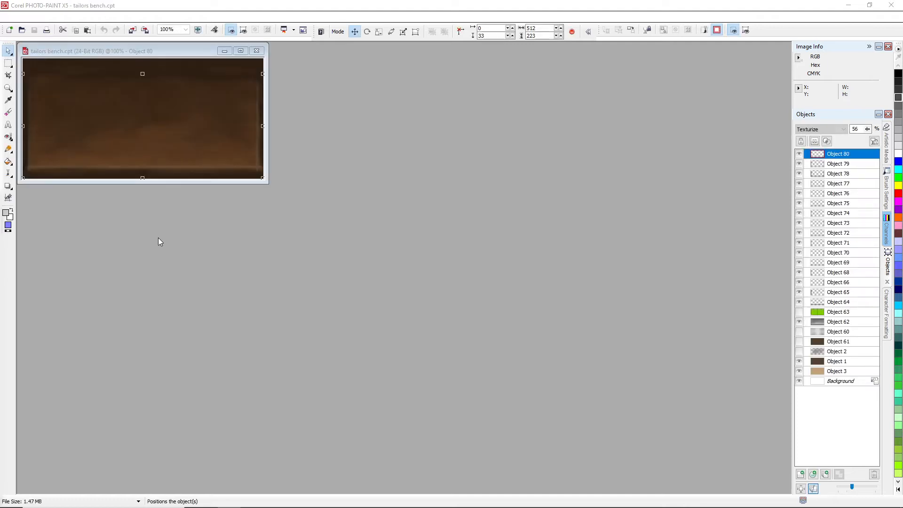
left_click_drag(267, 183, 339, 224)
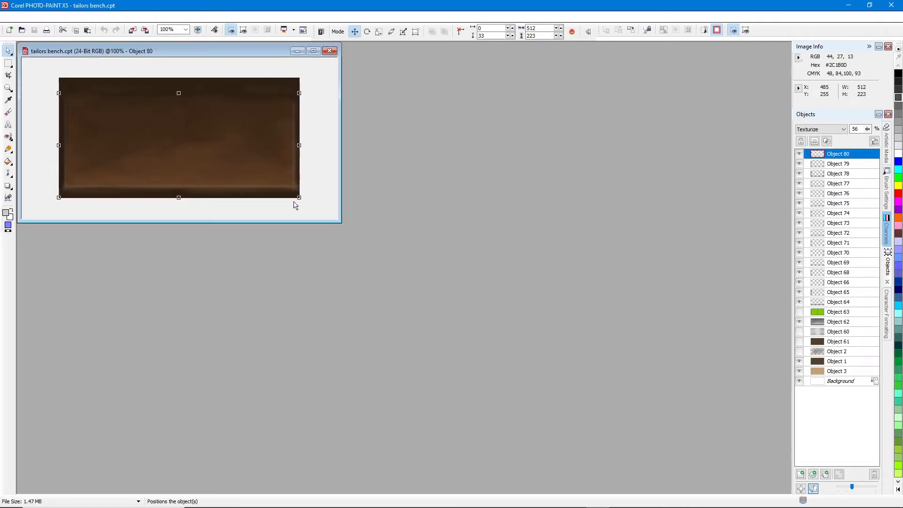
left_click(248, 202)
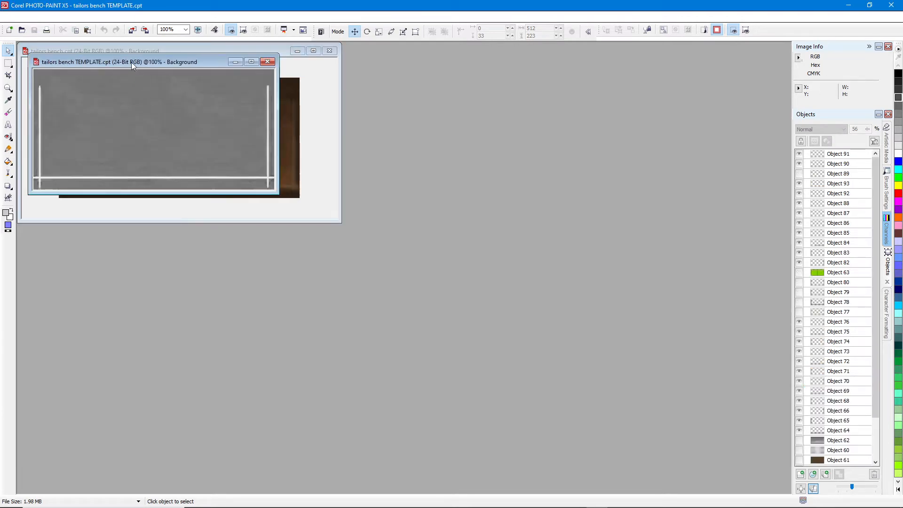
left_click_drag(131, 61, 479, 76)
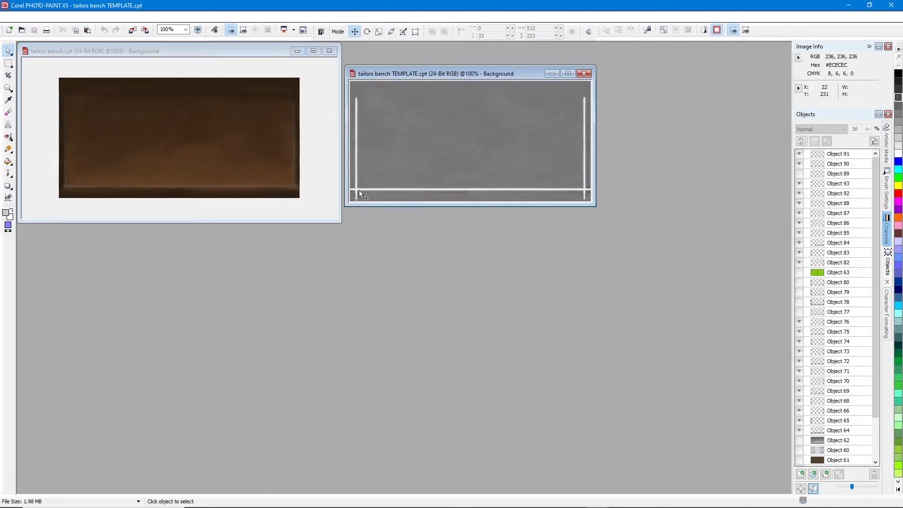
Step: Enlarge both tailors bench image windows and compare the brown texture with the grey template at 200%
scroll(454, 165, "up", 1)
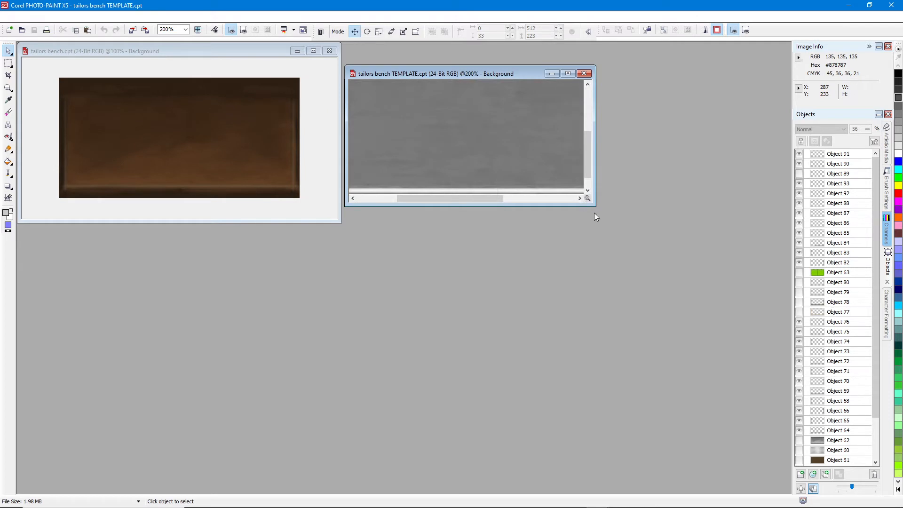
left_click_drag(592, 204, 792, 354)
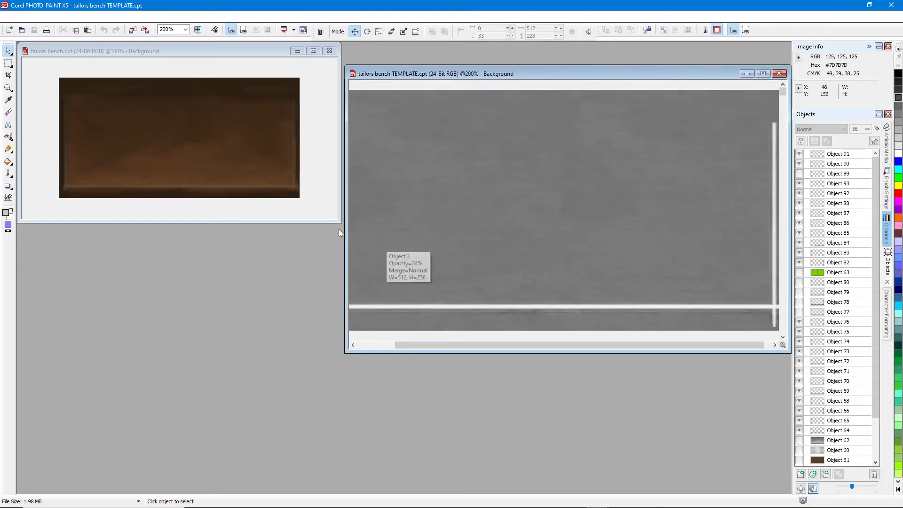
left_click_drag(342, 223, 551, 361)
scroll(306, 258, "up", 1)
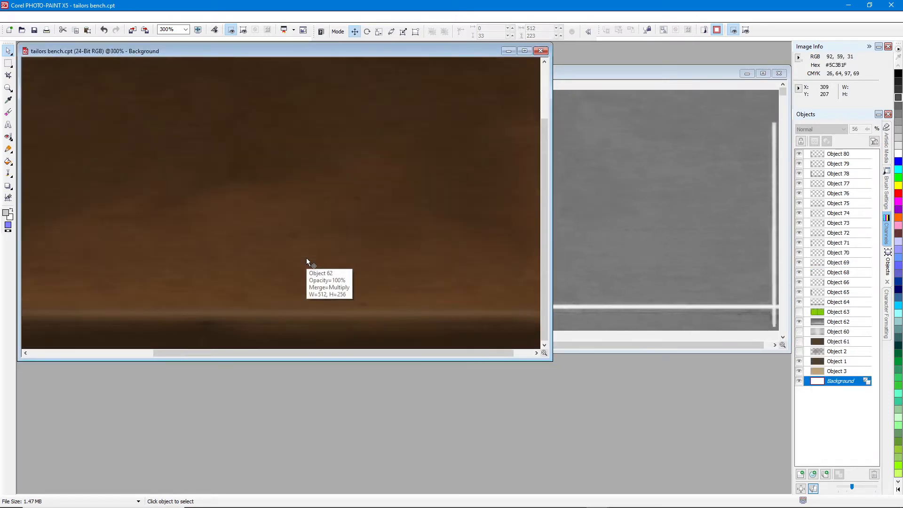
left_click(605, 76)
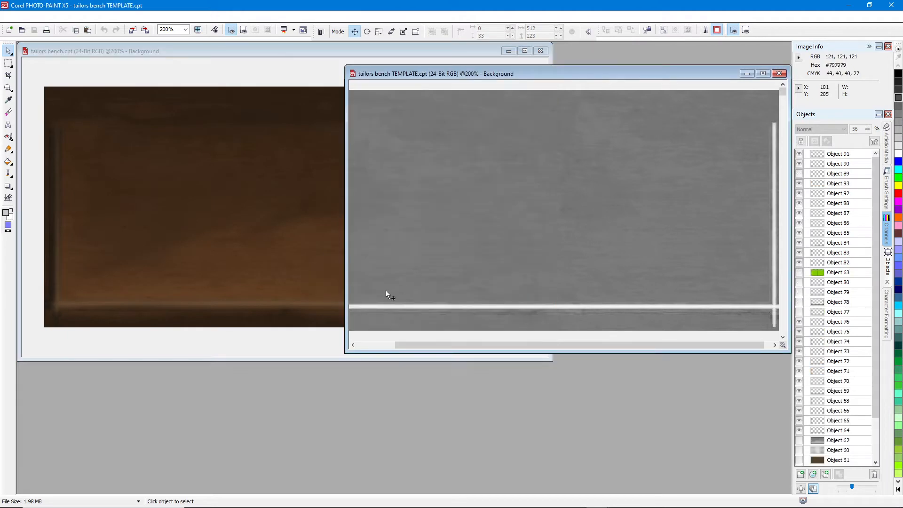
left_click(221, 339)
left_click(572, 348)
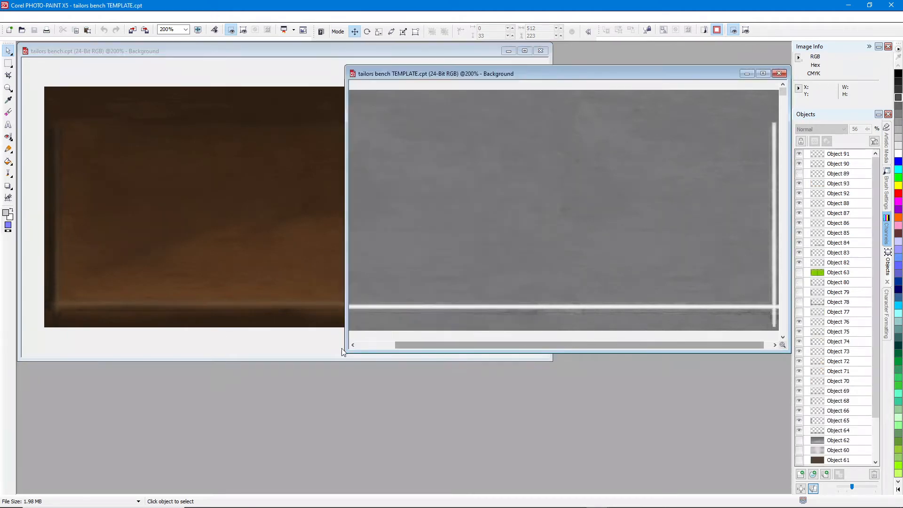
left_click_drag(347, 350, 241, 374)
Step: Launch GIMP (GNU Image Manipulation Program)
left_click(64, 499)
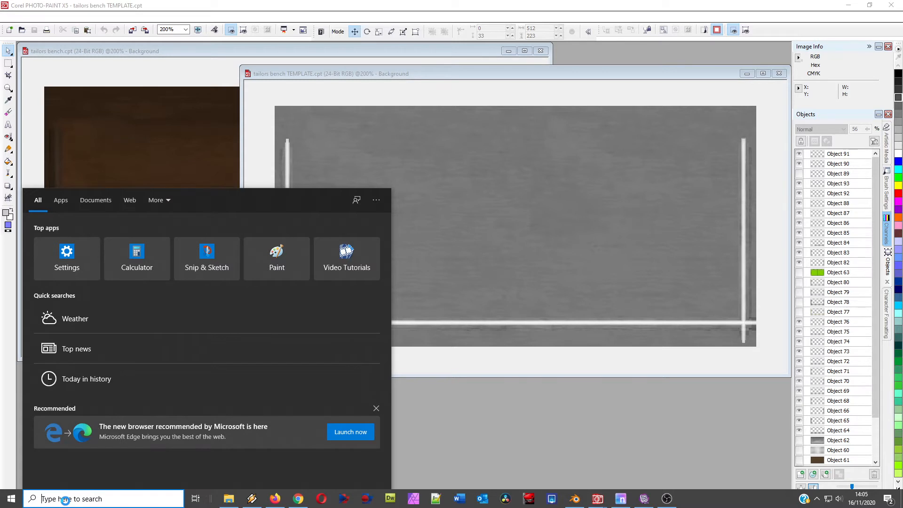
left_click(63, 238)
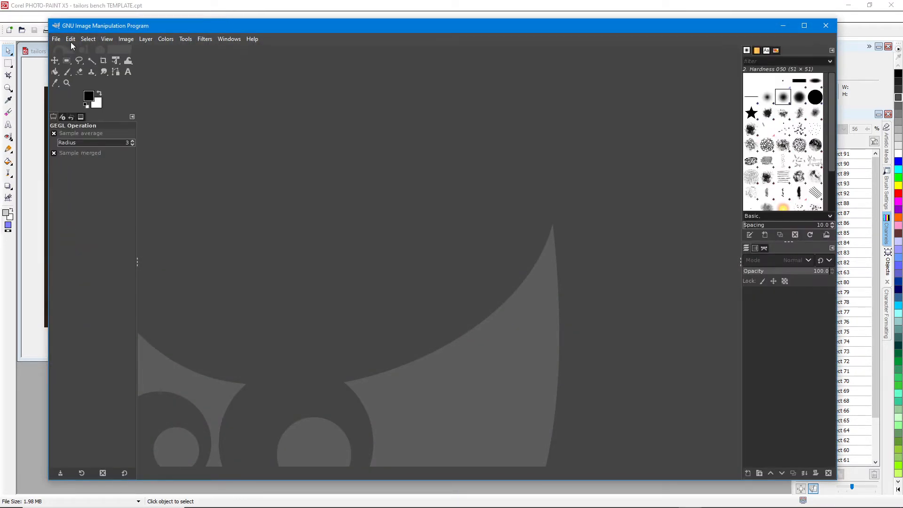
left_click(56, 39)
Step: Combine all objects of tailors bench TEMPLATE.cpt in PHOTO-PAINT with the background and paste the flattened image into GIMP as a new image
left_click(59, 7)
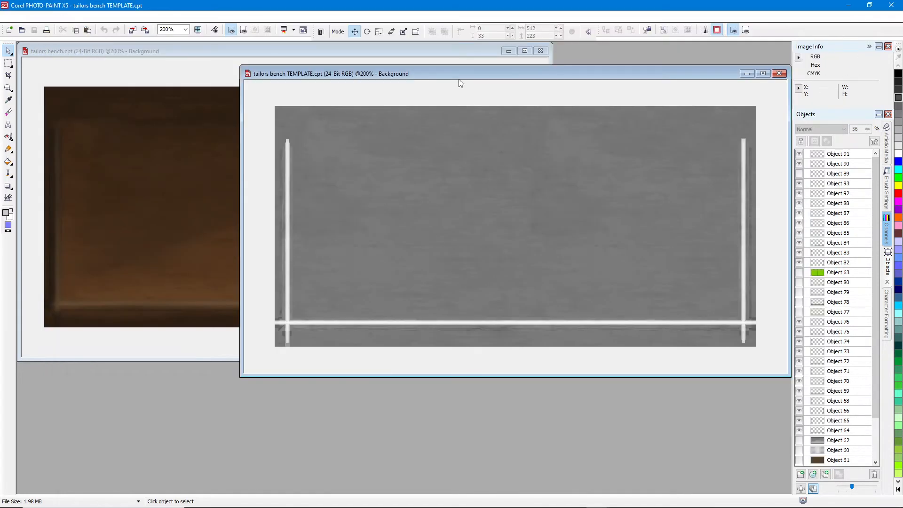
key("ctrl+shift+Down")
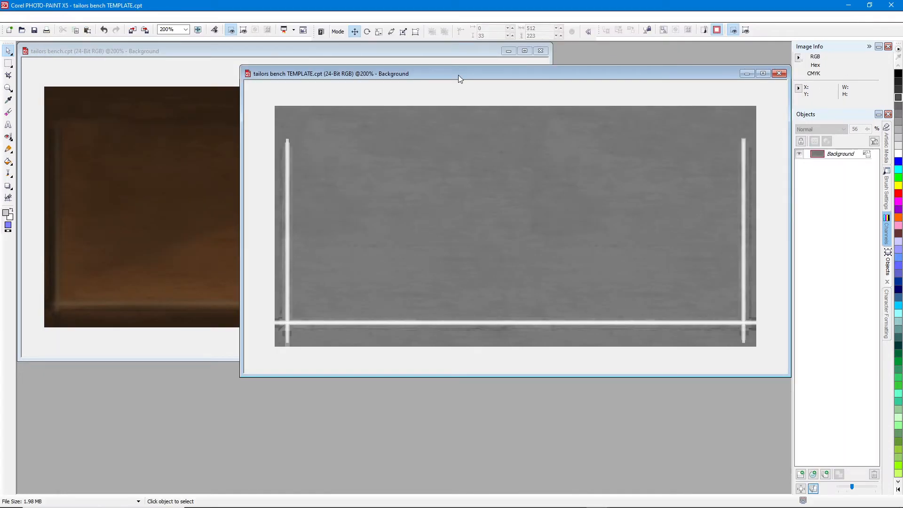
mouse_move(566, 506)
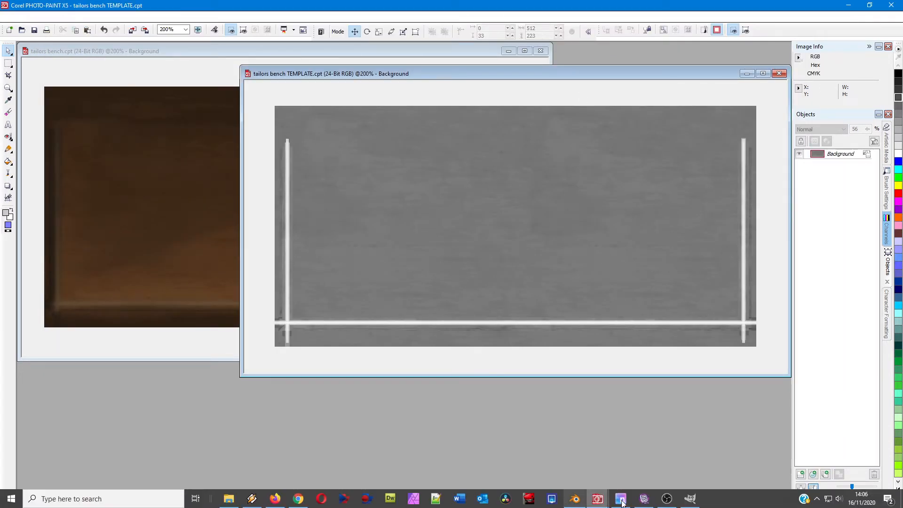
left_click(688, 500)
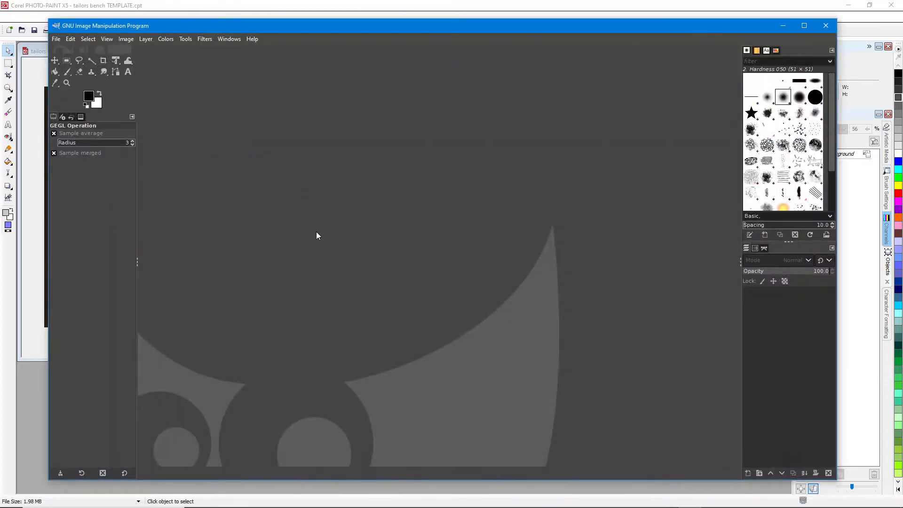
key("ctrl+shift+v")
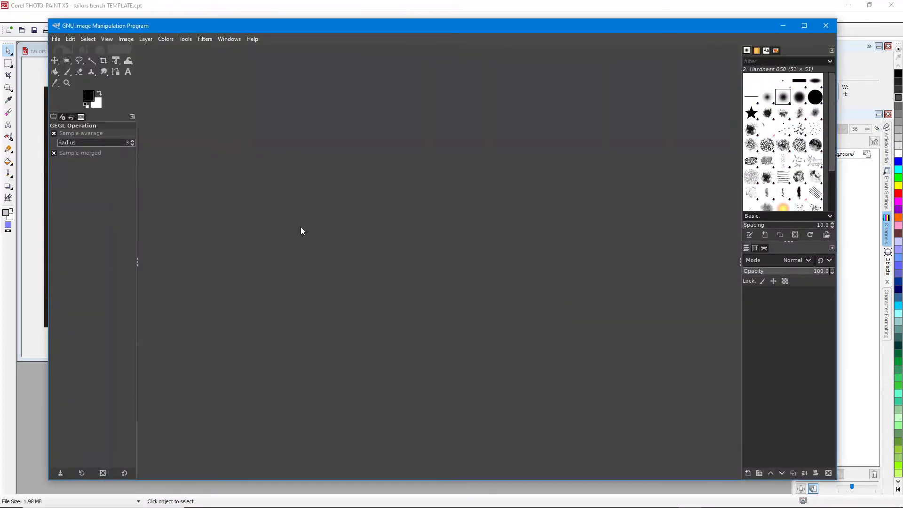
Step: Paste the copied greyscale height map as a new image
scroll(464, 309, "up", 1, "ctrl")
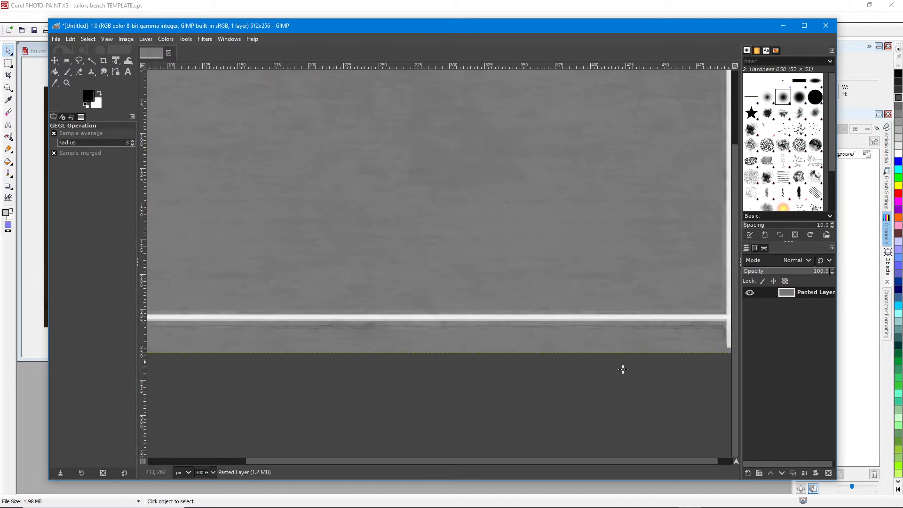
scroll(619, 373, "down", 1, "ctrl")
left_click_drag(736, 423, 735, 391)
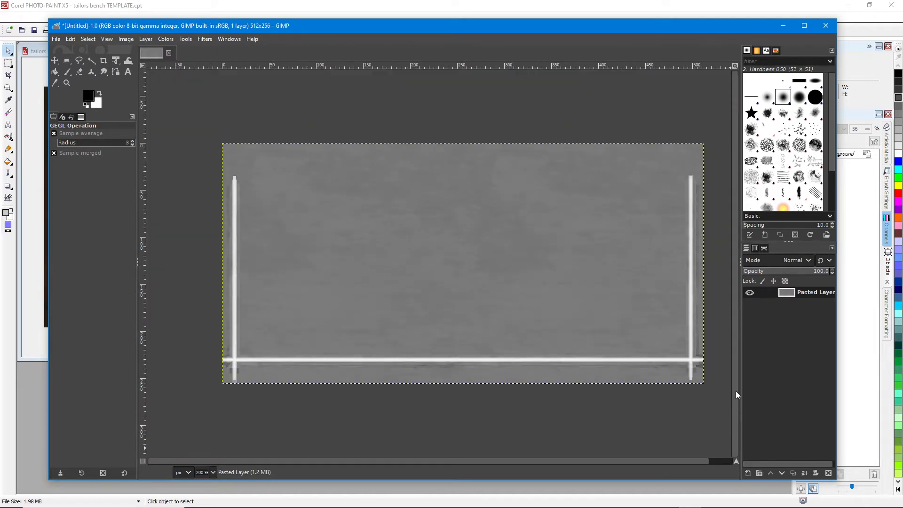
scroll(698, 459, "right", 1)
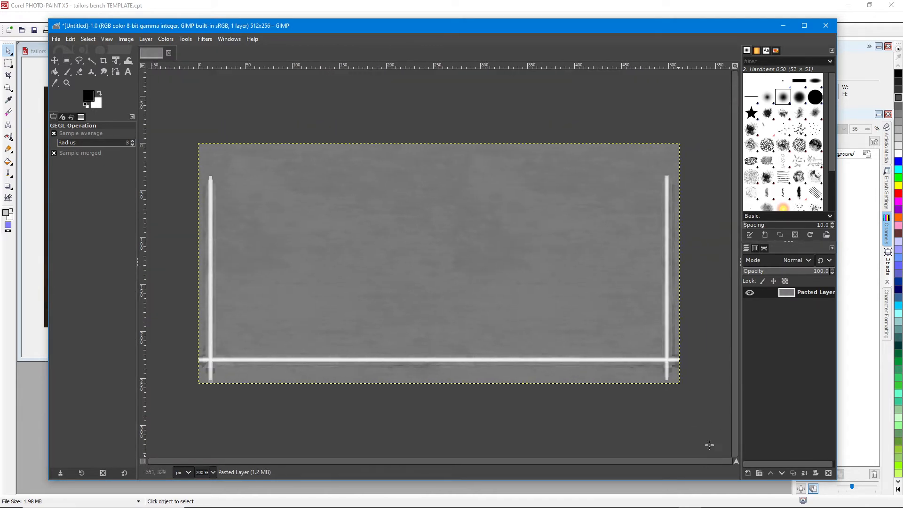
left_click(205, 39)
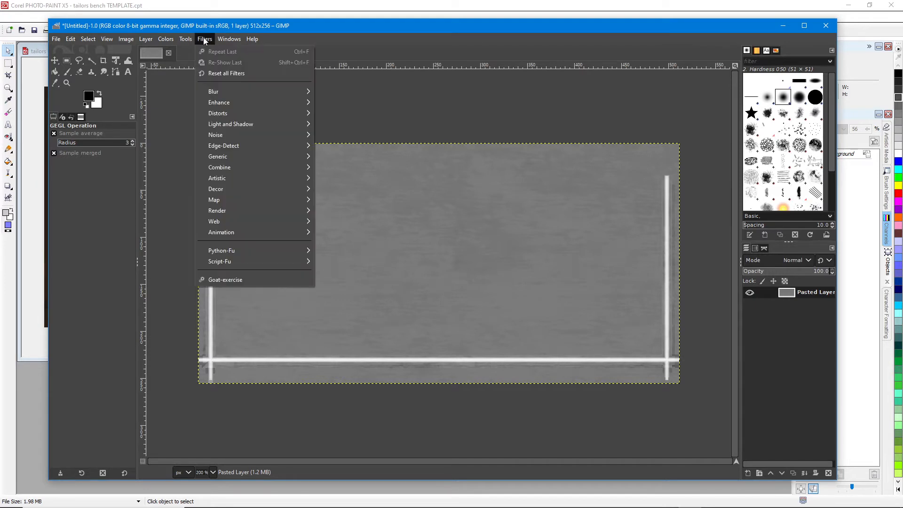
mouse_move(219, 156)
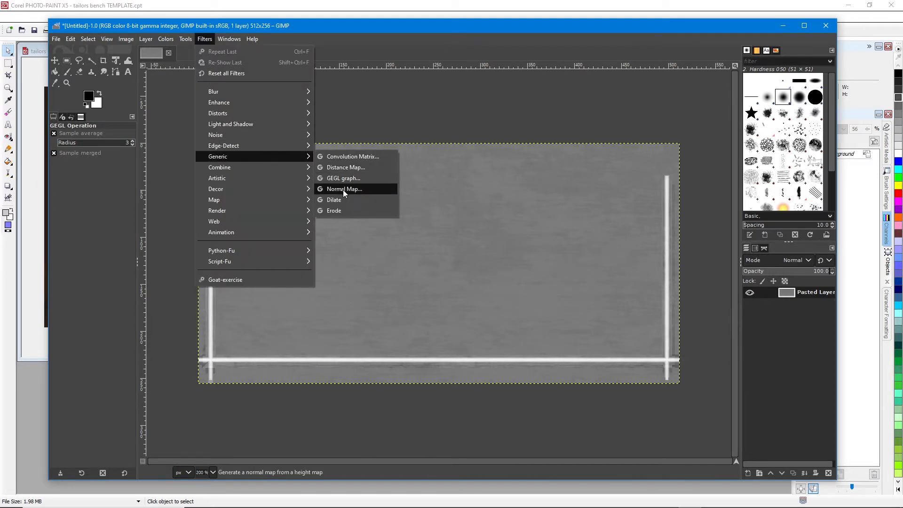
key("ctrl+2")
left_click_drag(320, 199, 359, 199)
left_click_drag(205, 165, 239, 166)
left_click_drag(190, 46, 221, 47)
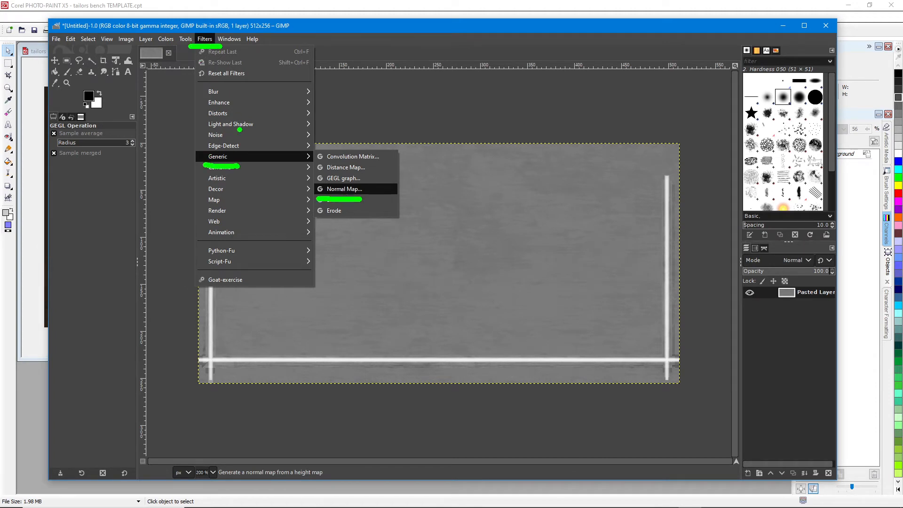
key("Escape")
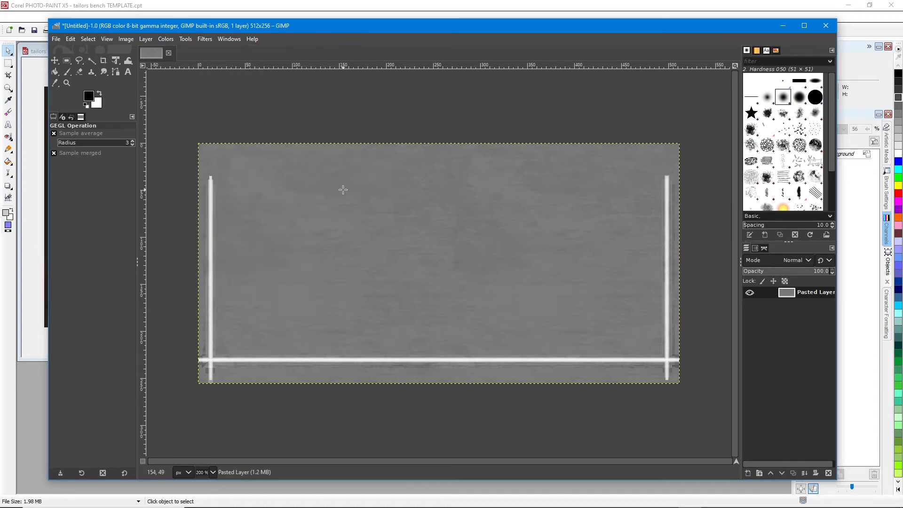
Step: Apply the Normal Map filter to the pasted layer with a reduced scale for softer relief
left_click(209, 41)
mouse_move(221, 156)
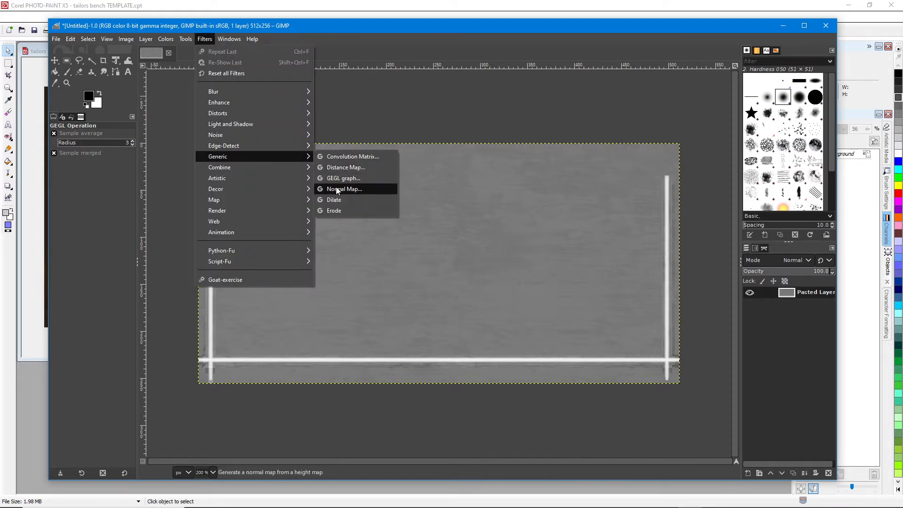
left_click(336, 187)
left_click_drag(211, 255, 215, 87)
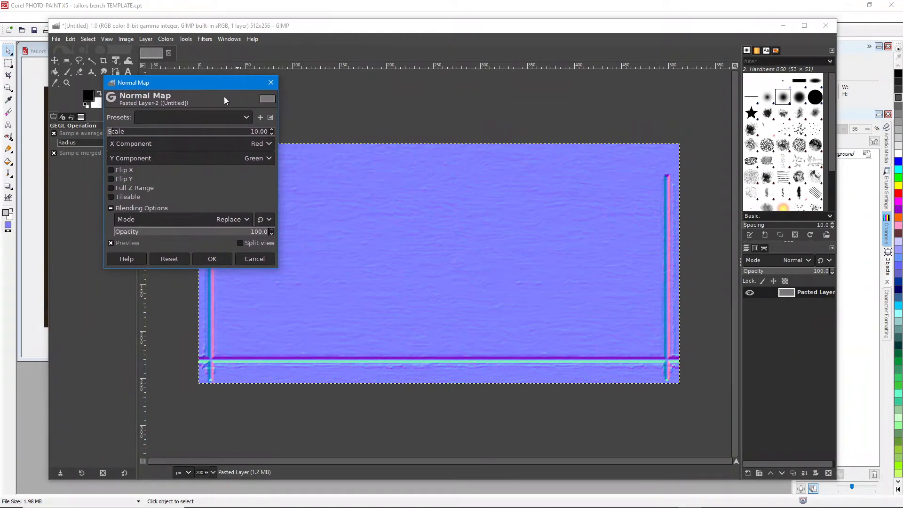
left_click(272, 134)
left_click(272, 134)
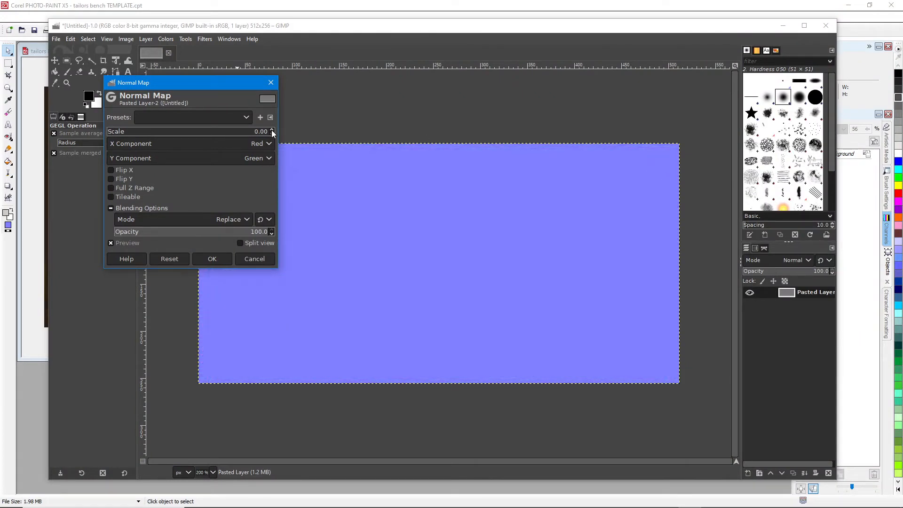
left_click(272, 130)
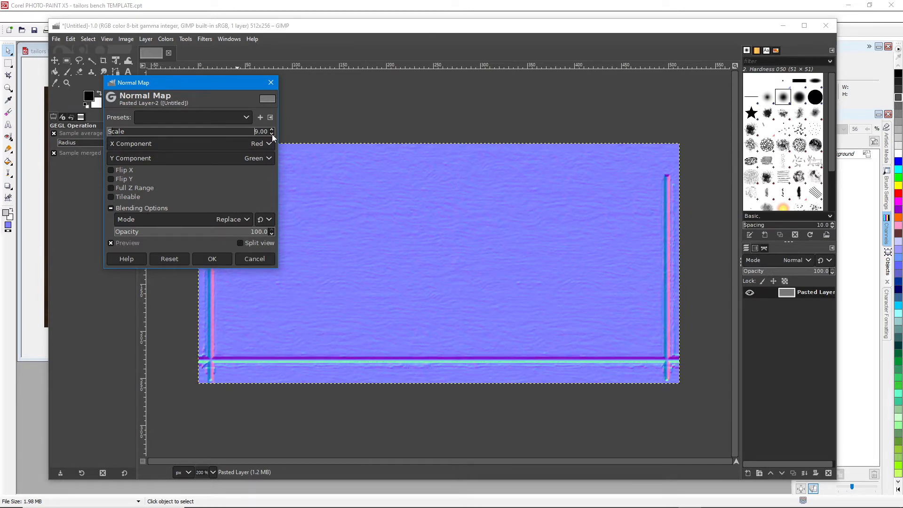
left_click(272, 133)
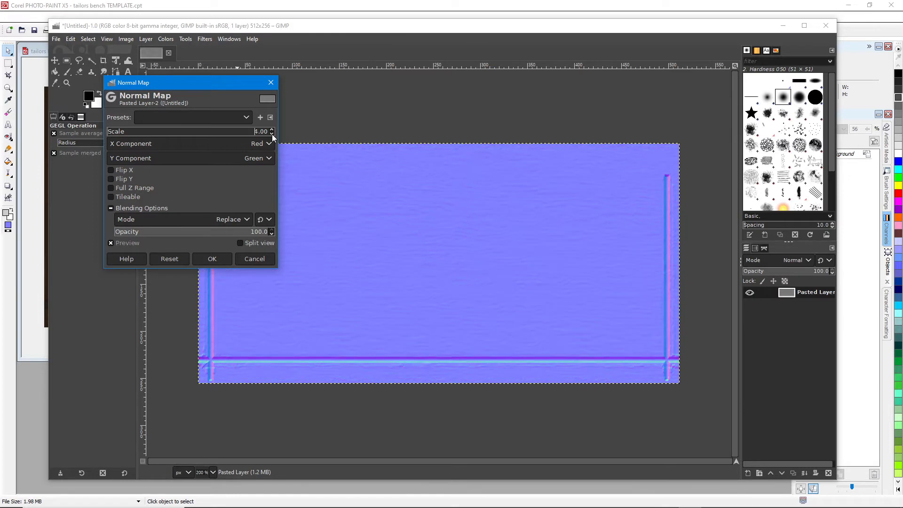
left_click(272, 134)
left_click(272, 129)
left_click(212, 259)
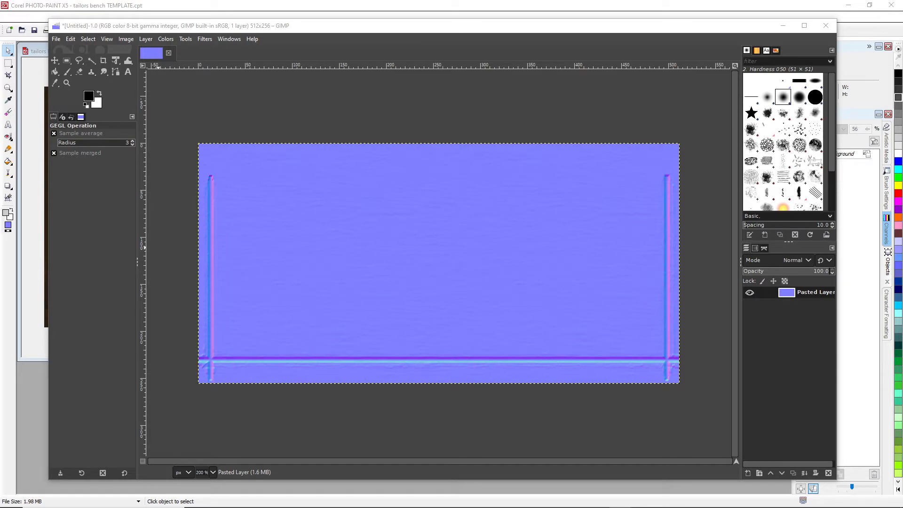
Step: Switch to njob and paste the same greyscale height map into it
left_click_drag(0, 136, 397, 123)
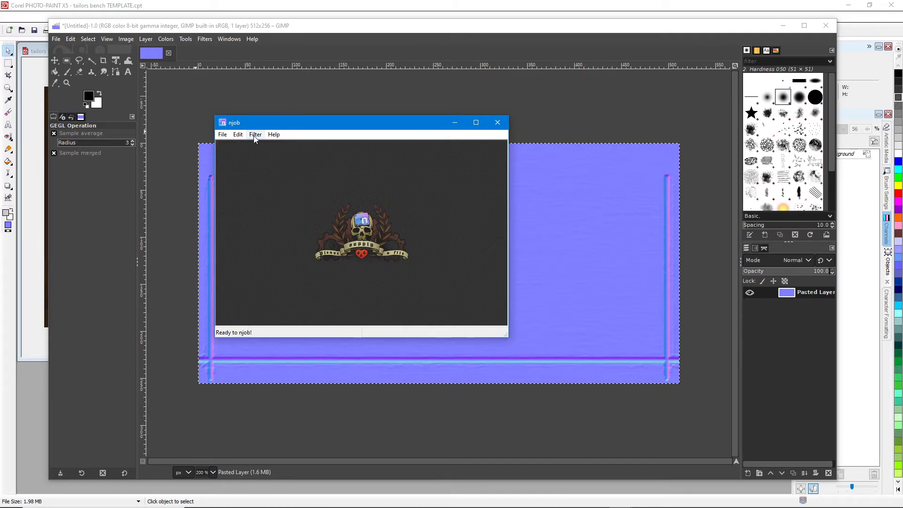
left_click(221, 136)
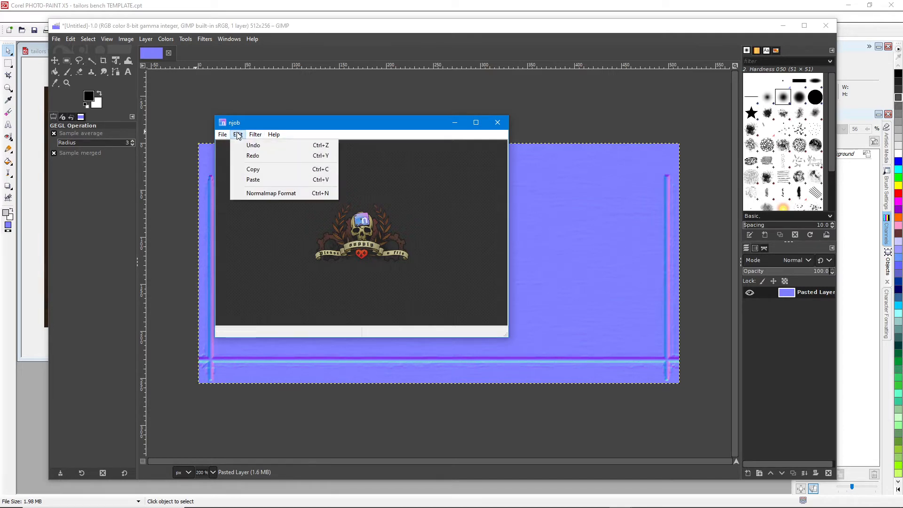
left_click(258, 179)
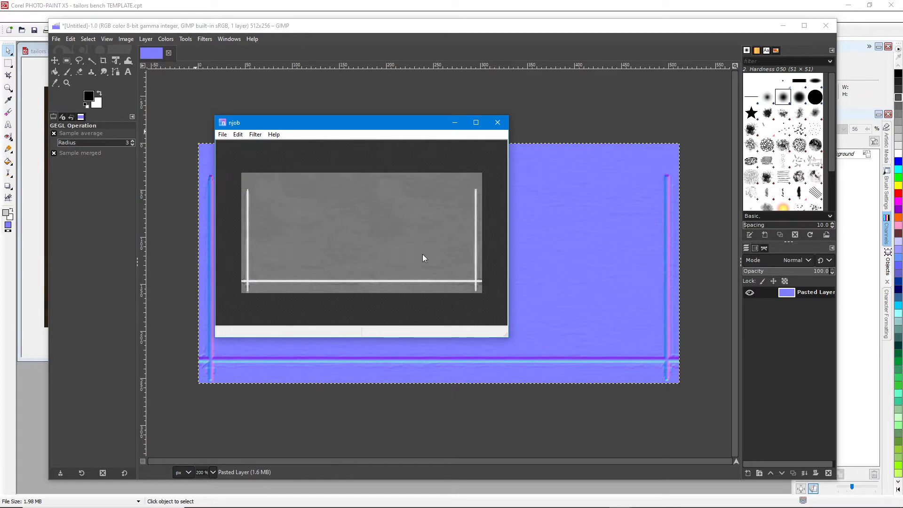
Step: Convert the height map to a normal map using Traditional normal estimation and a reduced scale
left_click(255, 134)
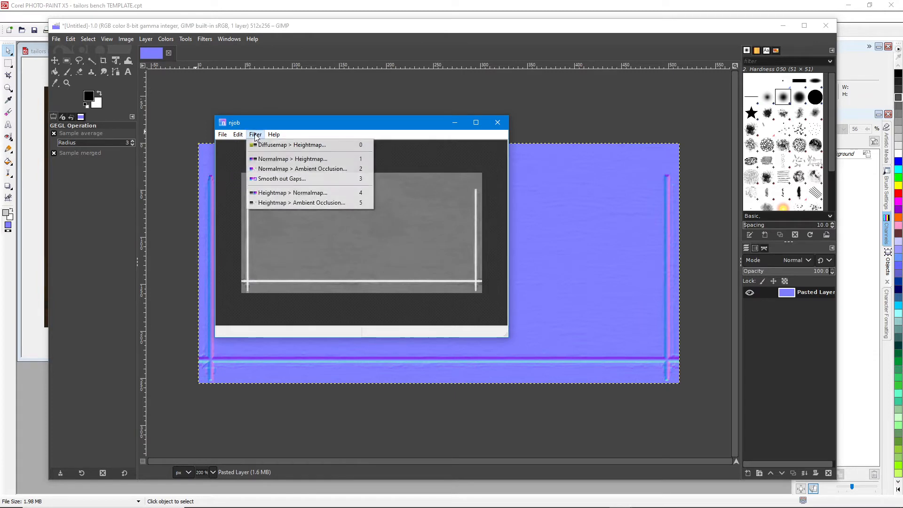
left_click(279, 193)
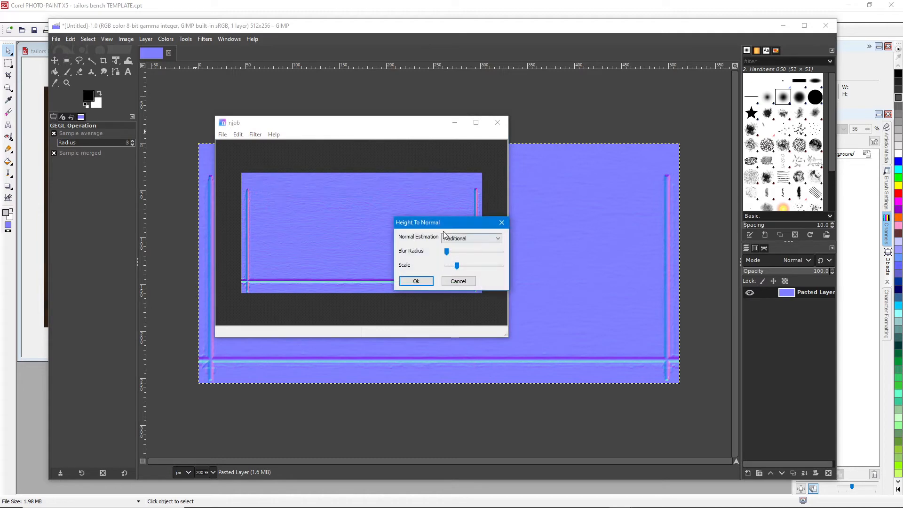
left_click_drag(385, 200, 358, 201)
mouse_move(372, 237)
left_mouse_down()
mouse_move(423, 239)
mouse_move(366, 236)
left_mouse_up()
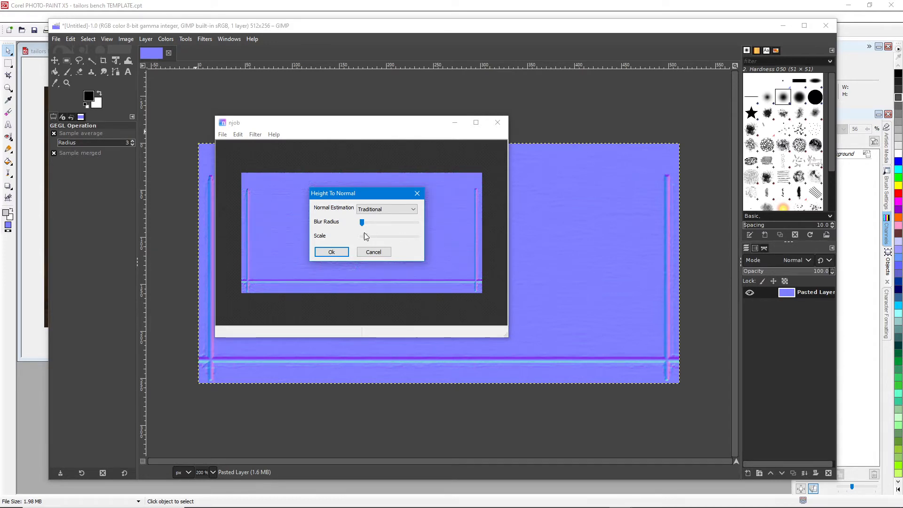
left_click(331, 251)
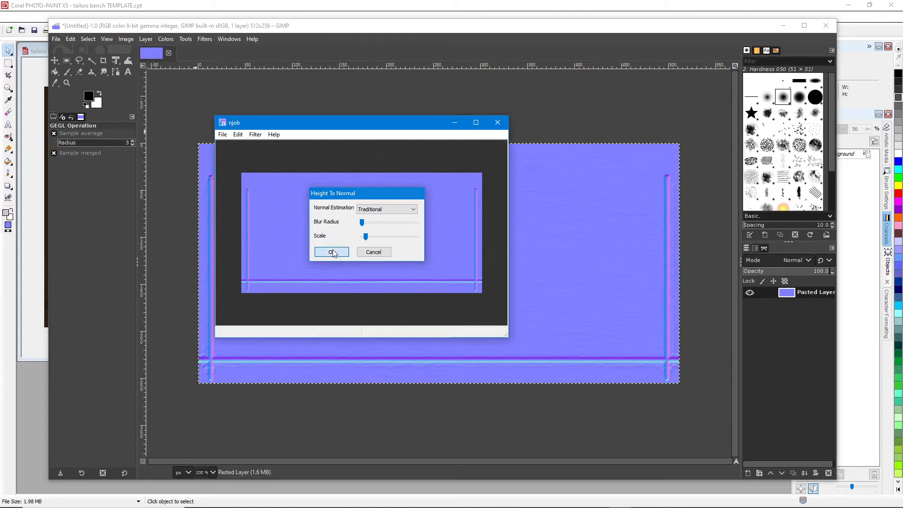
left_click_drag(315, 127, 396, 118)
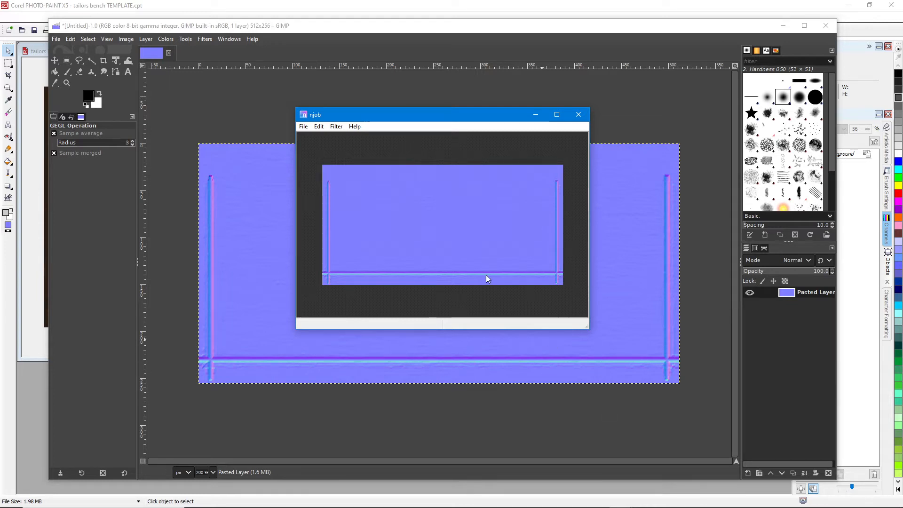
Step: Switch to Blender and select only the HIGH selves object
mouse_move(529, 506)
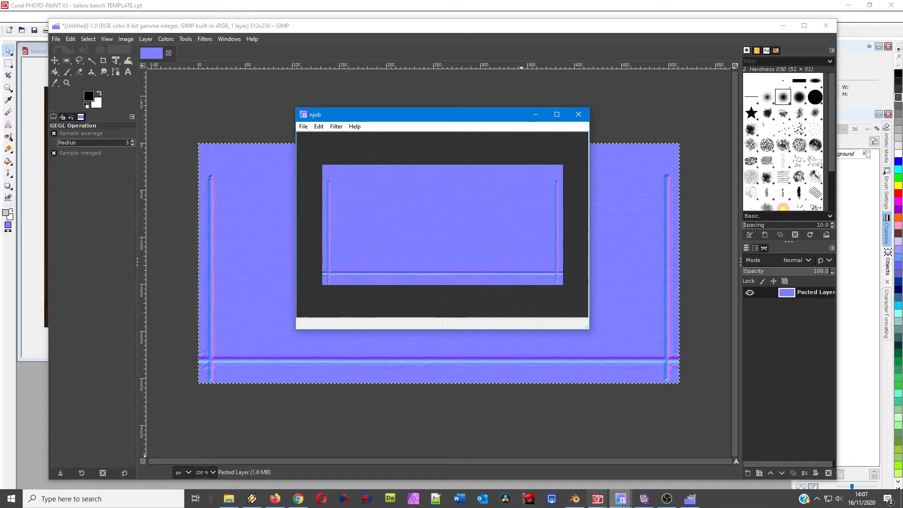
mouse_move(575, 499)
left_click(541, 435)
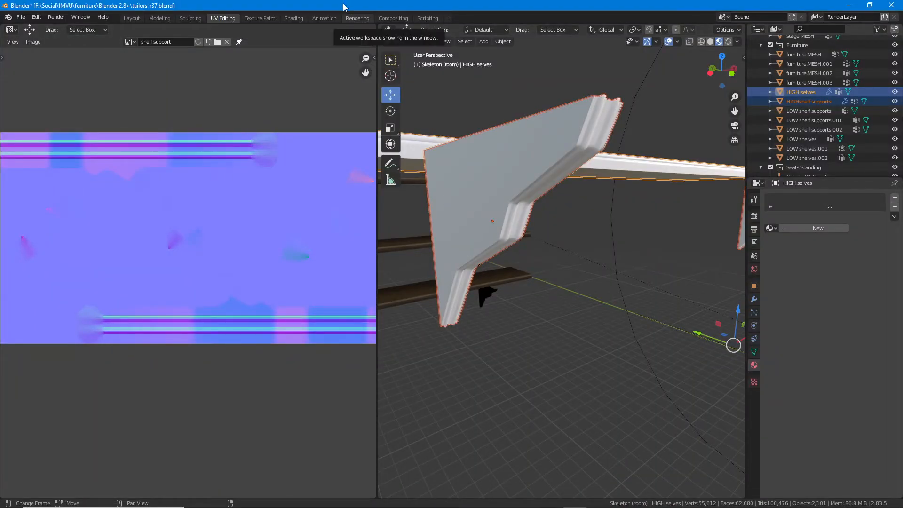
middle_click_drag(528, 314, 470, 304)
right_click(520, 169)
middle_click_drag(538, 225, 484, 292)
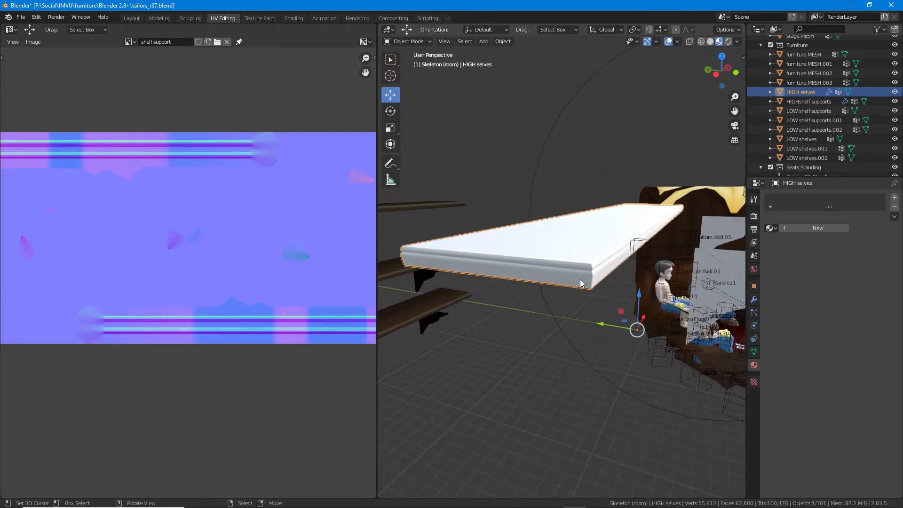
middle_click_drag(577, 275, 438, 104)
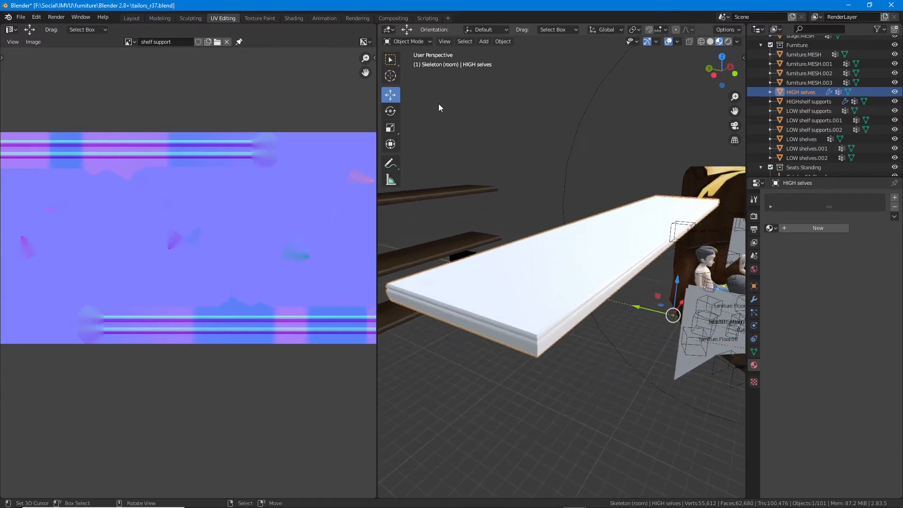
Step: Set the origin of the HIGH selves object to its geometry and frame the object
left_click(500, 42)
mouse_move(542, 61)
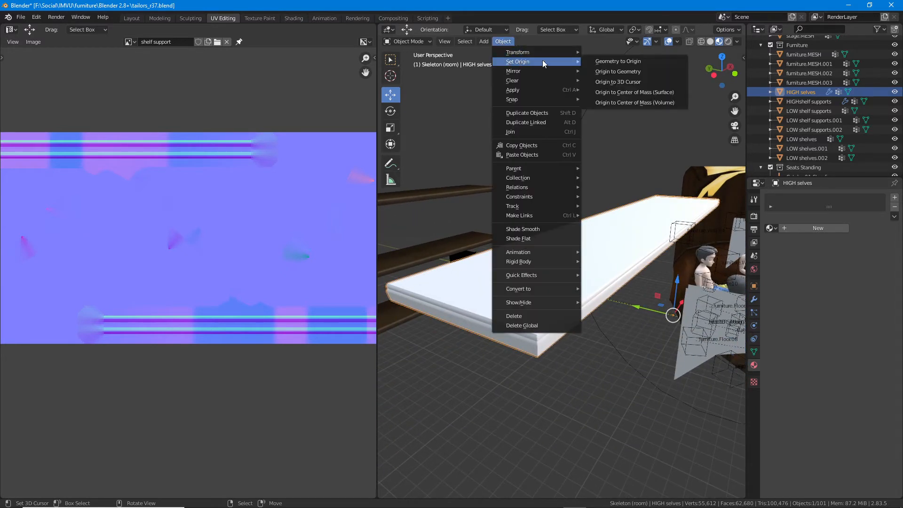
left_click(620, 71)
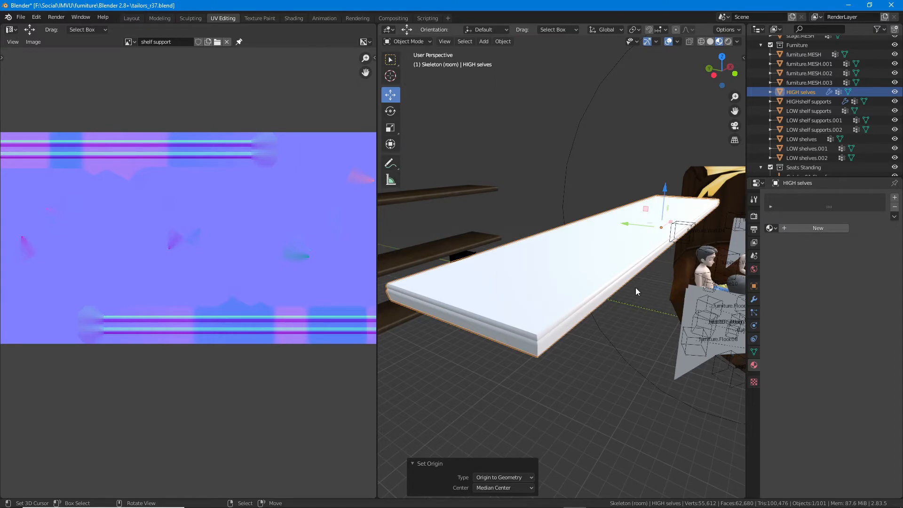
key("KP_Decimal")
scroll(636, 288, "up", 5)
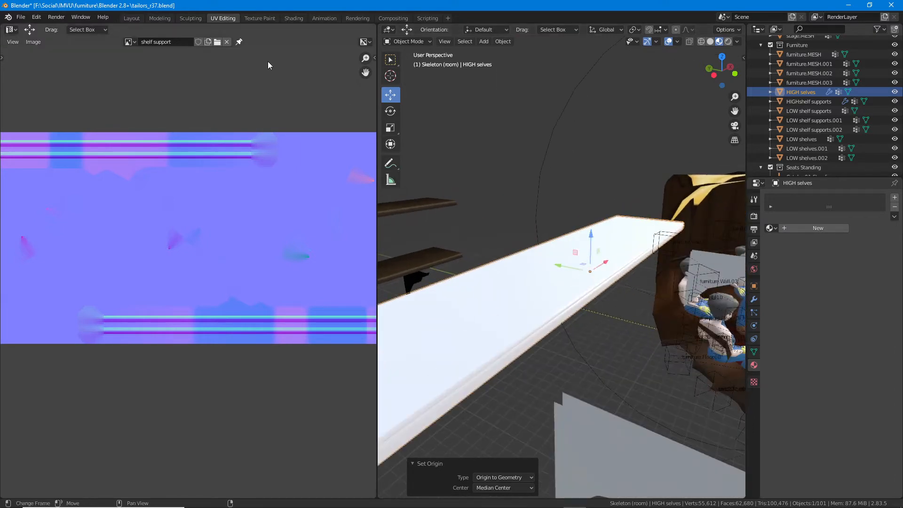
Step: Switch to the Layout workspace with solid shading and examine the moulded edges of the HIGH selves object
left_click(132, 18)
scroll(404, 311, "down", 2)
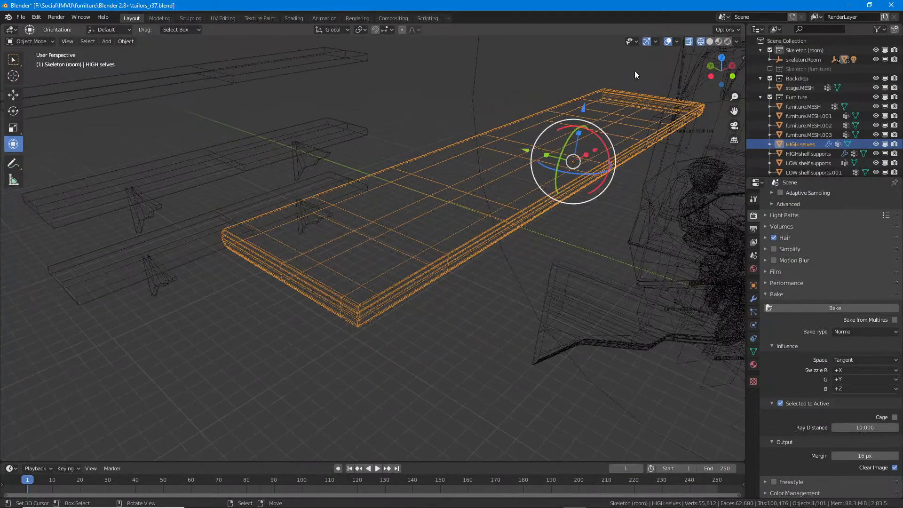
left_click(709, 42)
middle_click_drag(444, 321, 447, 302)
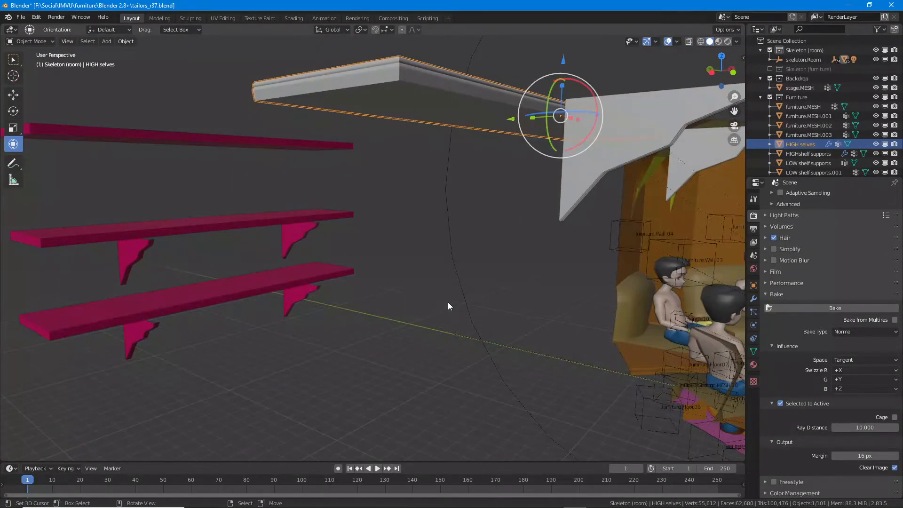
middle_click_drag(416, 147, 431, 233)
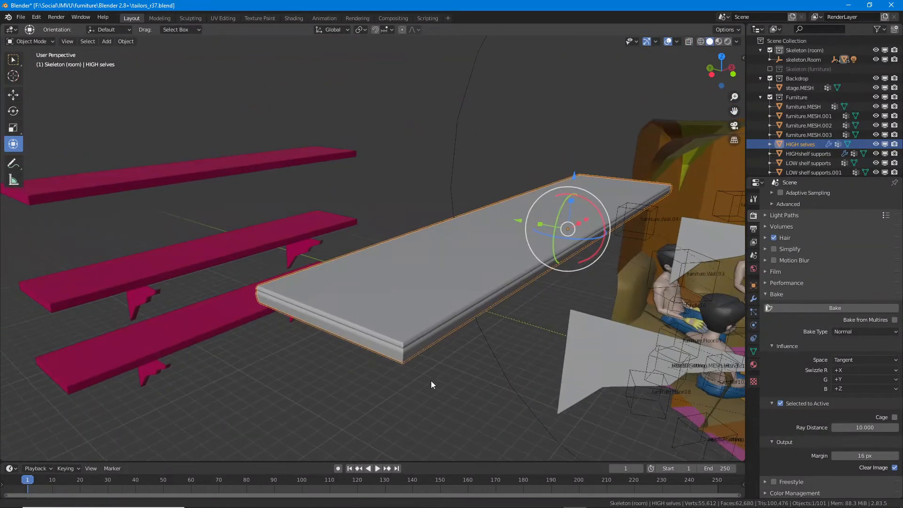
middle_click_drag(432, 379, 383, 331)
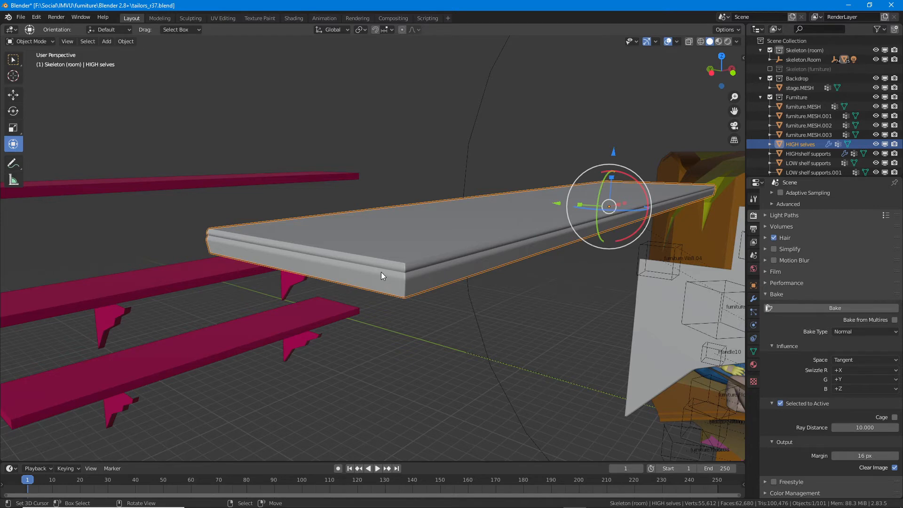
middle_click_drag(381, 272, 385, 271)
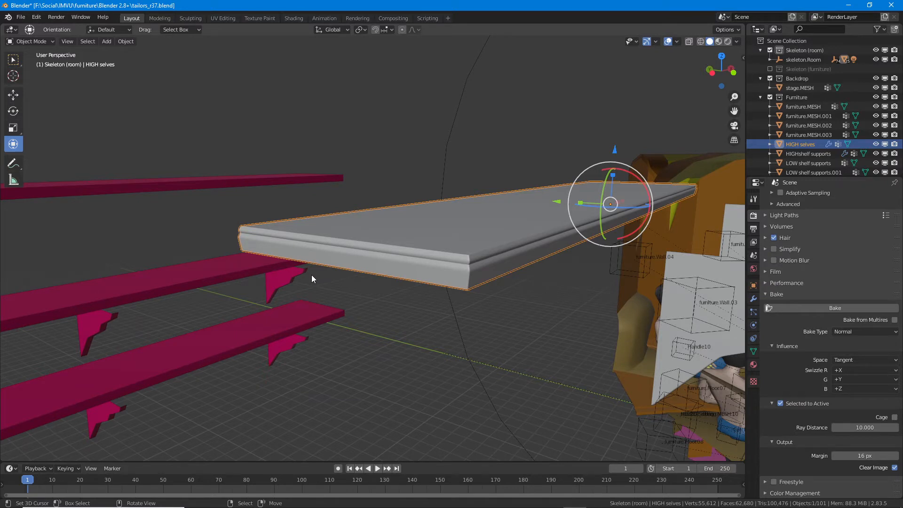
middle_click_drag(475, 273, 462, 287)
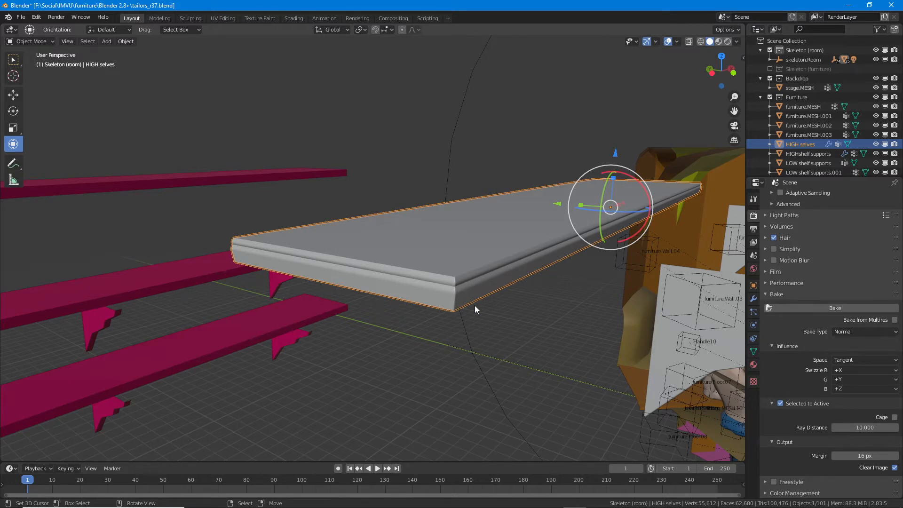
middle_click_drag(459, 286, 459, 288)
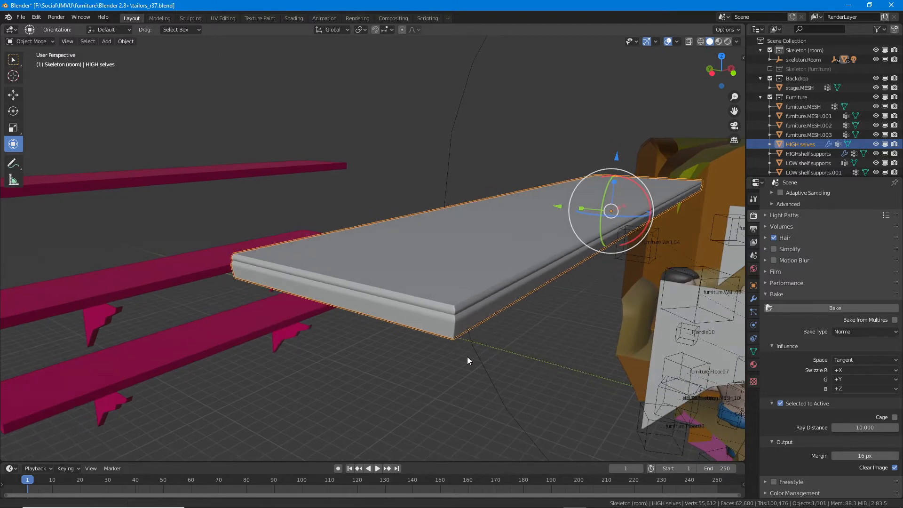
Step: Examine the moulded profile along the front and side edges of the HIGH selves object up close
middle_click_drag(467, 357, 456, 332, "ctrl")
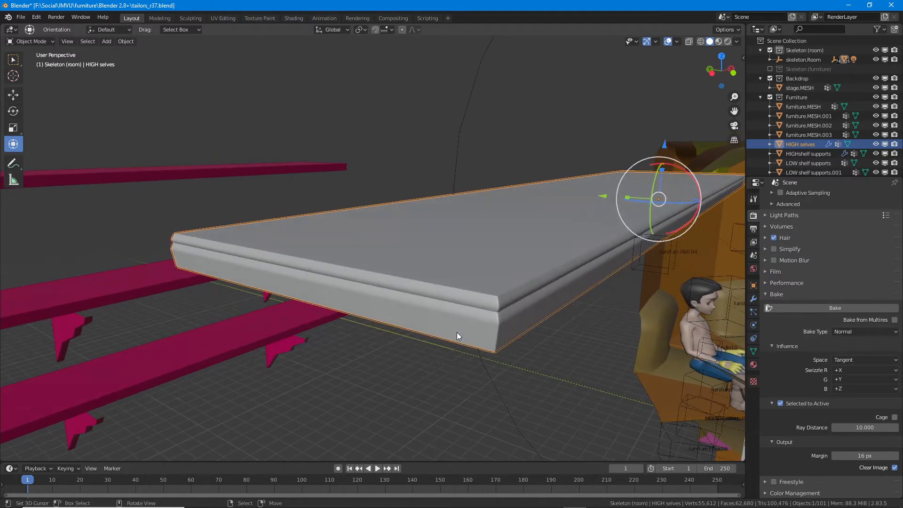
left_click_drag(495, 290, 495, 351)
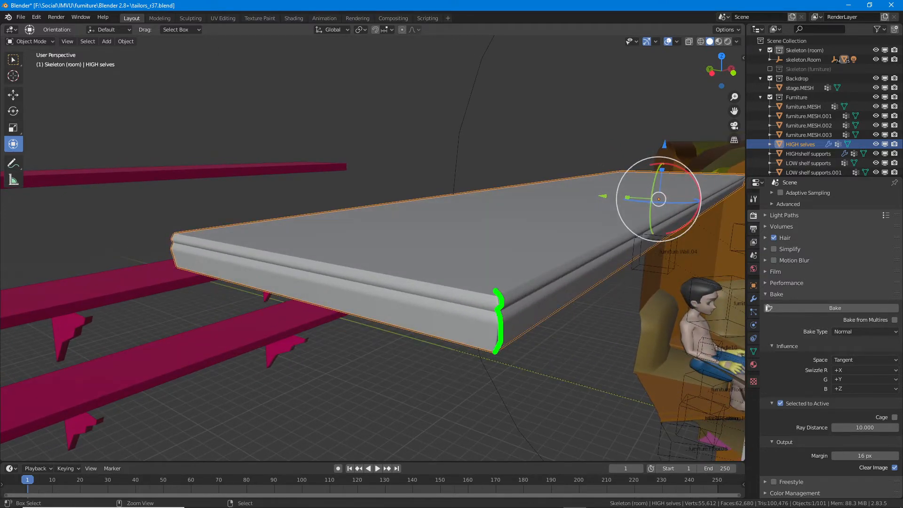
mouse_move(170, 232)
left_mouse_down()
mouse_move(181, 273)
mouse_move(477, 342)
left_mouse_up()
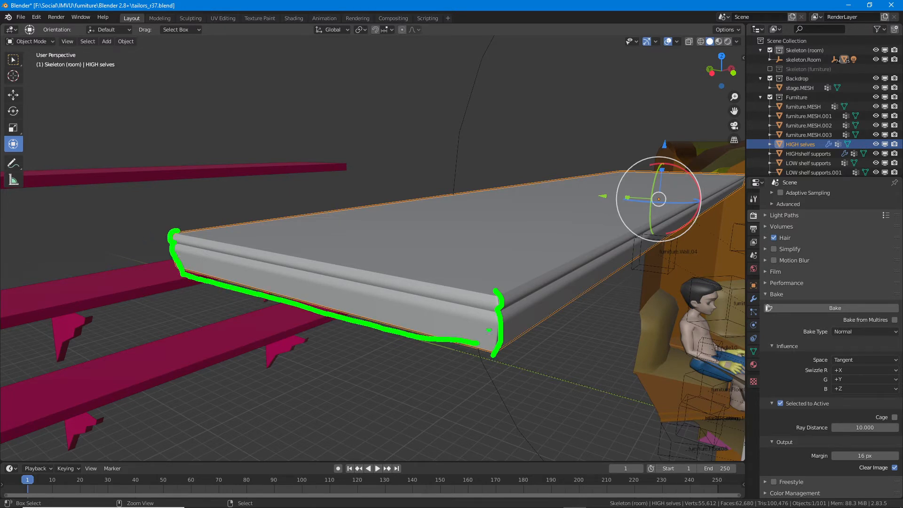
left_click_drag(497, 291, 188, 228)
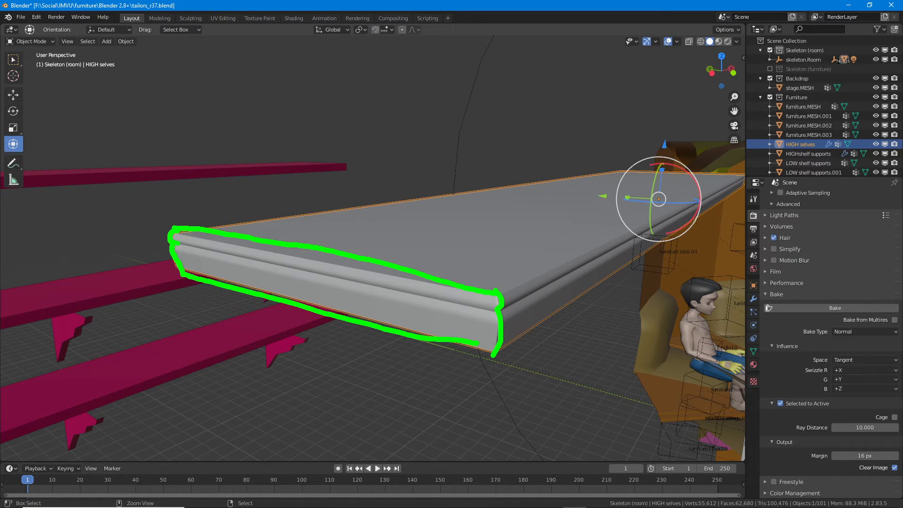
mouse_move(269, 267)
left_mouse_down()
mouse_move(475, 312)
mouse_move(615, 263)
left_mouse_up()
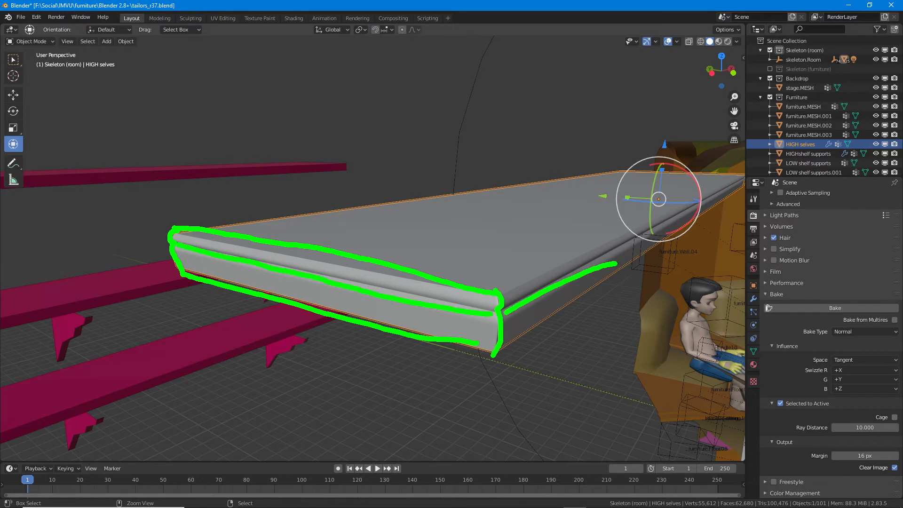
left_click_drag(504, 291, 549, 272)
key("Escape")
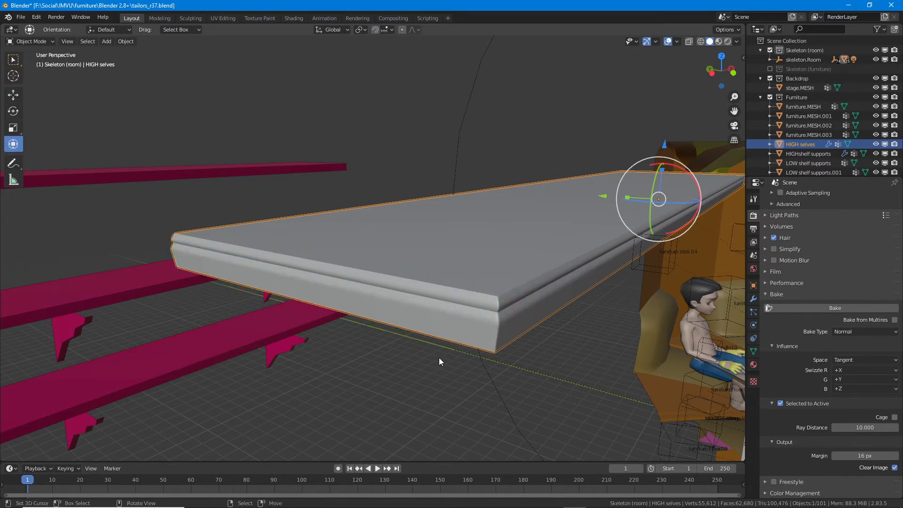
scroll(401, 343, "down", 2)
scroll(379, 326, "up", 1)
scroll(378, 326, "down", 1)
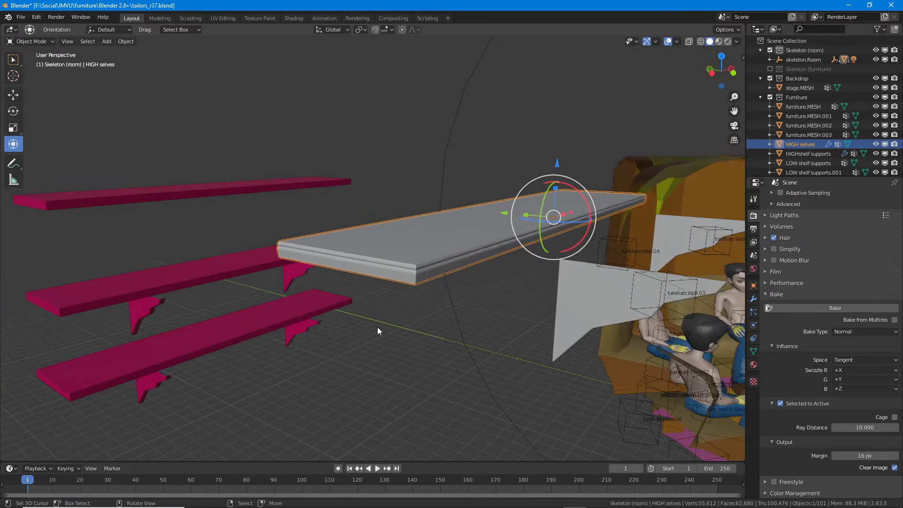
Step: Move the LOW shelves object 1300 along the global Y axis so it overlaps the HIGH selves object
middle_click_drag(365, 324, 376, 320)
right_click(152, 186)
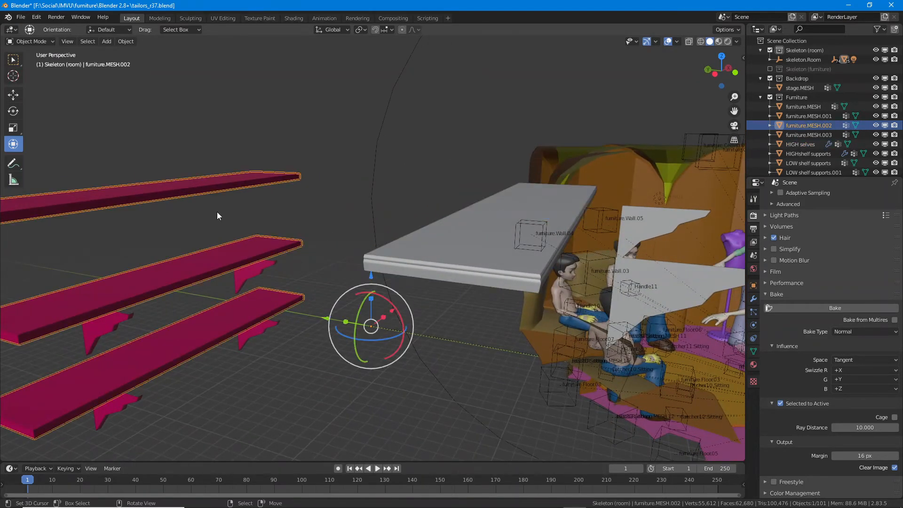
middle_click_drag(217, 212, 469, 303)
right_click(363, 262)
right_click(411, 314)
middle_click_drag(411, 315, 483, 314)
key("g")
key("y")
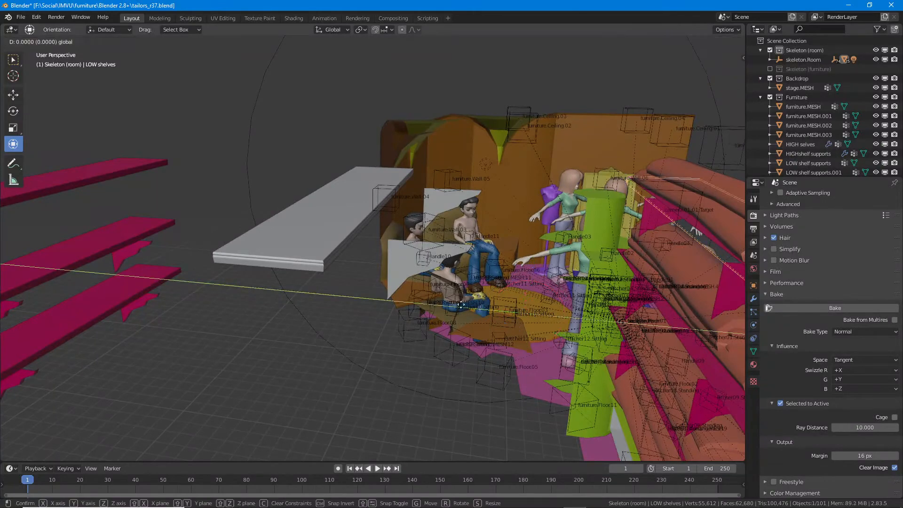
left_click(334, 291)
scroll(334, 291, "up", 4)
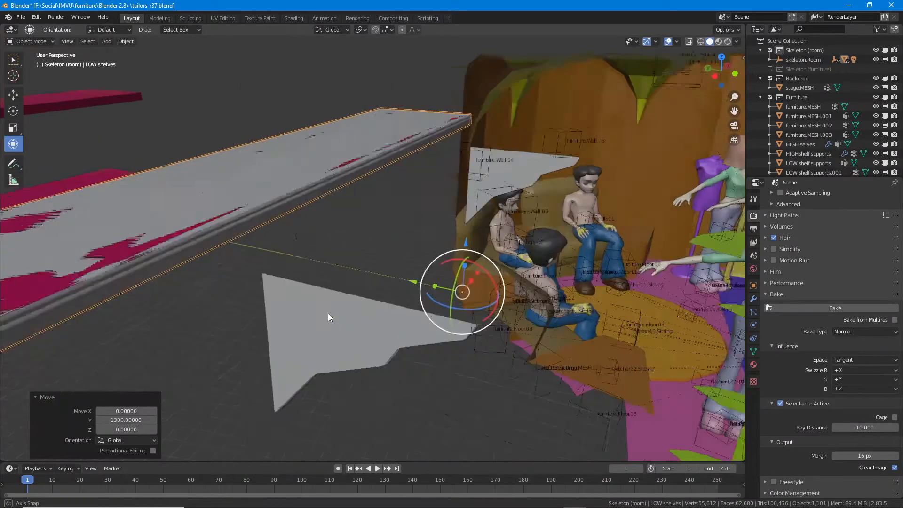
middle_click_drag(328, 313, 359, 310)
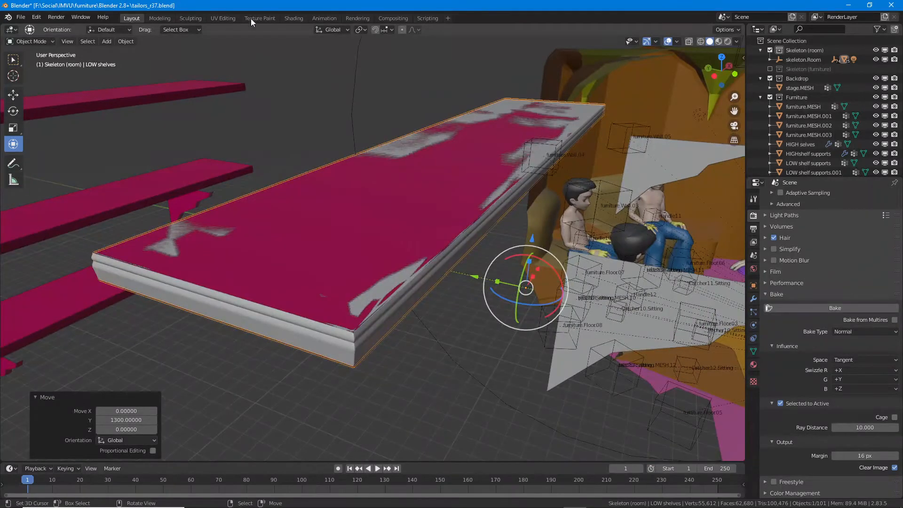
Step: Switch to the UV Editing workspace and display the complete UV layout of the LOW shelves mesh in Edit Mode
left_click(224, 18)
middle_click_drag(400, 254, 492, 344)
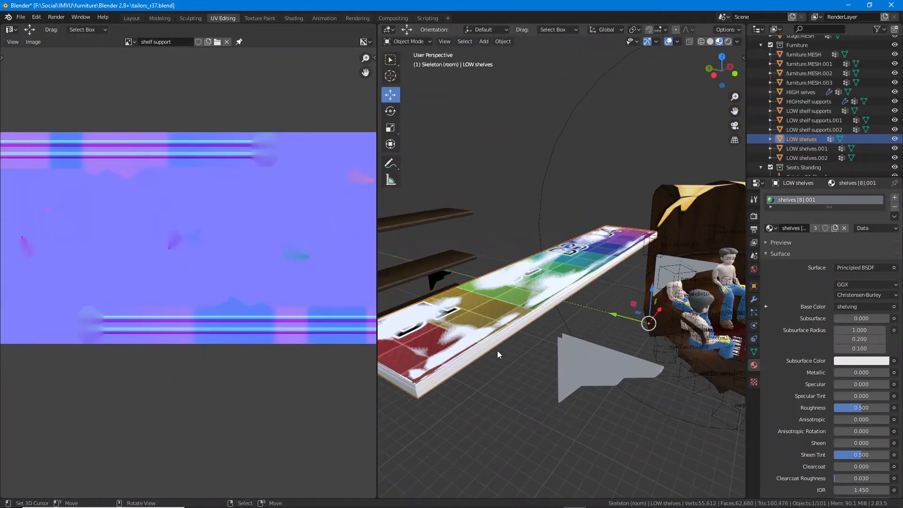
key("a")
scroll(195, 236, "down", 3)
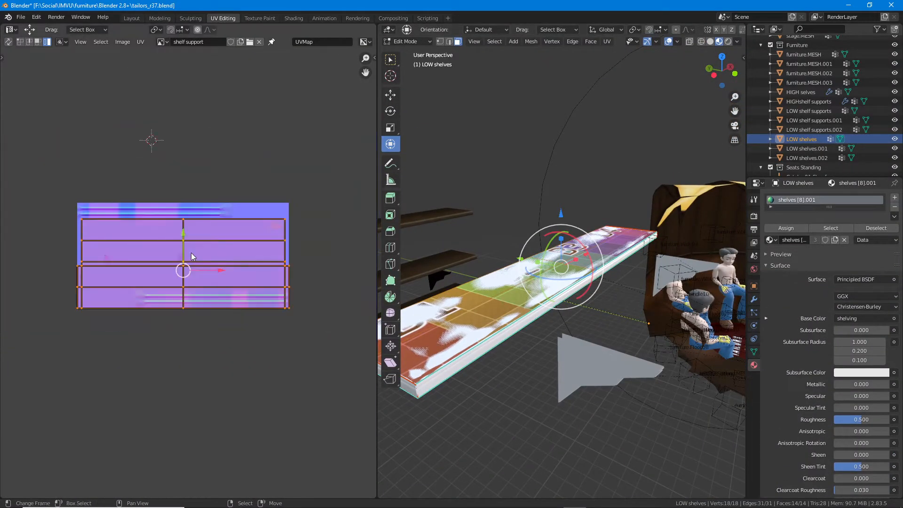
scroll(201, 278, "up", 2)
key("g")
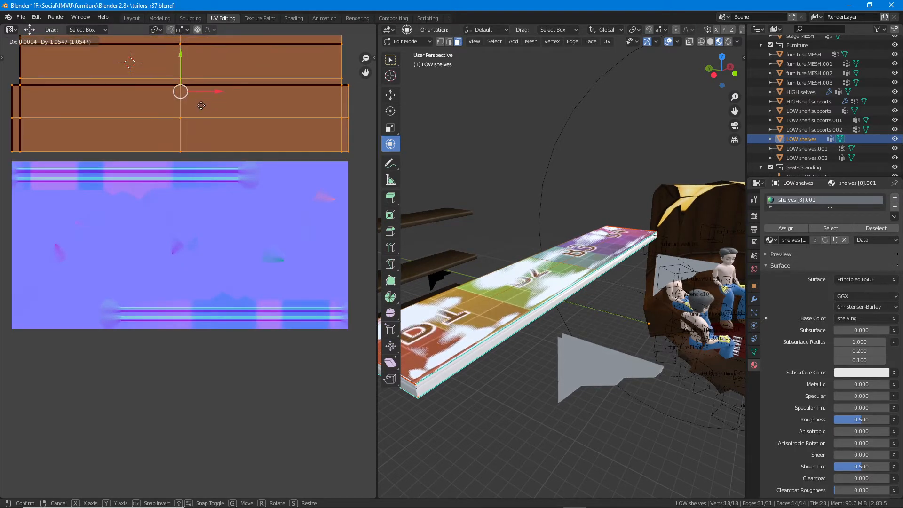
right_click(201, 109)
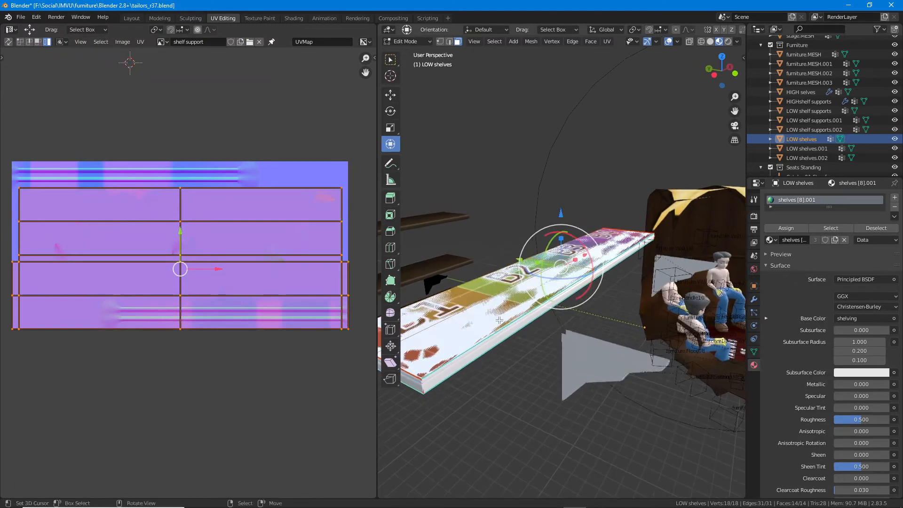
Step: Show the shelving image behind the LOW shelves UV layout and return to Object Mode
key("Tab")
middle_click_drag(539, 306, 503, 382)
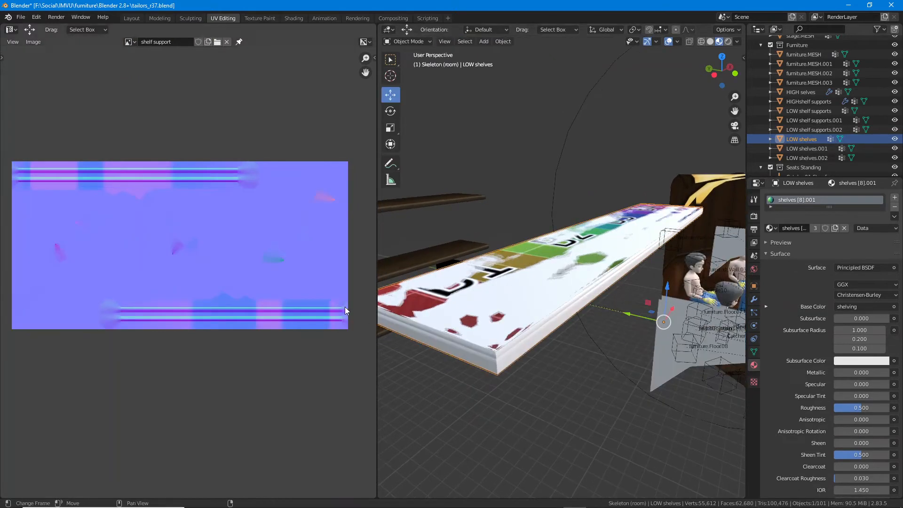
key("Tab")
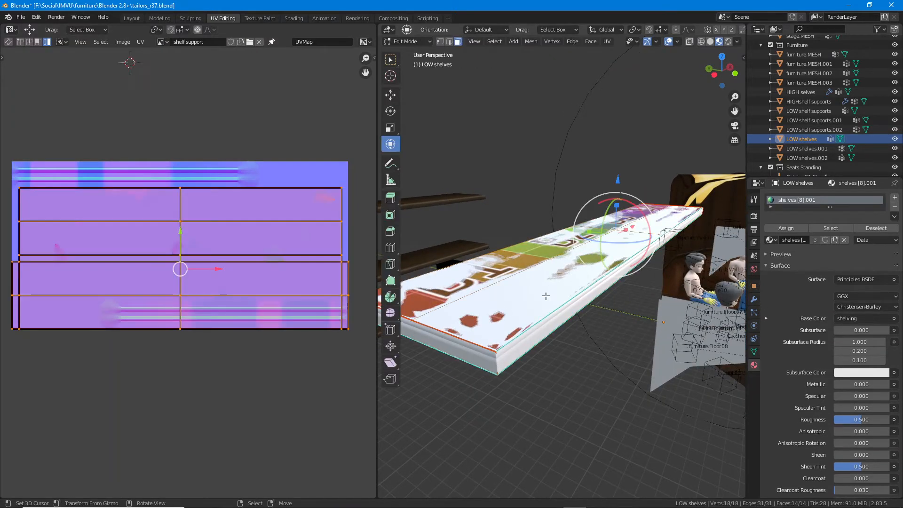
left_click(163, 42)
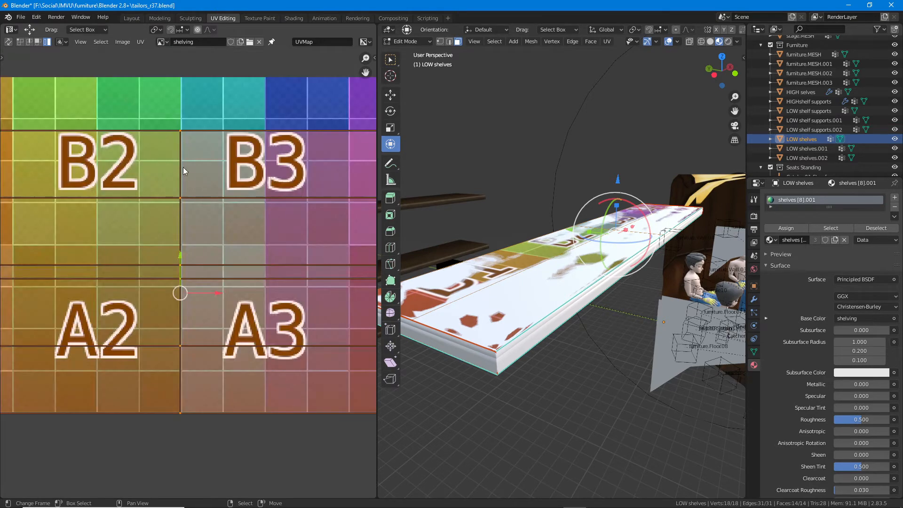
scroll(190, 198, "down", 3)
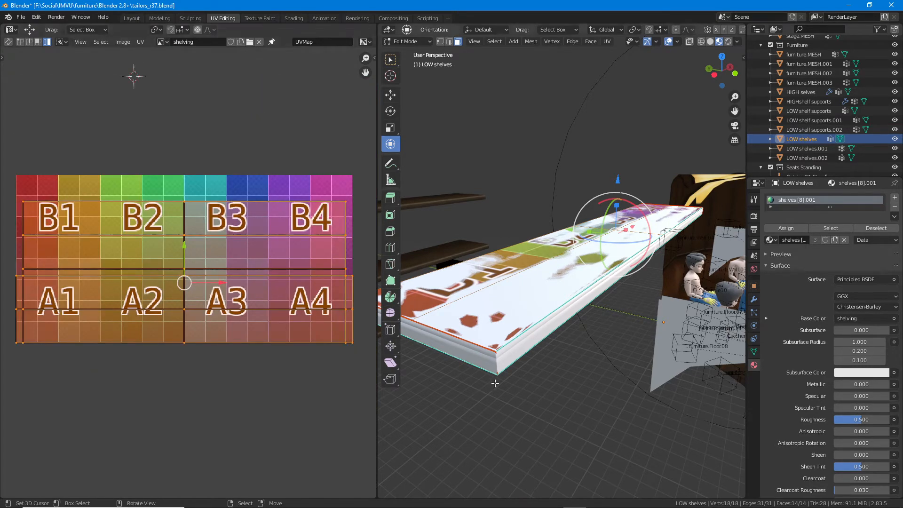
key("Tab")
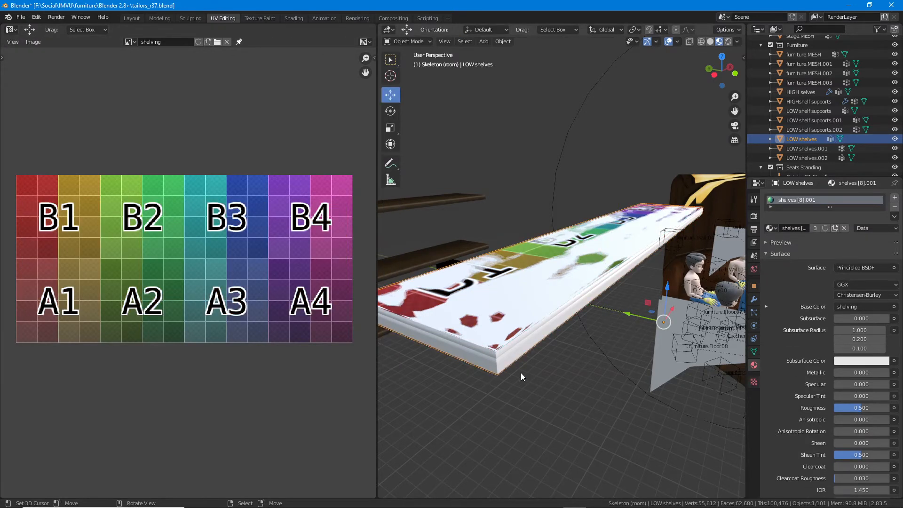
Step: In wireframe shading, select the HIGH selves object and add LOW shelves to the selection as the active object
middle_click_drag(520, 373, 537, 352)
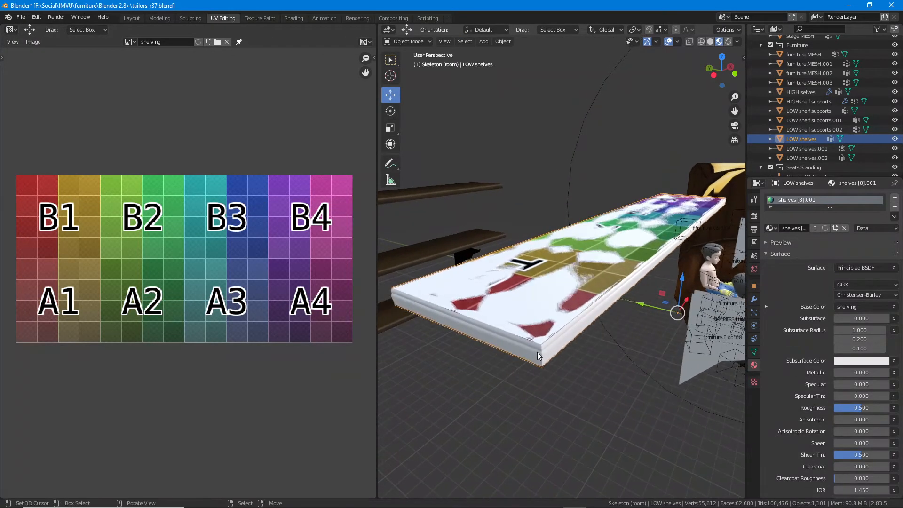
left_click(597, 288)
left_click(701, 42)
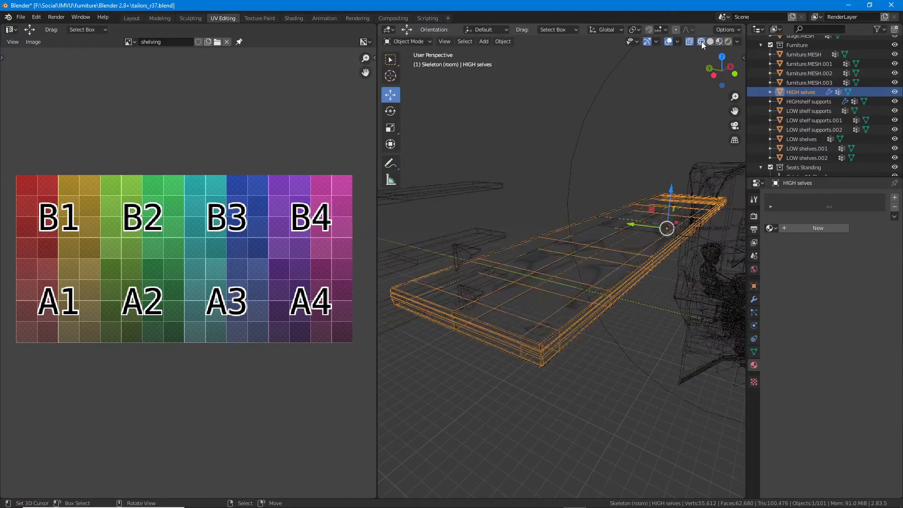
middle_click_drag(524, 411, 524, 388)
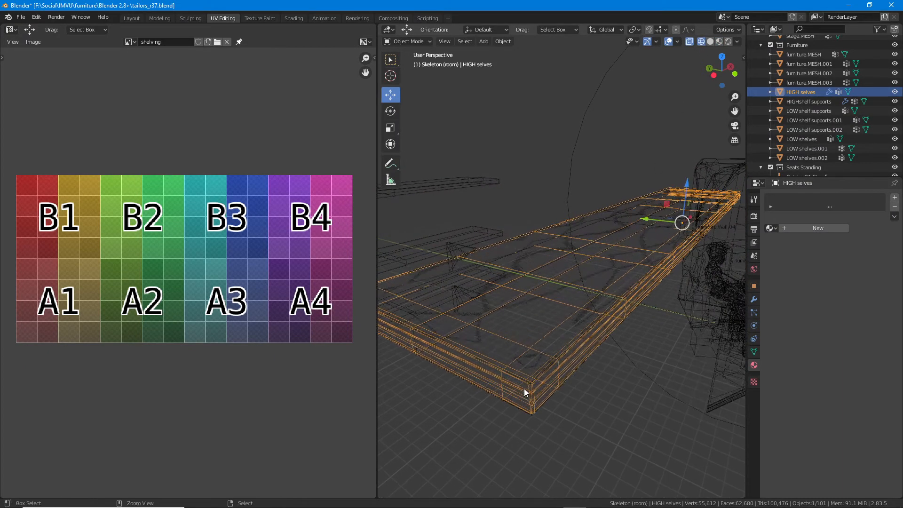
left_click(523, 381, "shift")
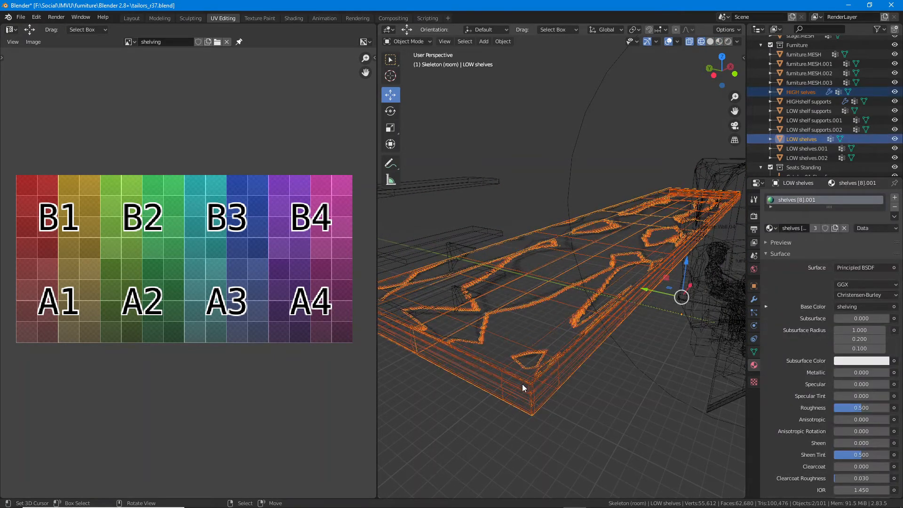
Step: Open the scene's render properties and check that the render engine is Cycles
left_click(753, 216)
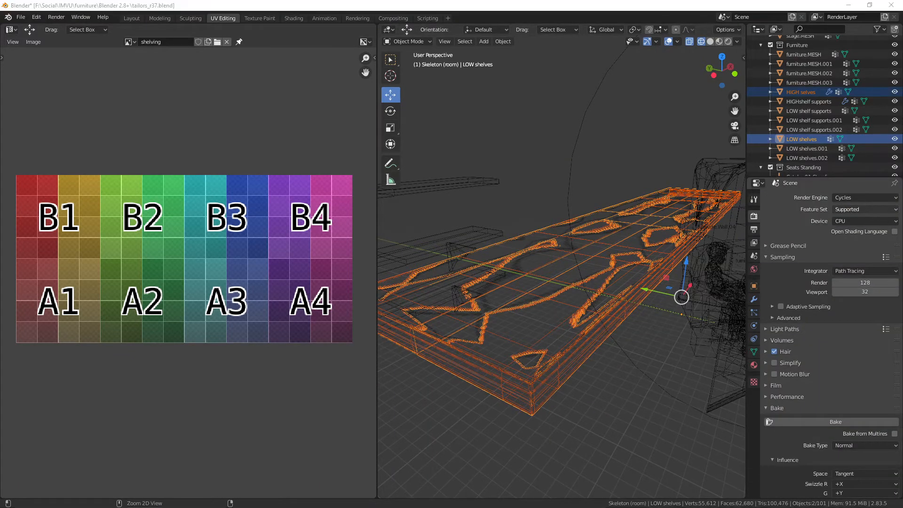
left_click_drag(832, 207, 878, 206)
mouse_move(742, 210)
left_mouse_down()
mouse_move(769, 231)
mouse_move(743, 202)
left_mouse_up()
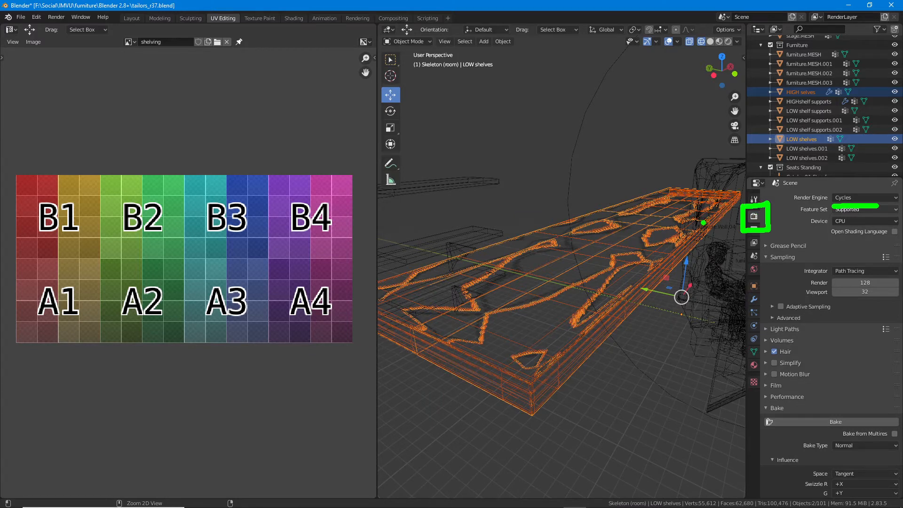
mouse_move(701, 223)
left_mouse_down()
mouse_move(724, 222)
mouse_move(720, 232)
left_mouse_up()
key("Escape")
Step: Locate the Bake settings and choose Normal as the bake type
key("ctrl+2")
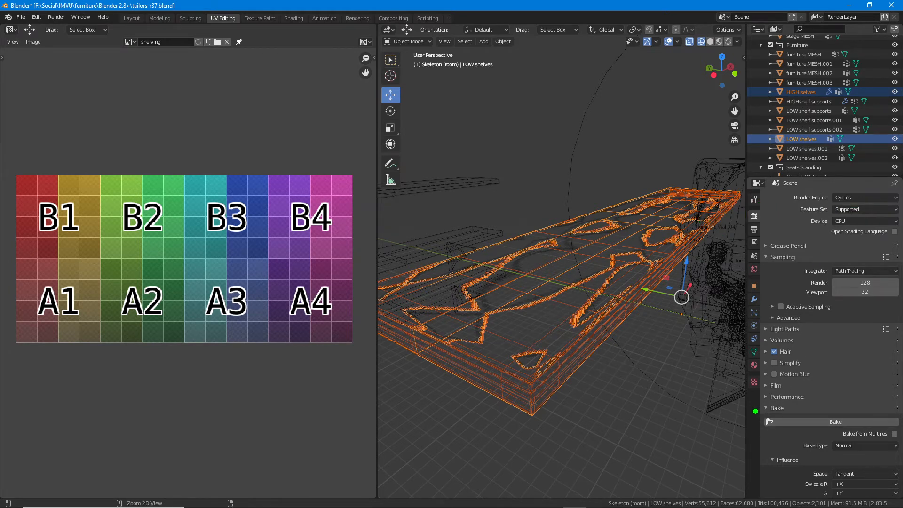
mouse_move(752, 396)
left_mouse_down()
mouse_move(751, 421)
mouse_move(809, 407)
mouse_move(747, 397)
left_mouse_up()
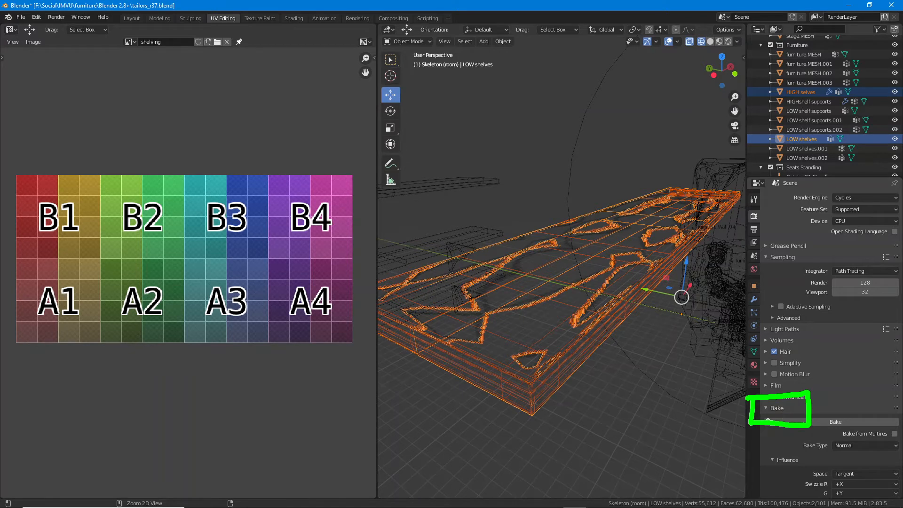
key("Escape")
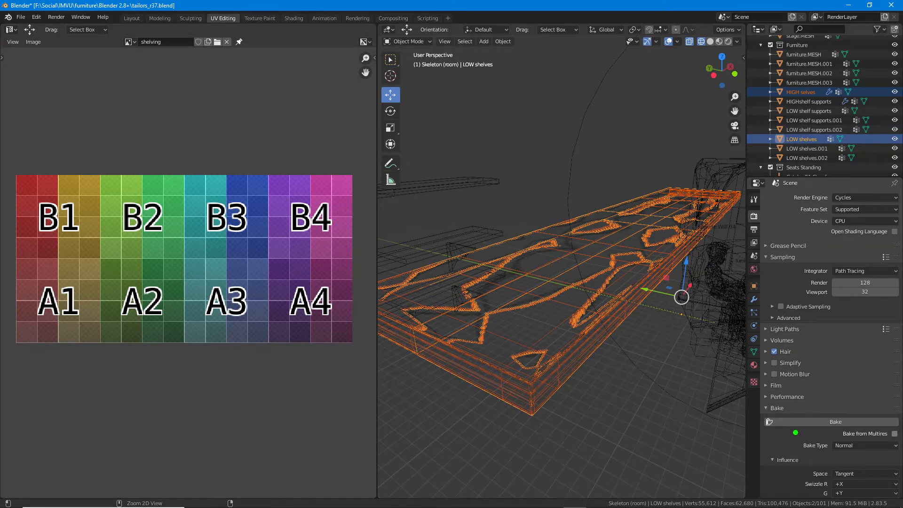
mouse_move(794, 431)
left_mouse_down()
mouse_move(844, 455)
mouse_move(896, 453)
mouse_move(898, 430)
mouse_move(788, 429)
left_mouse_up()
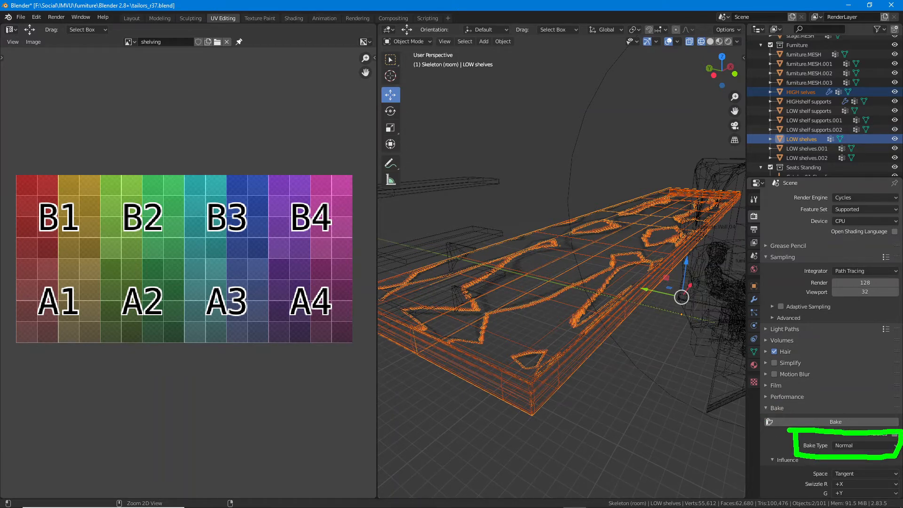
key("Escape")
left_click(861, 446)
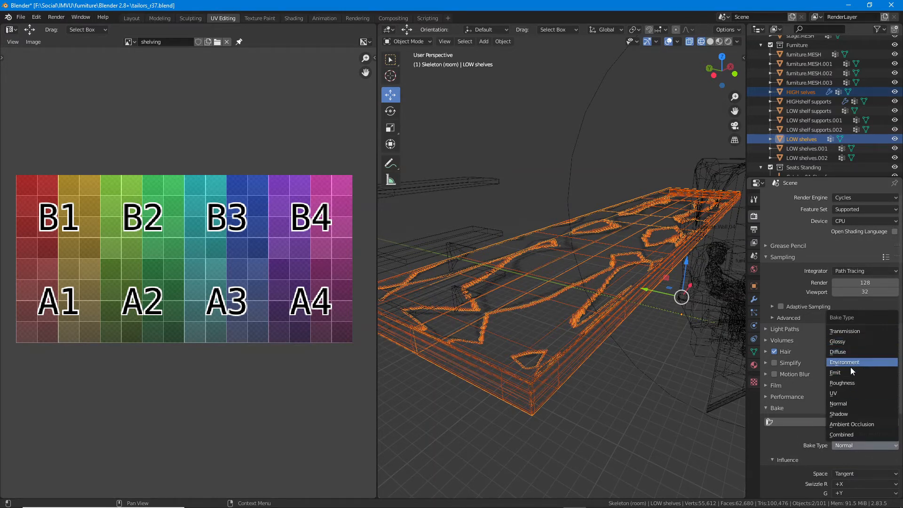
left_click(846, 403)
Step: Examine the bake Influence settings and the Selected to Active option
scroll(791, 418, "down", 5)
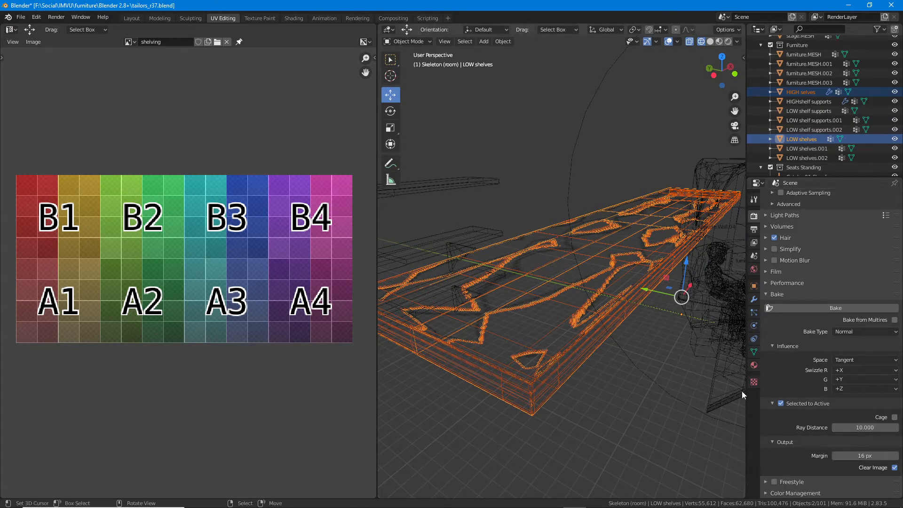
key("ctrl+2")
mouse_move(802, 376)
left_mouse_down()
mouse_move(882, 397)
mouse_move(816, 404)
left_mouse_up()
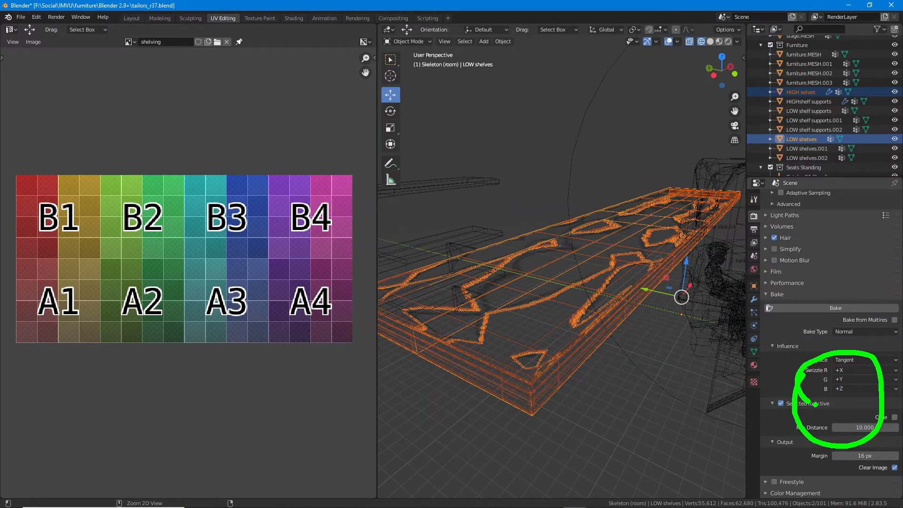
key("Escape")
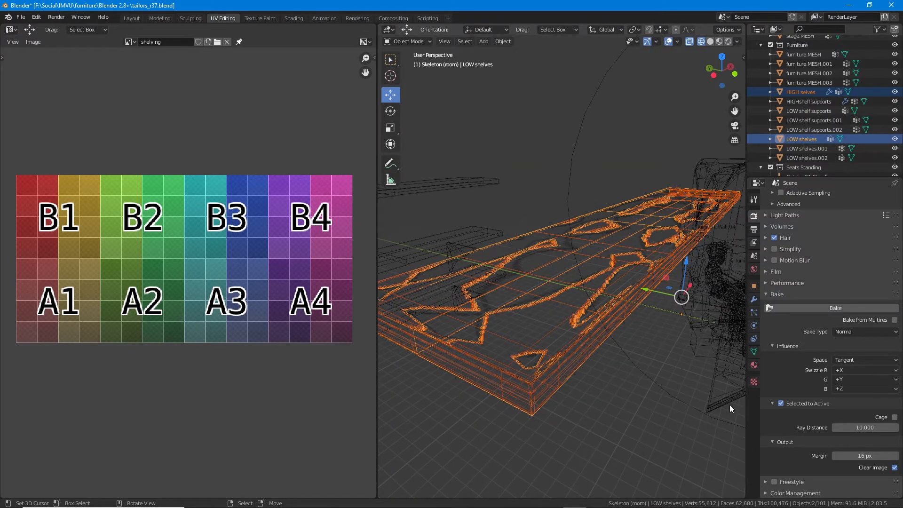
left_click_drag(776, 412, 838, 411)
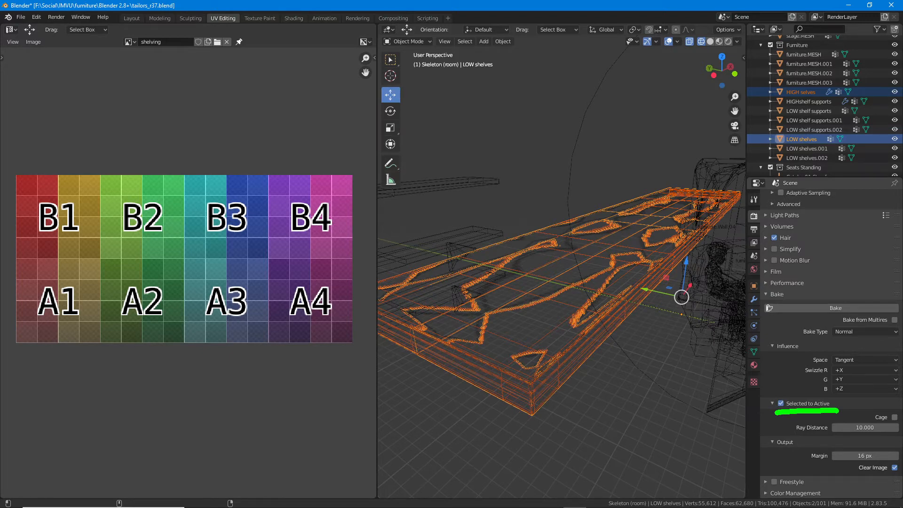
Step: Bake the normal map from HIGH selves onto LOW shelves with Selected to Active enabled
mouse_move(775, 396)
left_mouse_down()
mouse_move(770, 408)
mouse_move(795, 397)
mouse_move(776, 393)
left_mouse_up()
key("Escape")
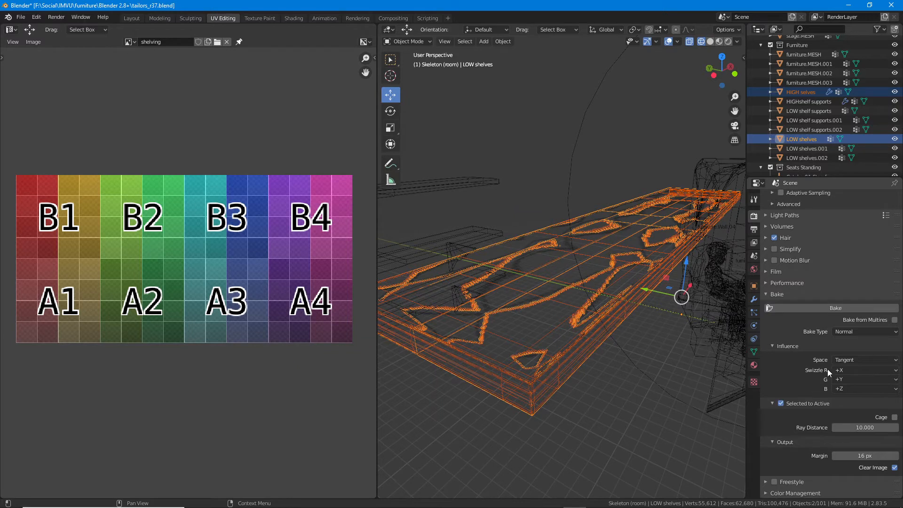
left_click(833, 308)
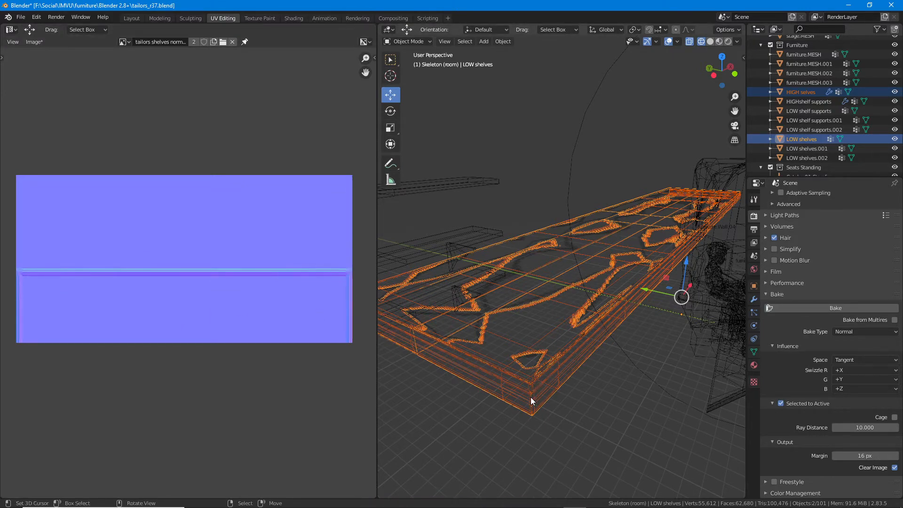
Step: Switch the viewport to solid shading and compare the high-poly shelf's front and side edges with the baked normal map
middle_click_drag(530, 396, 594, 207)
left_click(708, 42)
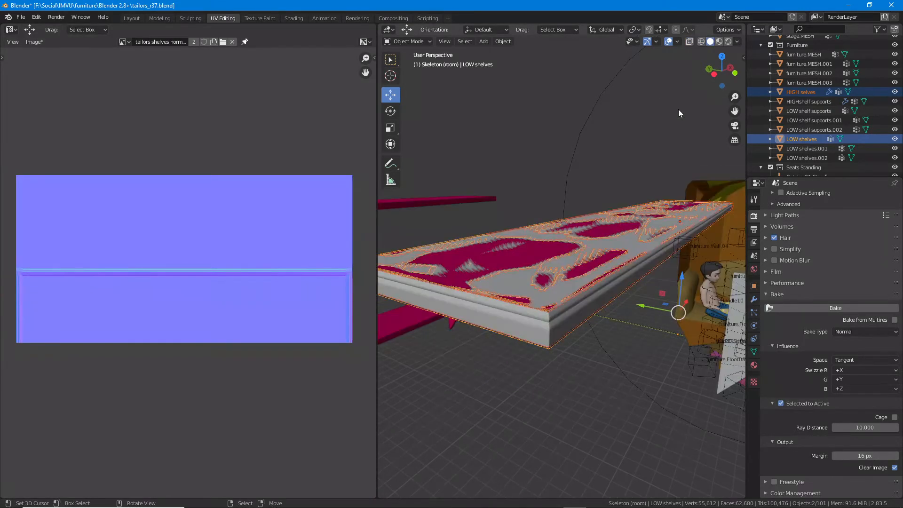
left_click_drag(553, 318, 648, 264)
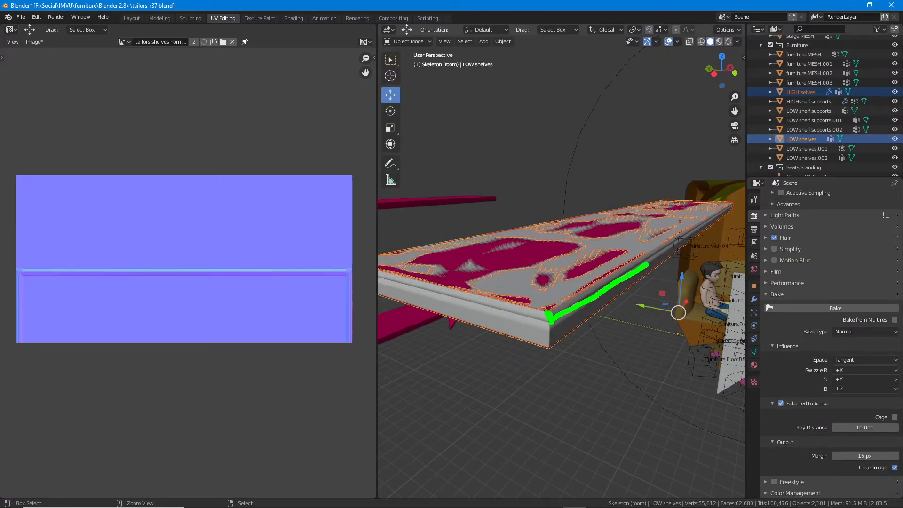
mouse_move(352, 272)
left_mouse_down()
mouse_move(19, 269)
mouse_move(19, 336)
left_mouse_up()
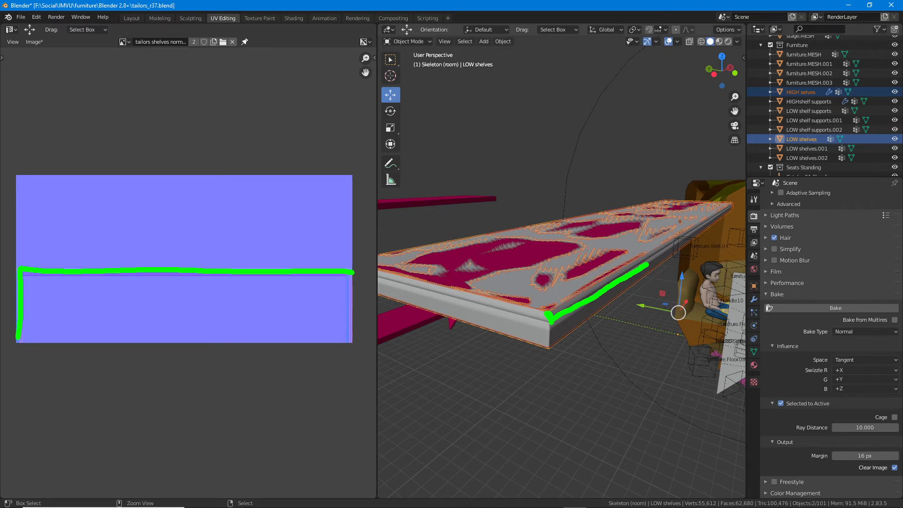
left_click_drag(351, 273, 351, 351)
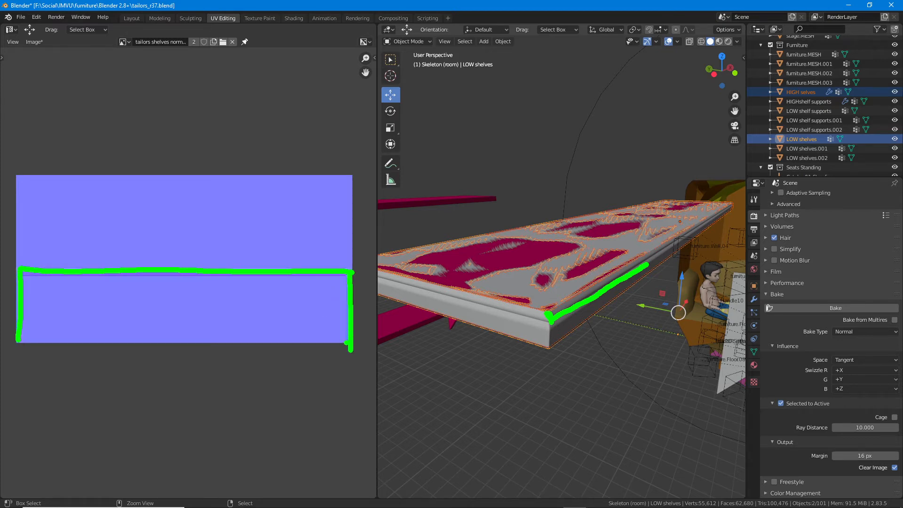
key("Escape")
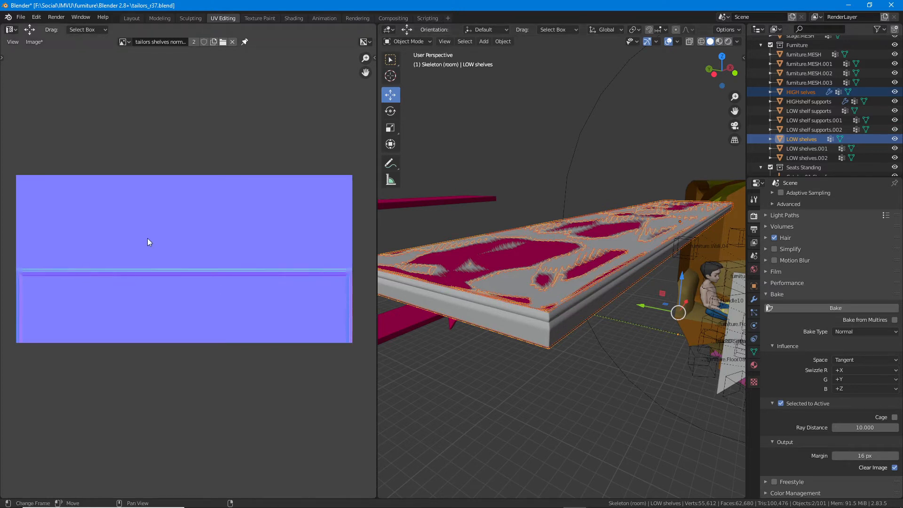
Step: Examine the Save As options and file format for the baked image tailors shelves bake.png, without saving it
left_click(34, 42)
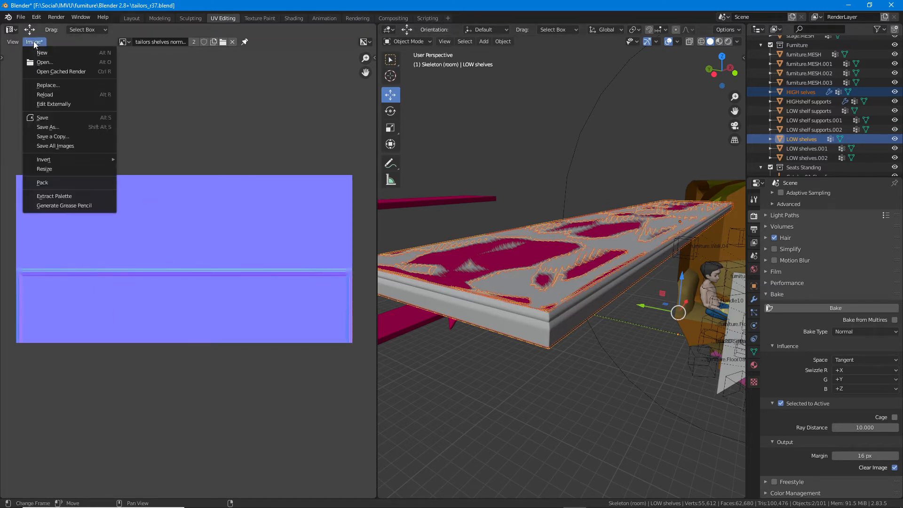
left_click(49, 126)
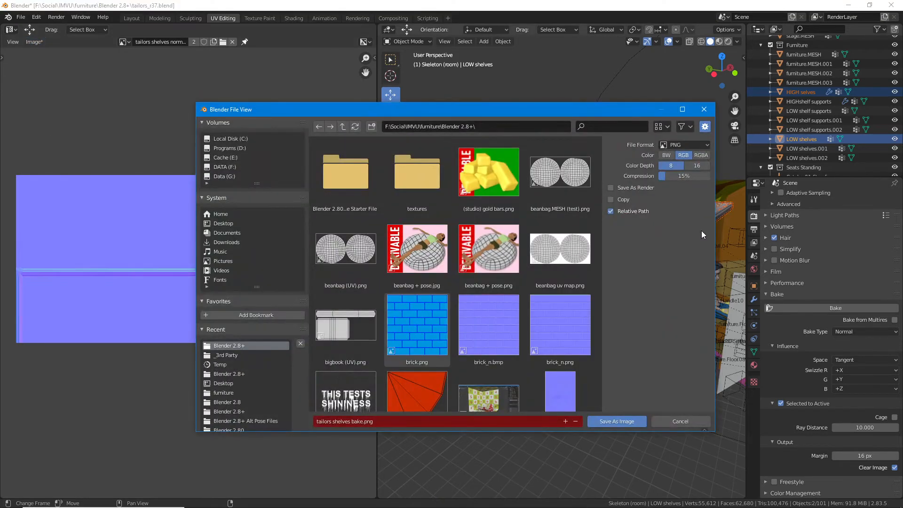
left_click(682, 147)
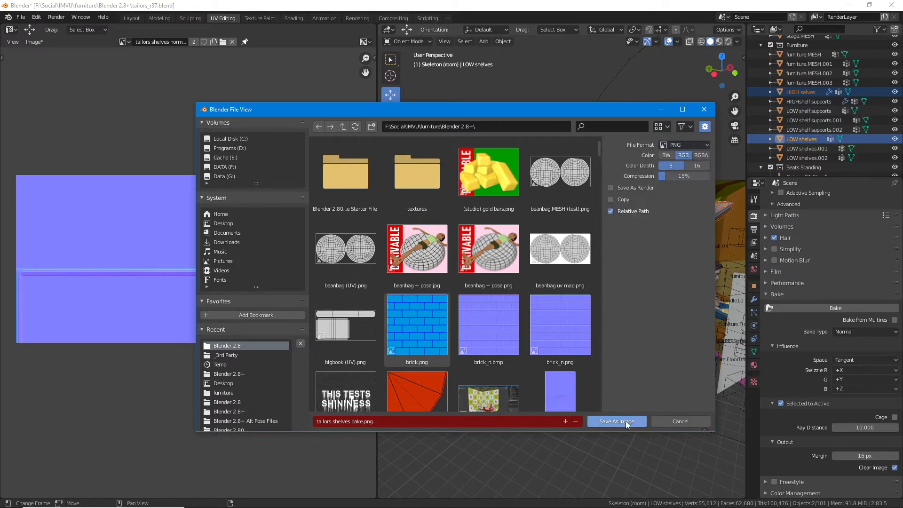
left_click(682, 420)
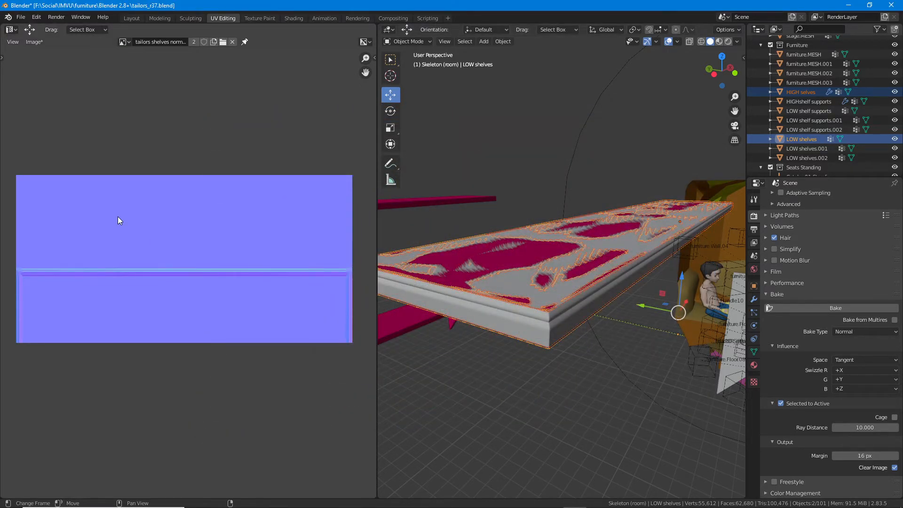
Step: In the Layout workspace, select the furniture.MESH object containing the cloth-roll counter and enter Edit Mode
scroll(531, 248, "down", 1)
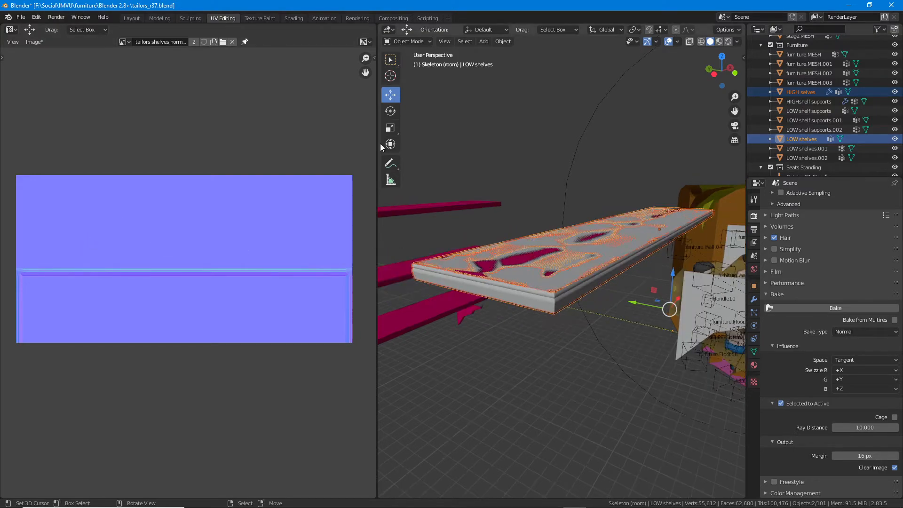
left_click(131, 17)
scroll(272, 221, "down", 4)
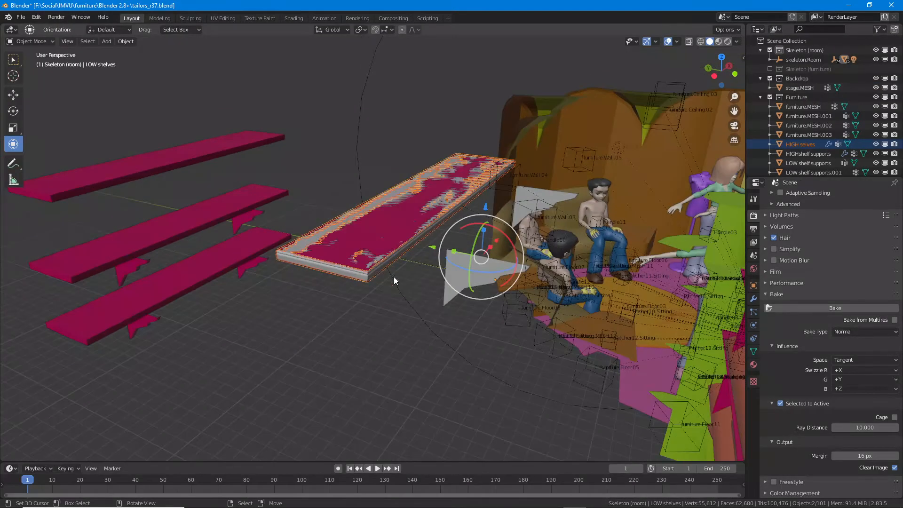
mouse_move(477, 285)
middle_mouse_down("shift")
mouse_move(438, 265)
mouse_move(442, 300)
middle_mouse_up("shift")
key("Tab")
key("Tab")
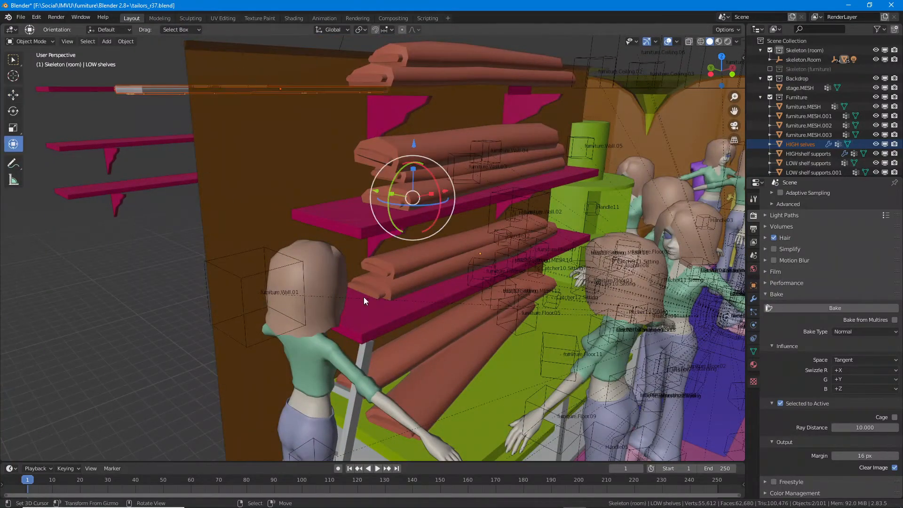
middle_click_drag(363, 297, 441, 260)
scroll(416, 257, "up", 1)
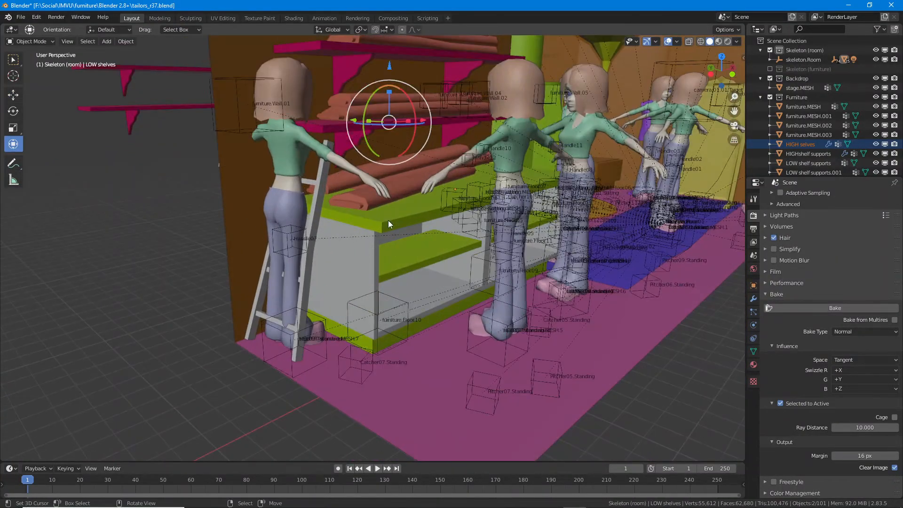
left_click(391, 232)
scroll(391, 230, "up", 4)
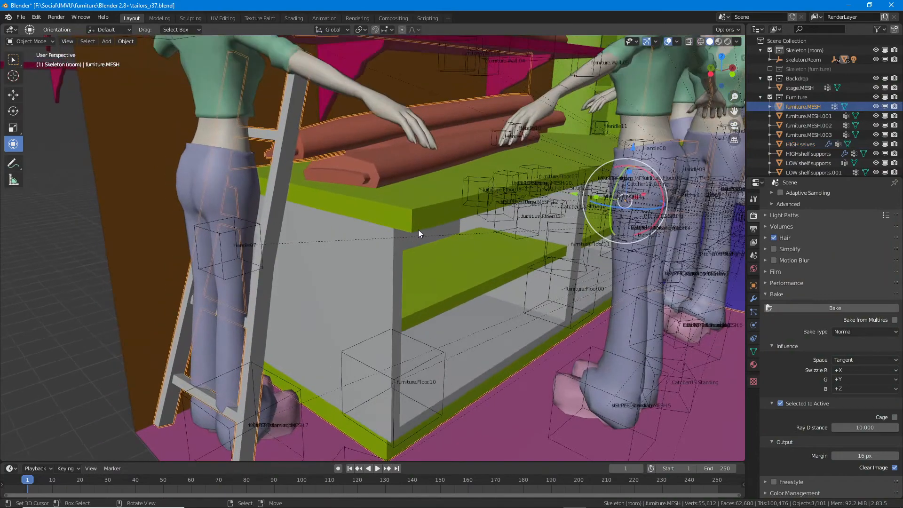
key("Tab")
Step: Select the faces around the counter top's outer edge and add all of its upper faces to the selection
left_click(415, 215)
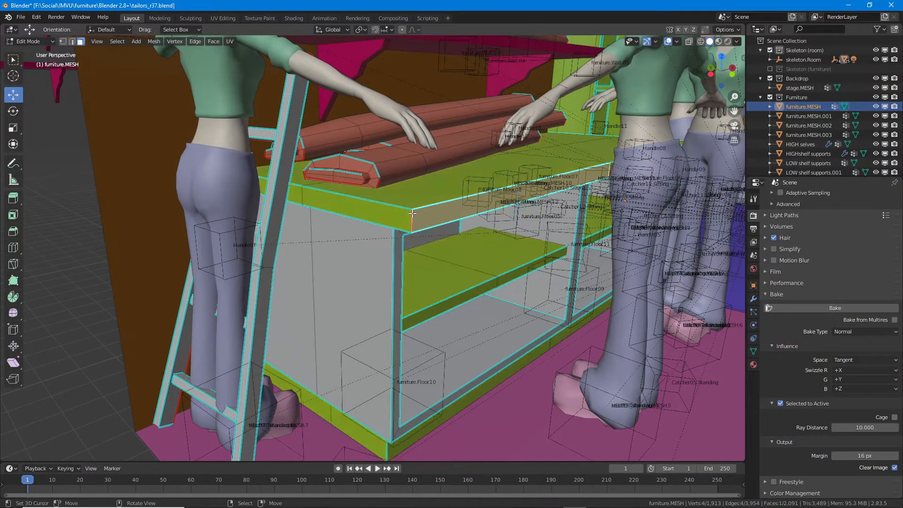
middle_click_drag(415, 216, 418, 214)
scroll(426, 206, "up", 2)
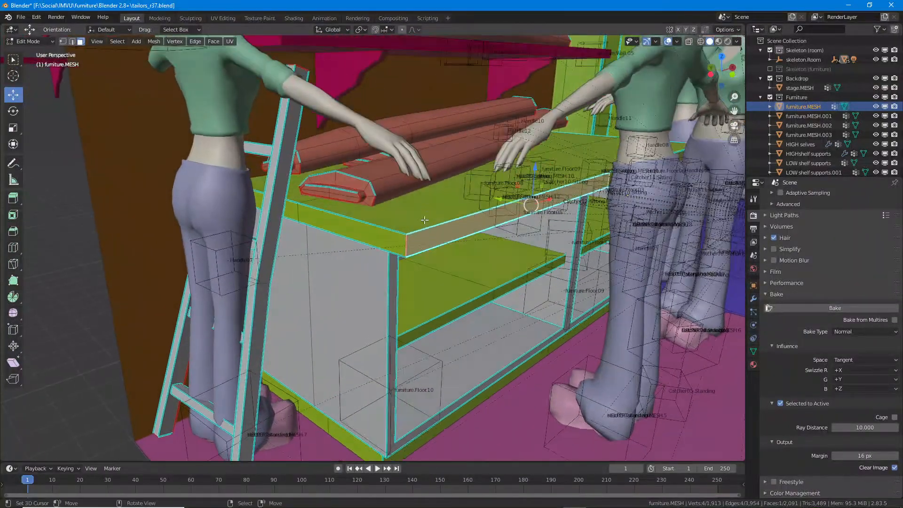
right_click(406, 243, "alt")
right_click(428, 209, "shift")
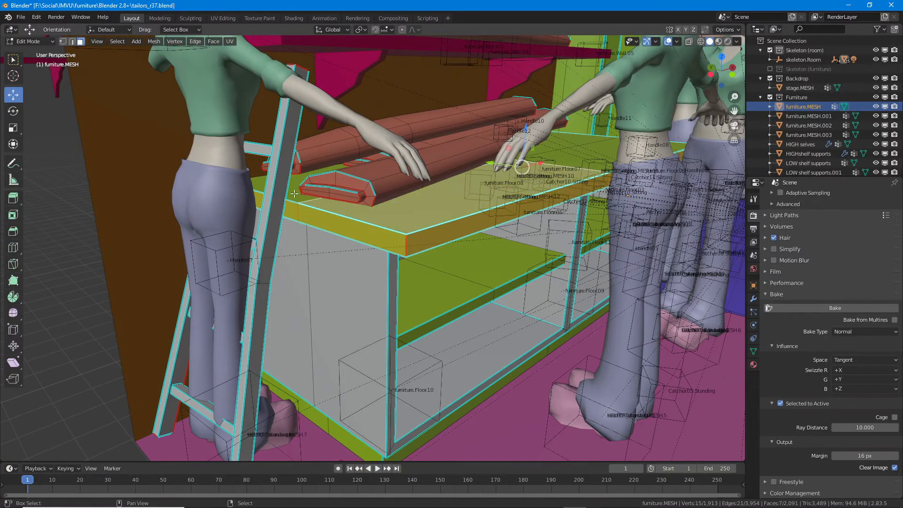
right_click(294, 193, "shift")
middle_click_drag(407, 227, 353, 243)
middle_click_drag(431, 242, 400, 236)
right_click(401, 236, "shift")
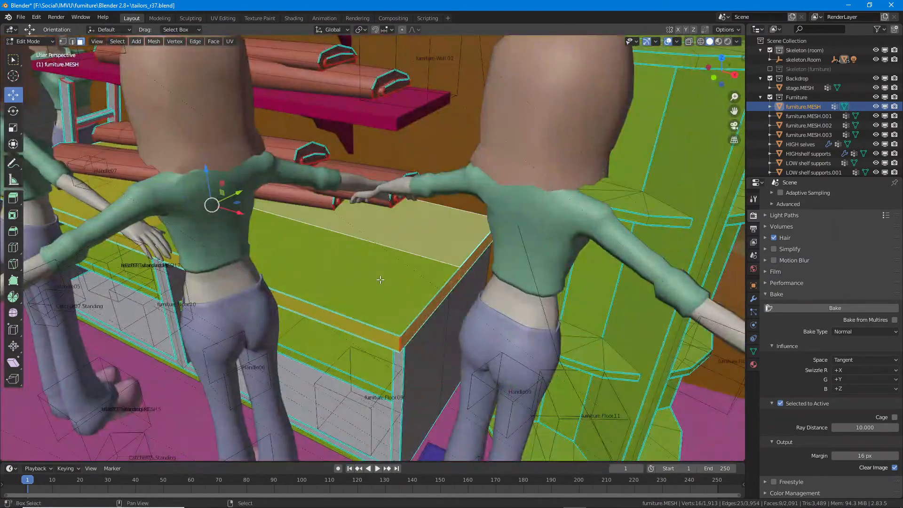
right_click(380, 280, "shift")
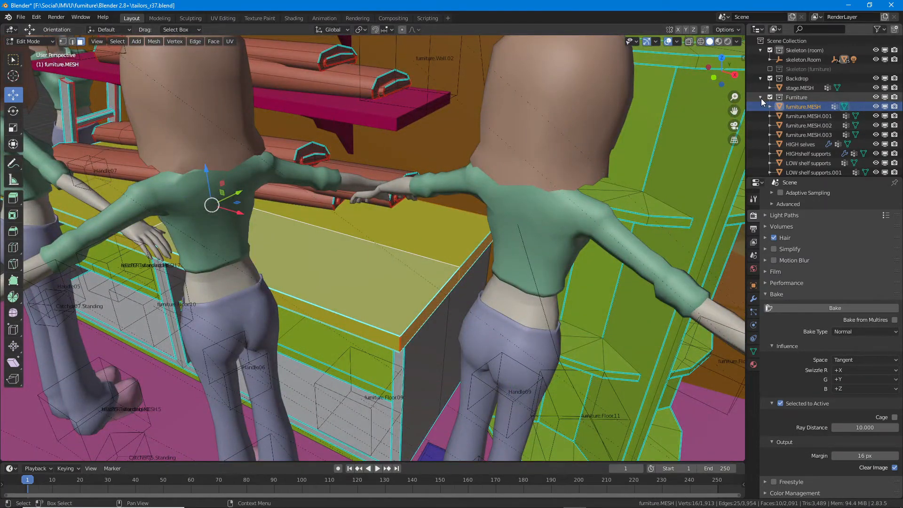
Step: Collapse the Furniture collection and exclude the Seats Standing and Seats Sitting collections from the scene
left_click(761, 97)
left_click(770, 106)
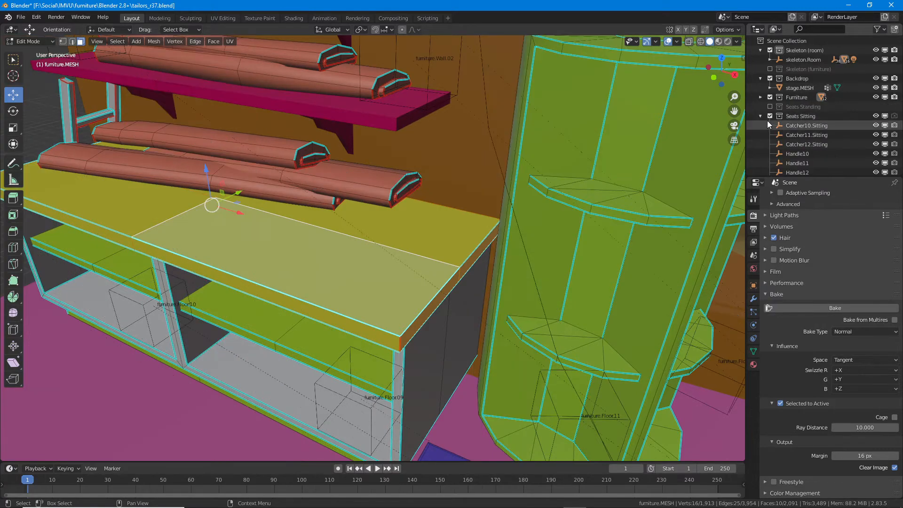
left_click(769, 116)
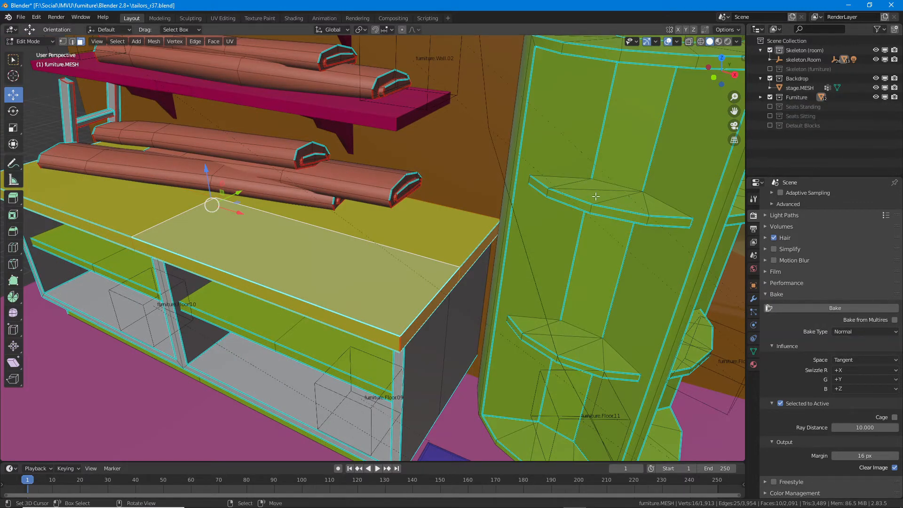
Step: Add the counter top's overhanging underside faces along the front and both ends to the selection
middle_click_drag(595, 196, 467, 167)
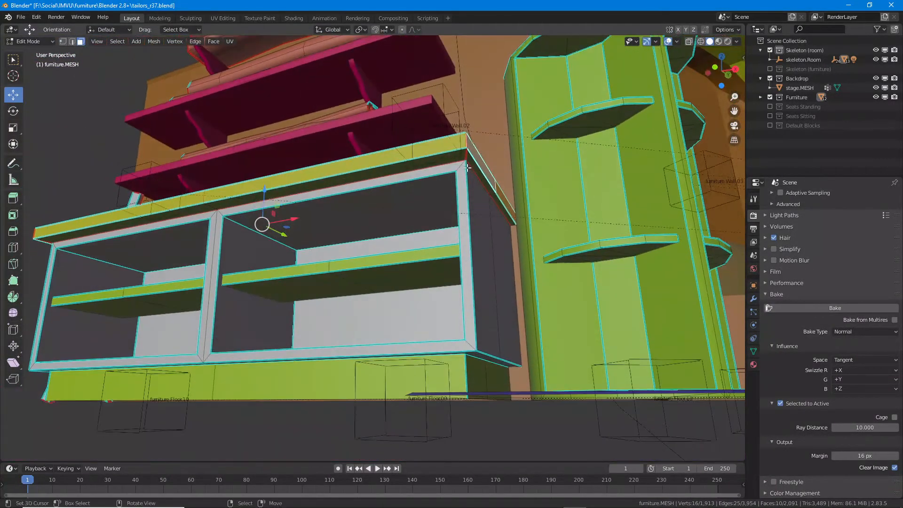
left_click(464, 156, "shift")
left_click(482, 176, "shift")
left_click(499, 203, "shift")
middle_click_drag(382, 200, 306, 184)
left_click(230, 195, "shift")
left_click(290, 159, "shift")
scroll(284, 188, "up", 2)
left_click(278, 149, "shift")
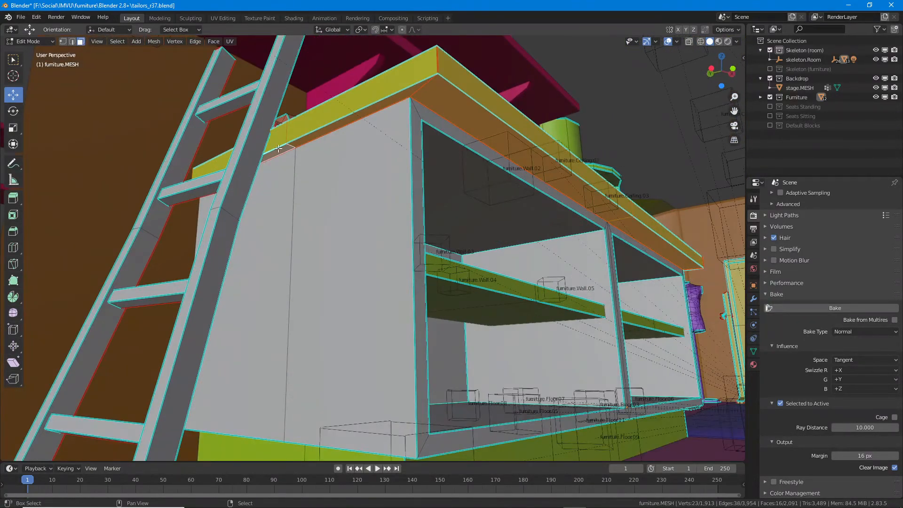
middle_click_drag(453, 196, 483, 295)
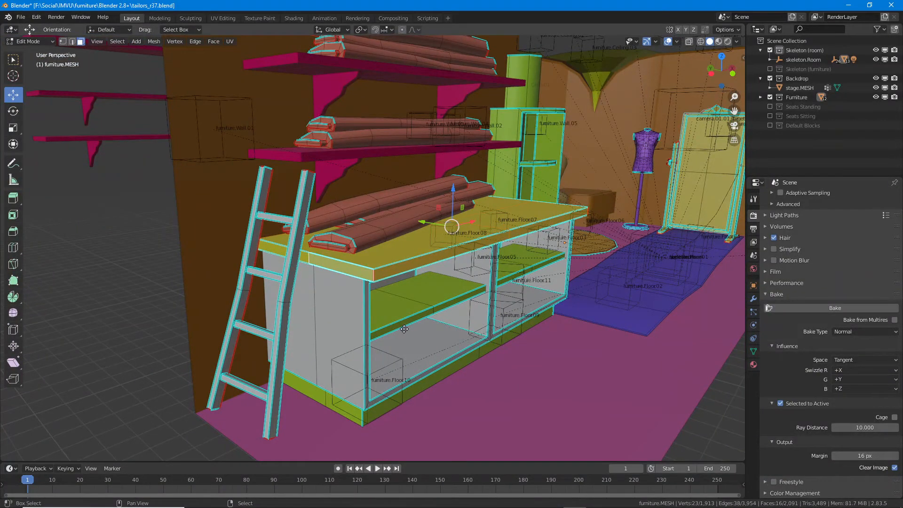
Step: Duplicate the selected counter top faces in place and separate the duplicate into its own object
key("shift+d")
right_click(397, 278)
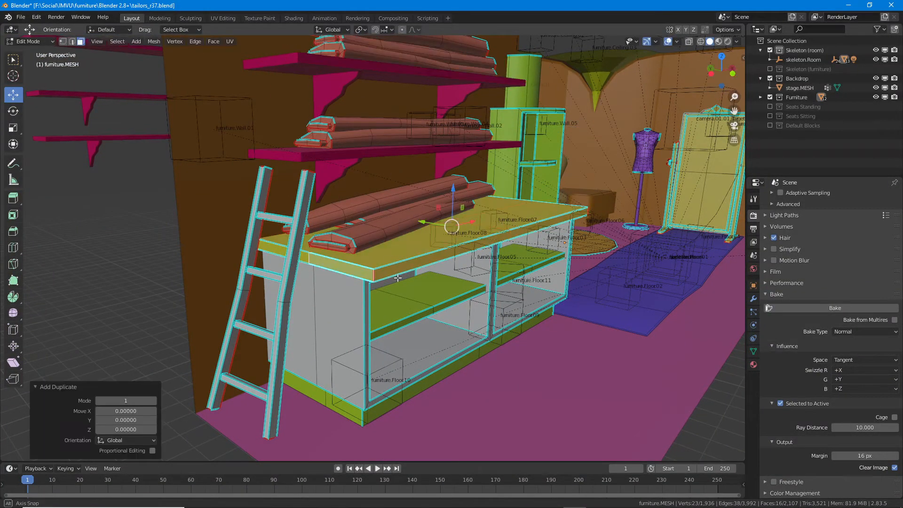
middle_click_drag(397, 278, 400, 289)
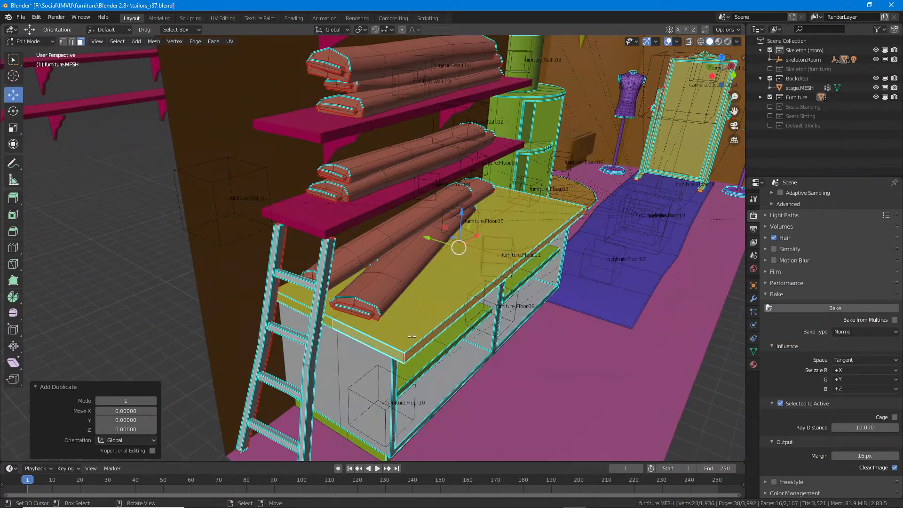
left_click(97, 41)
mouse_move(174, 43)
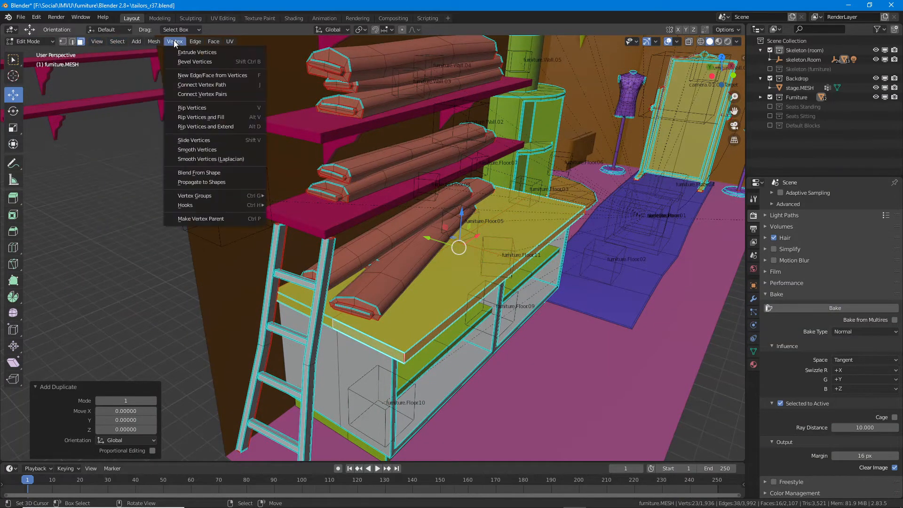
mouse_move(166, 94)
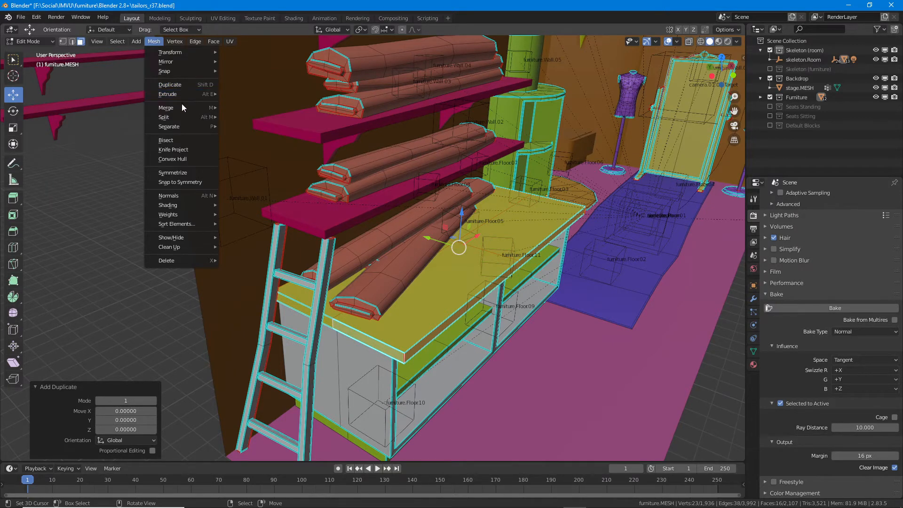
mouse_move(182, 127)
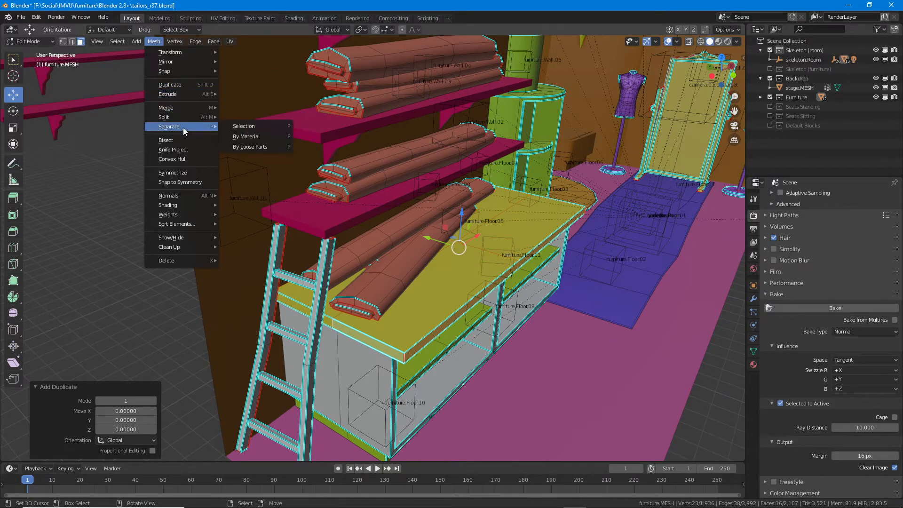
left_click(256, 125)
Step: Return to Object Mode, select the separated counter top copy and move it 1600 units along Y, out of the room
key("Tab")
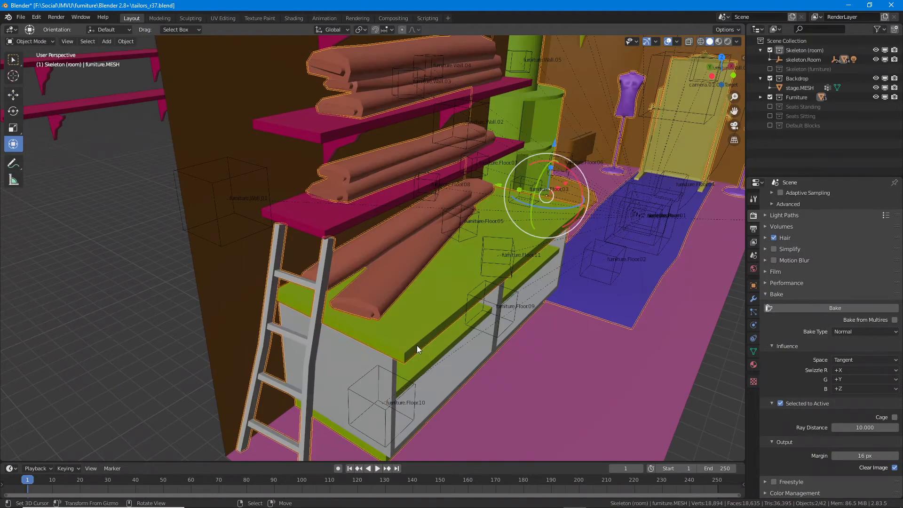
middle_click_drag(419, 337, 487, 278)
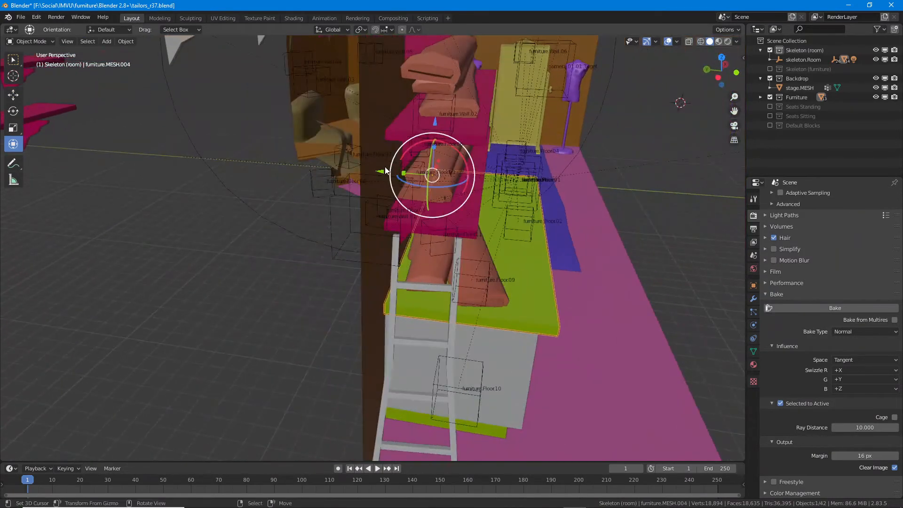
left_click_drag(383, 171, 225, 162)
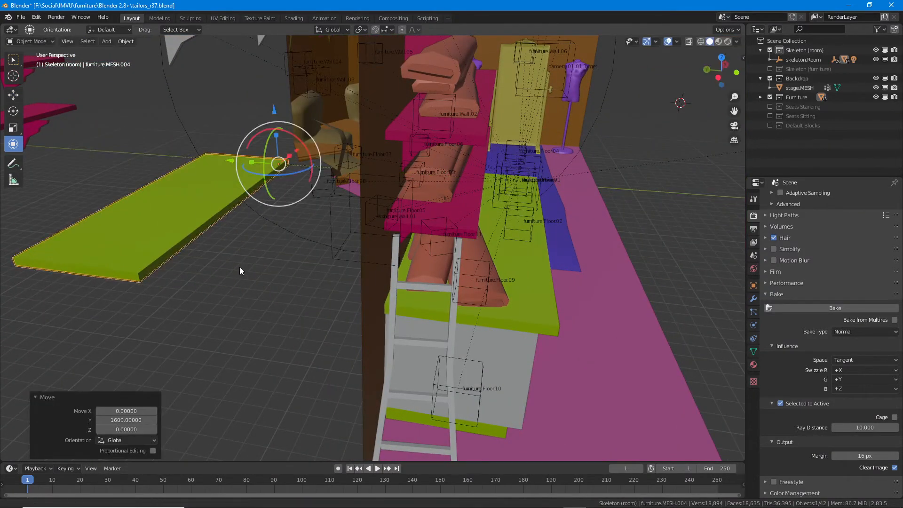
Step: Exclude the Skeleton (room) collection and enter Edit Mode on the separated counter top copy
middle_click_drag(239, 266, 318, 289)
scroll(390, 266, "up", 4)
left_click(769, 50)
key("Tab")
scroll(329, 291, "up", 1)
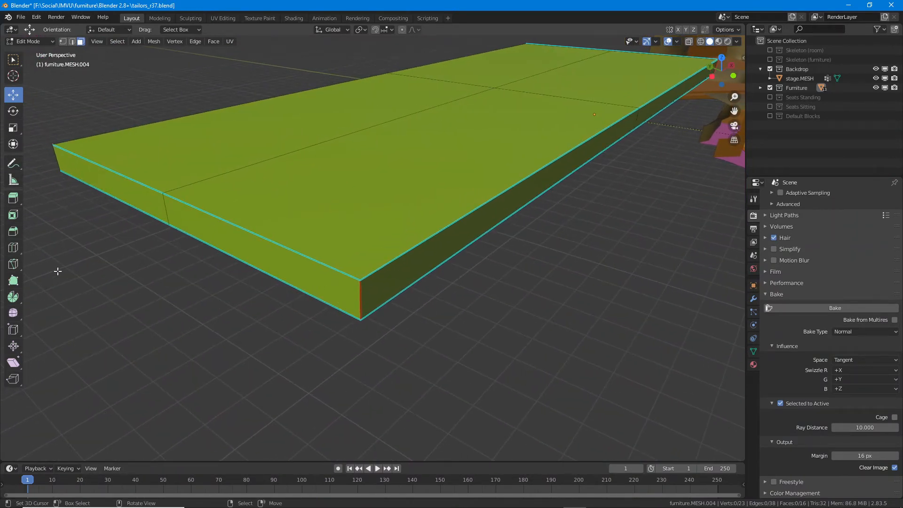
Step: Cut two horizontal edge loops around the counter top copy's side faces, sliding both close to the upper edge
key("ctrl+r")
left_click(365, 294)
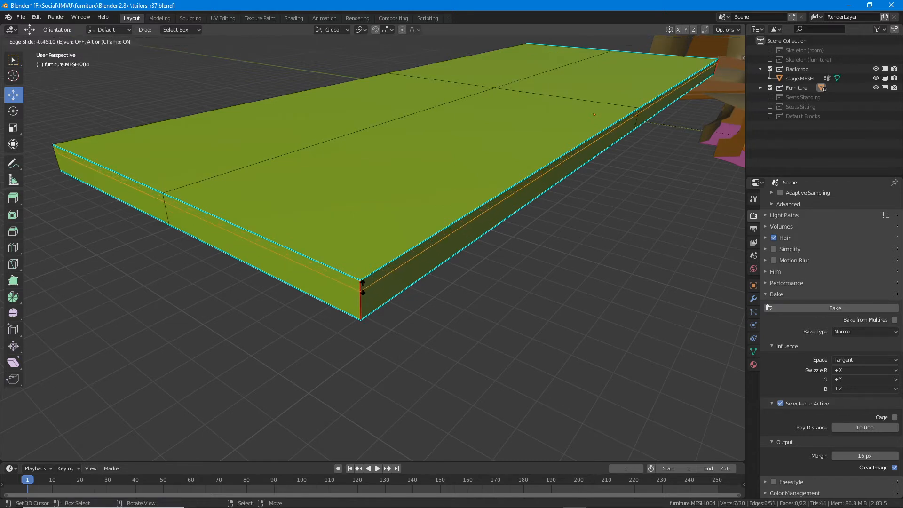
left_click(362, 284)
key("ctrl+r")
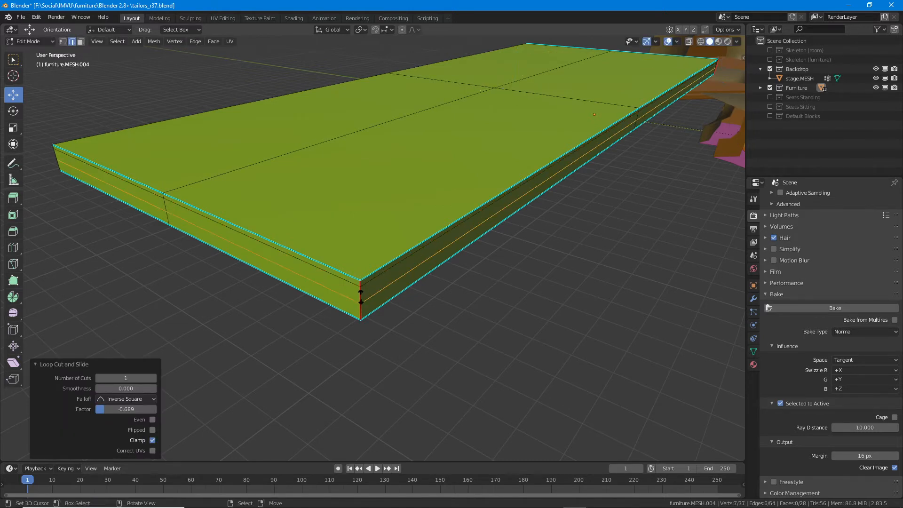
left_click(360, 297)
left_click(362, 289)
Step: Select the uppermost side edge loop and push it outward with Shrink/Fatten at an offset of about -8.35
right_click(365, 283, "alt")
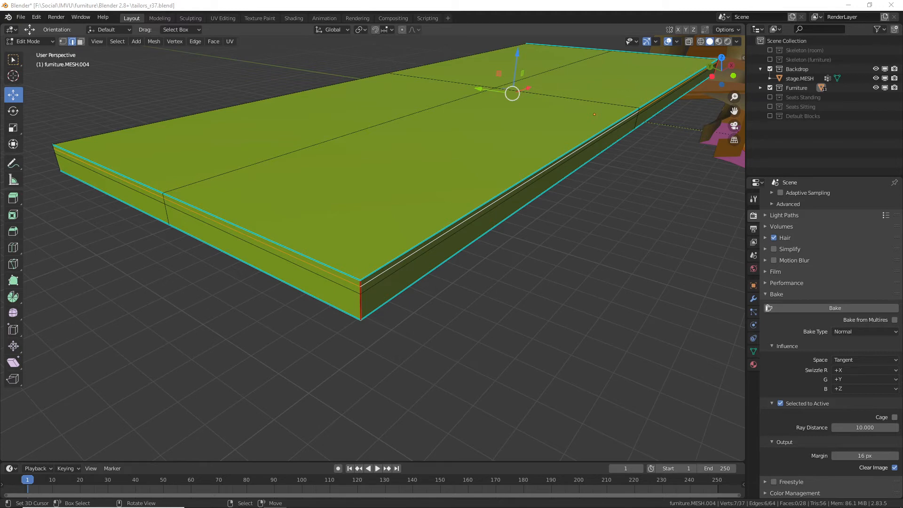
middle_click_drag(348, 326, 355, 322)
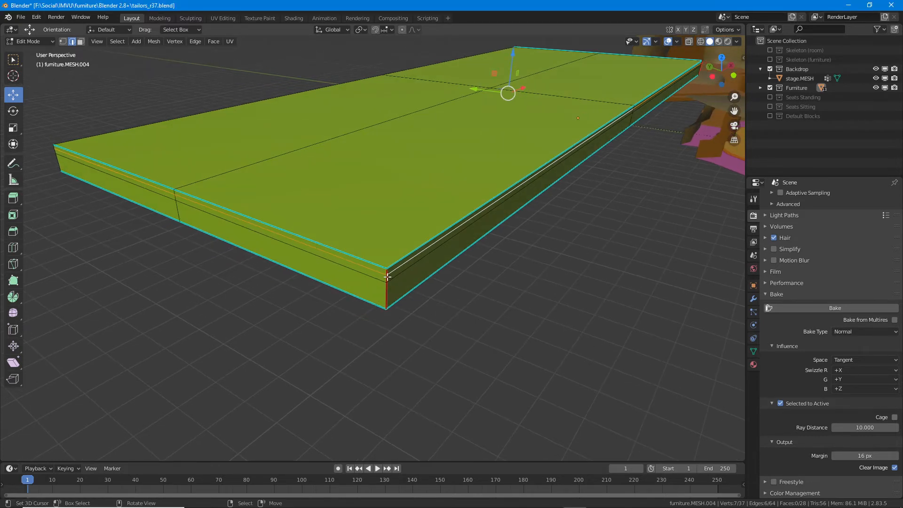
middle_click_drag(398, 285, 388, 282)
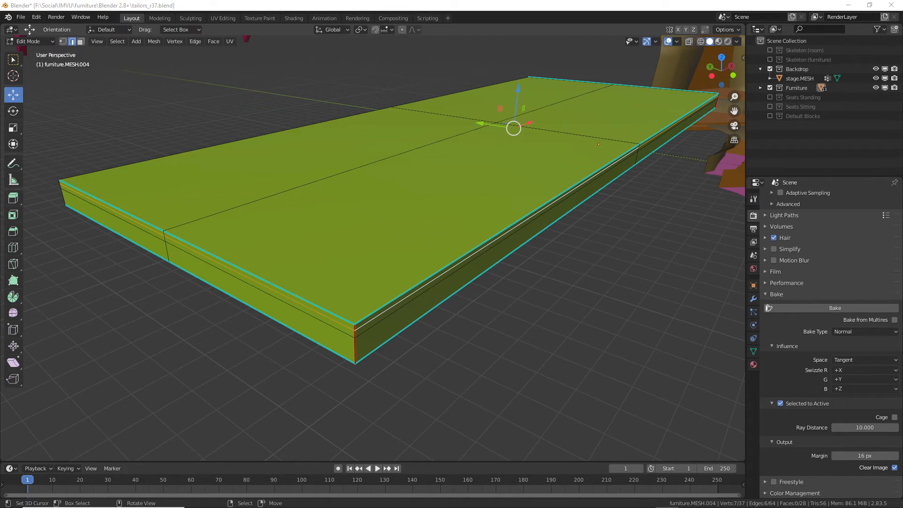
left_click(361, 5)
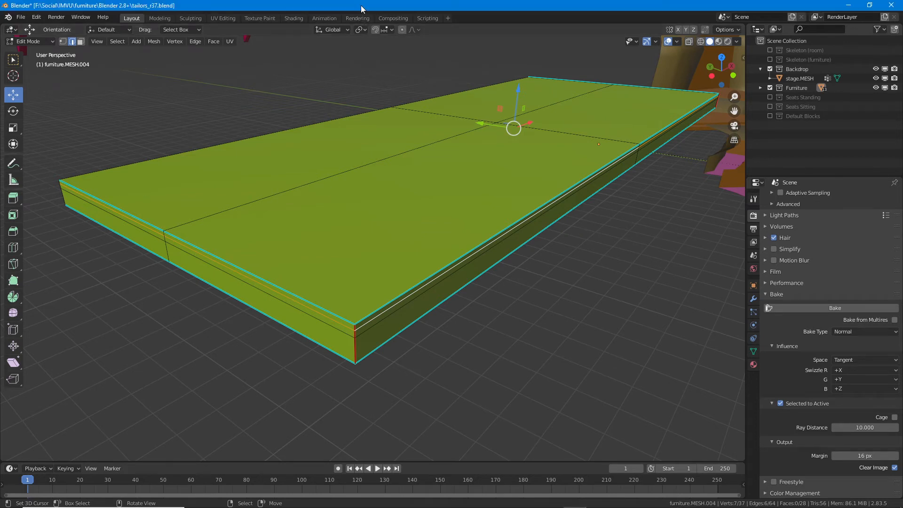
middle_click_drag(367, 369, 368, 355)
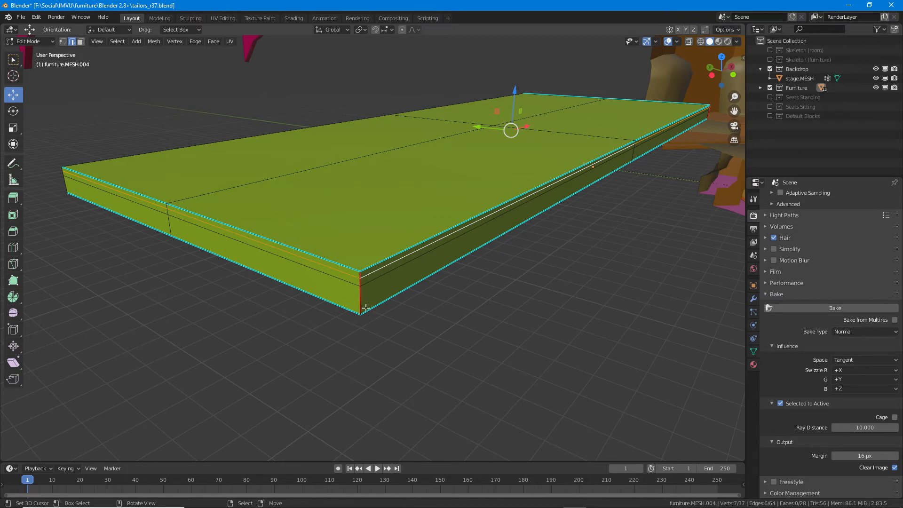
key("alt+s")
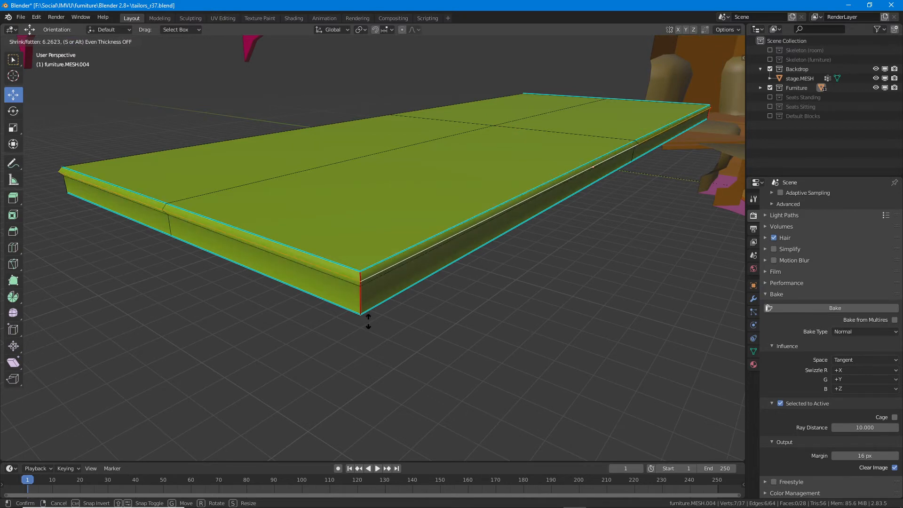
left_click(368, 319)
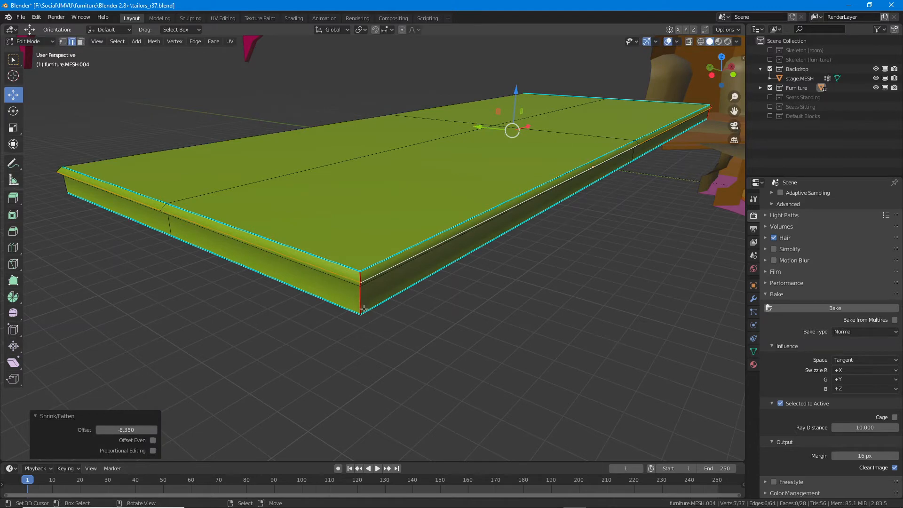
Step: Cut a third side edge loop at a factor of about -0.375 and push it outward with a Shrink/Fatten offset of about -6.417
middle_click_drag(363, 305, 365, 303)
key("ctrl+r")
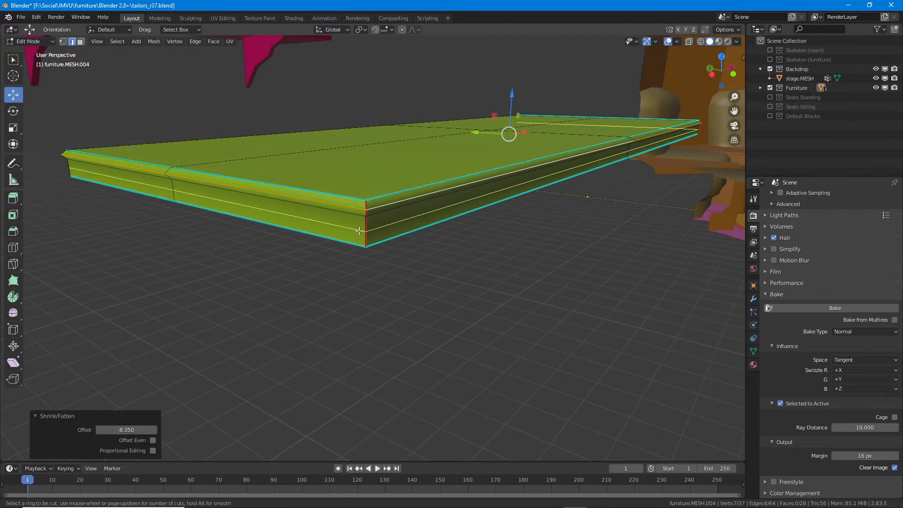
left_click(359, 230)
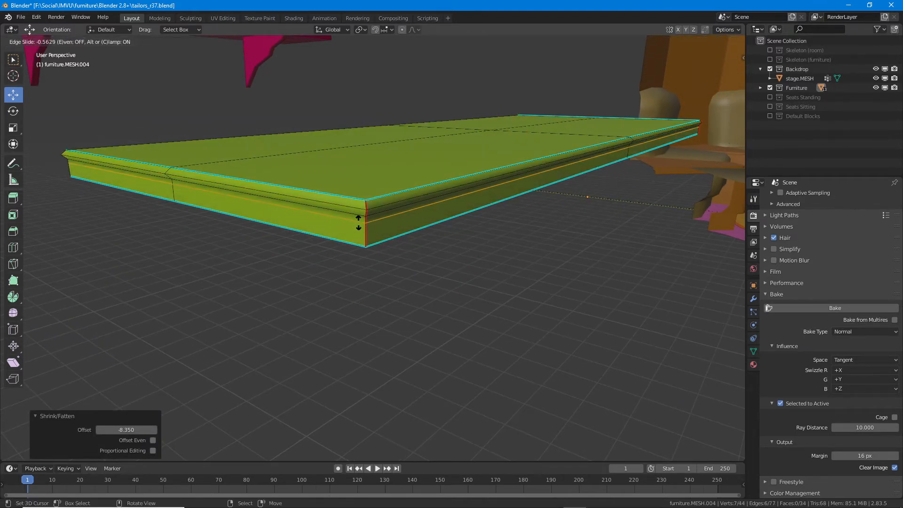
left_click(359, 225)
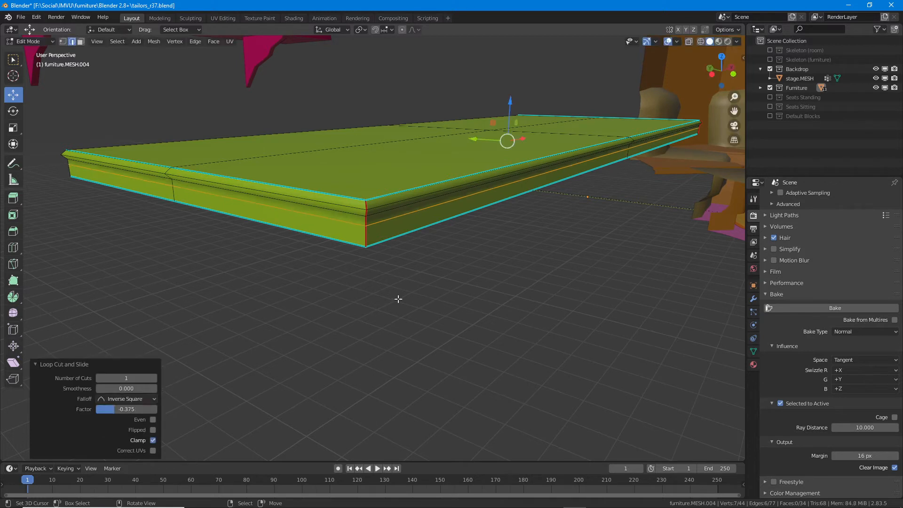
key("alt+s")
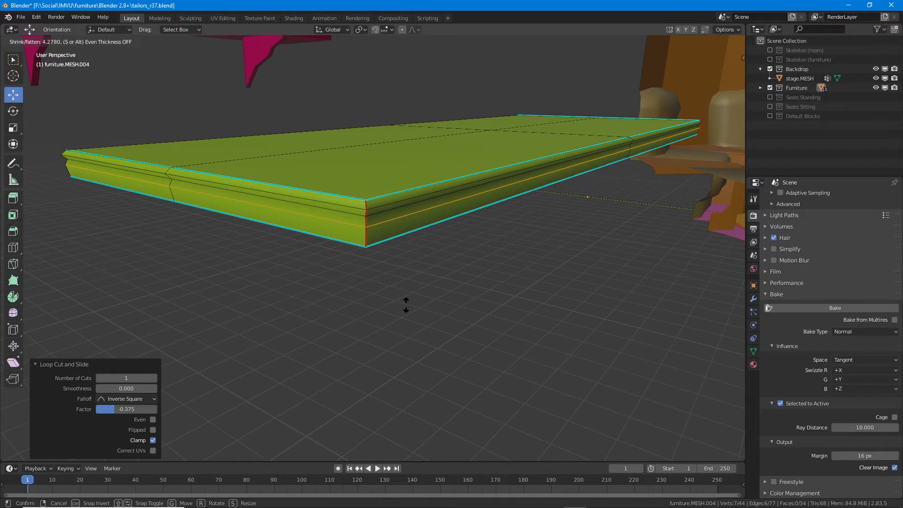
left_click(406, 304)
Step: Cut a centred edge loop in the lowest side band and push it outward with a Shrink/Fatten offset of about -4.285
key("ctrl+r")
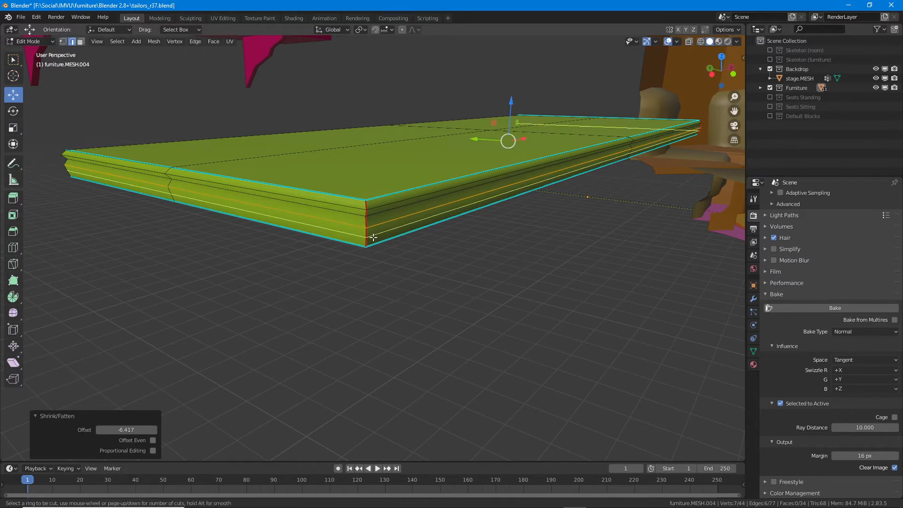
left_click(372, 237)
right_click(369, 239)
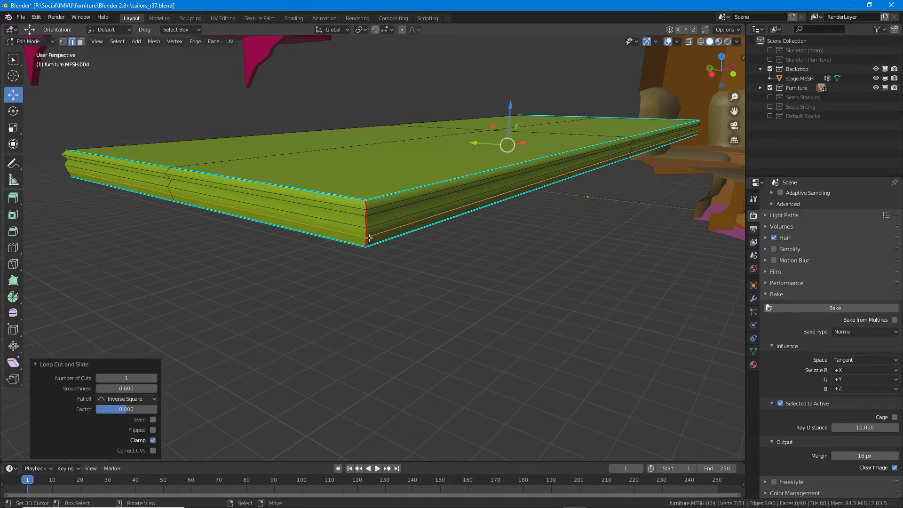
key("alt+s")
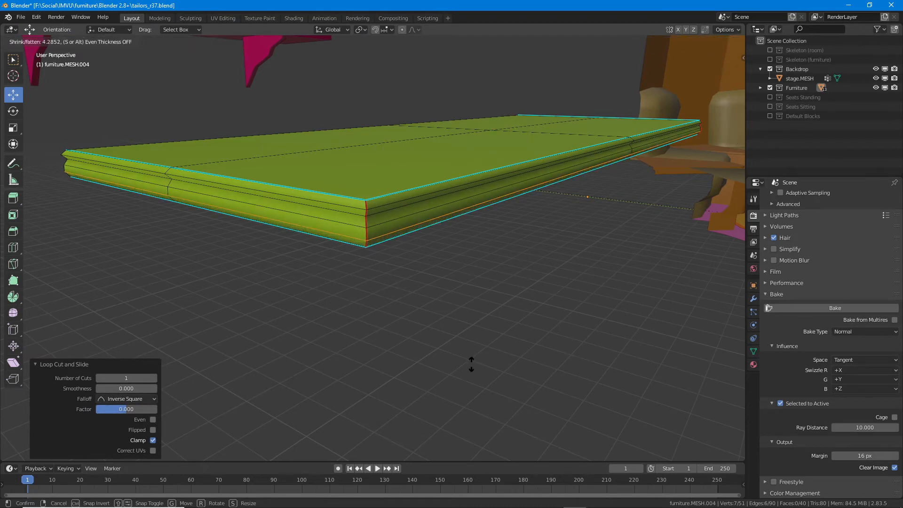
left_click(444, 350)
scroll(350, 297, "up", 2)
scroll(377, 284, "up", 2)
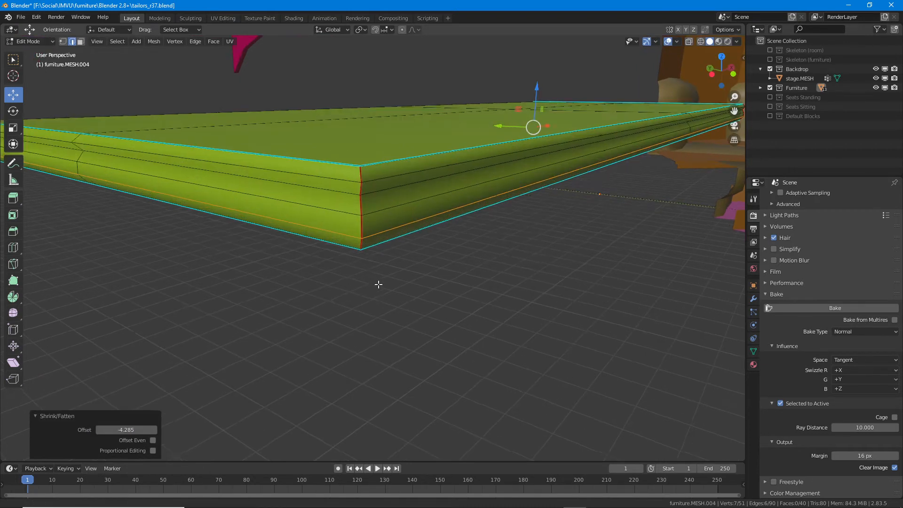
middle_click_drag(424, 317, 444, 335)
key("Tab")
key("Tab")
middle_click_drag(353, 313, 437, 324)
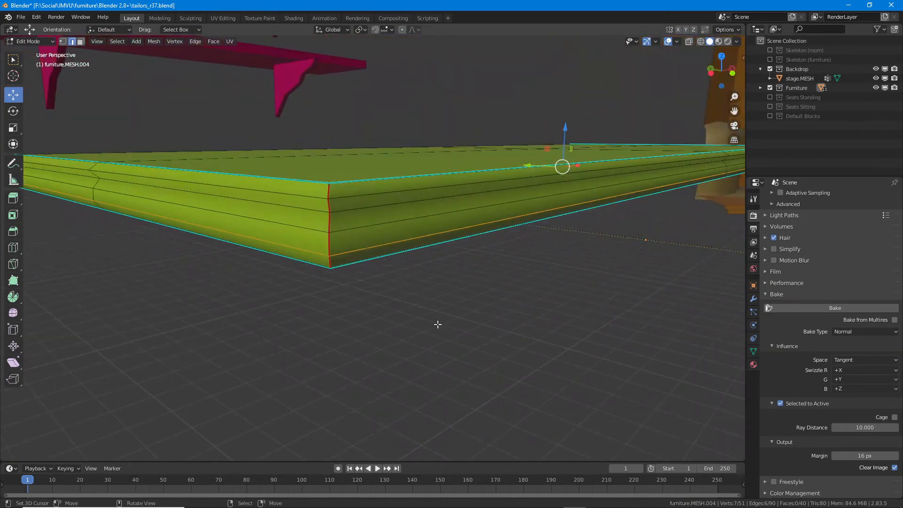
Step: Add a Subdivision Surface modifier to the counter top copy
left_click(754, 296)
left_click(793, 197)
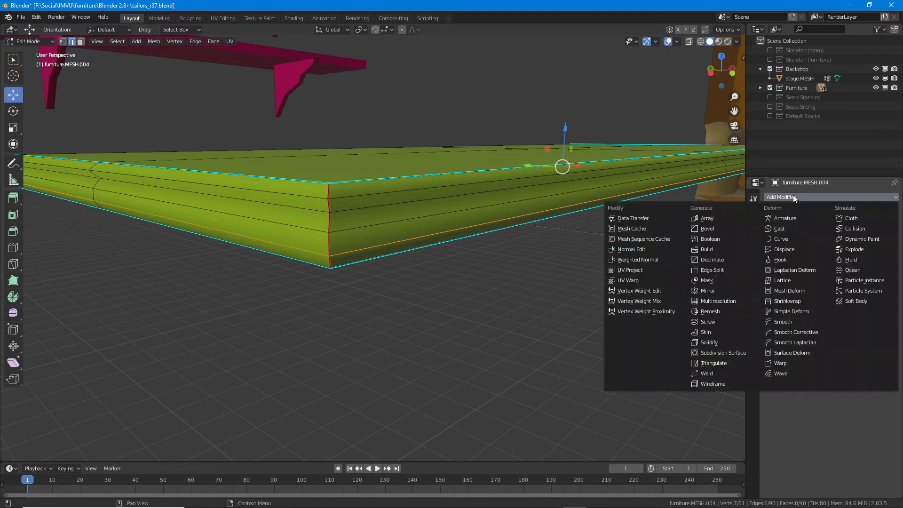
left_click(729, 352)
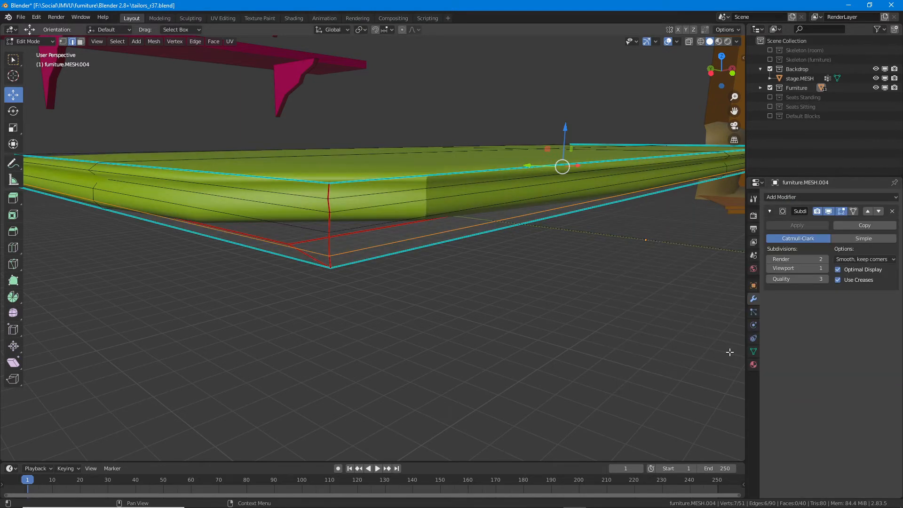
Step: Add centred edge loops across and along the counter top surface to tighten its subdivided corners
left_click(468, 231)
right_click(469, 230)
middle_click_drag(469, 231, 512, 284)
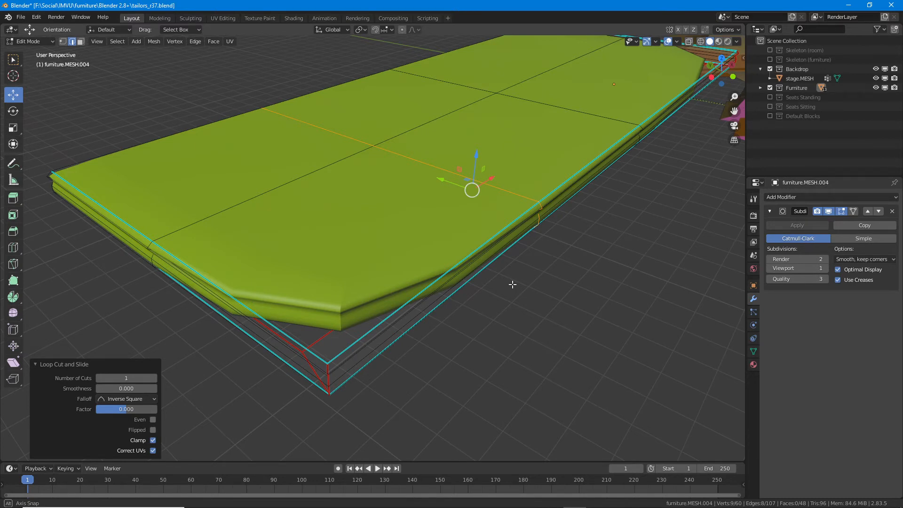
scroll(512, 284, "up", 3)
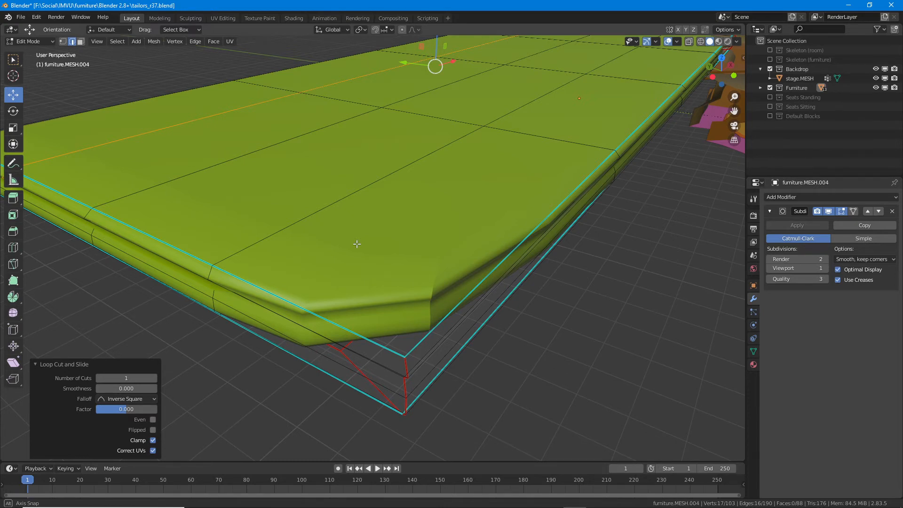
middle_click_drag(356, 244, 362, 250)
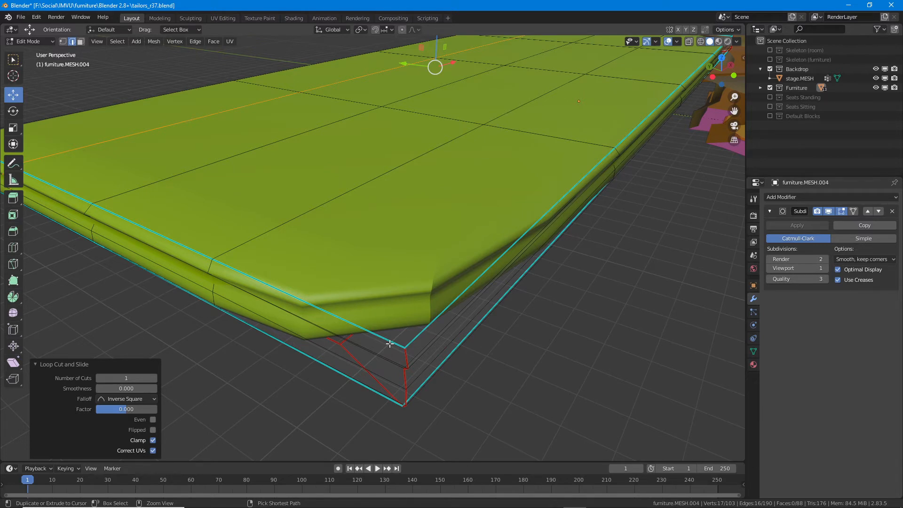
Step: Try supporting loop cuts slid fully against the counter top's upper edge, and undo them
key("ctrl+r")
left_click_drag(389, 343, 453, 244)
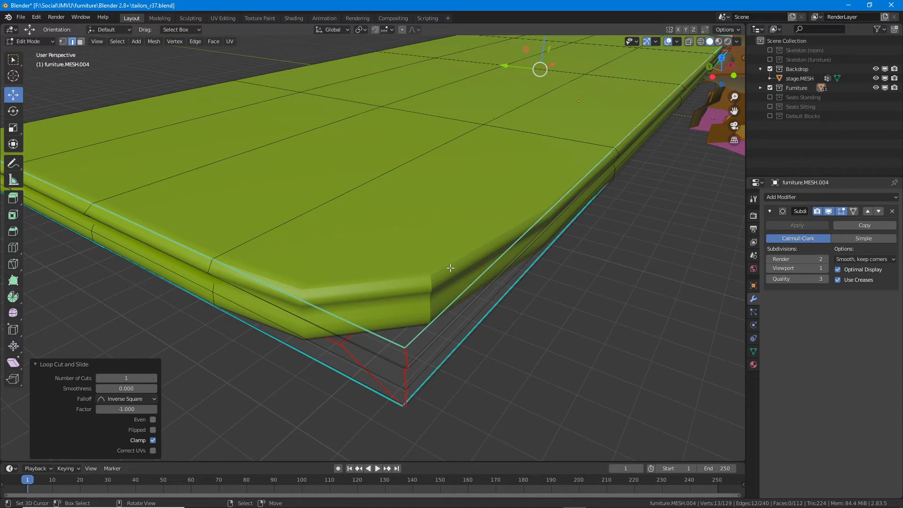
key("ctrl+z")
scroll(536, 251, "up", 2)
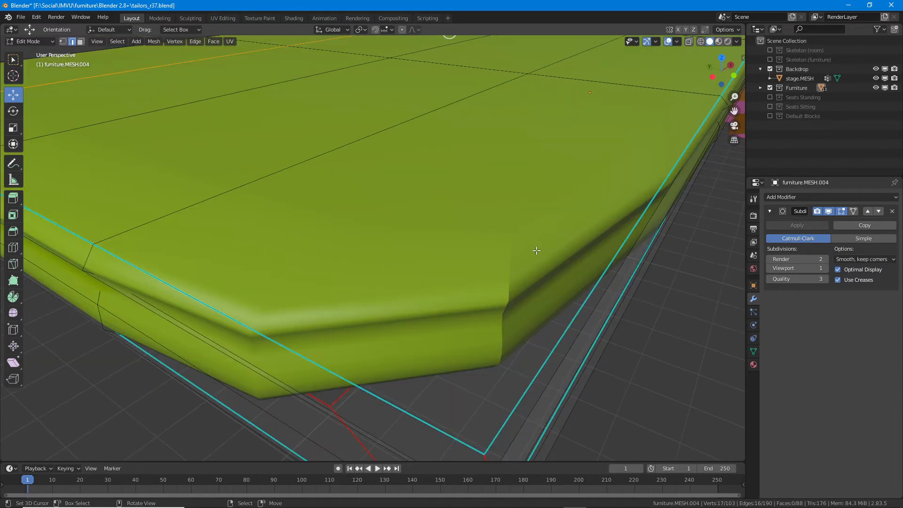
middle_click_drag(537, 250, 460, 391)
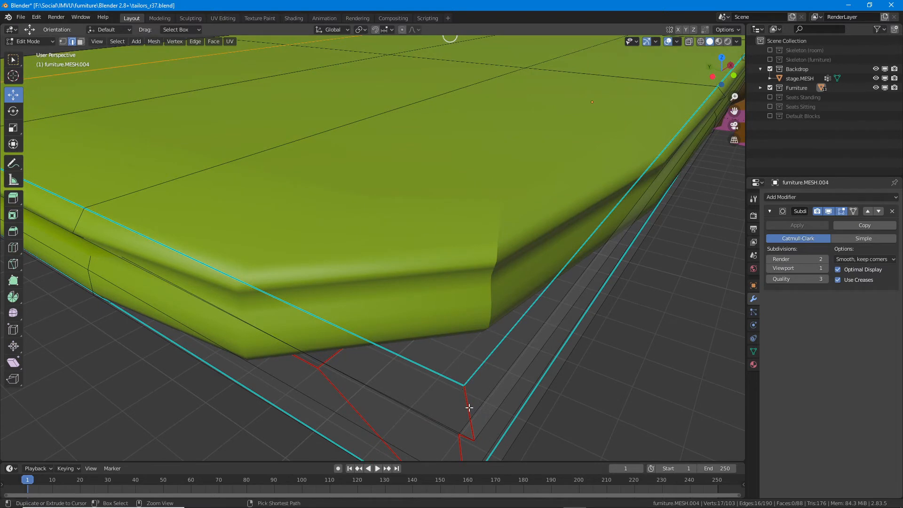
key("ctrl+r")
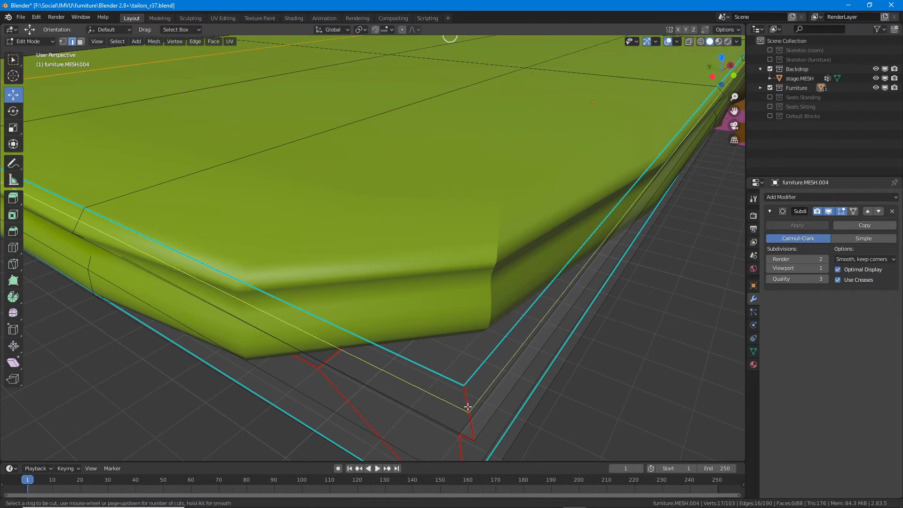
key("Escape")
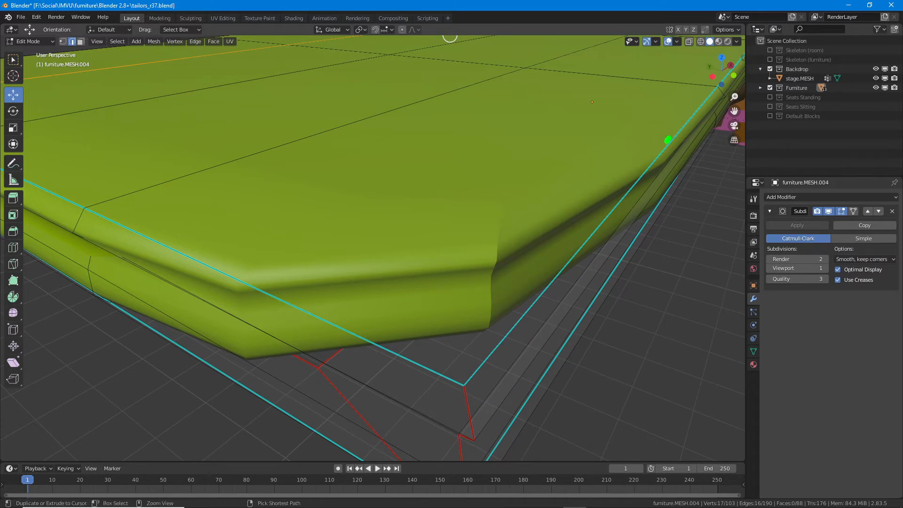
left_click_drag(610, 171, 528, 217)
left_click_drag(473, 241, 266, 262)
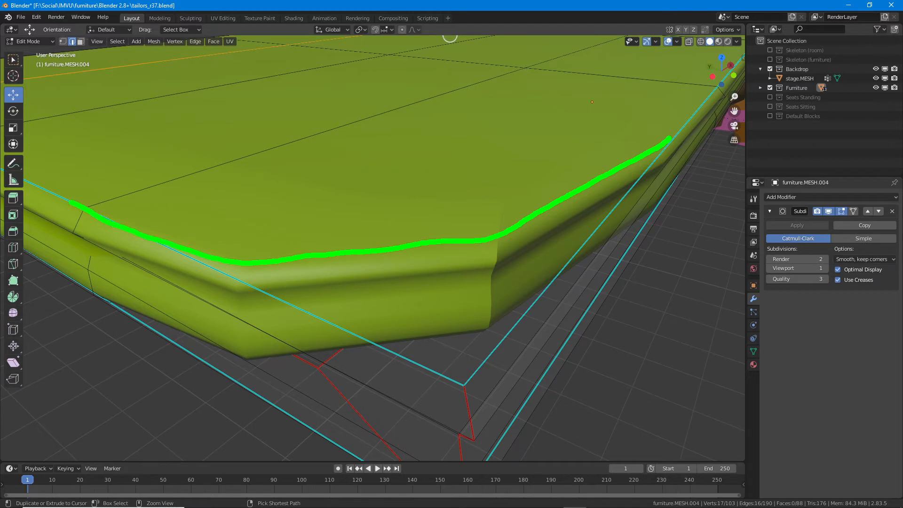
key("Escape")
Step: Try a centred loop cut in the side band just below the upper edge, and undo it
mouse_move(630, 266)
middle_mouse_down()
mouse_move(617, 355)
mouse_move(632, 309)
mouse_move(540, 292)
mouse_move(544, 355)
mouse_move(534, 292)
mouse_move(512, 383)
middle_mouse_up()
key("ctrl+r")
left_click(486, 383)
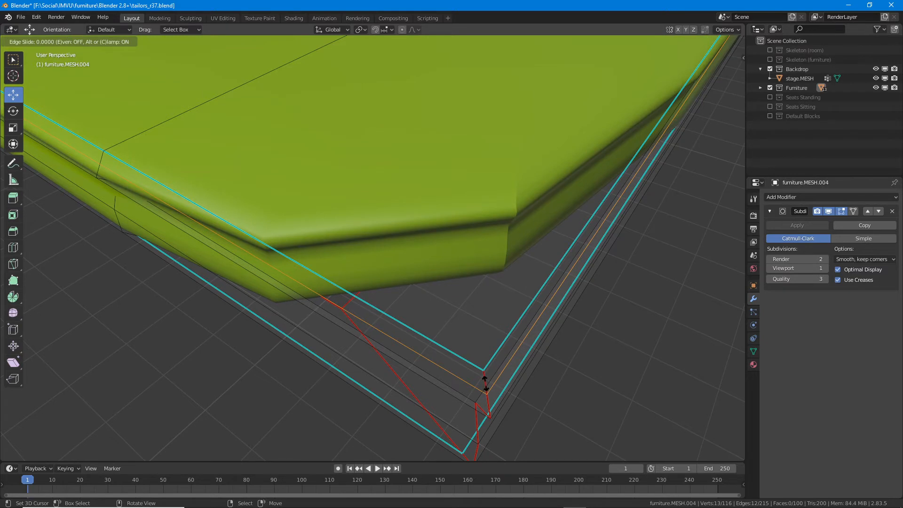
left_click(485, 383)
key("ctrl+z")
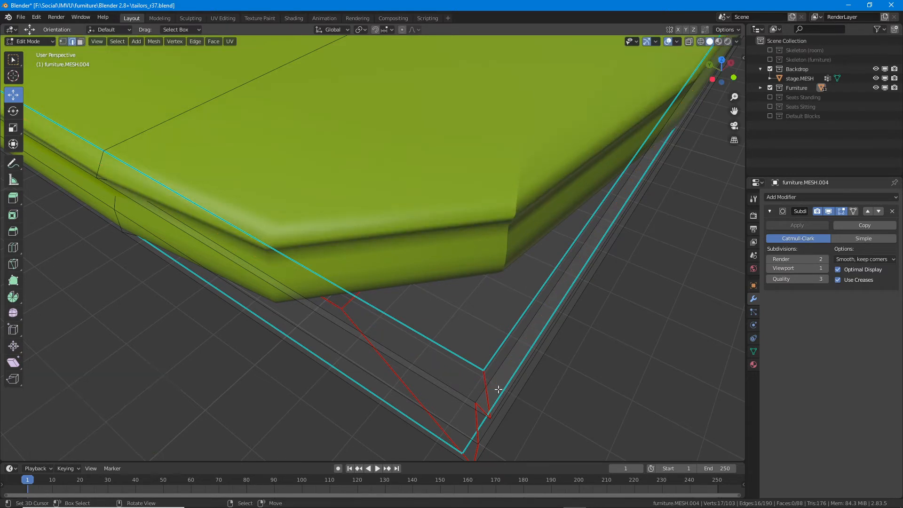
Step: Add two supporting edge loops in the side band below the counter top's upper edge, slid fully against it at factor -1.000
key("ctrl+r")
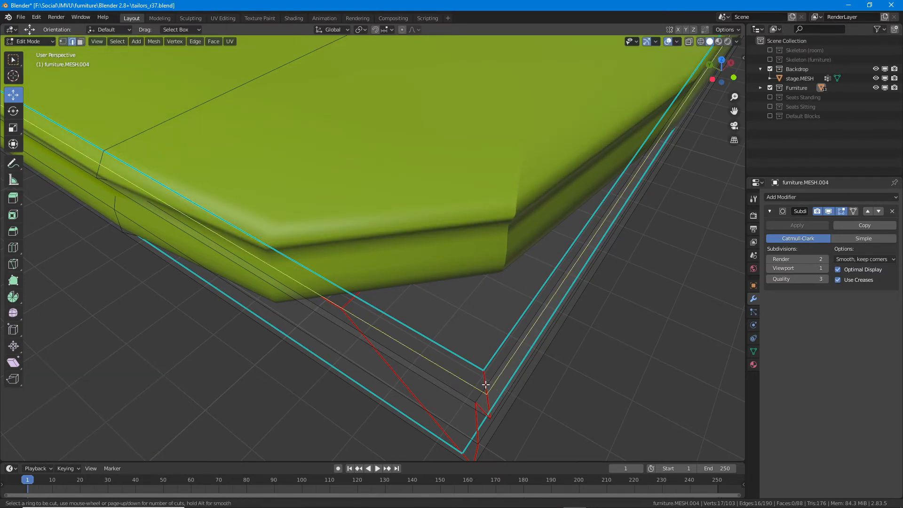
left_click(485, 384)
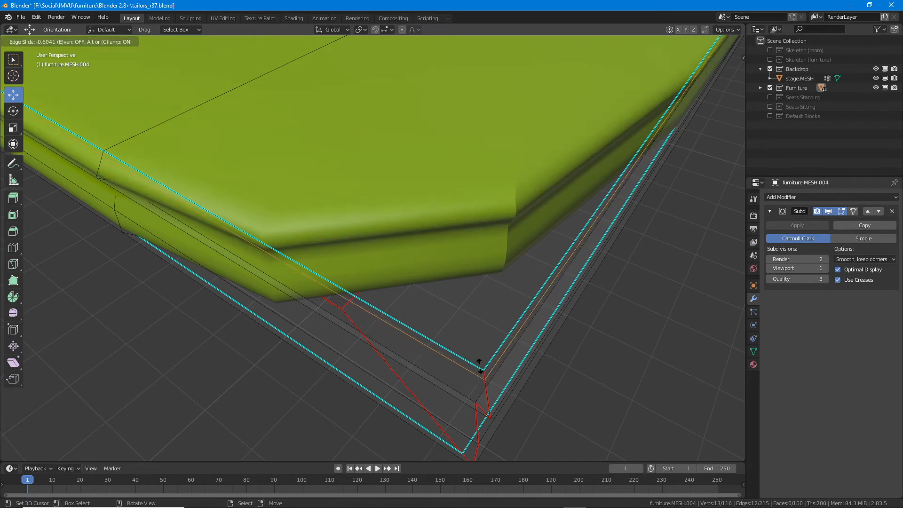
left_click(472, 321)
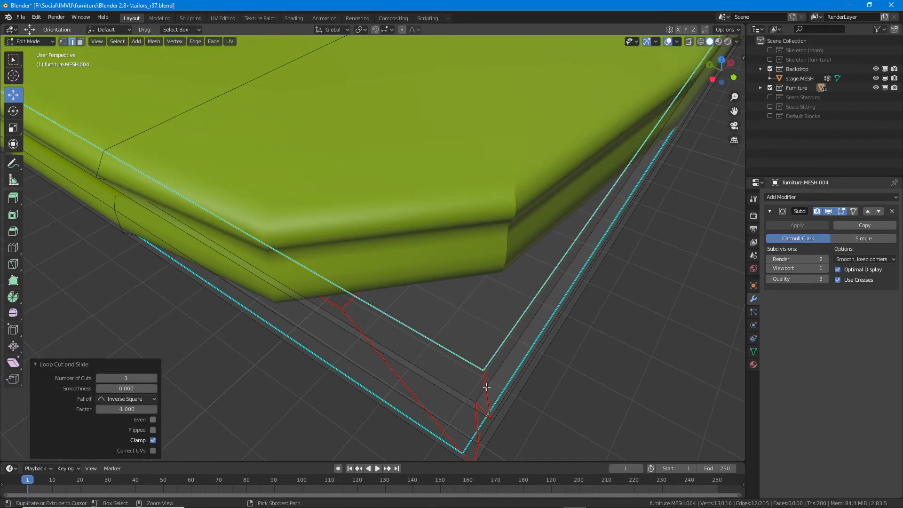
key("ctrl+r")
left_click(485, 384)
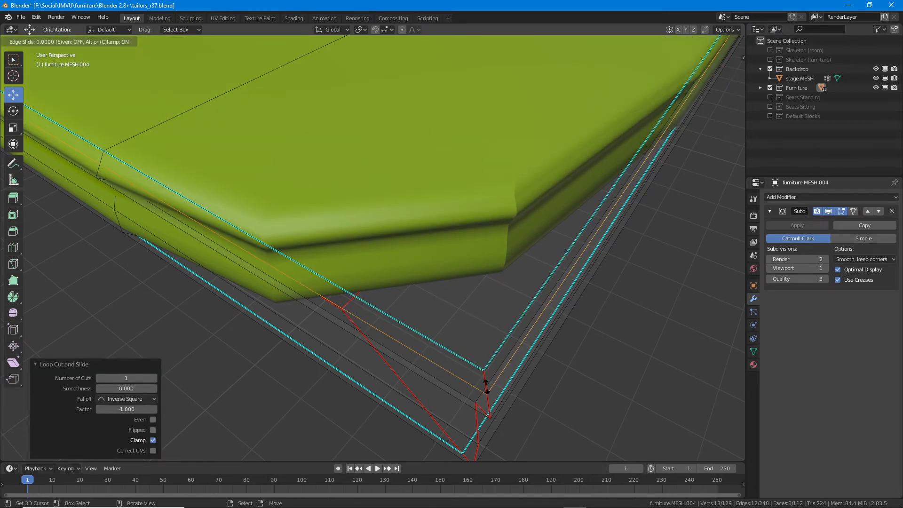
left_click(476, 327)
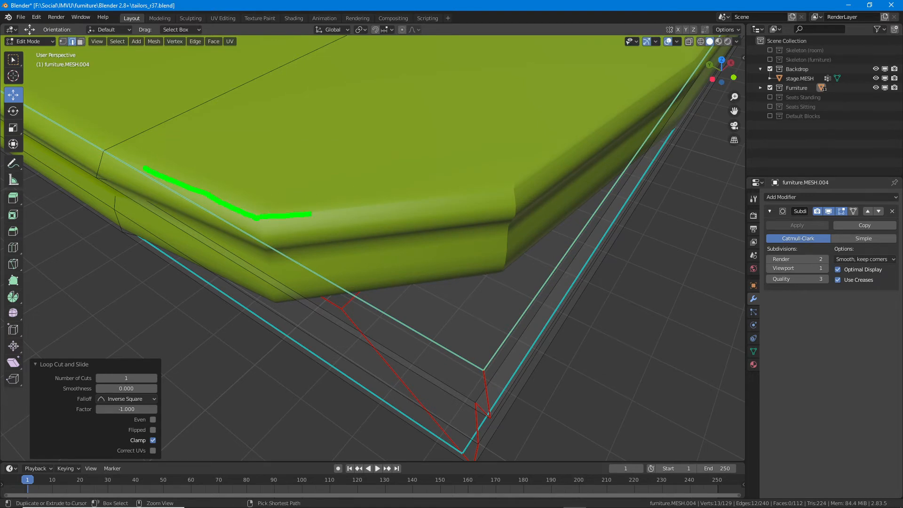
left_click_drag(516, 185, 631, 111)
key("Escape")
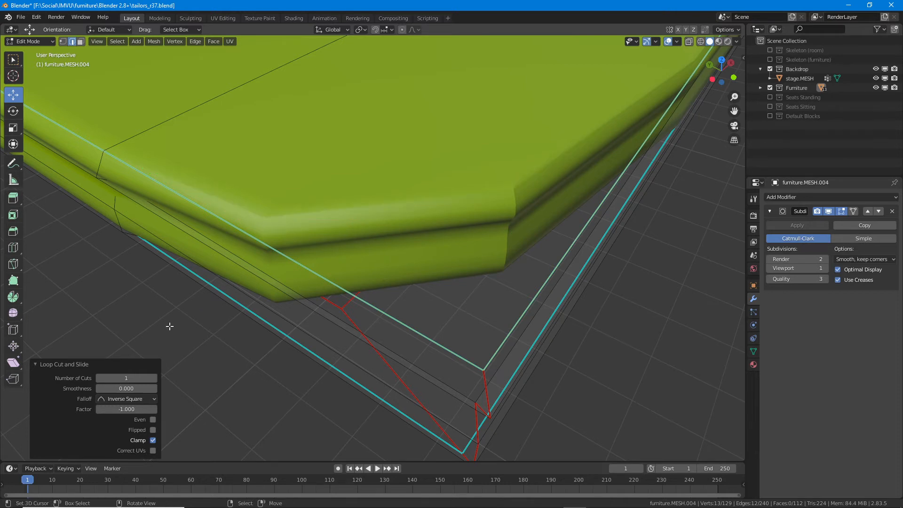
Step: Add a supporting edge loop close to each short end of the counter top, with slide factors -0.900 and 0.900
middle_click_drag(254, 245, 256, 263)
scroll(367, 236, "down", 3)
middle_click_drag(367, 236, 375, 287)
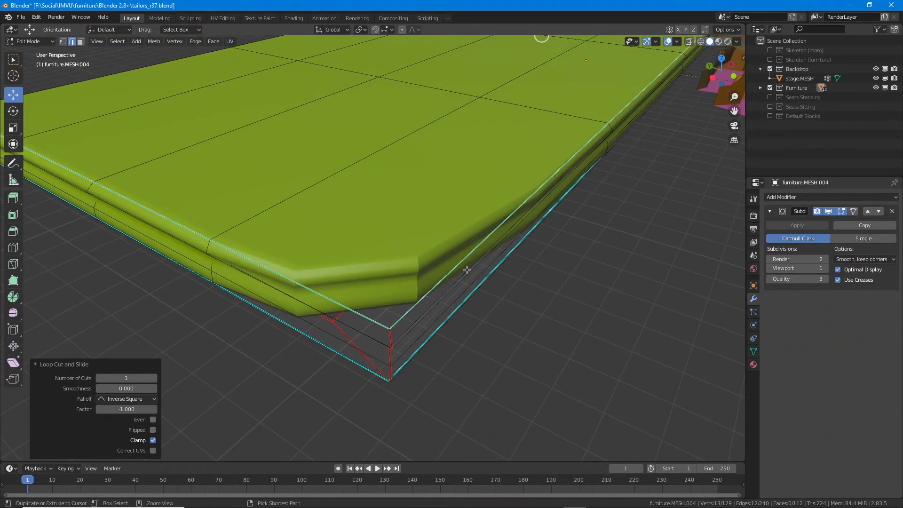
key("ctrl+r")
left_click(471, 257)
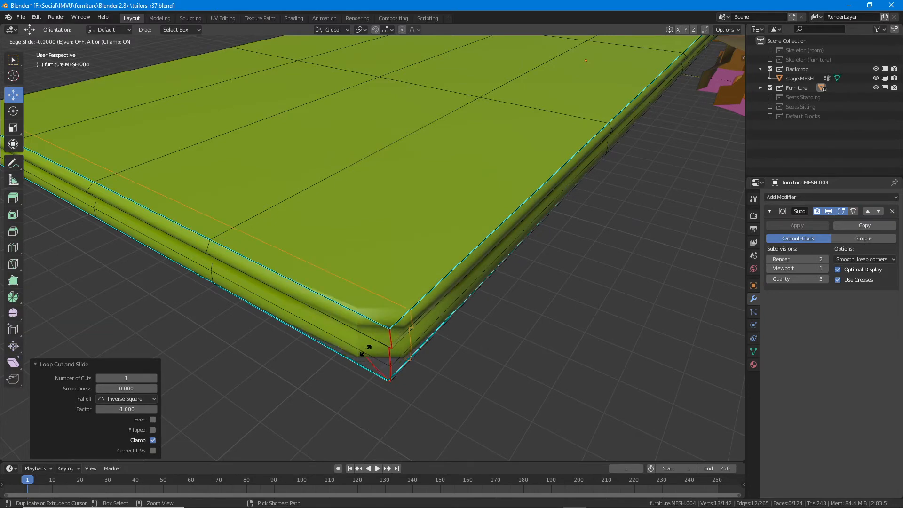
left_click(364, 351)
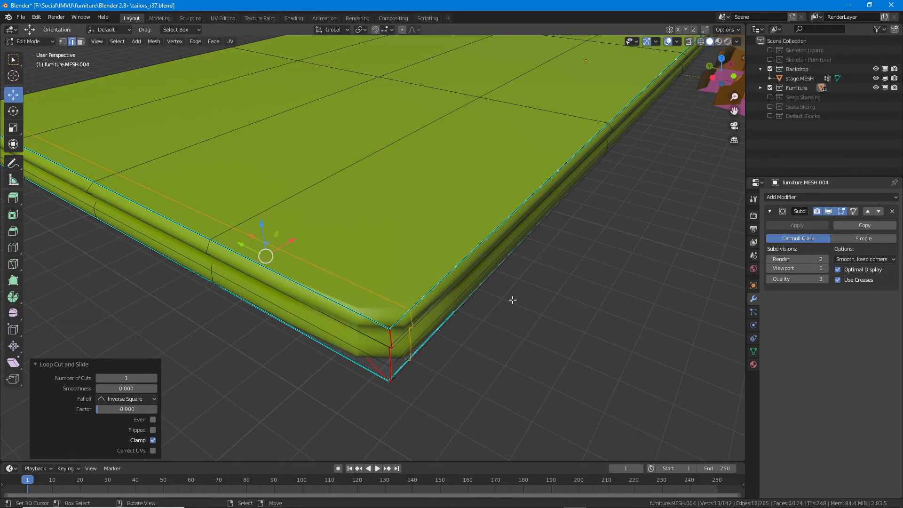
middle_click_drag(512, 300, 464, 317)
scroll(488, 314, "down", 3)
key("ctrl+r")
left_click(420, 264)
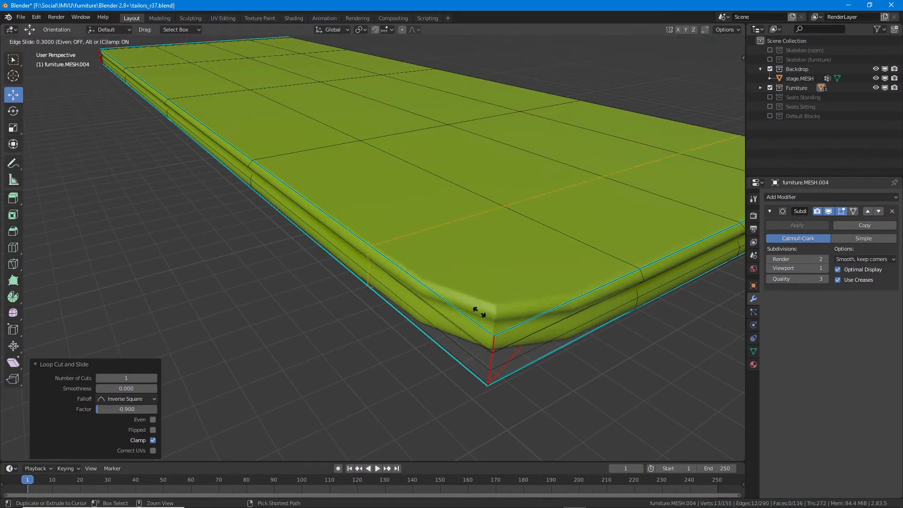
left_click(540, 360)
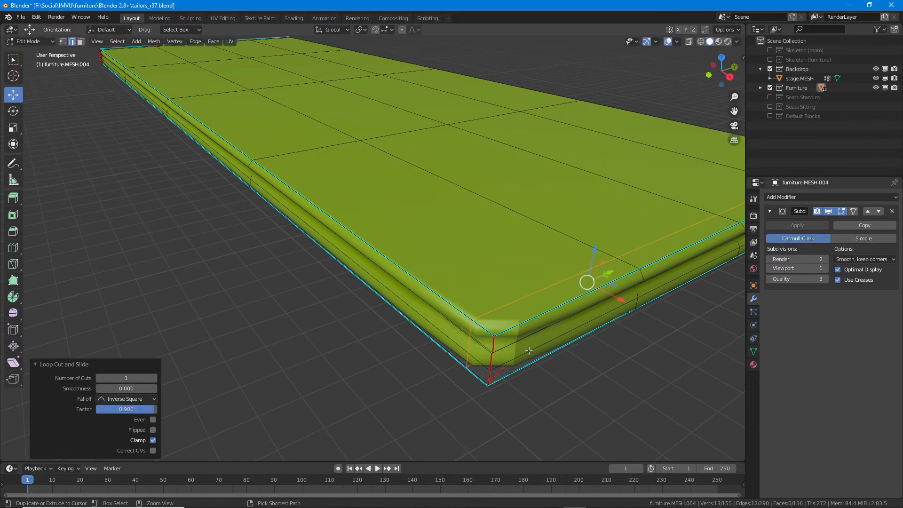
Step: Add a supporting edge loop close to the counter top's long edge with a slide factor of 0.700
key("ctrl+r")
left_click(569, 314)
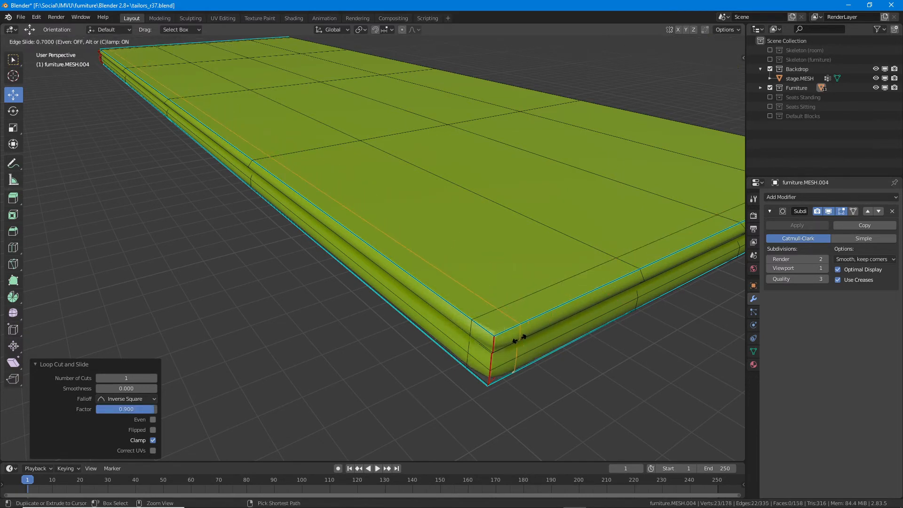
left_click(515, 340)
Step: Add two edge loops to the lower side moulding, slid fully up against the groove's edge at factor -1.000
mouse_move(389, 347)
middle_mouse_down()
mouse_move(356, 349)
mouse_move(393, 342)
middle_mouse_up()
middle_click_drag(539, 239, 538, 245)
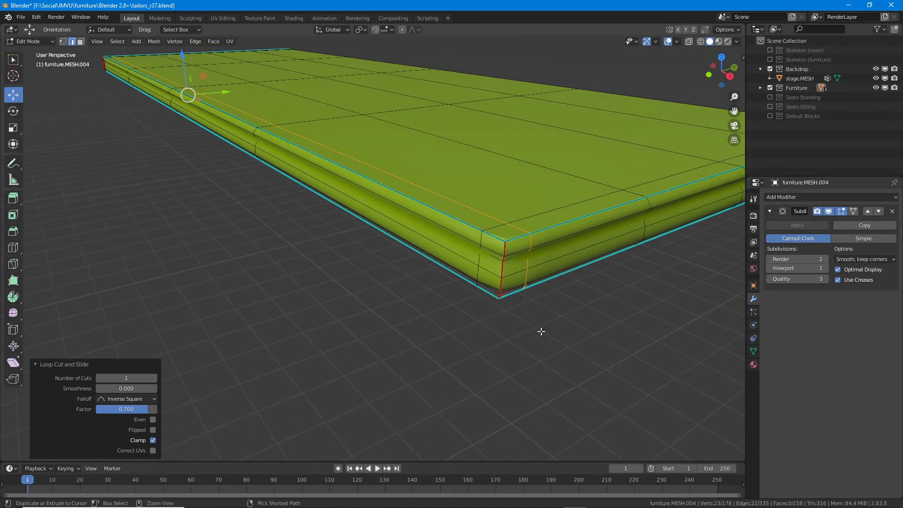
middle_click_drag(540, 332, 537, 316, "ctrl")
middle_click_drag(535, 264, 533, 264)
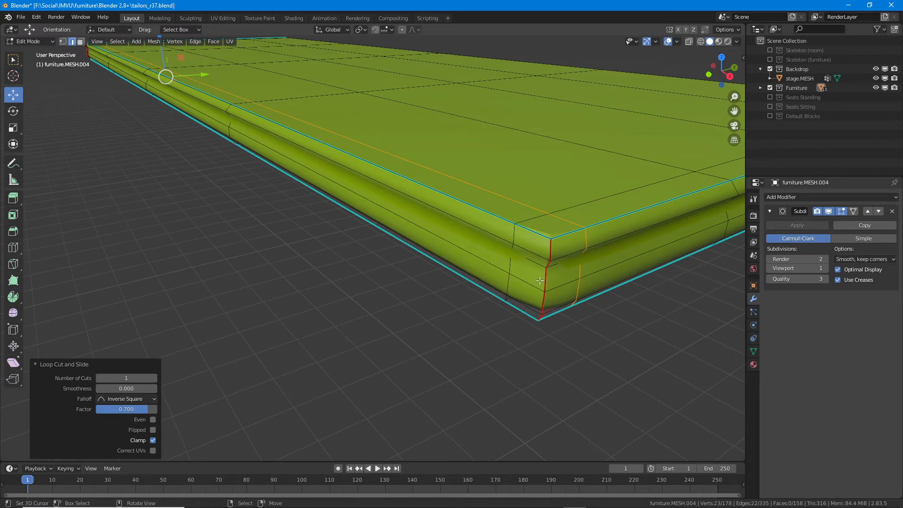
left_click(544, 263)
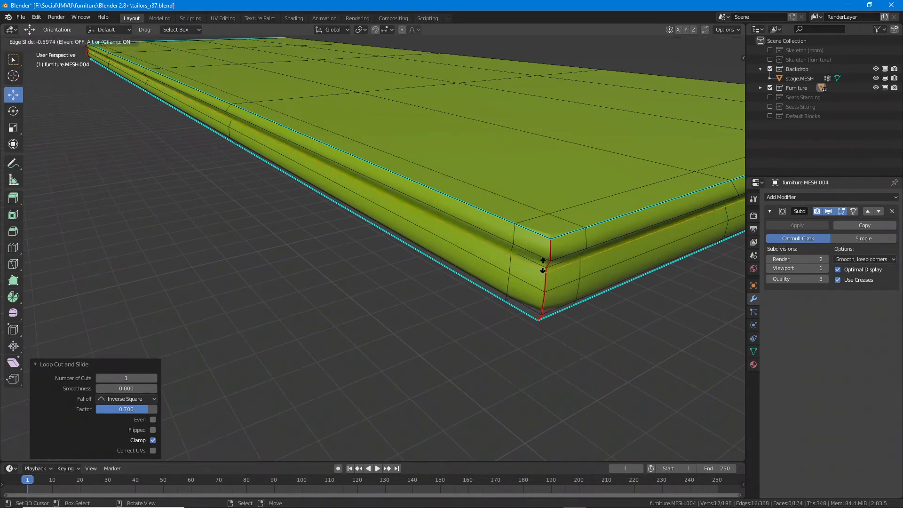
left_click(545, 225)
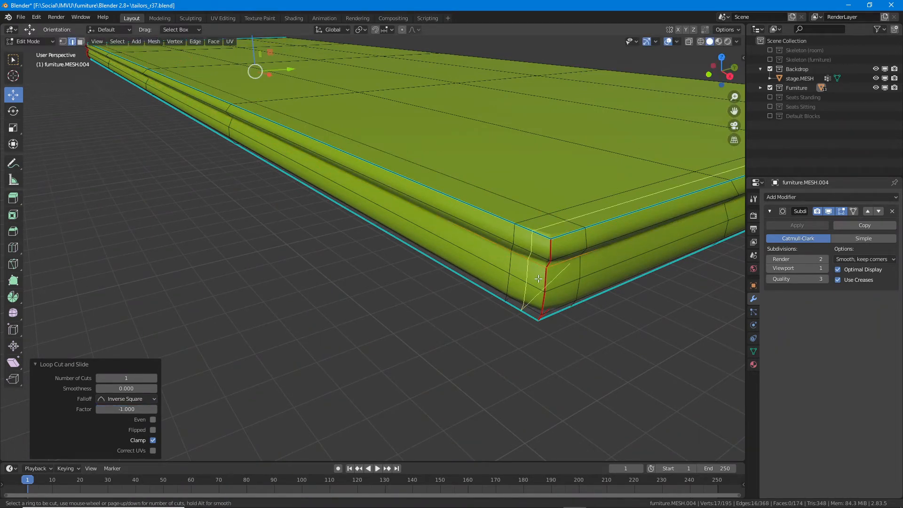
left_click(550, 229)
left_click(551, 221)
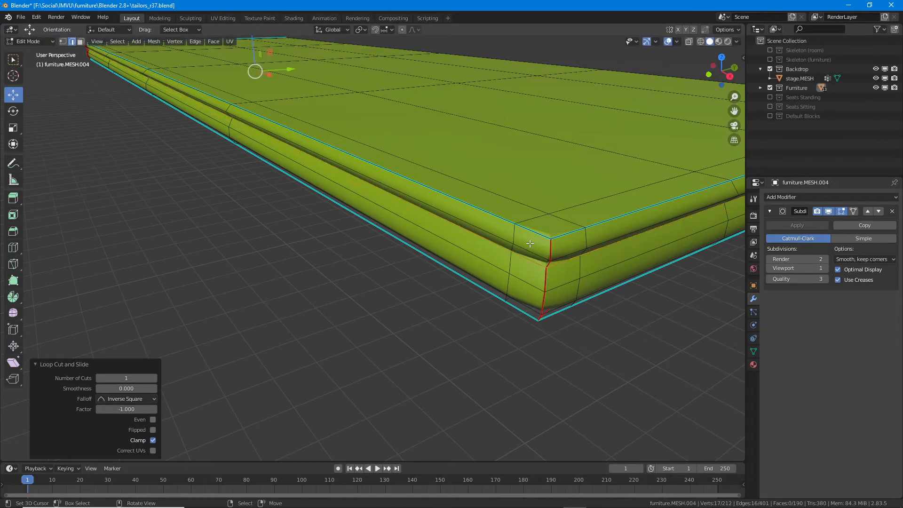
Step: Add two edge loops at the base of the side moulding, slid fully against the counter top's lower edge at factor 1.000
middle_click_drag(483, 250, 409, 103)
key("ctrl+r")
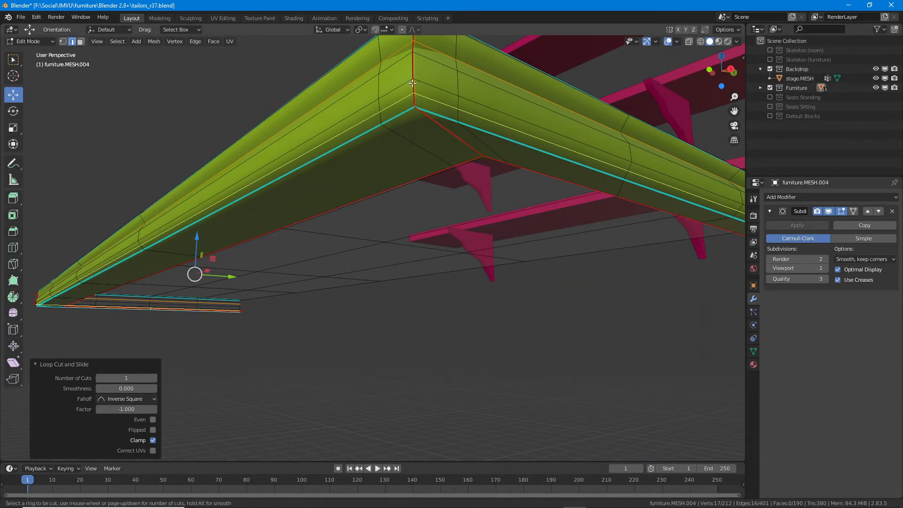
left_click(414, 86)
left_click(408, 155)
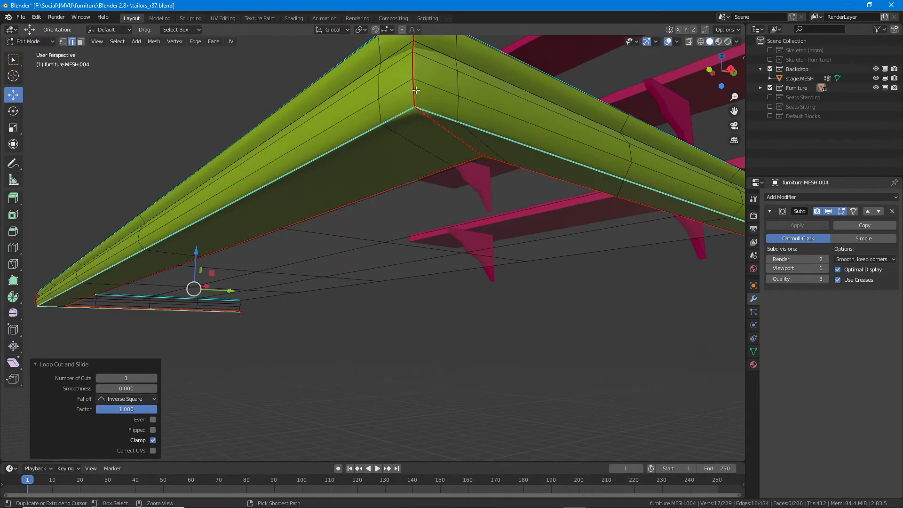
key("ctrl+r")
left_click(413, 195)
left_click(413, 197)
Step: Tighten the counter top's corner with one edge loop near the short end at factor -0.700 and one along the long side at 0.700
middle_click_drag(413, 202, 455, 346)
middle_click_drag(301, 373, 498, 207, "shift")
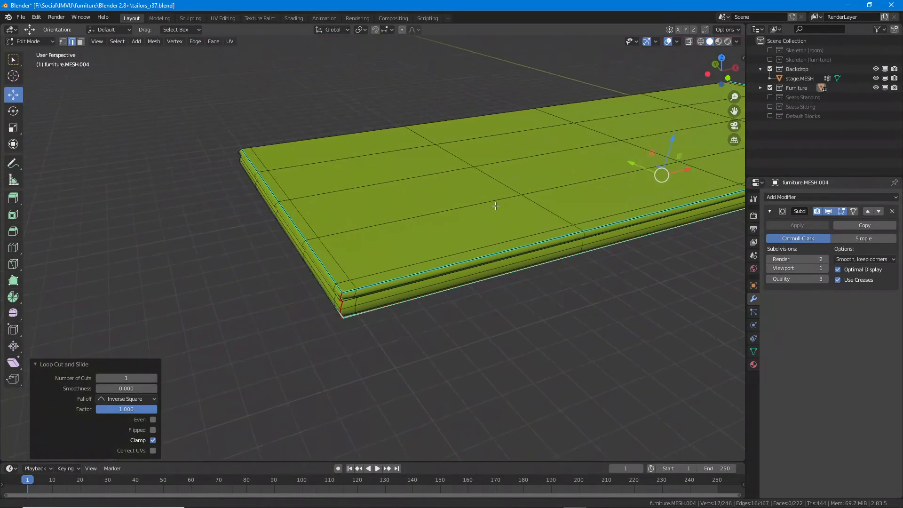
scroll(425, 286, "up", 1)
scroll(377, 346, "up", 1)
middle_click_drag(371, 352, 373, 327)
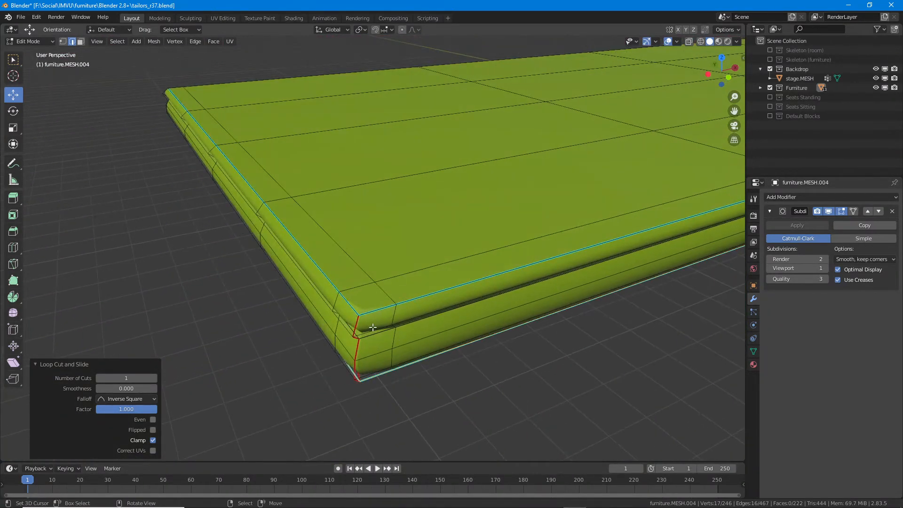
key("ctrl+r")
left_click(375, 307)
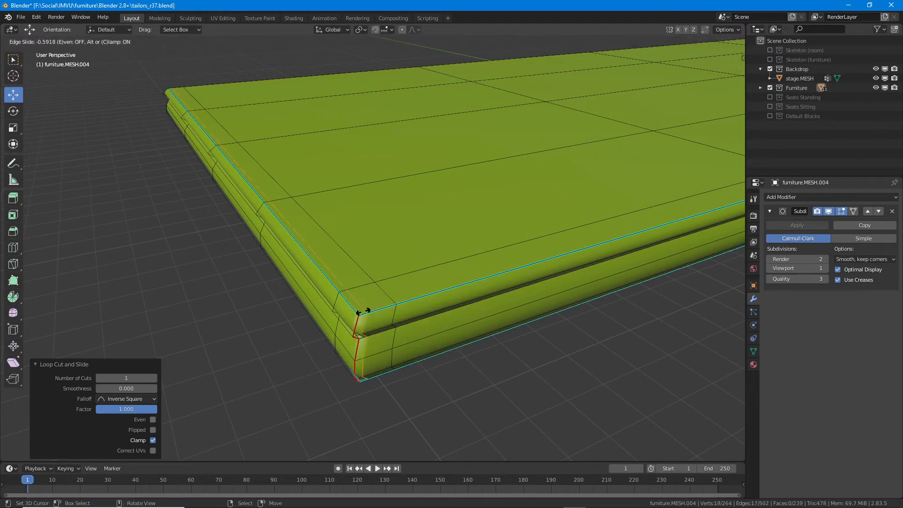
key("ctrl")
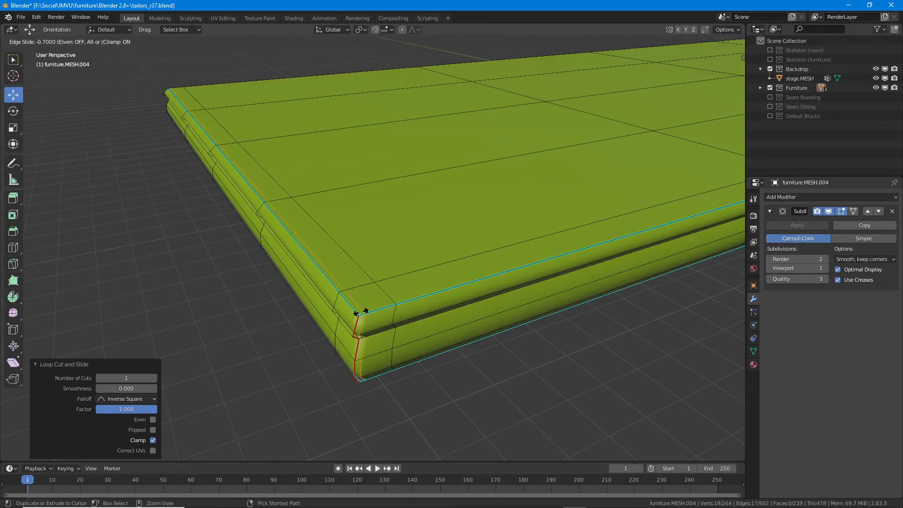
left_click(360, 311)
key("ctrl+r")
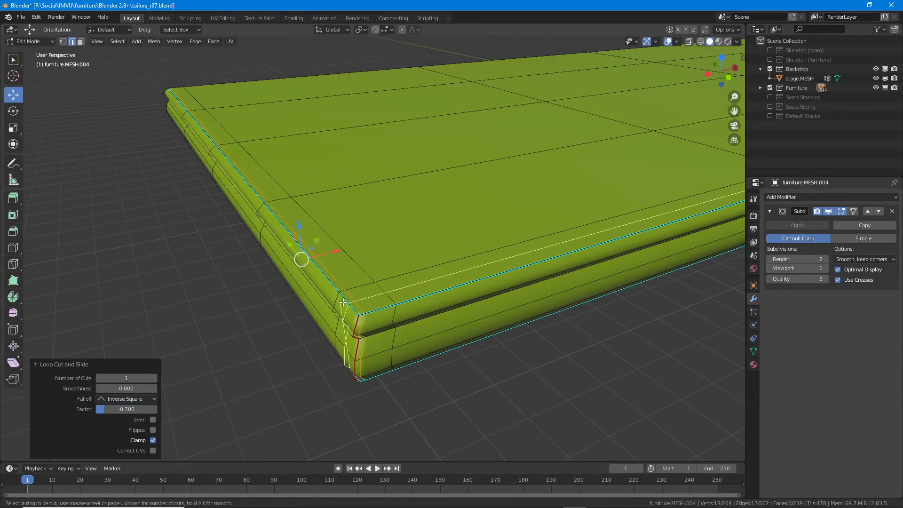
left_click(345, 307)
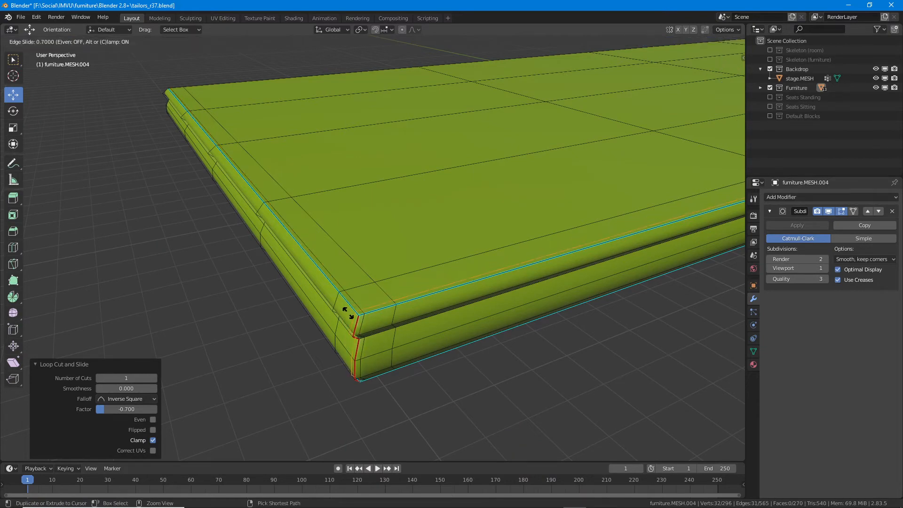
left_click(348, 313)
Step: Add a matching tight edge loop at the opposite short end of the counter top with a slide factor of 0.700
middle_click_drag(348, 313, 502, 324)
key("ctrl+r")
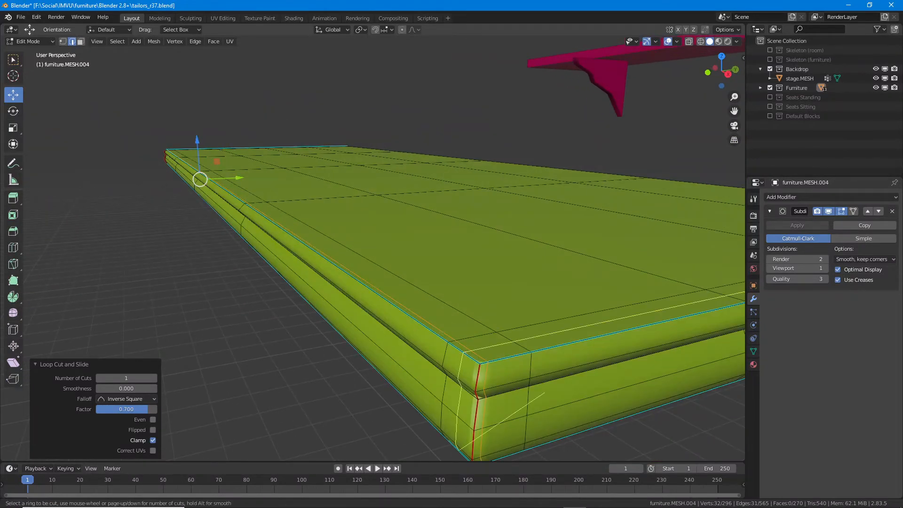
left_click(469, 358)
left_click(473, 363)
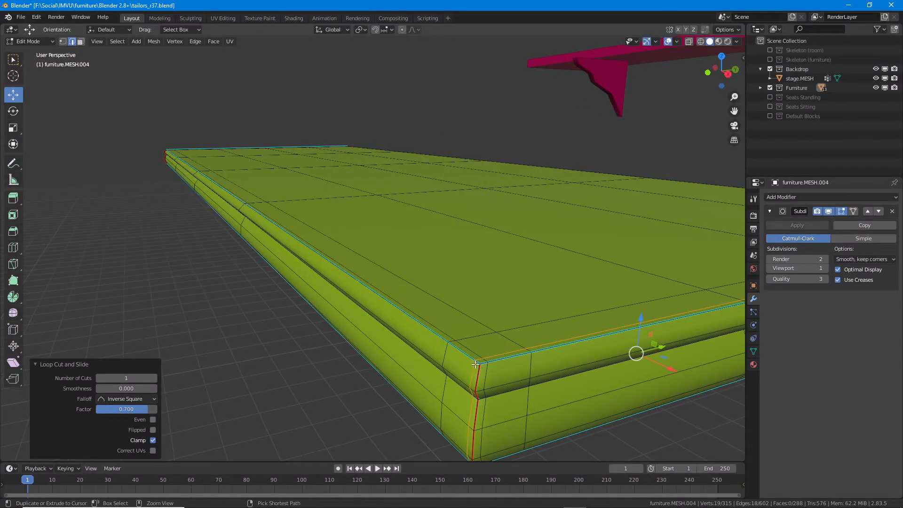
Step: Return to Object Mode and set the Subdivision Surface modifier's viewport level to 2
key("Tab")
middle_click_drag(421, 338, 424, 274)
scroll(428, 235, "up", 1)
scroll(428, 238, "up", 1)
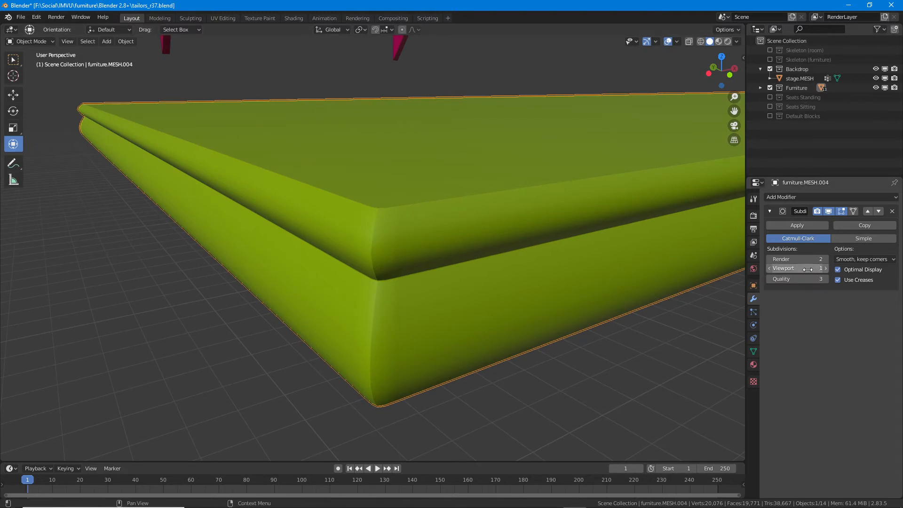
left_click(825, 268)
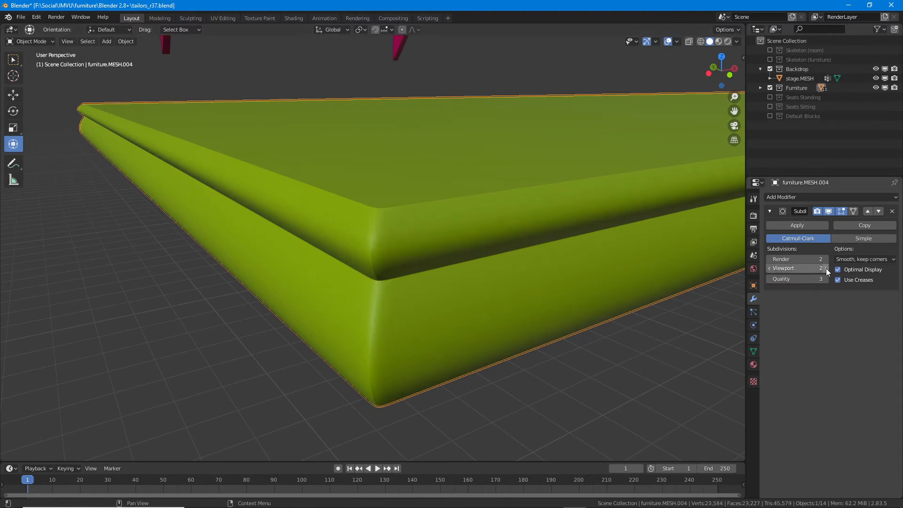
Step: Open the original furniture mesh for face editing and select the low-poly counter top's near-end side, top surface and part of its front side
middle_click_drag(467, 270, 545, 288)
scroll(461, 241, "down", 3)
middle_click_drag(314, 289, 475, 261)
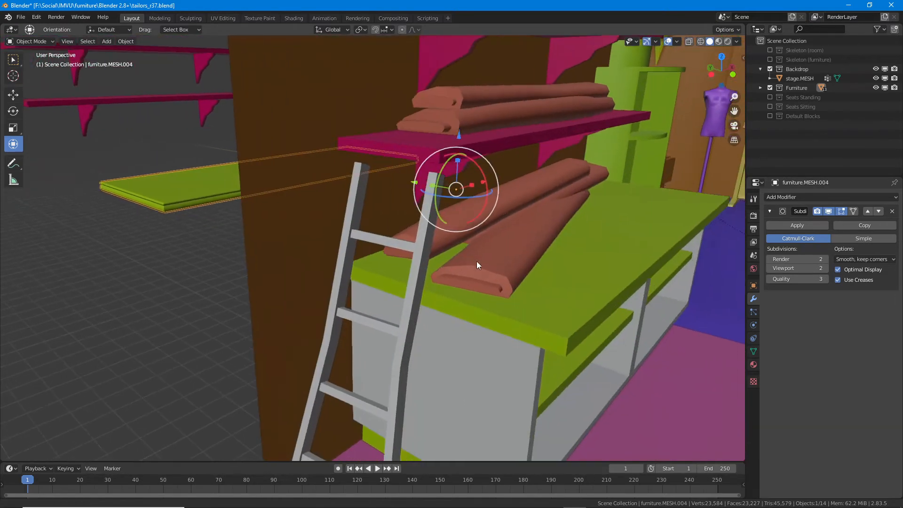
left_click(570, 336)
key("Tab")
middle_click_drag(450, 303, 426, 292)
key("3")
left_click(416, 285)
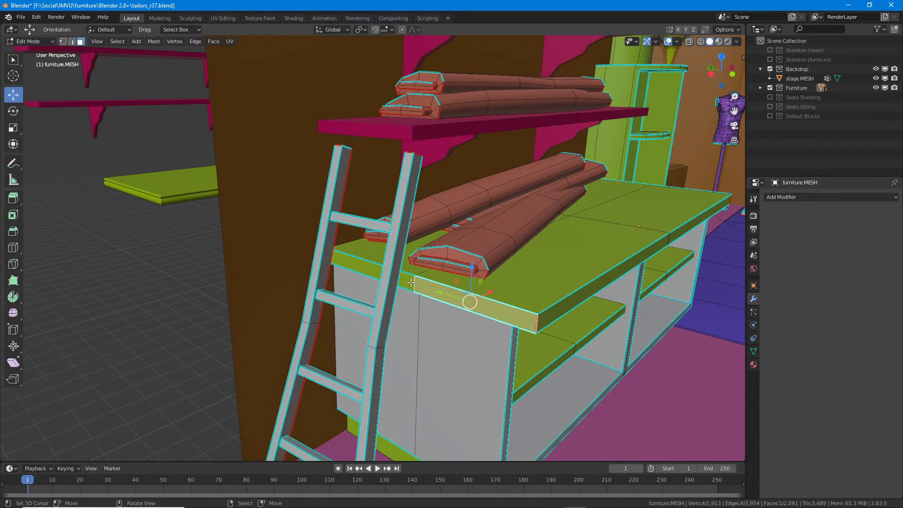
left_click(411, 282, "shift")
left_click(411, 267, "shift")
right_click(411, 266, "shift")
right_click(638, 194, "shift")
right_click(626, 189, "shift")
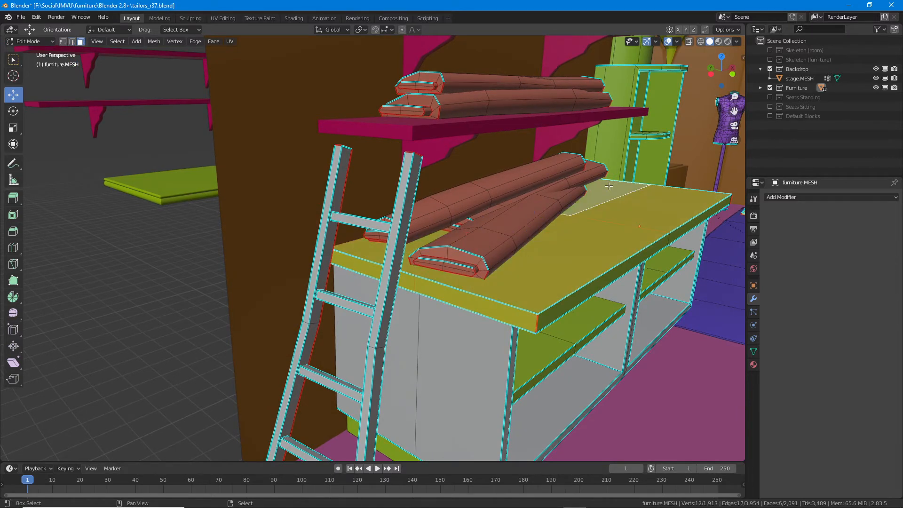
right_click(552, 312, "shift")
Step: Add the rest of the low-poly counter top's front side and its far-end side faces to the selection
middle_click_drag(619, 312, 353, 282)
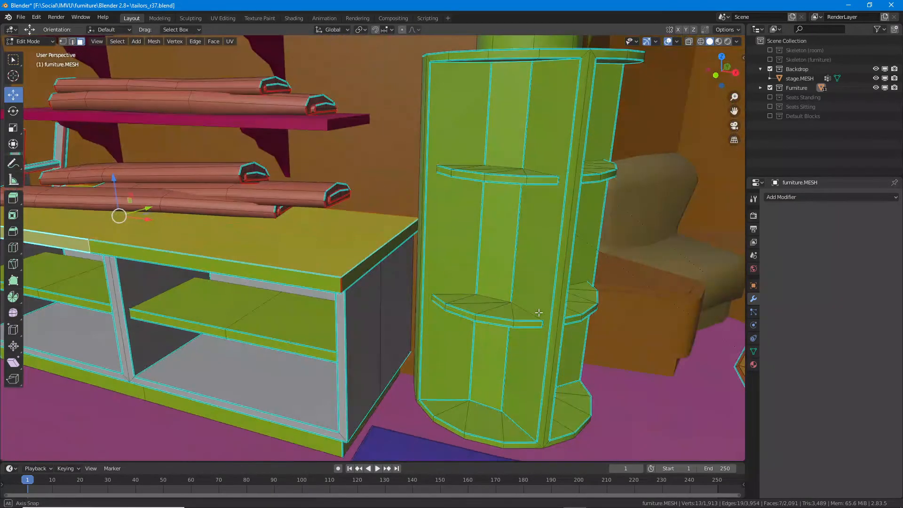
right_click(351, 277, "shift")
right_click(353, 279, "shift")
right_click(400, 241, "shift")
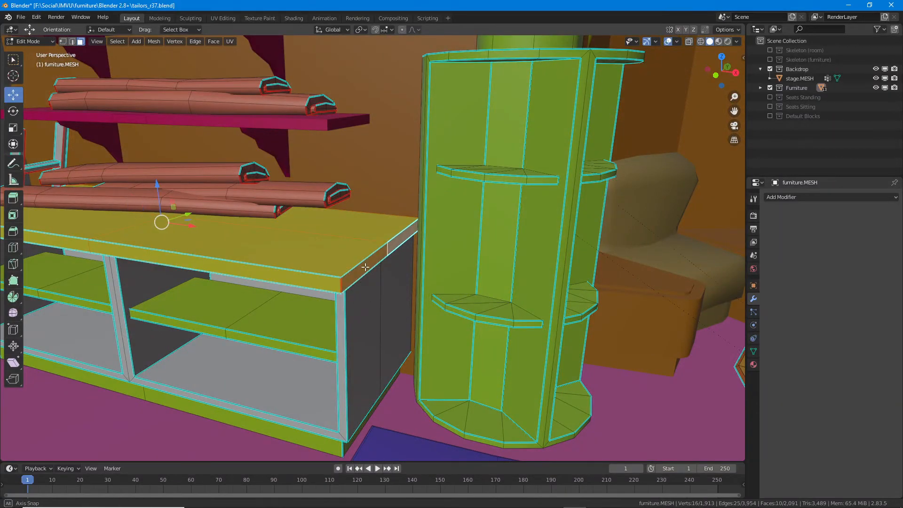
Step: Extend the selection to the counter top's overhanging underside faces along the front and at the far end
middle_click_drag(400, 238, 410, 268)
scroll(415, 303, "up", 1)
right_click(421, 174, "shift")
right_click(436, 187, "shift")
right_click(463, 234, "shift")
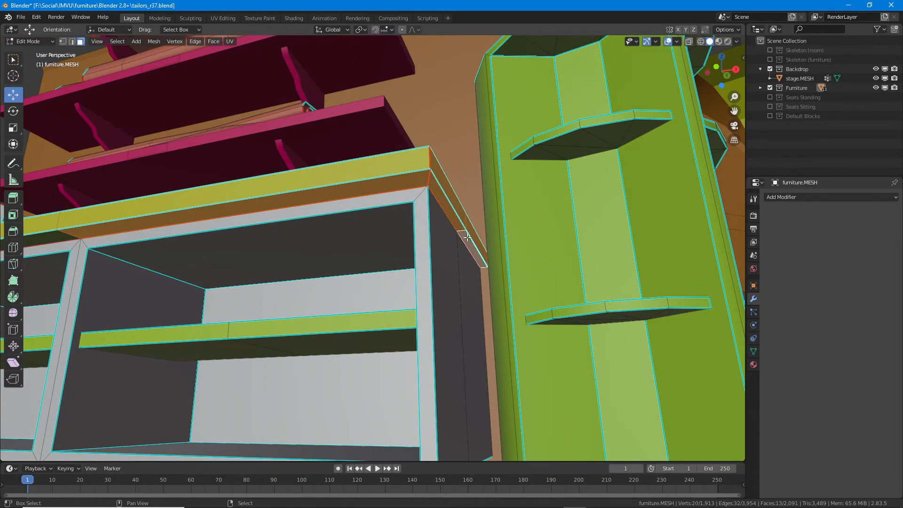
Step: Add the remaining front underside face and the near-end underside faces of the counter top to the selection
middle_click_drag(325, 223, 360, 224)
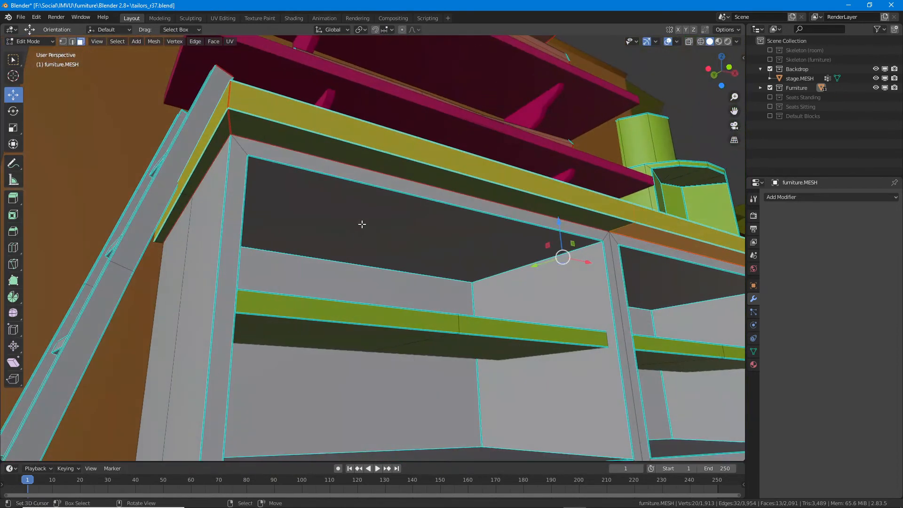
right_click(236, 128, "shift")
right_click(221, 144, "shift")
right_click(177, 203, "shift")
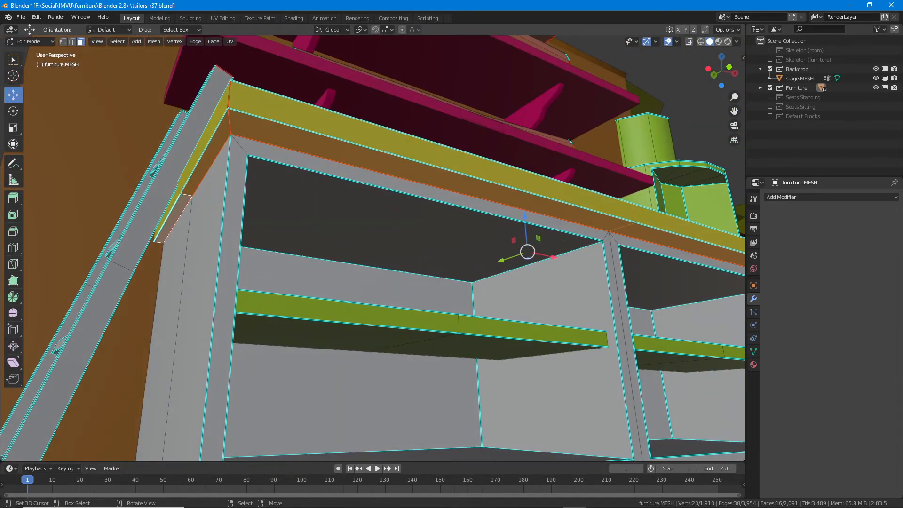
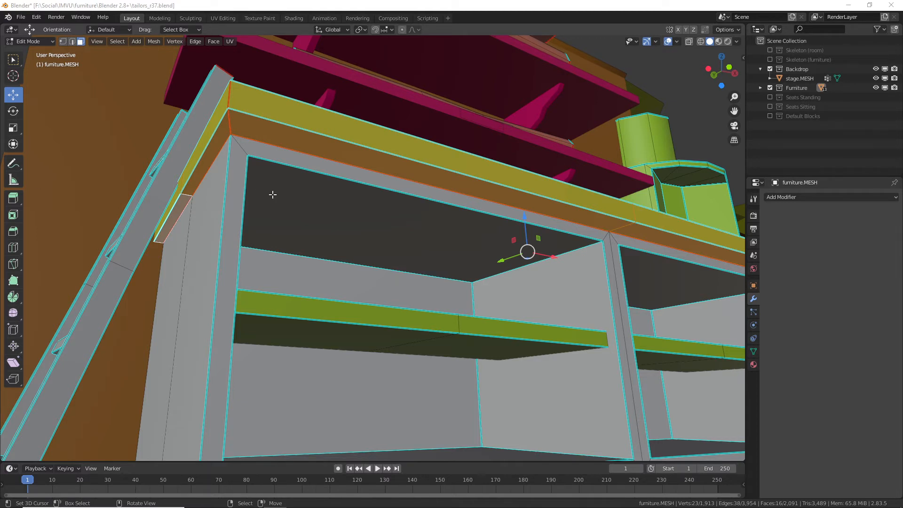
Step: Separate the selected counter top faces into their own object and return to Object Mode
middle_click_drag(253, 203, 490, 341)
scroll(339, 295, "down", 5)
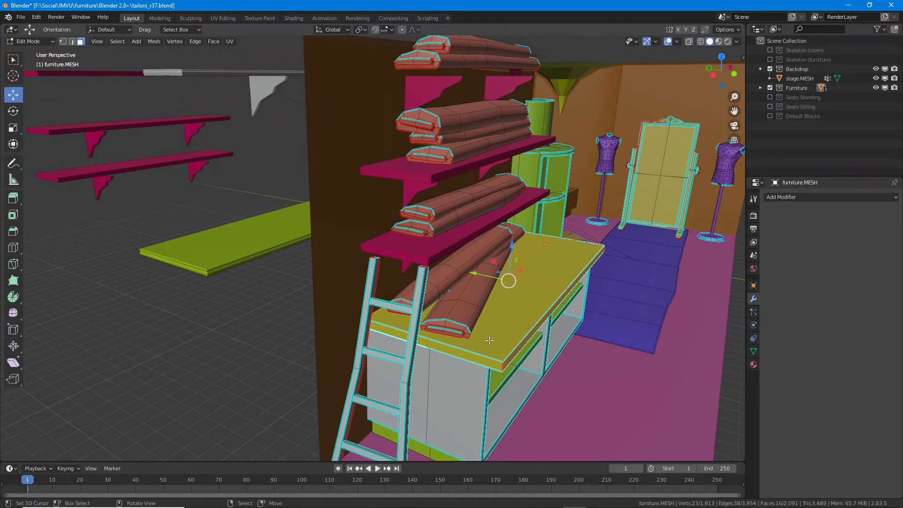
key("p")
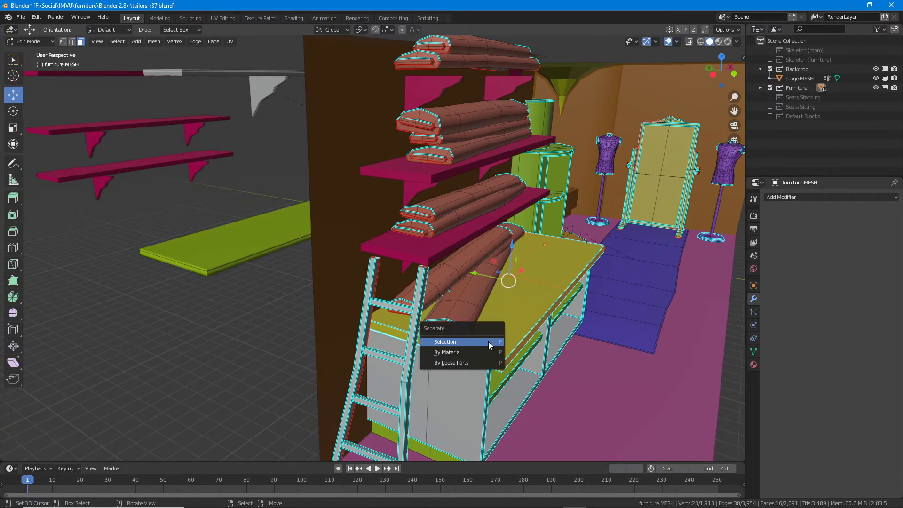
left_click(488, 341)
key("Tab")
Step: Move the separated low-poly counter top 1600 along Y onto the high-poly counter top
left_click(496, 361)
middle_click_drag(495, 358, 438, 240)
left_click_drag(414, 217, 270, 198)
middle_click_drag(269, 197, 379, 258)
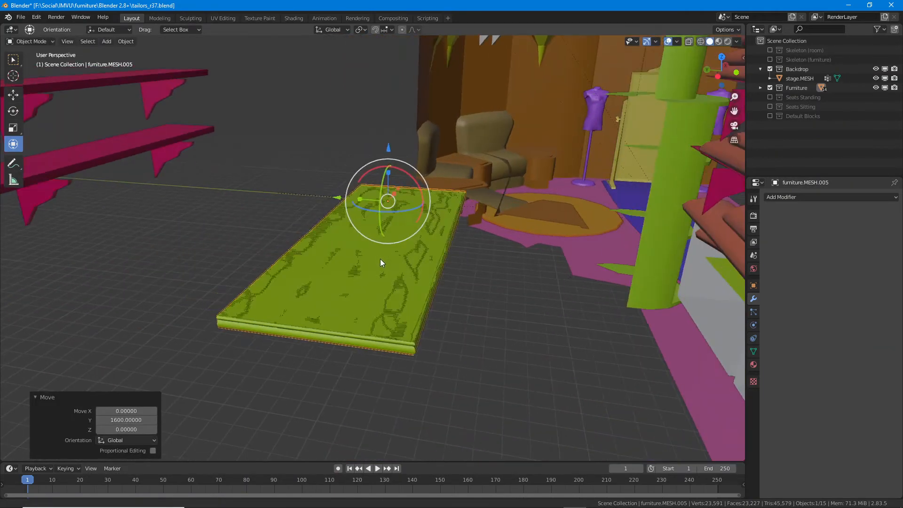
Step: Select the high-poly counter top and remove all of its material slots
scroll(373, 317, "up", 4)
scroll(346, 301, "up", 3)
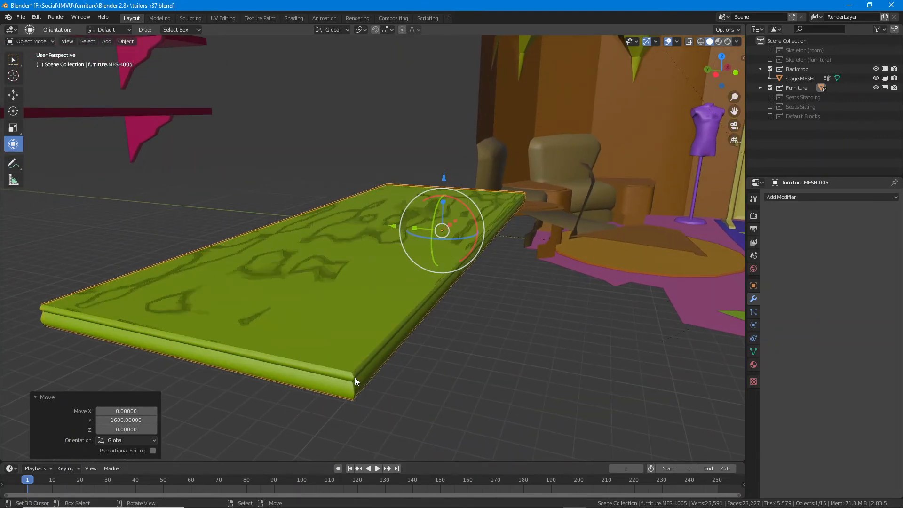
left_click(354, 376)
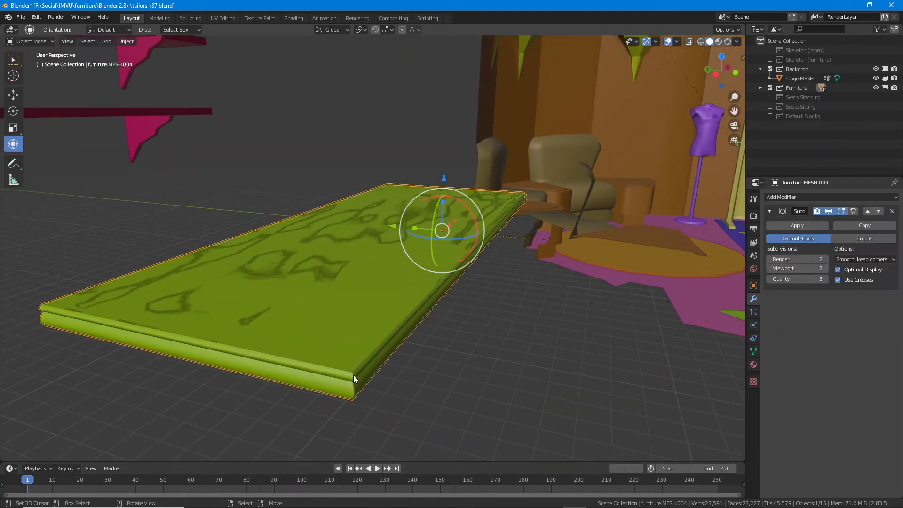
left_click(754, 365)
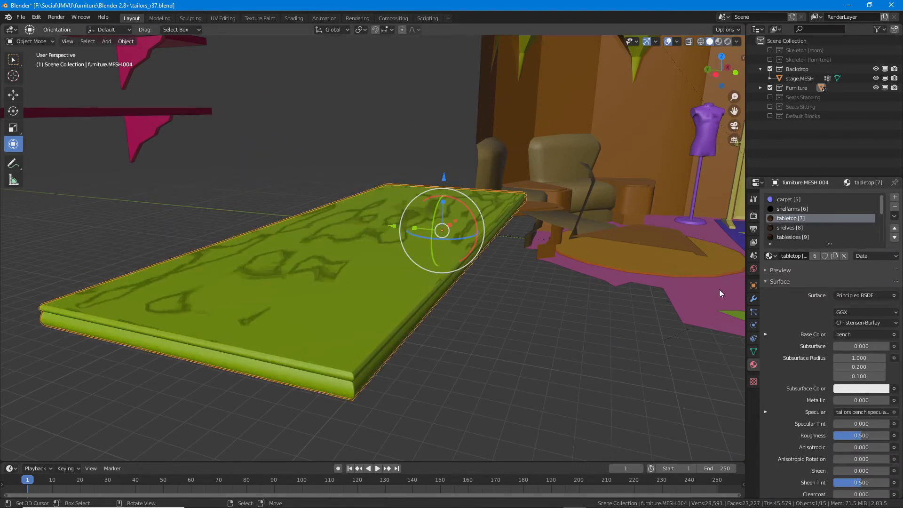
left_click(788, 200)
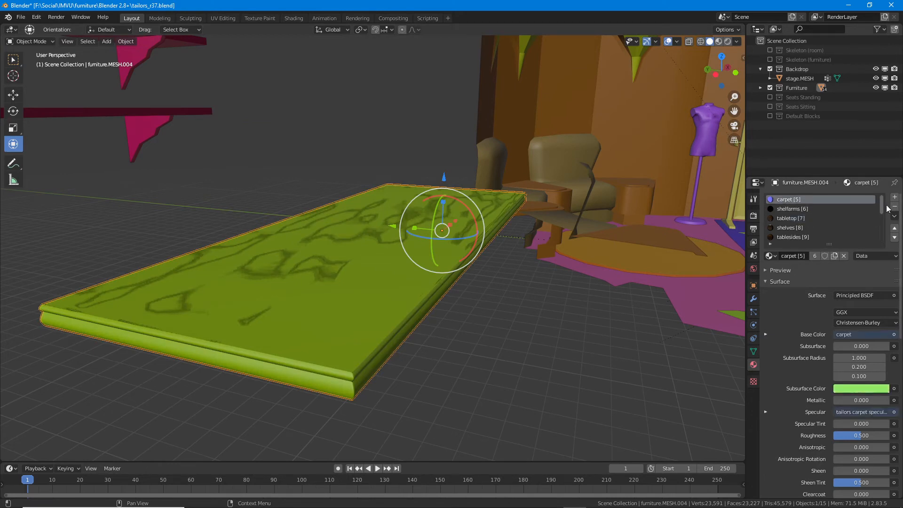
left_click(897, 210)
left_click(896, 210)
left_click(896, 210)
left_click(897, 209)
left_click(897, 210)
left_click(897, 209)
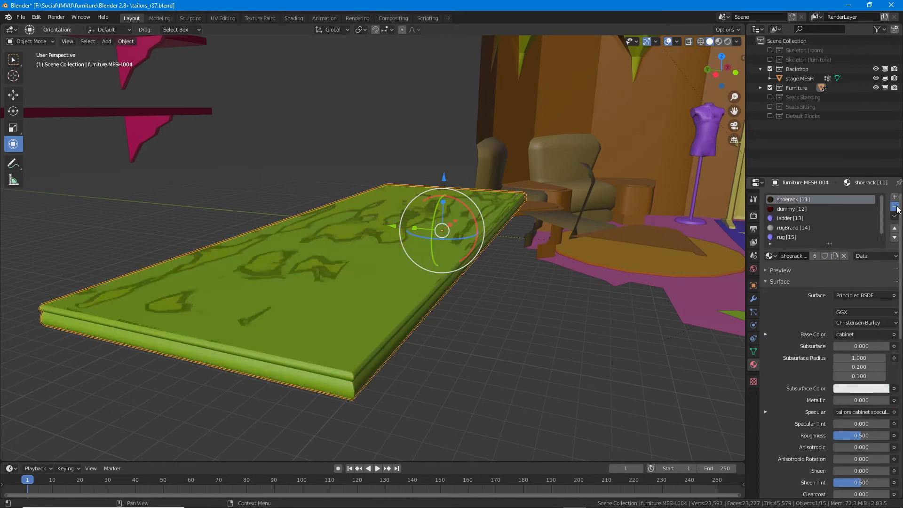
left_click(896, 210)
left_click(896, 209)
left_click(896, 209)
left_click(897, 210)
left_click(896, 209)
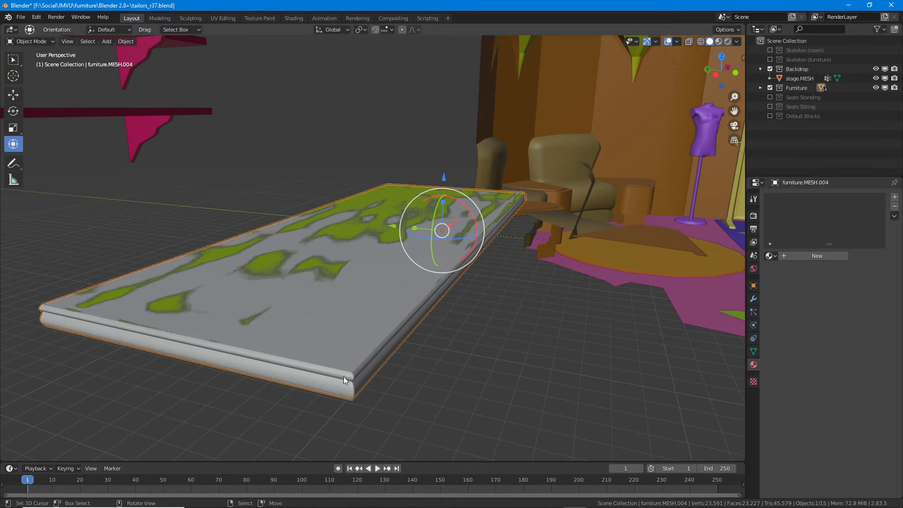
Step: Examine how the high-poly and low-poly counter tops overlap on the surface and along the moulded edges, test-moving the high-poly one without keeping the move
left_click(316, 275)
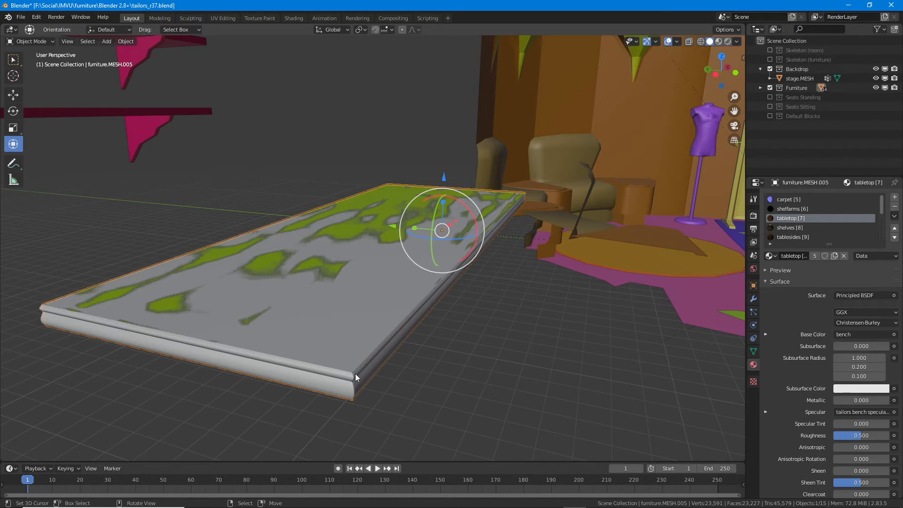
left_click(382, 205)
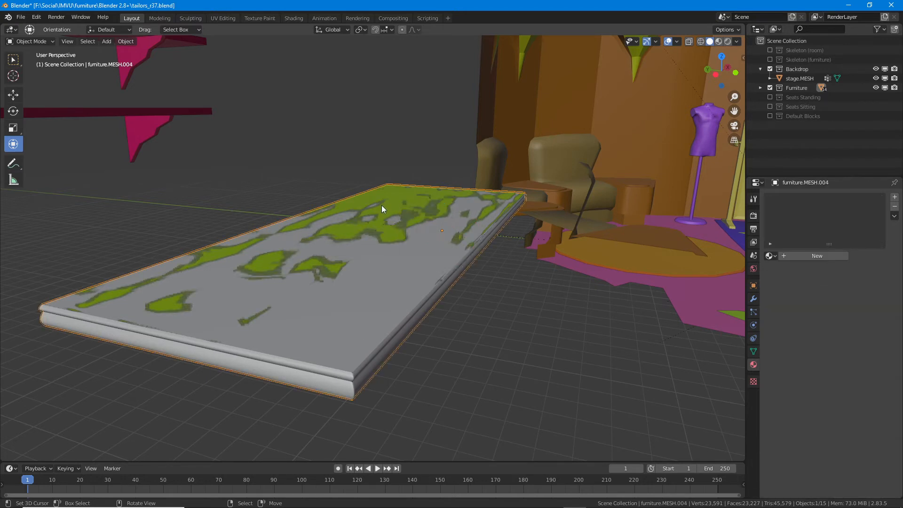
key("g")
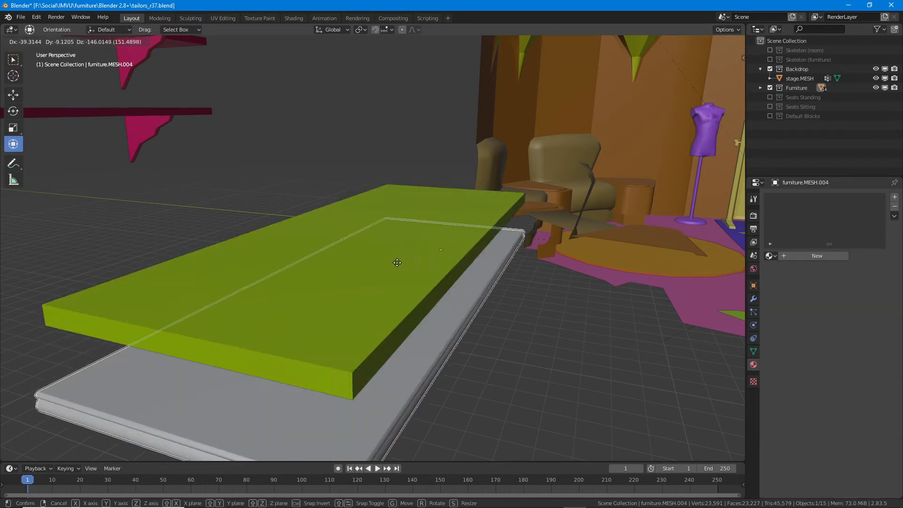
right_click(397, 233)
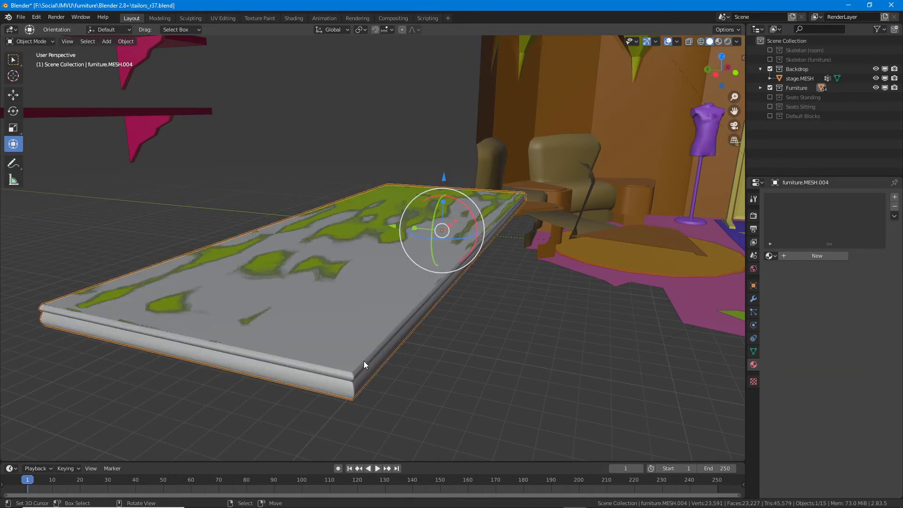
mouse_move(365, 357)
middle_mouse_down()
mouse_move(365, 375)
mouse_move(360, 347)
mouse_move(355, 357)
middle_mouse_up()
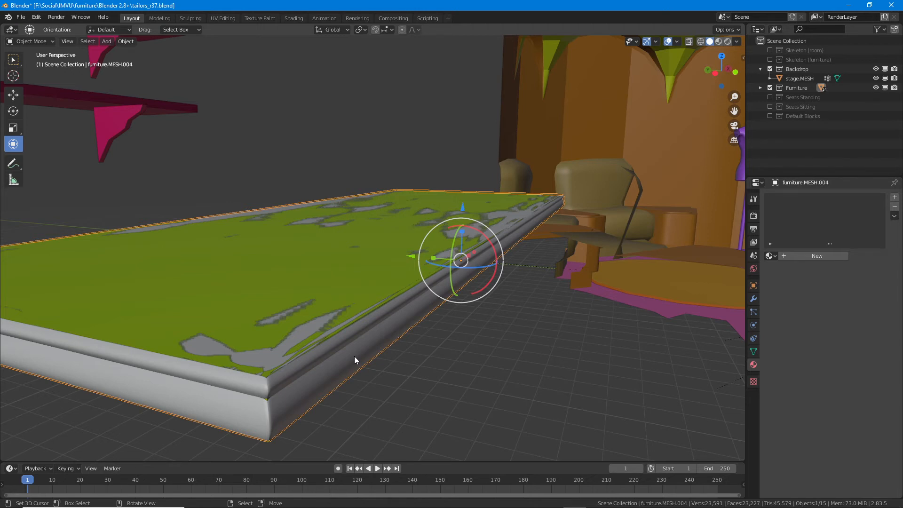
scroll(439, 337, "down", 5)
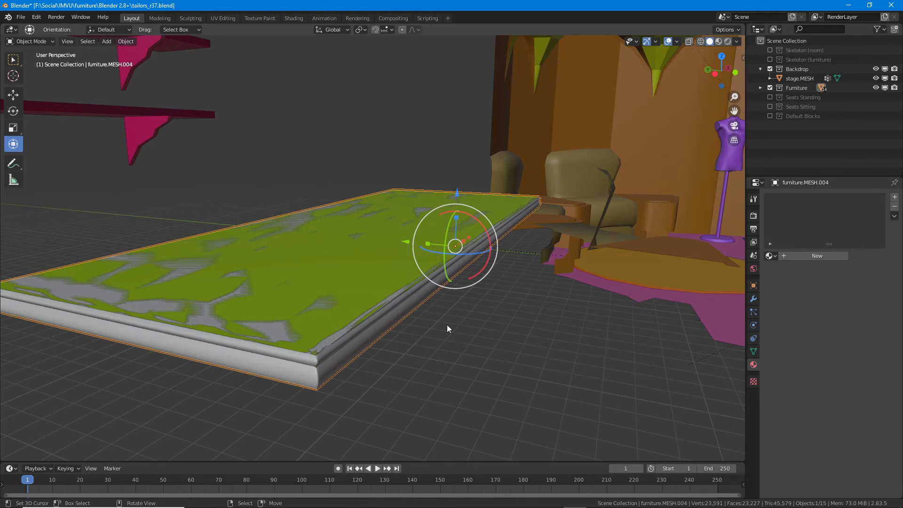
middle_click_drag(447, 328, 411, 290)
scroll(421, 346, "up", 2)
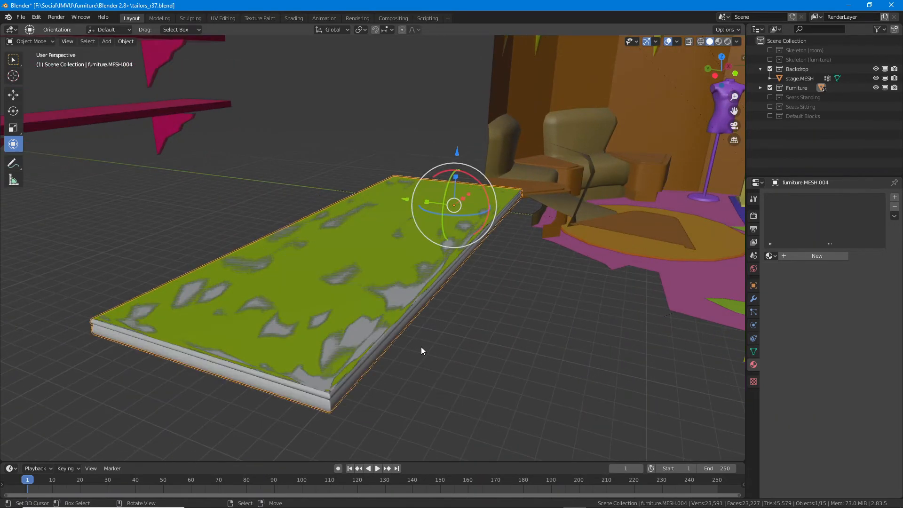
scroll(421, 347, "down", 1)
middle_click_drag(340, 337, 367, 307)
scroll(357, 353, "up", 3)
middle_click_drag(357, 353, 357, 334)
Step: Select the low-poly counter top, test-move it without keeping the move, and switch to the UV Editing workspace
left_click(359, 336)
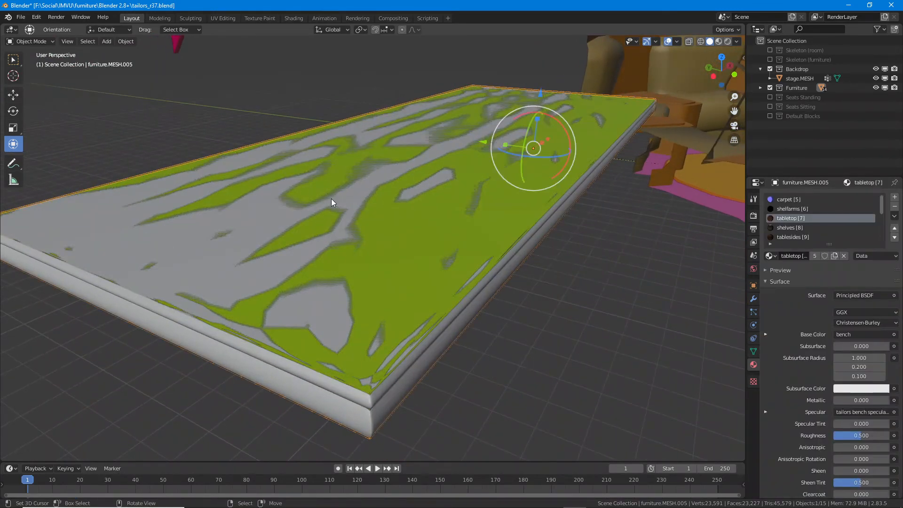
key("g")
right_click(422, 262)
left_click(214, 18)
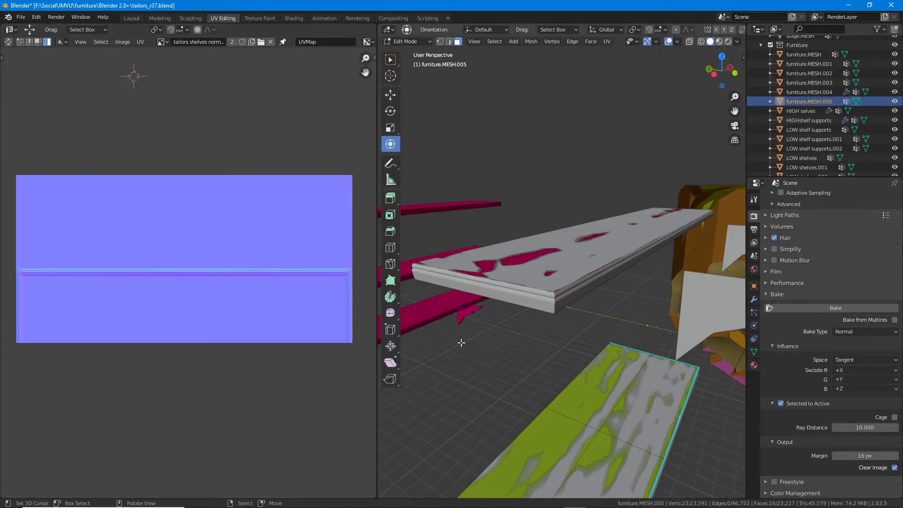
key("a")
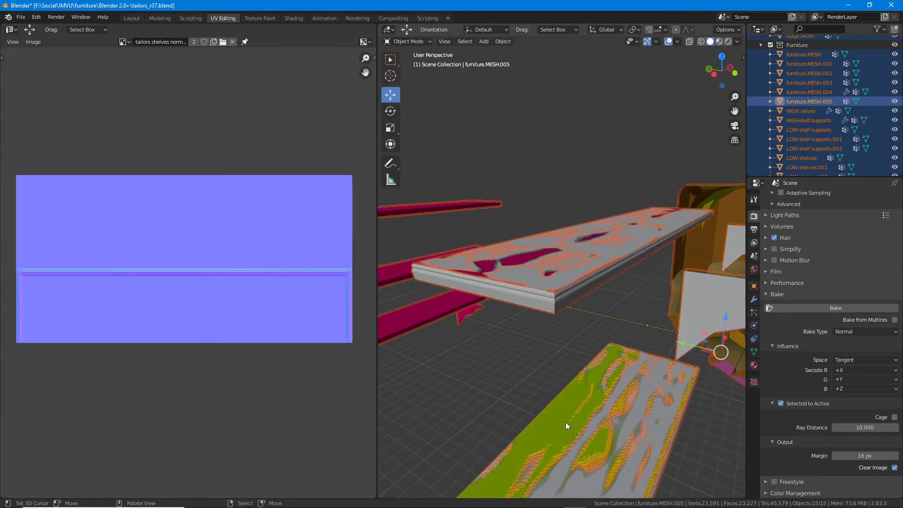
key("Tab")
middle_click_drag(565, 422, 522, 274)
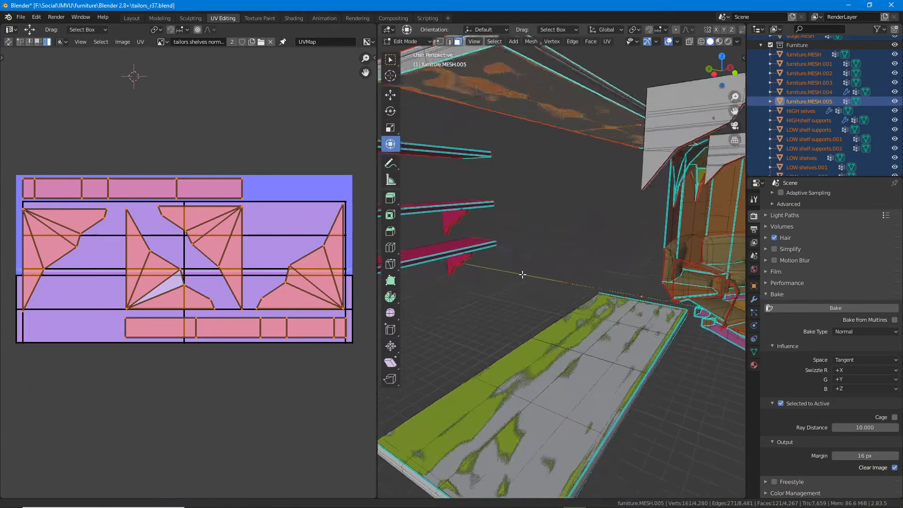
key("Tab")
Step: Select only the low-poly counter top and enter Edit Mode to display its UV layout
left_click(526, 369)
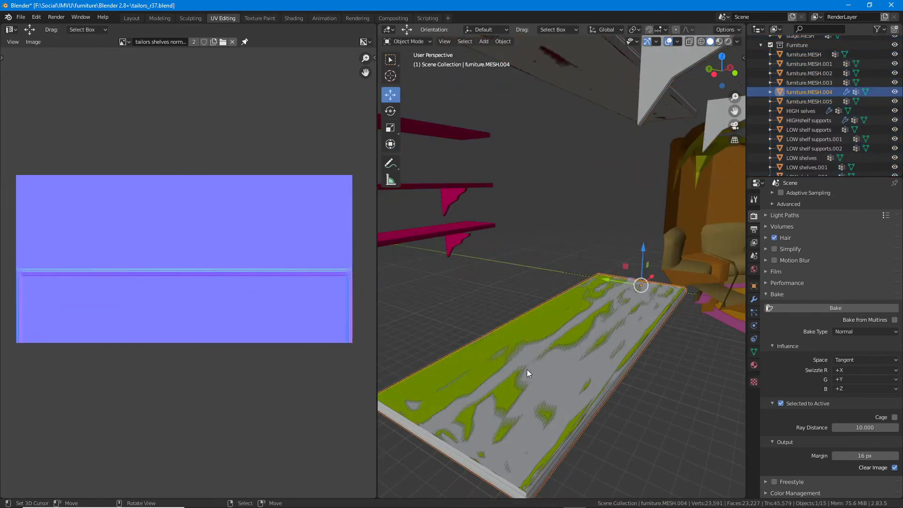
left_click(486, 359)
key("Tab")
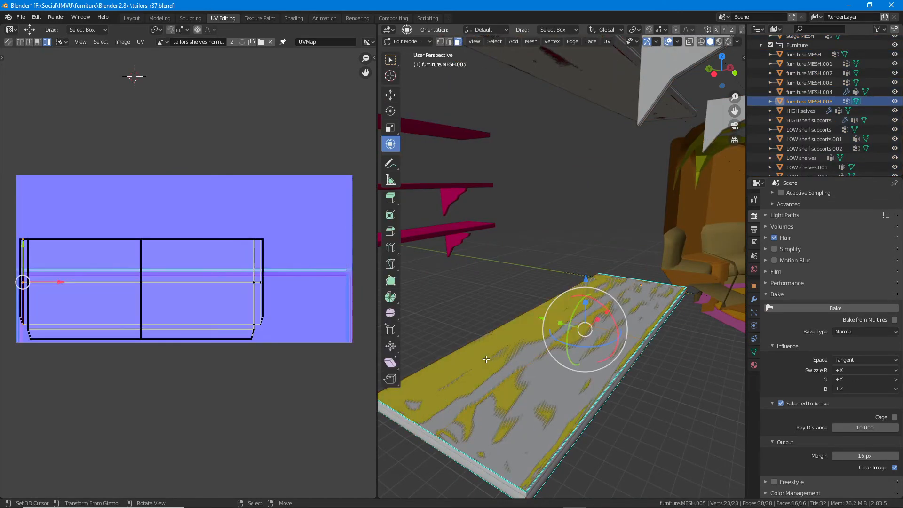
middle_click_drag(520, 386, 531, 218)
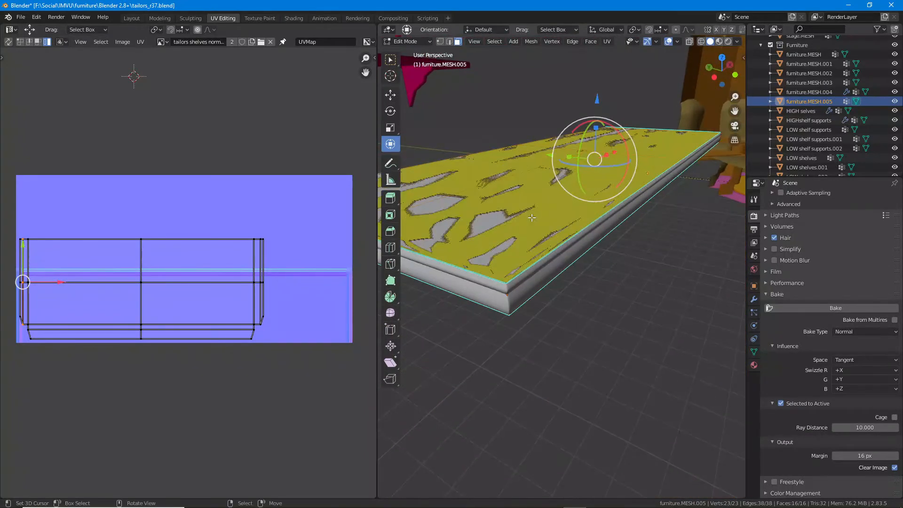
scroll(265, 258, "up", 3)
scroll(250, 263, "down", 2)
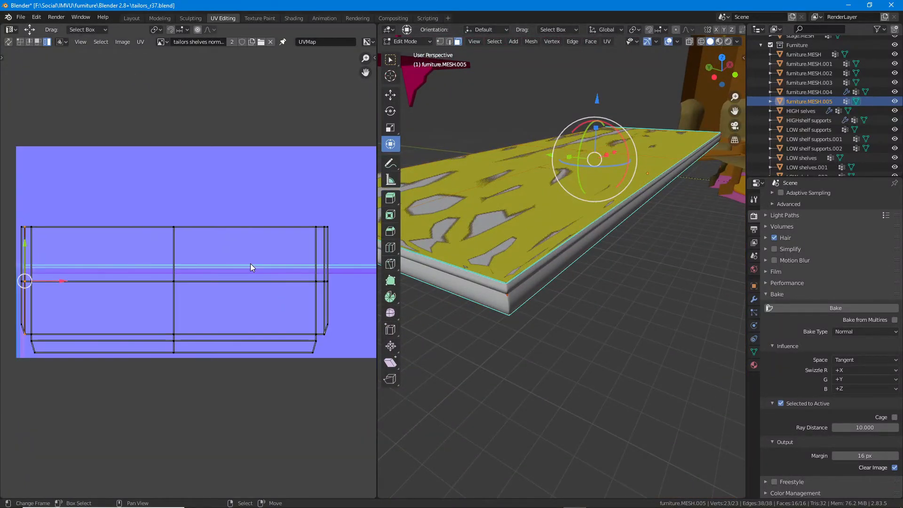
Step: Look through the existing images for a bench normal map
left_click(165, 42)
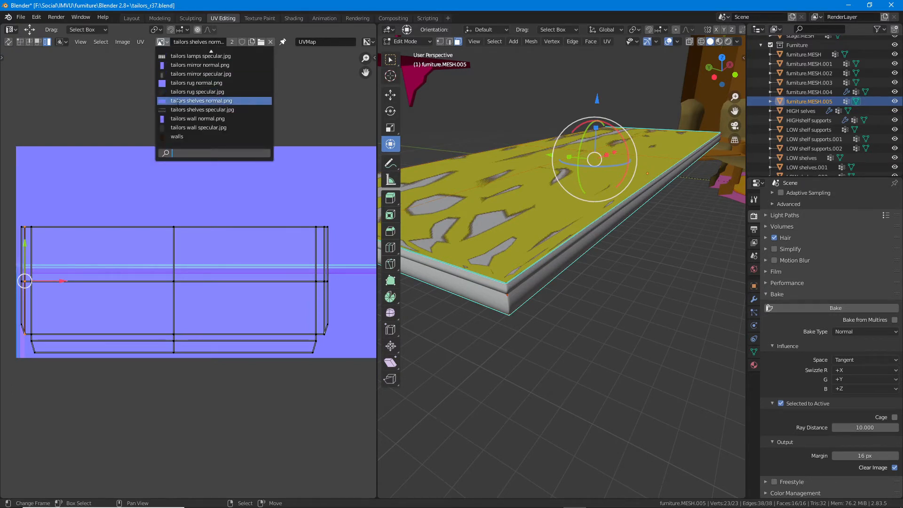
scroll(181, 120, "up", 8)
scroll(181, 120, "up", 12)
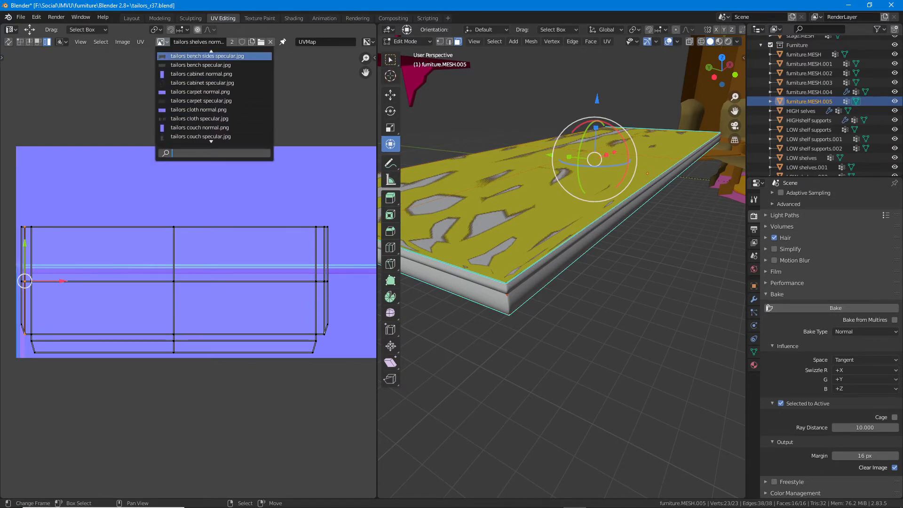
Step: Start a new image in the UV editor and name it "tabletop BAKE"
left_click(121, 41)
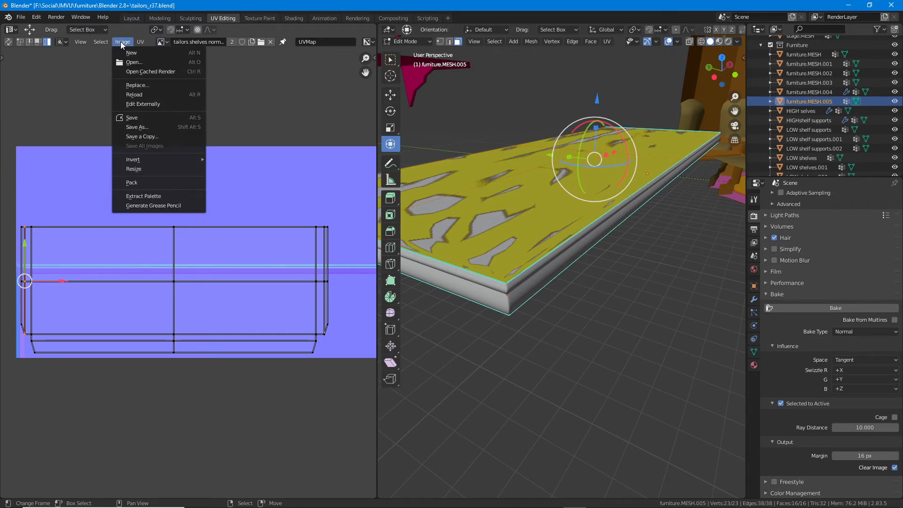
left_click(127, 53)
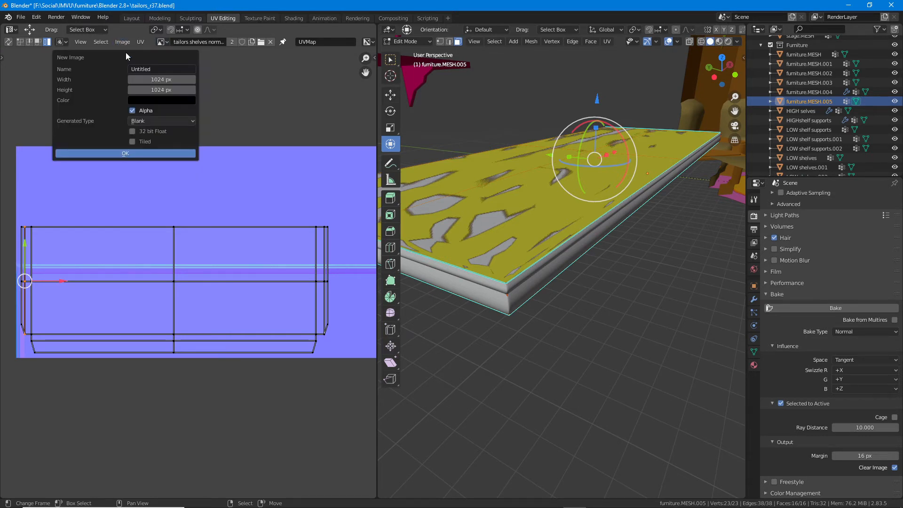
left_click(158, 69)
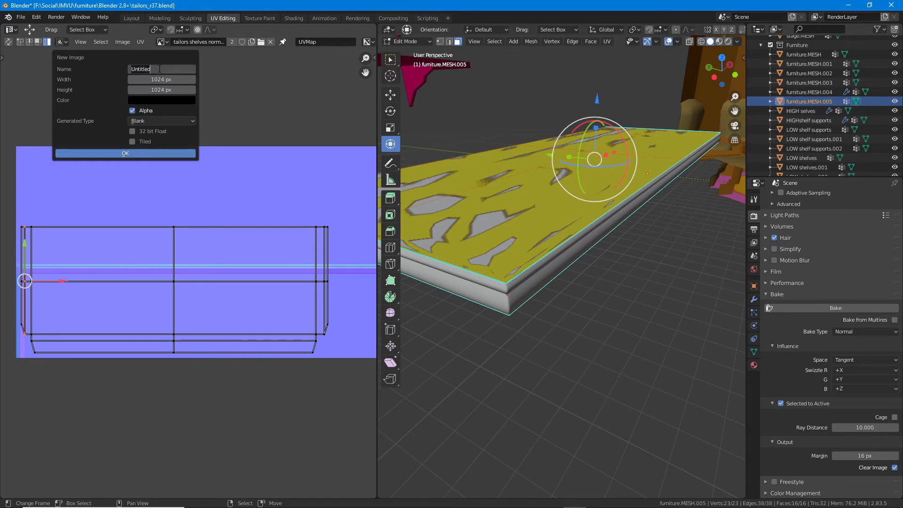
type("tabletop BAKE")
key("Tab")
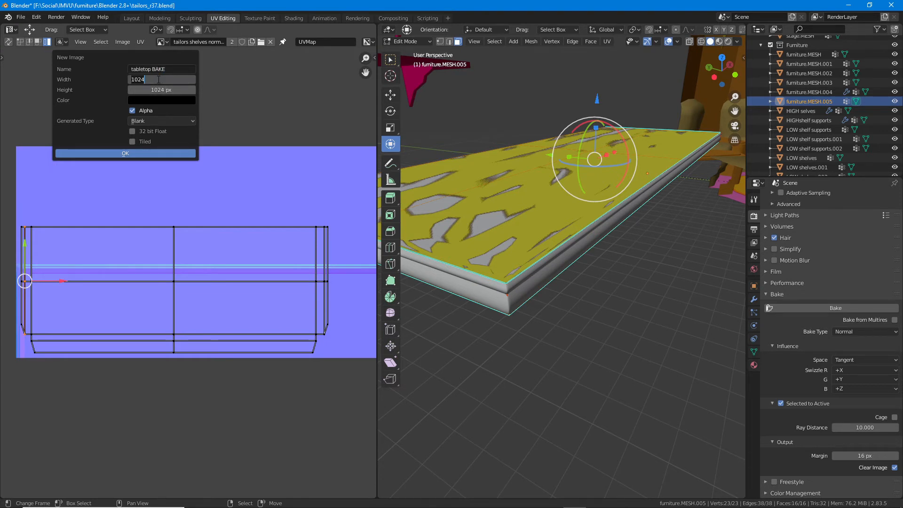
Step: Set the new image to 512 px wide and 256 px high with the Color Grid generated type, and create it
type("512")
key("Return")
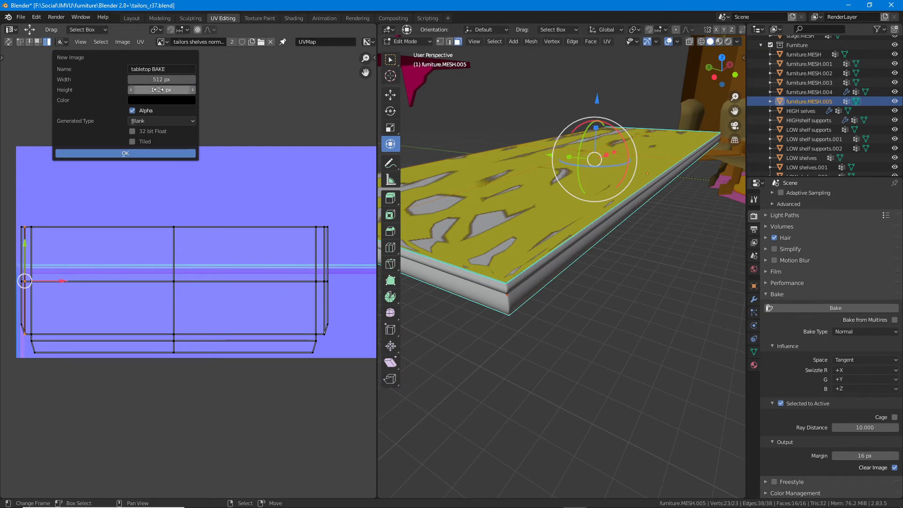
left_click(157, 90)
type("2")
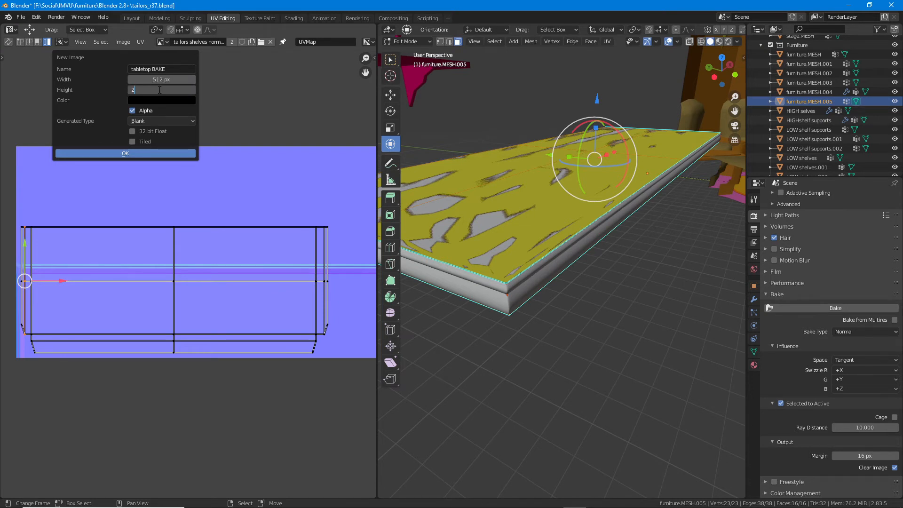
type("56")
key("Return")
left_click(140, 122)
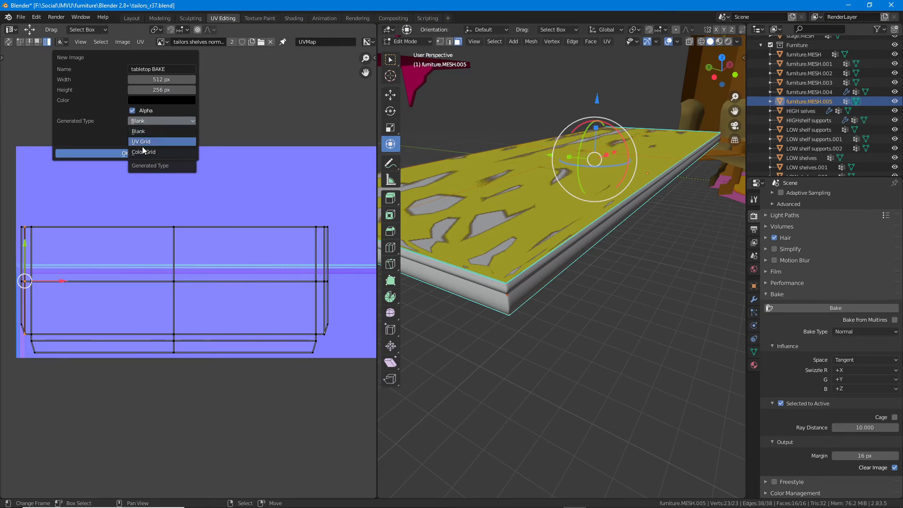
left_click(142, 151)
left_click(130, 153)
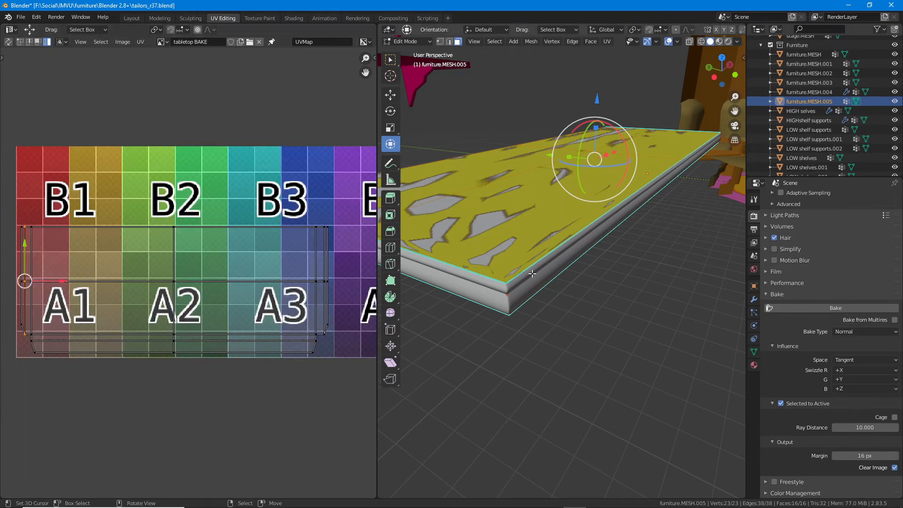
Step: Show the counter top in material preview shading and switch to the Shading workspace
middle_click_drag(532, 273, 529, 285)
left_click(718, 42)
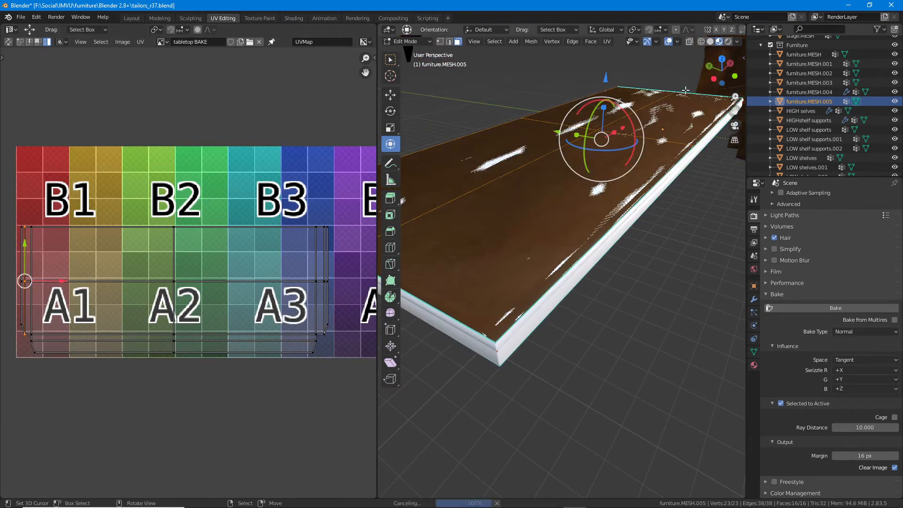
scroll(625, 188, "down", 1)
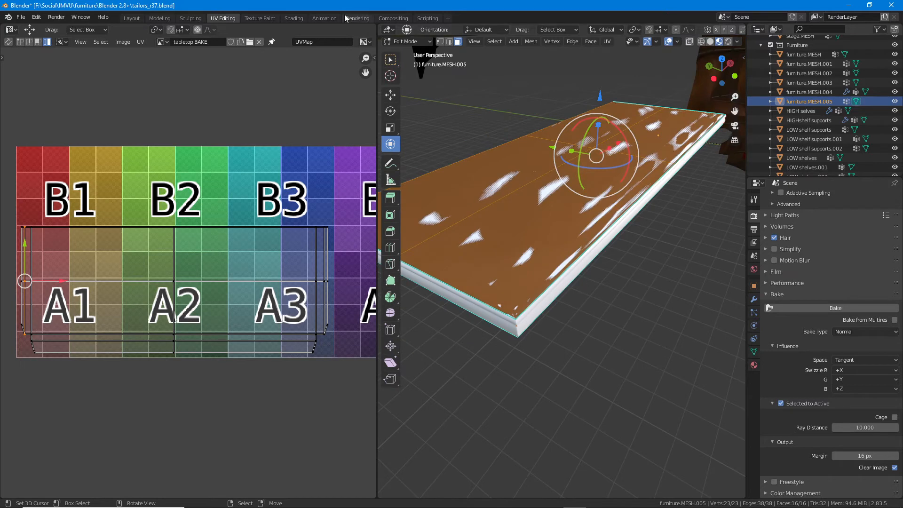
left_click(294, 17)
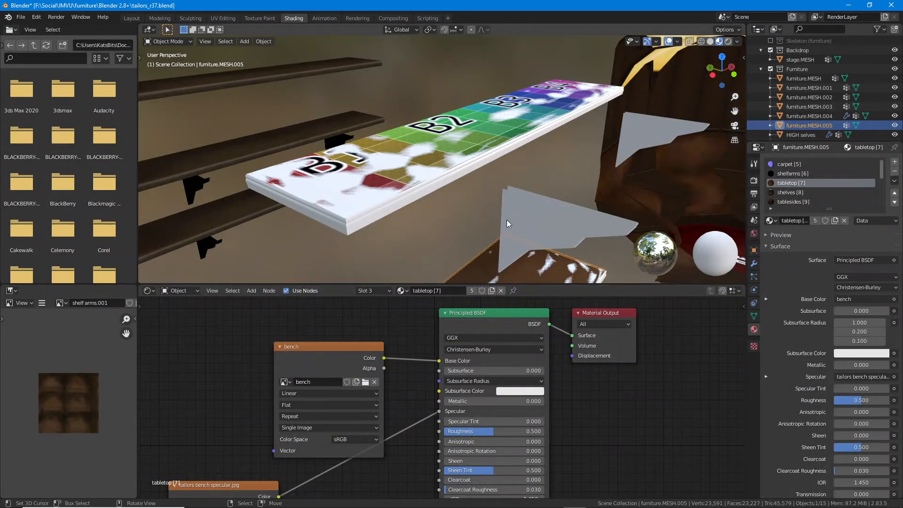
Step: Disconnect the bench specular texture from the Principled BSDF's Specular input in the tabletop material
scroll(507, 221, "down", 2)
middle_click_drag(510, 233, 450, 50, "shift")
scroll(451, 128, "down", 1)
middle_click_drag(450, 179, 441, 128, "shift")
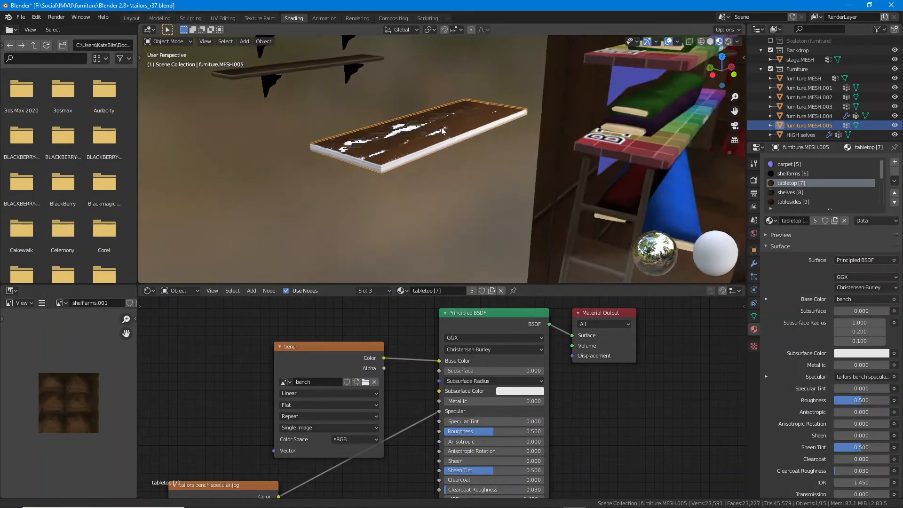
left_click_drag(440, 410, 417, 356)
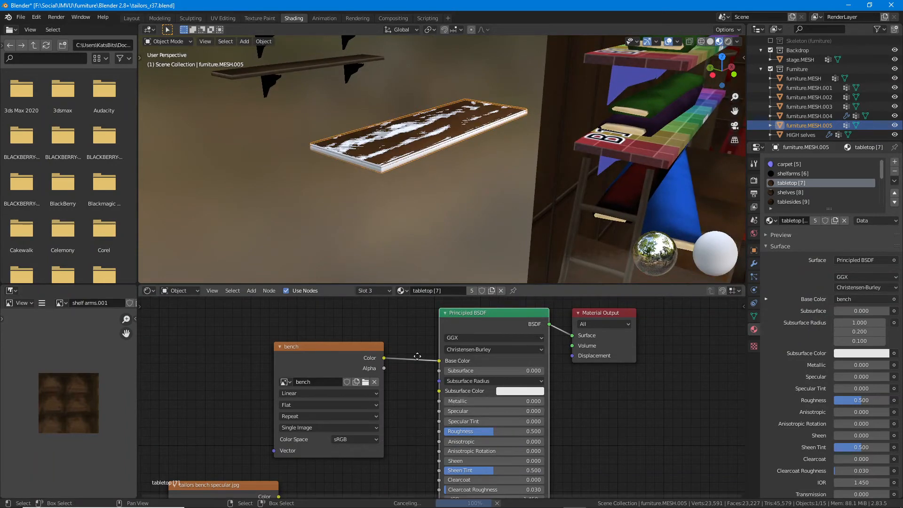
scroll(416, 484, "down", 5, "shift")
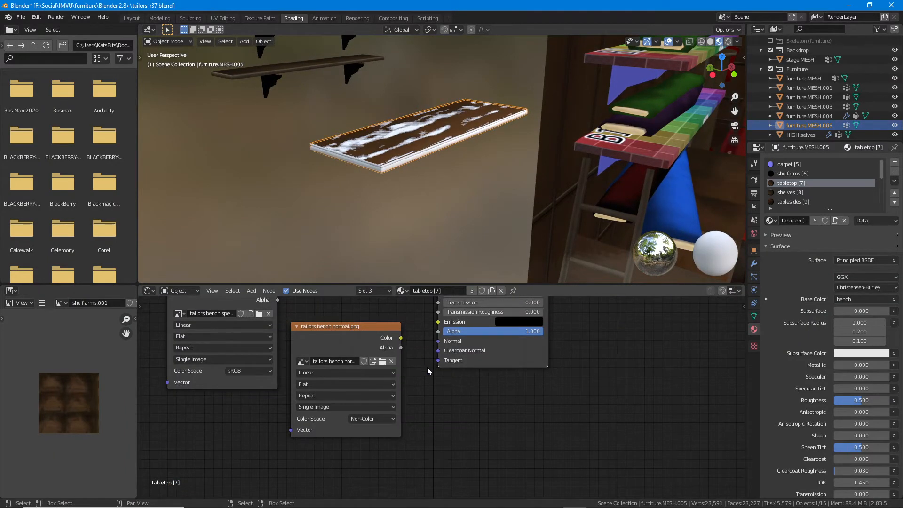
Step: Replace the bench image in the base colour texture node with the "tabletop BAKE" image
scroll(427, 367, "up", 4, "shift")
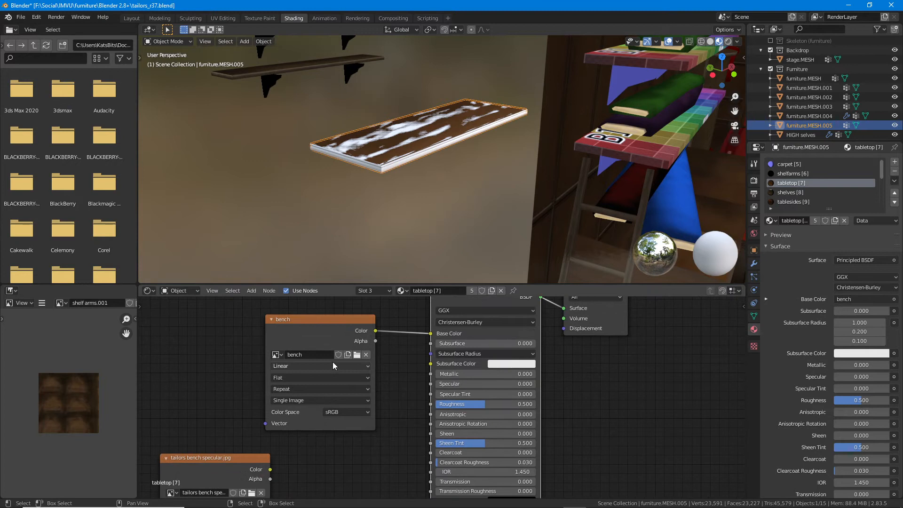
left_click(280, 354)
scroll(296, 388, "down", 14)
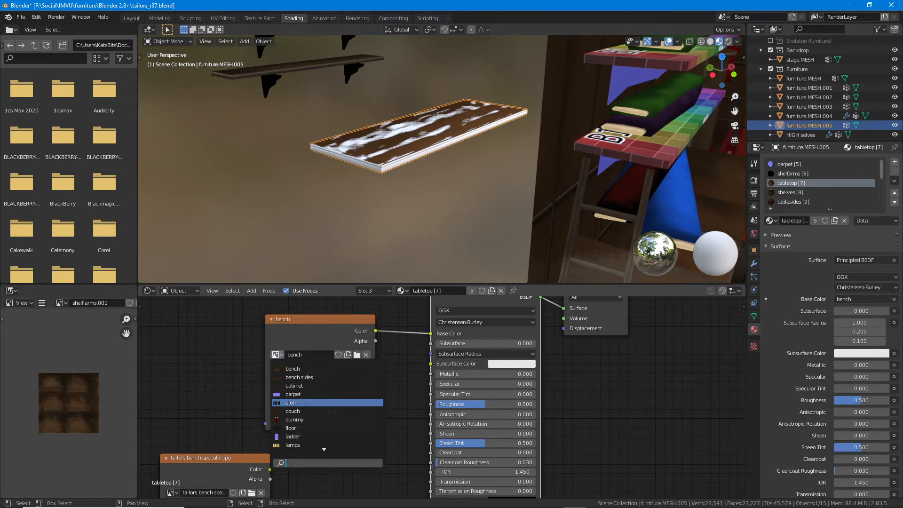
scroll(306, 407, "down", 6)
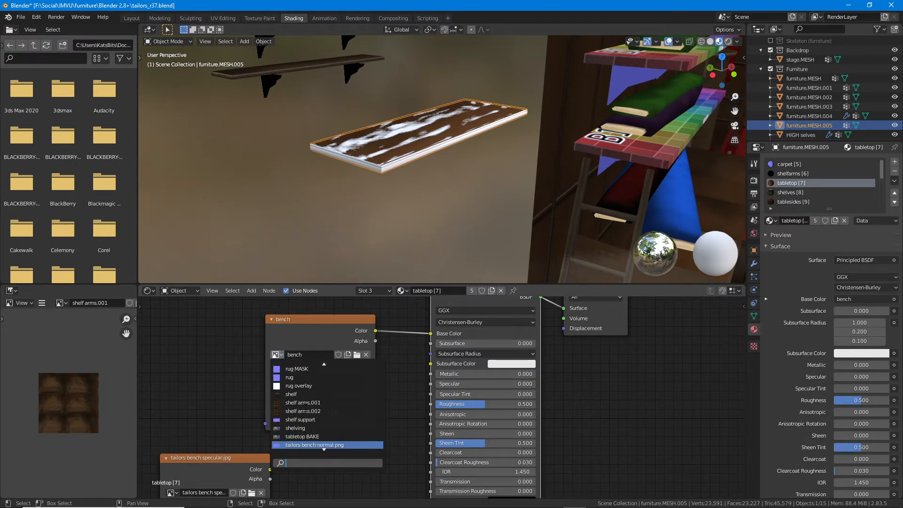
scroll(303, 408, "down", 4)
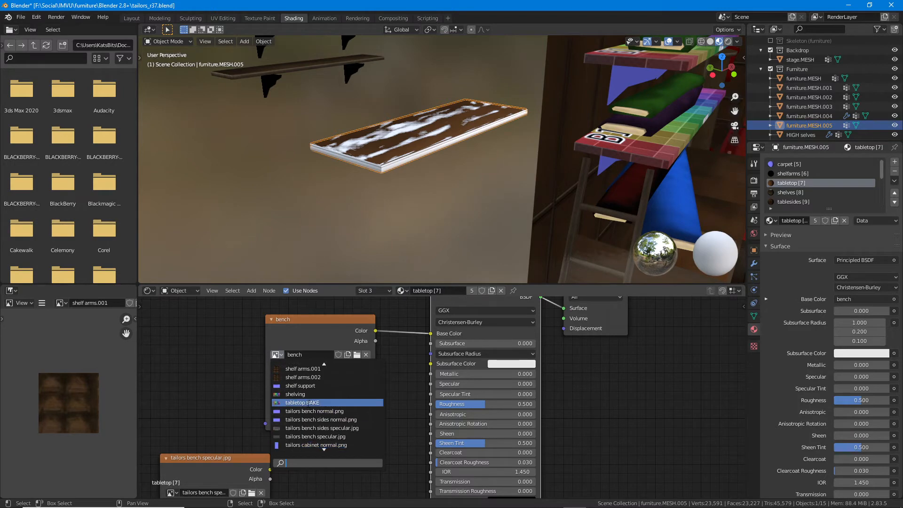
left_click(303, 403)
Step: Examine the test grid on the counter top, test-move the high-poly version without keeping the move, and reselect the low-poly one
scroll(405, 133, "up", 5)
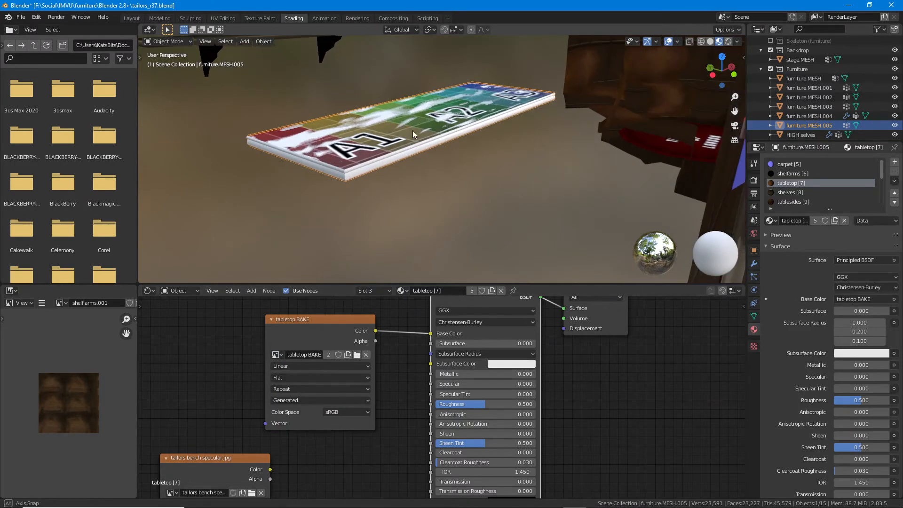
middle_click_drag(413, 139, 475, 137, "shift")
middle_click_drag(461, 173, 446, 185)
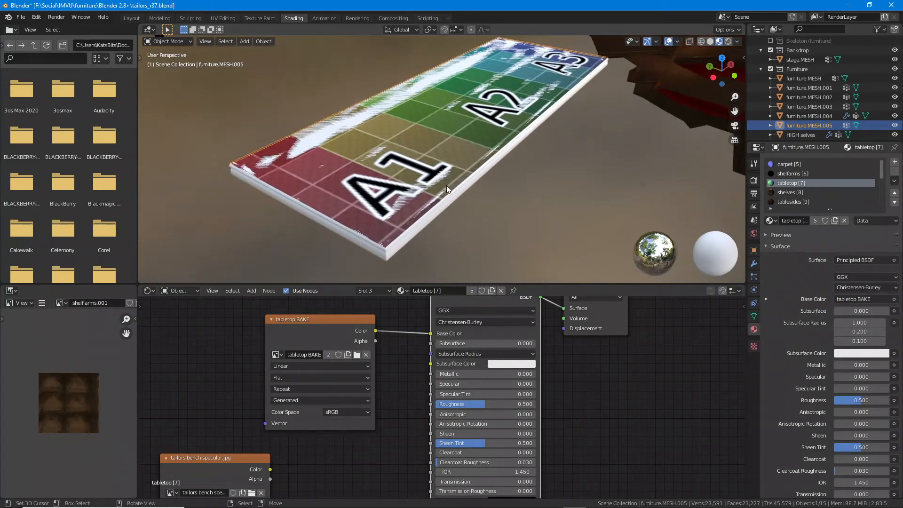
left_click(414, 230)
key("g")
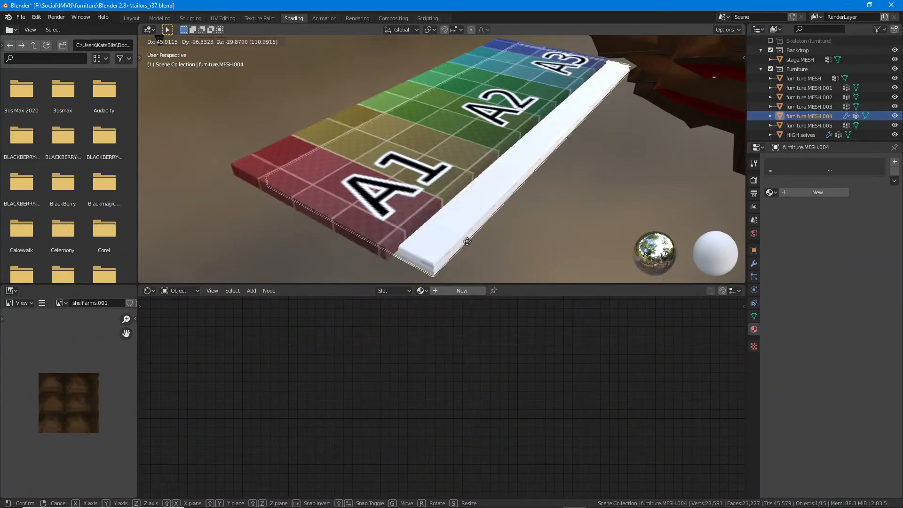
key("Escape")
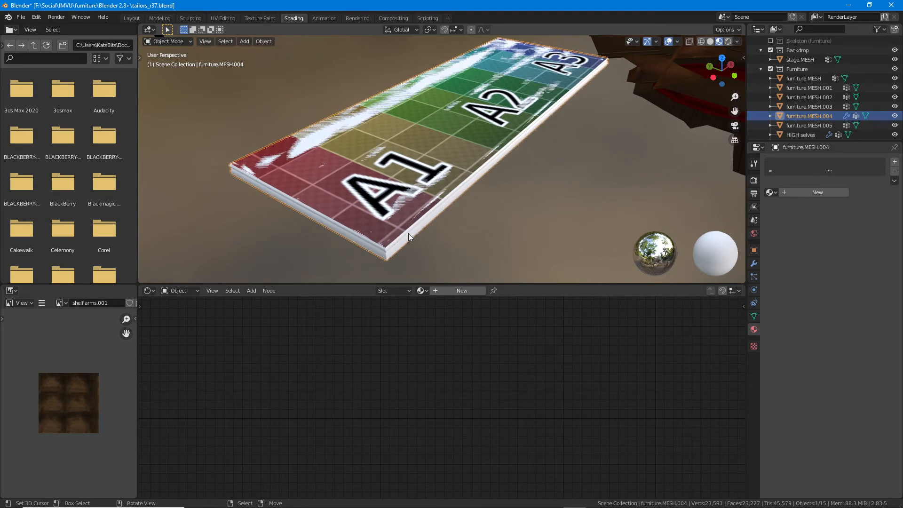
left_click(383, 227)
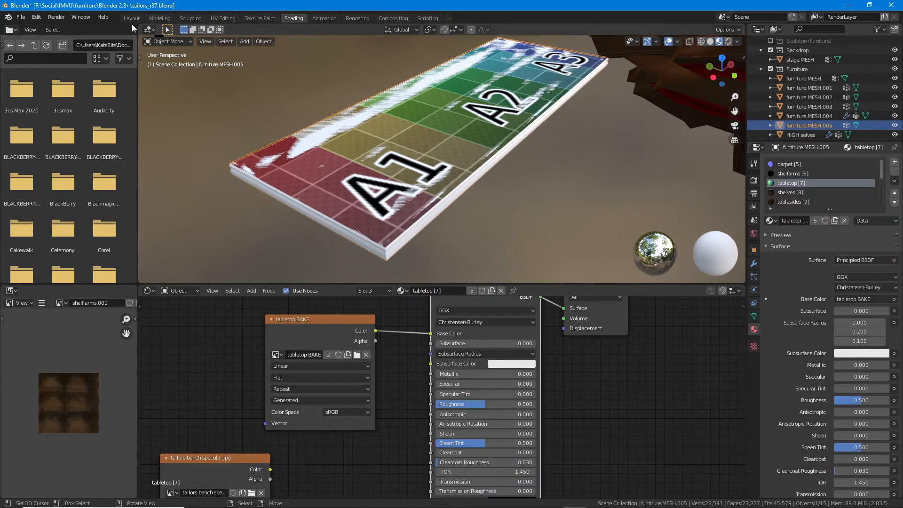
Step: Return to the UV Editing workspace in Object Mode, add the low-poly counter top to the high-poly selection, and test-move both without keeping the move
left_click(224, 18)
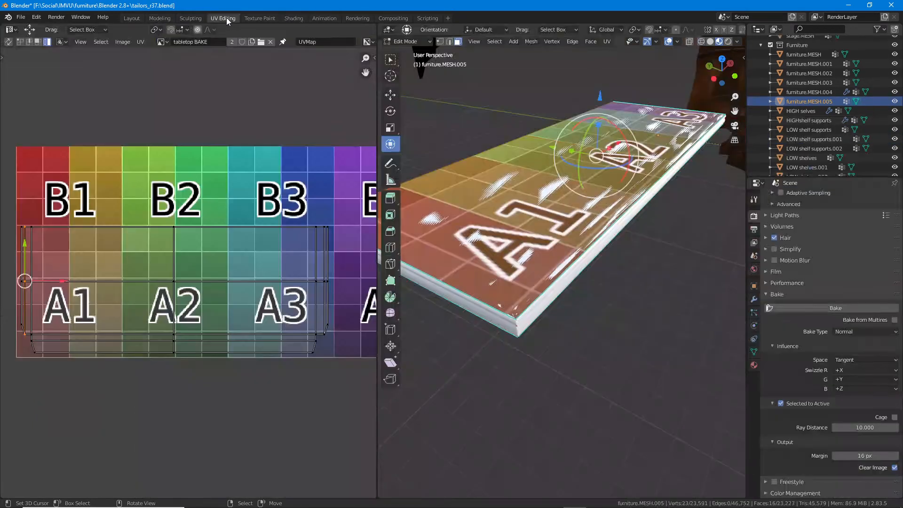
key("Tab")
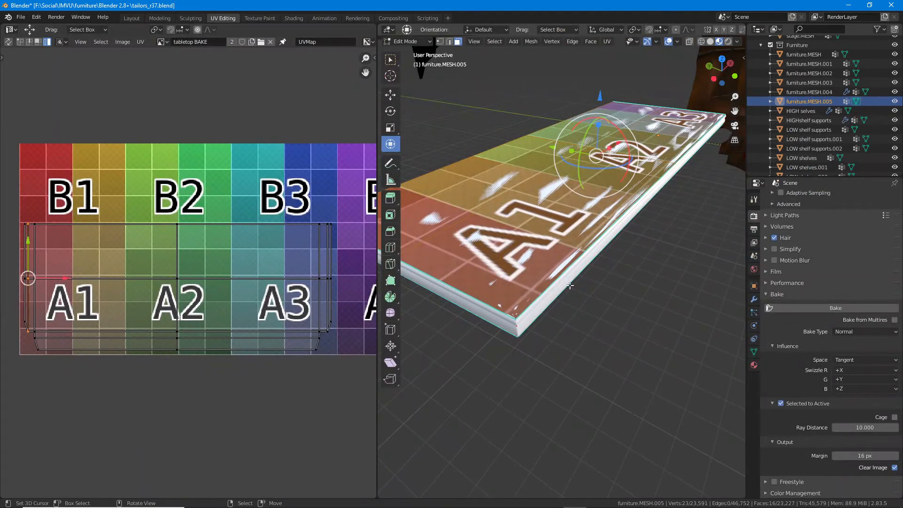
middle_click_drag(579, 312, 575, 312)
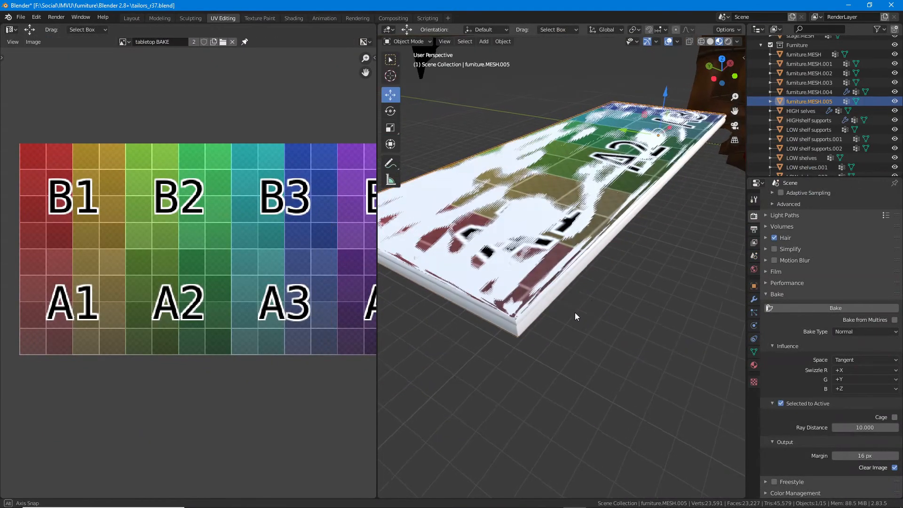
middle_click_drag(521, 328, 520, 329)
left_click(519, 329)
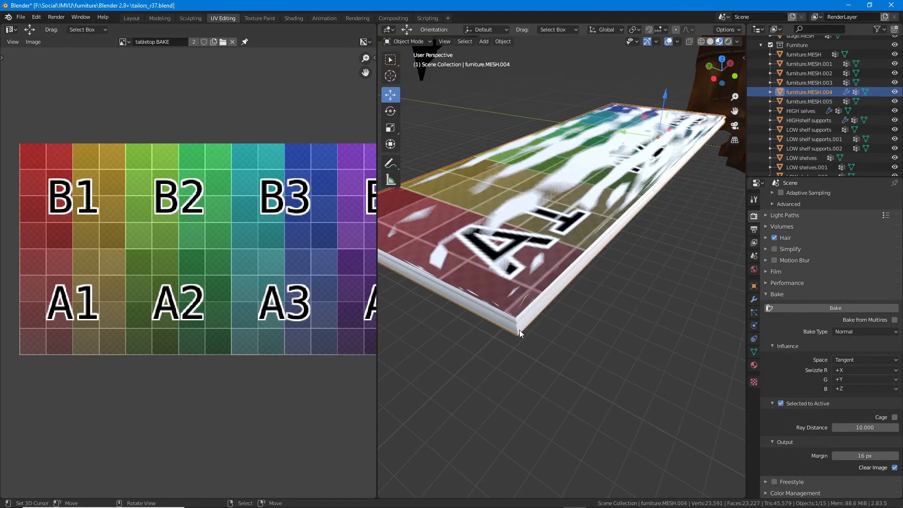
left_click(502, 292, "shift")
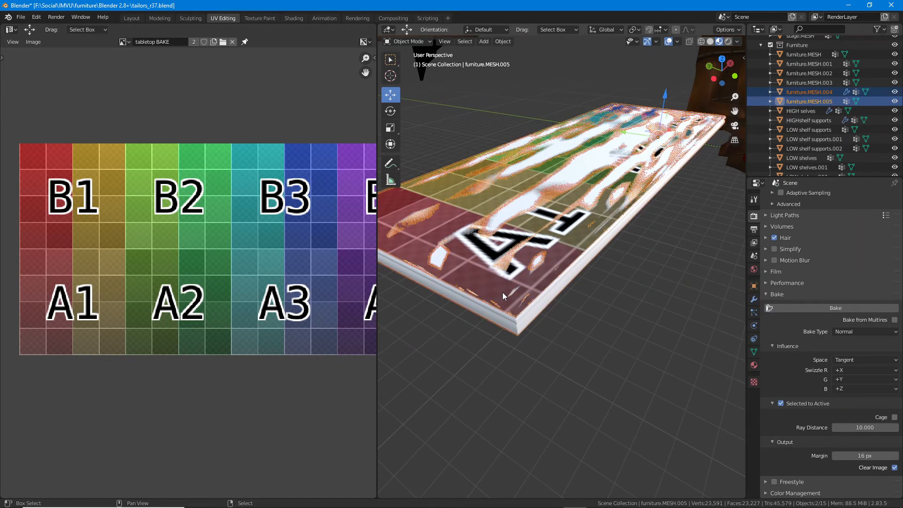
key("g")
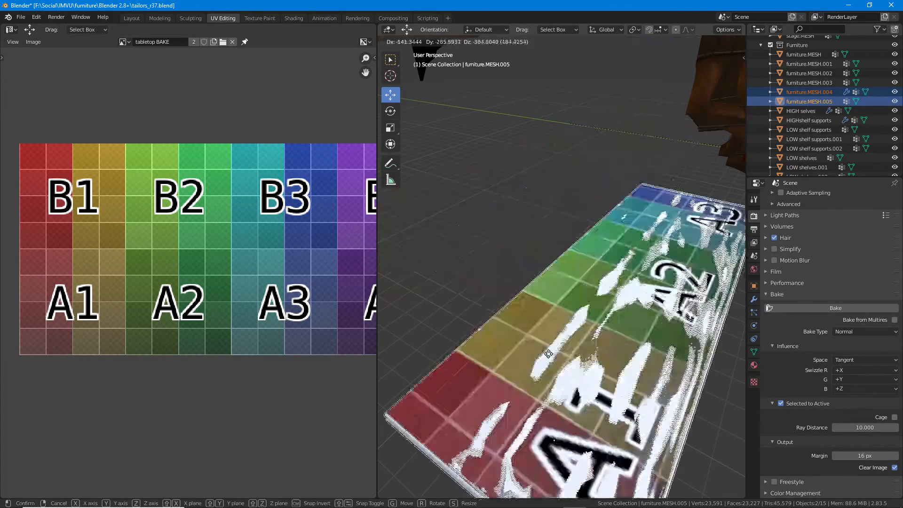
right_click(556, 257)
Step: Display the viewport in wireframe and reselect the high-poly counter top, adding the low-poly one last as the active object
left_click(690, 41)
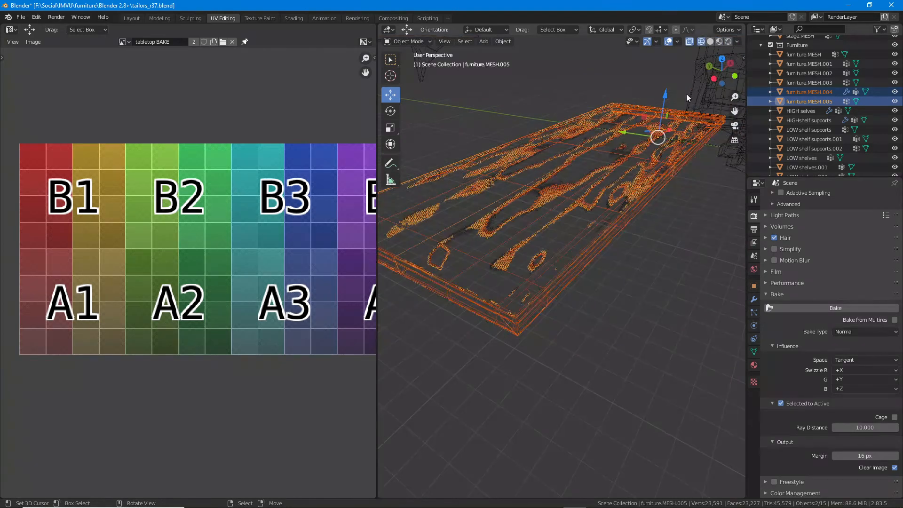
left_click(525, 318)
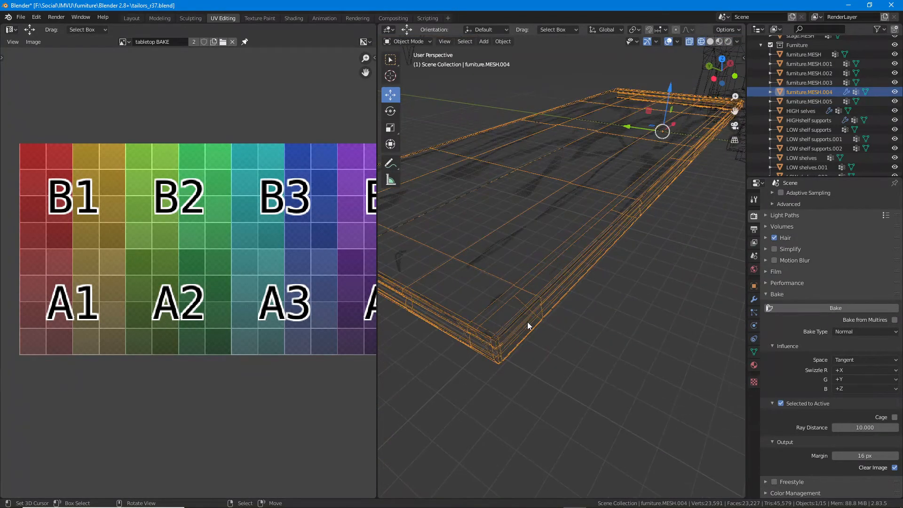
left_click(520, 320)
left_click(520, 337)
left_click(512, 322, "shift")
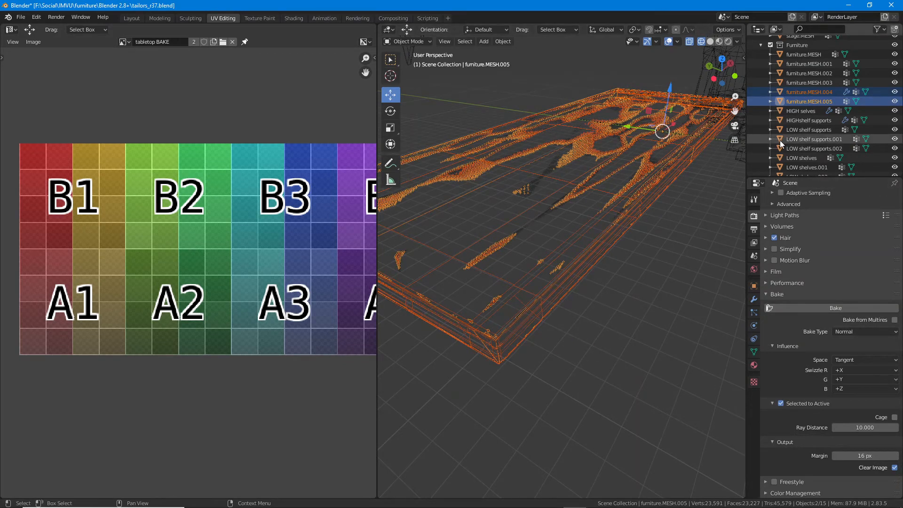
Step: Examine the render properties for the bake, including the render engine setting
mouse_move(742, 210)
left_mouse_down()
mouse_move(737, 231)
mouse_move(766, 207)
mouse_move(744, 205)
left_mouse_up()
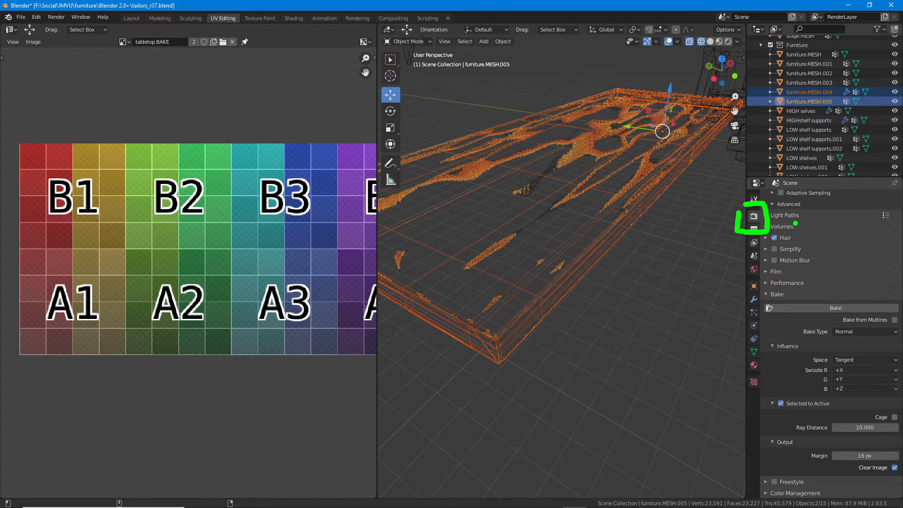
key("Escape")
scroll(808, 281, "up", 6)
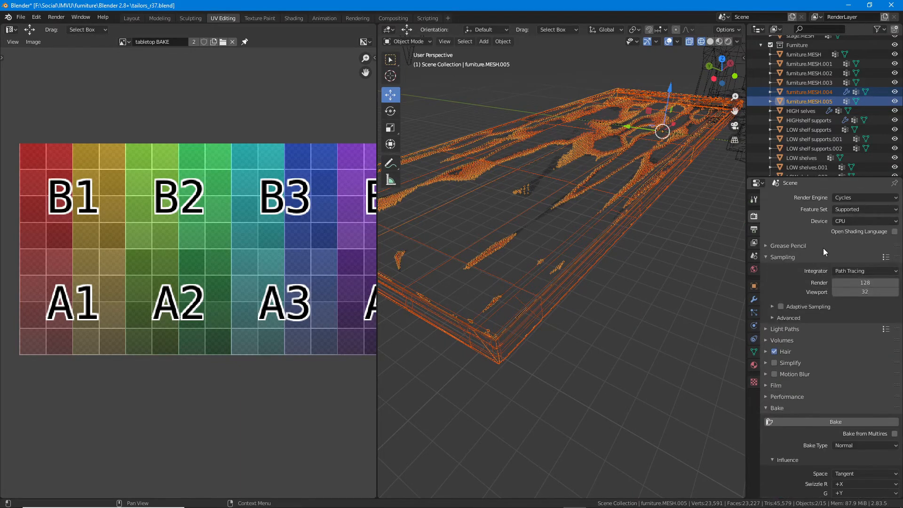
mouse_move(824, 189)
left_mouse_down()
mouse_move(824, 209)
mouse_move(864, 188)
mouse_move(822, 188)
left_mouse_up()
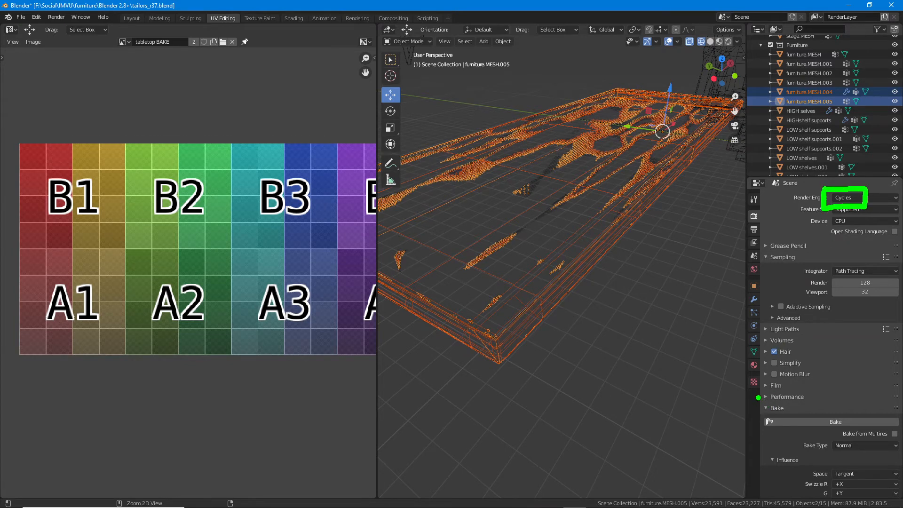
Step: Examine the bake settings, including the bake type options, ray distance and Selected to Active option
mouse_move(758, 398)
left_mouse_down()
mouse_move(814, 422)
mouse_move(760, 398)
left_mouse_up()
key("Escape")
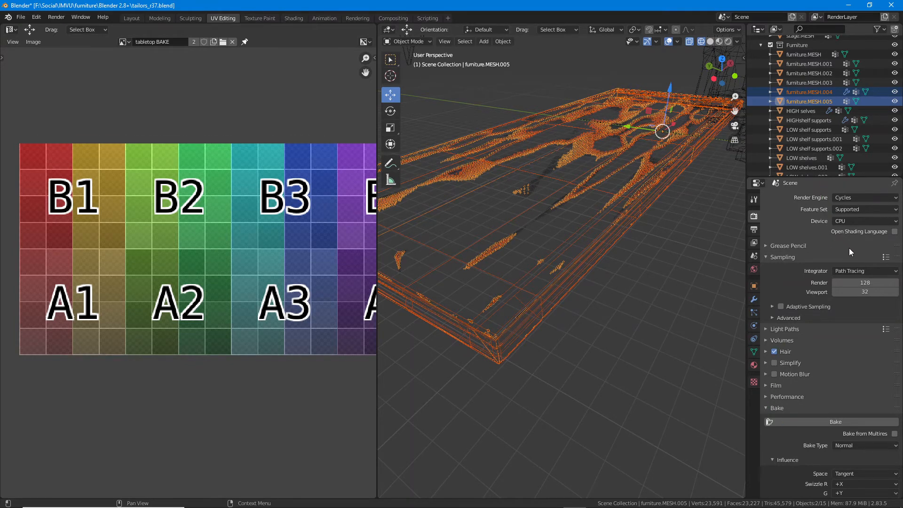
scroll(821, 420, "down", 5)
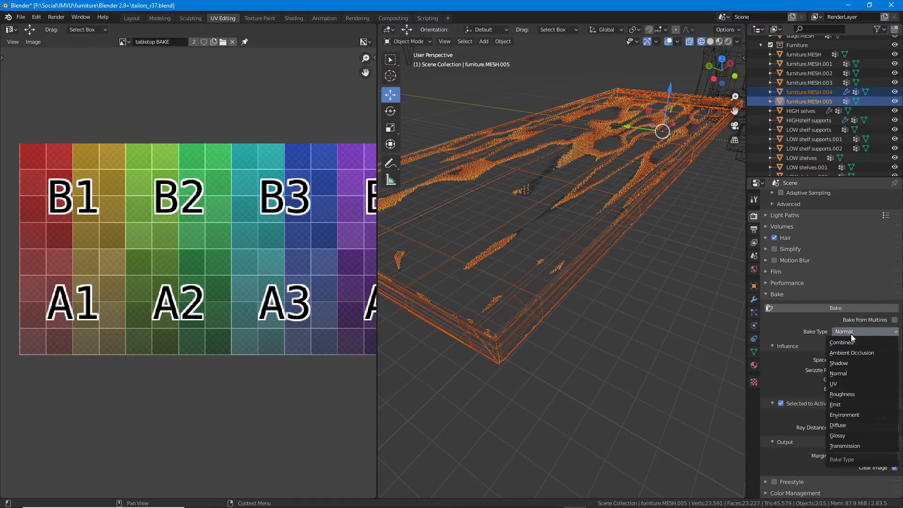
key("ctrl+2")
mouse_move(828, 384)
left_mouse_down()
mouse_move(846, 383)
mouse_move(855, 369)
mouse_move(821, 364)
mouse_move(825, 383)
left_mouse_up()
key("Escape")
left_click(853, 330)
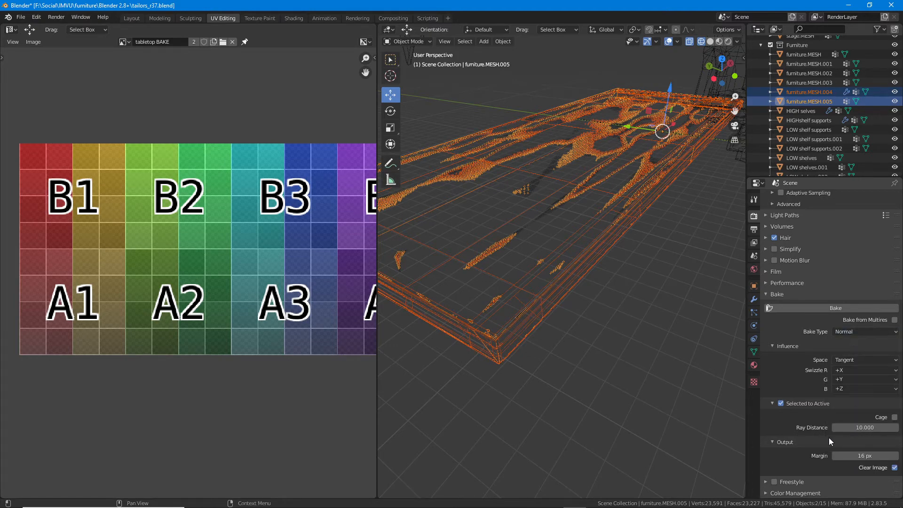
key("ctrl+2")
mouse_move(792, 420)
left_mouse_down()
mouse_move(794, 437)
mouse_move(893, 437)
mouse_move(900, 412)
mouse_move(790, 419)
left_mouse_up()
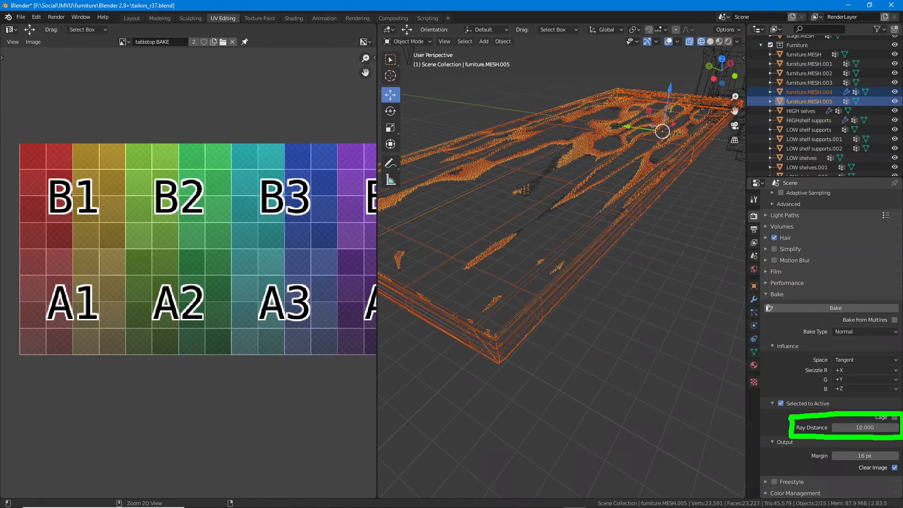
key("Escape")
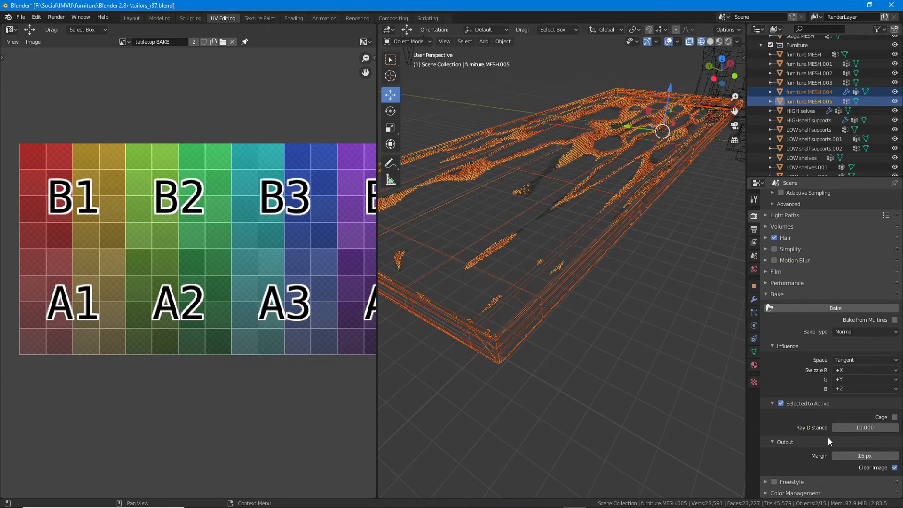
key("ctrl+2")
mouse_move(783, 401)
left_mouse_down()
mouse_move(766, 392)
mouse_move(841, 415)
mouse_move(815, 393)
mouse_move(767, 393)
left_mouse_up()
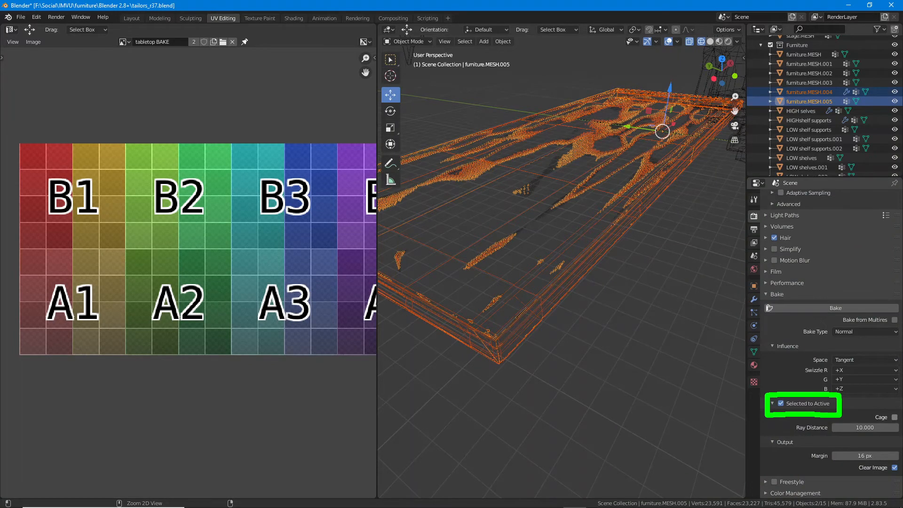
key("Escape")
Step: Reselect the high-poly counter top, add the low-poly one last as the active object, and bake the normal map
left_click(515, 324)
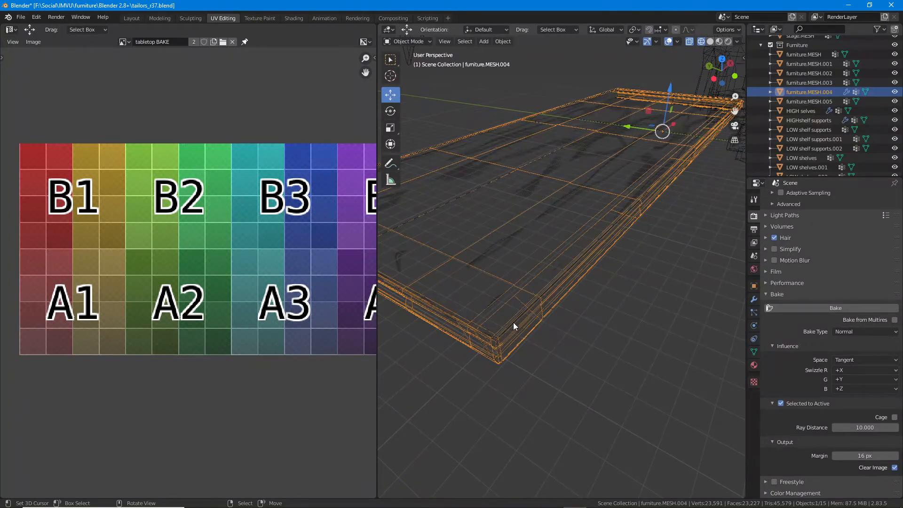
left_click(513, 323)
left_click(518, 341)
left_click(513, 326, "shift")
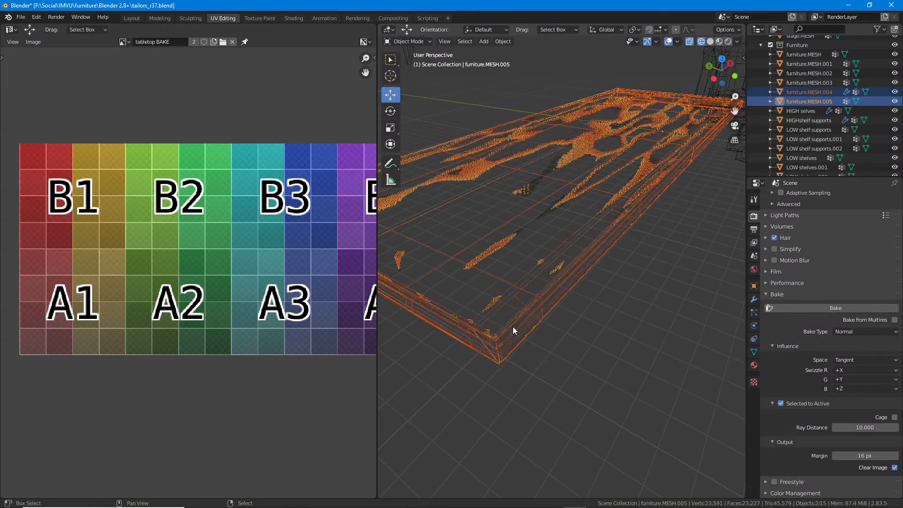
left_click(839, 309)
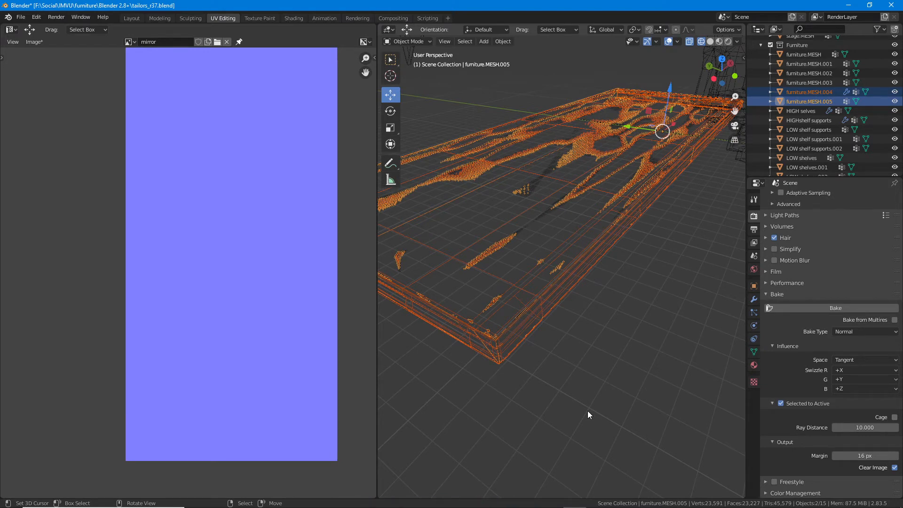
Step: Select only the low-poly counter top and remove the carpet and shelfarms material slots above its tabletop material
left_click(506, 332)
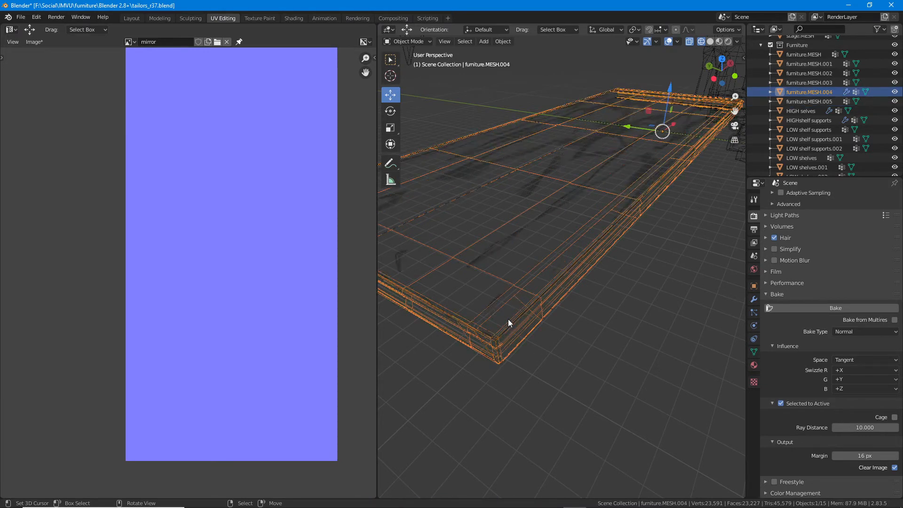
left_click(518, 333)
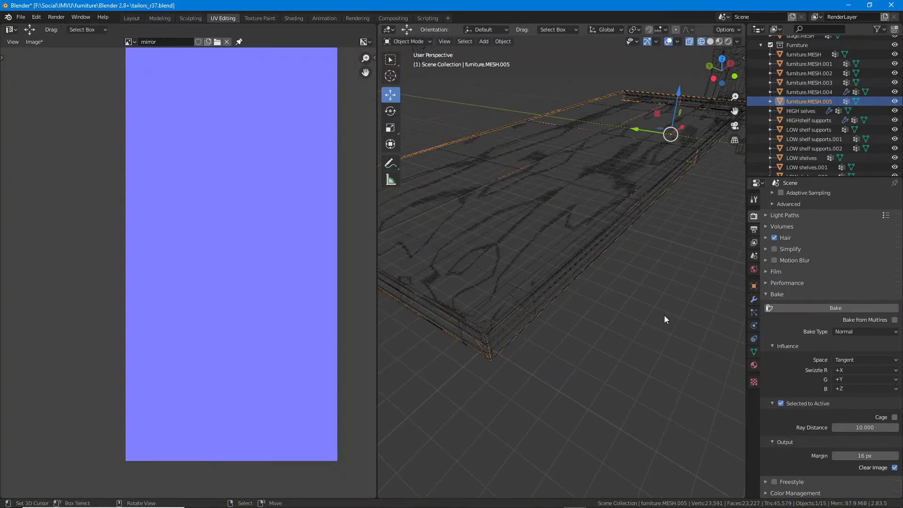
left_click(754, 365)
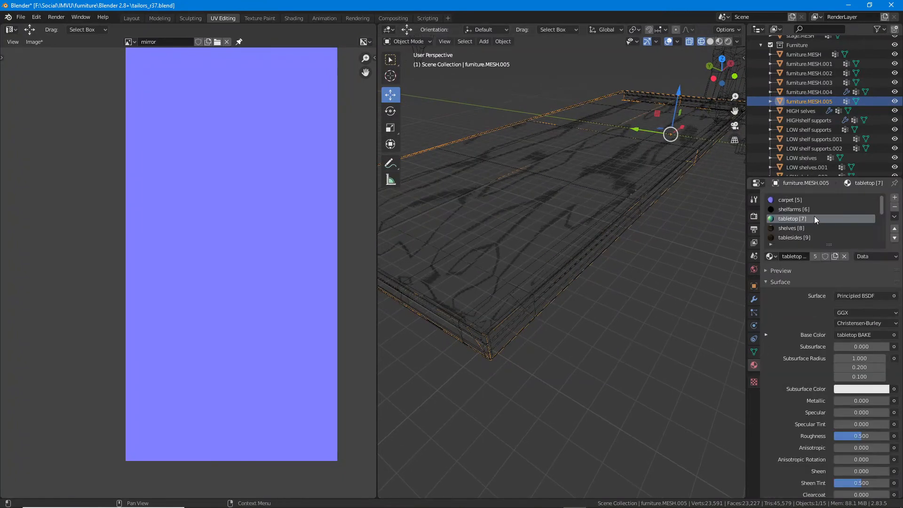
left_click(795, 200)
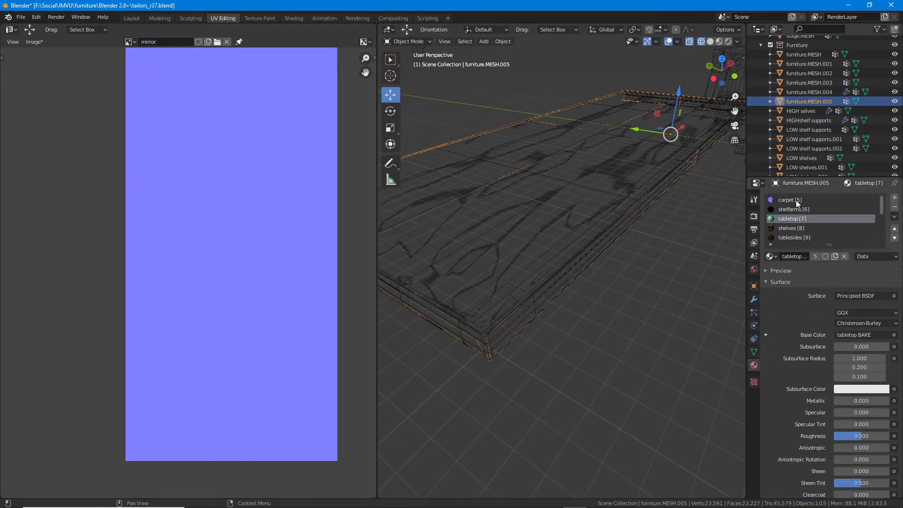
left_click(894, 208)
left_click(894, 209)
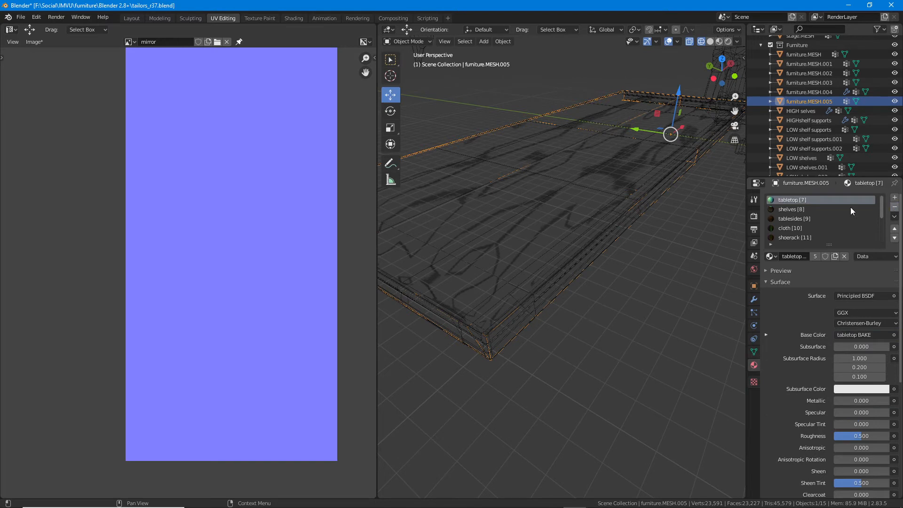
Step: Remove all material slots below tabletop, from shelves through mirror, leaving only the tabletop material on the low-poly counter top
left_click(781, 209)
left_click(895, 209)
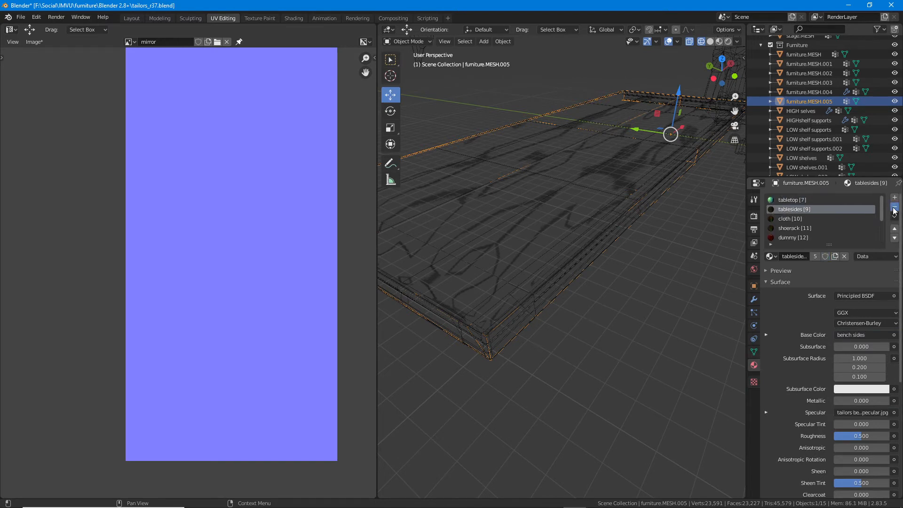
left_click(894, 209)
left_click(894, 208)
left_click(894, 209)
left_click(894, 209)
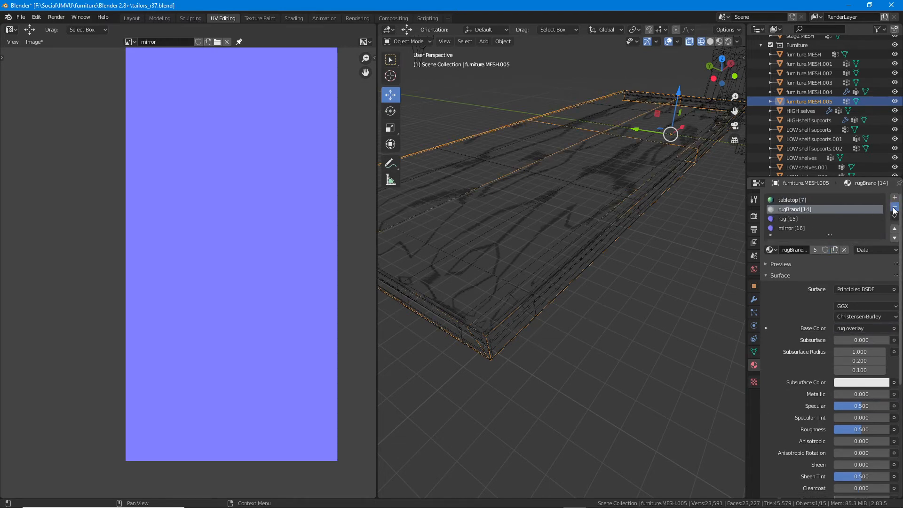
left_click(894, 209)
left_click(894, 209)
left_click(895, 208)
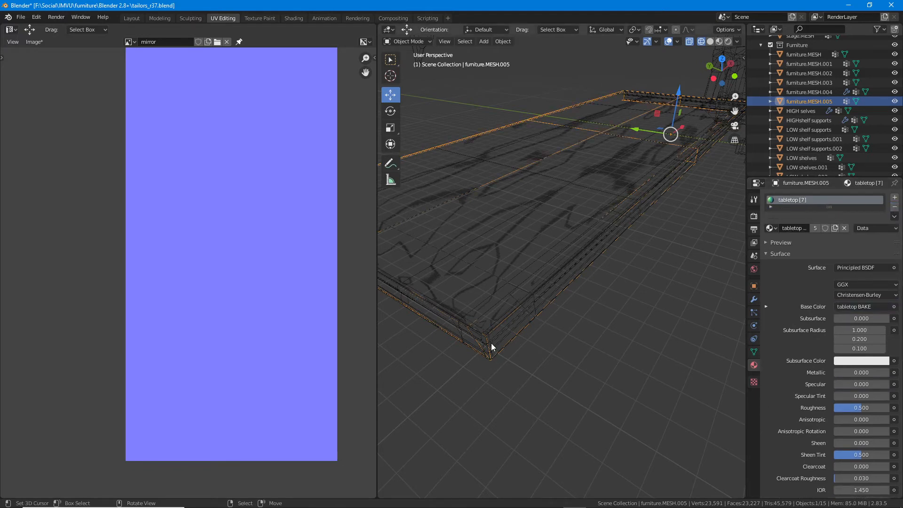
Step: Reselect the high-poly counter top with the low-poly one as the active object, and return to the render properties
right_click(495, 329)
key("alt+a")
right_click(497, 329)
right_click(497, 322, "shift")
right_click(503, 333)
right_click(498, 324, "shift")
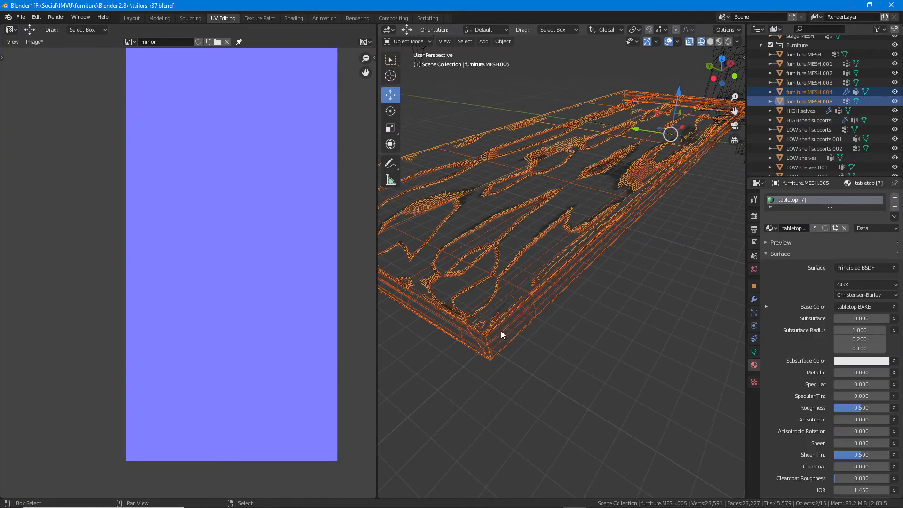
right_click(506, 334)
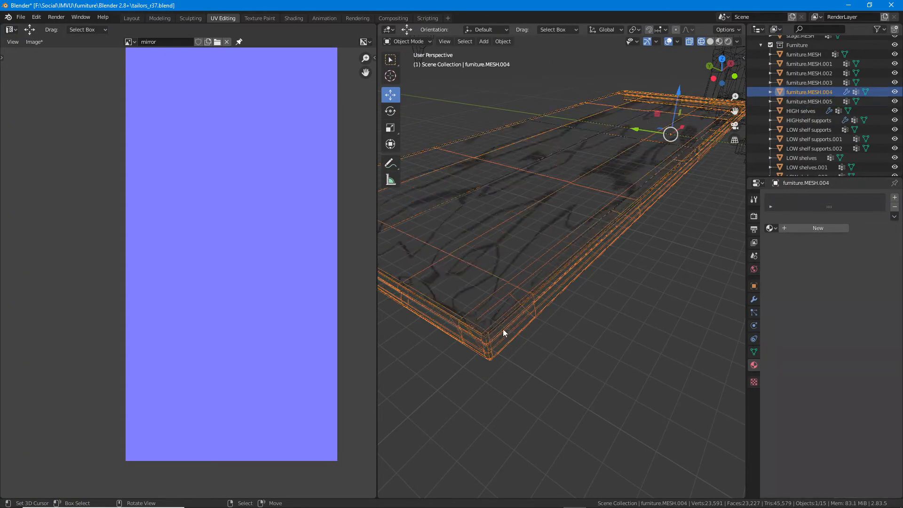
right_click(501, 322, "shift")
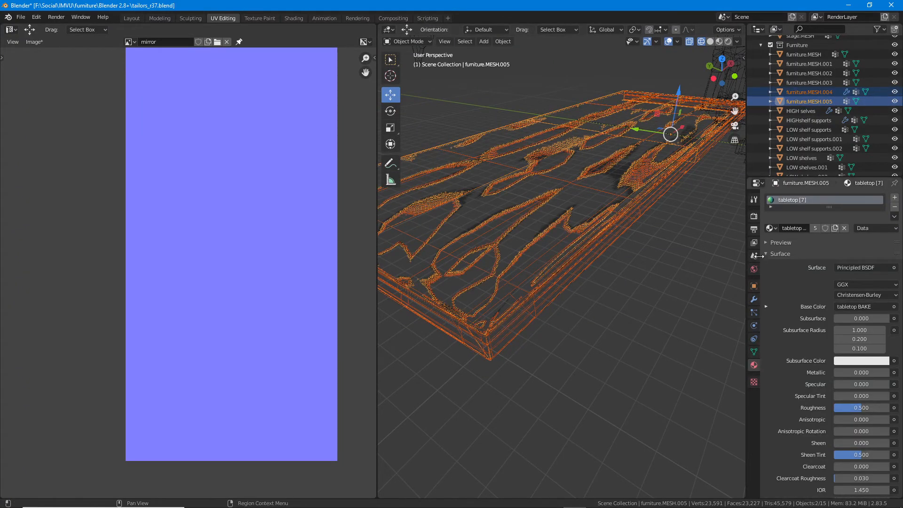
left_click(754, 215)
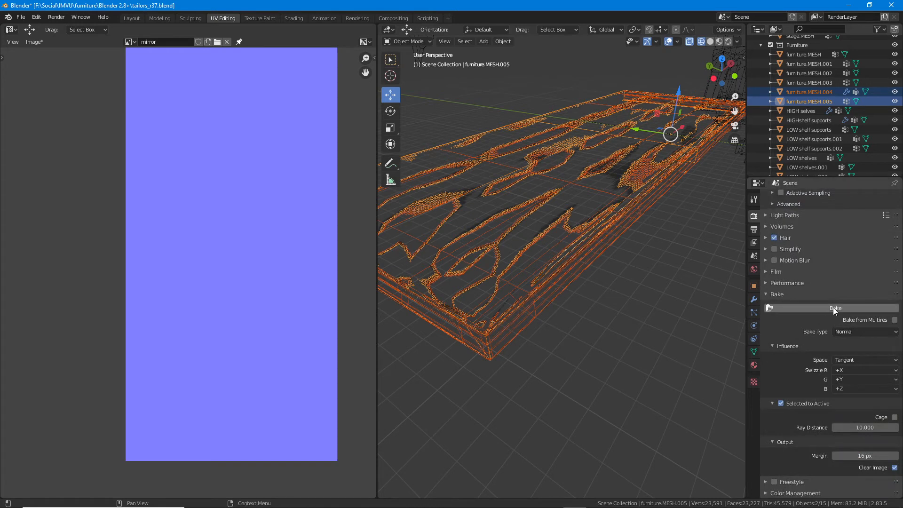
Step: Display the "tabletop BAKE" image behind the UV layout in Edit Mode and bake the normal map again
key("Tab")
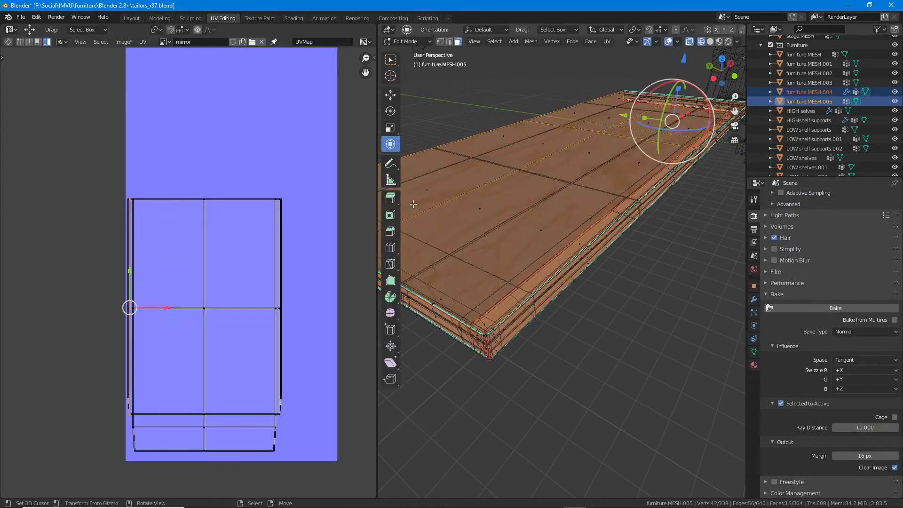
left_click(169, 41)
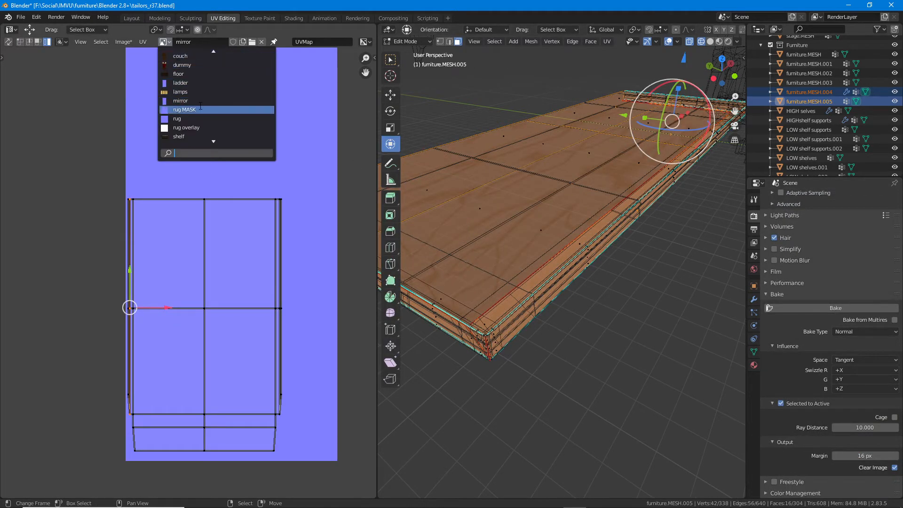
scroll(201, 108, "up", 11)
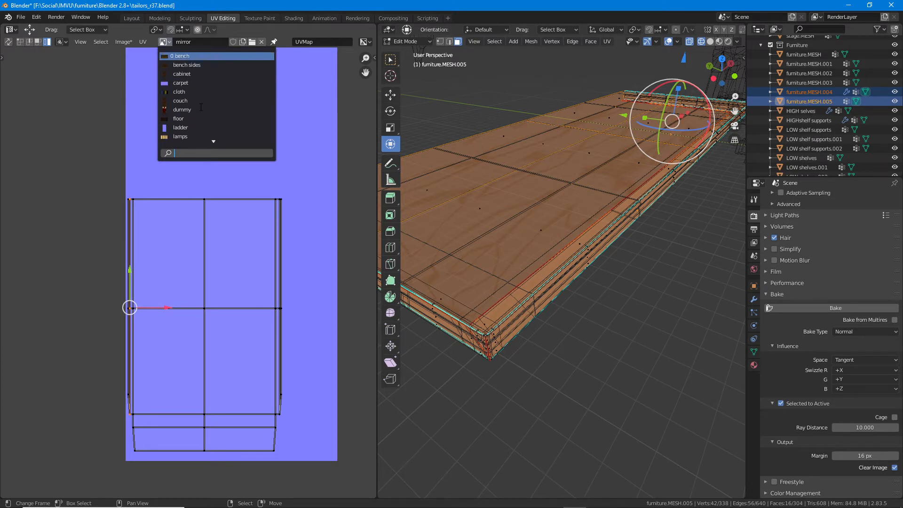
scroll(201, 107, "down", 15)
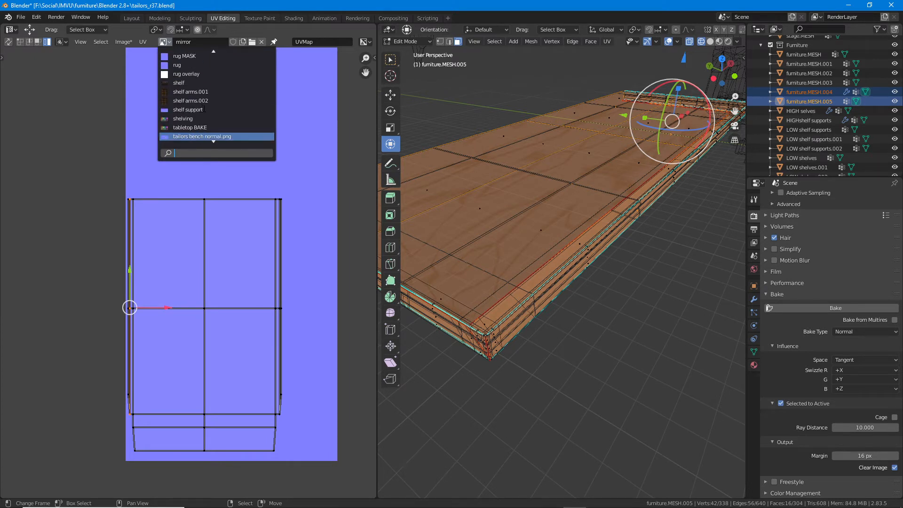
left_click(199, 127)
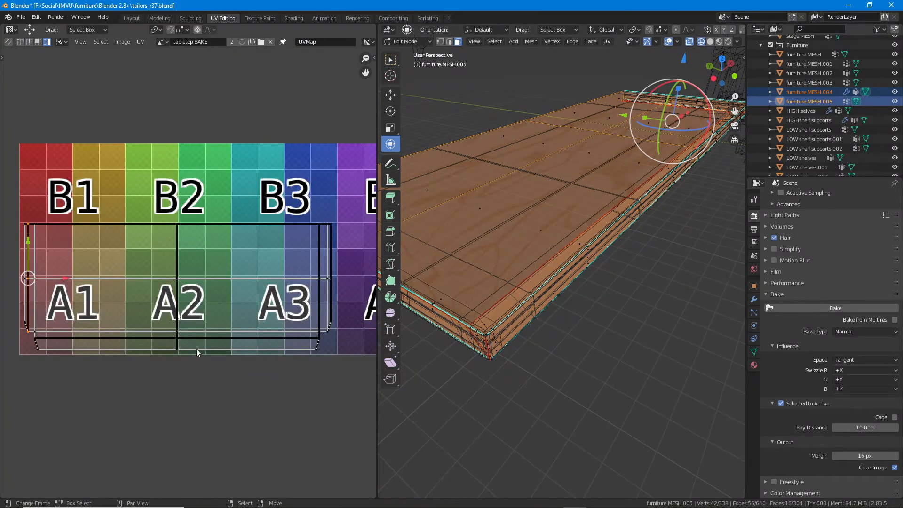
key("Tab")
key("Tab")
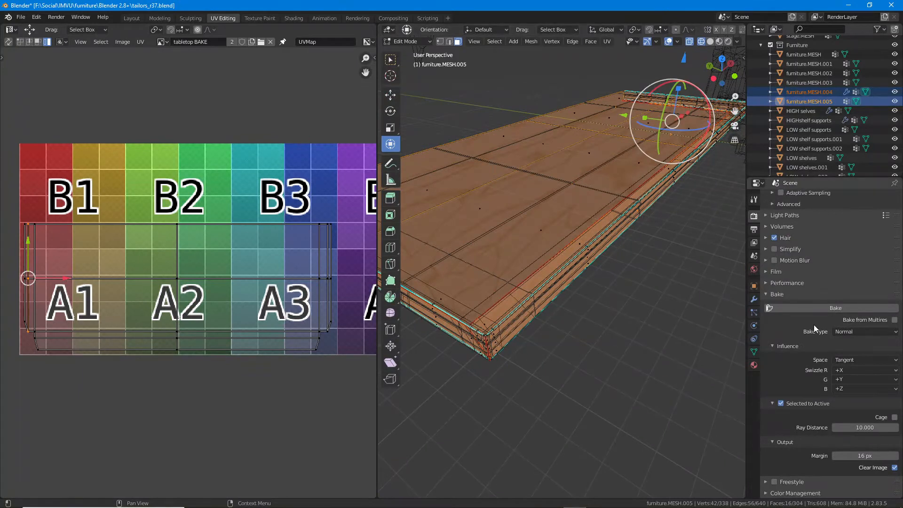
left_click(834, 307)
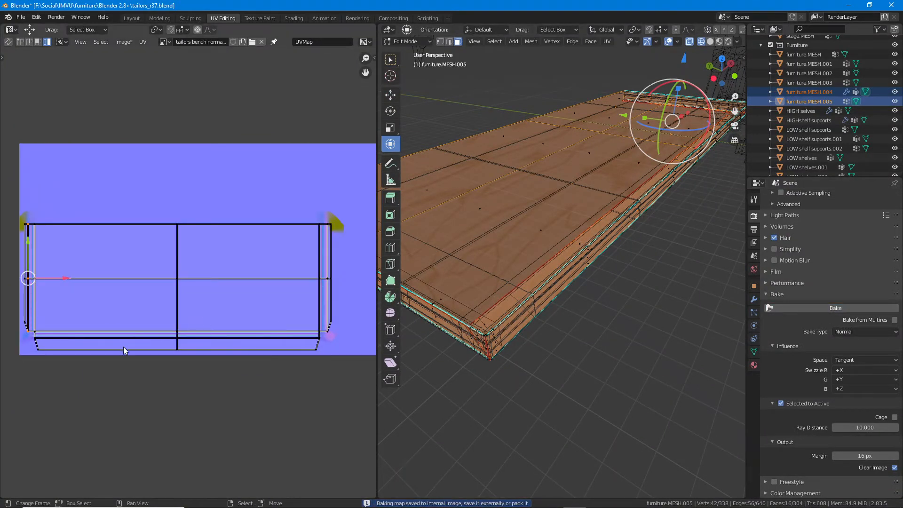
Step: Examine the baked normal map's edges and corners in close-up, with the low-poly counter top's UV layout overlaid
key("Tab")
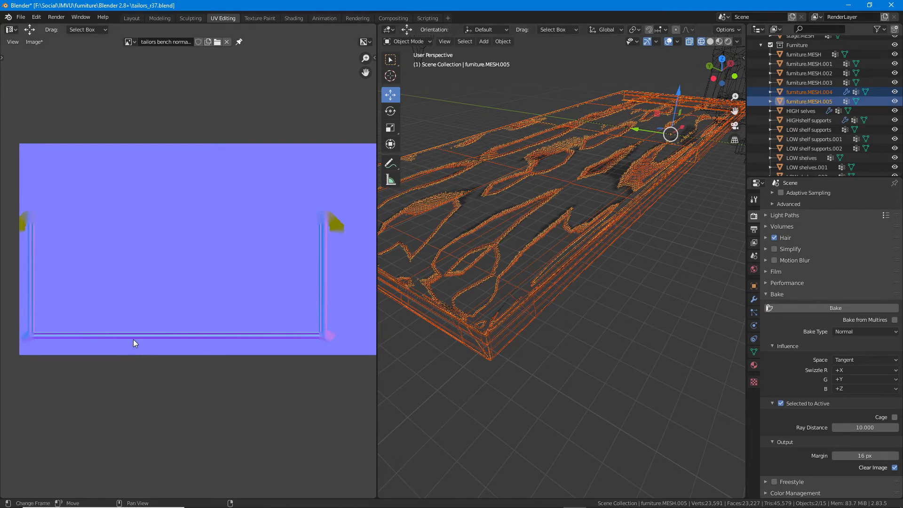
scroll(155, 334, "up", 6)
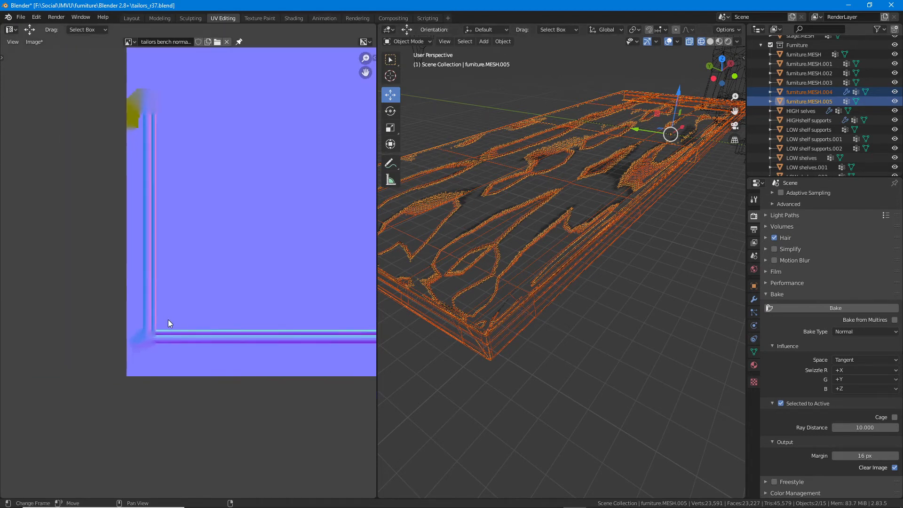
scroll(169, 369, "left", 2, "ctrl")
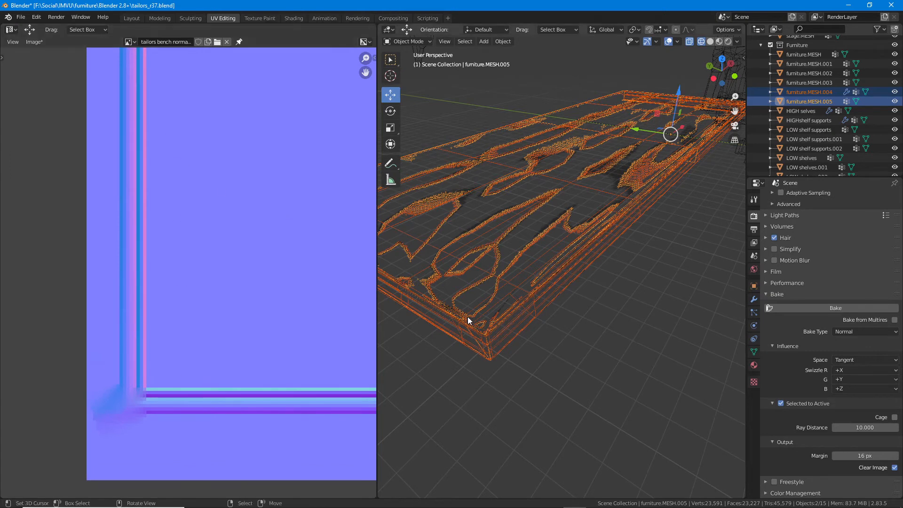
left_click(494, 311)
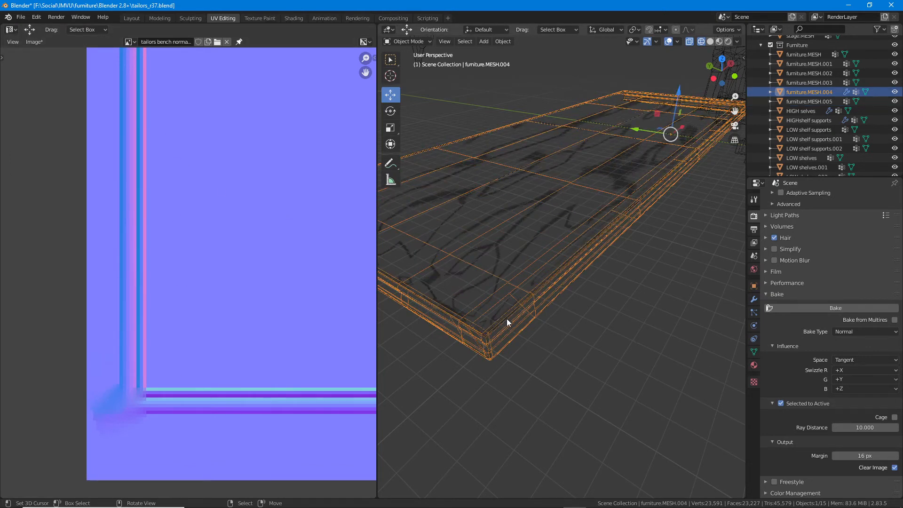
left_click(508, 316)
key("Tab")
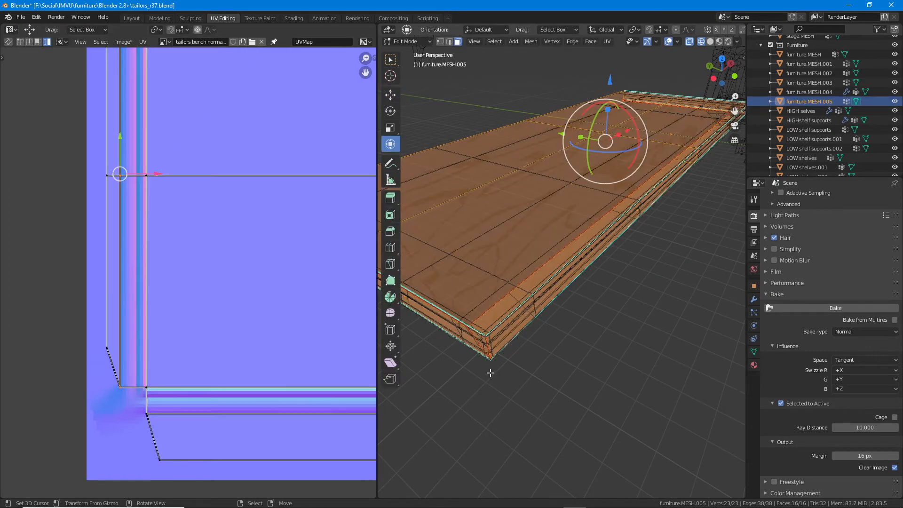
middle_click_drag(147, 152, 143, 311)
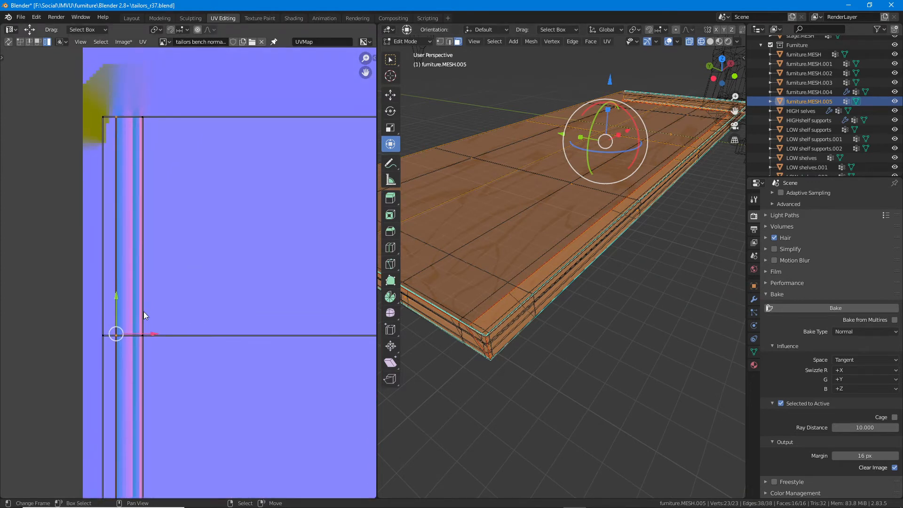
middle_click_drag(286, 322, 169, 288)
middle_click_drag(299, 292, 214, 349)
middle_click_drag(261, 166, 252, 293)
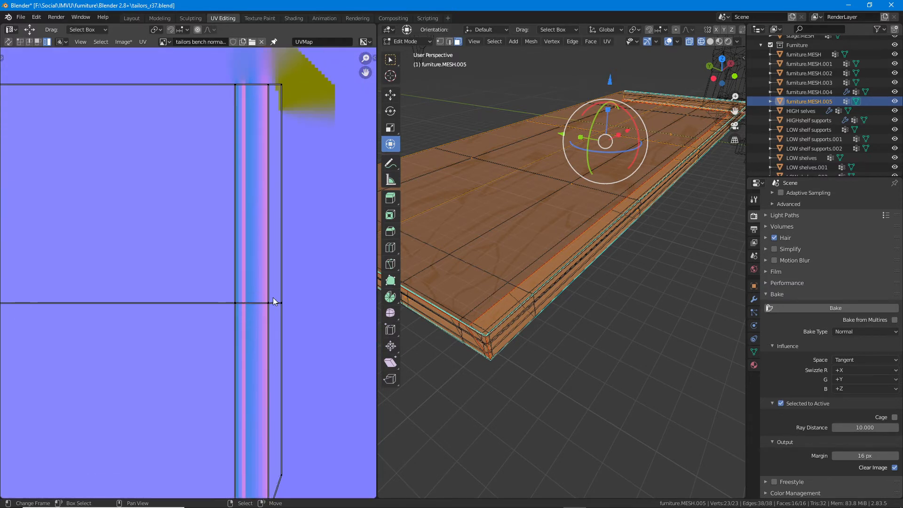
Step: Compare the baked bevel bands with the low-poly counter top's outer UV edges on both sides and along the bottom
middle_click_drag(333, 337, 276, 307)
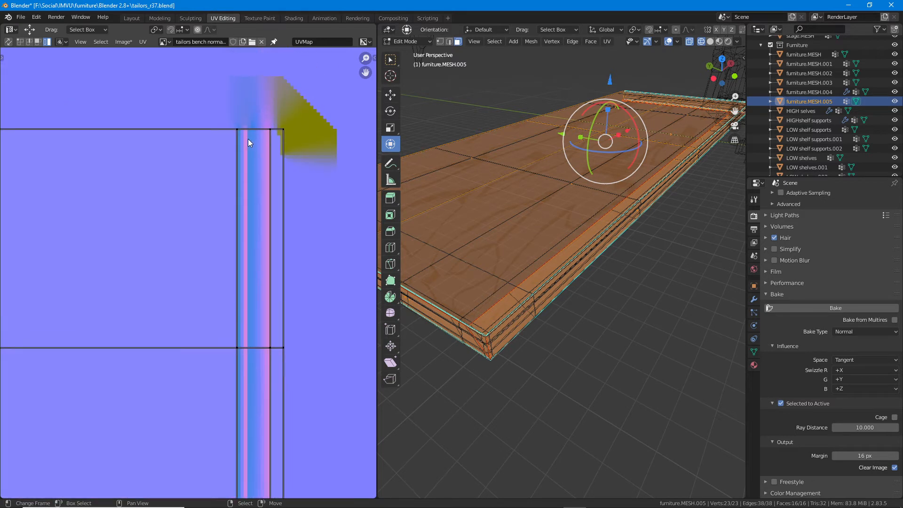
mouse_move(236, 126)
left_mouse_down()
mouse_move(232, 344)
mouse_move(270, 347)
mouse_move(269, 191)
mouse_move(231, 119)
mouse_move(233, 132)
left_mouse_up()
key("Escape")
scroll(262, 370, "down", 1)
scroll(267, 351, "down", 1)
scroll(142, 276, "down", 3)
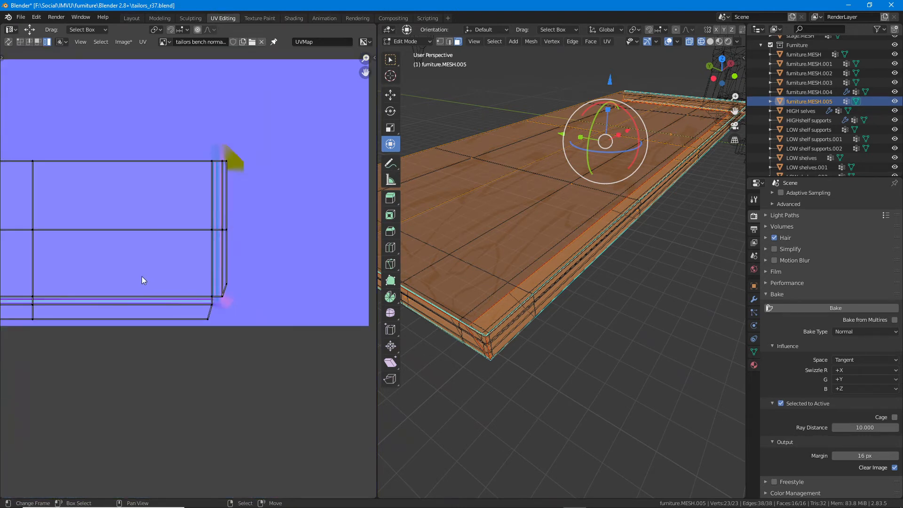
middle_click_drag(123, 271, 267, 275)
middle_click_drag(184, 272, 133, 275)
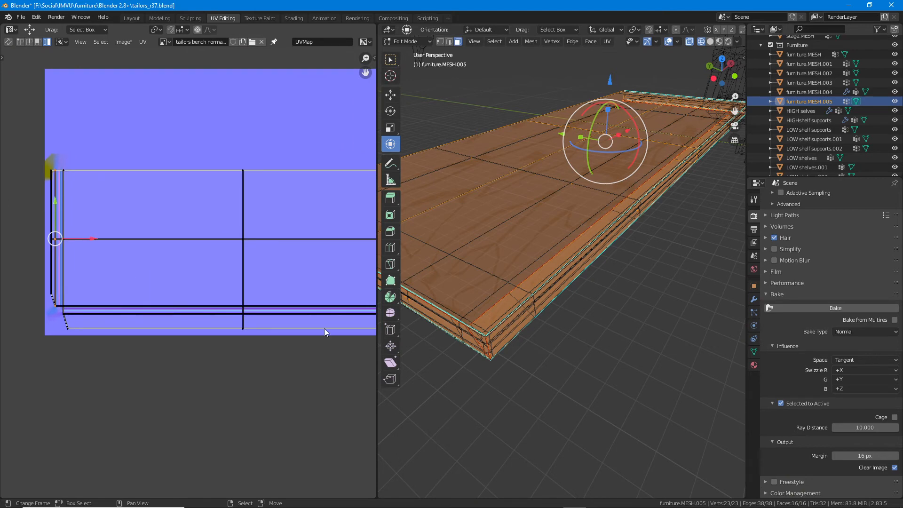
Step: Return to Object Mode, show the scene in material preview, and examine the bench and shelves alongside the full baked image
key("Tab")
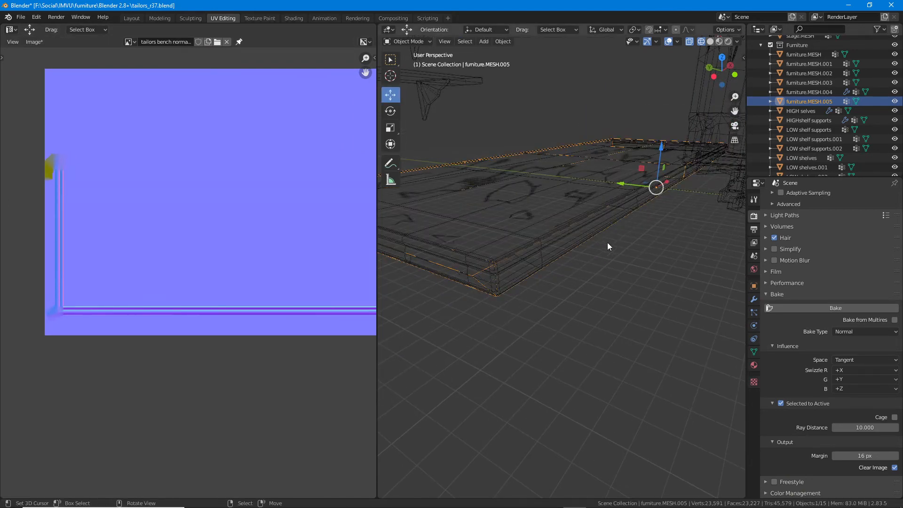
left_click(719, 41)
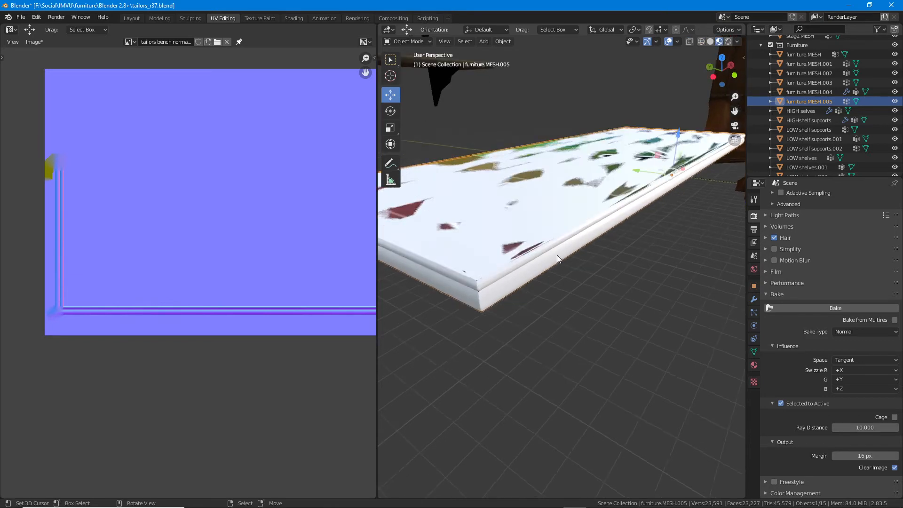
scroll(551, 269, "down", 3)
middle_click_drag(608, 267, 479, 276, "shift")
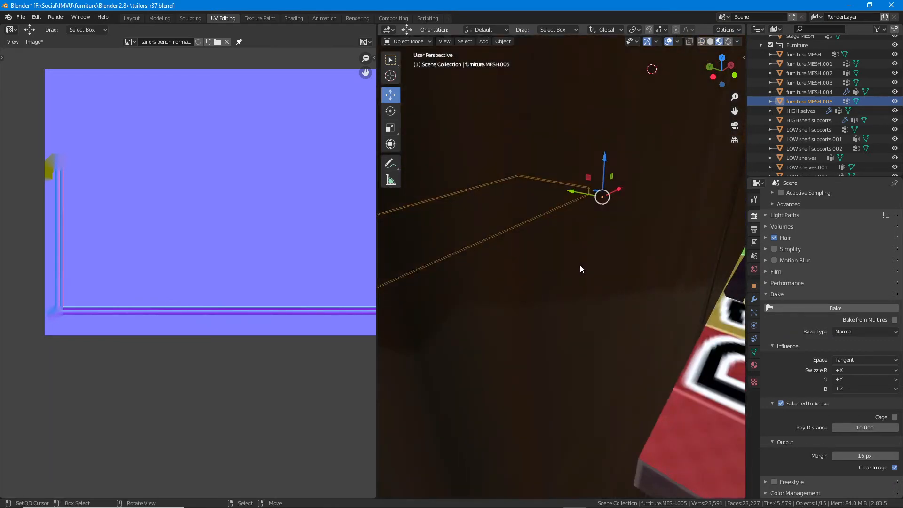
scroll(581, 265, "down", 3)
mouse_move(596, 276)
middle_mouse_down()
mouse_move(478, 244)
mouse_move(573, 289)
mouse_move(554, 278)
mouse_move(596, 283)
middle_mouse_up()
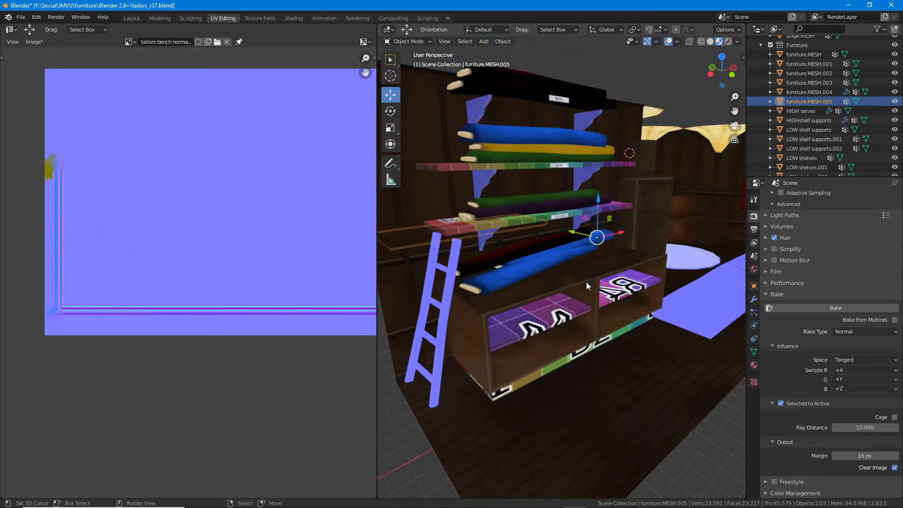
middle_click_drag(549, 282, 522, 283, "shift")
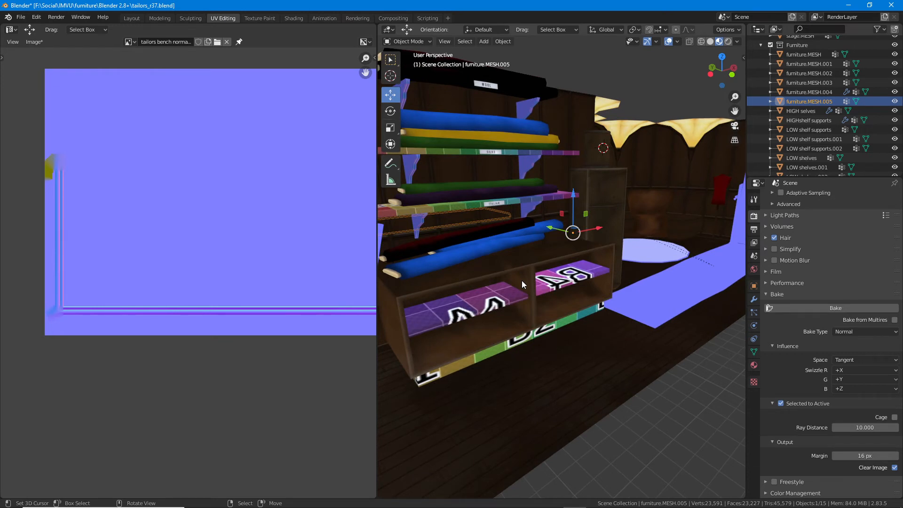
scroll(85, 248, "down", 1)
middle_click_drag(165, 258, 193, 262)
middle_click_drag(464, 304, 564, 357)
scroll(492, 306, "up", 3)
middle_click_drag(130, 208, 123, 215)
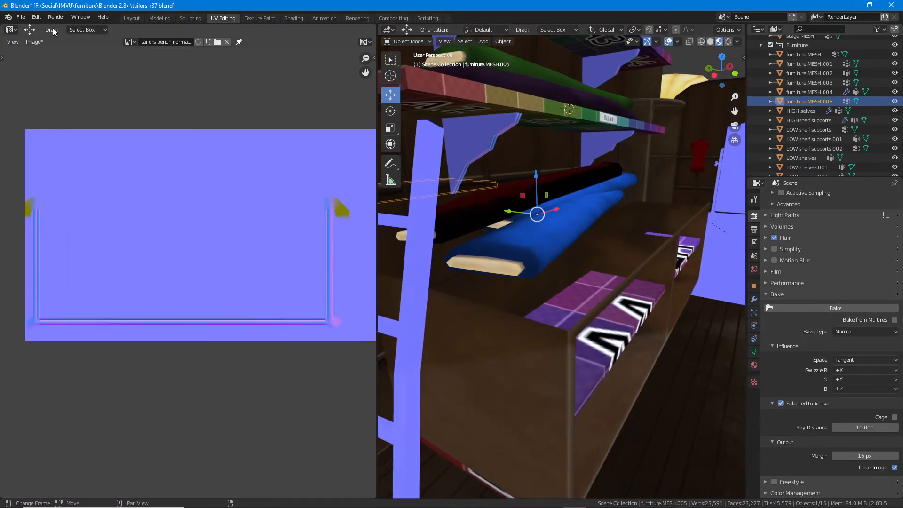
Step: Save the baked normal map in Targa Raw format as tailors bench bake.tga
left_click(33, 42)
left_click(52, 126)
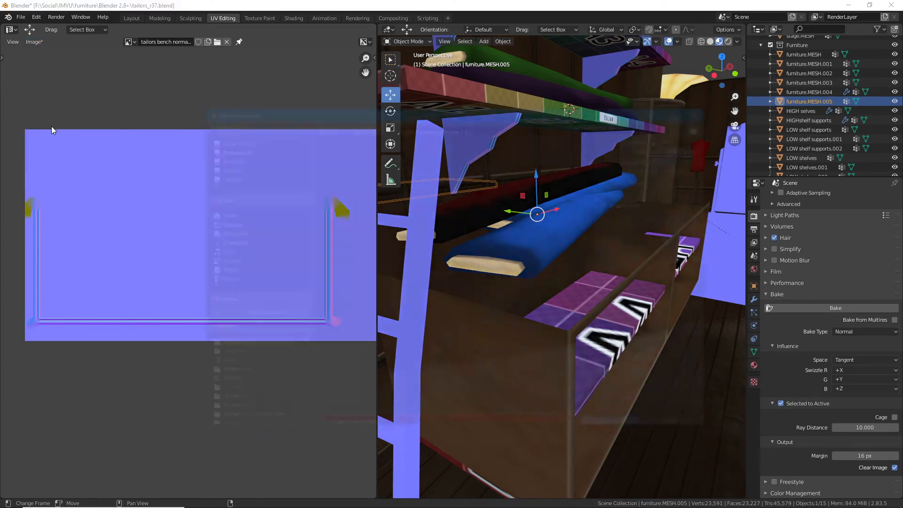
left_click(677, 145)
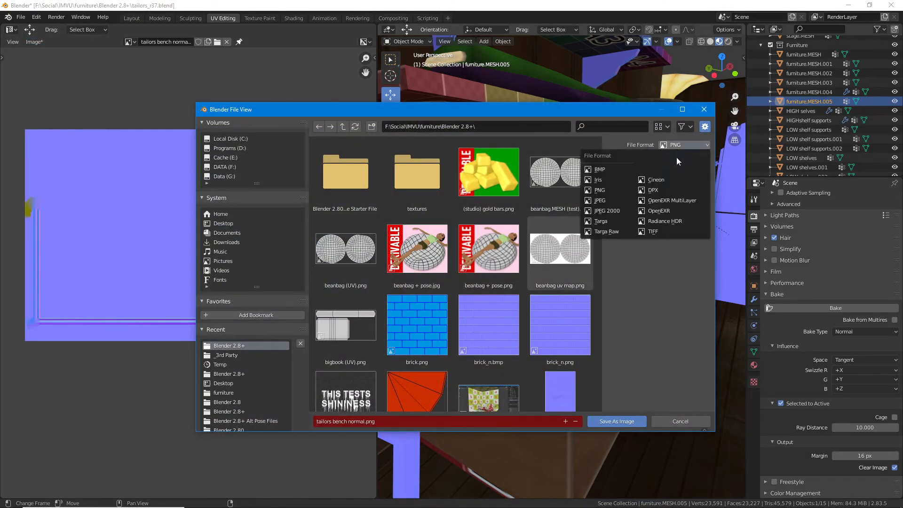
left_click(607, 231)
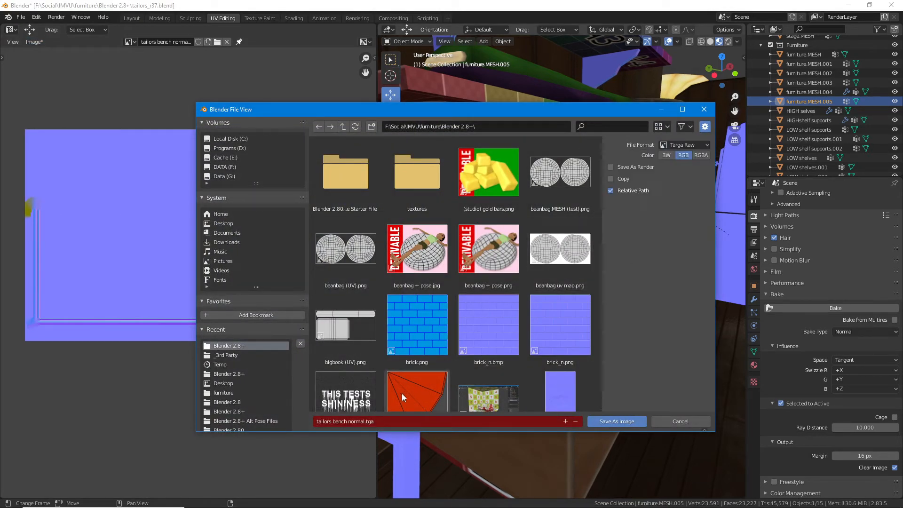
left_click(381, 421)
left_click(363, 422)
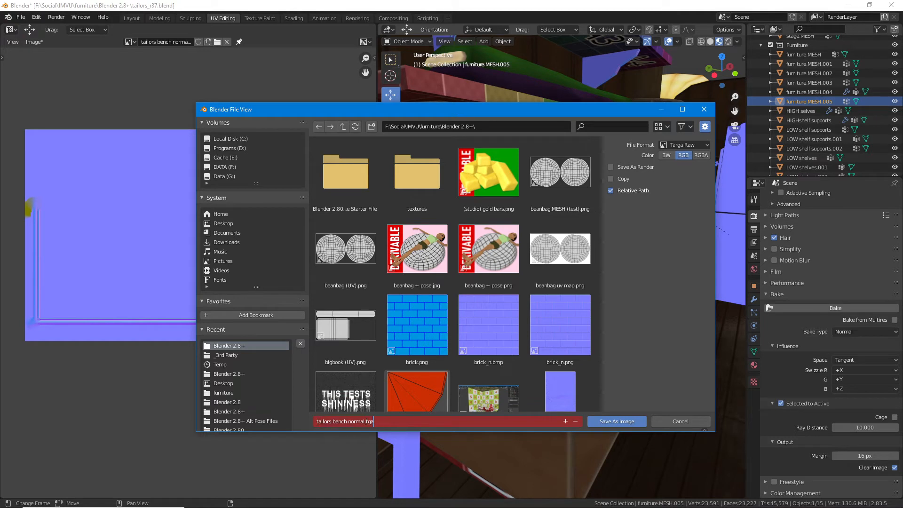
left_click_drag(364, 422, 348, 421)
type("bake")
key("Delete")
key("Delete")
key("Delete")
key("Return")
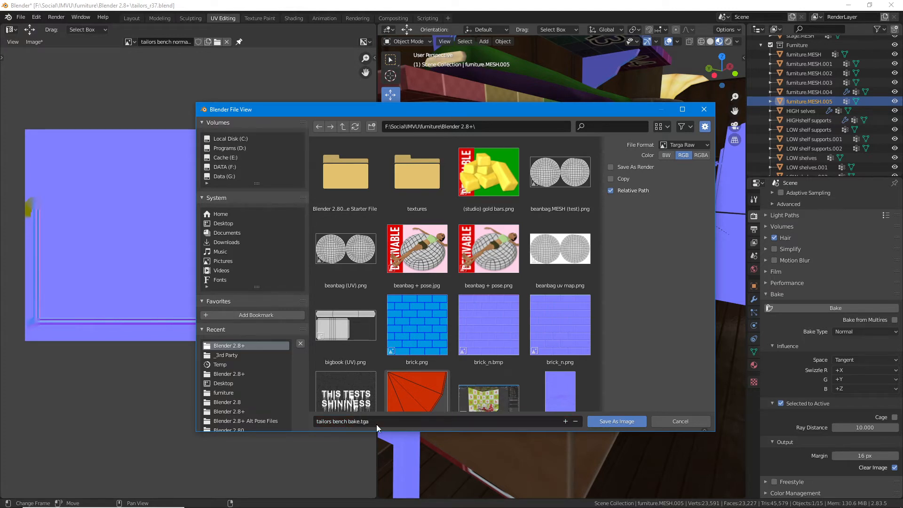
left_click(619, 421)
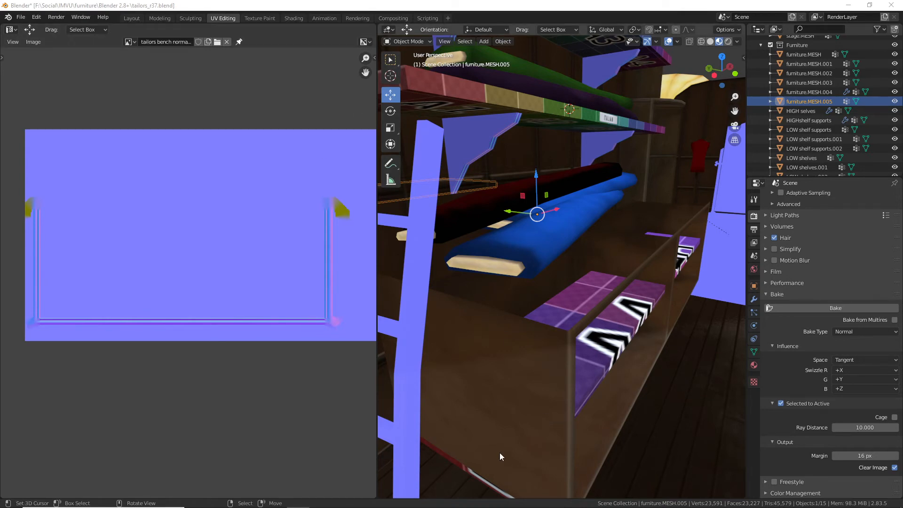
Step: Switch to Corel PHOTO-PAINT and close tailors bench TEMPLATE.cpt and tailors bench.cpt without saving changes
scroll(496, 461, "down", 3)
scroll(491, 474, "up", 1)
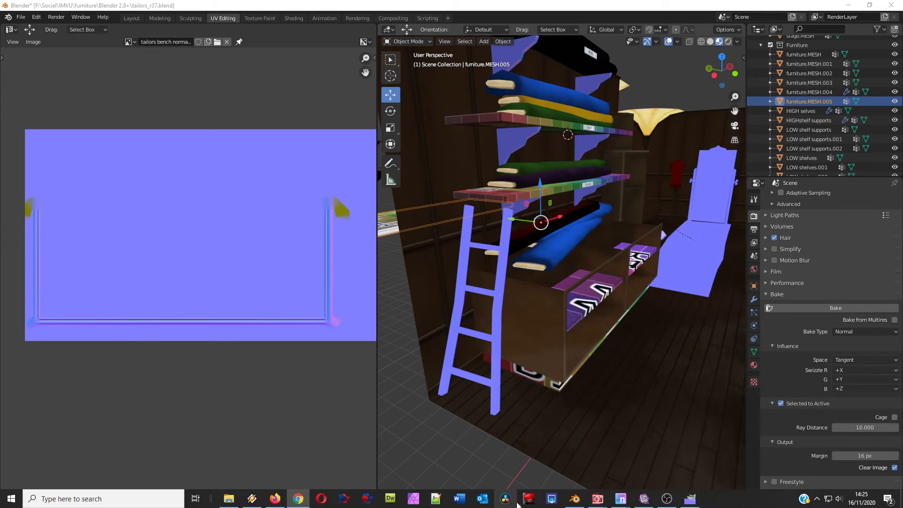
mouse_move(596, 498)
left_click(628, 460)
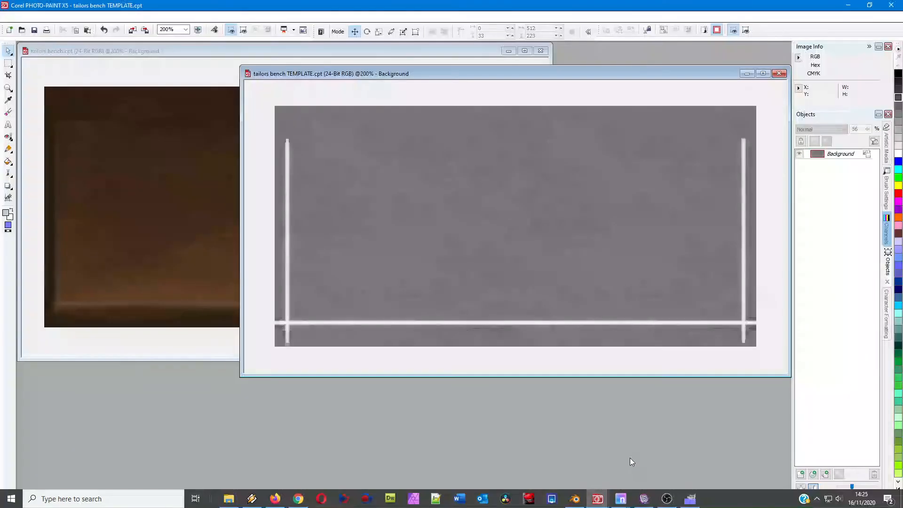
left_click(779, 73)
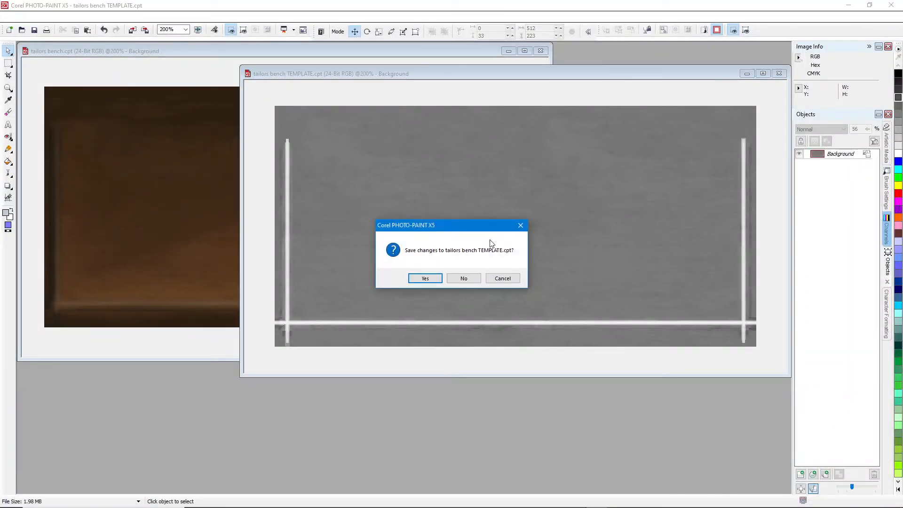
left_click(463, 278)
left_click(541, 52)
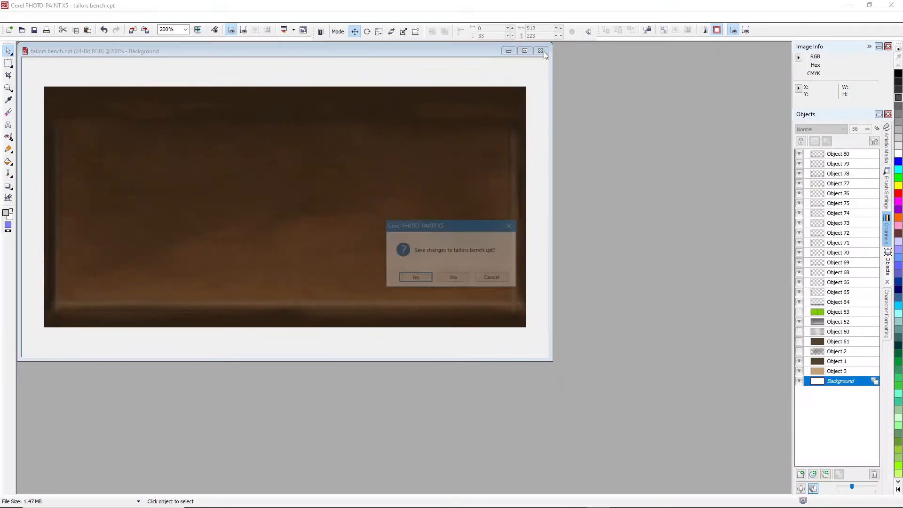
left_click(459, 278)
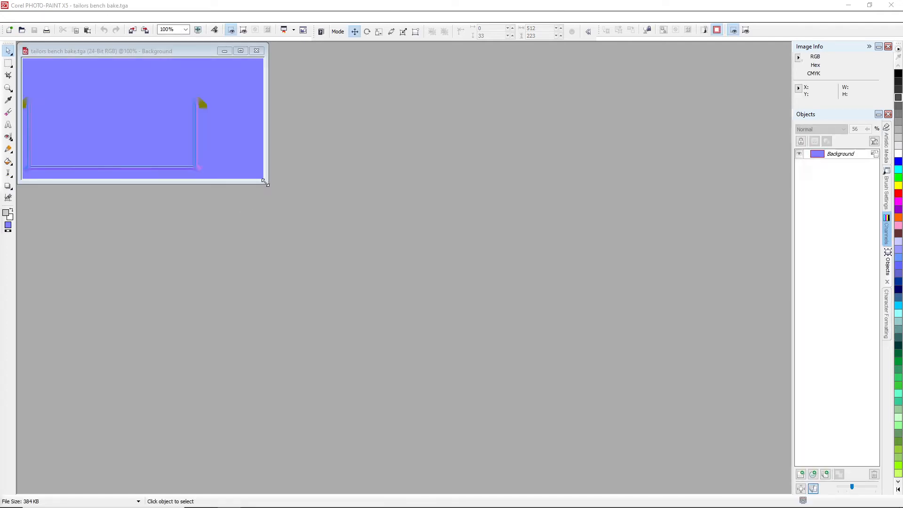
Step: Enlarge the tailors bench bake.tga window and examine the whole baked map at 300%
left_click_drag(264, 182, 734, 454)
scroll(399, 343, "up", 2)
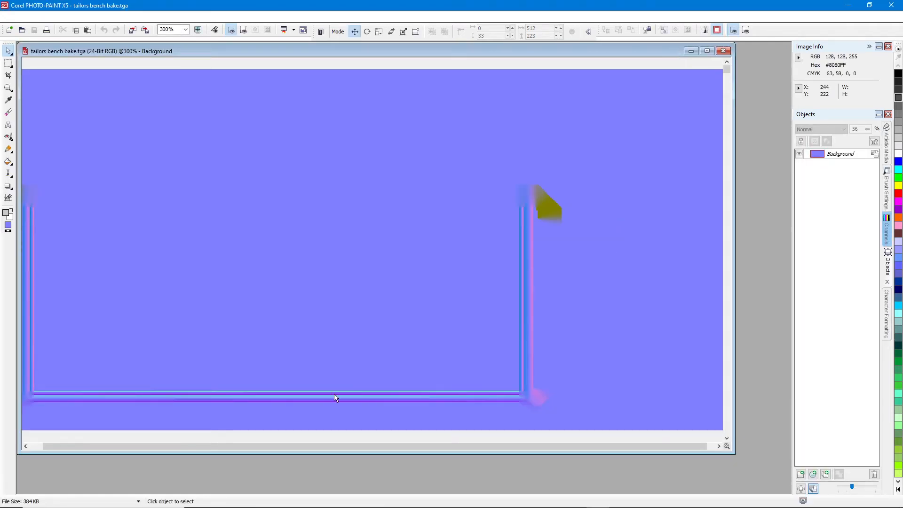
left_click_drag(728, 244, 788, 245)
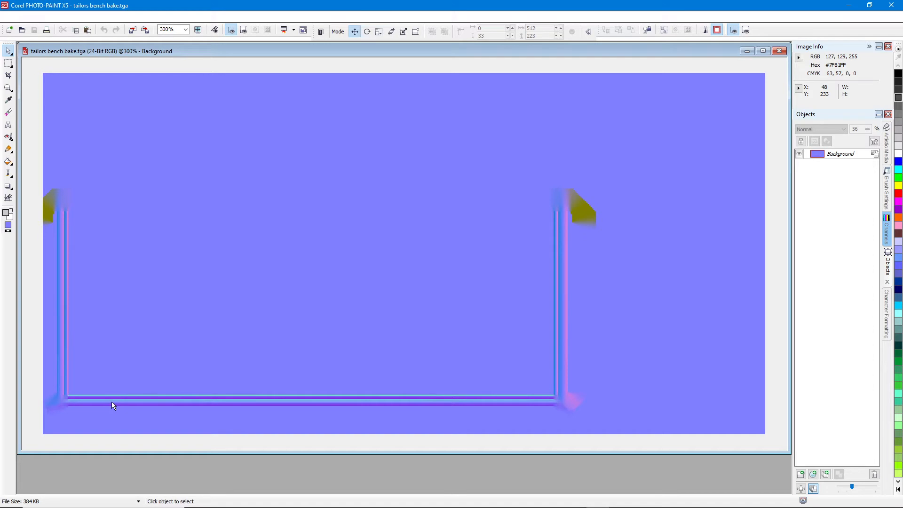
Step: Switch to IMVU Studio and examine the bench's counter top up close, temporarily outlining its front and side edges
left_click(644, 498)
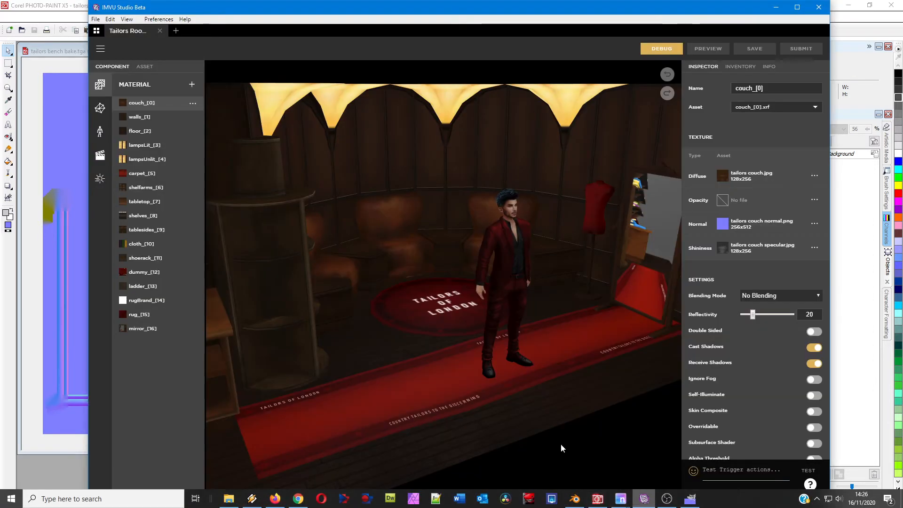
left_click_drag(343, 350, 583, 301)
left_click_drag(349, 385, 468, 312)
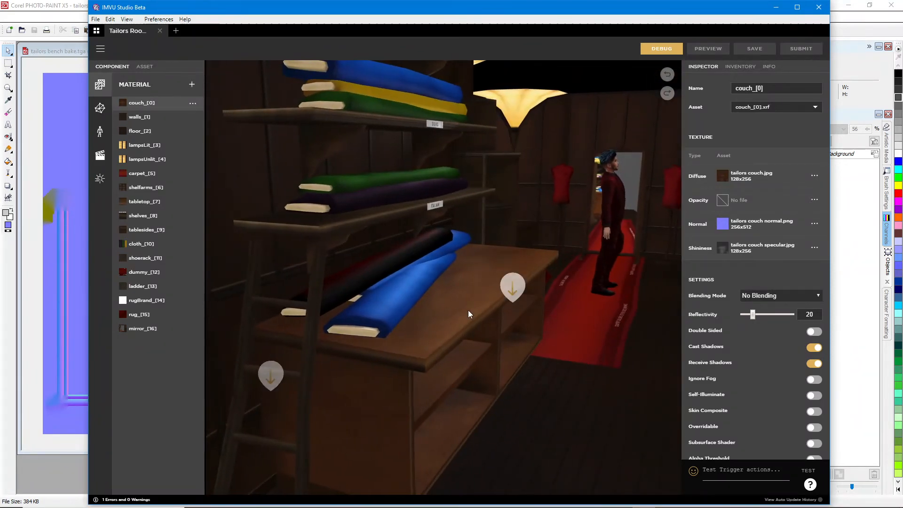
left_click_drag(467, 365, 265, 266)
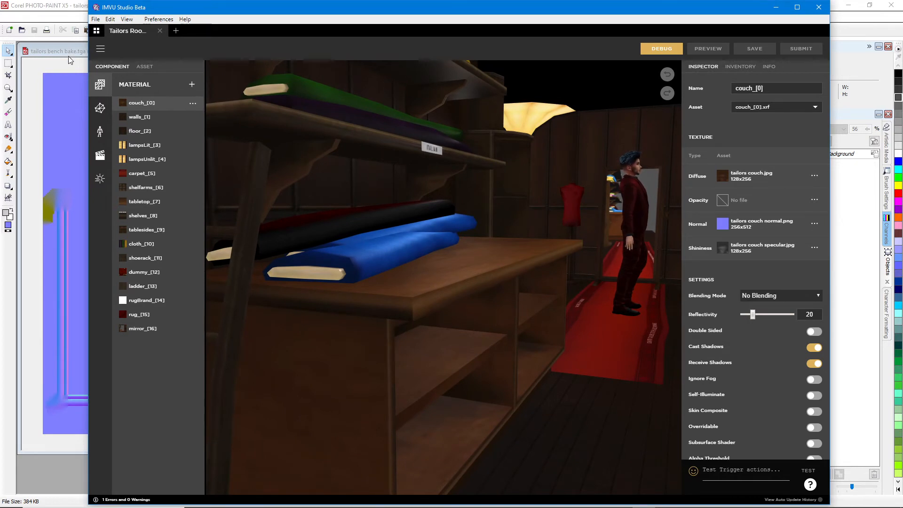
left_click_drag(439, 330, 391, 346)
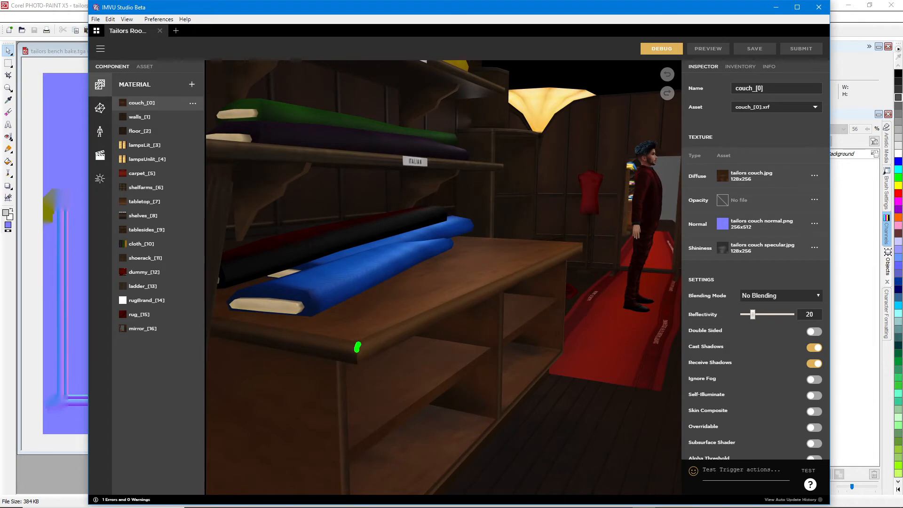
mouse_move(581, 245)
left_mouse_down()
mouse_move(582, 253)
mouse_move(360, 338)
mouse_move(248, 324)
left_mouse_up()
mouse_move(254, 343)
left_mouse_down()
mouse_move(358, 359)
mouse_move(585, 251)
left_mouse_up()
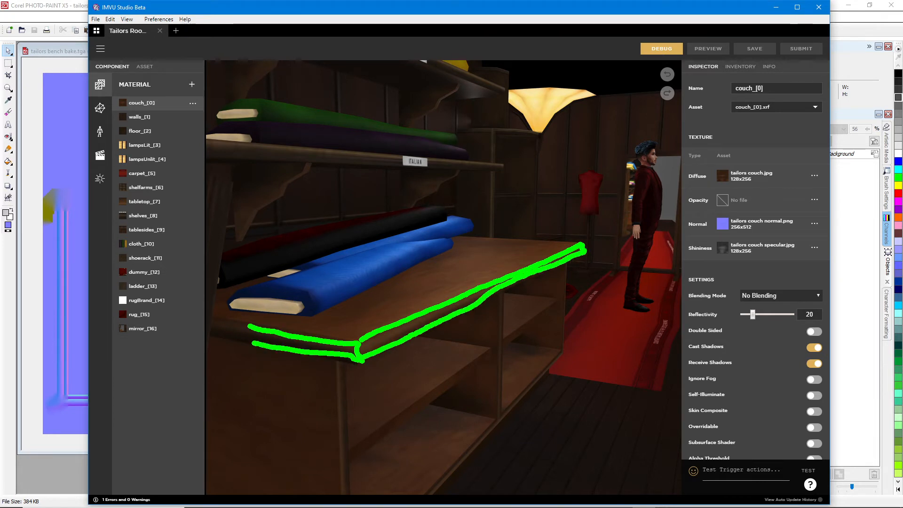
mouse_move(374, 339)
left_mouse_down()
mouse_move(365, 347)
mouse_move(414, 324)
left_mouse_up()
left_click_drag(354, 349, 253, 335)
key("Escape")
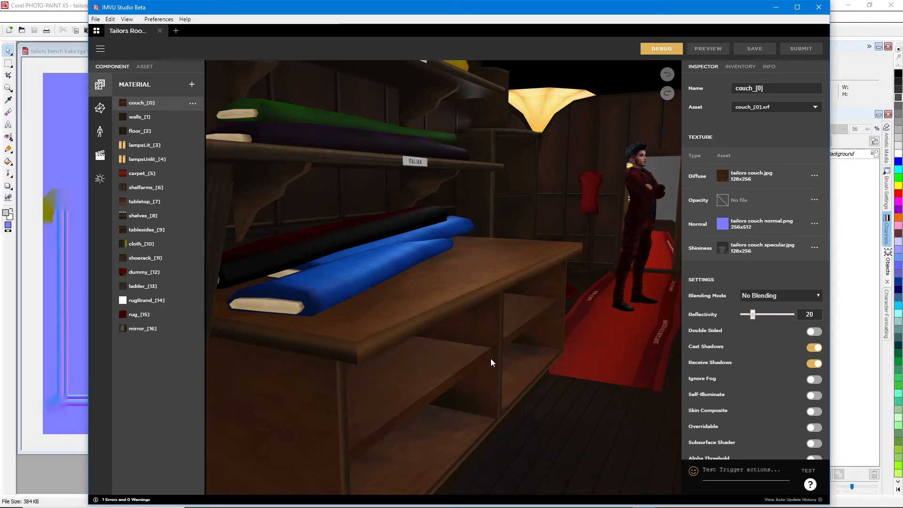
left_click_drag(494, 367, 495, 377)
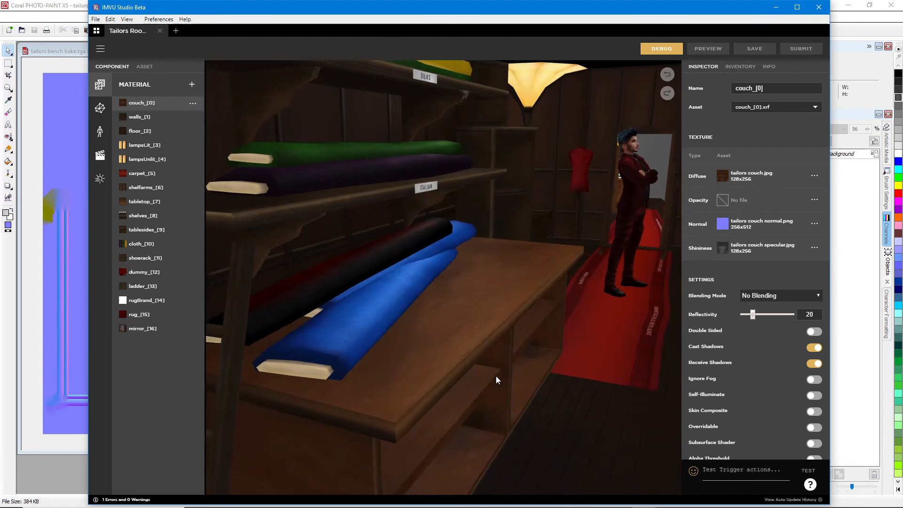
Step: Switch back to tailors bench bake.tga in Corel PHOTO-PAINT, shrink its window and view the image at 200%
left_click(64, 50)
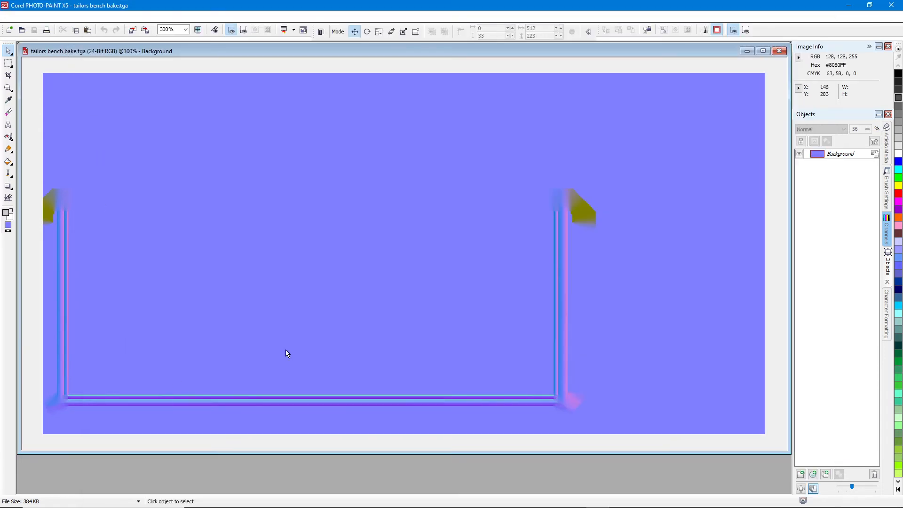
left_click_drag(786, 451, 627, 425)
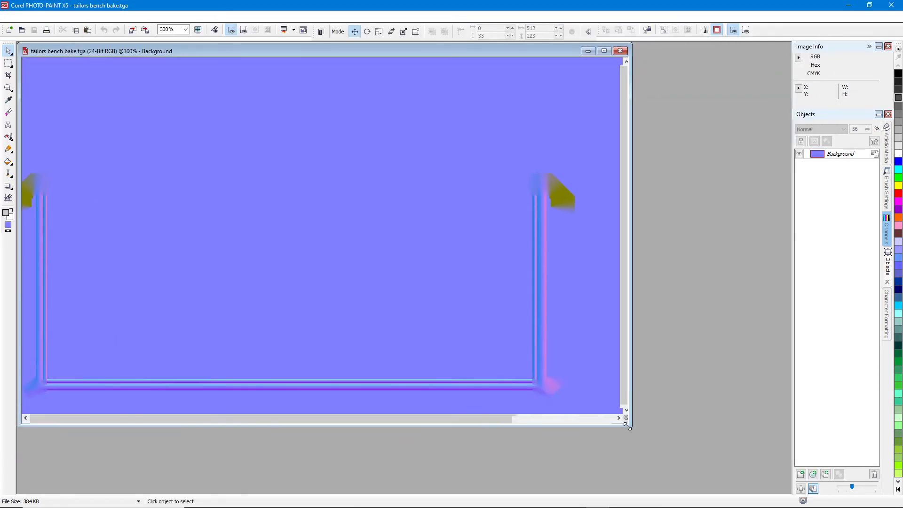
scroll(428, 311, "down", 1)
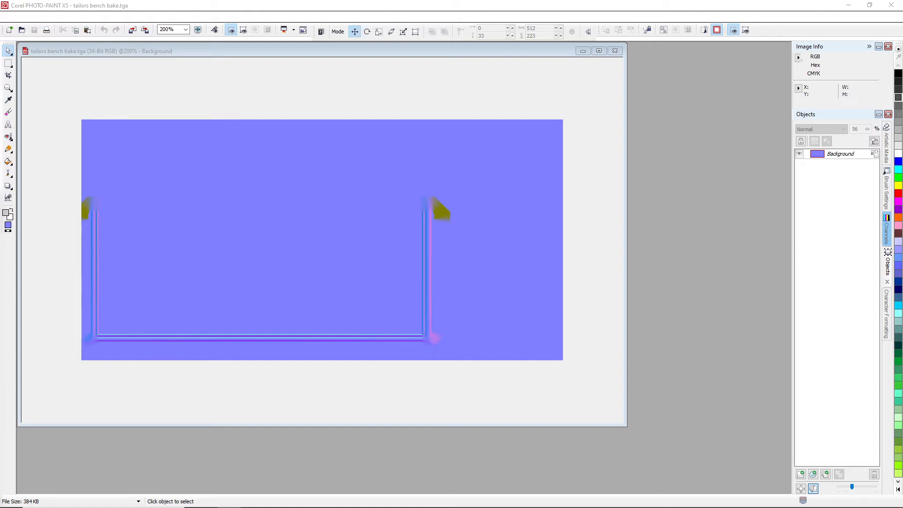
Step: Enlarge the tailors bench.cpt window over the baked map and view the wood texture at 300%
left_click_drag(159, 63, 235, 202)
left_click_drag(354, 332, 764, 484)
left_click_drag(472, 192, 470, 45)
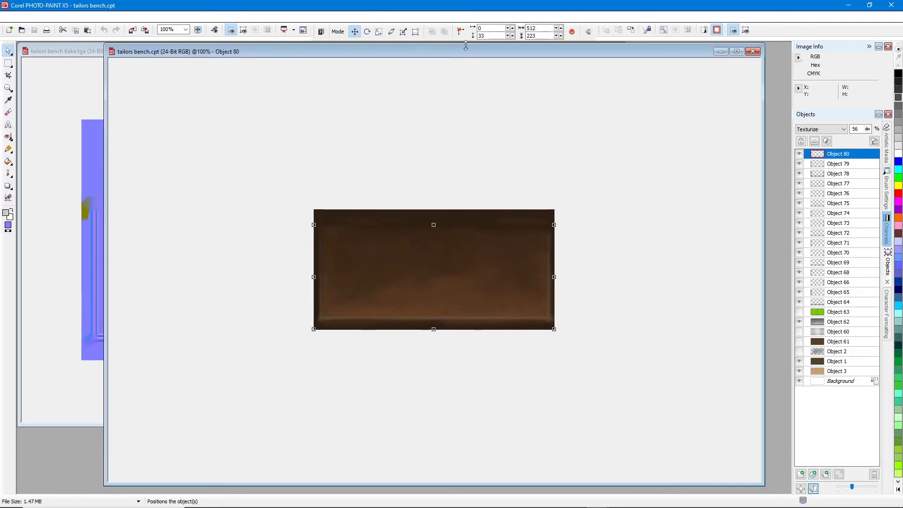
scroll(428, 240, "up", 2)
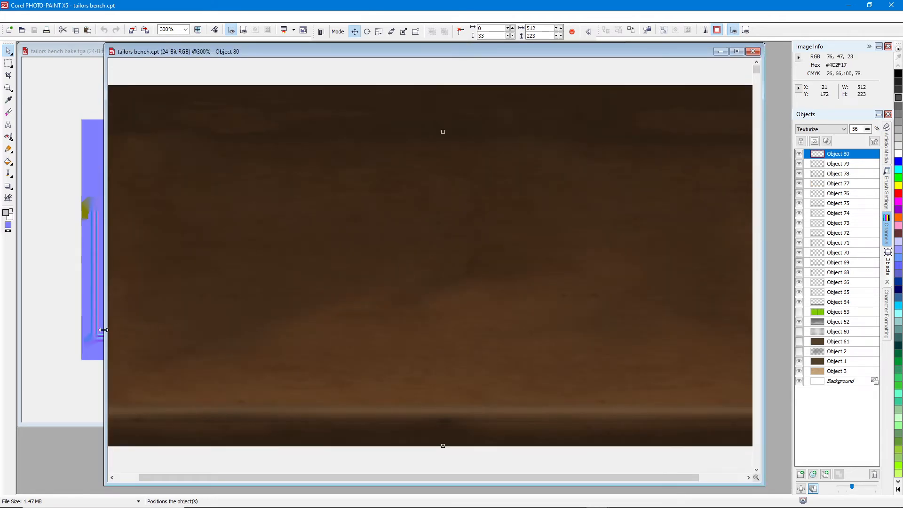
left_click_drag(104, 332, 18, 329)
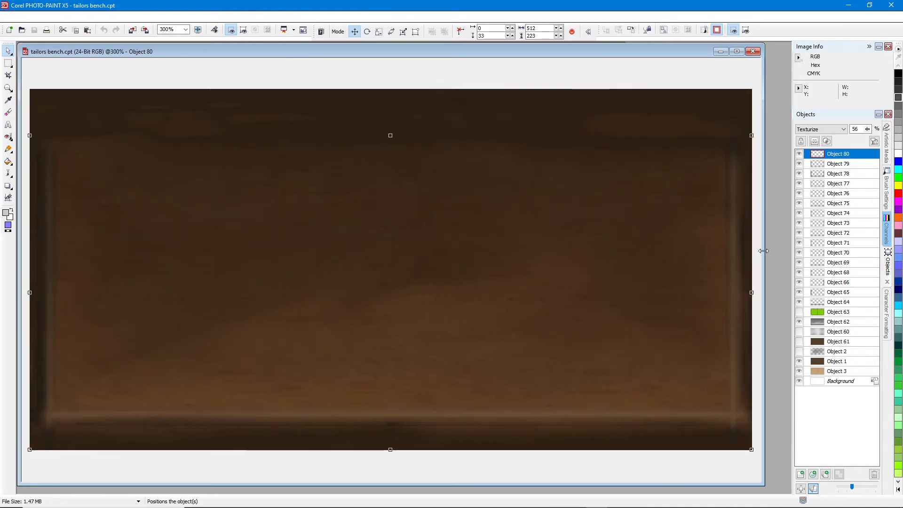
Step: Widen the tailors bench.cpt window and desaturate the Object 3 wood layer
left_click_drag(763, 258, 790, 258)
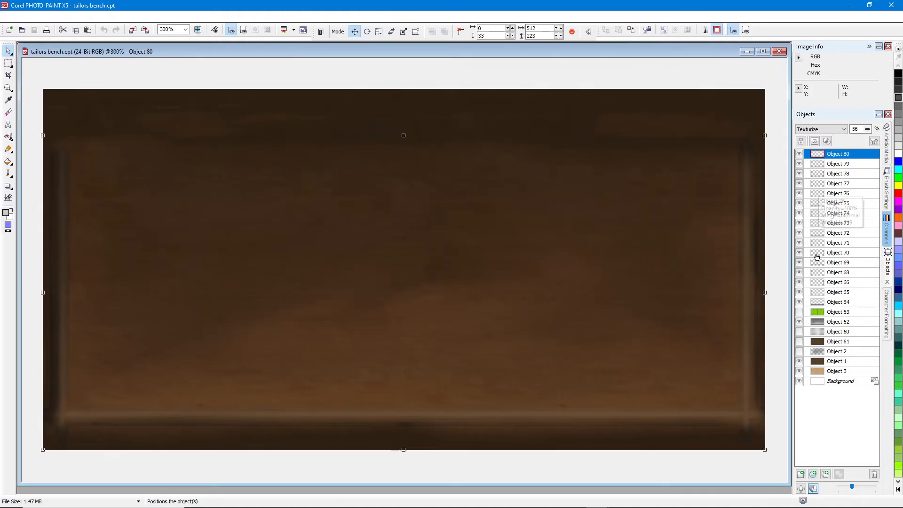
left_click(836, 370)
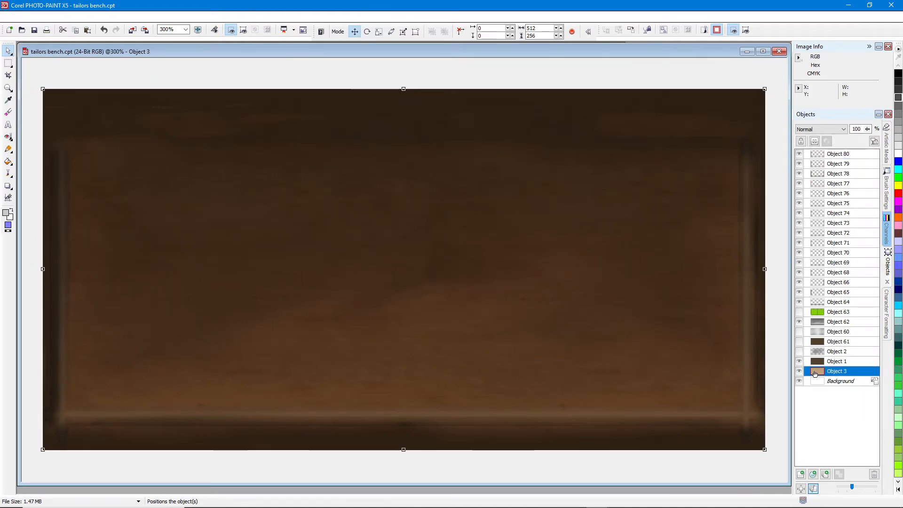
left_click(101, 16)
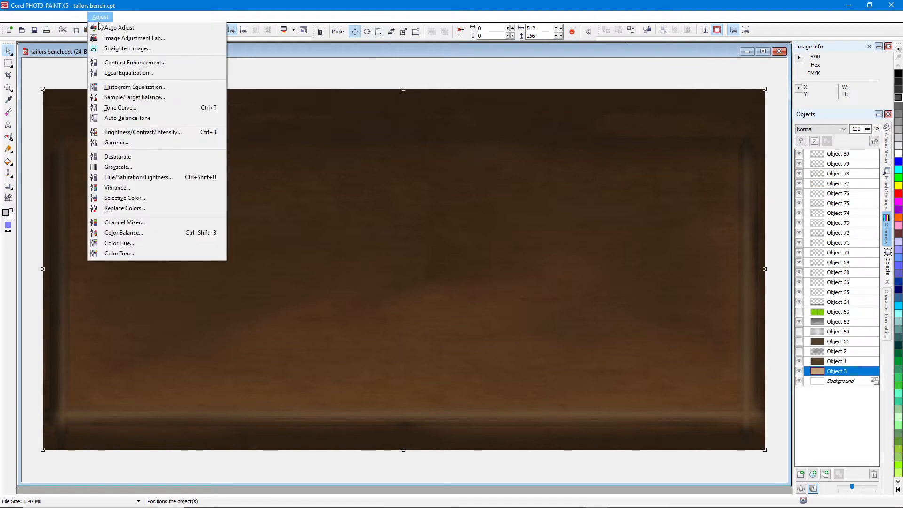
left_click(115, 156)
Step: Hide Object 1, Object 62 and the layers from Object 64 up to Object 70
left_click(798, 361)
left_click(799, 321)
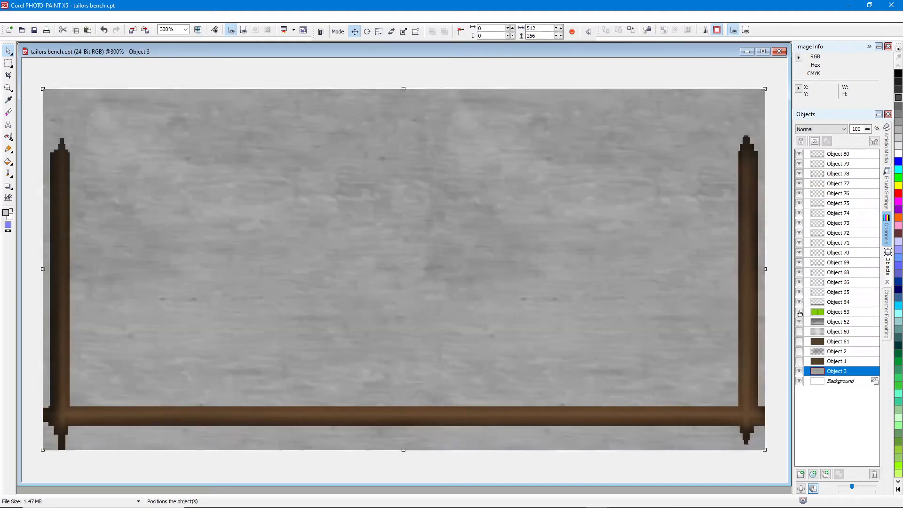
left_click(799, 293)
left_click(799, 301)
left_click(799, 283)
left_click(799, 272)
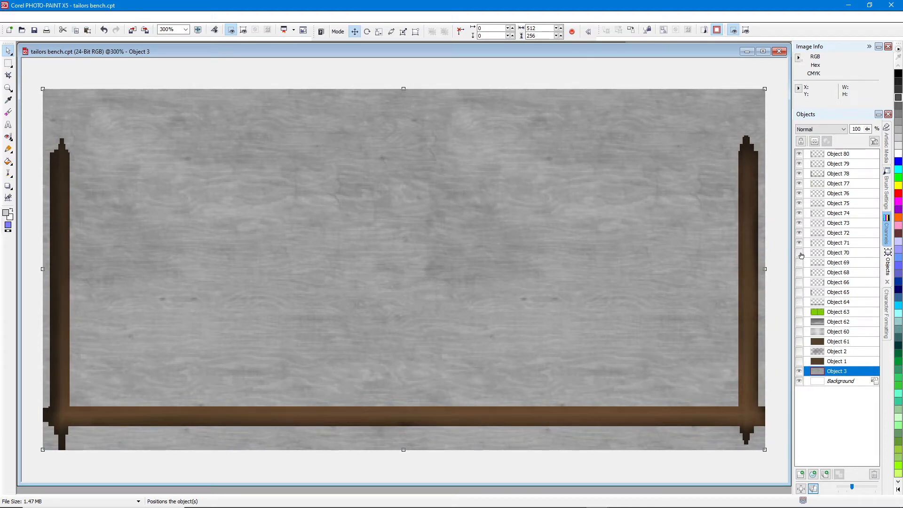
Step: Hide the layers from Object 71 up to Object 77
left_click(798, 243)
left_click(799, 232)
left_click(799, 222)
left_click(799, 213)
left_click(799, 203)
left_click(799, 193)
left_click(798, 183)
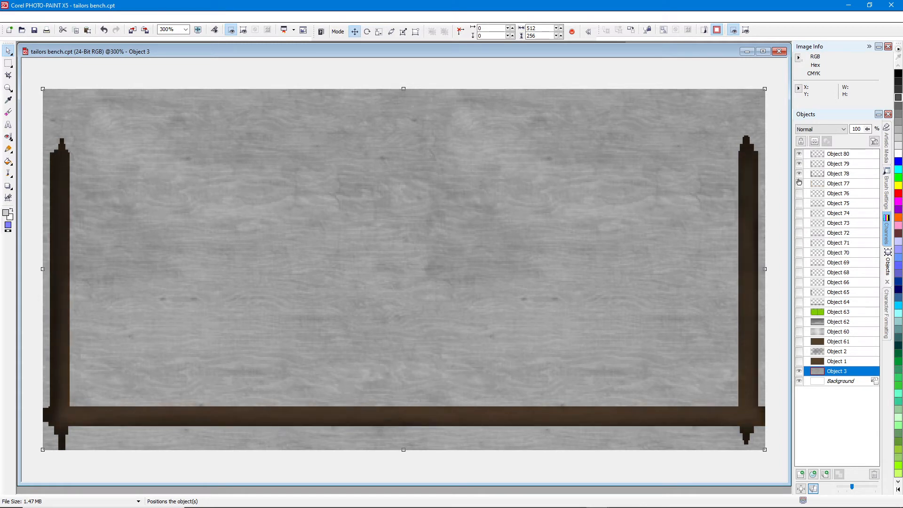
Step: Check Object 80 by toggling its visibility, and hide Objects 79 and 78
left_click(798, 154)
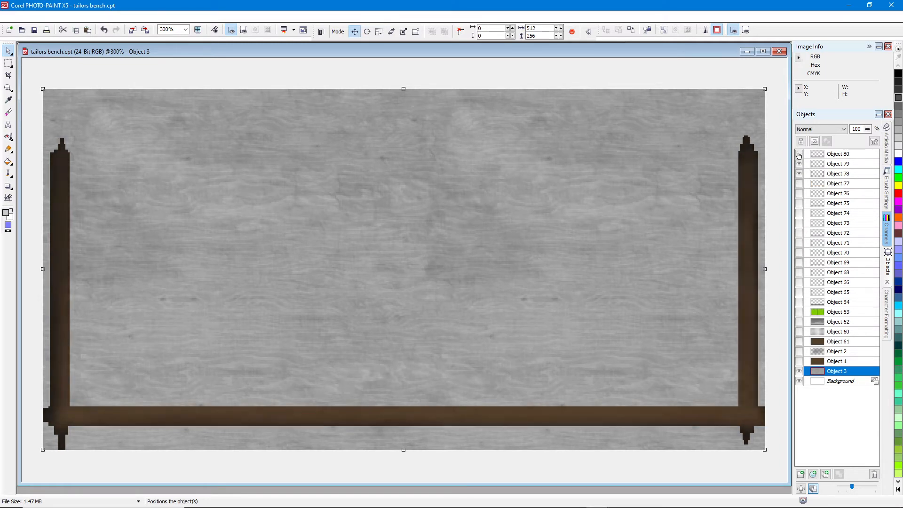
left_click(799, 155)
left_click(798, 164)
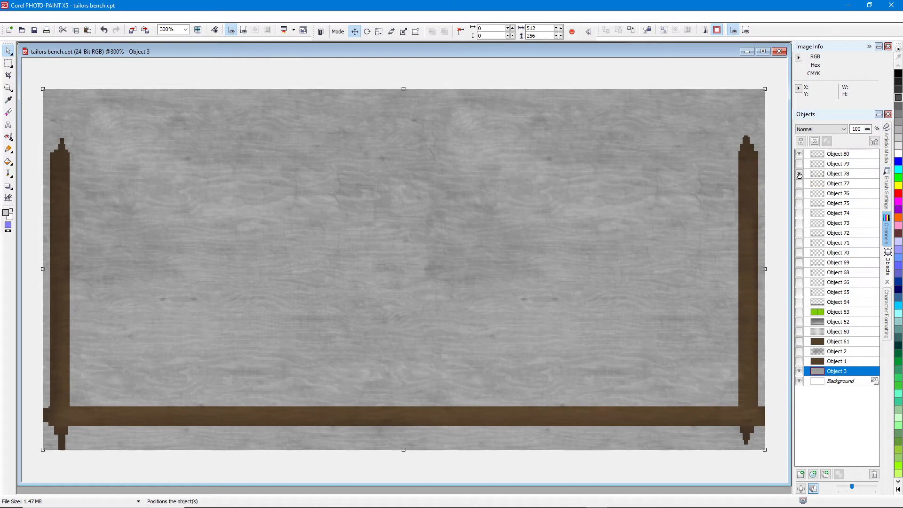
left_click(798, 174)
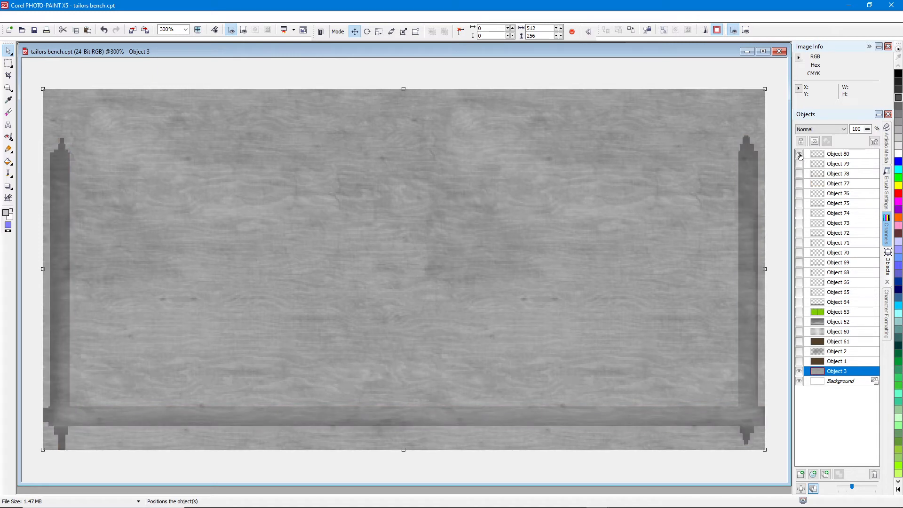
Step: Compare the edge strips of Objects 76 to 80 over the gray wood by toggling their visibility, leaving them all hidden
left_click(799, 155)
left_click(798, 155)
left_click(798, 164)
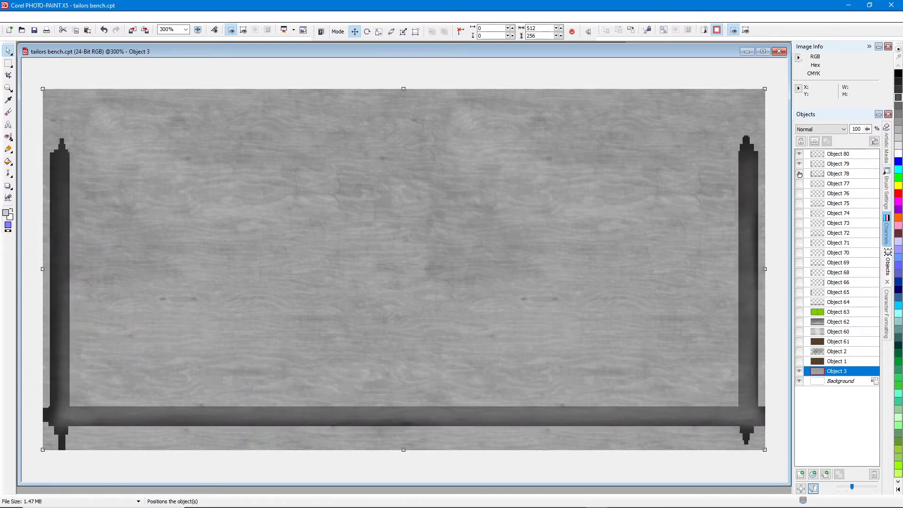
left_click(799, 174)
left_click(799, 164)
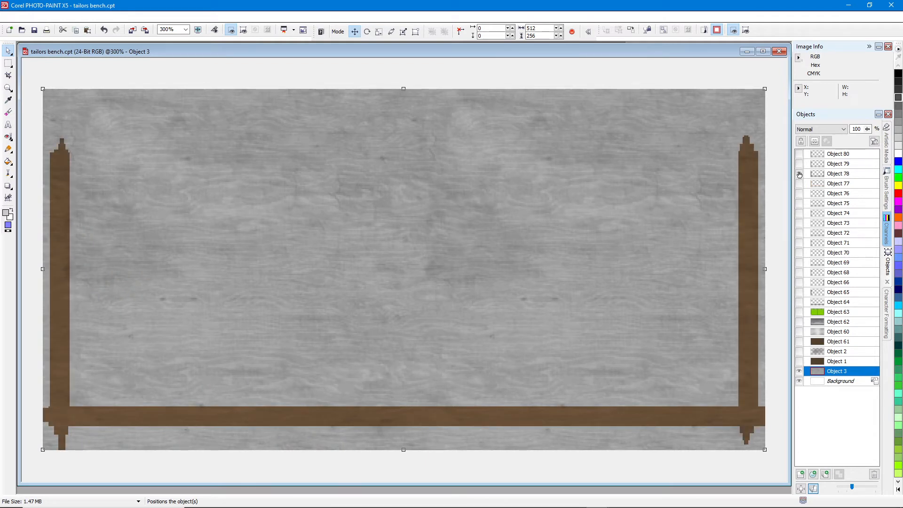
left_click(799, 183)
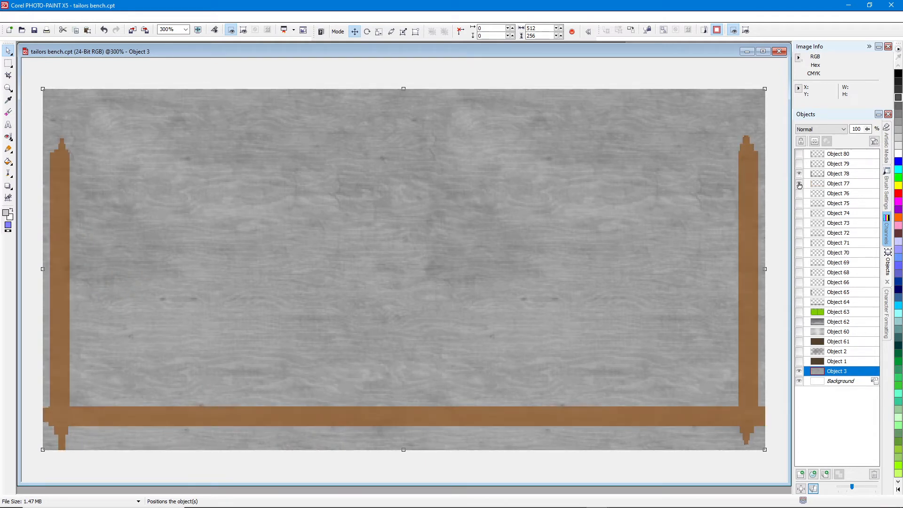
left_click(800, 194)
left_click(799, 195)
left_click(800, 184)
left_click(799, 173)
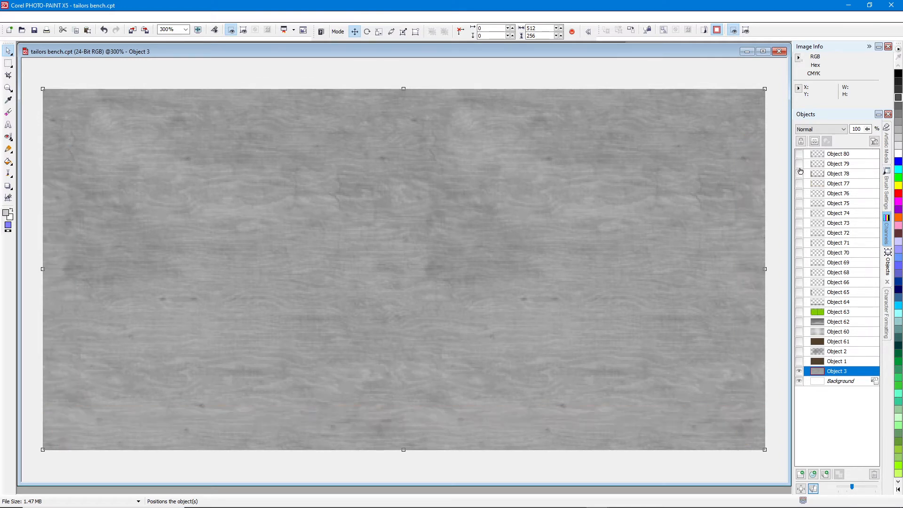
Step: Show Object 80, set its merge mode to Normal and its opacity to 100%, and hide it again
left_click(799, 156)
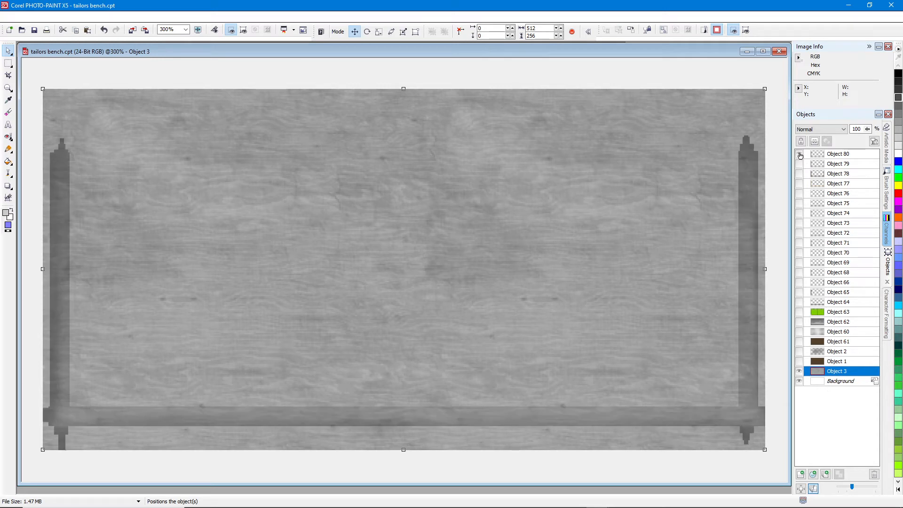
left_click(823, 154)
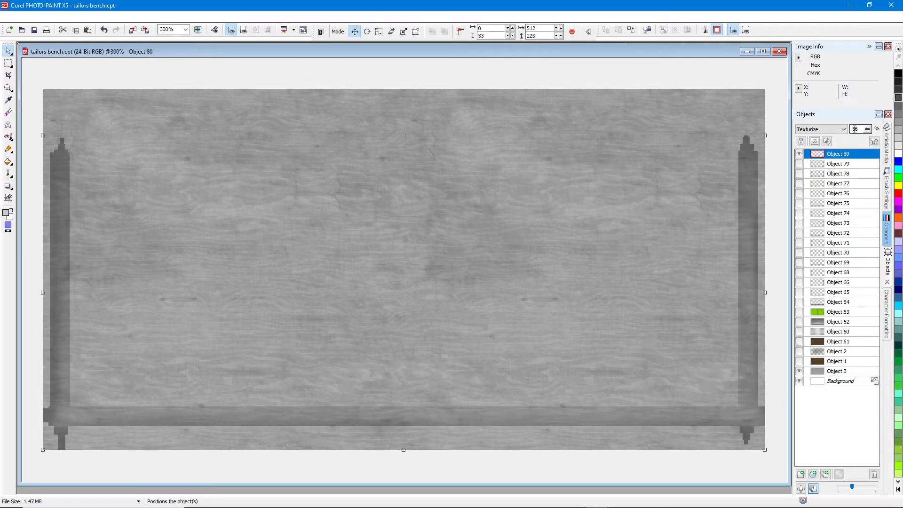
left_click(821, 129)
left_click(816, 138)
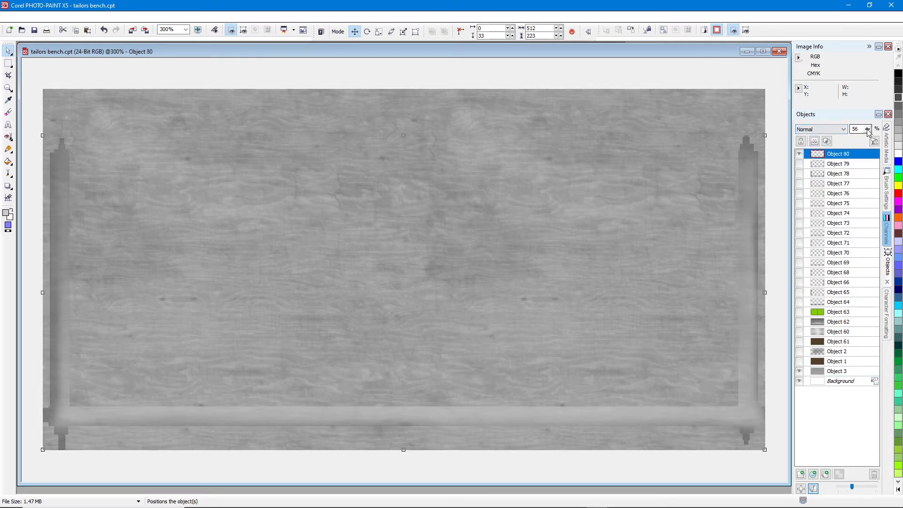
left_click_drag(867, 130, 891, 136)
left_click(799, 154)
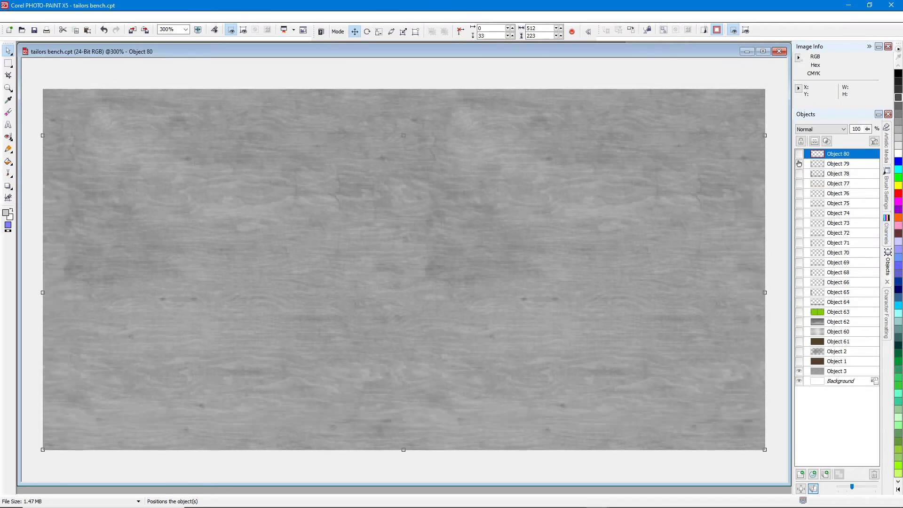
Step: Show Object 79, set its merge mode to Normal to inspect its edge shading, and hide it again
left_click(798, 164)
left_click(819, 164)
left_click(821, 129)
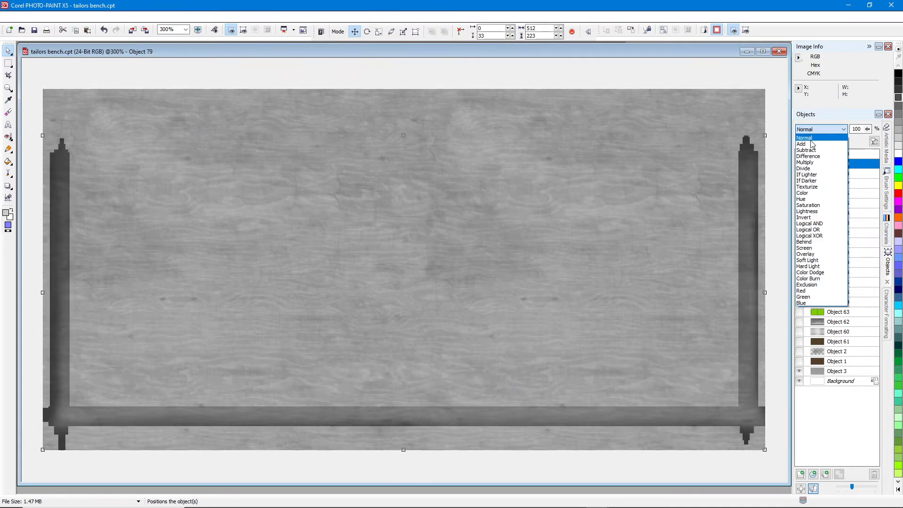
left_click(809, 138)
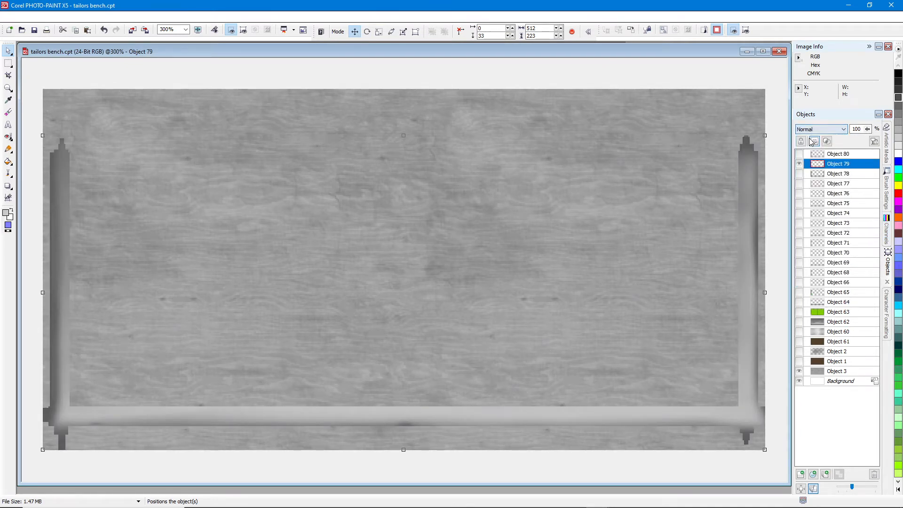
left_click(799, 164)
Step: Show Object 78, set its merge mode to Normal to inspect its edge strips, and hide it again
left_click(799, 174)
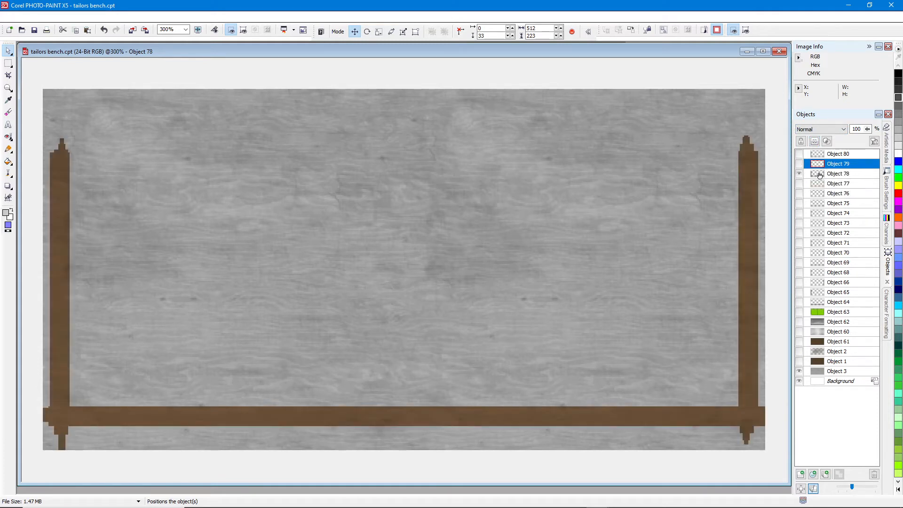
left_click(827, 173)
left_click(835, 129)
scroll(820, 188, "up", 3)
left_click(816, 137)
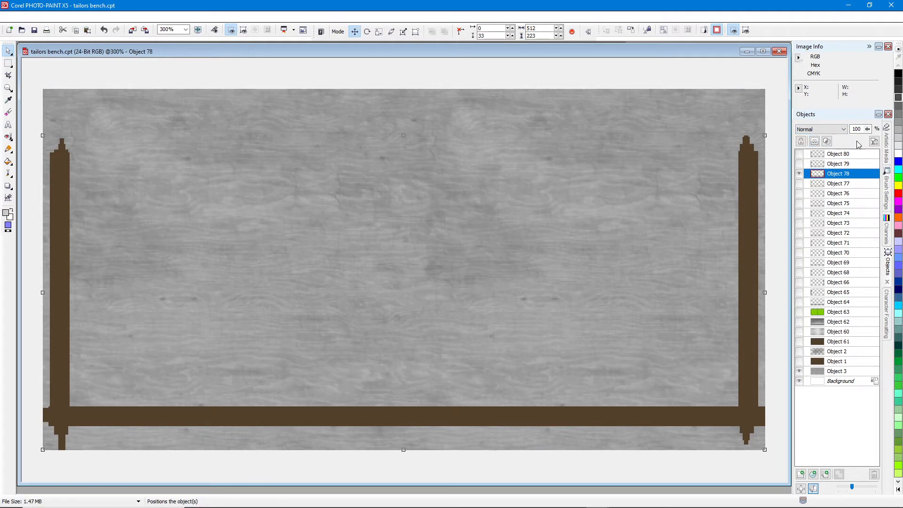
left_click(800, 173)
Step: Show Object 77, set its merge mode to Normal to inspect its wood strips, and hide it again
left_click(799, 183)
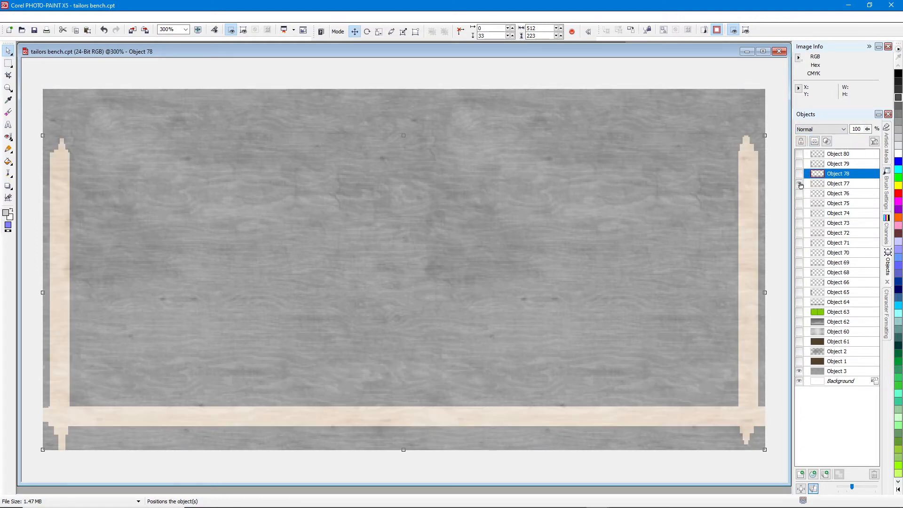
left_click(811, 186)
left_click(821, 129)
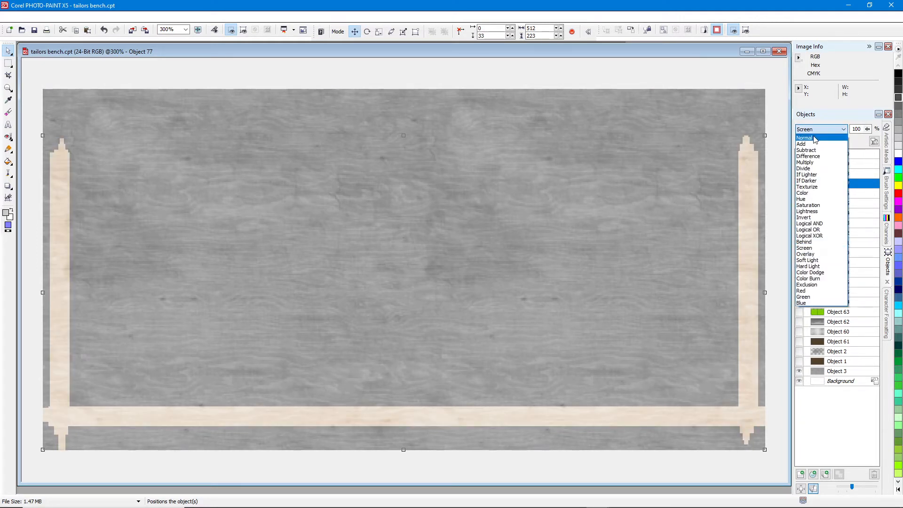
left_click(815, 141)
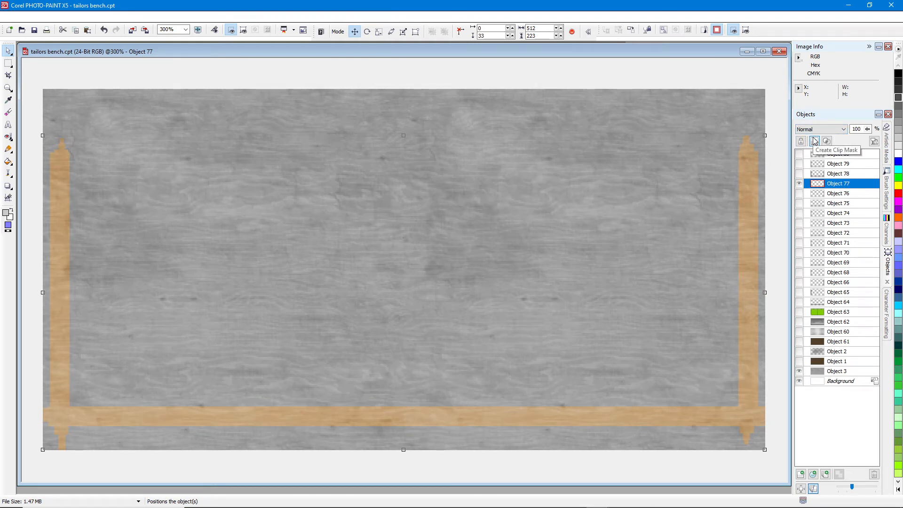
left_click(799, 187)
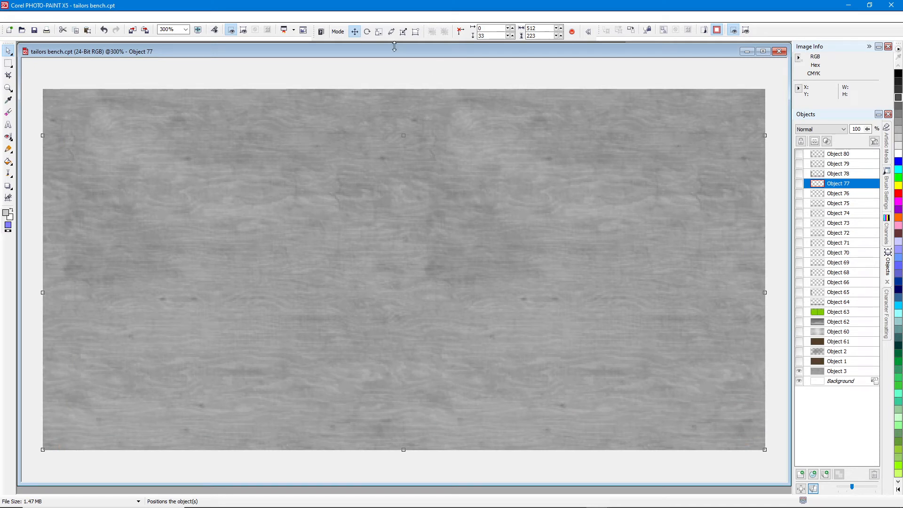
Step: Combine all objects with the background, leaving only the gray wood texture, and switch to GIMP
key("ctrl+shift+Down")
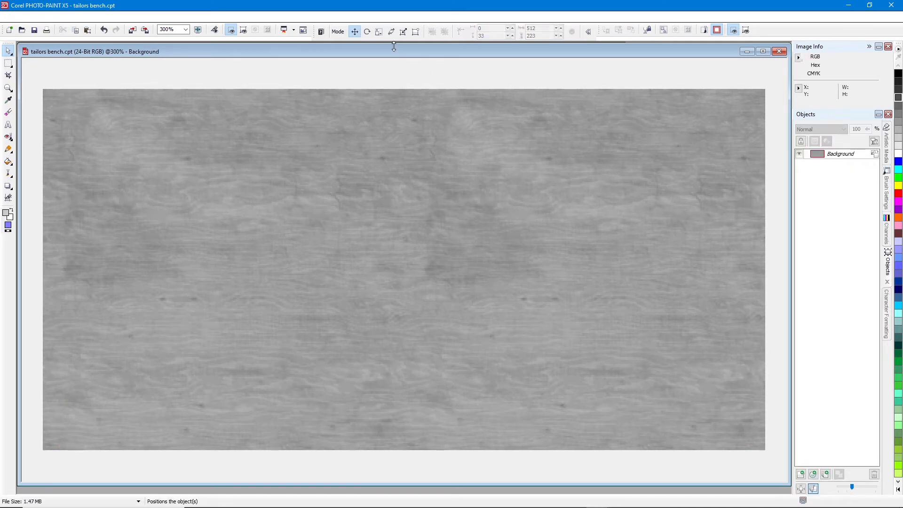
mouse_move(584, 506)
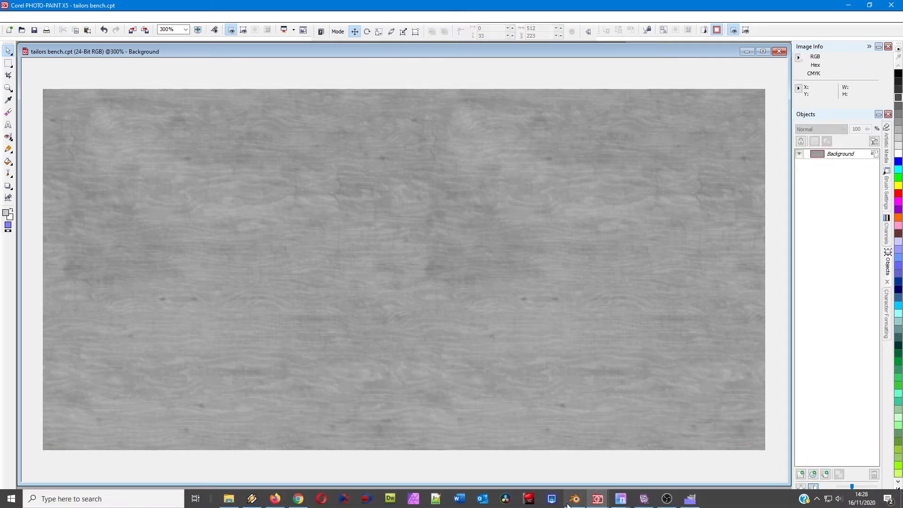
left_click(686, 500)
Step: Create a new 512 × 256 px image and paste the gray wood texture into it
left_click(56, 39)
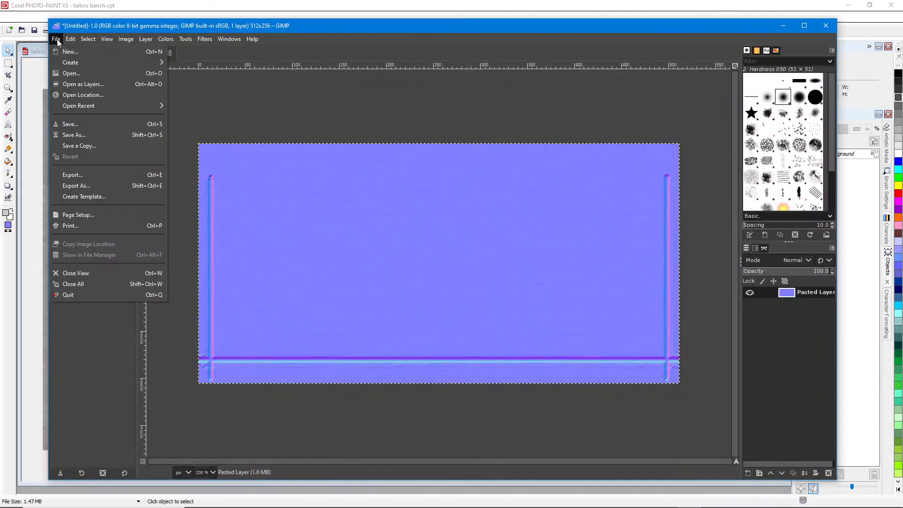
left_click(62, 51)
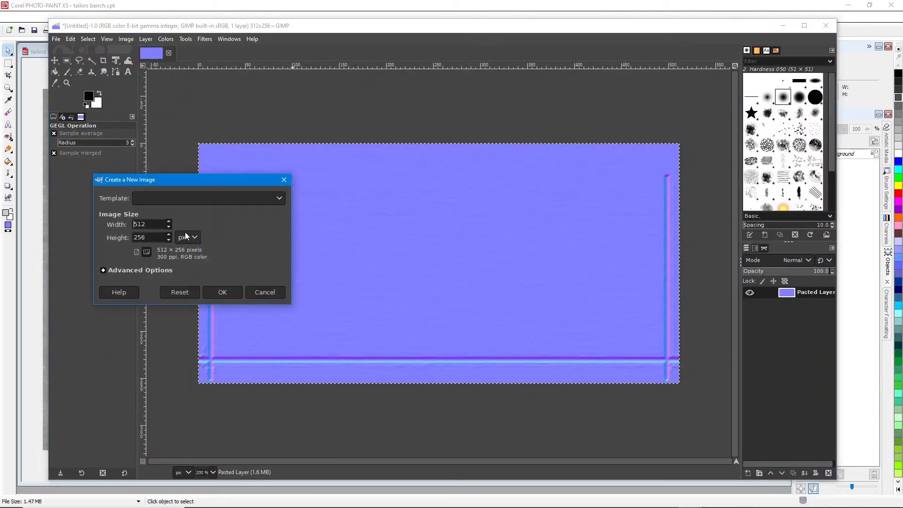
left_click(222, 292)
key("ctrl+v")
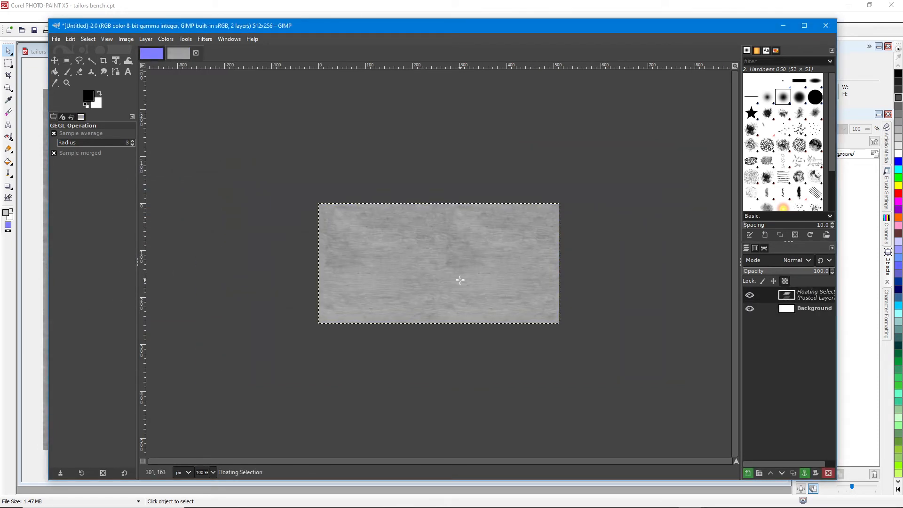
Step: Apply the Normal Map filter to the pasted gray wood texture with a scale of 10, X component Red and Y component Green
scroll(459, 279, "up", 2, "ctrl")
scroll(460, 280, "up", 1, "ctrl")
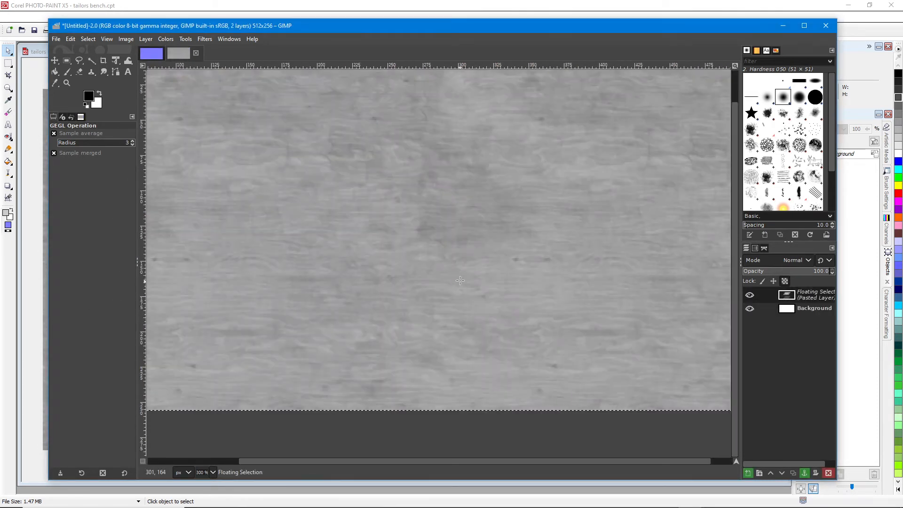
scroll(460, 280, "down", 1, "ctrl")
left_click_drag(545, 461, 498, 462)
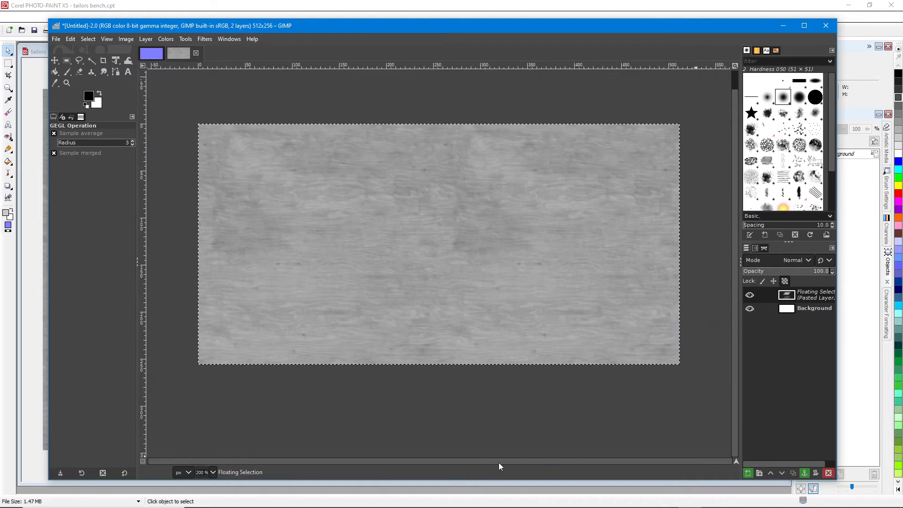
left_click_drag(734, 220, 734, 173)
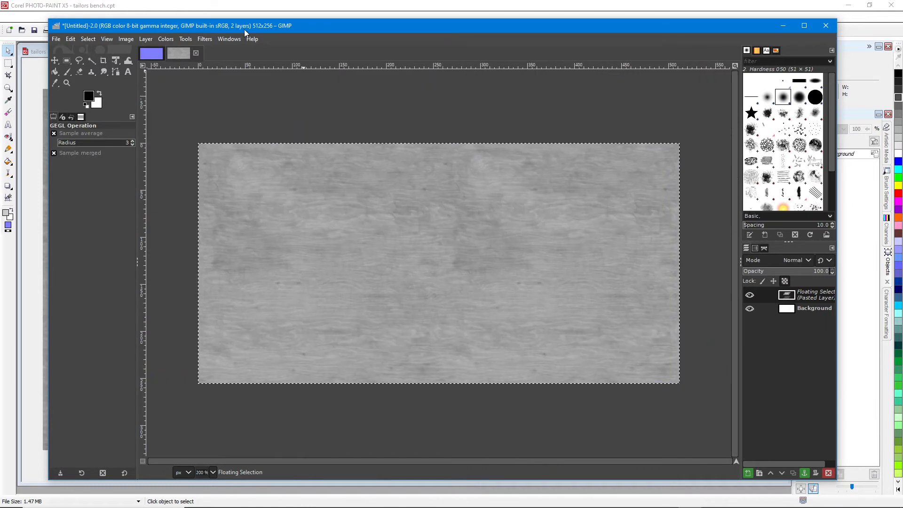
left_click(205, 40)
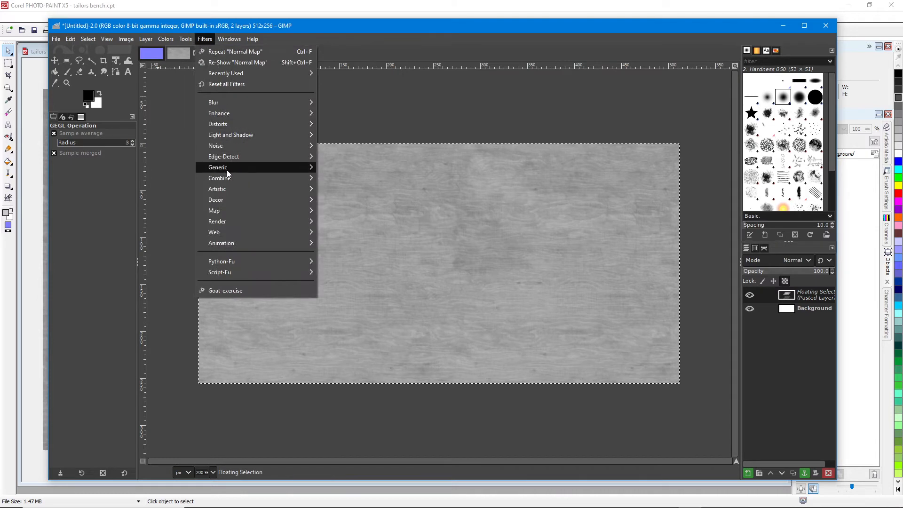
left_click(347, 200)
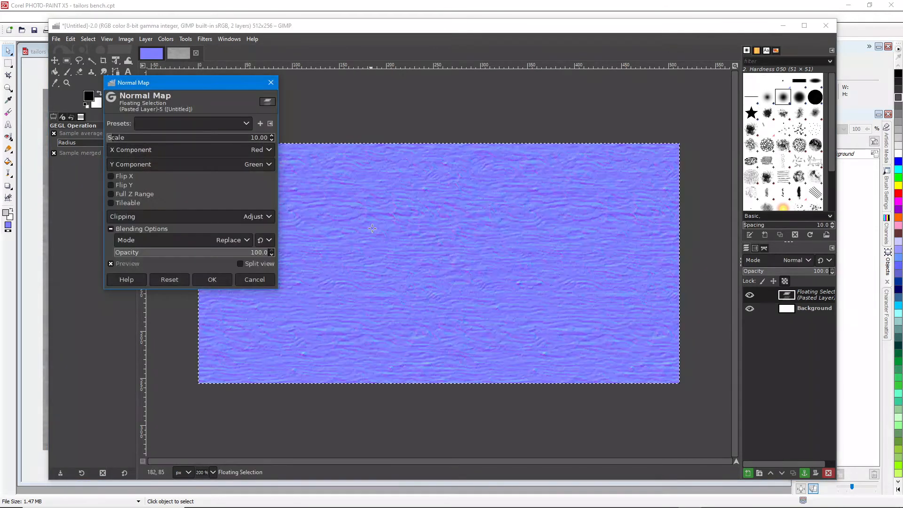
left_click_drag(191, 88, 163, 101)
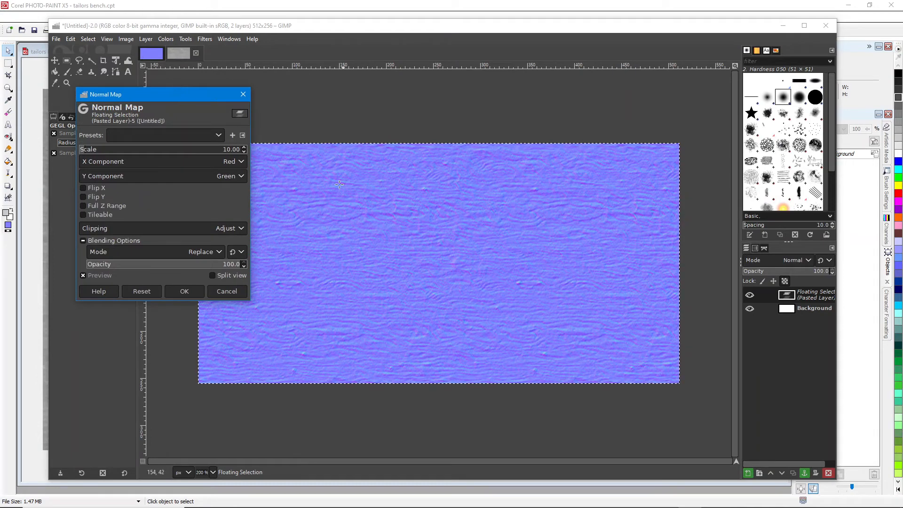
left_click(190, 293)
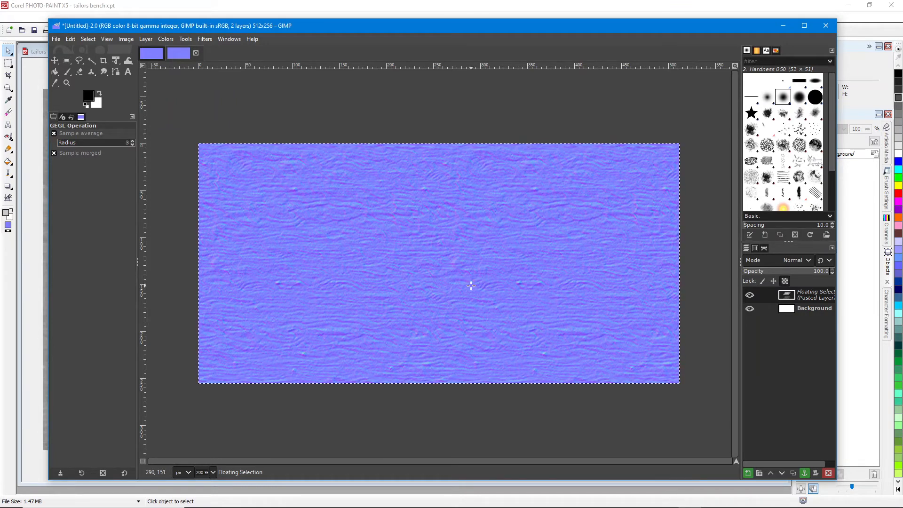
Step: Switch to Blender and inspect the bench slab up close, along with the surrounding shop furniture
mouse_move(580, 506)
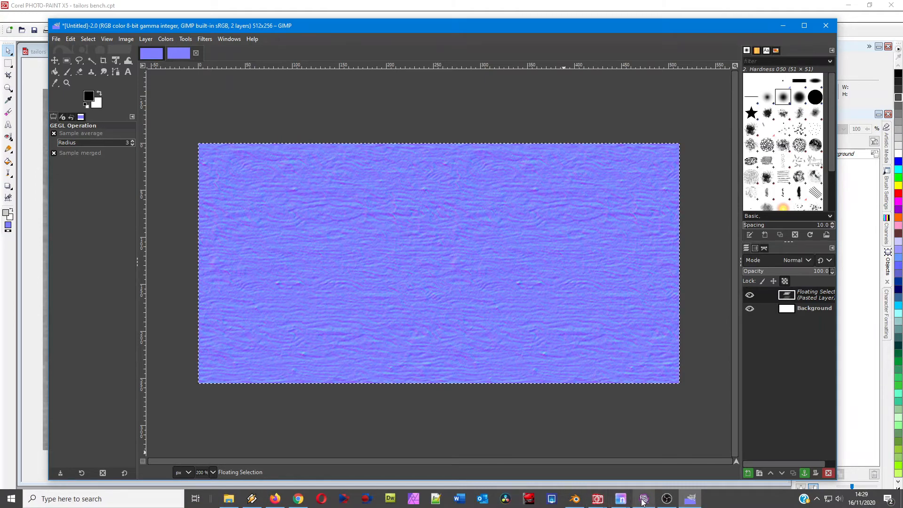
left_click(575, 498)
middle_click_drag(511, 302, 574, 366)
scroll(590, 345, "up", 3)
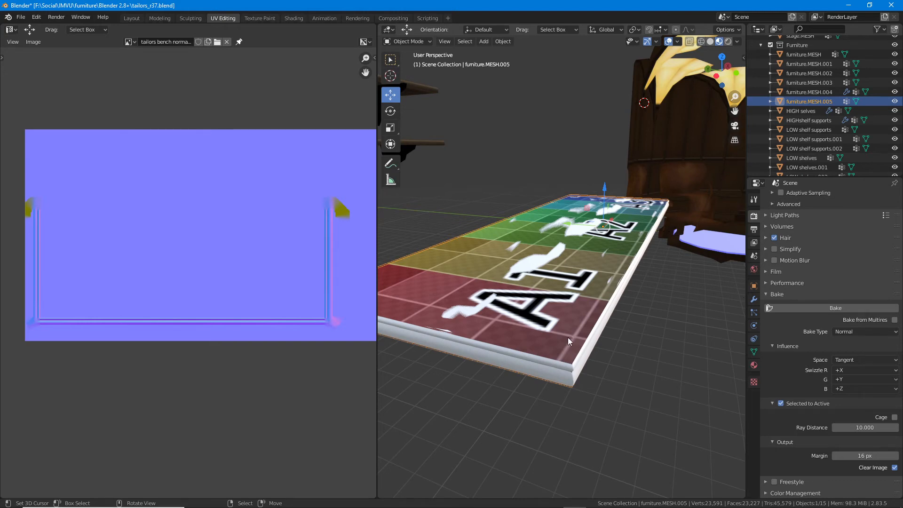
scroll(578, 368, "down", 5)
middle_click_drag(585, 368, 470, 312)
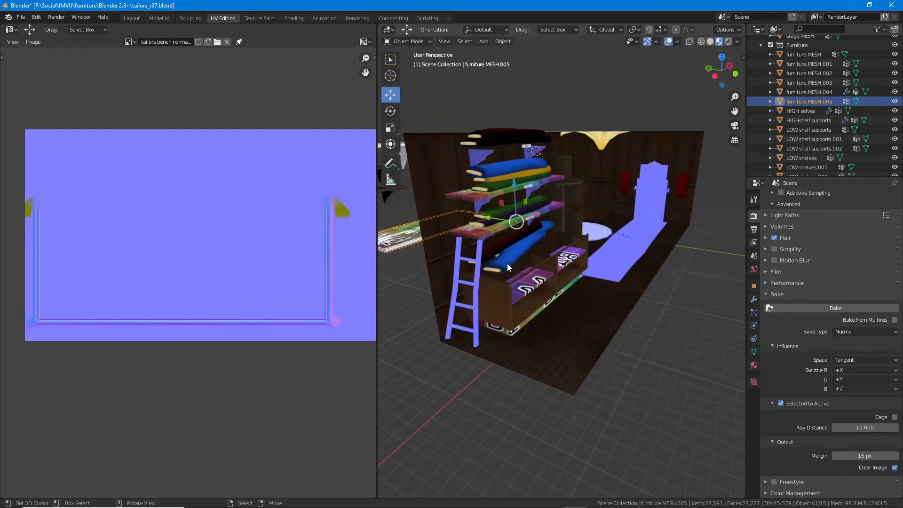
middle_click_drag(554, 238, 484, 191)
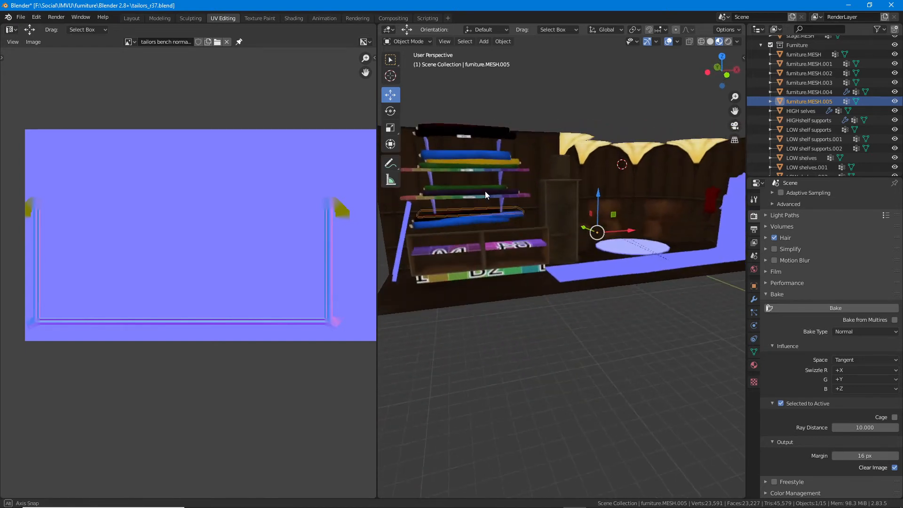
Step: Select the low shelf supports one set after another and the main furniture mesh, and examine the shelving, ladder and separate bake models
left_click(503, 175)
right_click(501, 143)
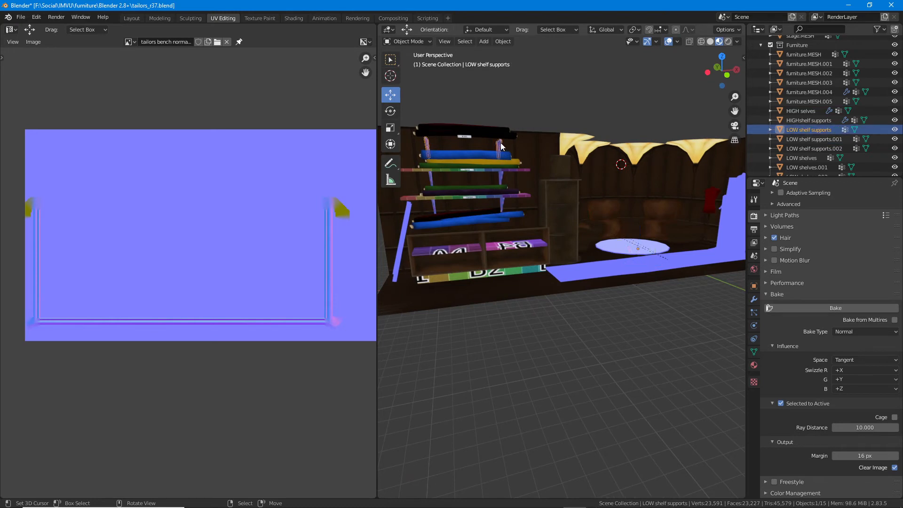
right_click(503, 177)
right_click(503, 207)
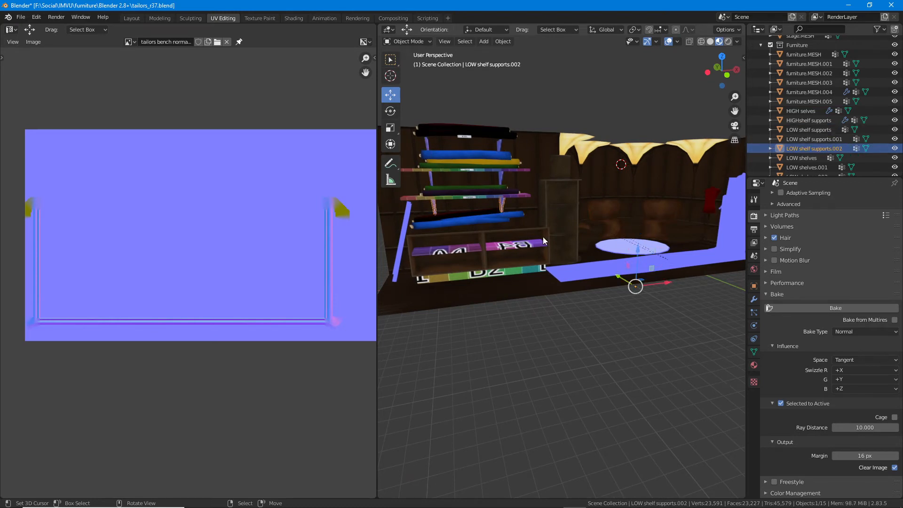
middle_click_drag(543, 236, 597, 225)
right_click(574, 221)
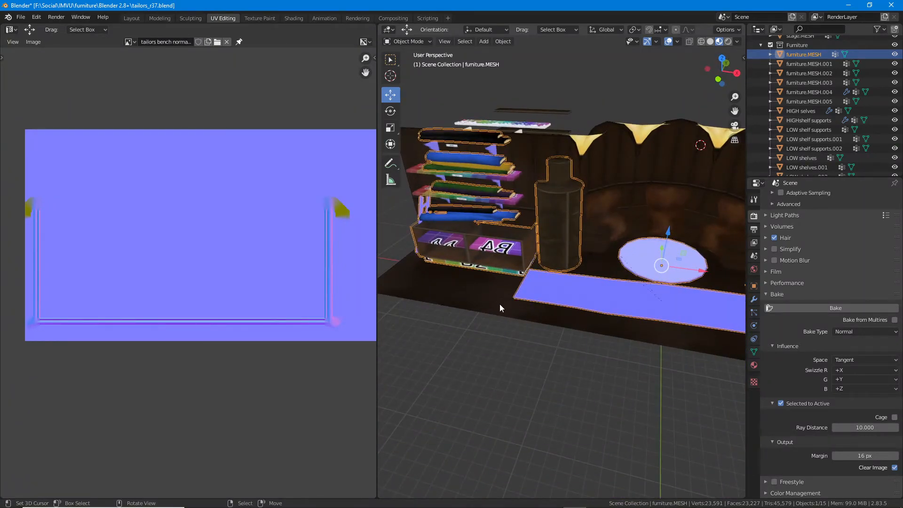
middle_click_drag(500, 304, 567, 295)
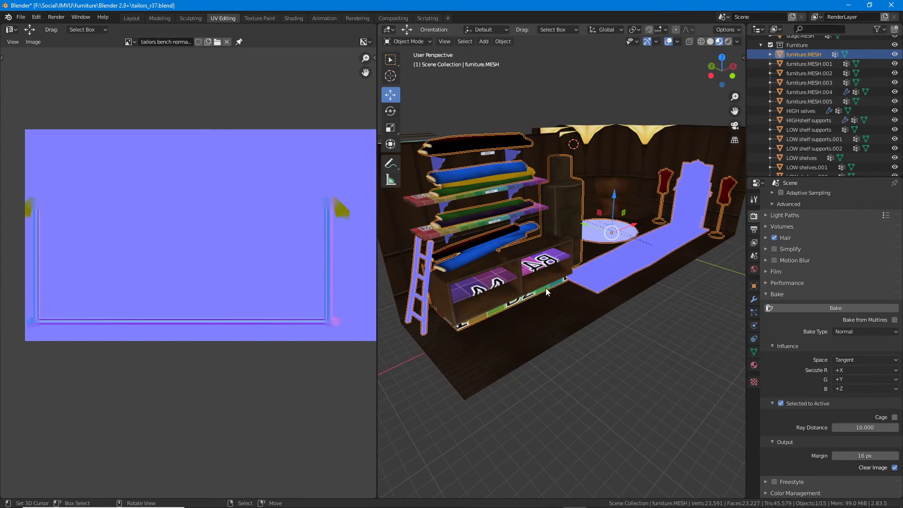
middle_click_drag(546, 291, 495, 304)
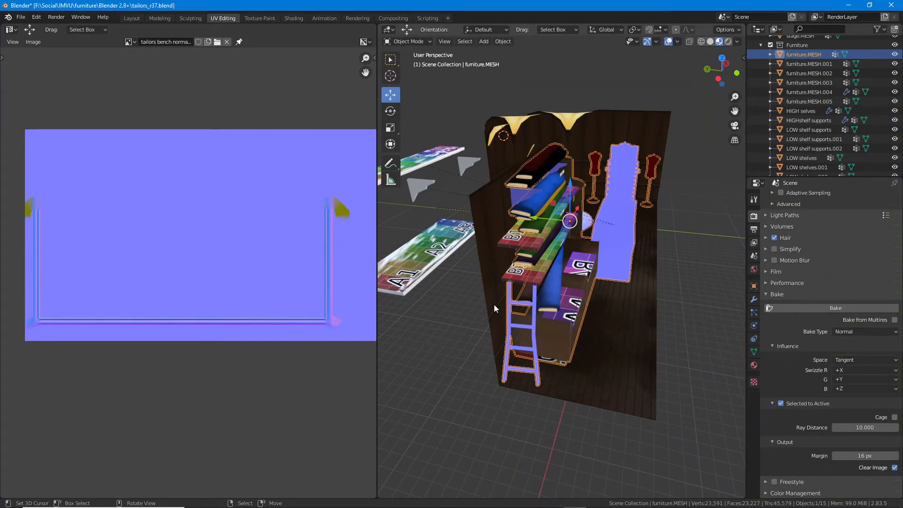
middle_click_drag(493, 310, 516, 255)
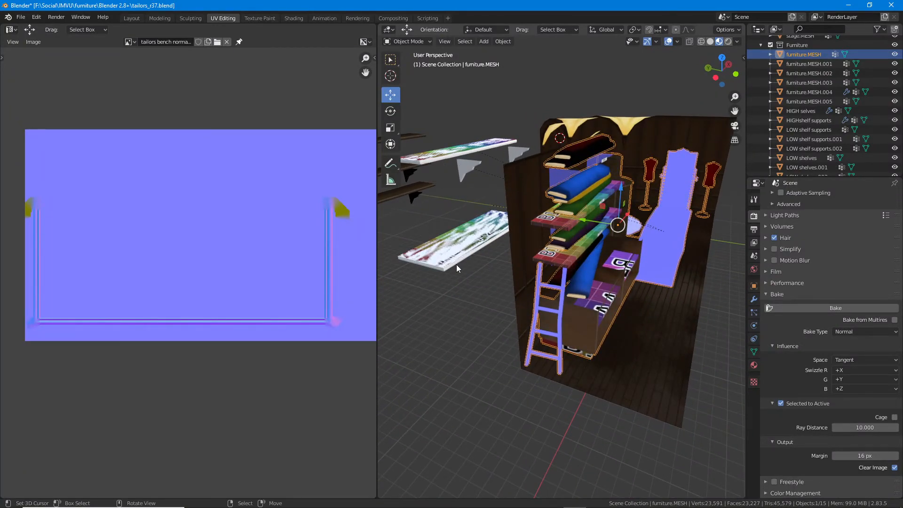
mouse_move(461, 258)
middle_mouse_down()
mouse_move(470, 253)
mouse_move(446, 267)
mouse_move(457, 264)
middle_mouse_up()
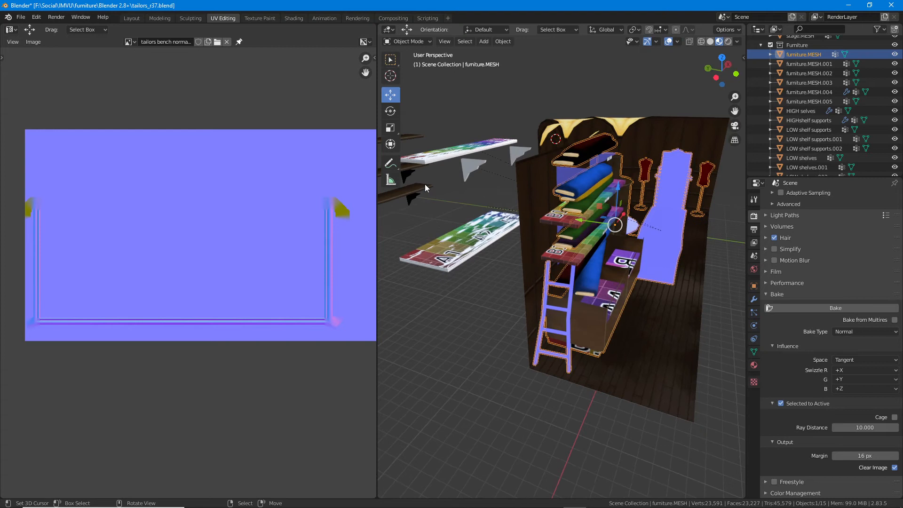
Step: Select the bench slab furniture.MESH.004, frame it in the view and examine the modelled lip around its corner and edges
left_click(452, 267)
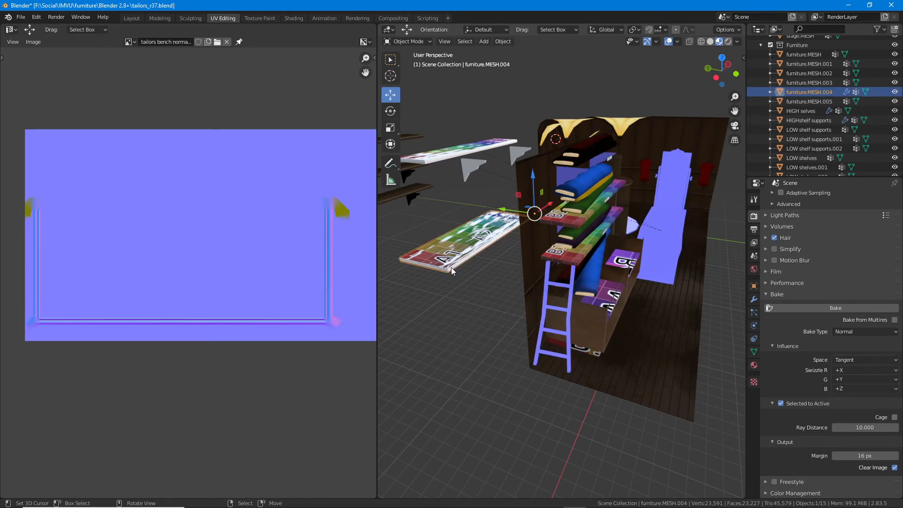
key("KP_Decimal")
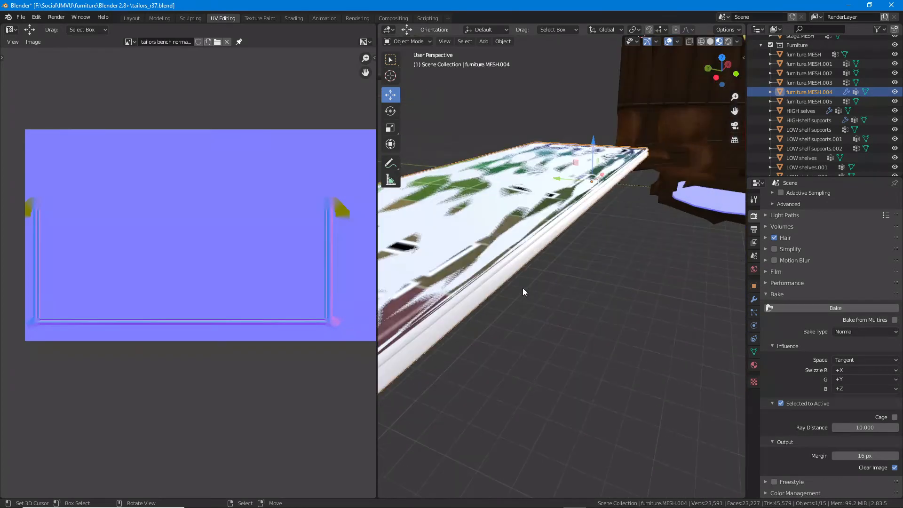
middle_click_drag(523, 288, 569, 304)
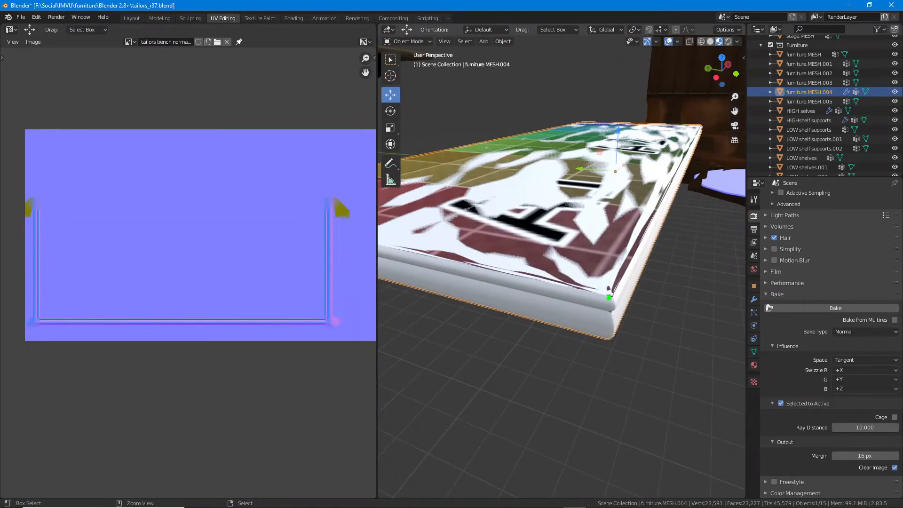
mouse_move(609, 297)
left_mouse_down()
mouse_move(611, 343)
mouse_move(495, 311)
left_mouse_up()
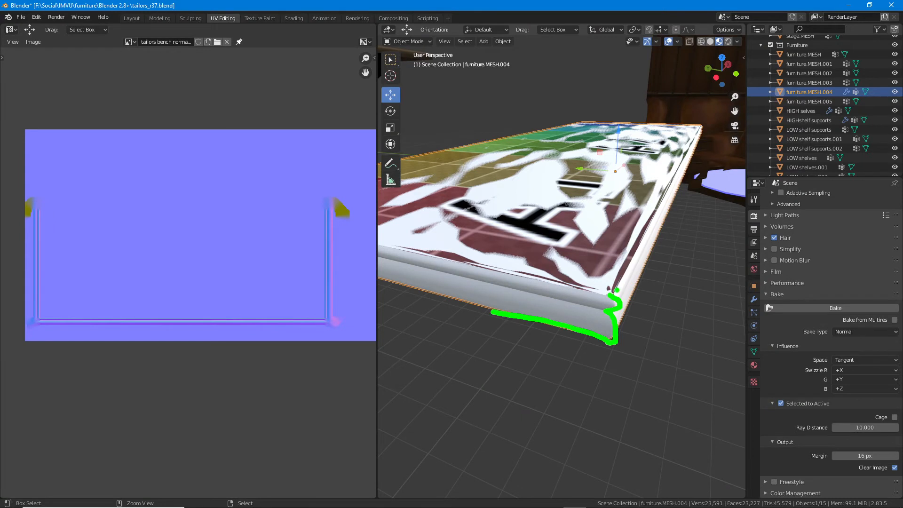
left_click_drag(613, 295, 508, 283)
key("Escape")
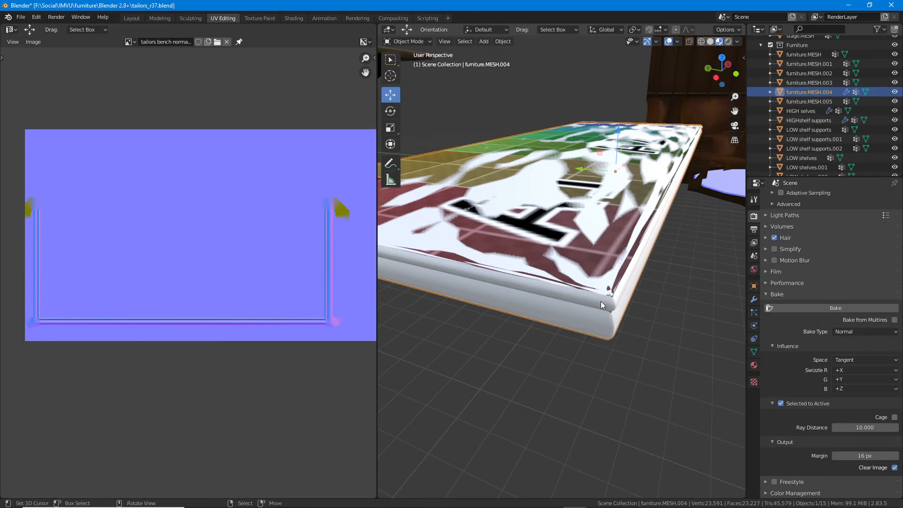
middle_click_drag(603, 305, 539, 281)
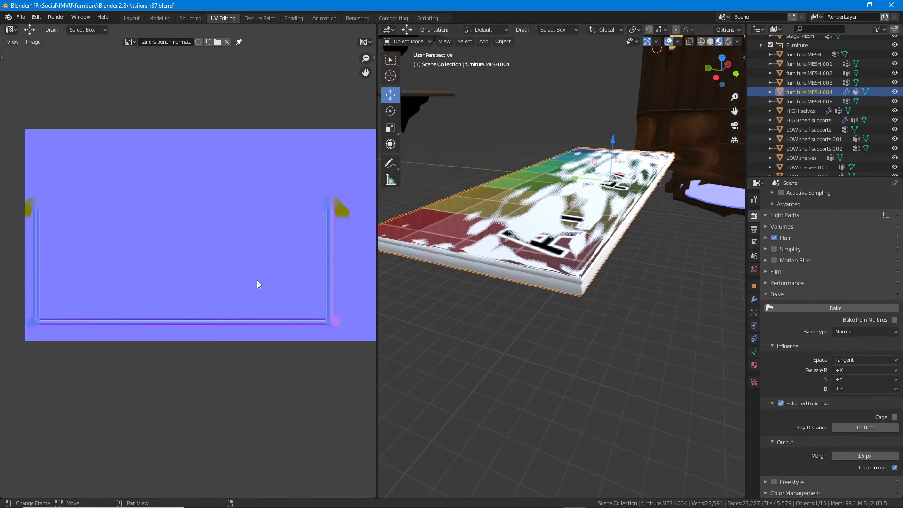
Step: Switch to Corel PHOTO-PAINT, move the tailors bench.cpt window aside and bring tailors bench bake.tga to the front
left_click(597, 498)
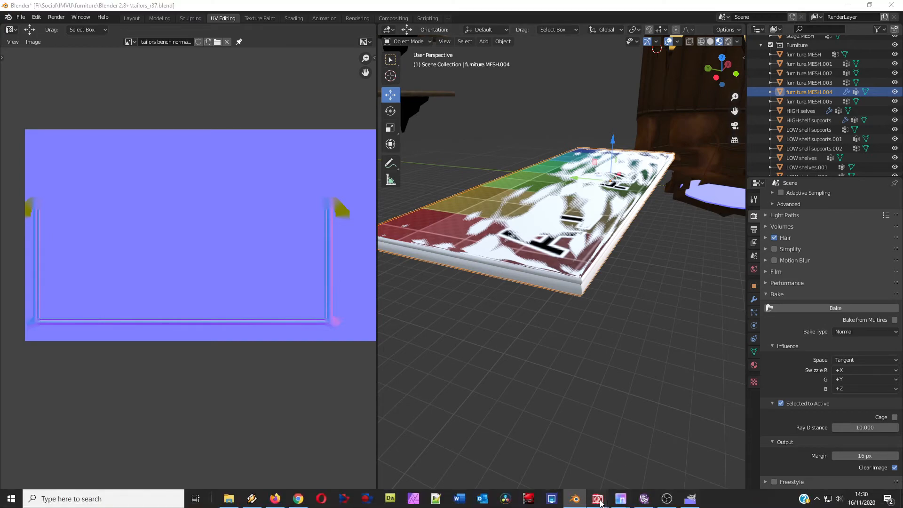
left_click(565, 461)
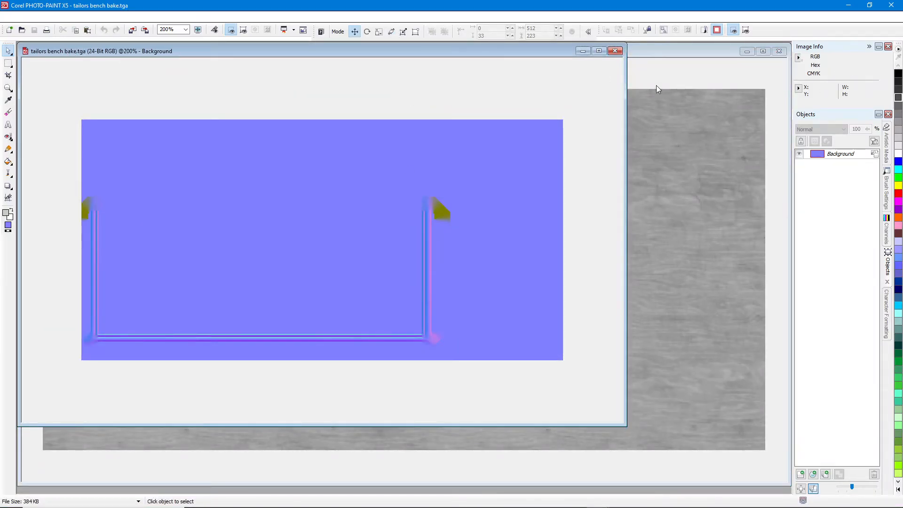
left_click(651, 53)
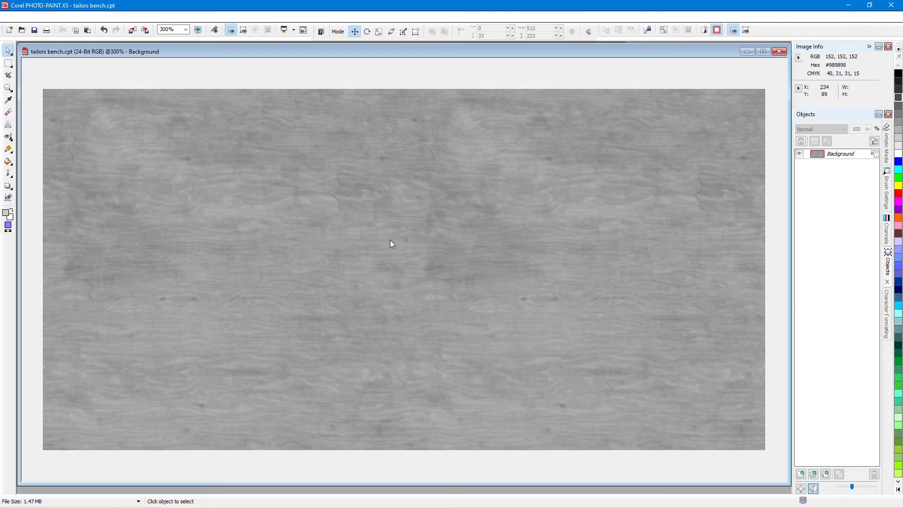
left_click_drag(18, 44, 156, 96)
left_click(133, 48)
Step: Copy the wood normal map layer from GIMP and paste it as a new object into tailors bench bake.tga in PHOTO-PAINT
key("ctrl+v")
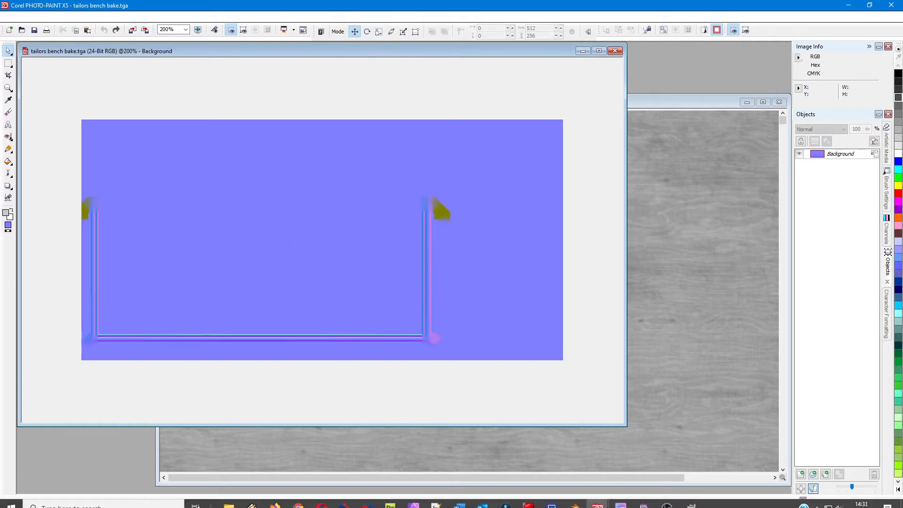
left_click(684, 499)
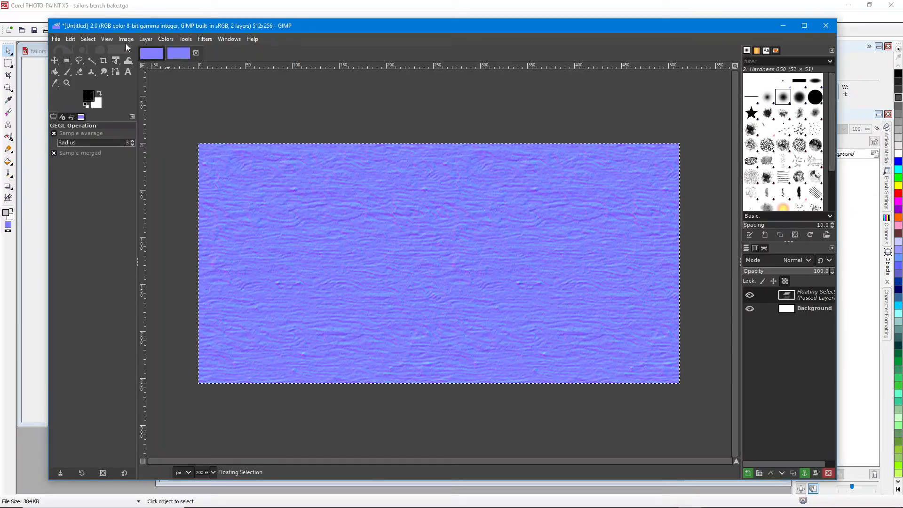
left_click(71, 40)
left_click(91, 99)
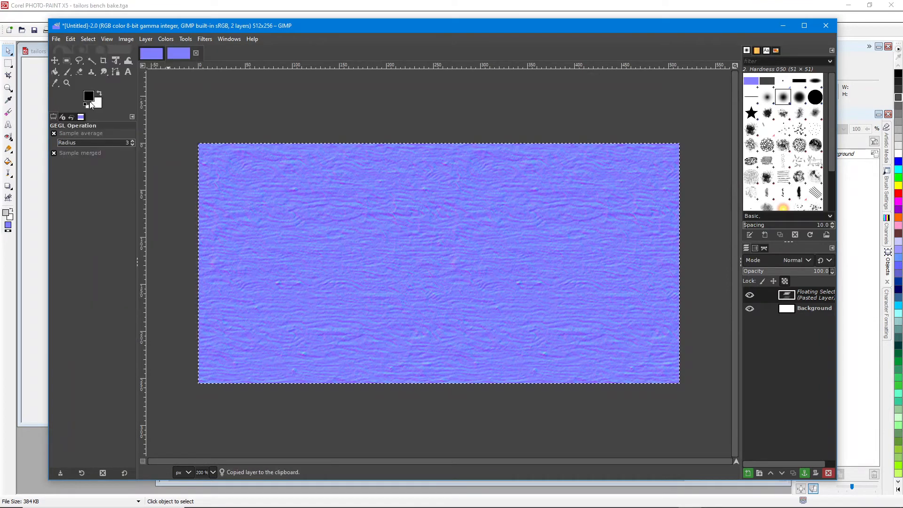
left_click(36, 52)
key("ctrl+v")
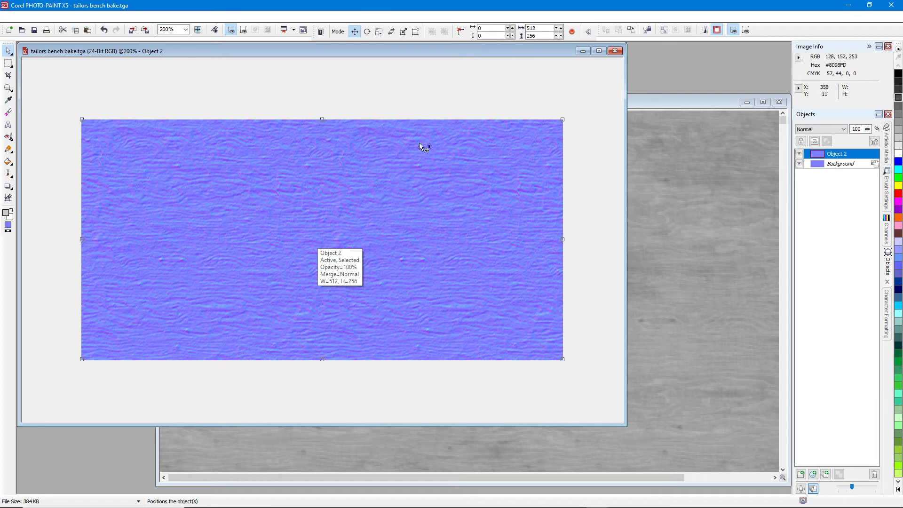
Step: Review the merge modes offered for the pasted object, and switch to GIMP to compare its layer blend modes
left_click(819, 128)
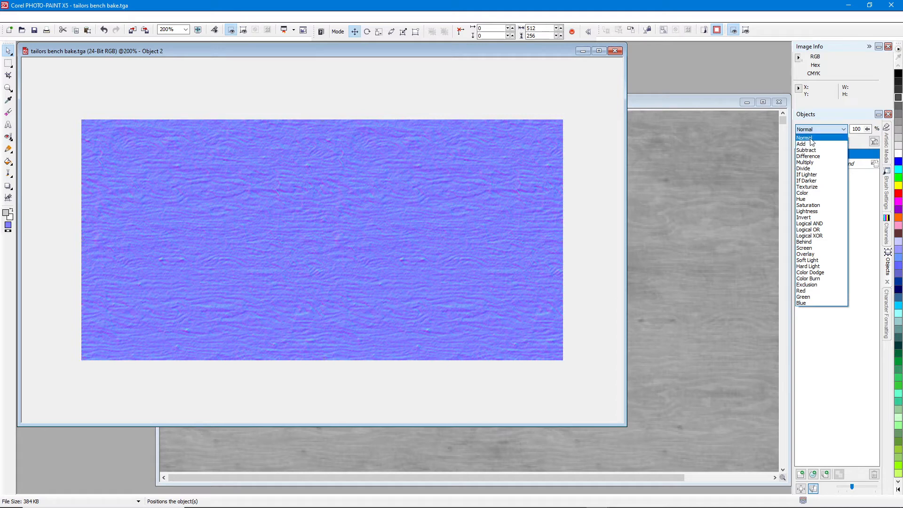
left_click(812, 130)
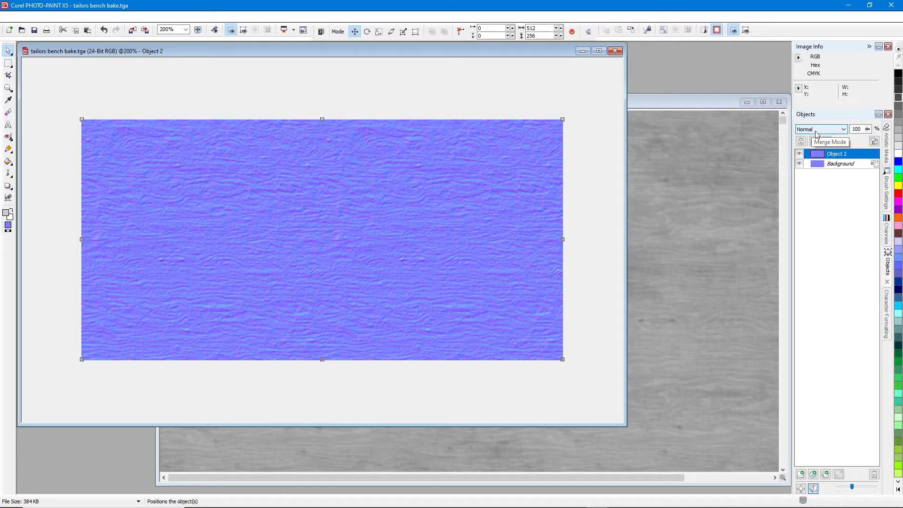
left_click(689, 498)
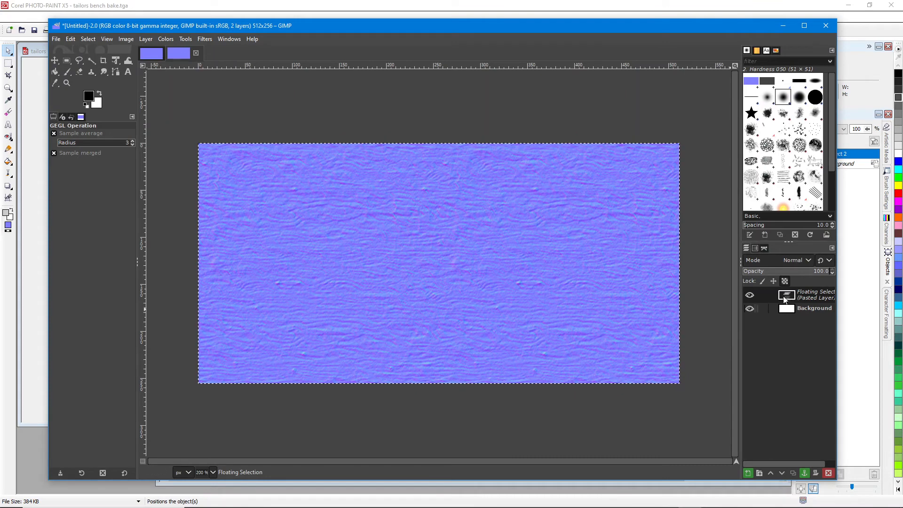
left_click(777, 261)
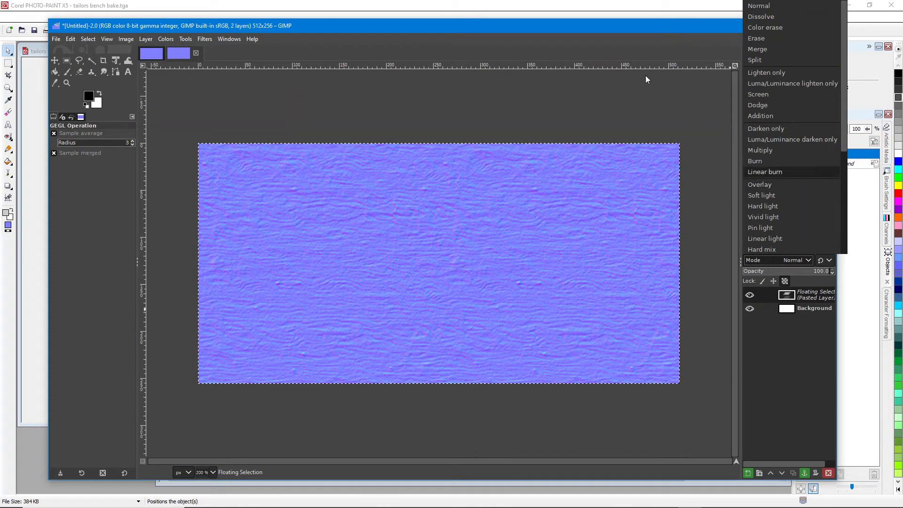
Step: Return to Corel PHOTO-PAINT and set the pasted wood grain object's merge mode to Overlay
left_click(610, 13)
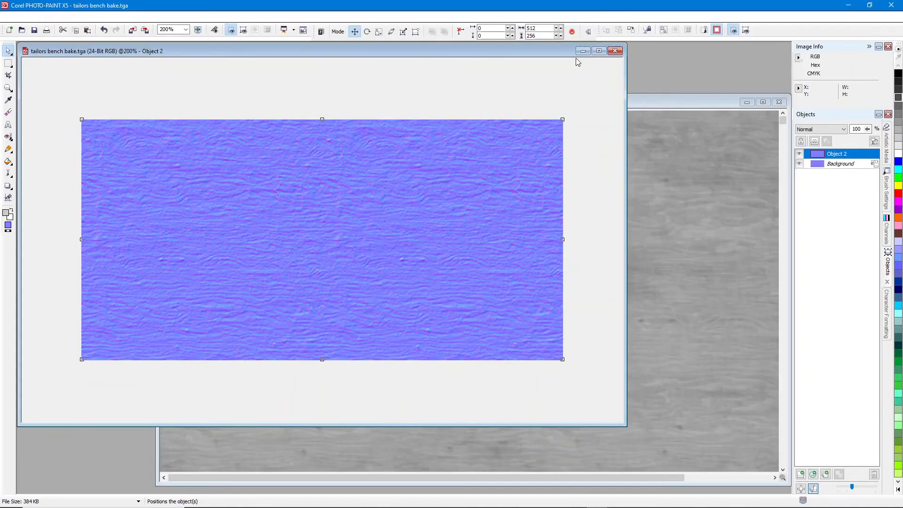
left_click(830, 129)
left_click(816, 255)
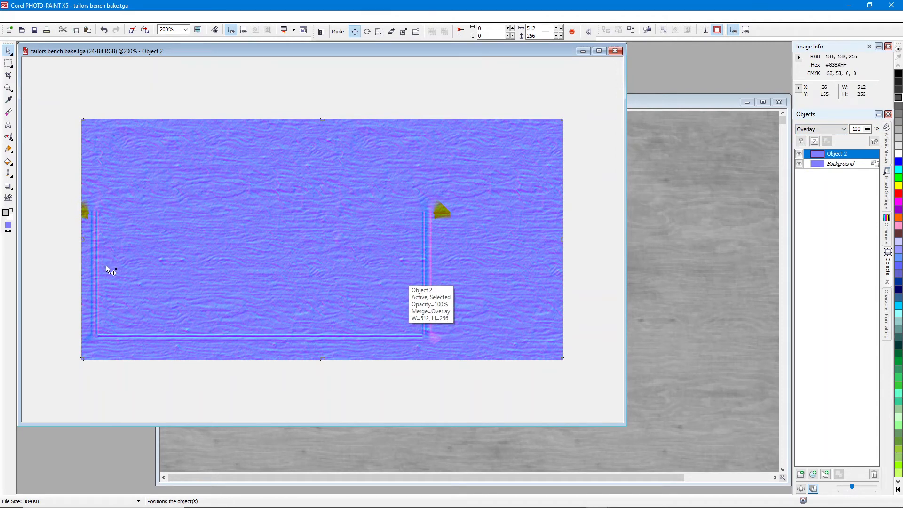
mouse_move(88, 203)
left_mouse_down()
mouse_move(94, 357)
mouse_move(109, 281)
mouse_move(107, 199)
left_mouse_up()
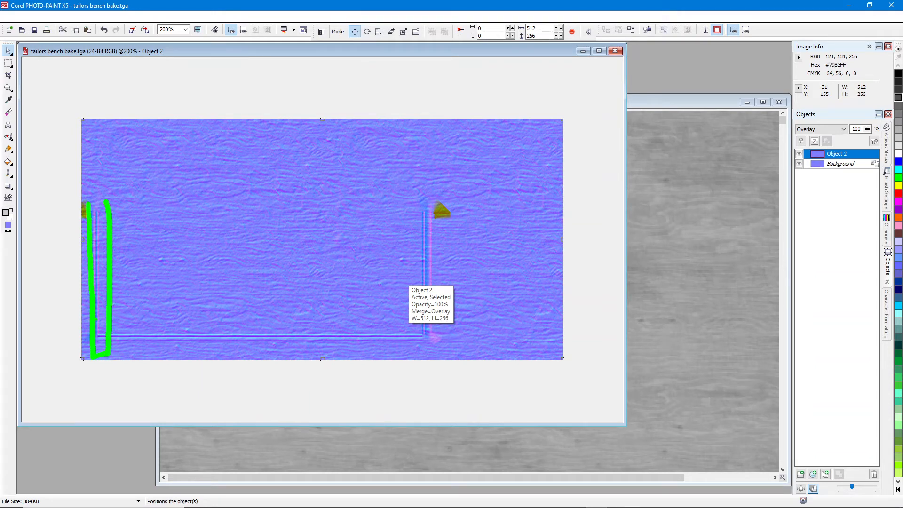
mouse_move(116, 335)
left_mouse_down()
mouse_move(439, 334)
mouse_move(110, 347)
left_mouse_up()
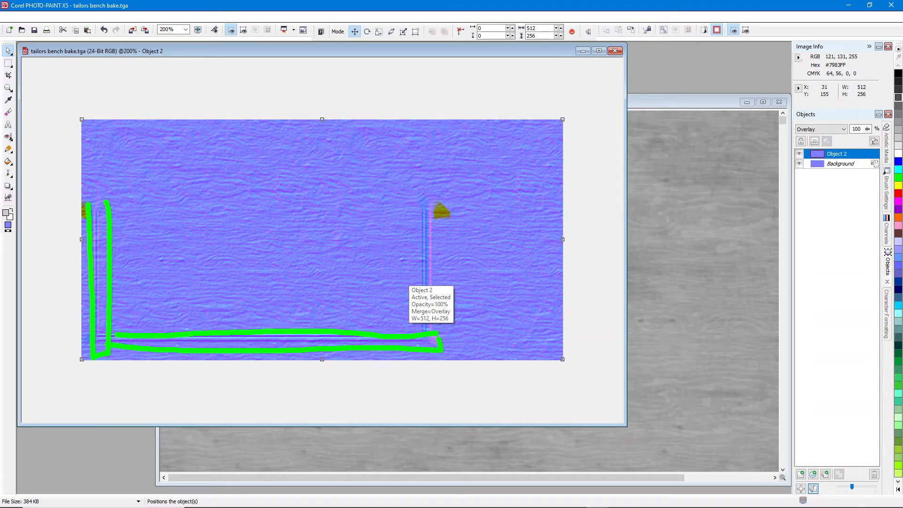
mouse_move(412, 204)
left_mouse_down()
mouse_move(411, 329)
mouse_move(444, 347)
mouse_move(440, 188)
mouse_move(406, 190)
left_mouse_up()
key("Escape")
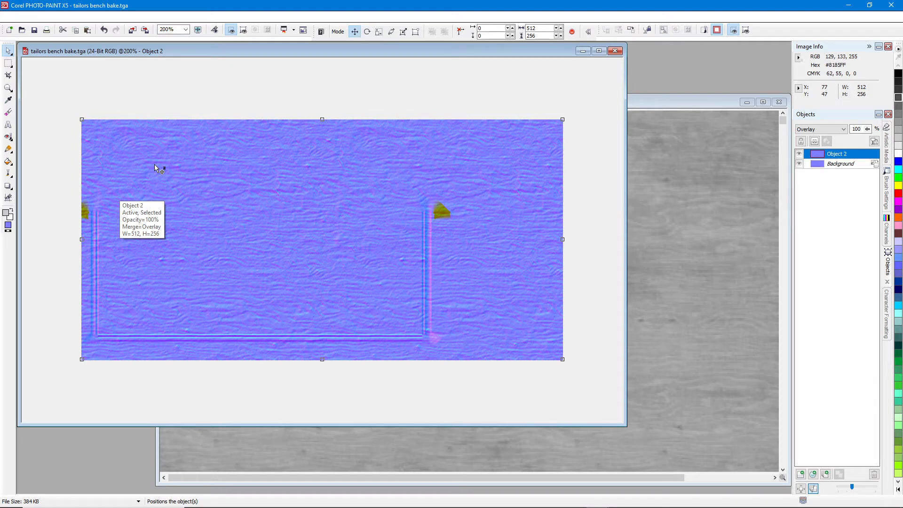
Step: Lower the opacity of the wood grain object, Object 2, to 18% over the baked bench normal map
right_click(411, 158)
left_click(817, 154)
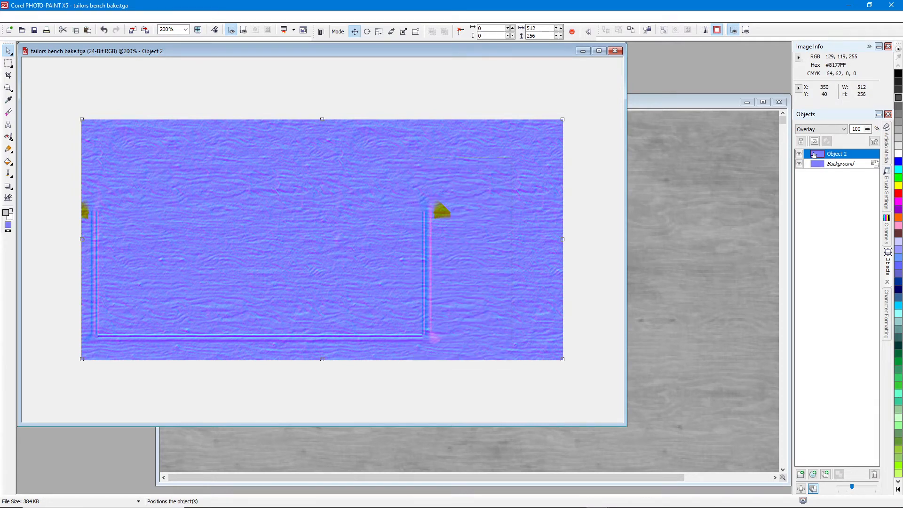
left_click_drag(867, 130, 833, 131)
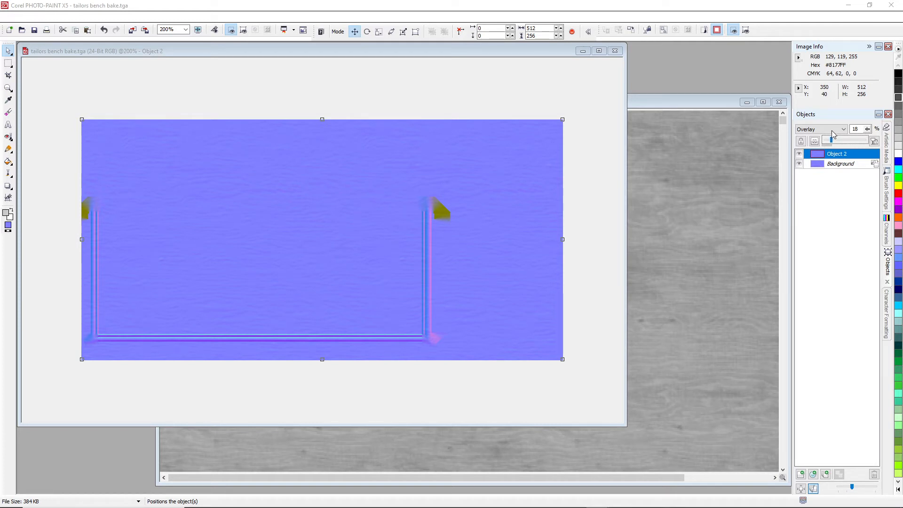
Step: Set Object 2's Overlay opacity to 17% and enlarge the tailors bench bake.tga window to inspect the blended wood grain
left_click_drag(831, 130, 831, 130)
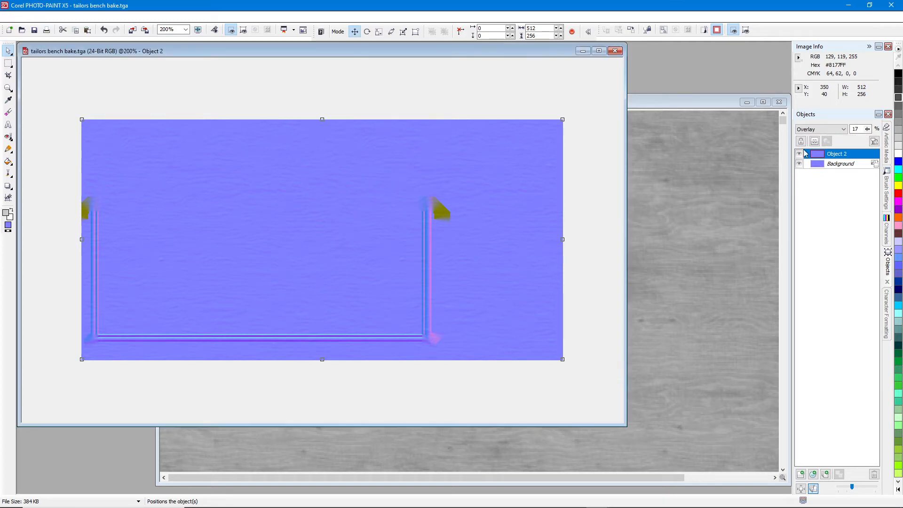
left_click_drag(621, 424, 688, 466)
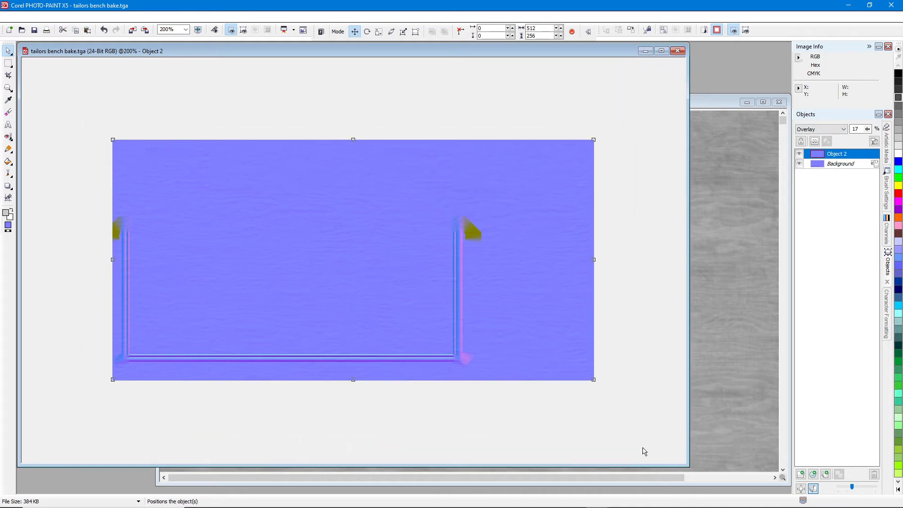
scroll(383, 373, "up", 1)
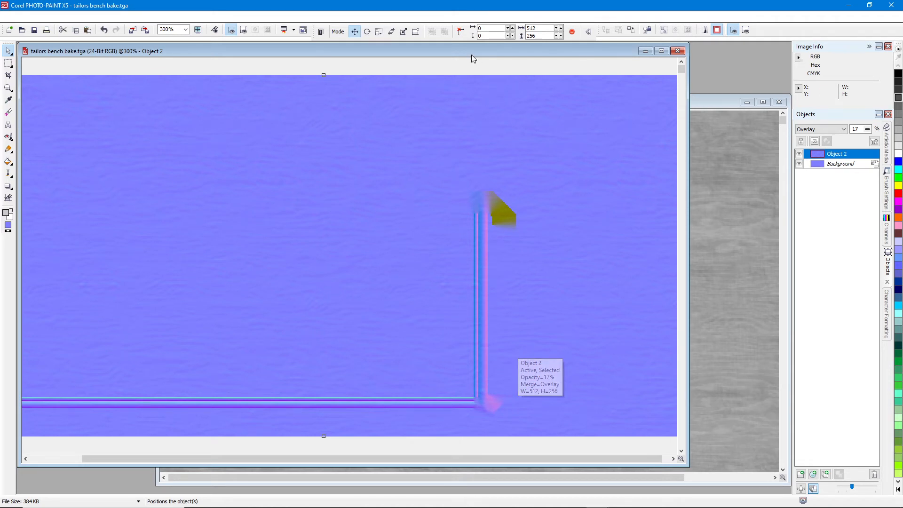
mouse_move(471, 54)
left_mouse_down()
mouse_move(498, 55)
mouse_move(477, 57)
left_mouse_up()
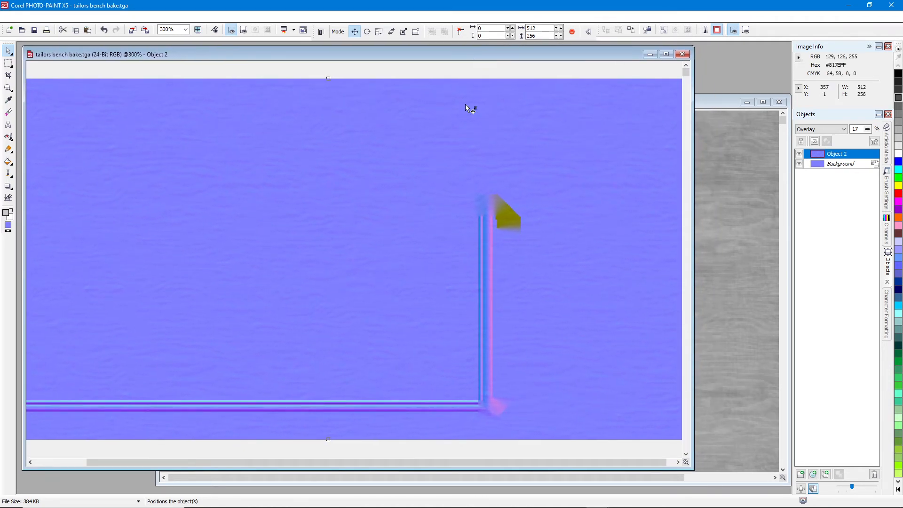
scroll(402, 315, "down", 1)
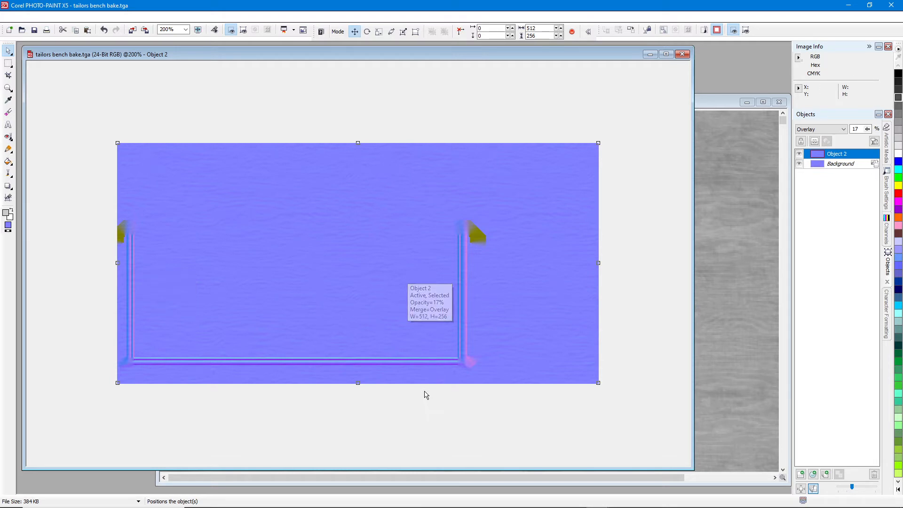
Step: Switch to Blender and compare the baked bench normal map with the tabletop mesh in the 3D view
mouse_move(551, 506)
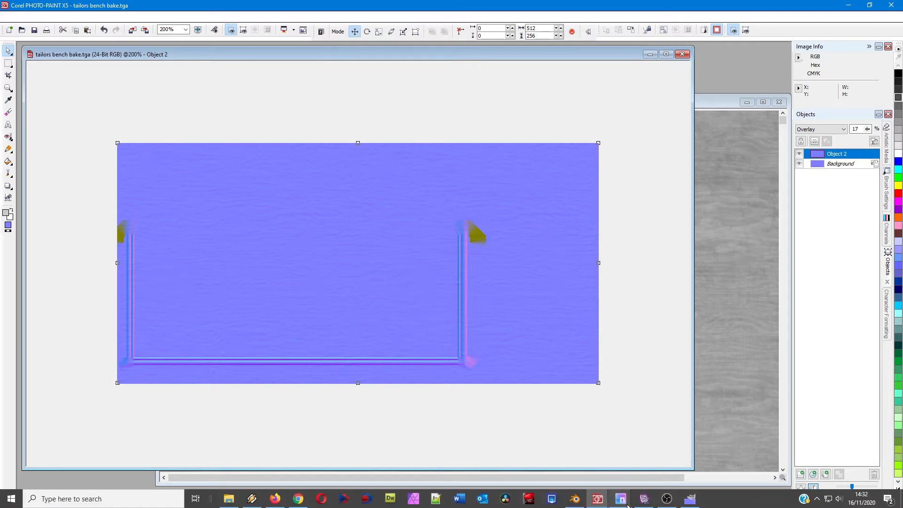
left_click(575, 498)
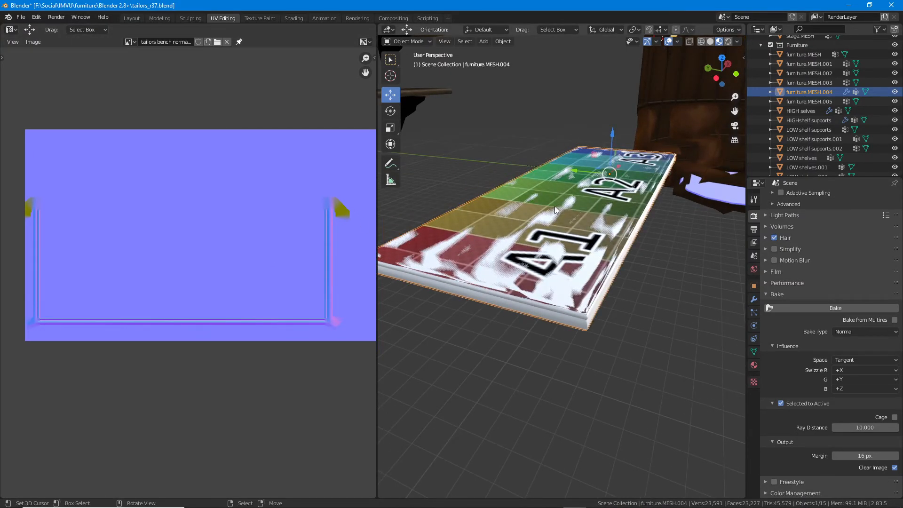
scroll(307, 275, "down", 2)
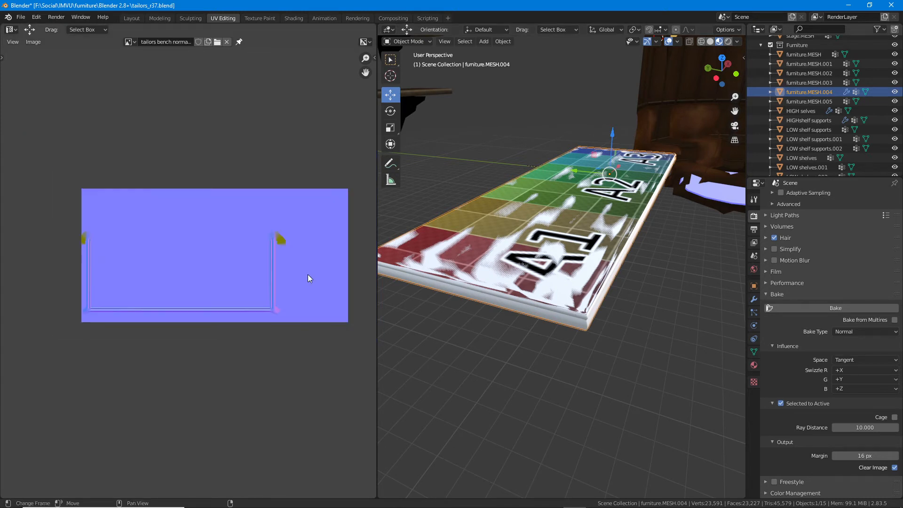
scroll(275, 281, "up", 2)
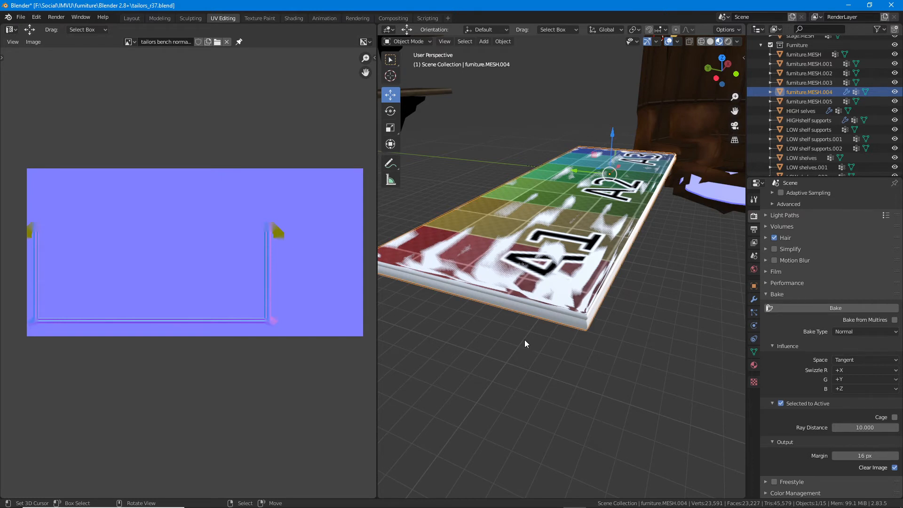
mouse_move(622, 506)
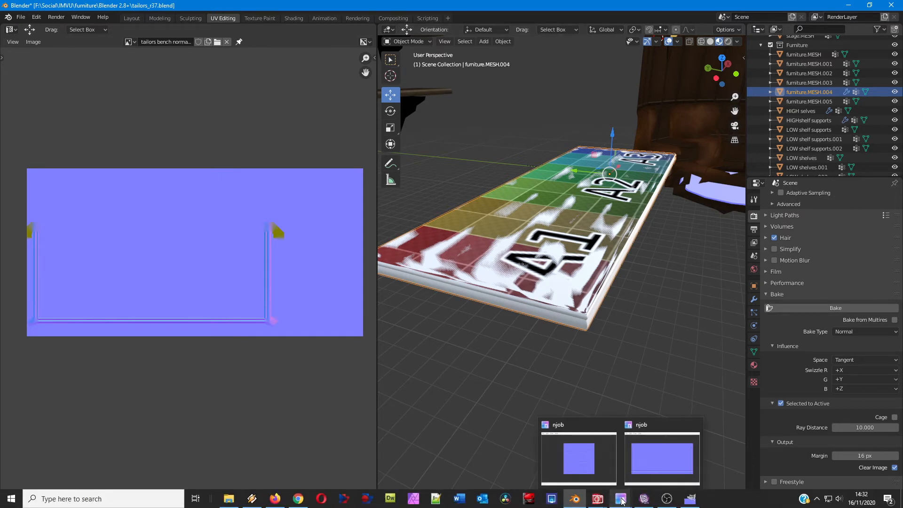
mouse_move(668, 501)
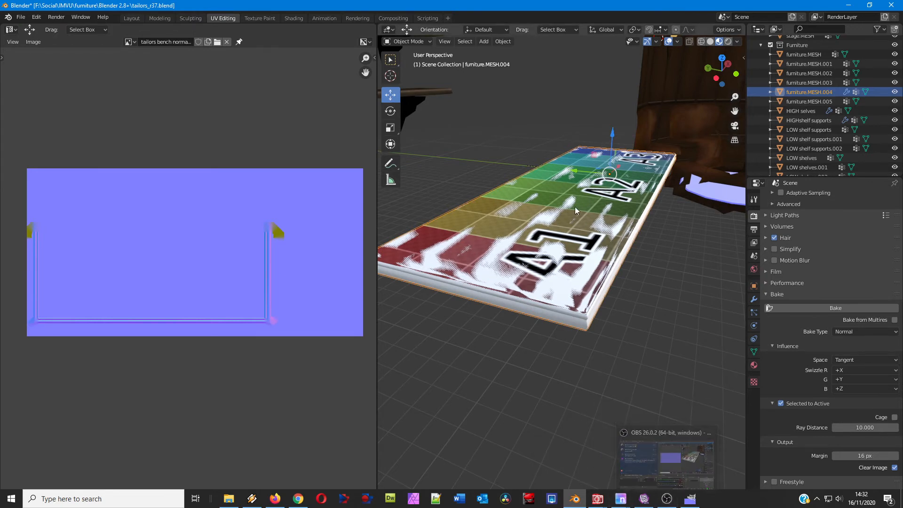
middle_click_drag(562, 330, 580, 429)
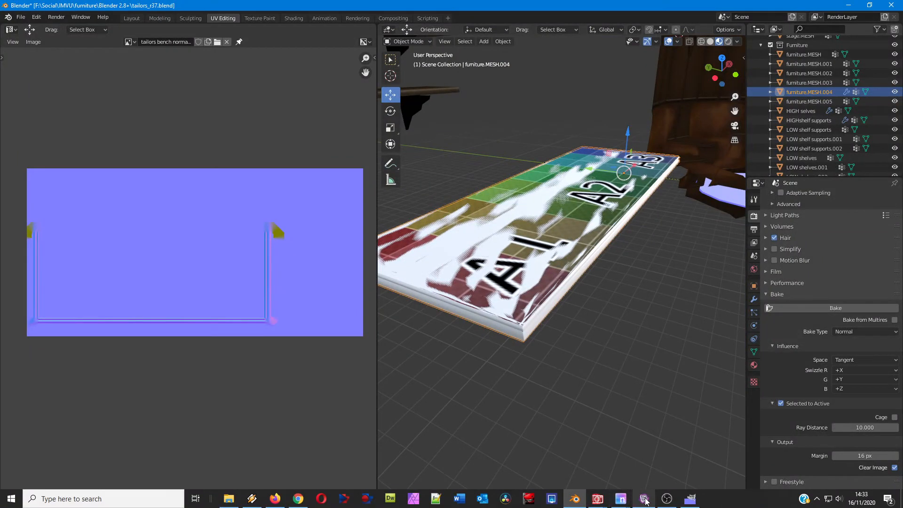
Step: Switch to IMVU Studio and examine the tabletop's edges and corner, the shelving unit and the rest of the room
left_click(644, 498)
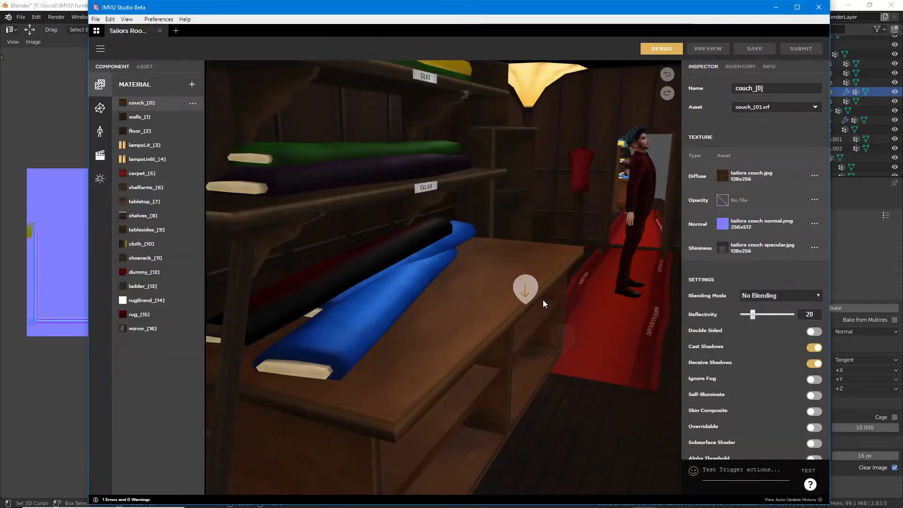
left_click_drag(543, 300, 473, 301)
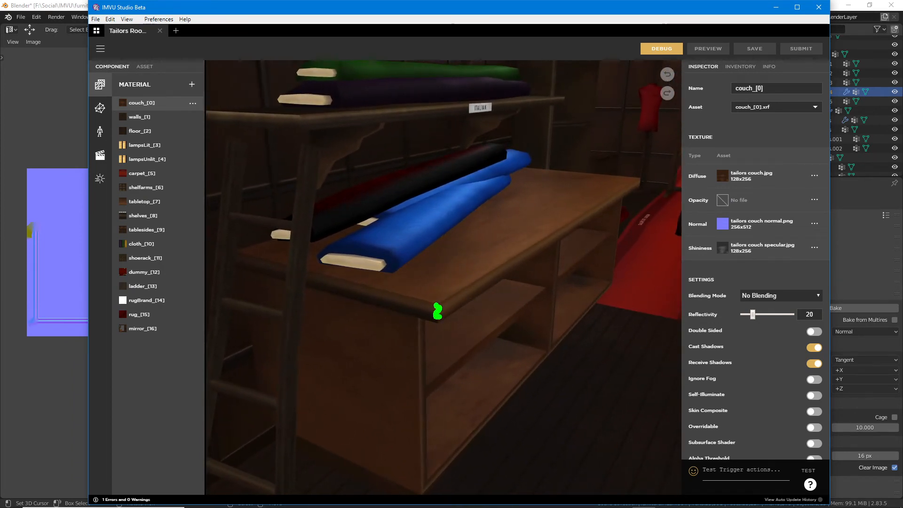
mouse_move(643, 176)
left_mouse_down()
mouse_move(463, 299)
mouse_move(311, 273)
left_mouse_up()
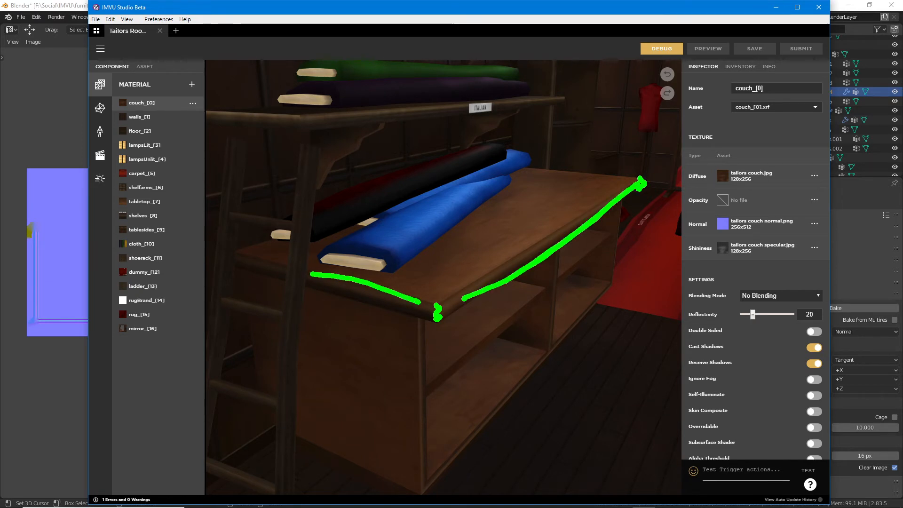
left_click_drag(385, 306, 326, 285)
mouse_move(423, 271)
left_mouse_down()
mouse_move(493, 233)
mouse_move(445, 276)
mouse_move(530, 214)
left_mouse_up()
key("Escape")
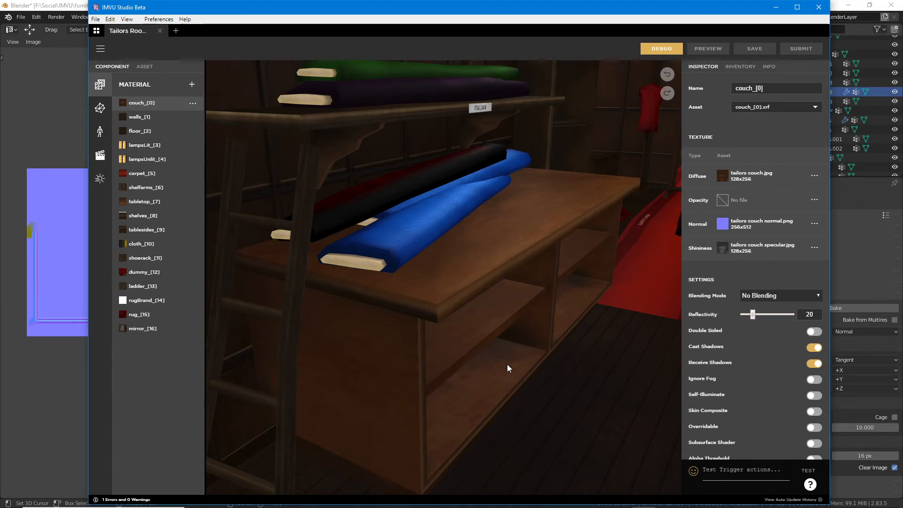
mouse_move(492, 368)
left_mouse_down()
mouse_move(442, 350)
mouse_move(467, 360)
mouse_move(460, 373)
mouse_move(493, 365)
mouse_move(492, 314)
mouse_move(534, 312)
mouse_move(502, 321)
left_mouse_up()
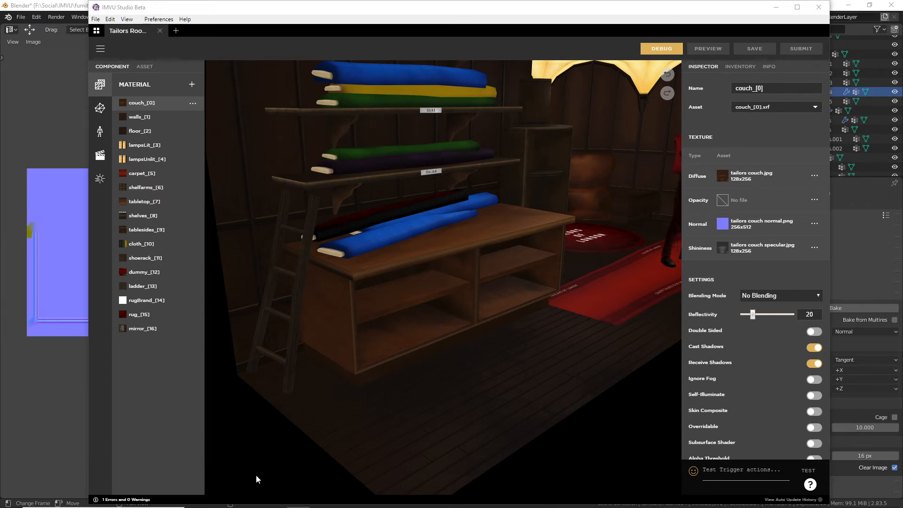
left_click(438, 339)
mouse_move(438, 338)
left_mouse_down()
mouse_move(450, 346)
mouse_move(442, 340)
left_mouse_up()
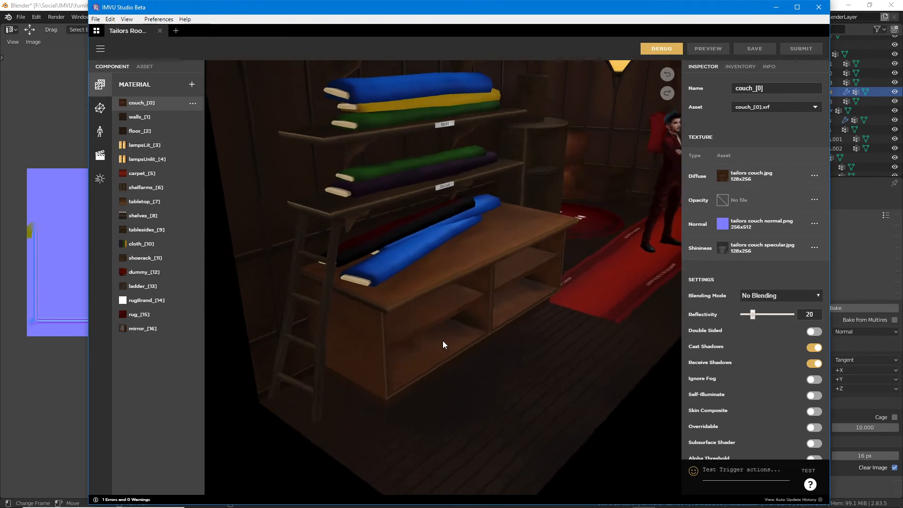
left_click_drag(516, 309, 323, 309)
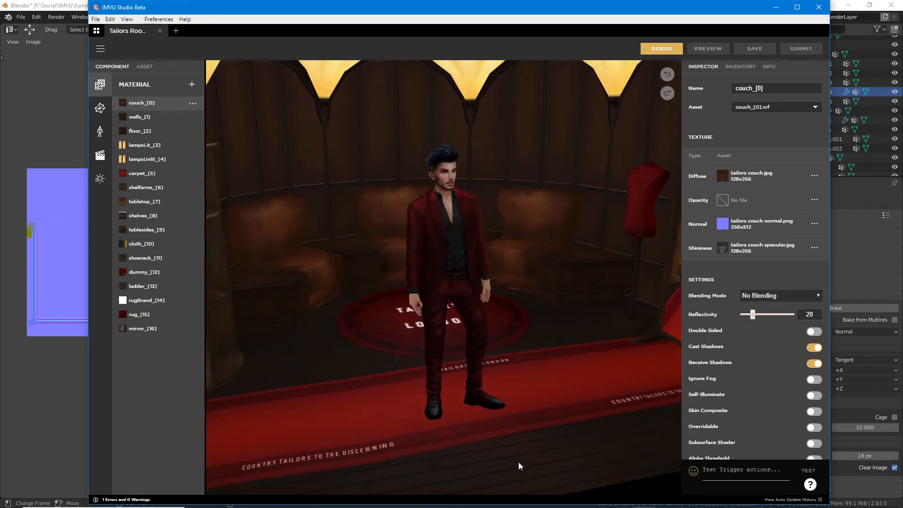
Step: Return to Corel PHOTO-PAINT, close tailors bench.cpt, and close tailors bench bake.tga without saving its changes
mouse_move(530, 506)
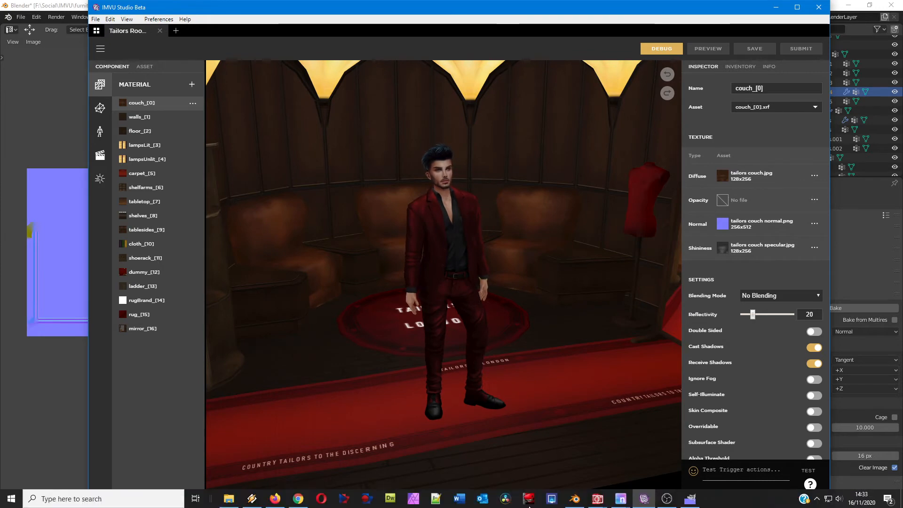
left_click(597, 499)
left_click(585, 465)
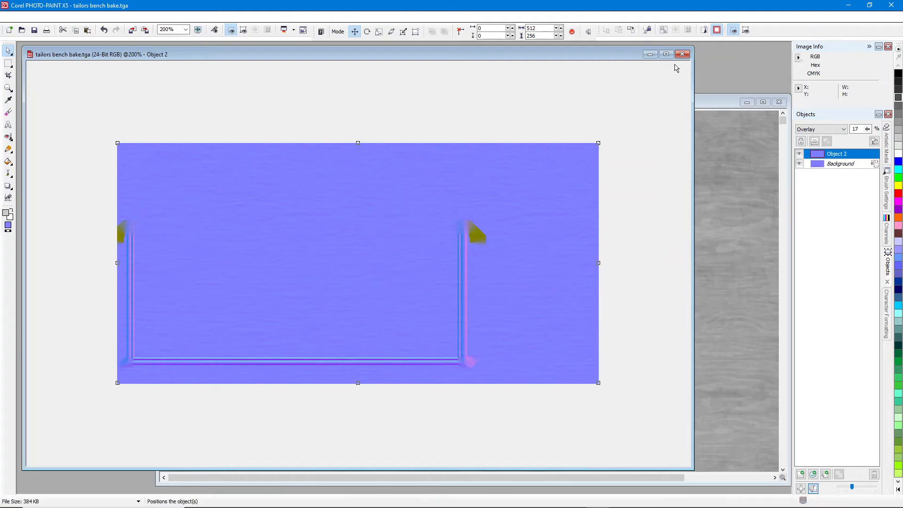
left_click(709, 99)
left_click_drag(707, 99, 682, 100)
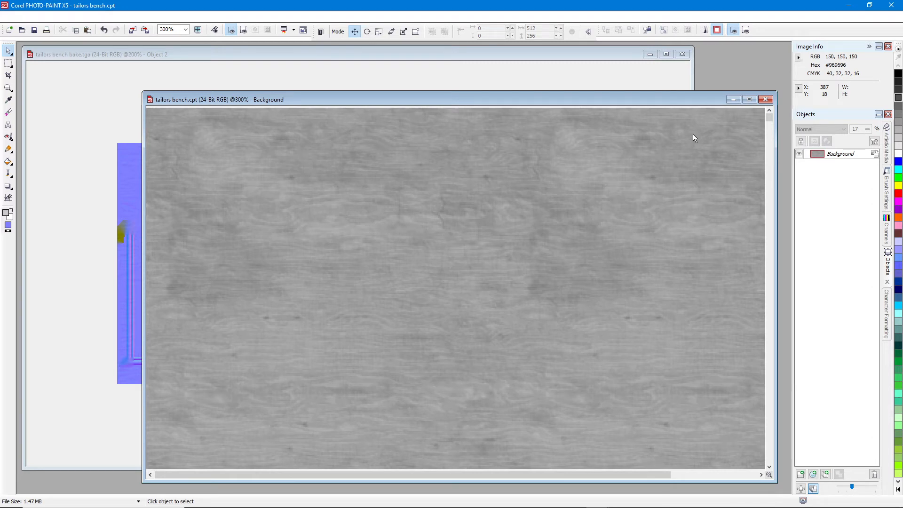
left_click(765, 100)
left_click(430, 276)
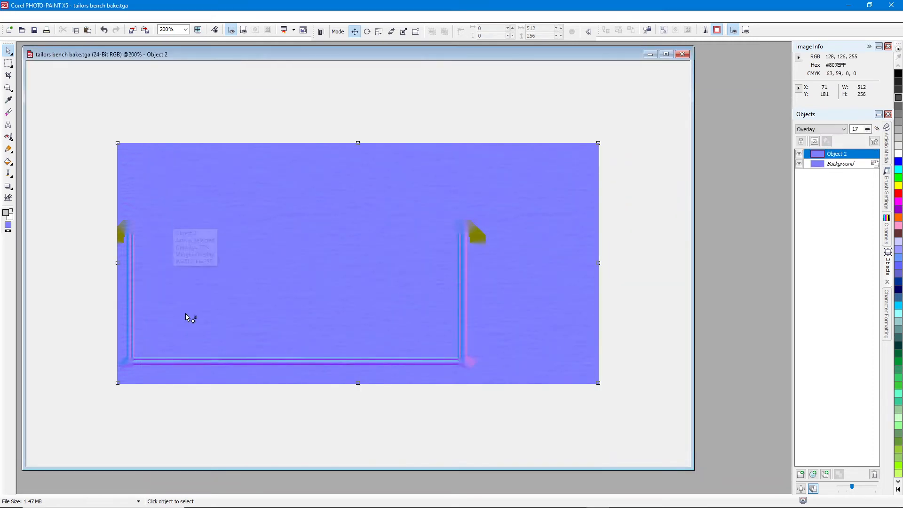
left_click(684, 56)
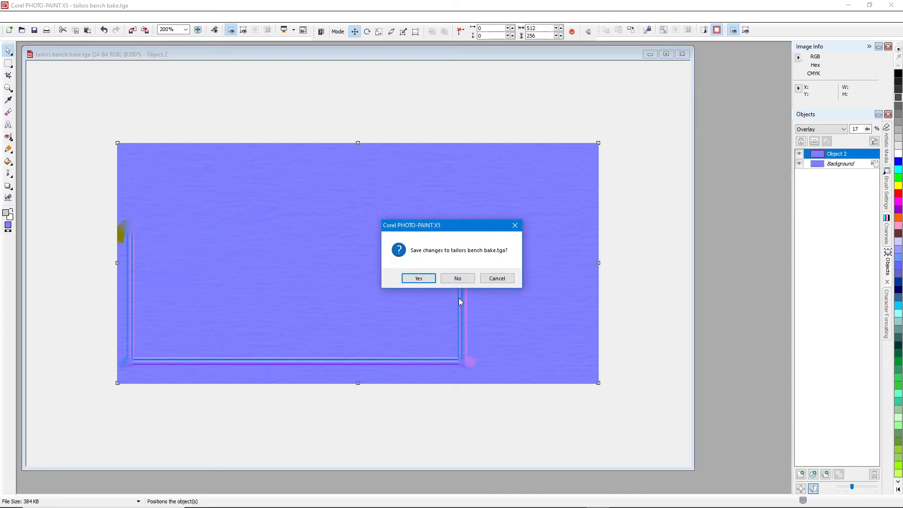
left_click(457, 280)
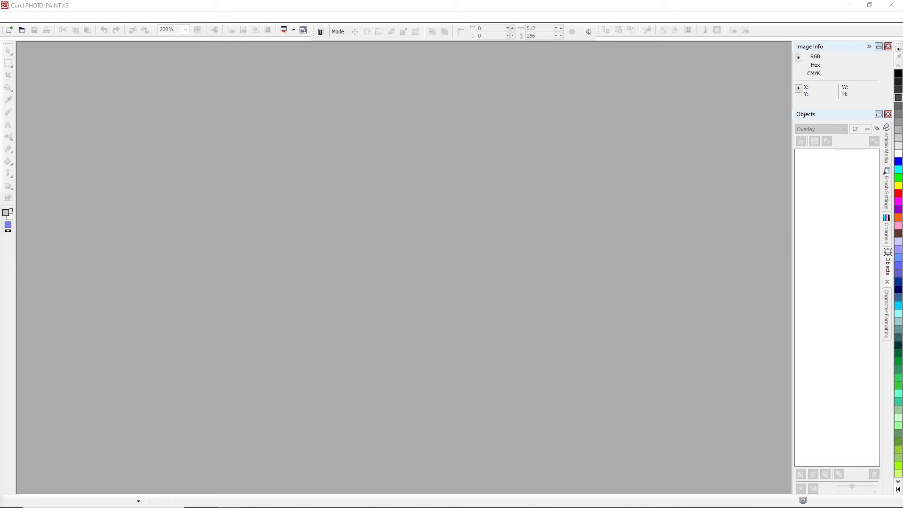
Step: Open tailors couch.jpg, tailors couch normal.png, tailors couch specular.jpg and tailors - couch.tga in separate windows
left_click_drag(1, 372, 147, 320)
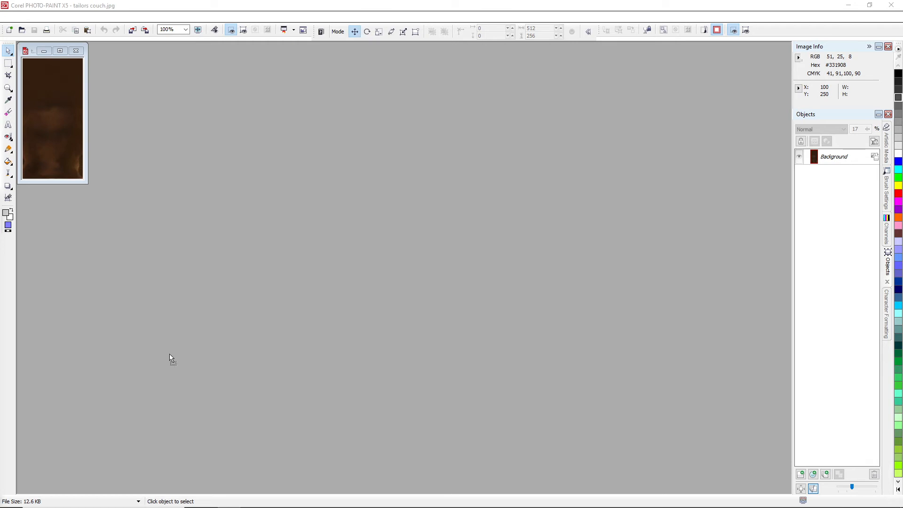
left_click_drag(88, 63, 152, 53)
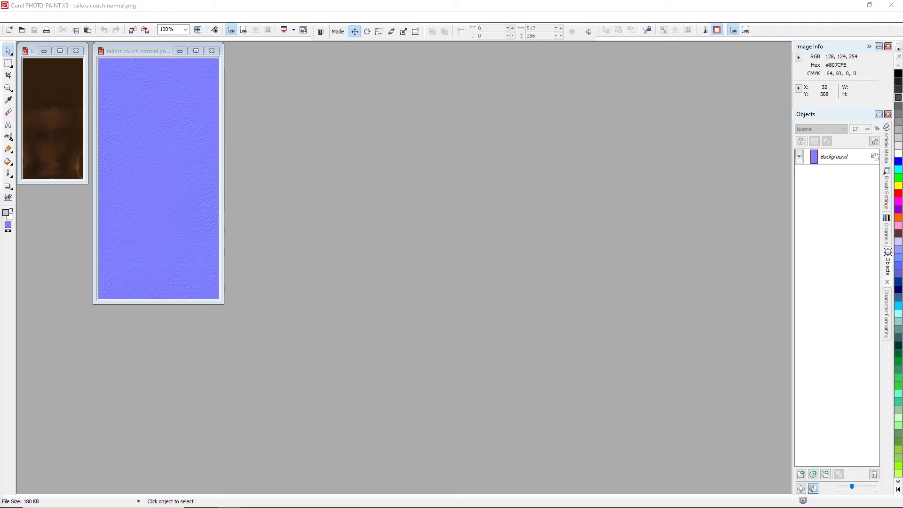
left_click_drag(55, 72, 243, 54)
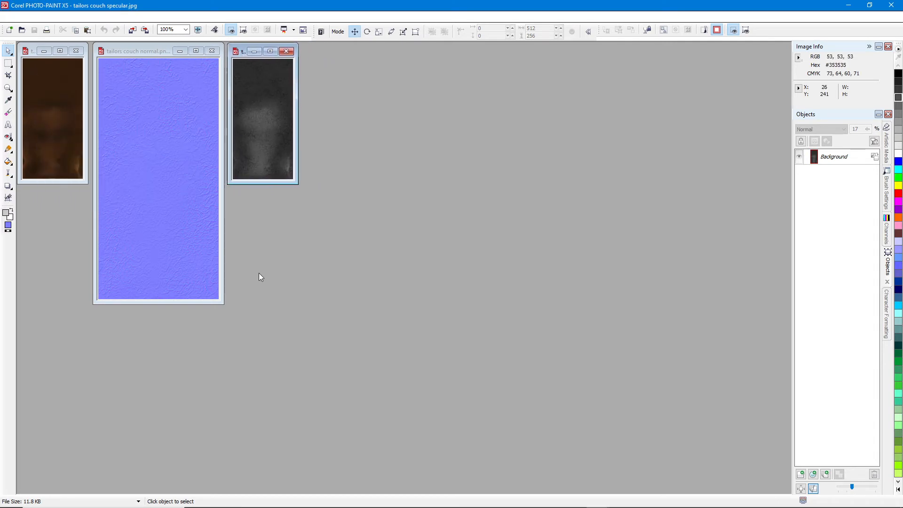
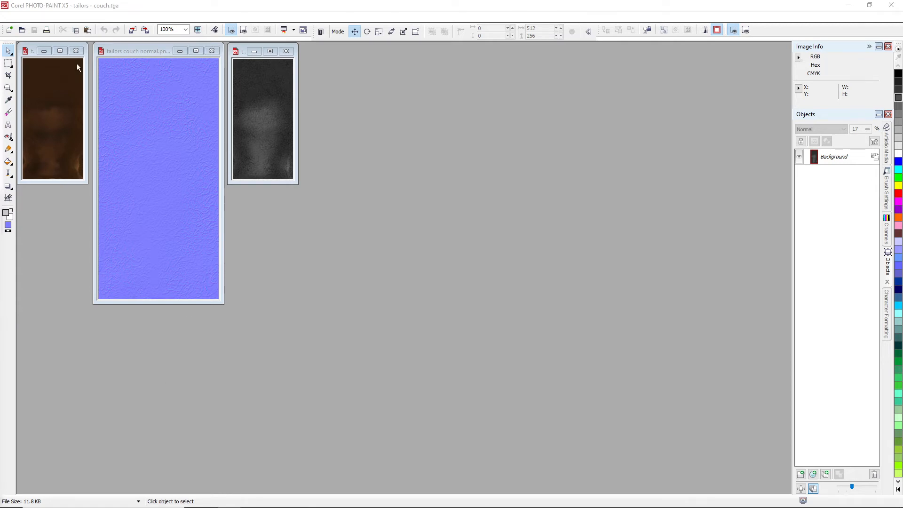
left_click_drag(82, 85, 413, 55)
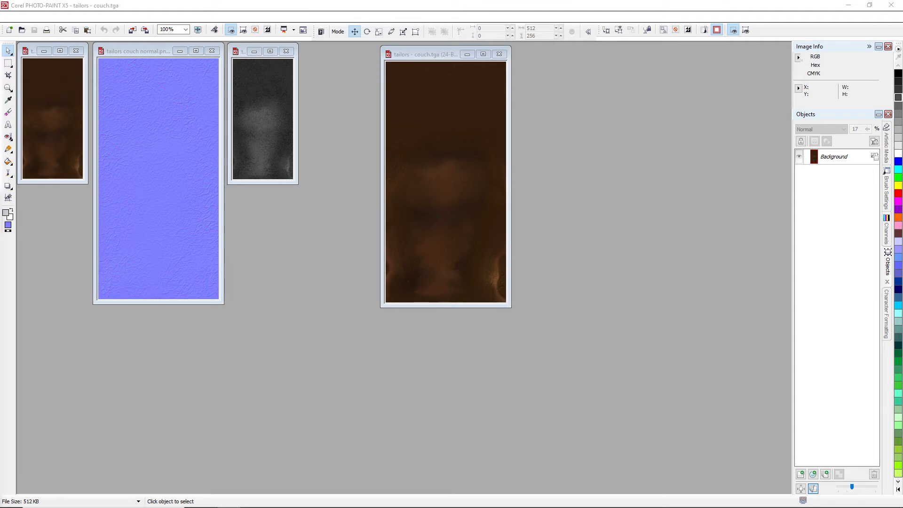
Step: Enlarge the couch specular image to 200% and arrange the normal and specular windows on either side of tailors - couch.tga
left_click_drag(298, 182, 356, 325)
scroll(302, 272, "up", 1)
left_click_drag(284, 53, 573, 46)
left_click_drag(147, 53, 299, 56)
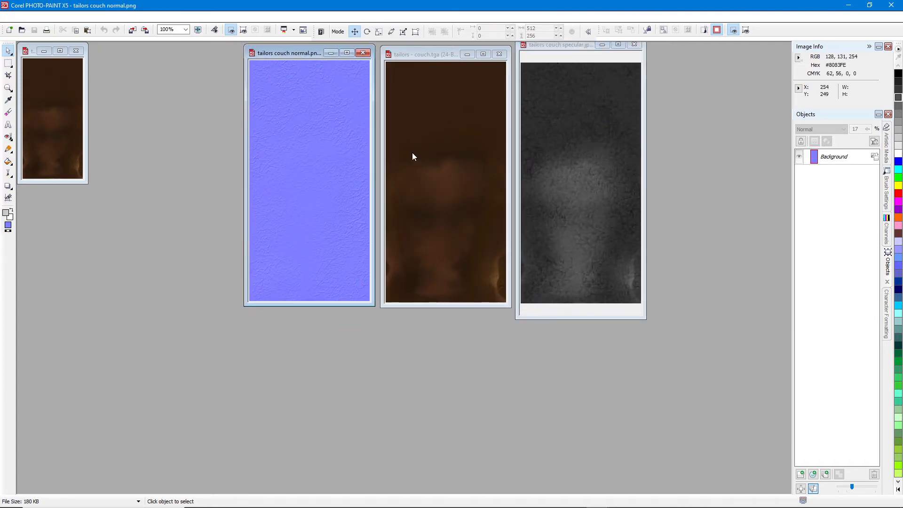
mouse_move(568, 43)
left_mouse_down()
mouse_move(569, 62)
mouse_move(569, 54)
left_mouse_up()
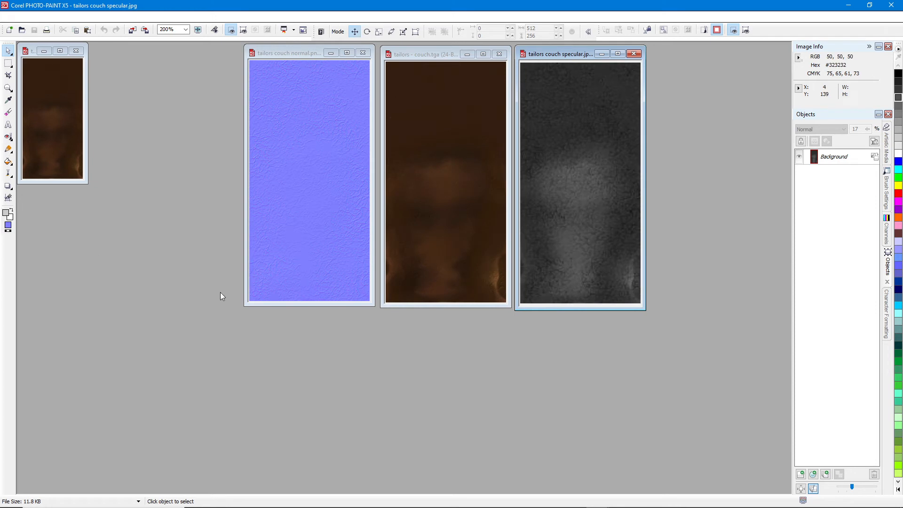
left_click(288, 66)
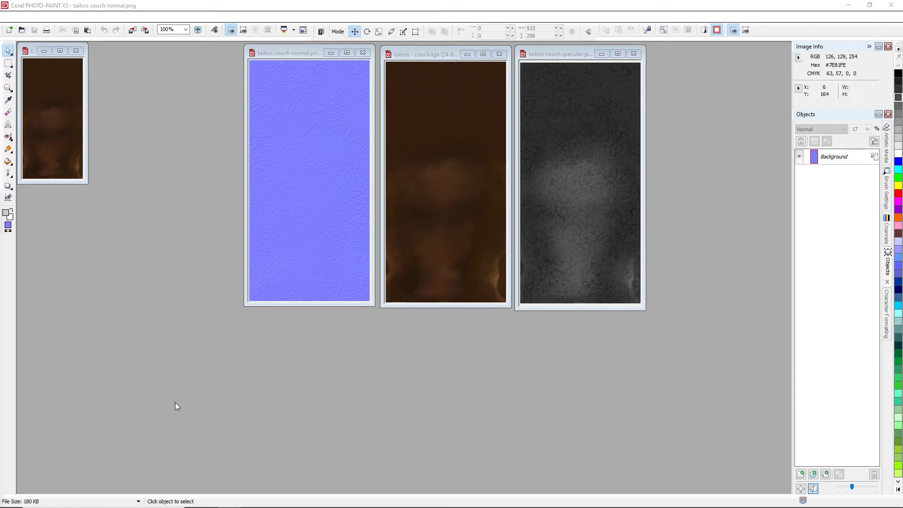
Step: Open tailors shelf arms normal.jpg, enlarge its window and magnify it to 600% to examine the edge detail
left_click_drag(191, 228, 642, 492)
scroll(422, 349, "up", 5)
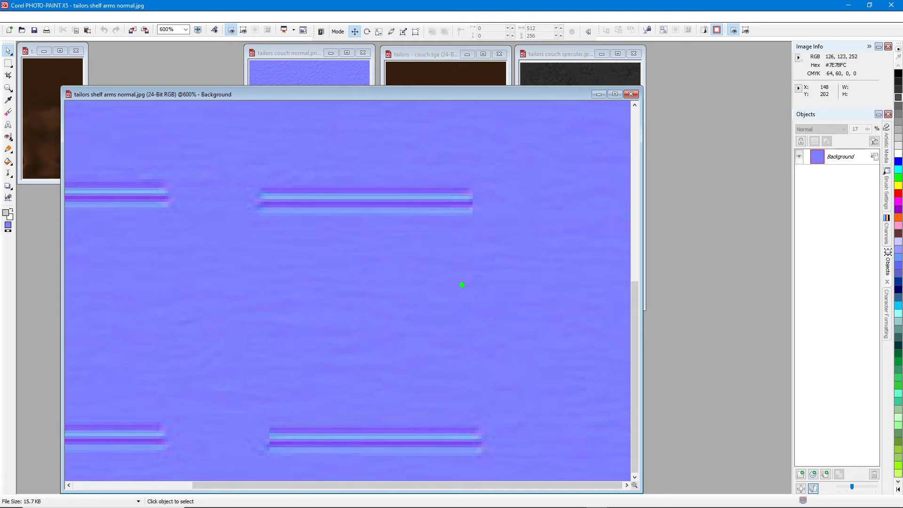
left_click_drag(472, 261, 473, 303)
mouse_move(447, 250)
left_mouse_down()
mouse_move(450, 289)
mouse_move(473, 303)
left_mouse_up()
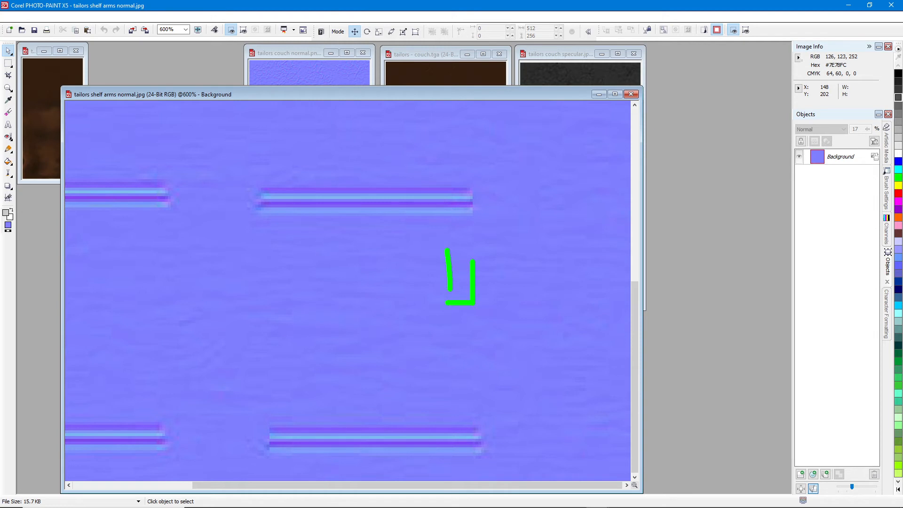
left_click_drag(445, 250, 483, 253)
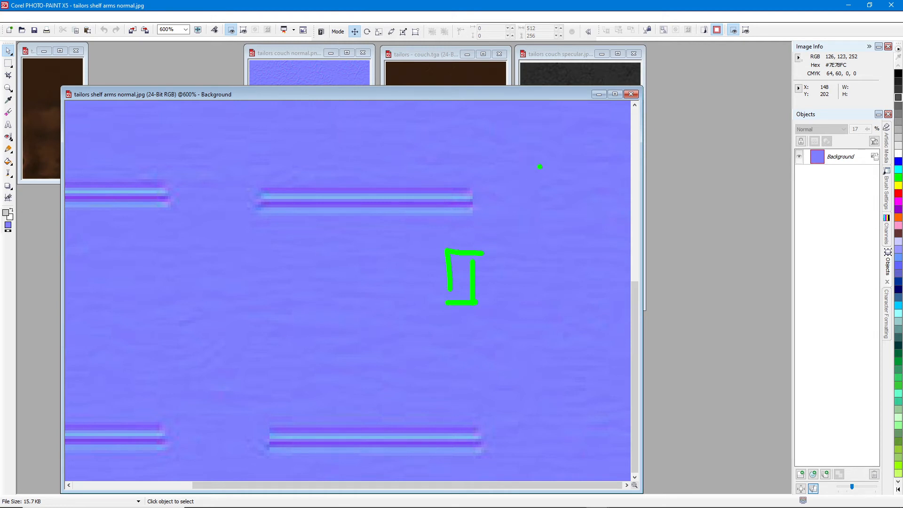
mouse_move(540, 166)
left_mouse_down()
mouse_move(544, 230)
mouse_move(546, 165)
mouse_move(520, 223)
left_mouse_up()
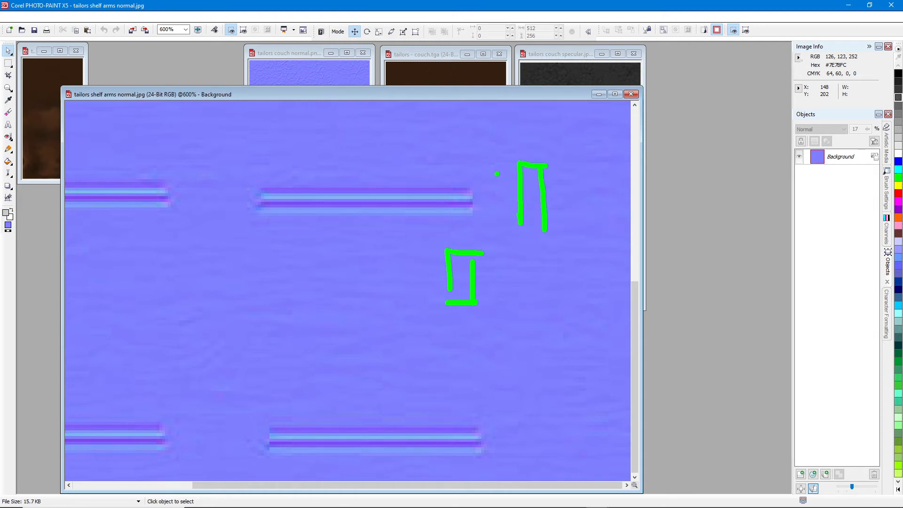
left_click_drag(496, 164, 496, 221)
left_click_drag(472, 166, 474, 233)
left_click_drag(248, 161, 249, 196)
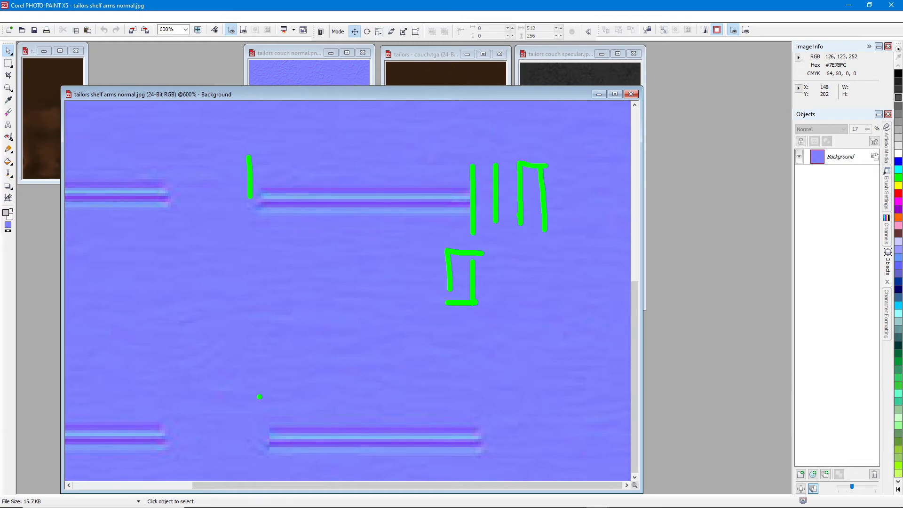
key("Escape")
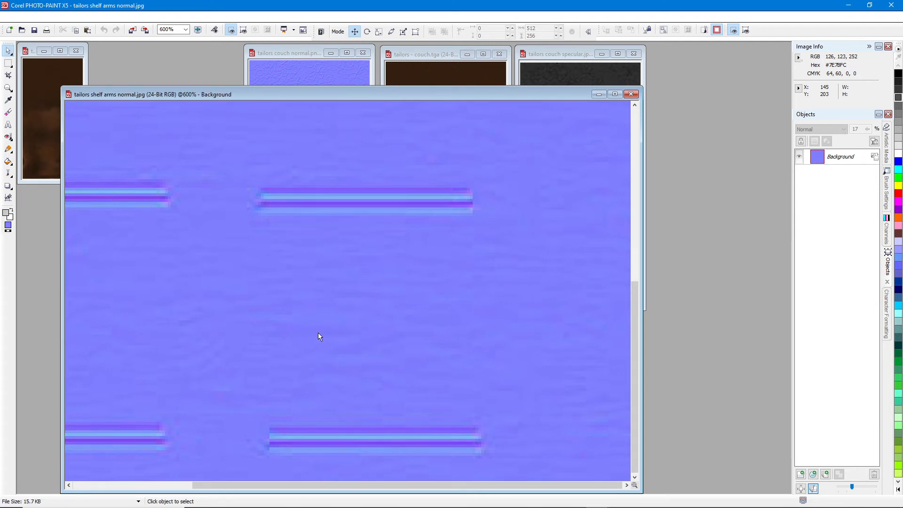
Step: Reduce the view of tailors shelf arms normal.jpg to 200% and shrink its window to uncover the couch texture windows
left_click_drag(126, 94, 124, 78)
scroll(85, 130, "down", 3)
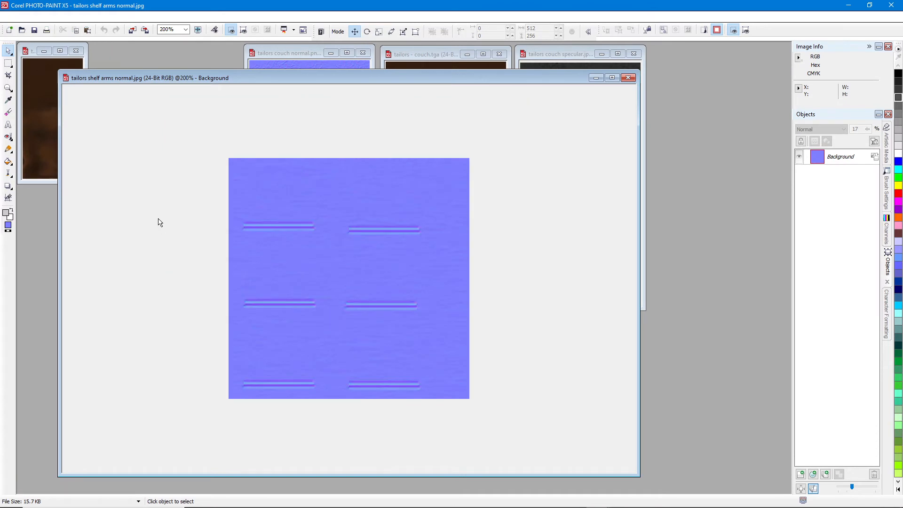
left_click_drag(57, 69, 83, 126)
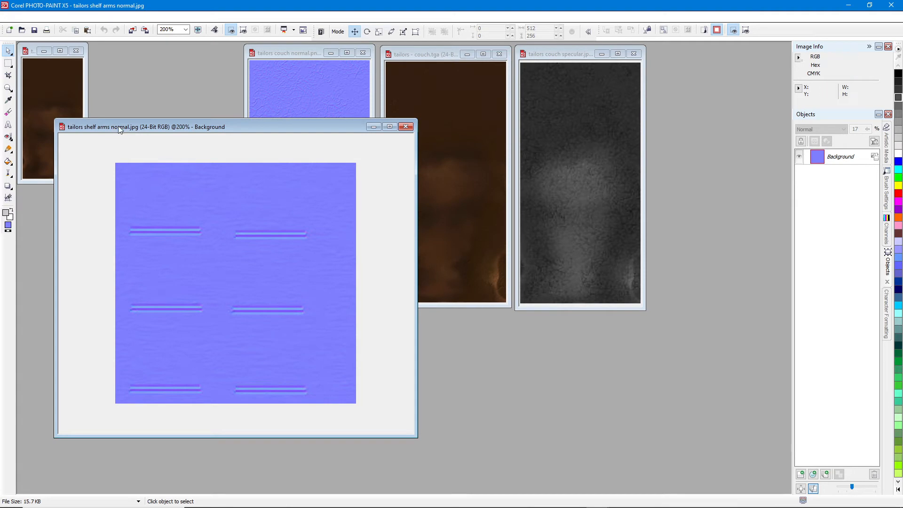
Step: Save the shelf arms normal map as tailors shelf arms normal.png in PNG format, replacing the existing file
left_click(13, 17)
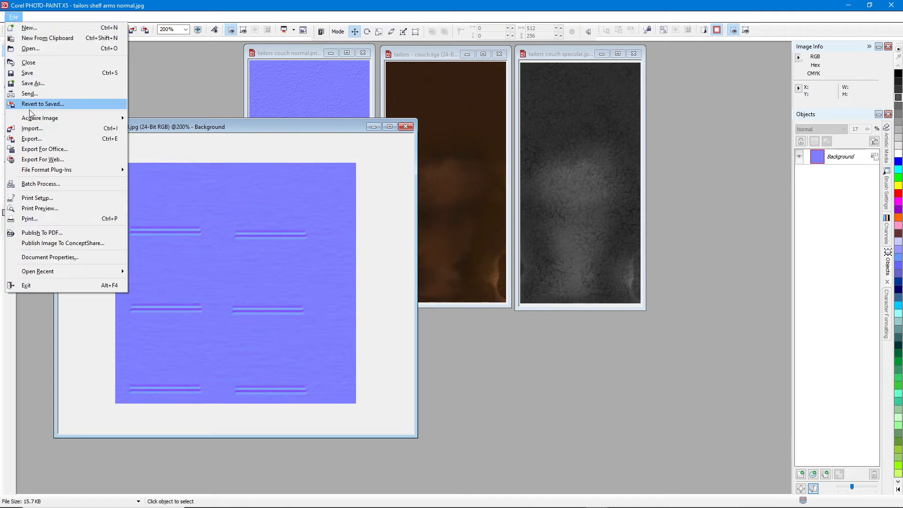
left_click(32, 82)
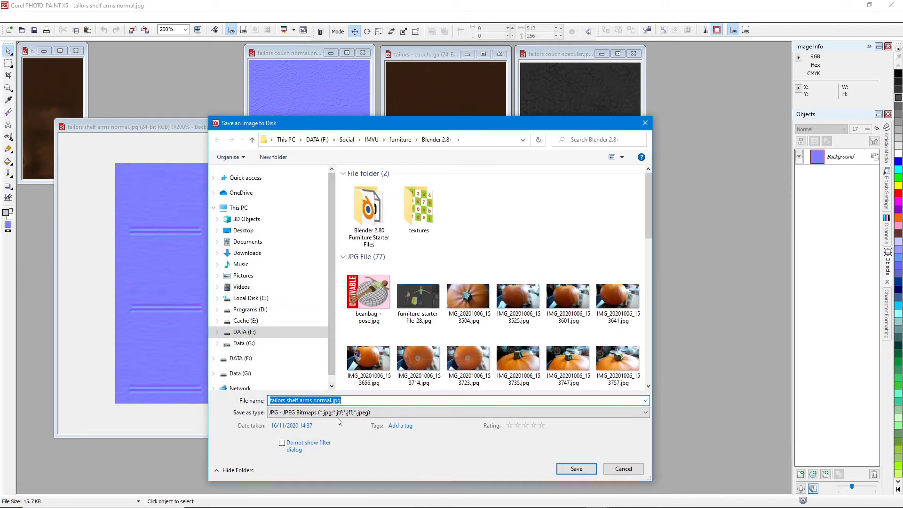
left_click(336, 417)
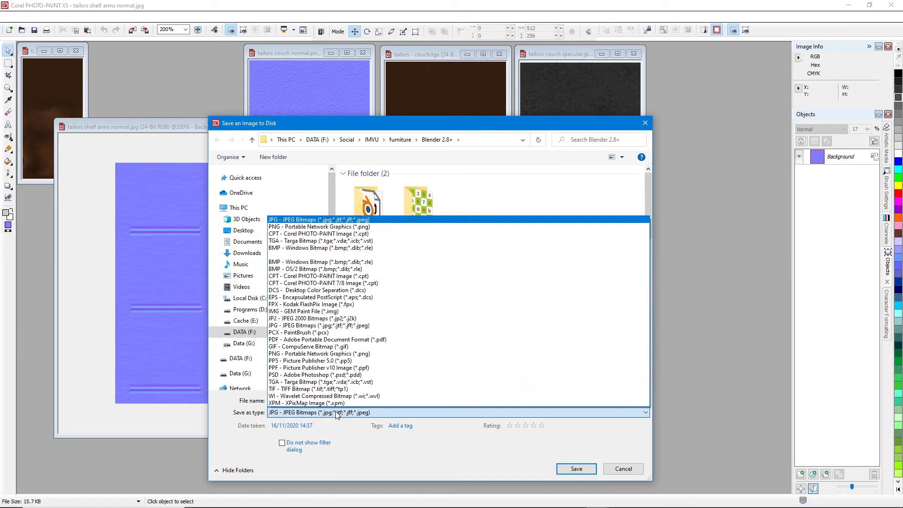
left_click(319, 254)
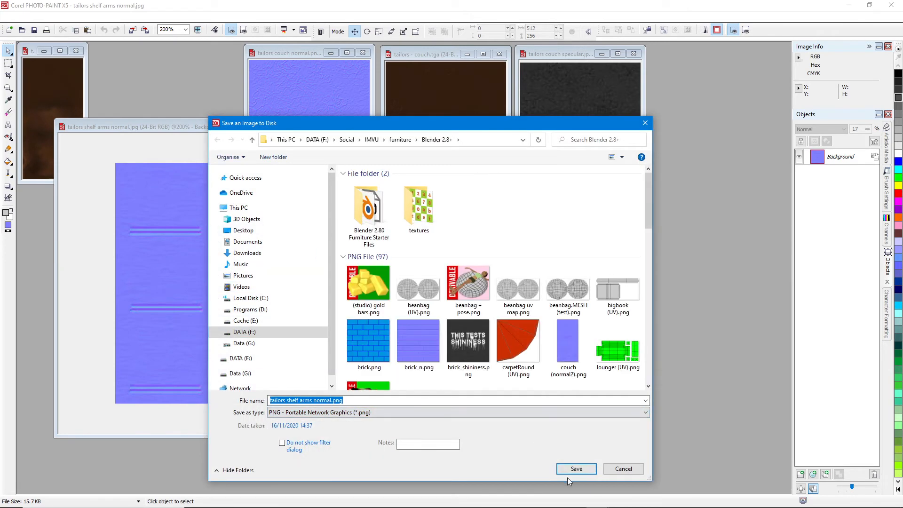
left_click(577, 468)
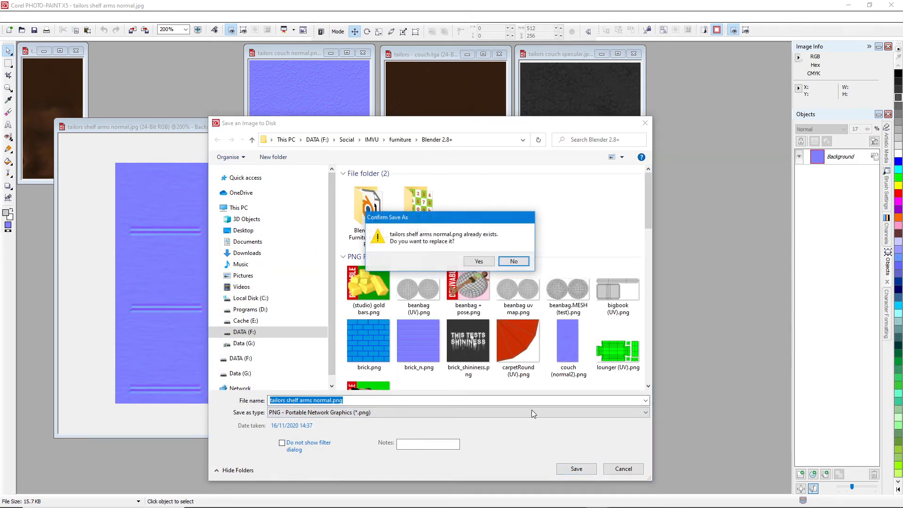
left_click(479, 261)
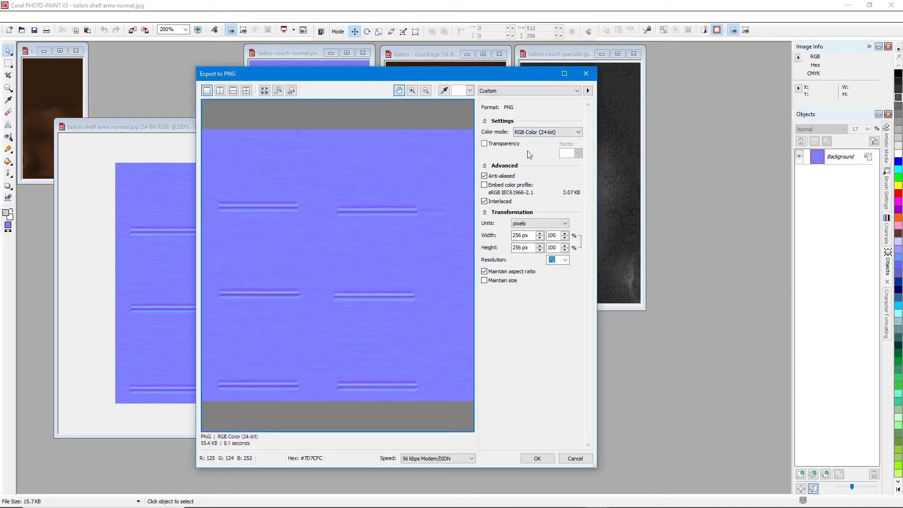
Step: Set the color mode of the PNG export to Paletted (8-bit)
mouse_move(510, 125)
left_mouse_down()
mouse_move(559, 152)
mouse_move(583, 121)
mouse_move(497, 122)
left_mouse_up()
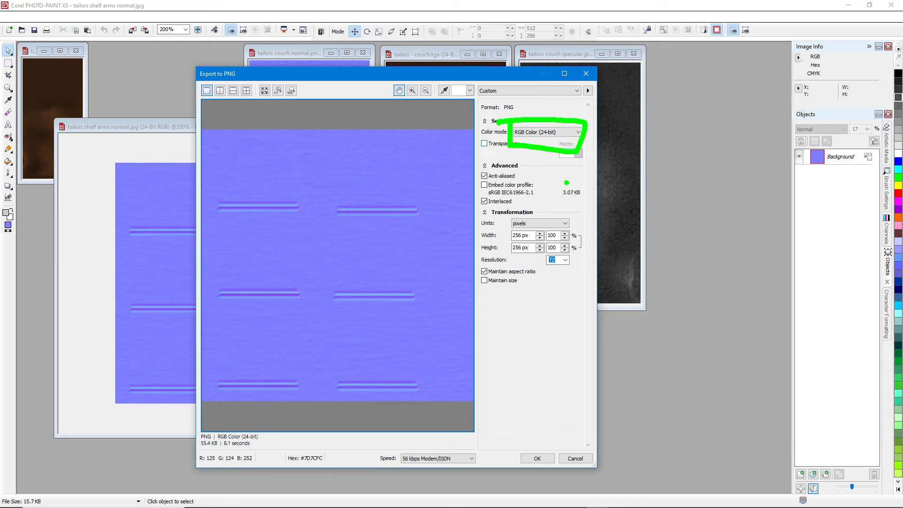
left_click(529, 133)
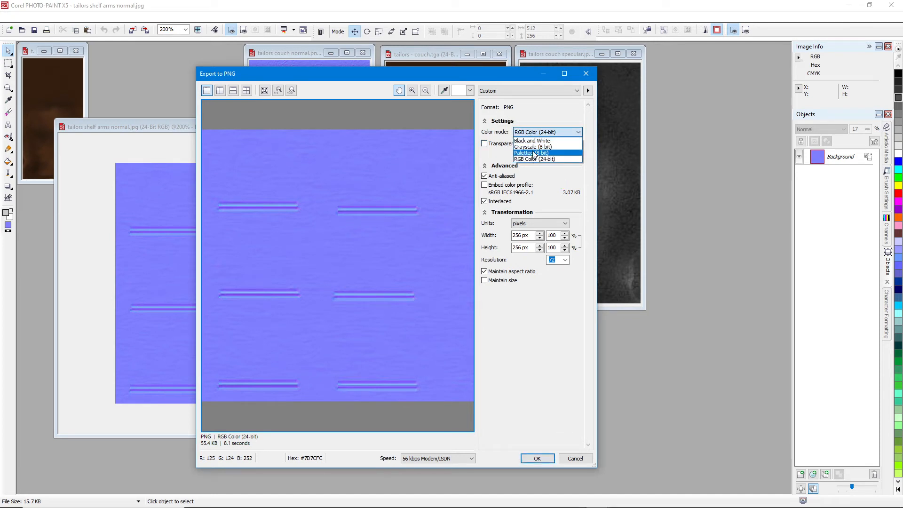
left_click(534, 156)
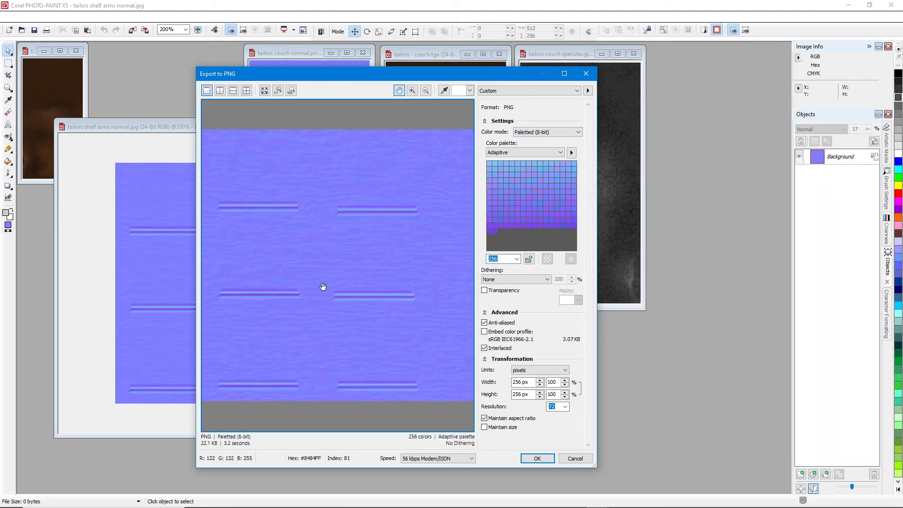
Step: Maximize the PNG export window and examine the magnified paletted preview around the grooves and grain for color banding
scroll(336, 304, "up", 1)
scroll(368, 298, "up", 2)
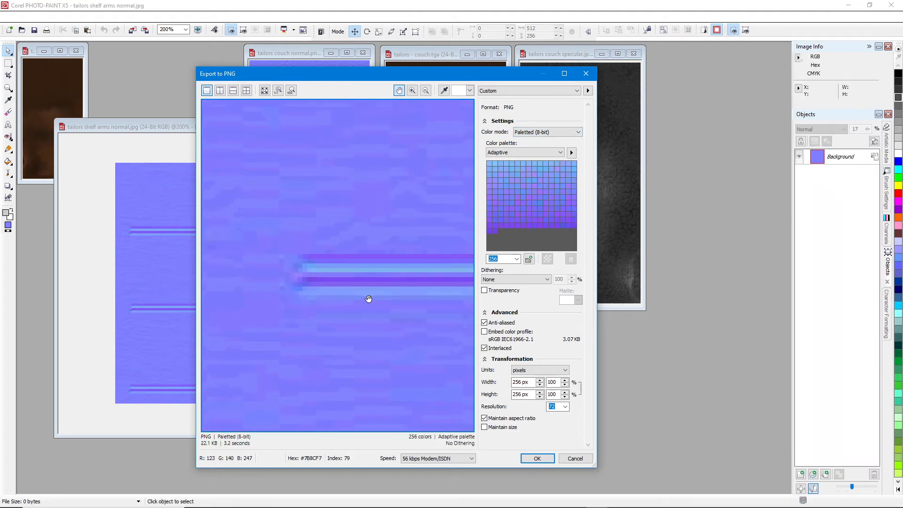
scroll(370, 292, "down", 1)
left_click_drag(375, 231, 274, 213)
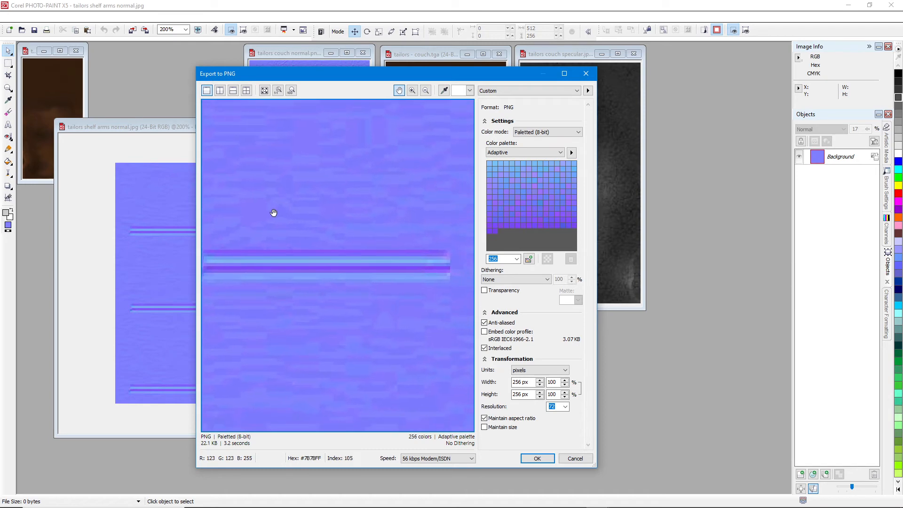
left_click_drag(390, 249, 319, 287)
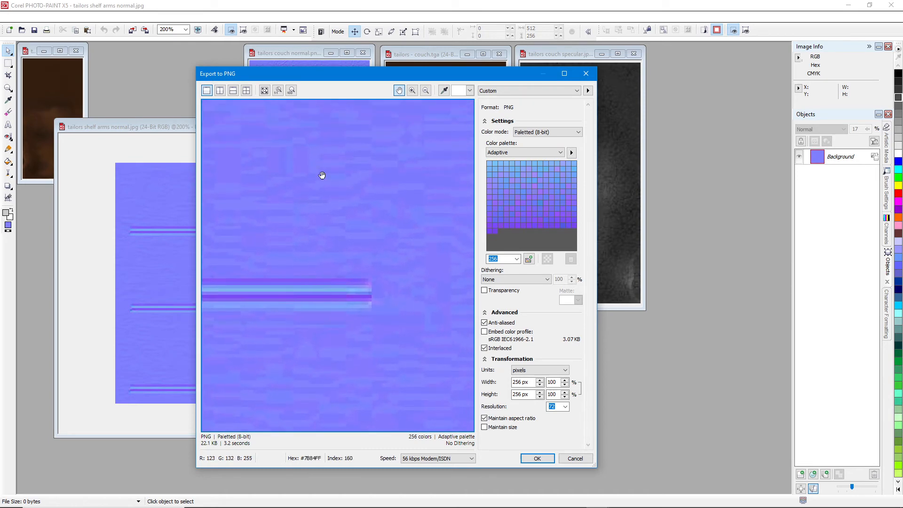
left_click(565, 75)
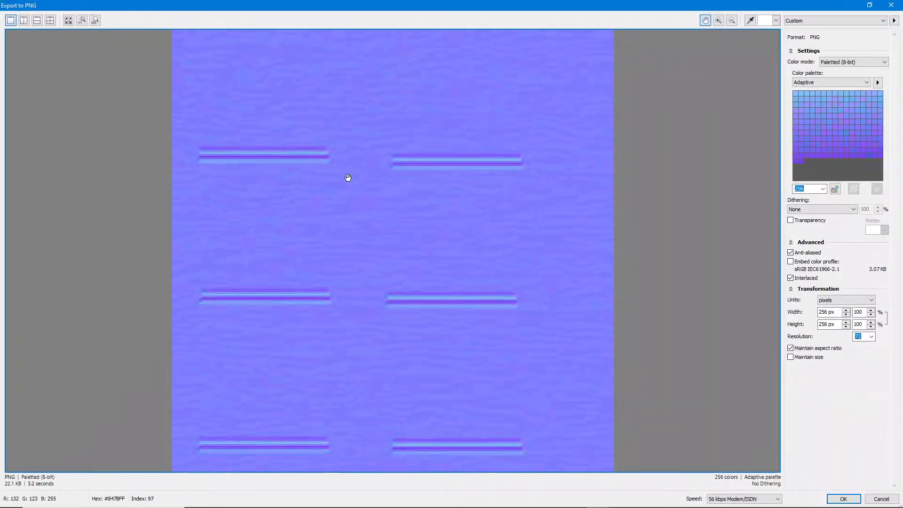
left_click_drag(346, 178, 304, 298)
scroll(306, 301, "up", 3)
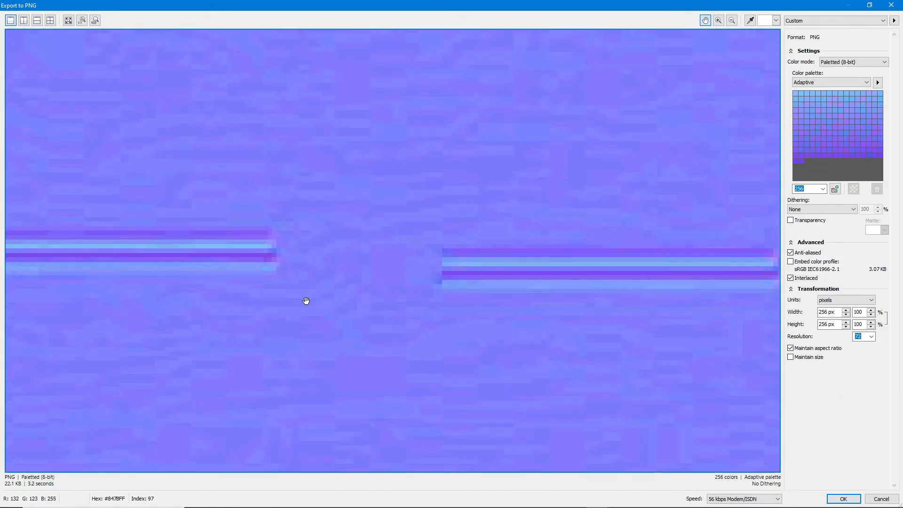
left_click_drag(418, 354, 385, 238)
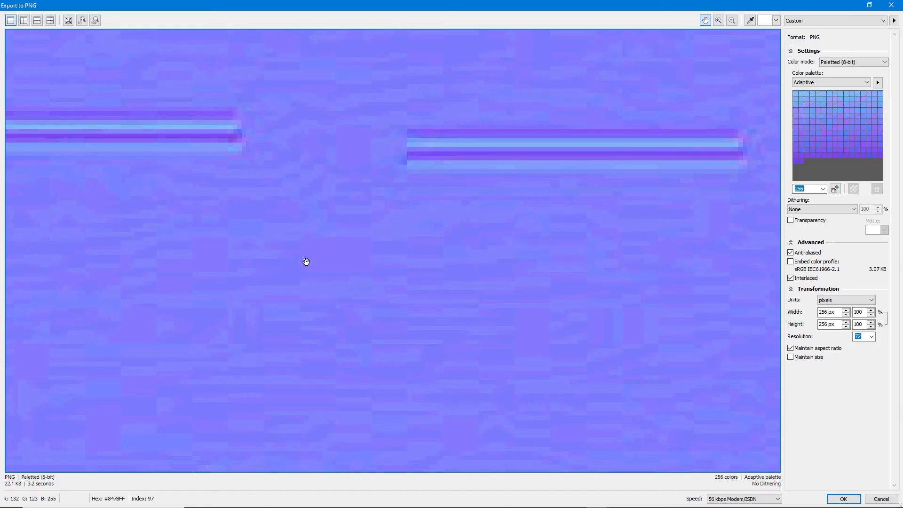
key("ctrl+2")
mouse_move(300, 238)
left_mouse_down()
mouse_move(299, 257)
mouse_move(349, 277)
mouse_move(376, 236)
mouse_move(300, 236)
left_mouse_up()
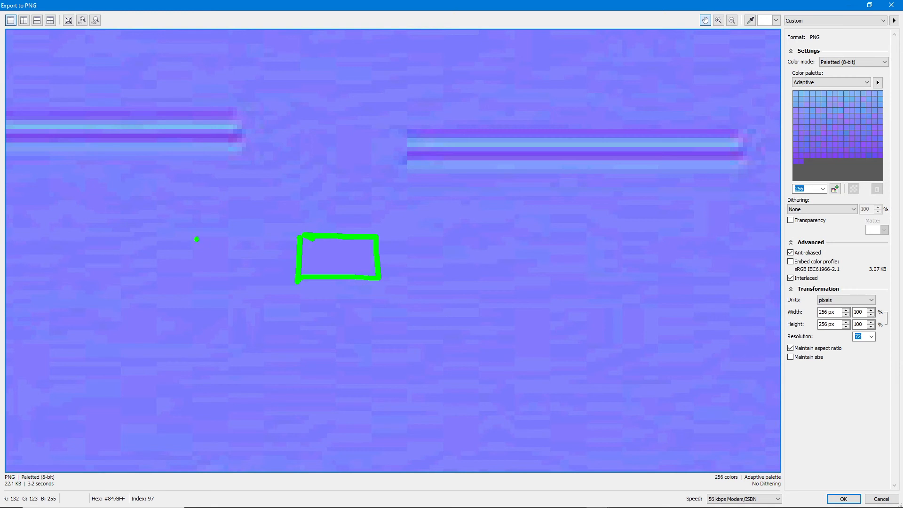
mouse_move(192, 234)
left_mouse_down()
mouse_move(192, 273)
mouse_move(230, 252)
mouse_move(197, 242)
left_mouse_up()
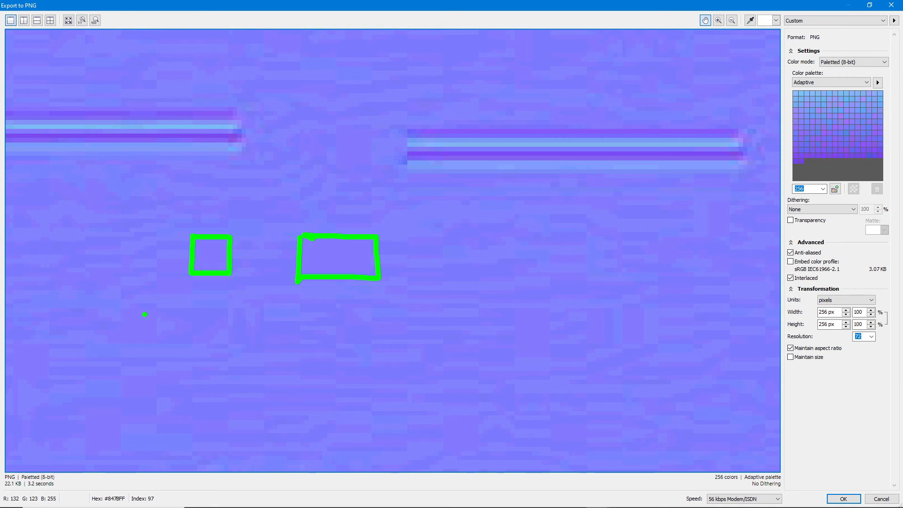
mouse_move(120, 309)
left_mouse_down()
mouse_move(158, 345)
mouse_move(163, 304)
mouse_move(120, 306)
left_mouse_up()
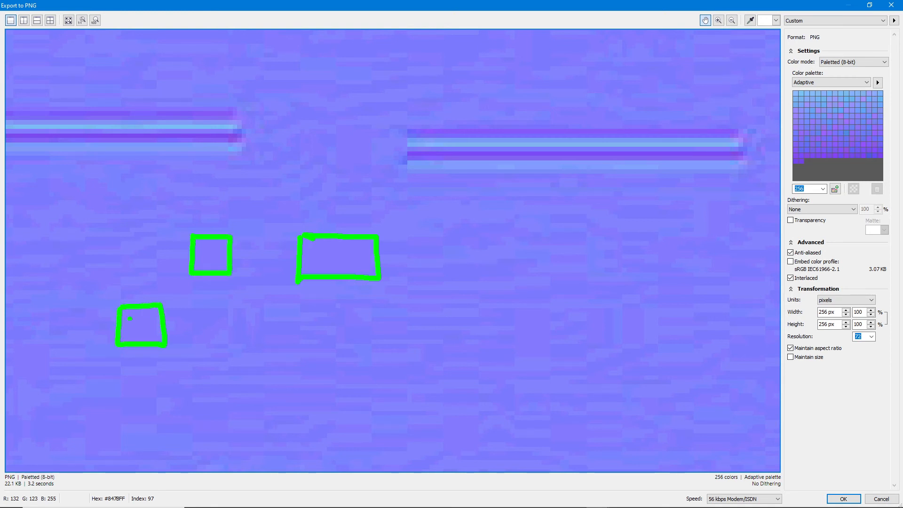
mouse_move(122, 374)
left_mouse_down()
mouse_move(120, 414)
mouse_move(161, 418)
mouse_move(147, 375)
mouse_move(123, 374)
left_mouse_up()
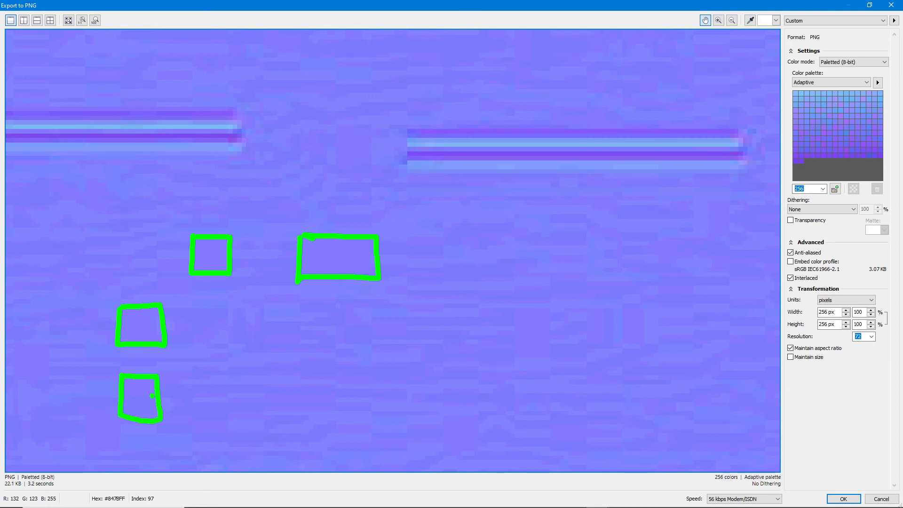
mouse_move(337, 130)
left_mouse_down()
mouse_move(335, 172)
mouse_move(363, 177)
mouse_move(372, 127)
mouse_move(337, 126)
left_mouse_up()
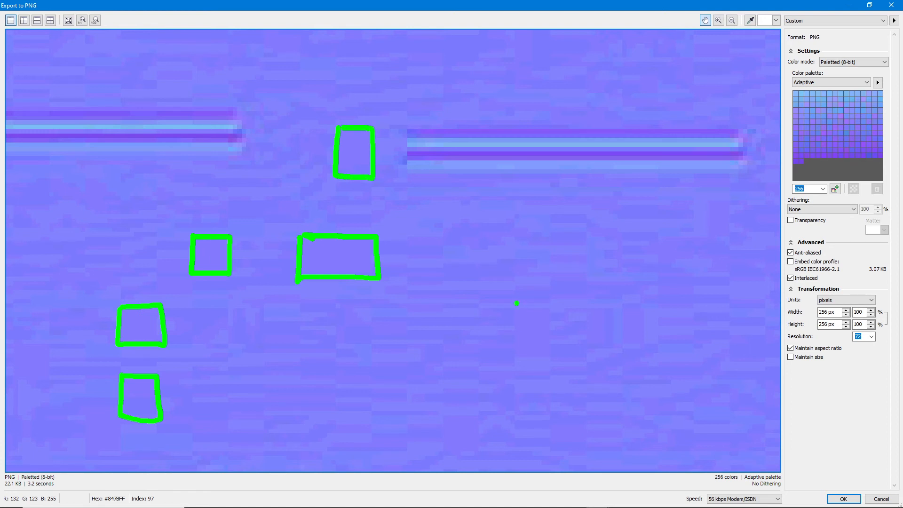
mouse_move(516, 303)
left_mouse_down()
mouse_move(508, 365)
mouse_move(544, 301)
left_mouse_up()
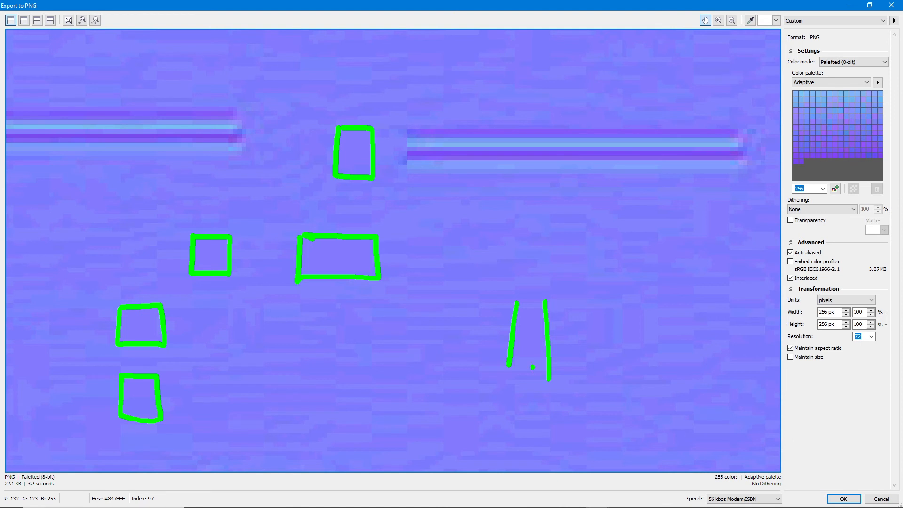
mouse_move(513, 380)
left_mouse_down()
mouse_move(513, 429)
mouse_move(477, 441)
left_mouse_up()
left_click_drag(443, 416, 443, 445)
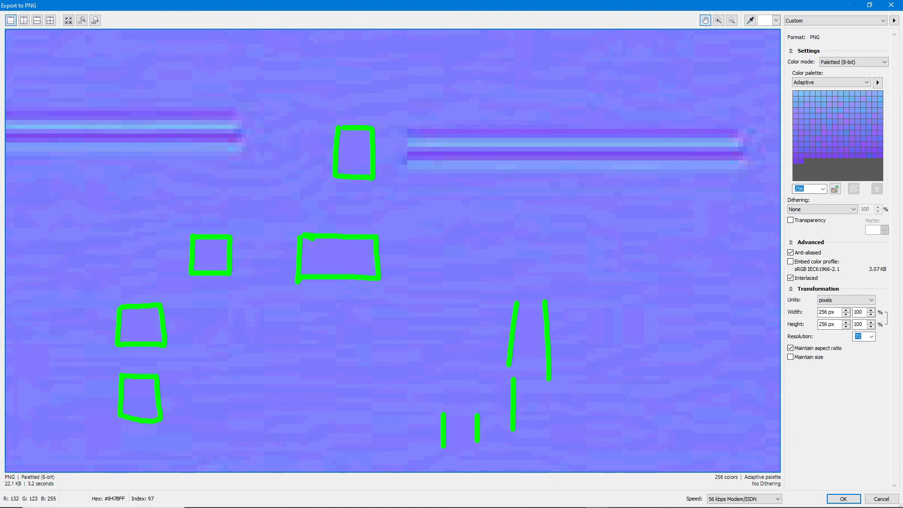
key("Escape")
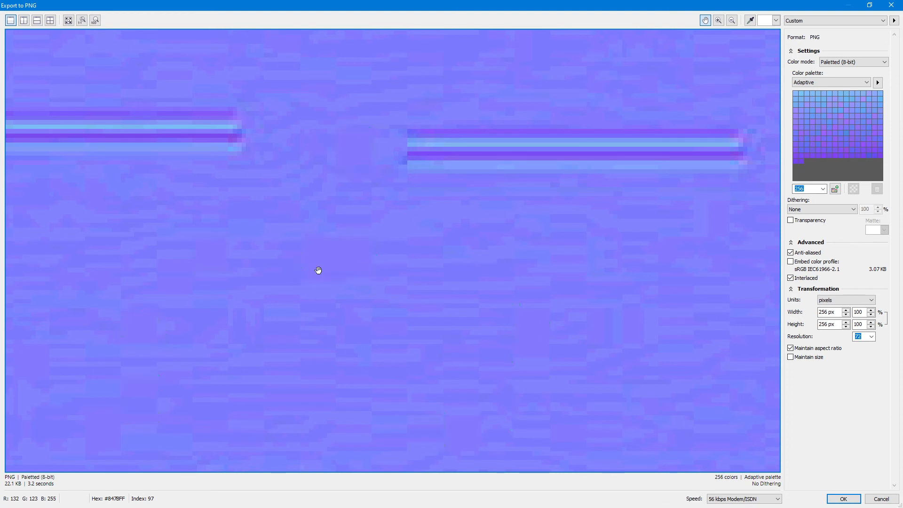
Step: Set the PNG export's color mode to RGB Color (24-bit), check the whole map in the preview, and restore the export window's size
scroll(315, 270, "down", 2)
scroll(315, 270, "down", 1)
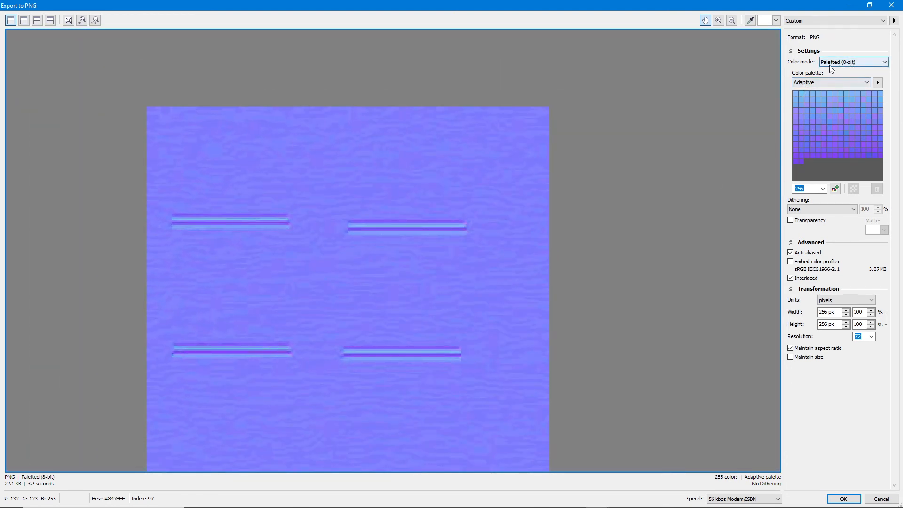
scroll(331, 261, "down", 3)
left_click_drag(332, 257, 345, 256)
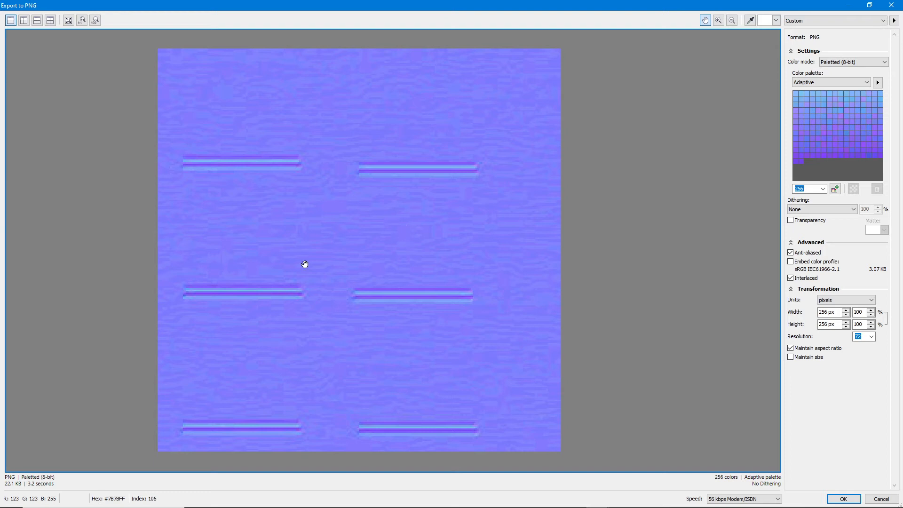
left_click(856, 63)
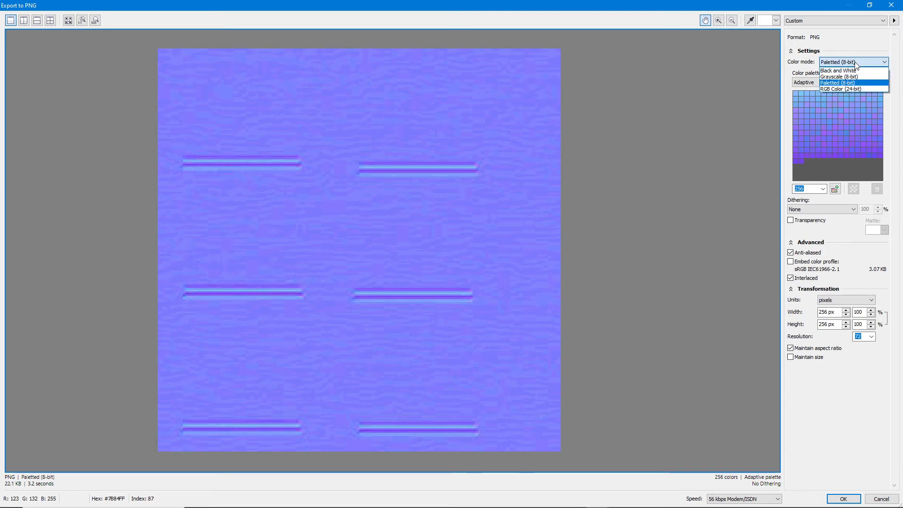
left_click(841, 88)
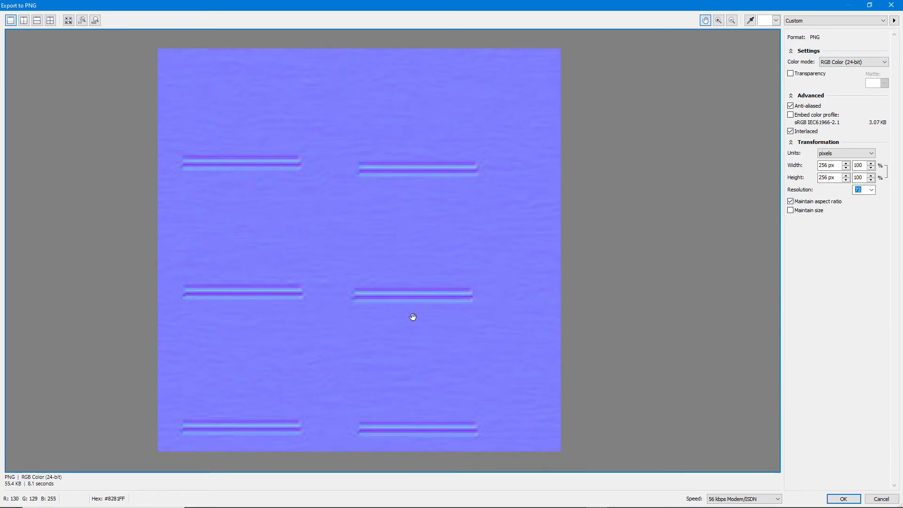
scroll(412, 317, "up", 2)
scroll(413, 316, "down", 2)
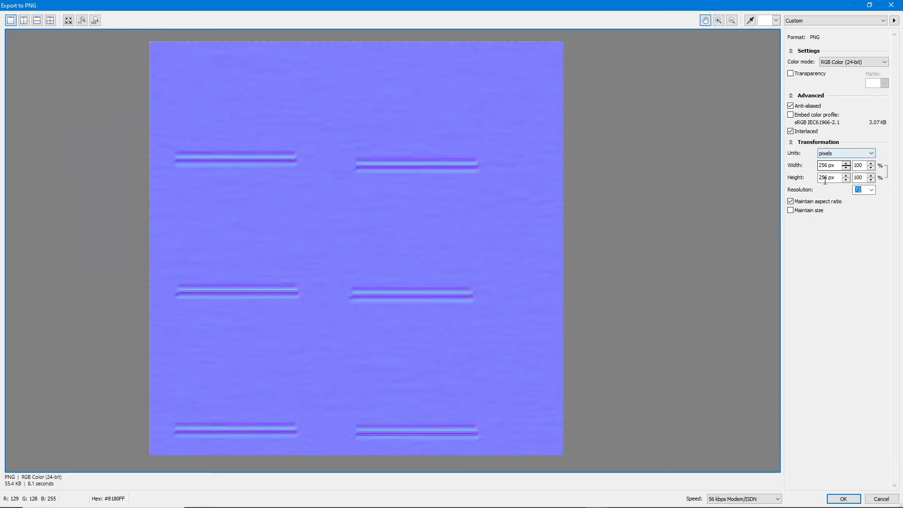
left_click(869, 5)
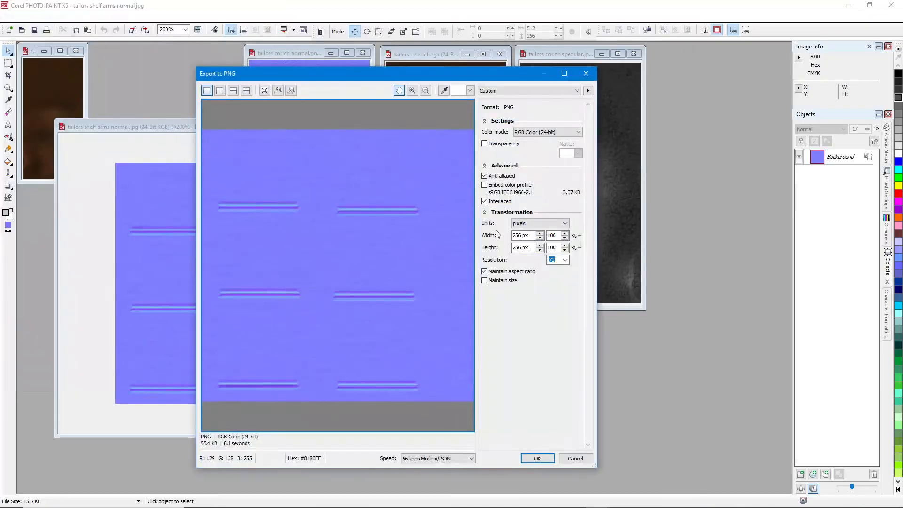
Step: Cancel the PNG export of the shelf arms normal map and switch to Blender
left_click(575, 458)
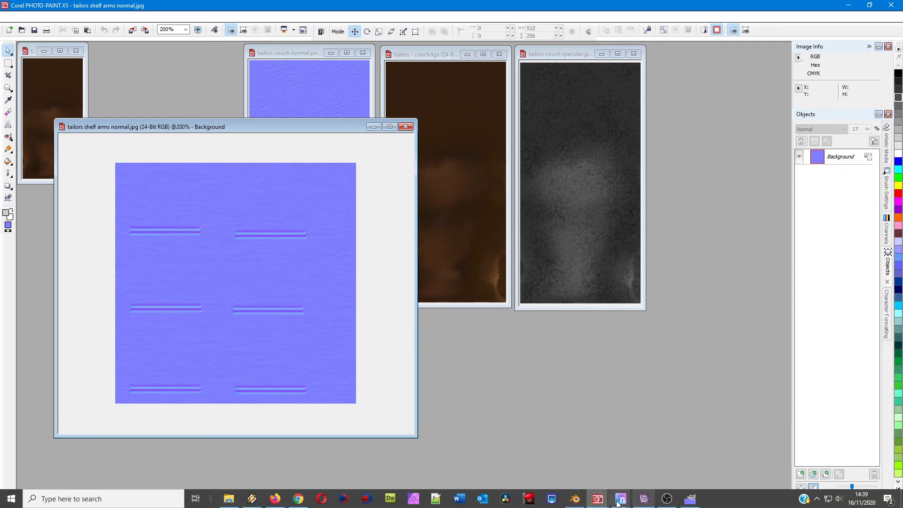
left_click(574, 498)
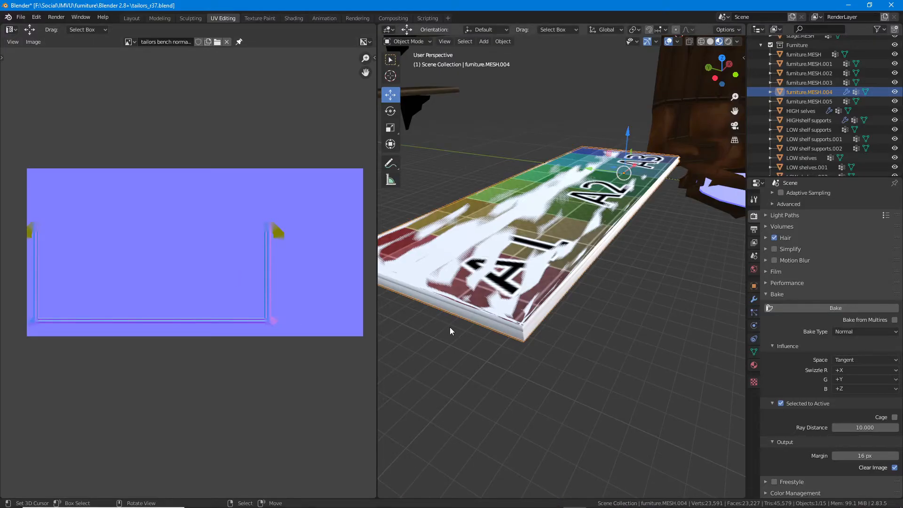
Step: Try moving the high-poly bench top away from the low-poly one it overlaps
left_click(520, 335)
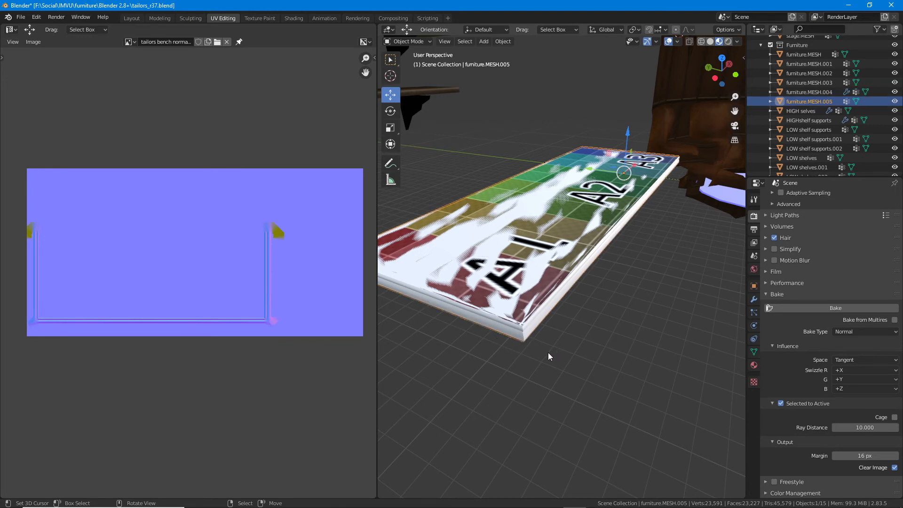
key("g")
right_click(528, 337)
left_click(528, 337)
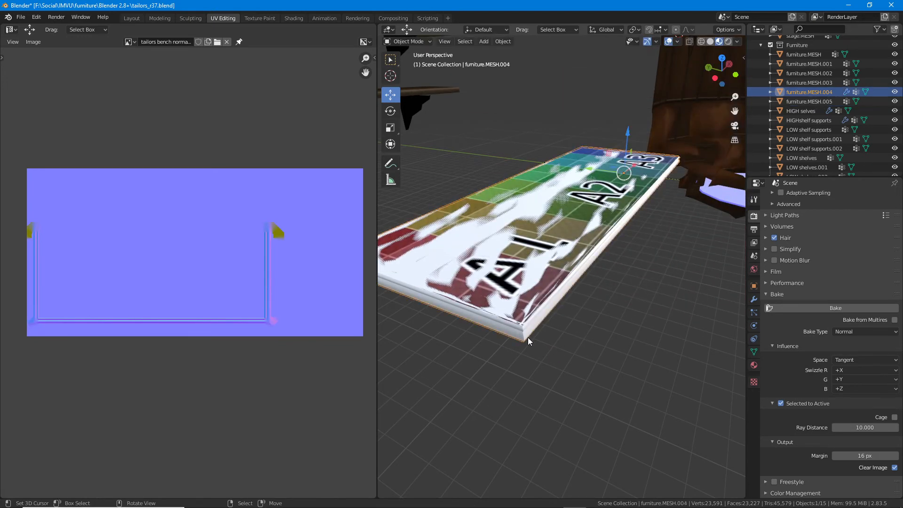
key("g")
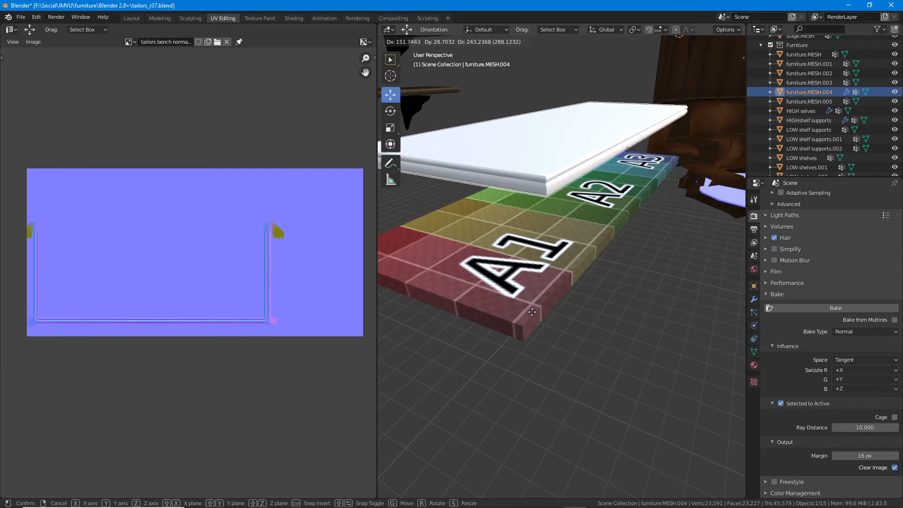
right_click(532, 311)
Step: Enter Edit Mode on the high-poly bench top, select five faces along its moulded edge and frame them
scroll(532, 311, "up", 3)
middle_click_drag(512, 350, 525, 331)
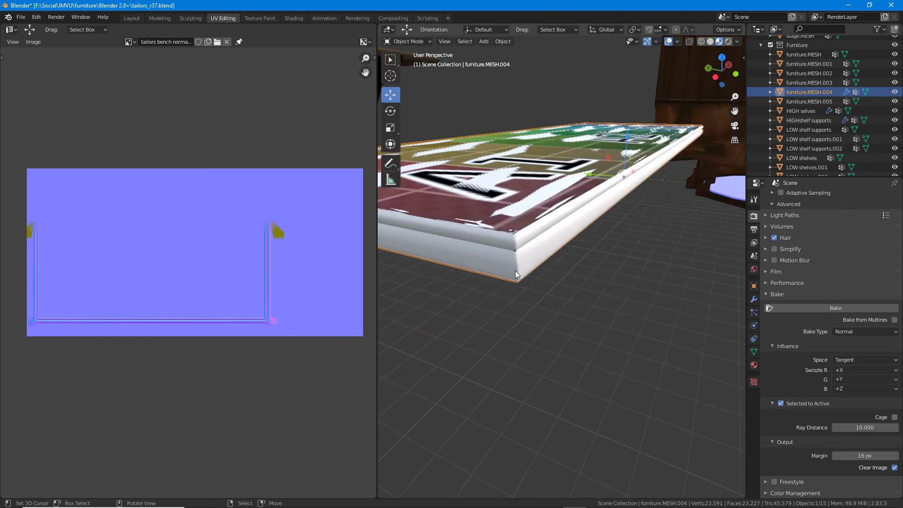
key("Tab")
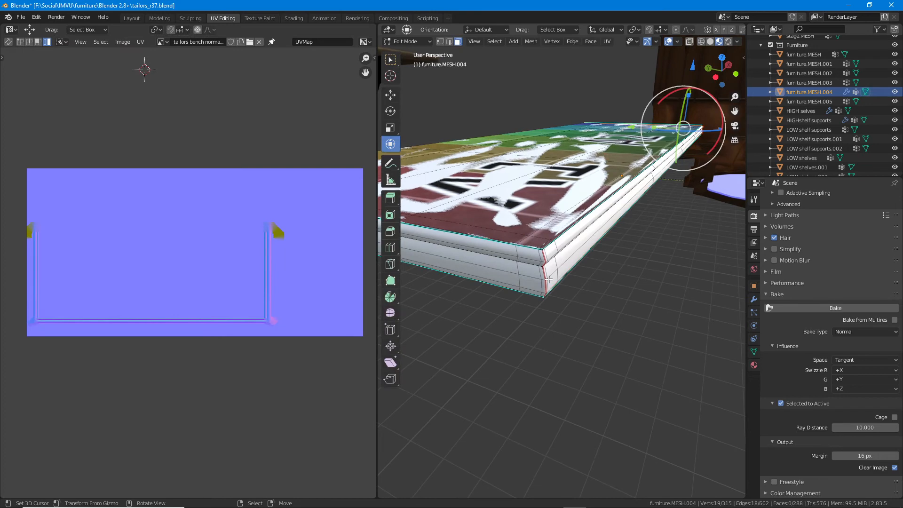
middle_click_drag(559, 341, 607, 262)
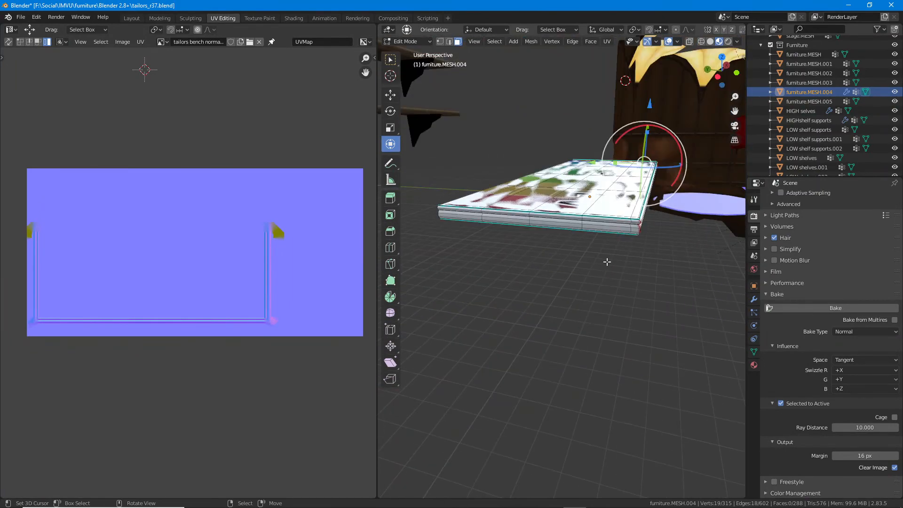
right_click(621, 222)
right_click(621, 225, "shift")
right_click(620, 230, "shift")
right_click(558, 220, "shift")
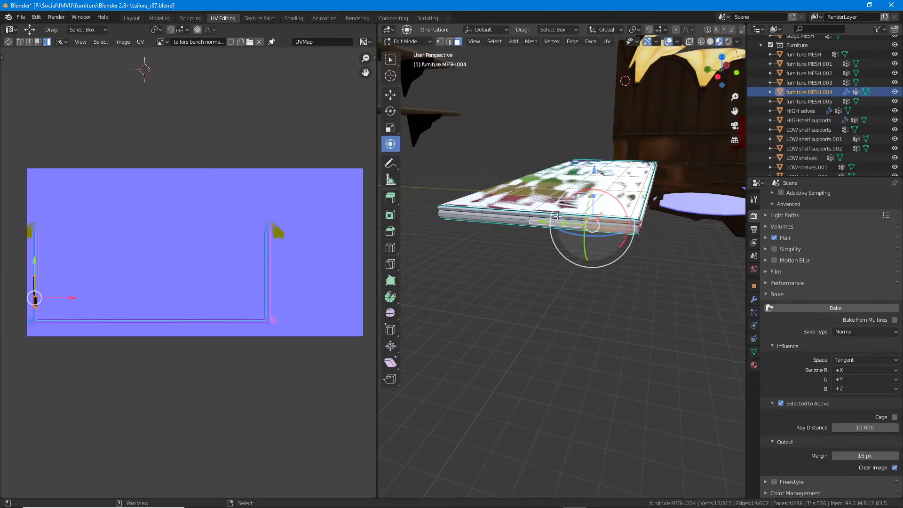
right_click(557, 219, "shift")
key("KP_Decimal")
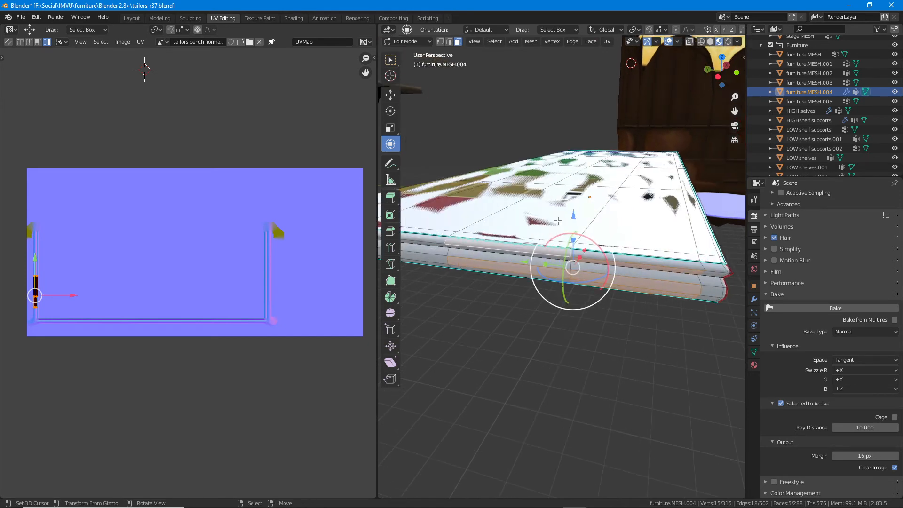
Step: Examine the bench top's rounded edge profile from the side and compare it with the matching vertical band in the baked normal map
middle_click_drag(584, 278, 479, 228)
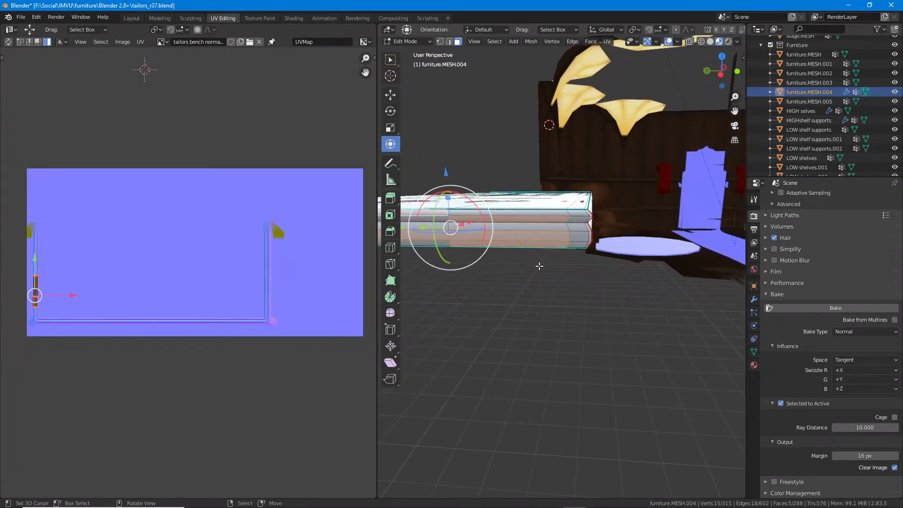
scroll(546, 273, "up", 6)
middle_click_drag(602, 213, 552, 294, "shift")
mouse_move(546, 182)
left_mouse_down()
mouse_move(562, 227)
mouse_move(564, 319)
mouse_move(512, 317)
left_mouse_up()
left_click_drag(562, 227, 523, 226)
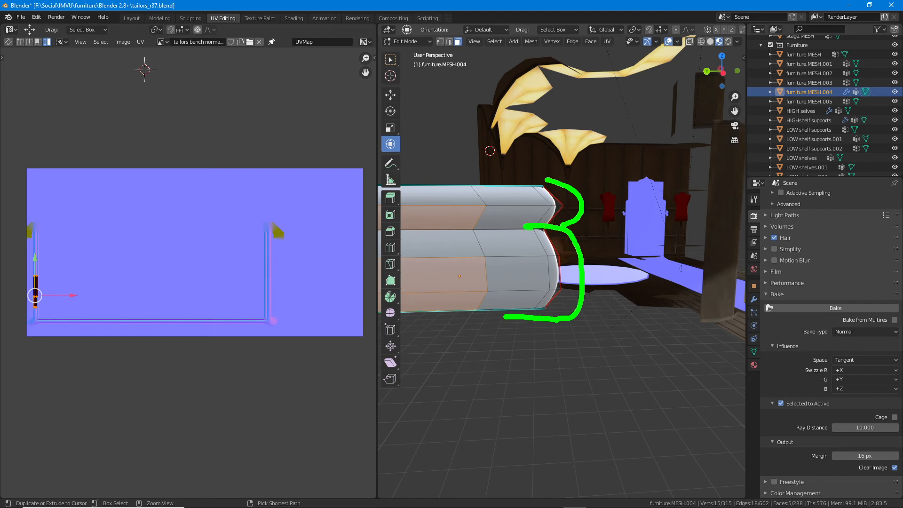
mouse_move(280, 222)
left_mouse_down()
mouse_move(274, 327)
mouse_move(261, 221)
left_mouse_up()
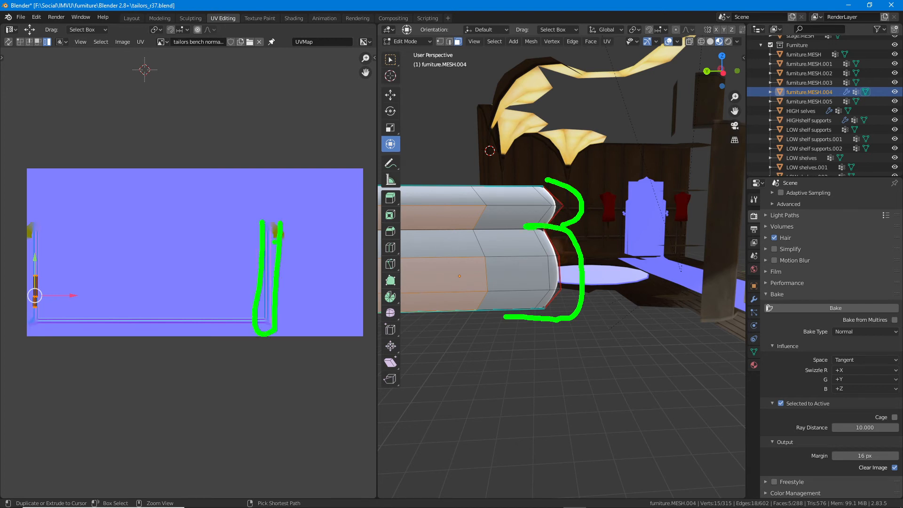
key("Escape")
Step: Inspect the baked grooves and their corner in the bench normal map at high magnification
scroll(574, 184, "up", 4)
scroll(574, 187, "down", 3)
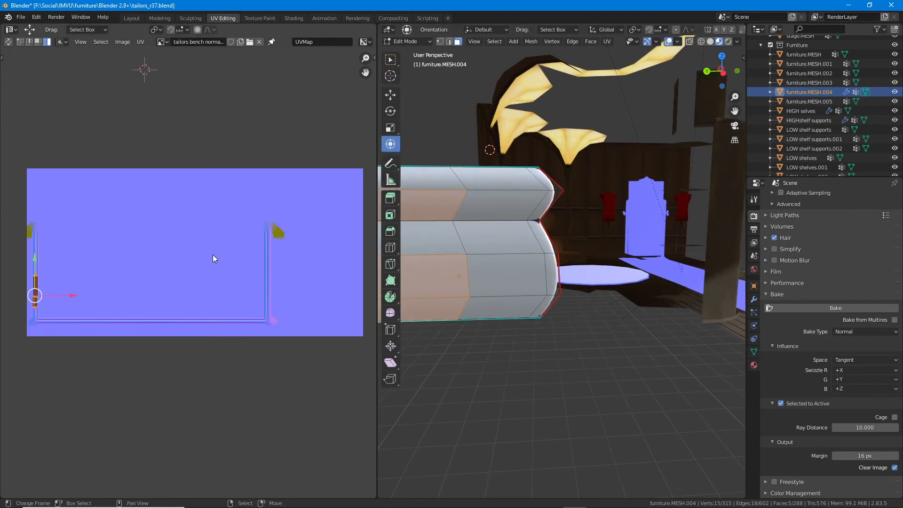
scroll(213, 255, "up", 3)
middle_click_drag(280, 290, 204, 256)
scroll(204, 257, "up", 2)
middle_click_drag(293, 270, 246, 271)
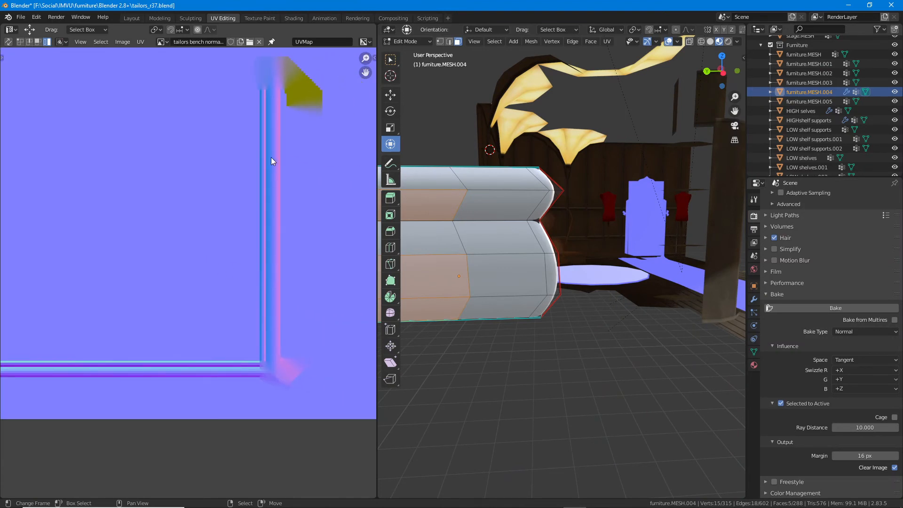
Step: Switch to Corel PHOTO-PAINT and close the tailors shelf arms normal.jpg image
mouse_move(494, 506)
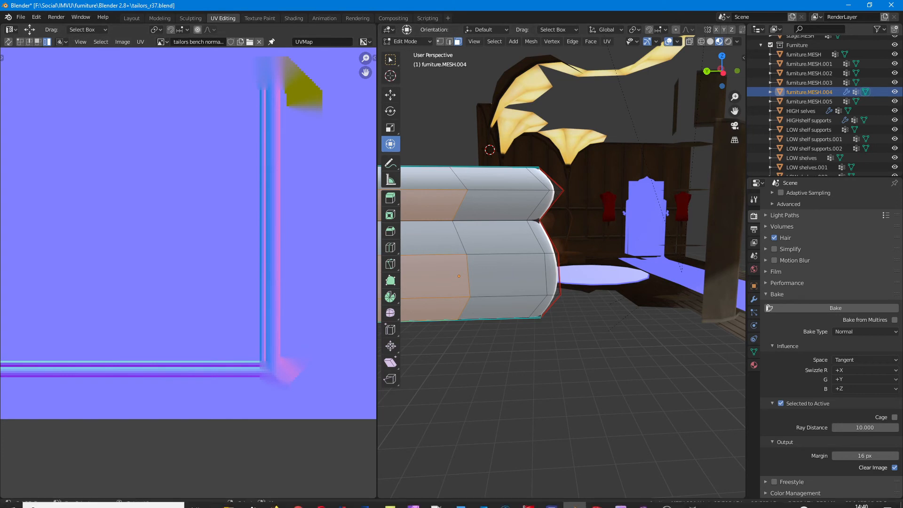
left_click(596, 499)
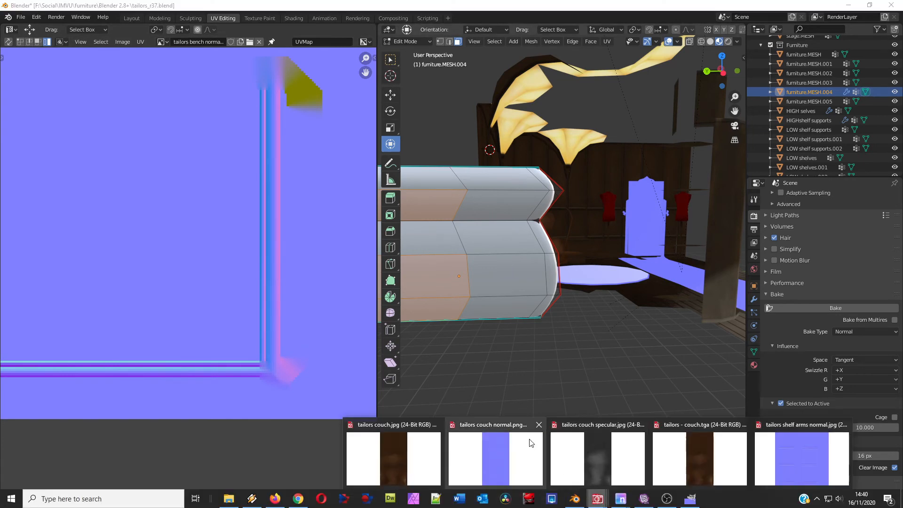
left_click(781, 449)
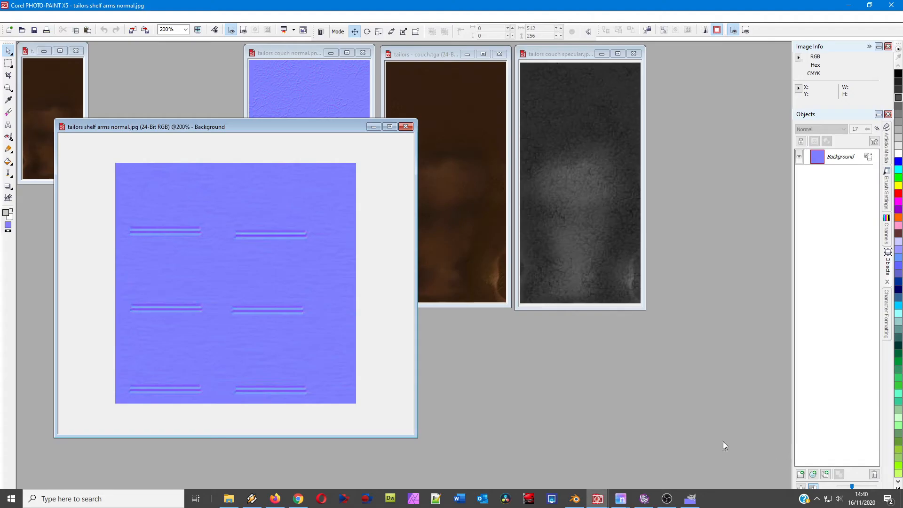
left_click(405, 126)
left_click(465, 278)
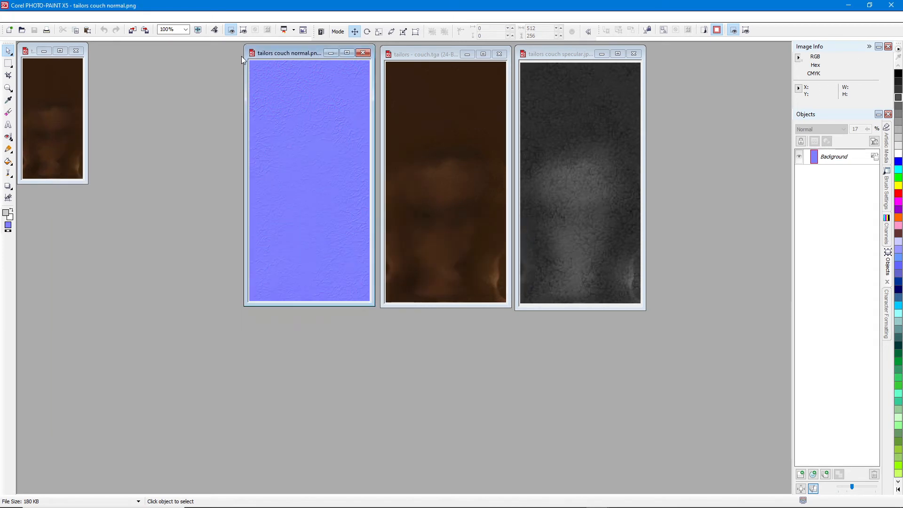
mouse_move(292, 55)
left_mouse_down()
mouse_move(263, 71)
mouse_move(292, 69)
mouse_move(290, 58)
left_mouse_up()
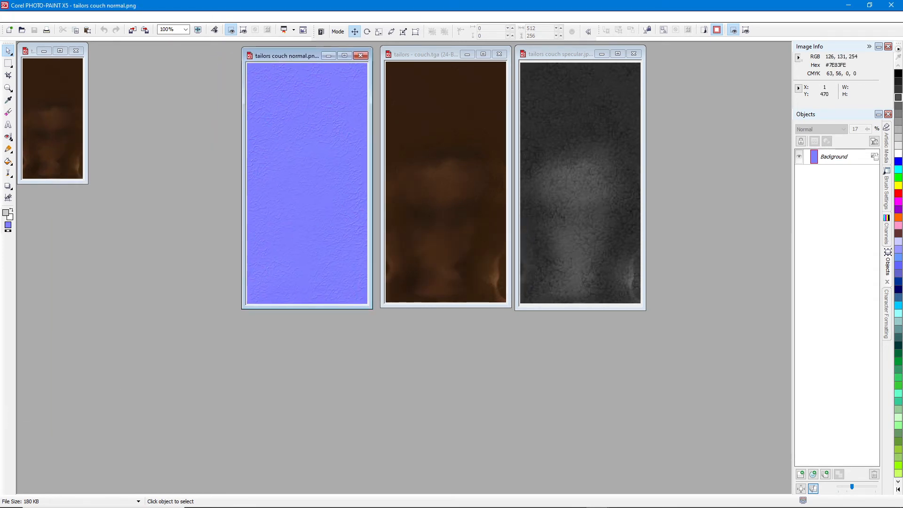
Step: Open tailors bench bake.tga in PHOTO-PAINT, zoom it to 200% and enlarge its window to show the whole map
key("alt+Tab")
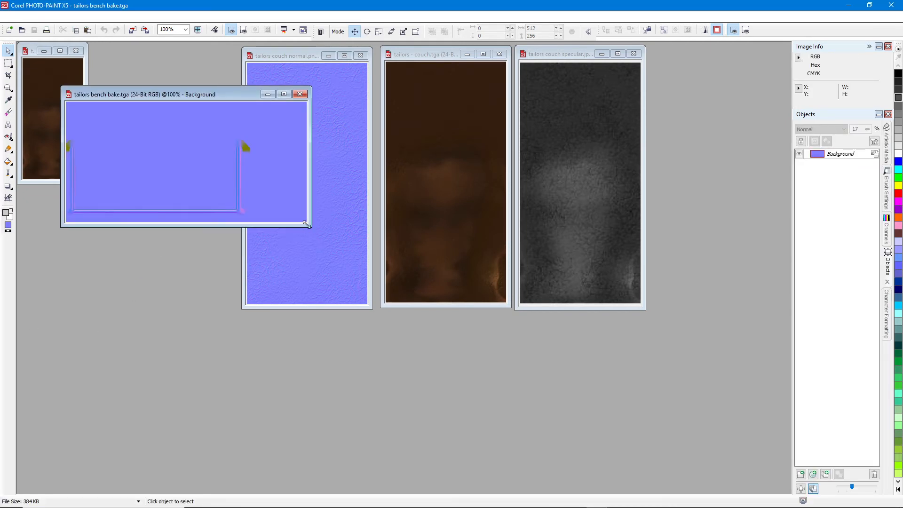
left_click_drag(306, 224, 511, 400)
scroll(494, 296, "up", 1)
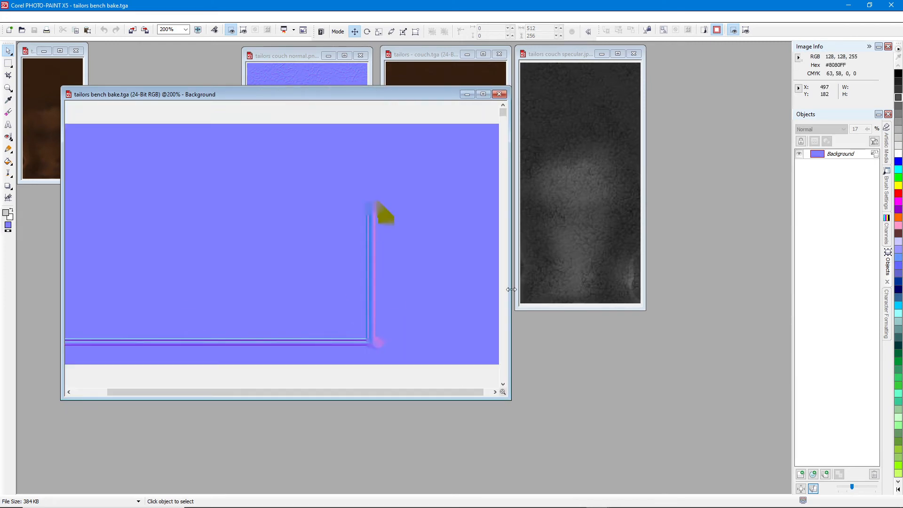
left_click_drag(511, 289, 760, 292)
Step: Copy the wood grain normal layer from GIMP and paste it over the baked bench map in PHOTO-PAINT
mouse_move(588, 496)
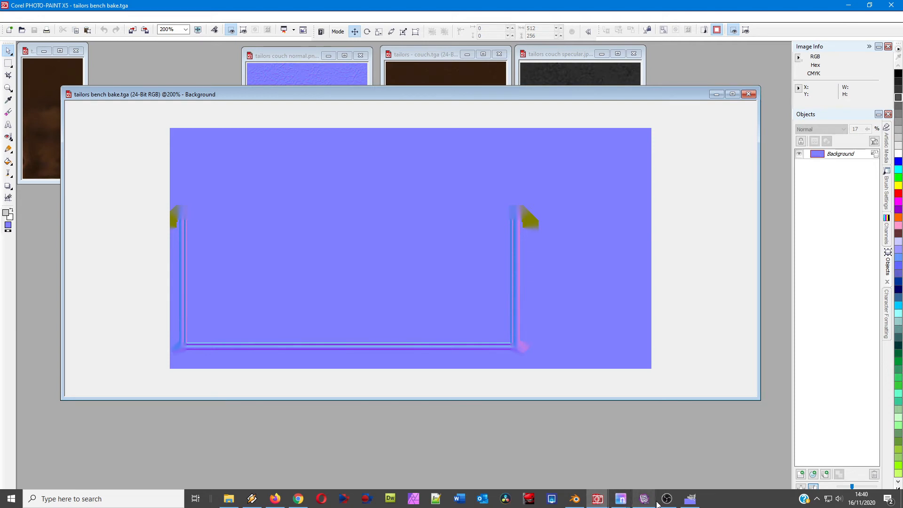
left_click(689, 499)
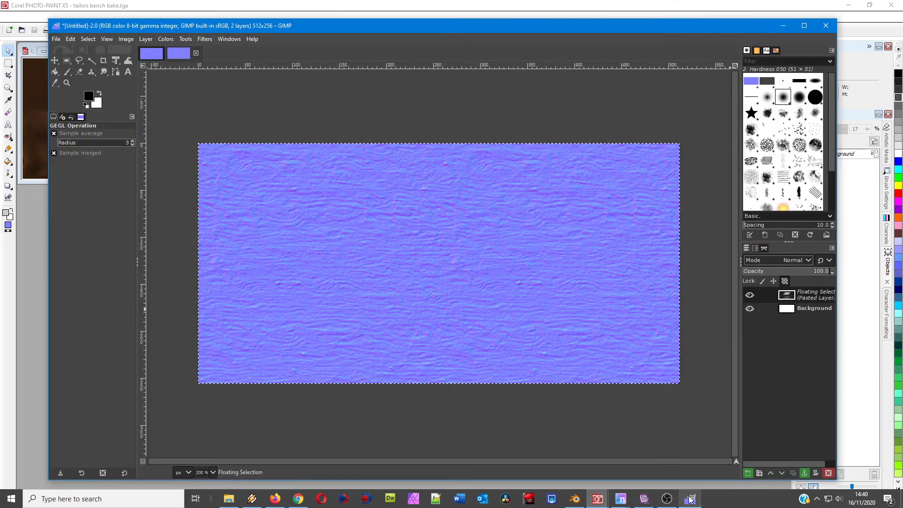
left_click(71, 39)
left_click(81, 103)
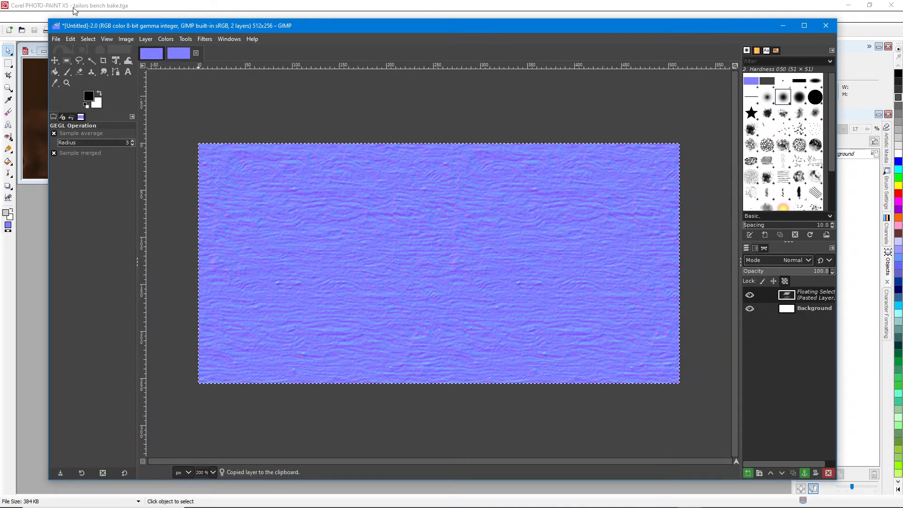
left_click(75, 7)
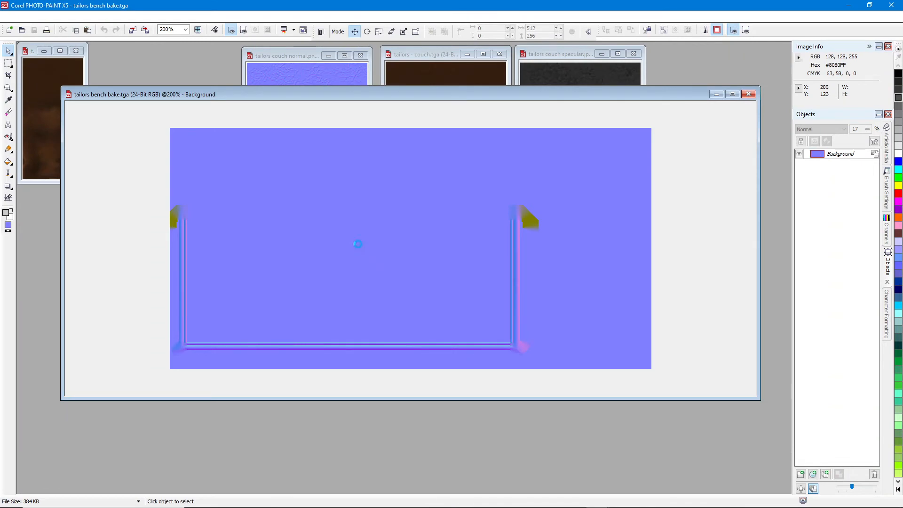
key("ctrl+v")
Step: Set the pasted grain object's merge mode to Overlay and its opacity to 13%, and resize the image window around the map
left_click(829, 129)
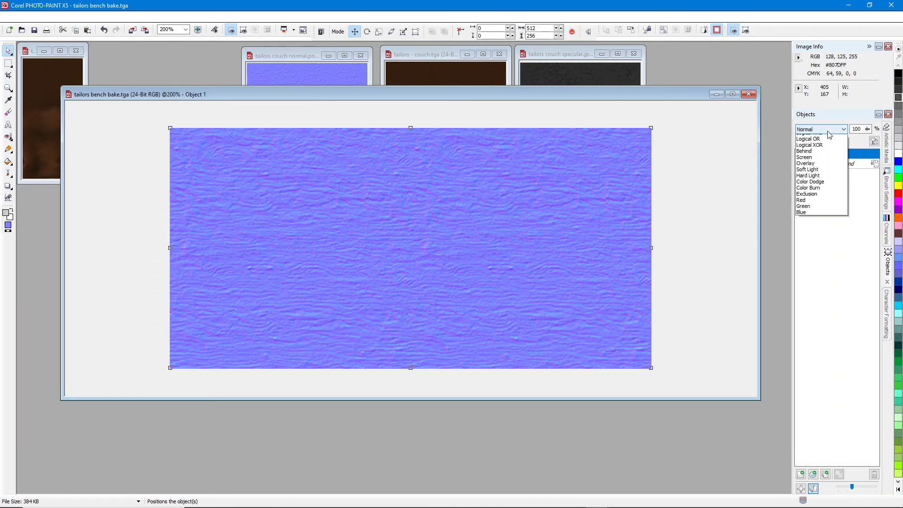
left_click(807, 254)
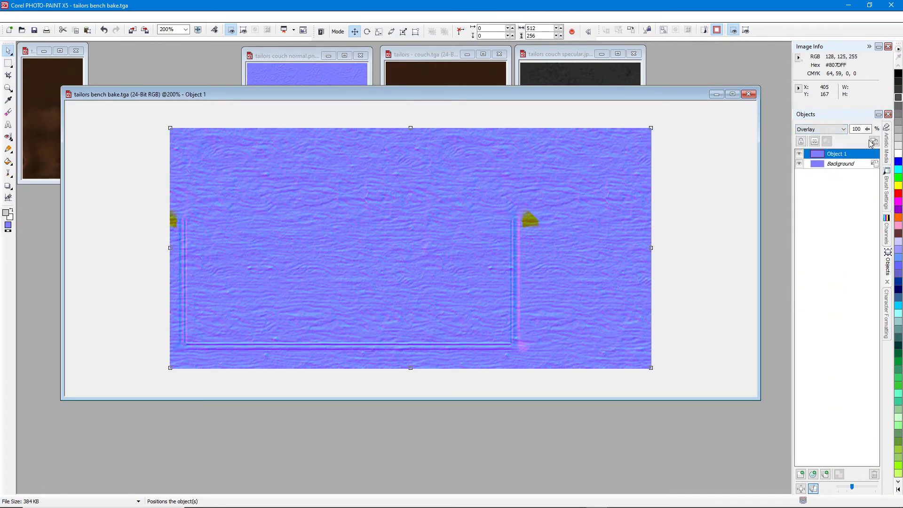
left_click_drag(867, 131, 832, 135)
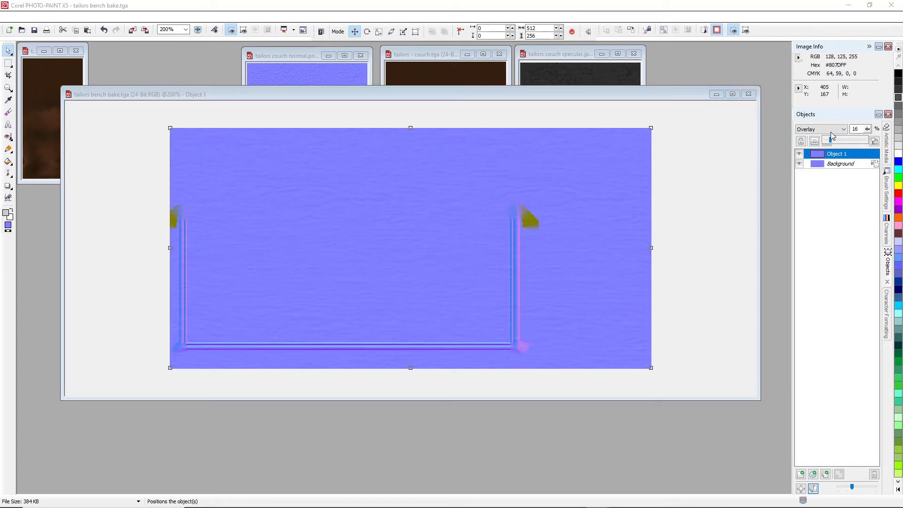
left_click_drag(829, 132, 829, 132)
left_click_drag(530, 398, 523, 454)
left_click_drag(757, 287, 667, 284)
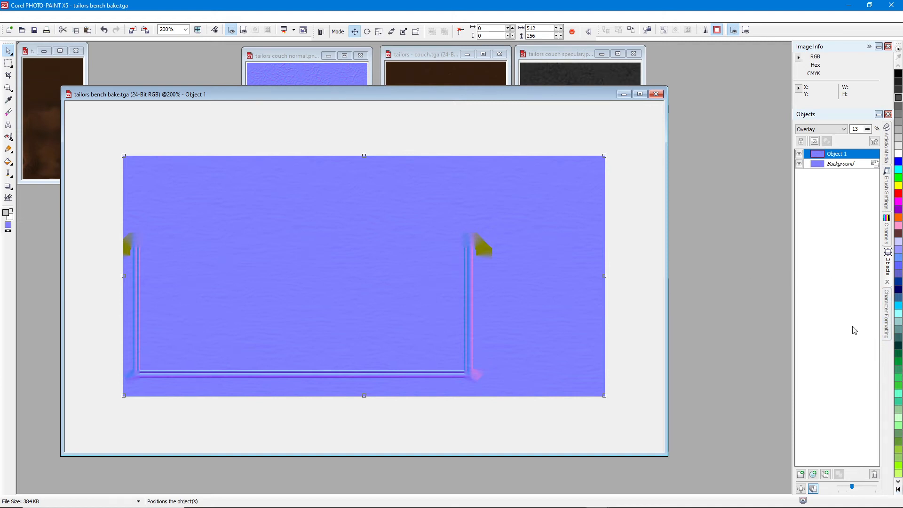
Step: Switch to IMVU Studio Beta and examine the leather couches and surrounding room from several angles
key("alt+Tab")
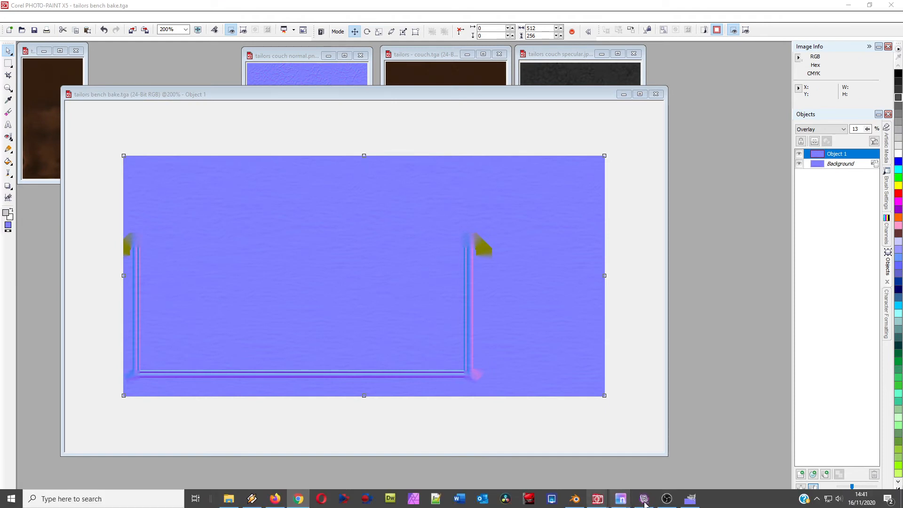
left_click(644, 502)
mouse_move(436, 346)
left_mouse_down()
mouse_move(407, 338)
mouse_move(425, 323)
mouse_move(456, 324)
mouse_move(388, 188)
mouse_move(388, 275)
mouse_move(411, 275)
mouse_move(407, 264)
mouse_move(361, 261)
mouse_move(357, 275)
mouse_move(387, 308)
mouse_move(410, 311)
mouse_move(408, 334)
mouse_move(420, 283)
left_mouse_up()
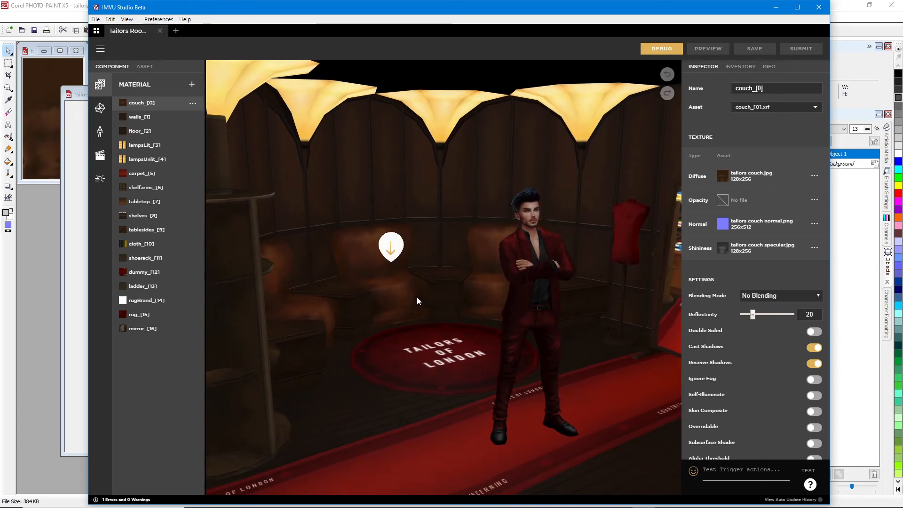
mouse_move(464, 324)
left_mouse_down()
mouse_move(422, 328)
mouse_move(456, 340)
mouse_move(448, 322)
left_mouse_up()
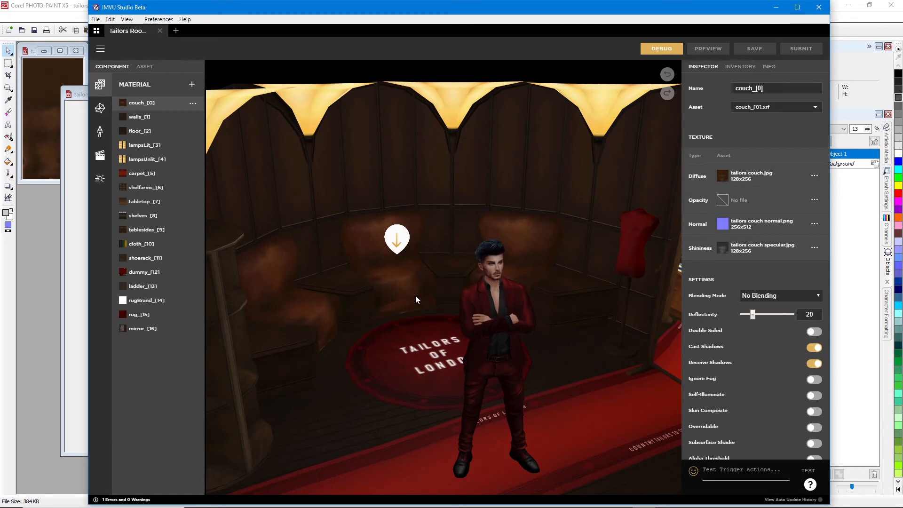
mouse_move(405, 306)
left_mouse_down()
mouse_move(457, 283)
mouse_move(477, 333)
mouse_move(435, 329)
mouse_move(502, 330)
mouse_move(479, 327)
left_mouse_up()
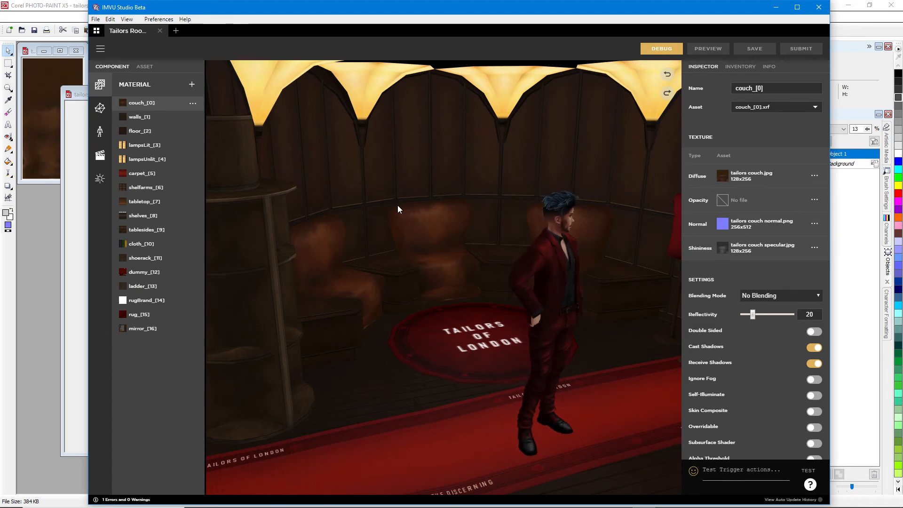
left_click_drag(376, 312, 460, 317)
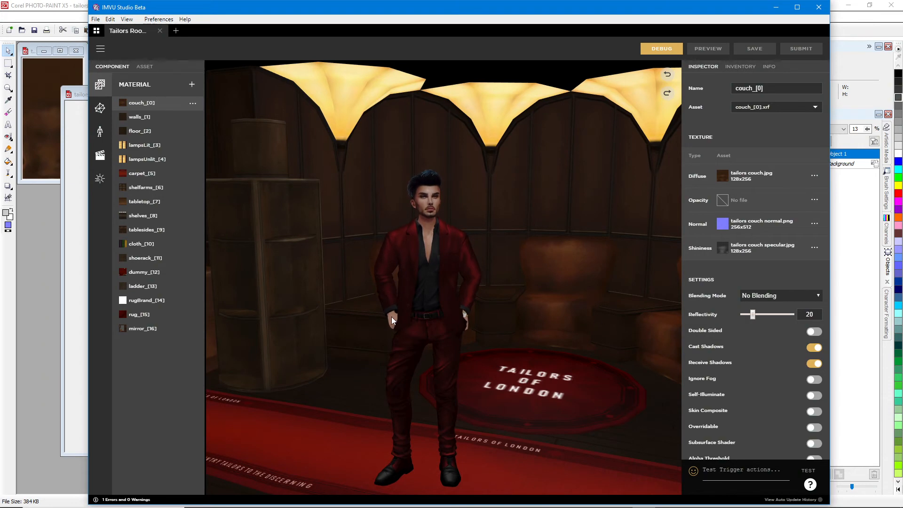
Step: Open the Tailors Room (2) draft for editing and look over its room from a raised angle
left_click_drag(374, 317, 476, 288)
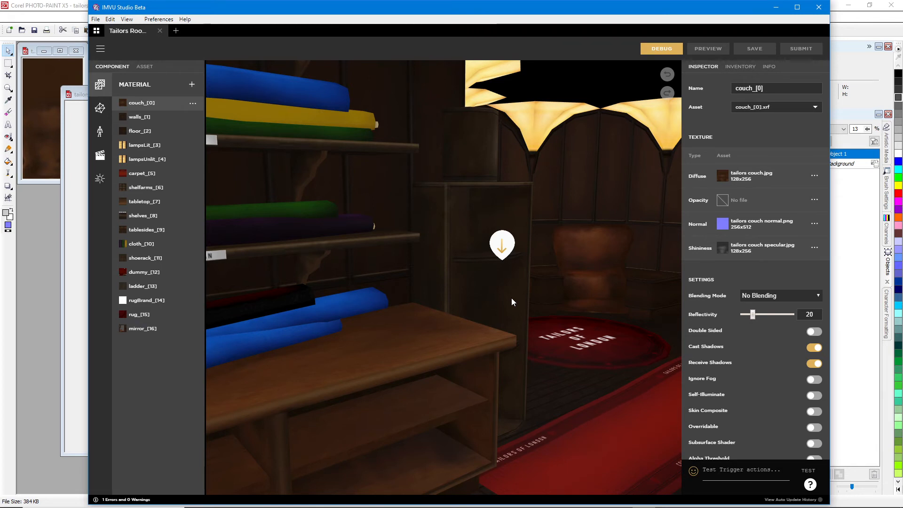
left_click(175, 31)
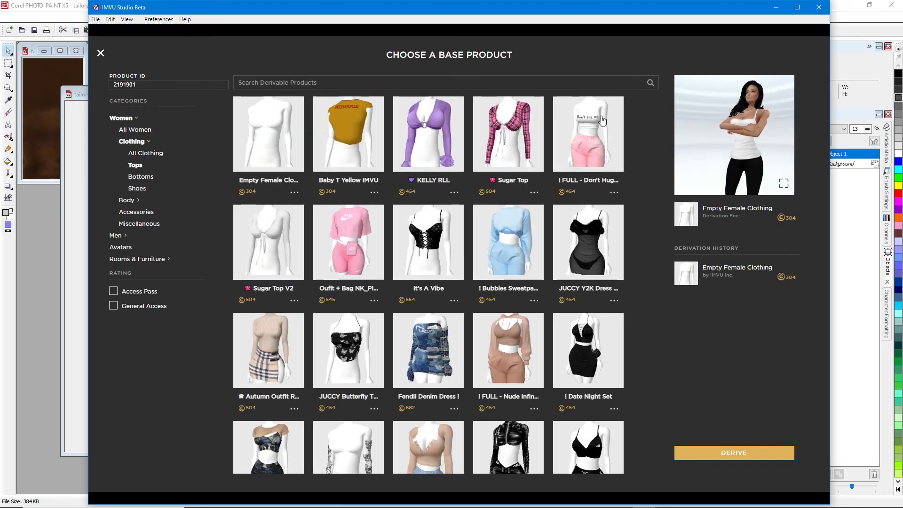
left_click(101, 53)
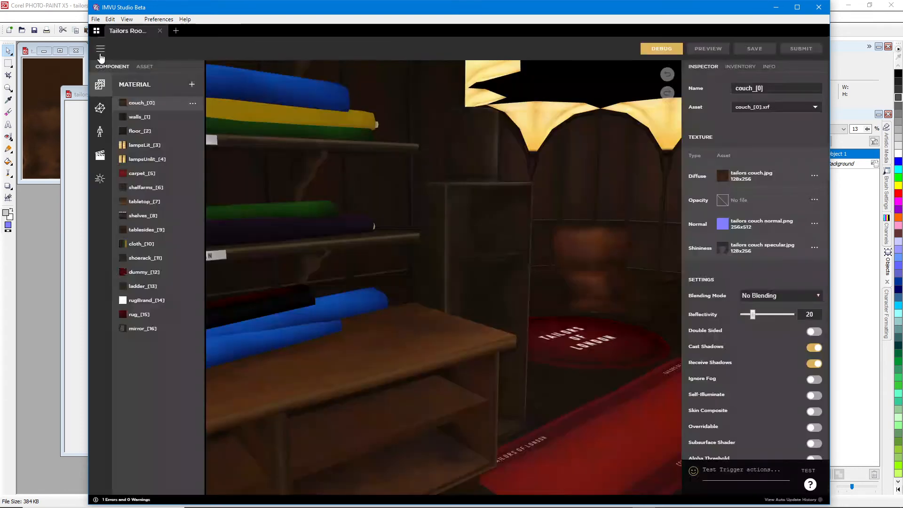
left_click(176, 32)
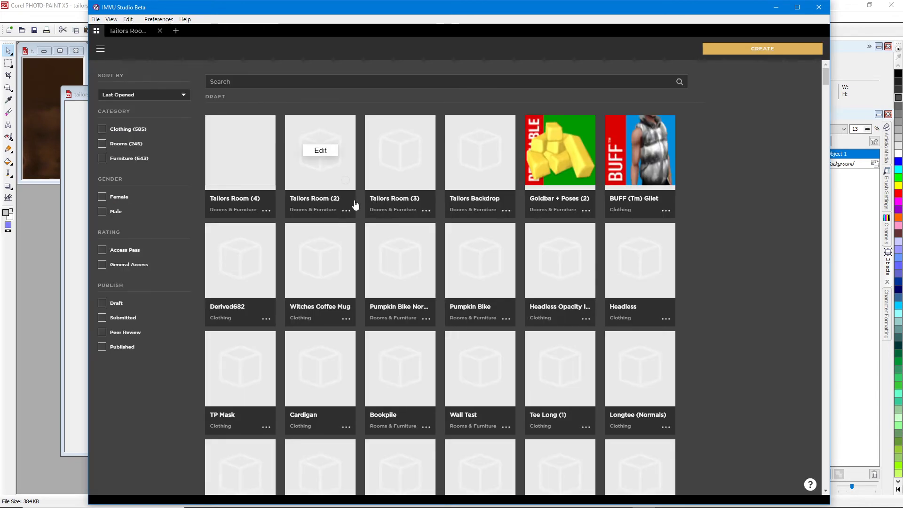
left_click(320, 151)
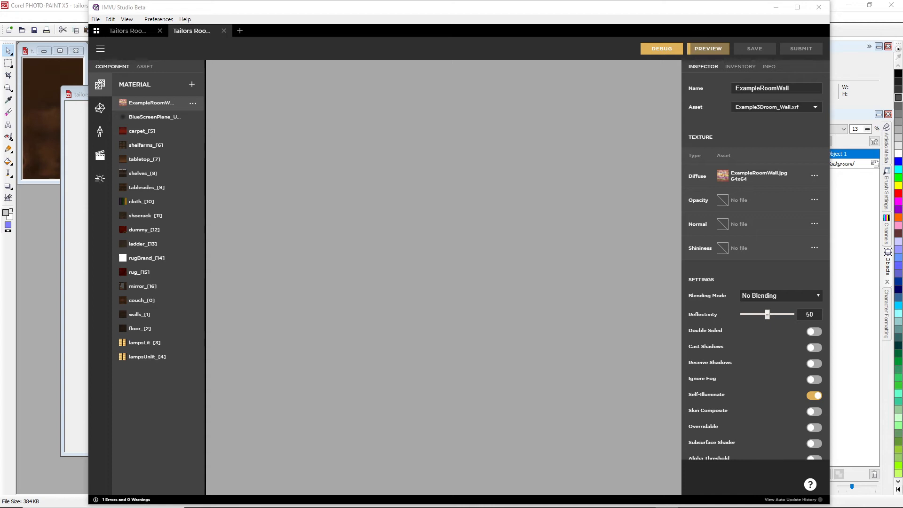
left_click(467, 7)
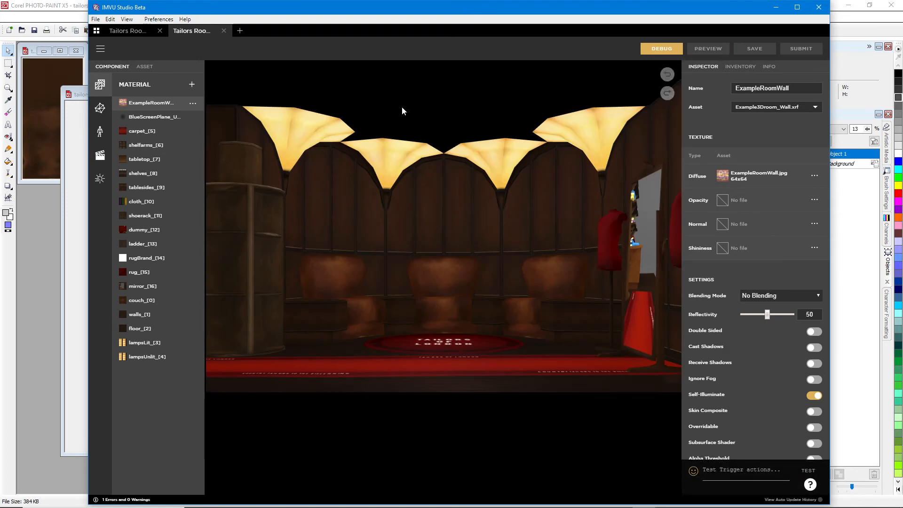
left_click_drag(371, 220, 404, 281)
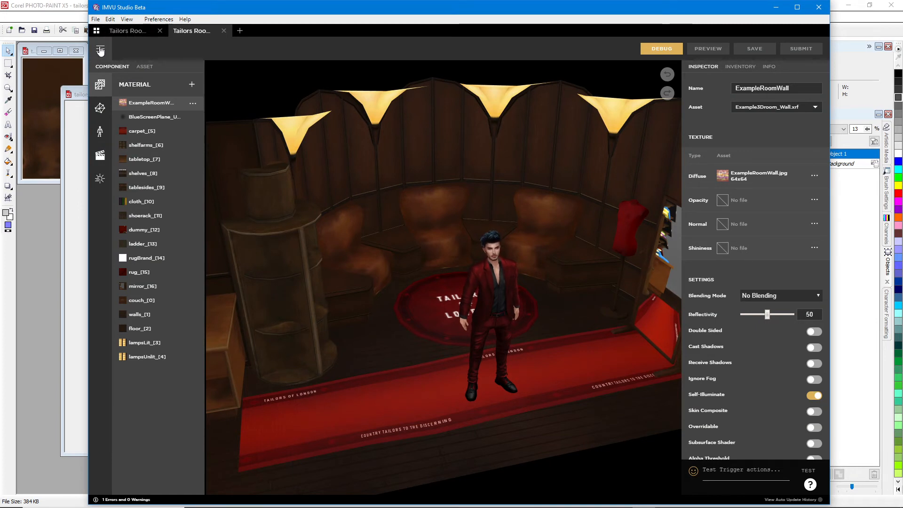
Step: Derive a new room product from the Example 3D Scene base in the Rooms category
left_click(240, 31)
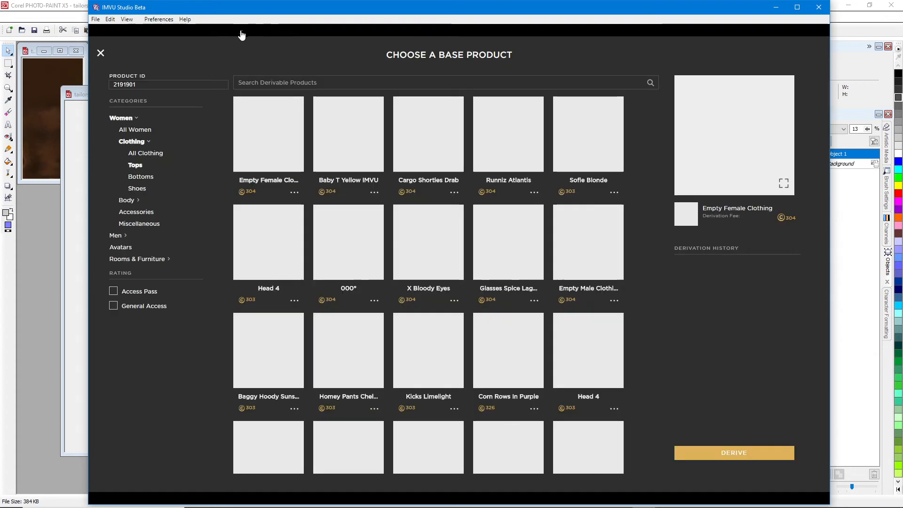
left_click(127, 259)
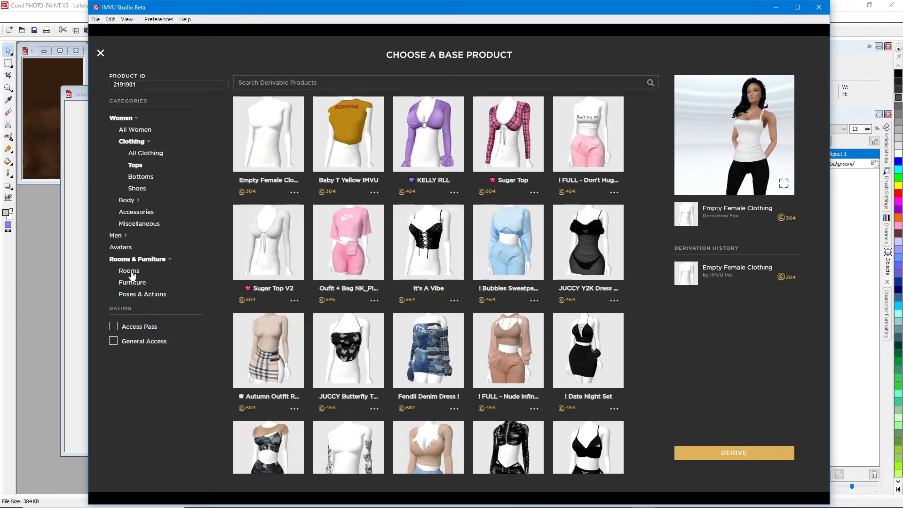
left_click(131, 270)
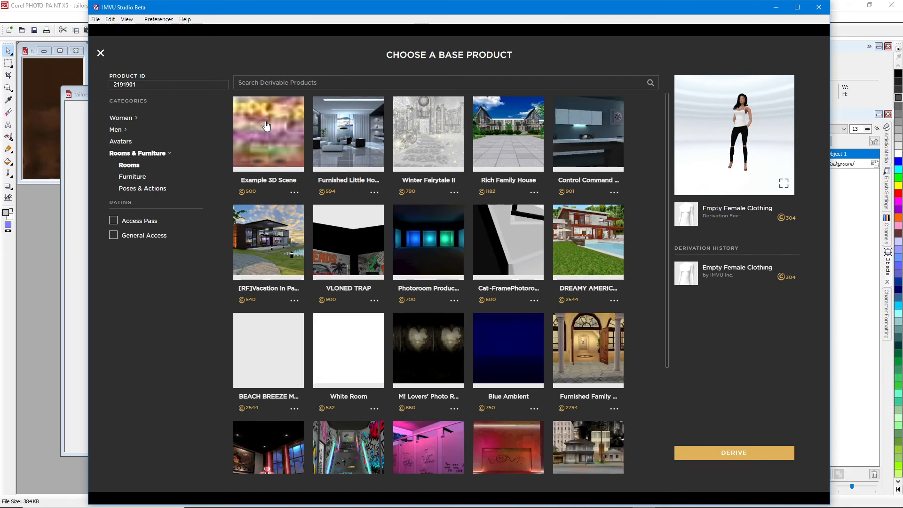
left_click(265, 123)
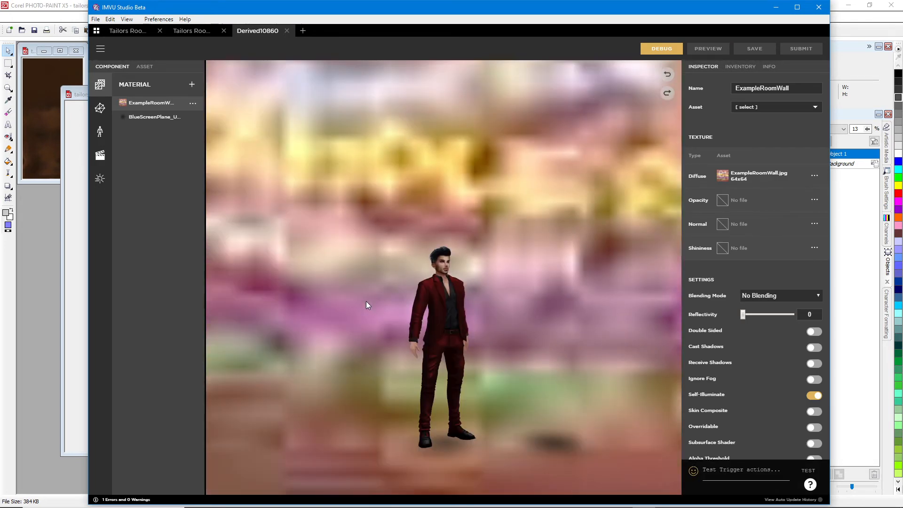
Step: Examine the derived scene's backdrop and compare its ExampleRoomWall and BlueScreenPlane_UnderShadow materials
left_click_drag(399, 289, 387, 325)
left_click_drag(397, 258, 375, 298)
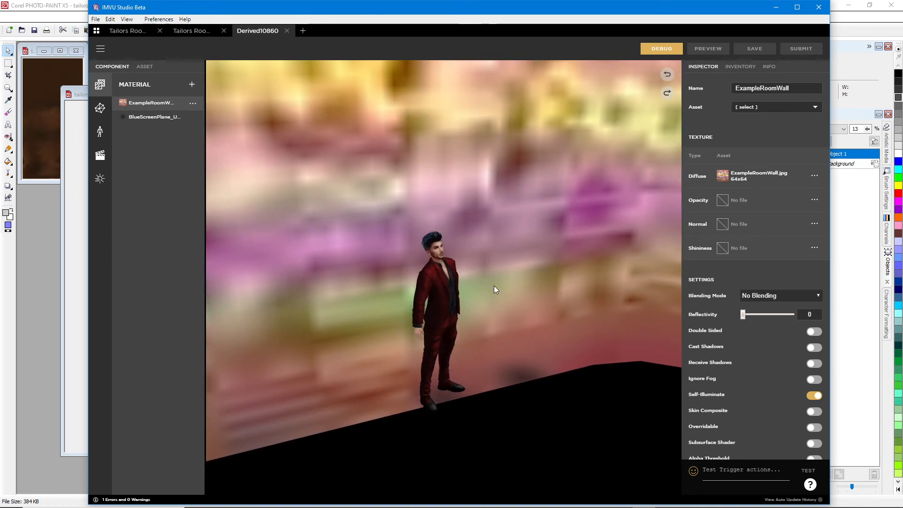
scroll(484, 330, "down", 2)
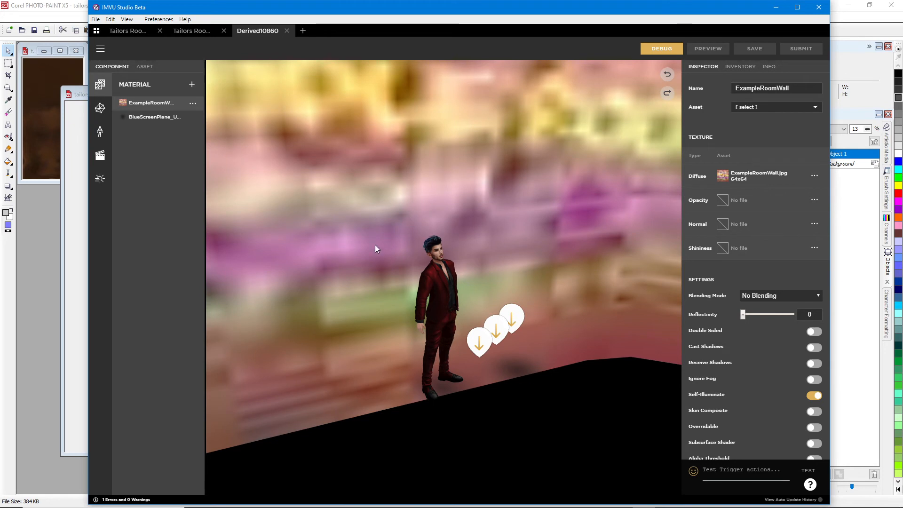
scroll(399, 275, "down", 3)
left_click_drag(402, 269, 382, 181)
left_click_drag(605, 91, 653, 216)
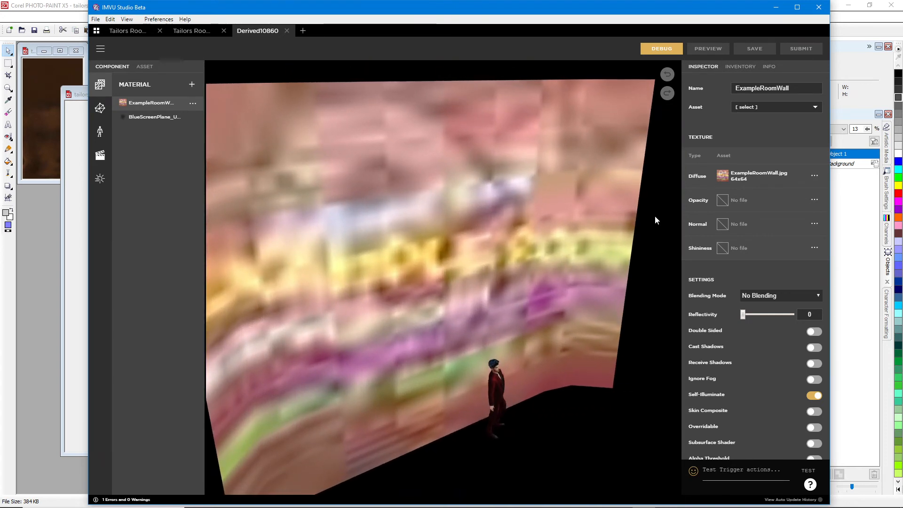
left_click(149, 117)
left_click(151, 104)
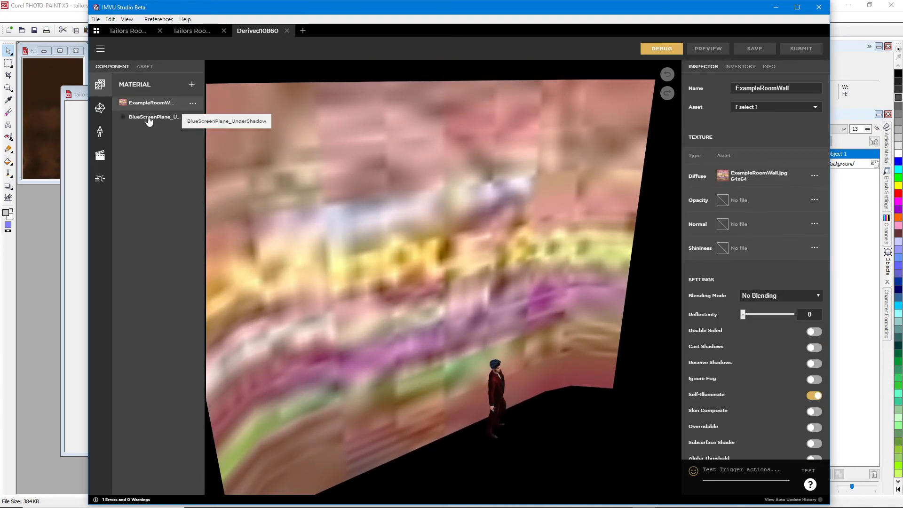
left_click(149, 118)
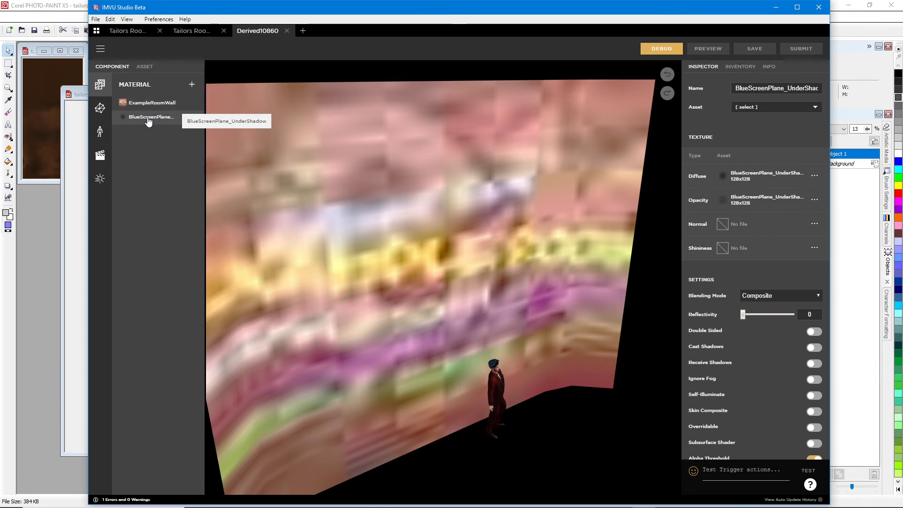
left_click(148, 105)
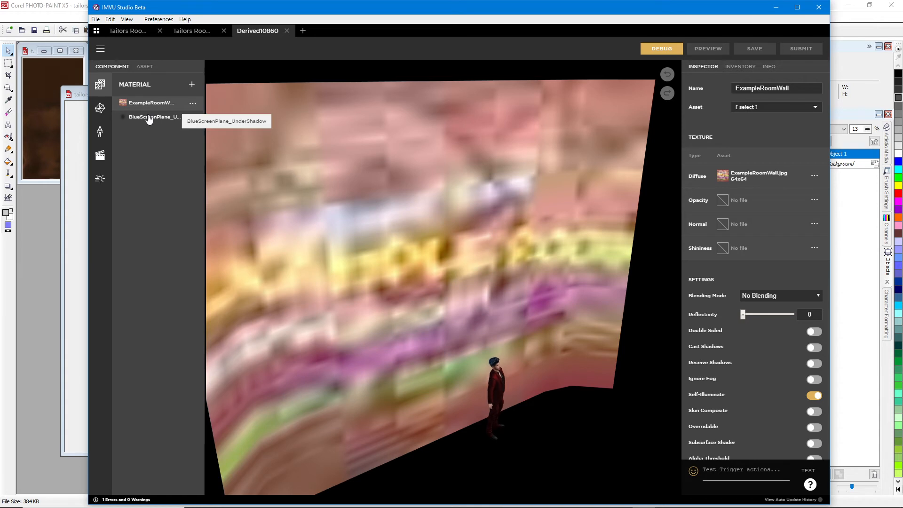
left_click(149, 118)
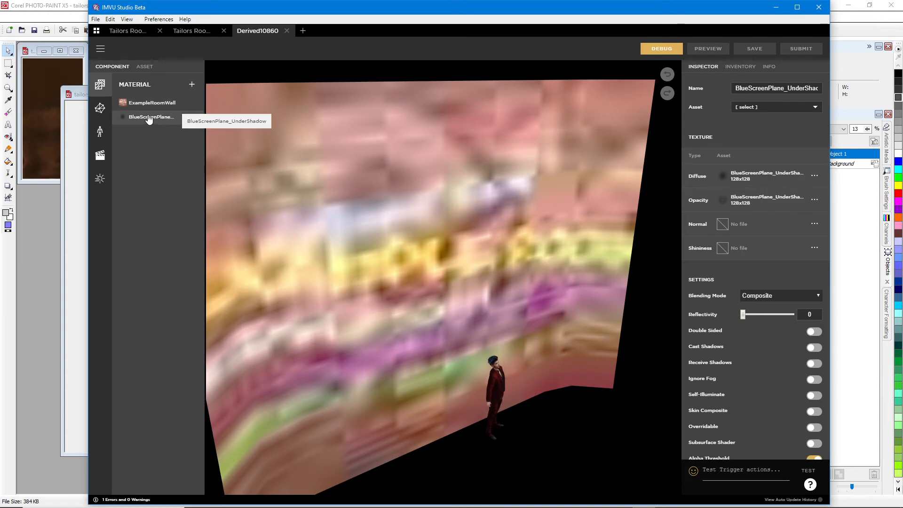
Step: Import the room model tailors_r36.fbx from the Blender 2.8+ folder into the derived product
left_click(99, 52)
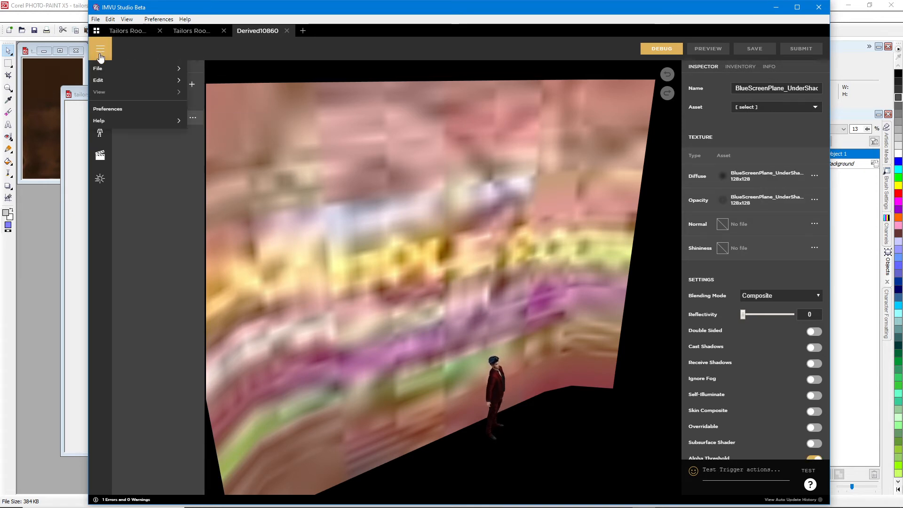
mouse_move(111, 80)
left_click(200, 105)
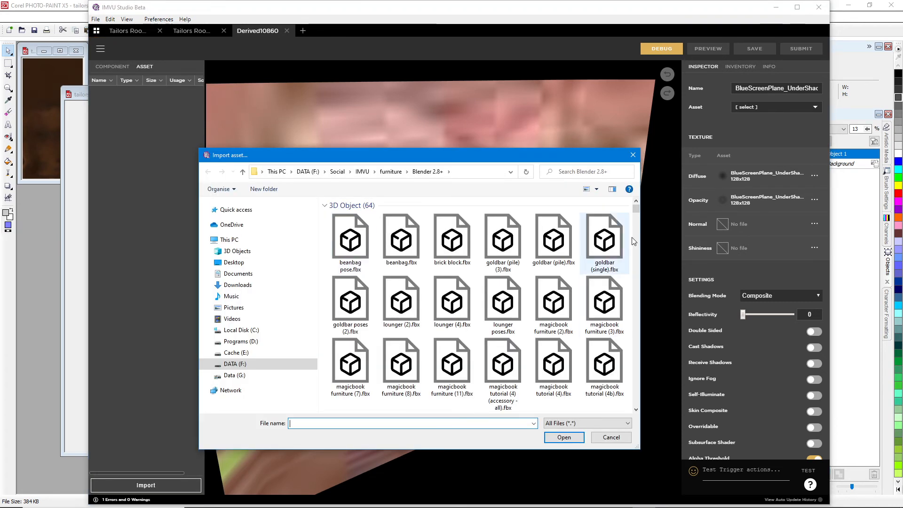
mouse_move(636, 207)
left_mouse_down()
mouse_move(633, 285)
mouse_move(638, 222)
left_mouse_up()
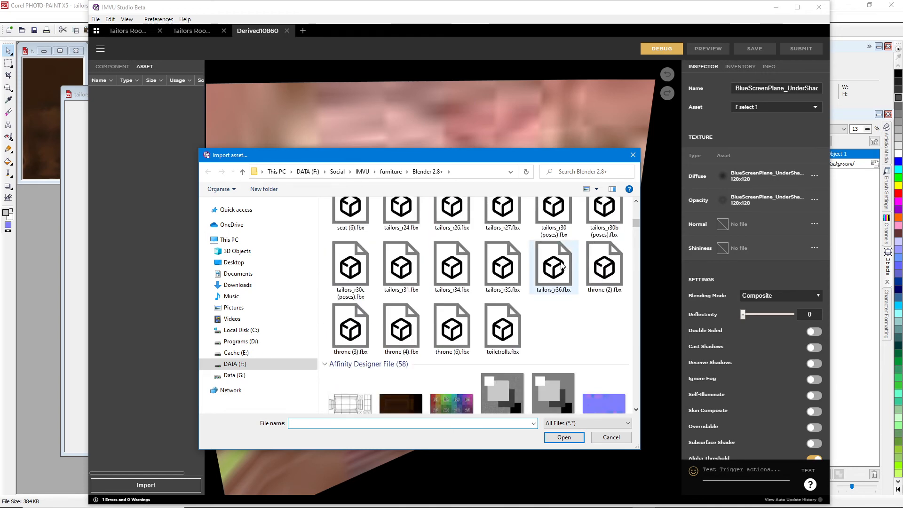
double_click(553, 267)
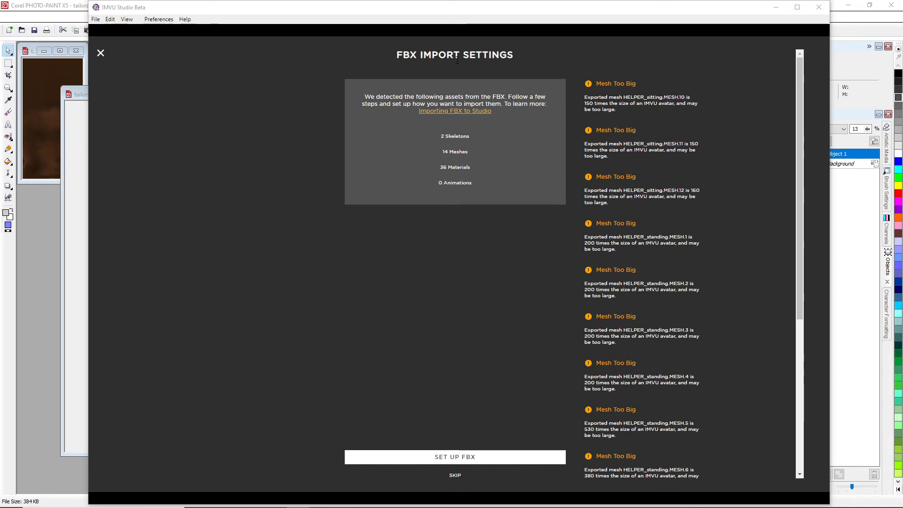
Step: Set the FBX import scale to 0.01, stop hiding skeletons without meshes, and keep skeleton.Room as the skeleton
left_click(457, 456)
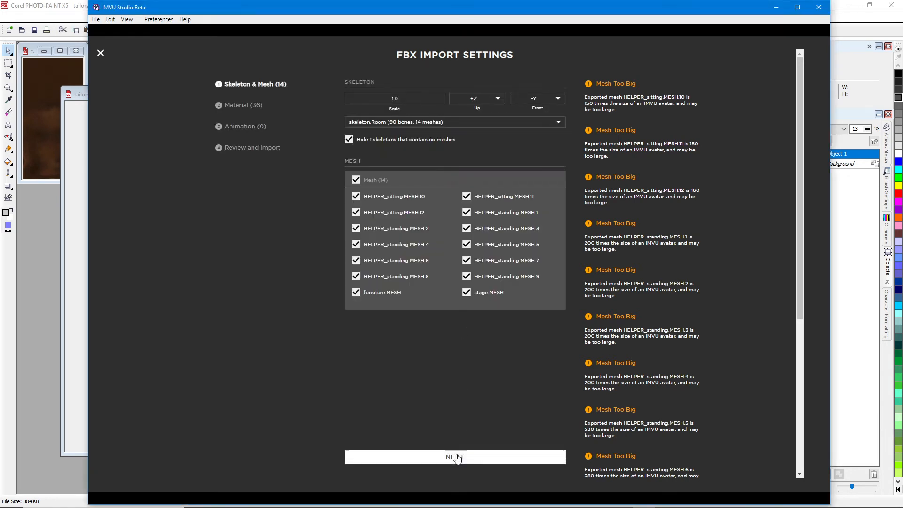
left_click(370, 97)
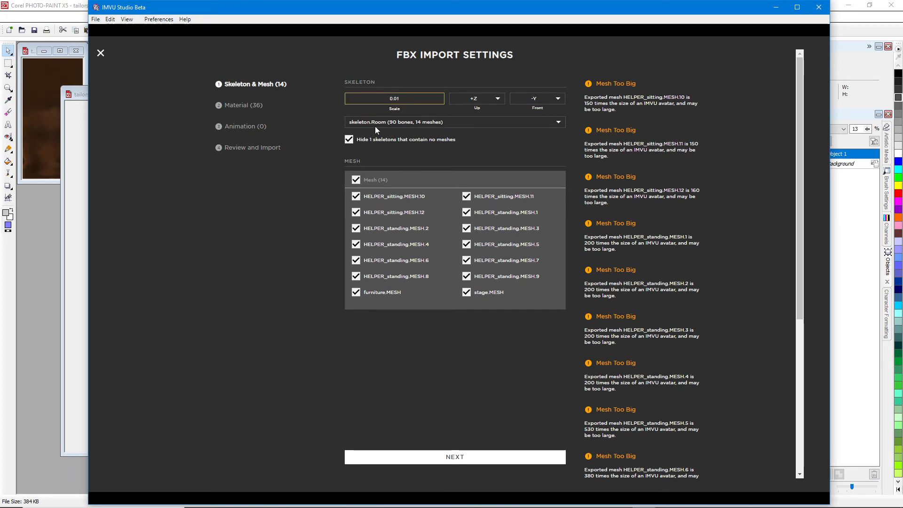
left_click(349, 139)
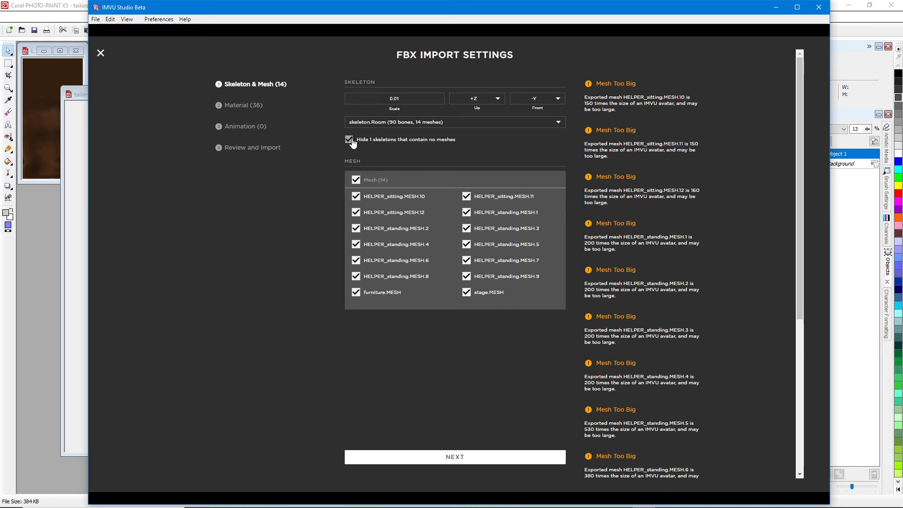
left_click(402, 125)
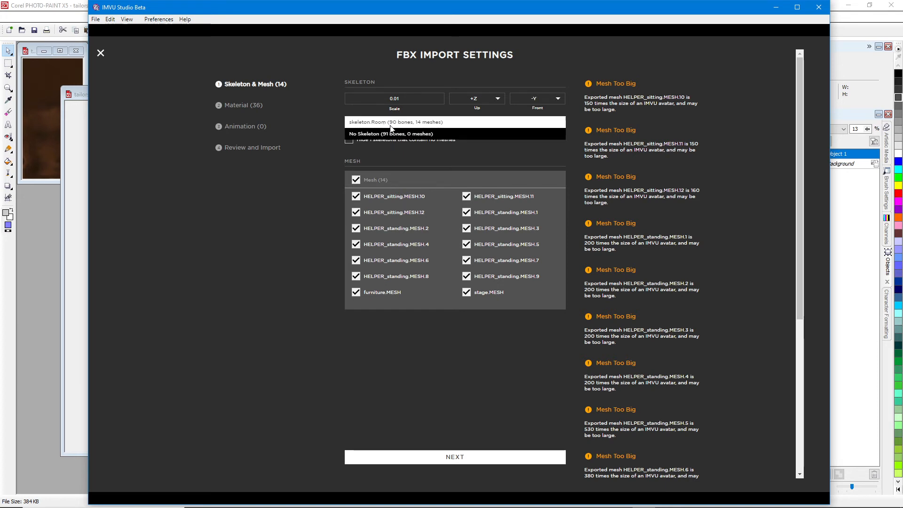
left_click(373, 124)
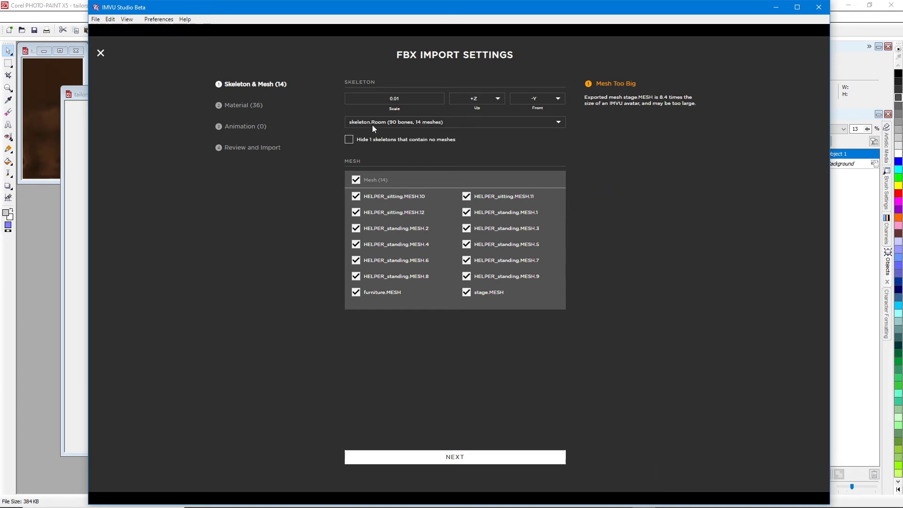
Step: Limit the imported meshes to furniture.MESH and stage.MESH and continue to the material settings
left_click(356, 180)
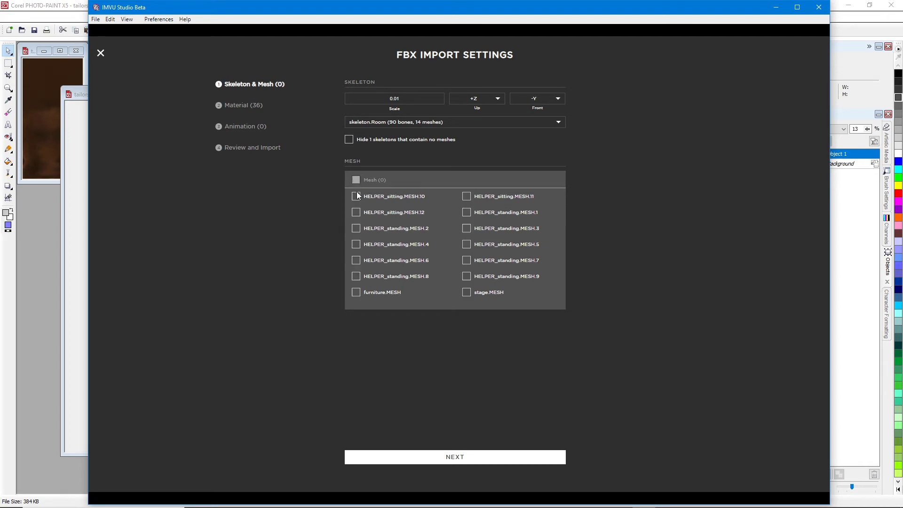
left_click(356, 292)
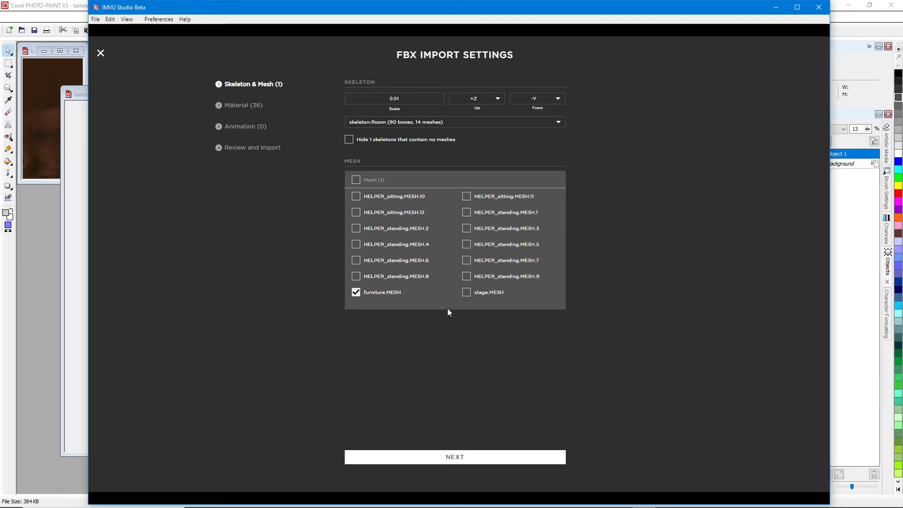
left_click(467, 293)
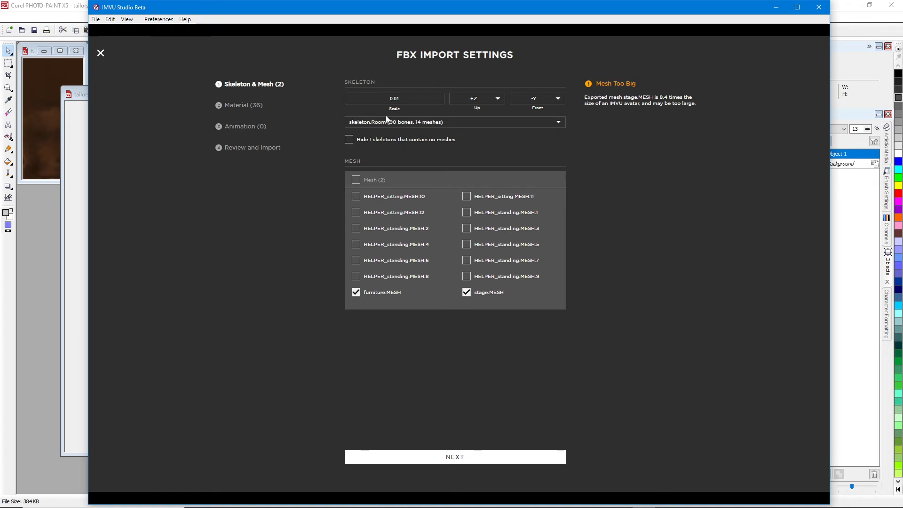
left_click(454, 457)
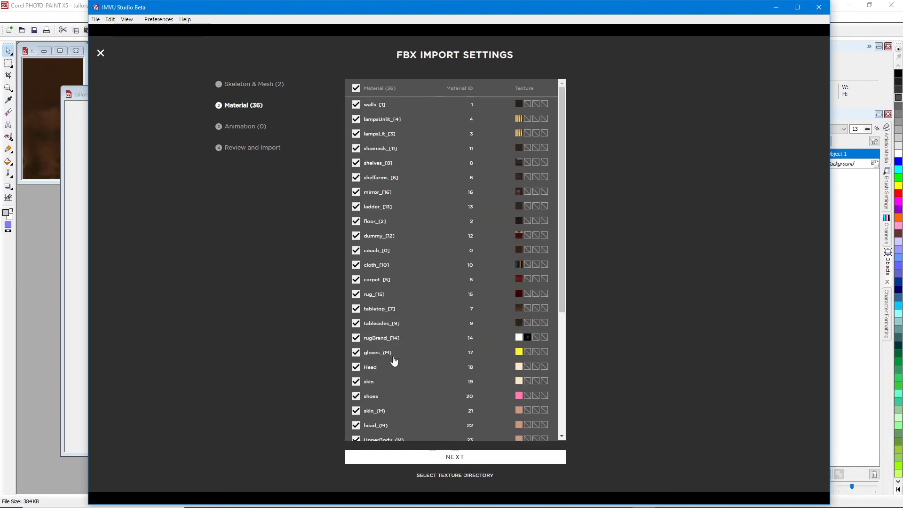
Step: Exclude the avatar materials with IDs 17 to 35 from the FBX import, keeping the room materials 0 to 16
scroll(387, 365, "down", 1)
scroll(386, 365, "down", 5)
left_click(356, 422)
left_click(356, 408)
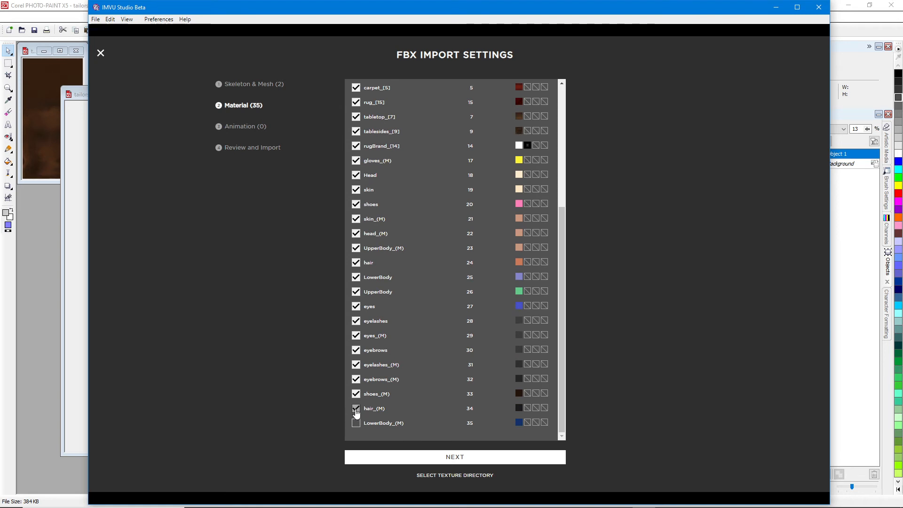
left_click(356, 393)
left_click(356, 379)
left_click(356, 365)
left_click(356, 350)
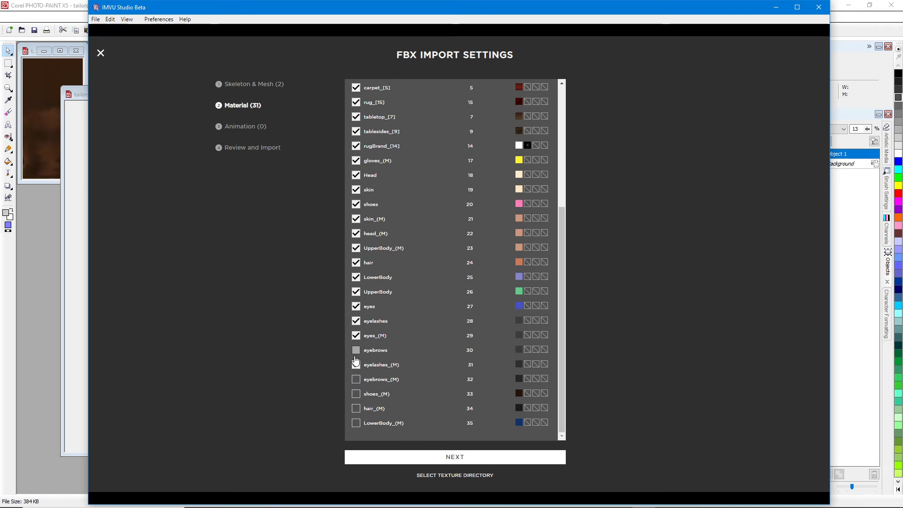
left_click(356, 335)
left_click(356, 321)
left_click(356, 306)
left_click(356, 291)
left_click(356, 277)
left_click(356, 262)
left_click(356, 248)
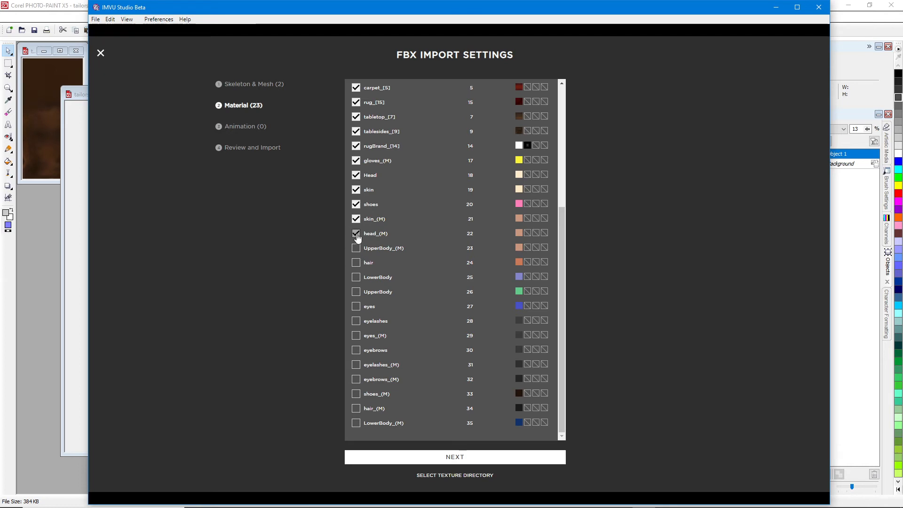
left_click(356, 233)
left_click(356, 204)
left_click(356, 189)
left_click(356, 174)
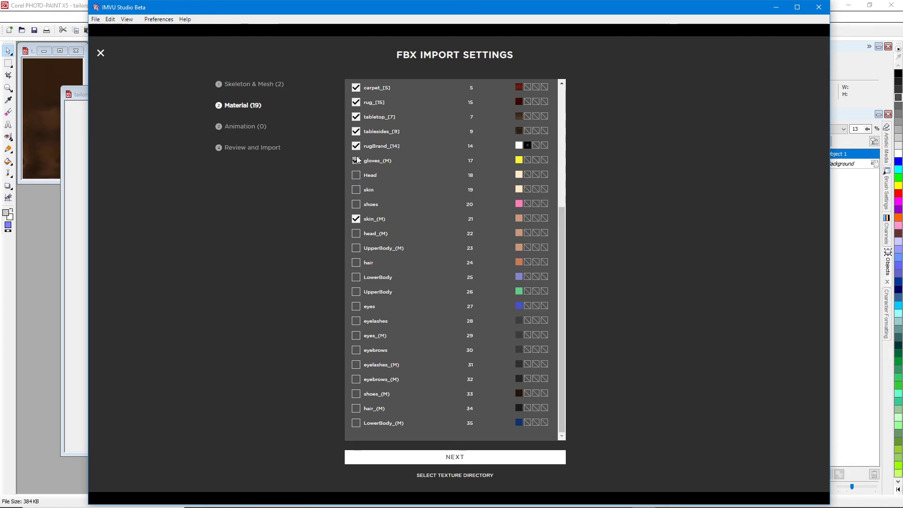
left_click(356, 161)
left_click(356, 219)
scroll(410, 371, "up", 2)
scroll(411, 385, "up", 2)
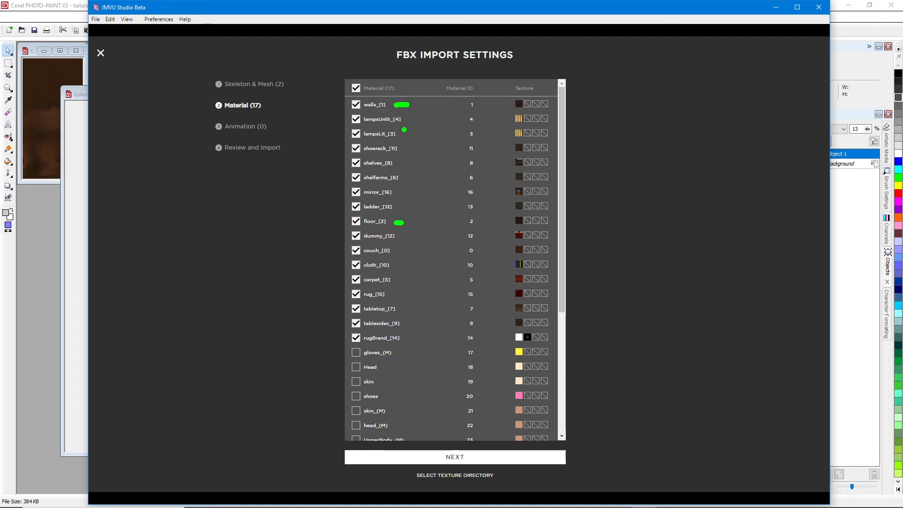
mouse_move(402, 135)
left_mouse_down()
mouse_move(420, 136)
mouse_move(425, 119)
left_mouse_up()
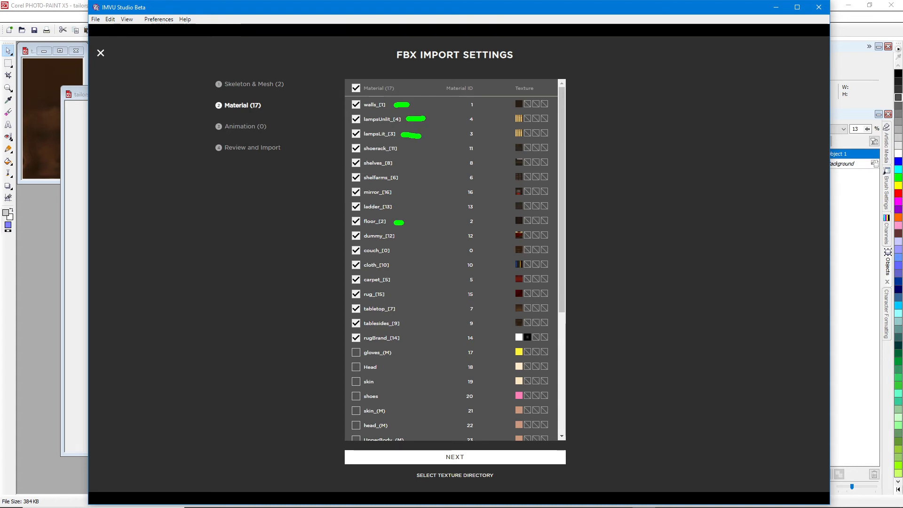
left_click_drag(395, 253, 408, 252)
key("Escape")
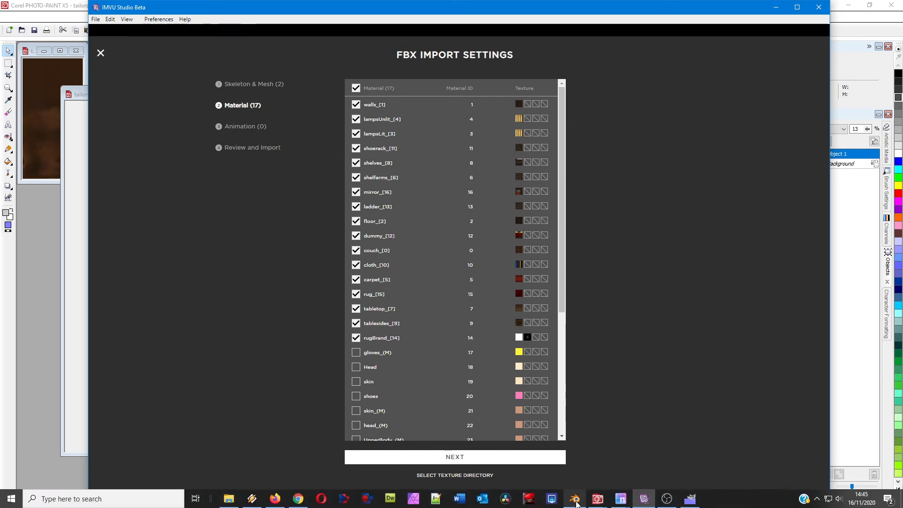
Step: Switch to Blender, leave mesh editing, and check the numbered material slots of stage.MESH and furniture.MESH
left_click(576, 498)
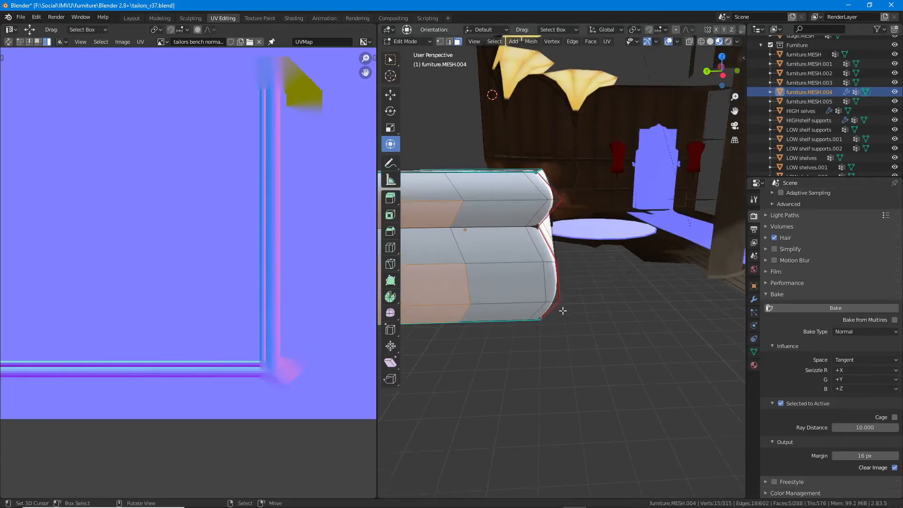
key("Tab")
middle_click_drag(585, 307, 629, 329)
left_click(629, 331)
scroll(631, 330, "up", 4)
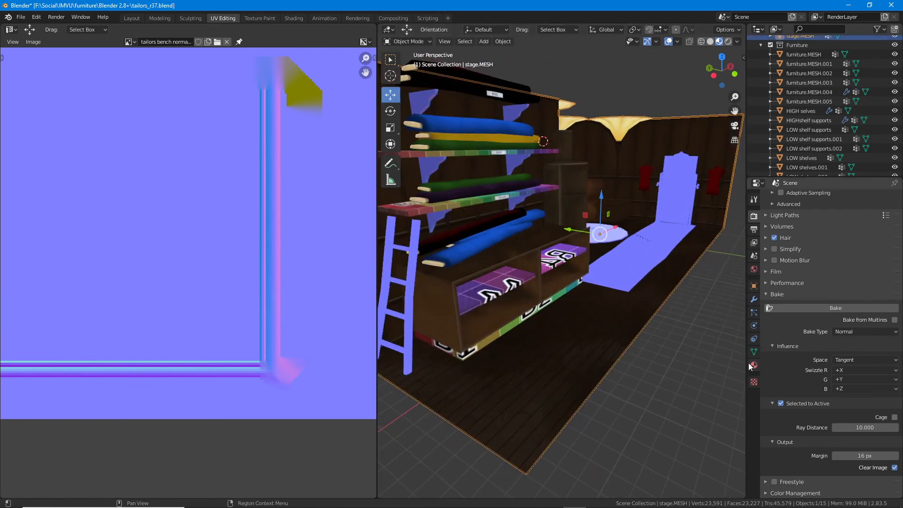
left_click(754, 365)
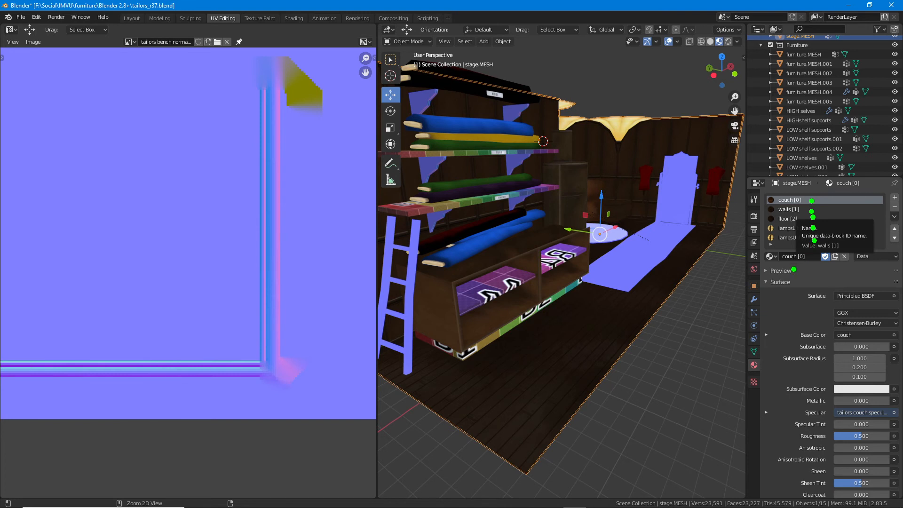
left_click(512, 297)
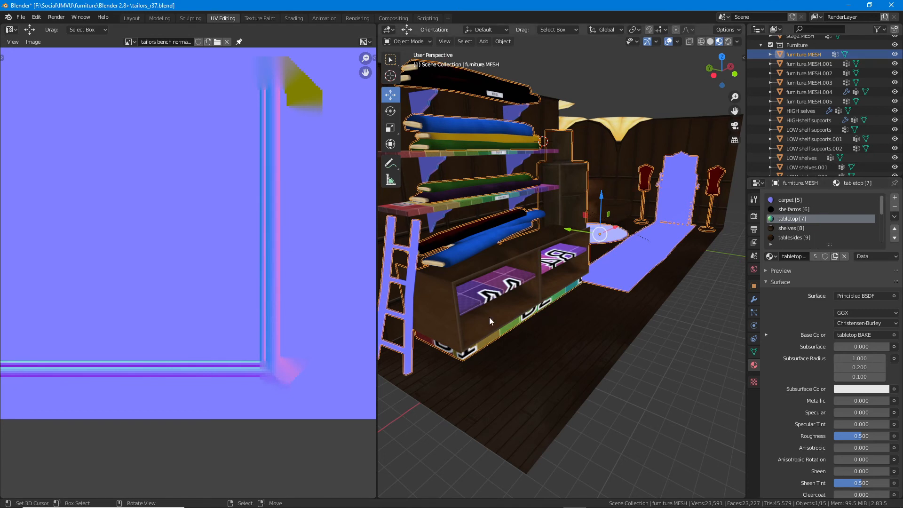
Step: Return to IMVU Studio and complete the FBX import with the selected room materials and no animations
left_click(644, 504)
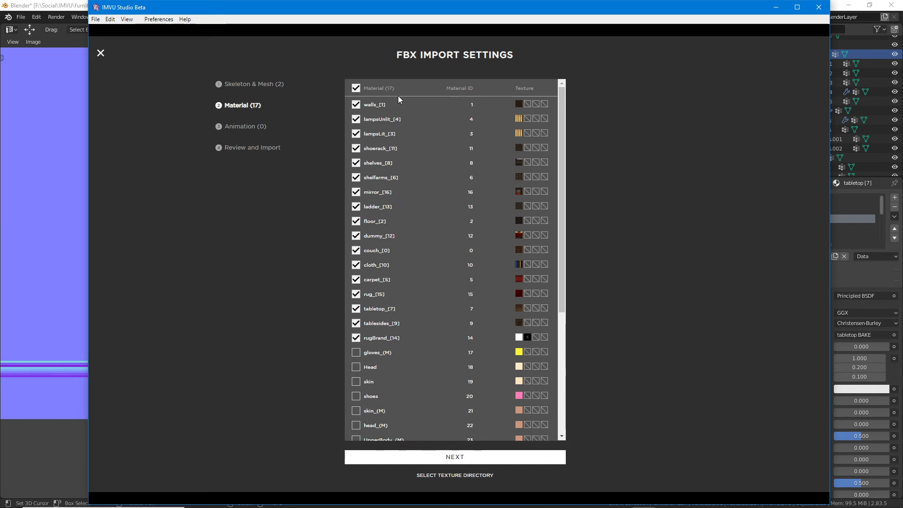
left_click(460, 458)
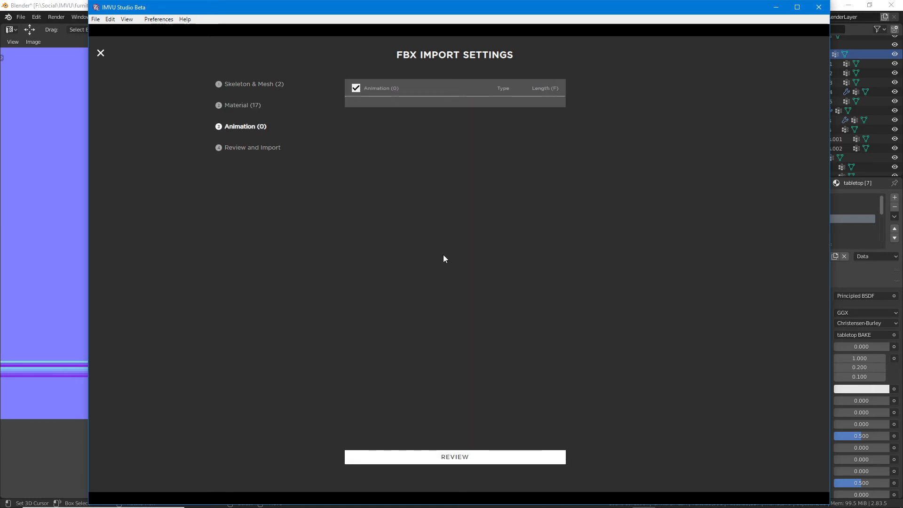
left_click(455, 456)
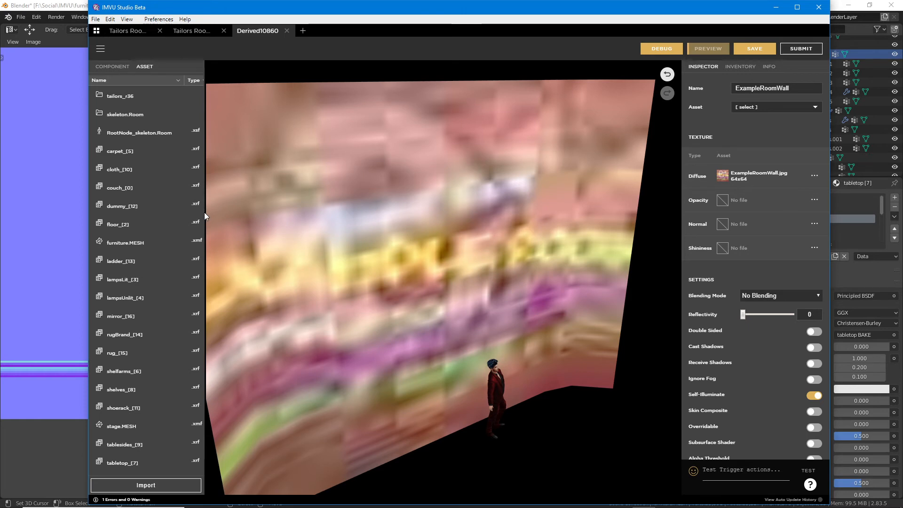
Step: Examine the imported assets' types, sizes and sources, and view the tailor's room in the scene
left_click_drag(206, 213, 400, 221)
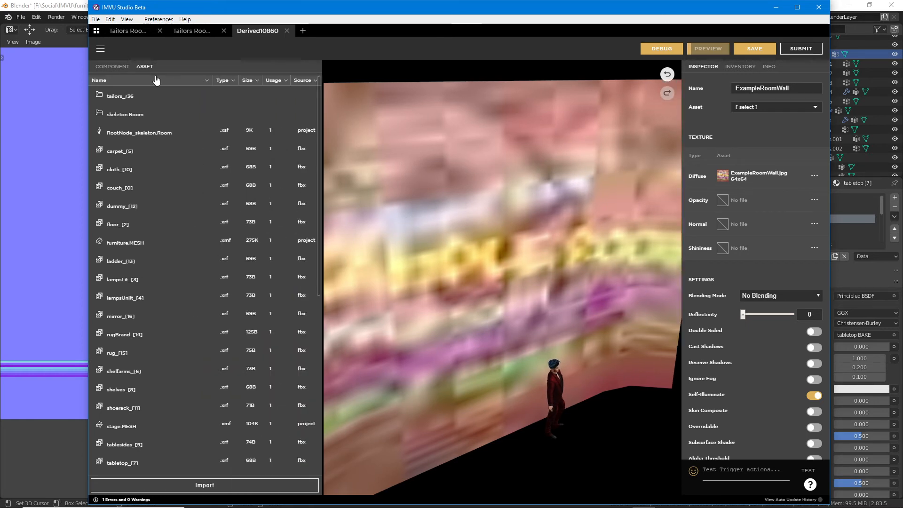
mouse_move(133, 56)
left_mouse_down()
mouse_move(178, 86)
mouse_move(136, 54)
mouse_move(148, 99)
mouse_move(165, 93)
left_mouse_up()
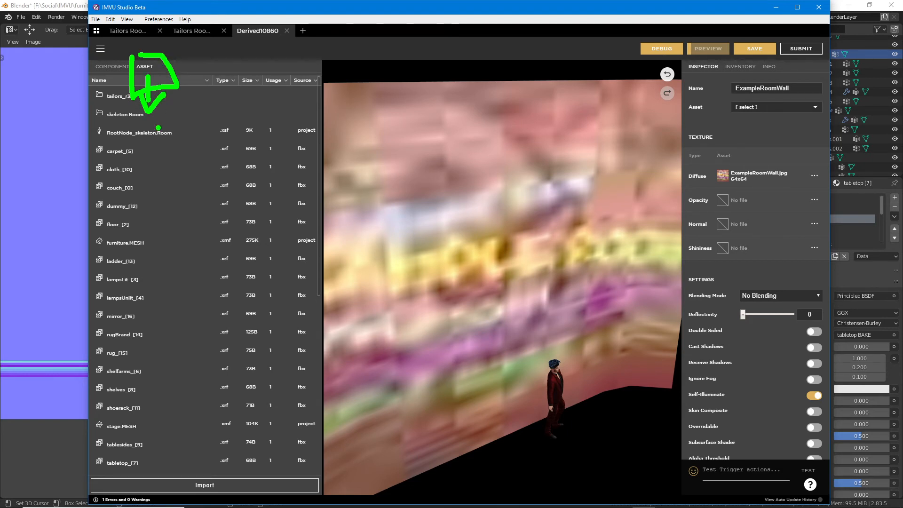
scroll(178, 252, "down", 6)
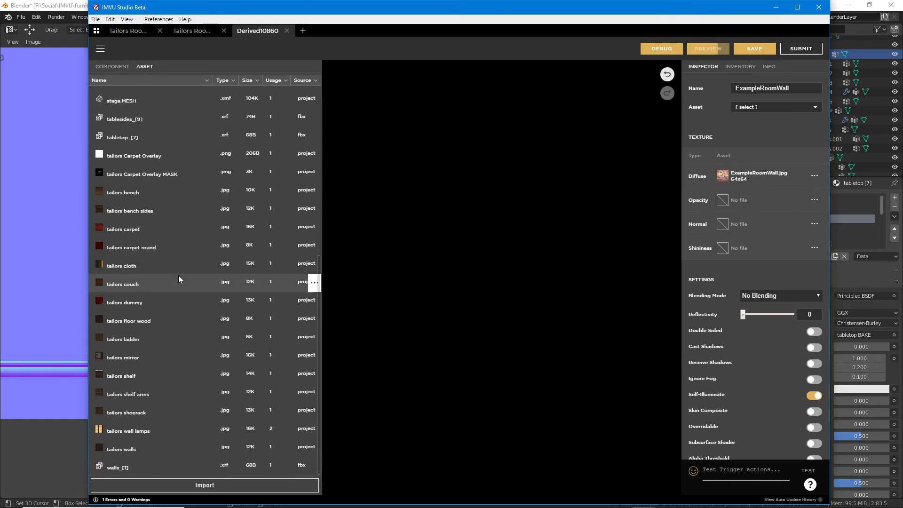
scroll(178, 275, "up", 6)
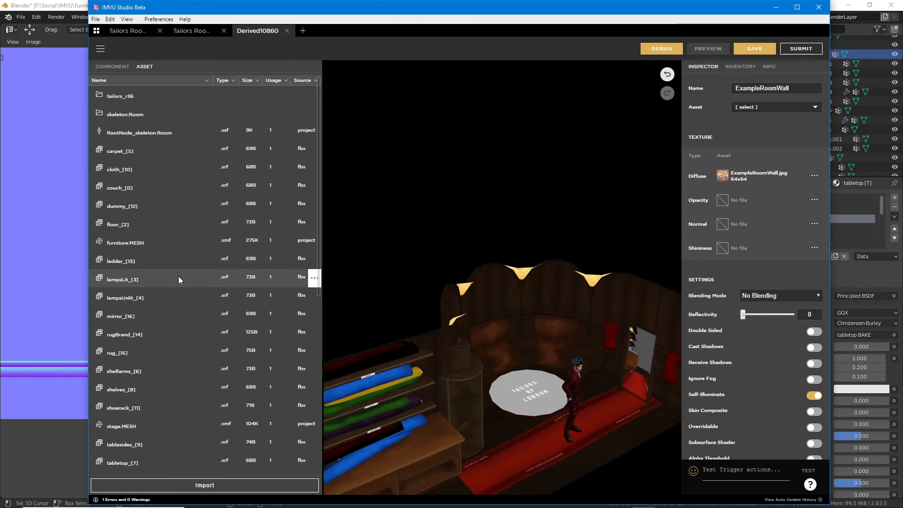
right_click_drag(461, 353, 431, 218)
right_click_drag(454, 306, 457, 322)
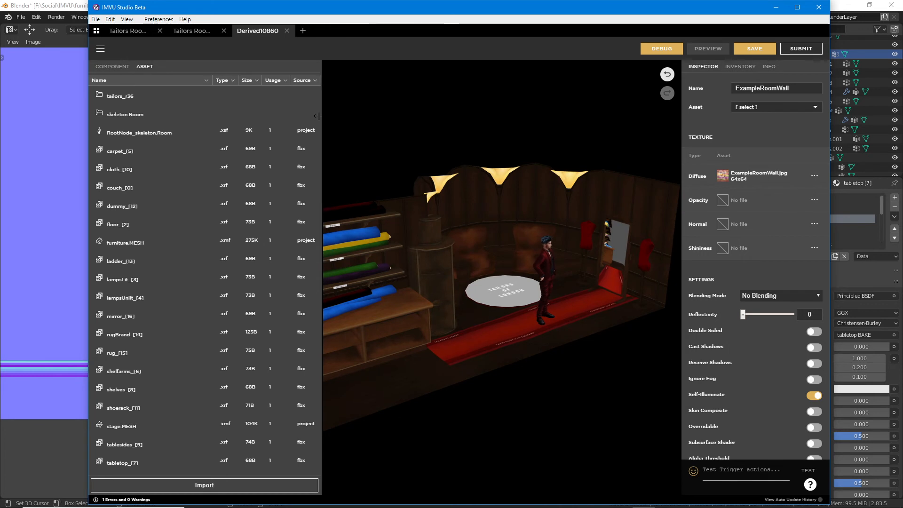
left_click_drag(317, 113, 173, 107)
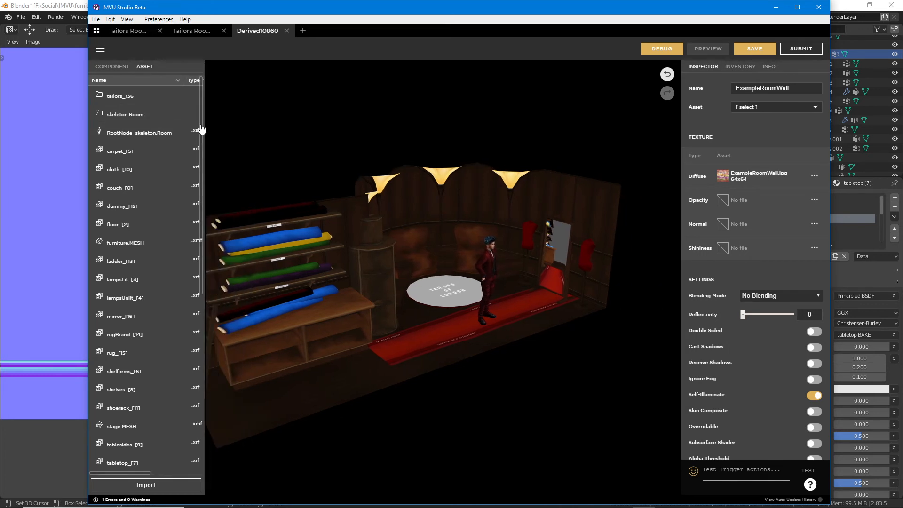
Step: Examine the product's material components, including the two original placeholder materials, and the submesh material assignments of stage.MESH
left_click(118, 66)
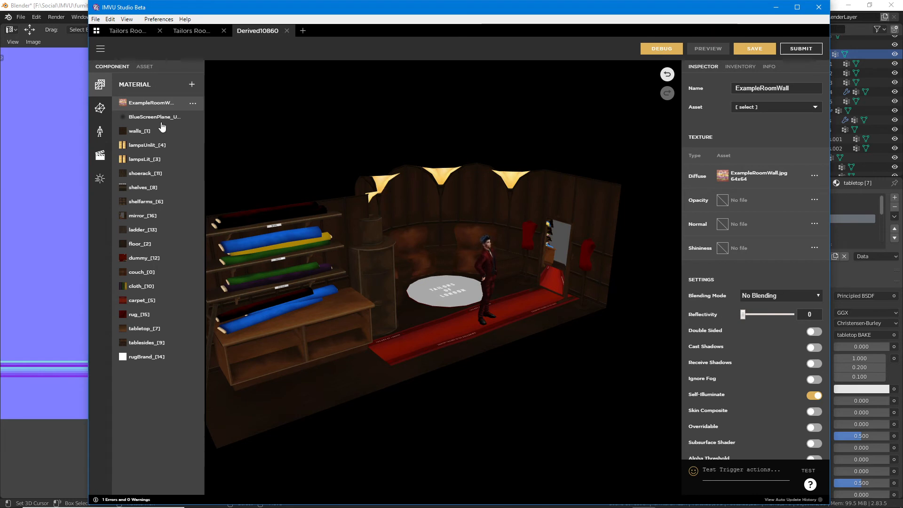
scroll(340, 263, "up", 5)
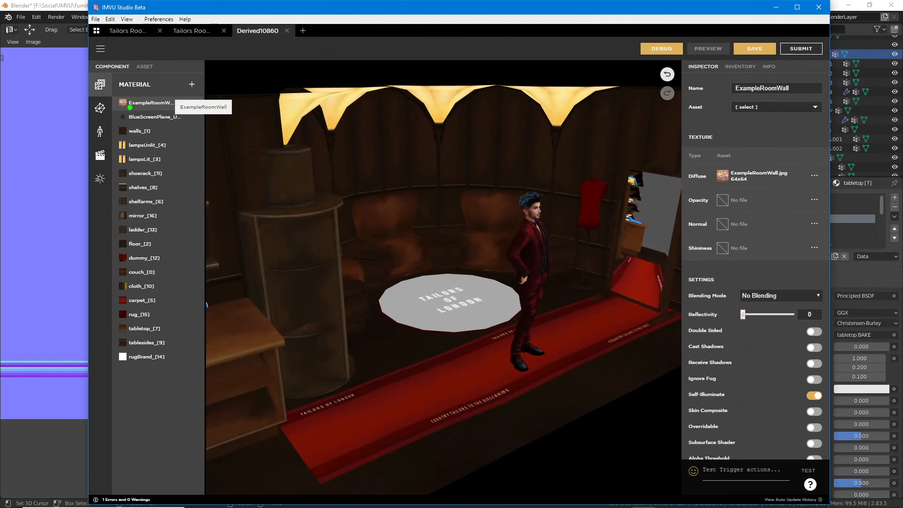
left_click_drag(124, 109, 184, 110)
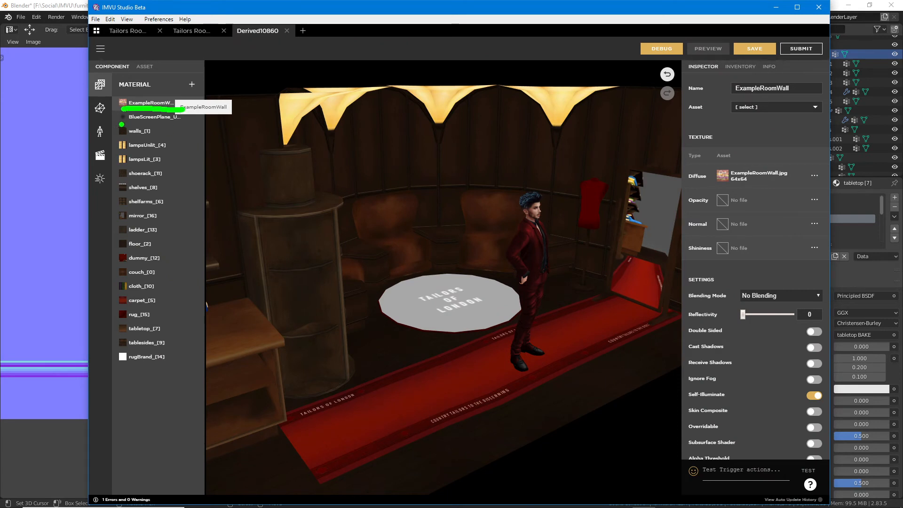
left_click_drag(121, 125, 194, 126)
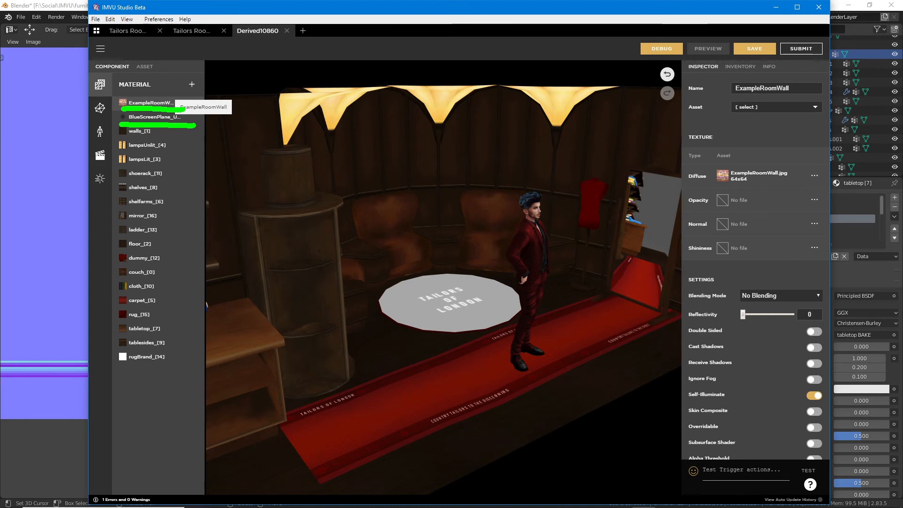
left_click(99, 107)
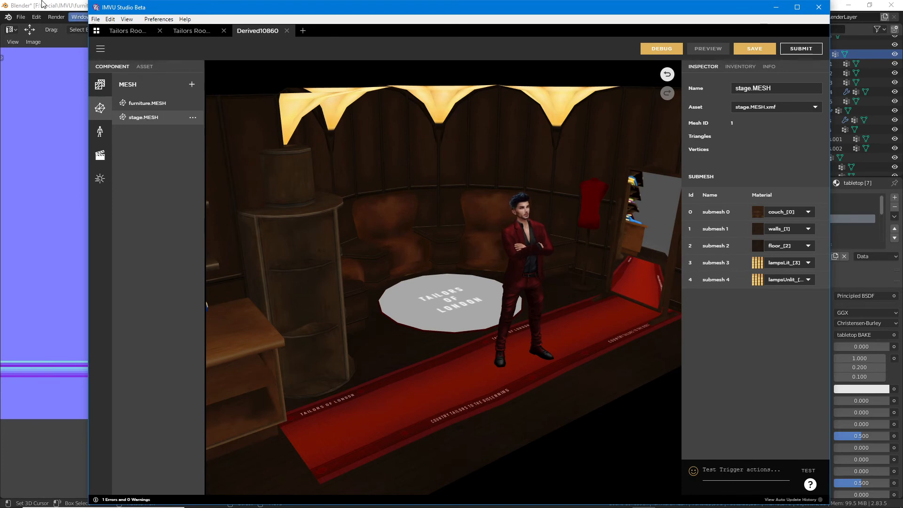
Step: Switch to Blender, enlarge the material slot list, and compare the slots of stage.MESH and furniture.MESH with the imported submeshes
left_click(61, 5)
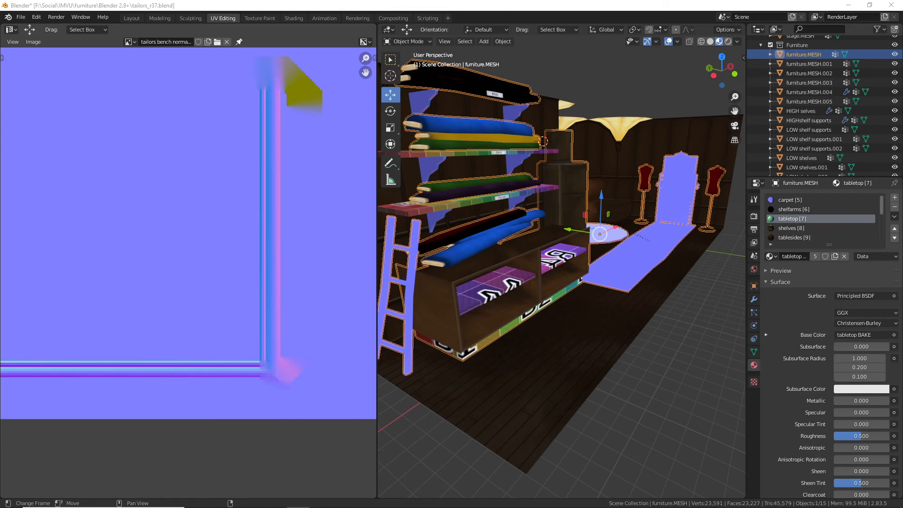
left_click(347, 6)
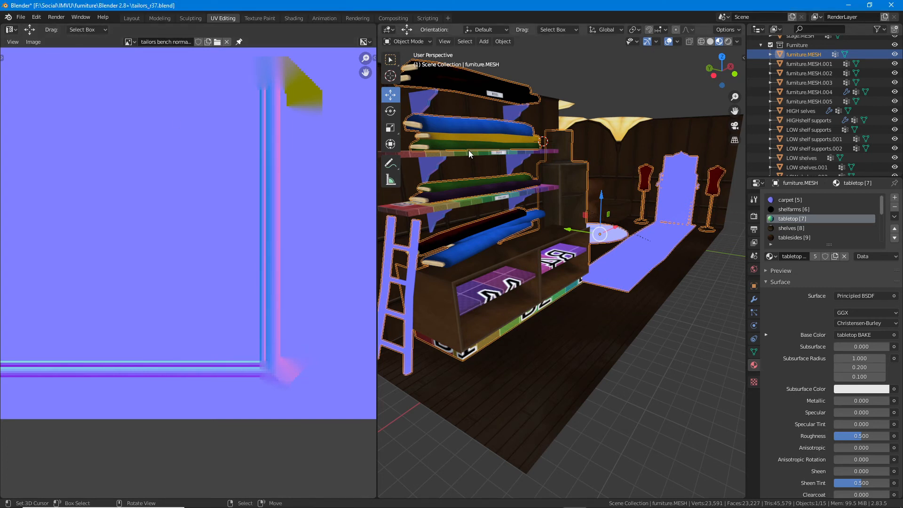
mouse_move(595, 505)
middle_click_drag(570, 325, 561, 334)
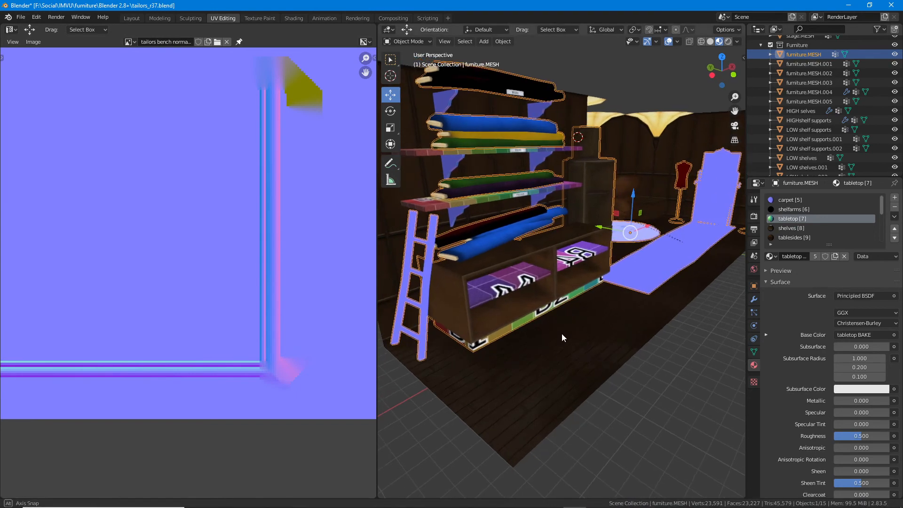
right_click(552, 363)
scroll(553, 362, "down", 1)
middle_click_drag(608, 309, 490, 345)
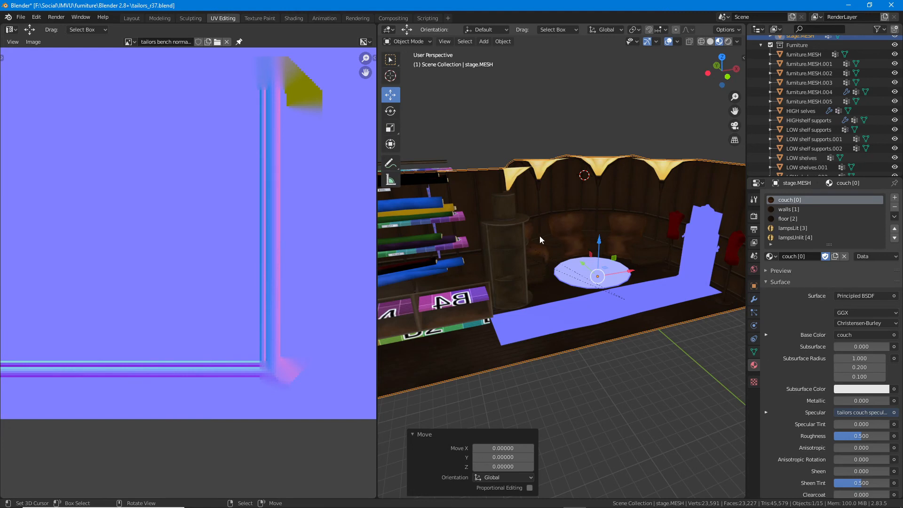
right_click(517, 227)
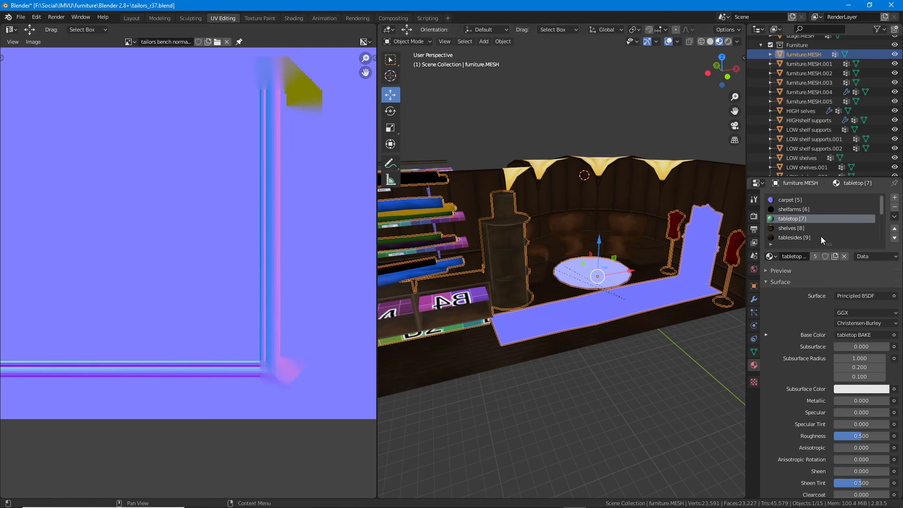
left_click_drag(828, 245, 828, 320)
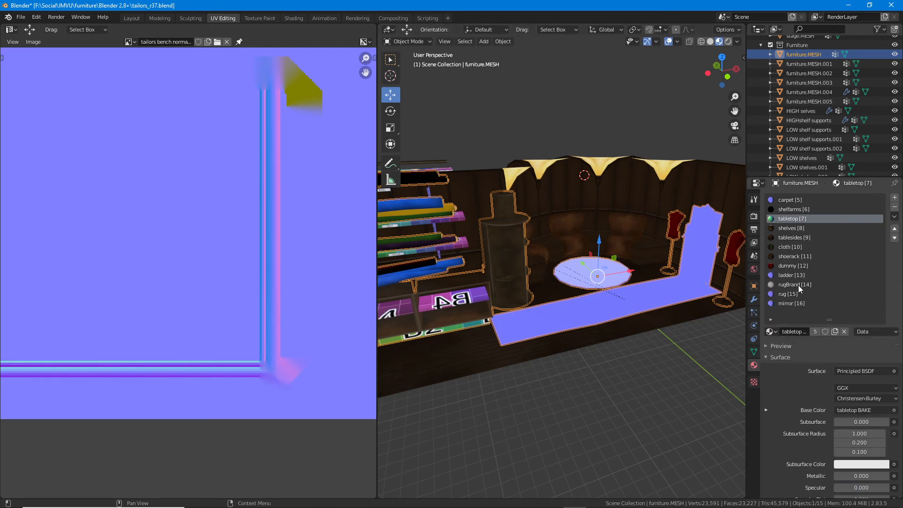
left_click(590, 171)
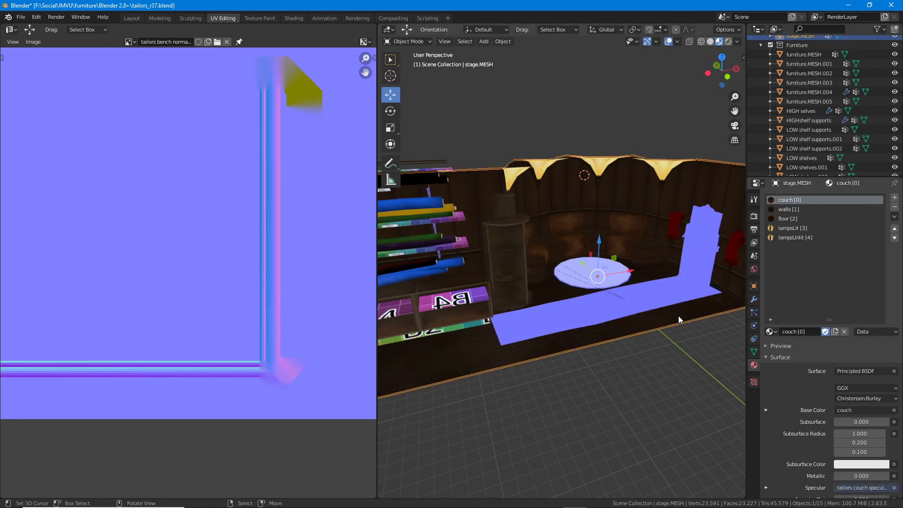
left_click(494, 233)
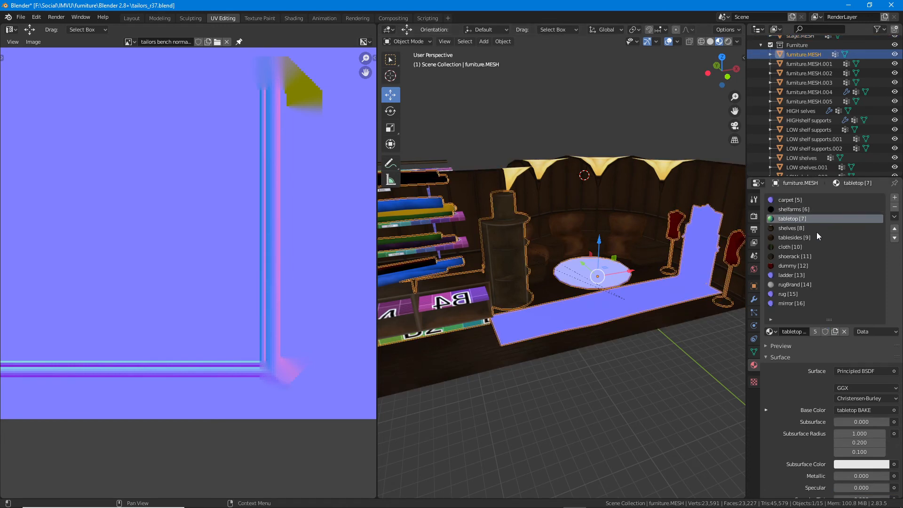
mouse_move(651, 506)
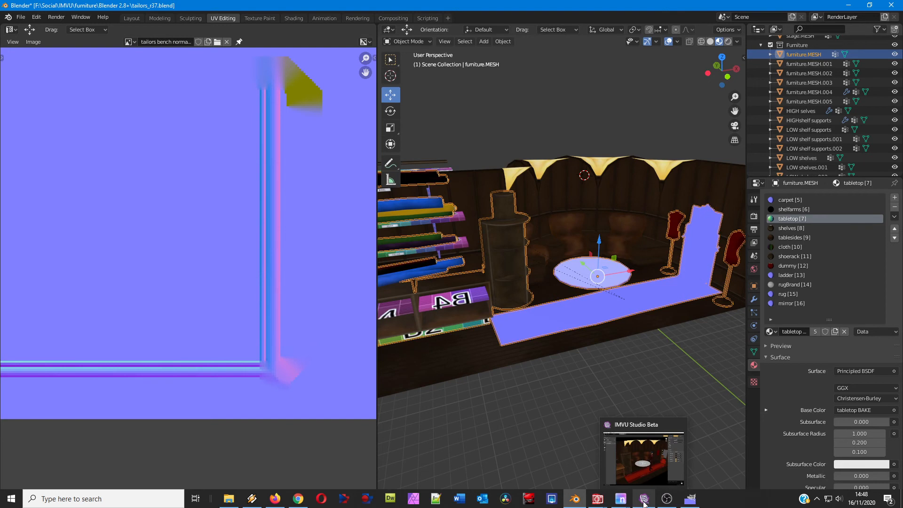
scroll(810, 105, "up", 3)
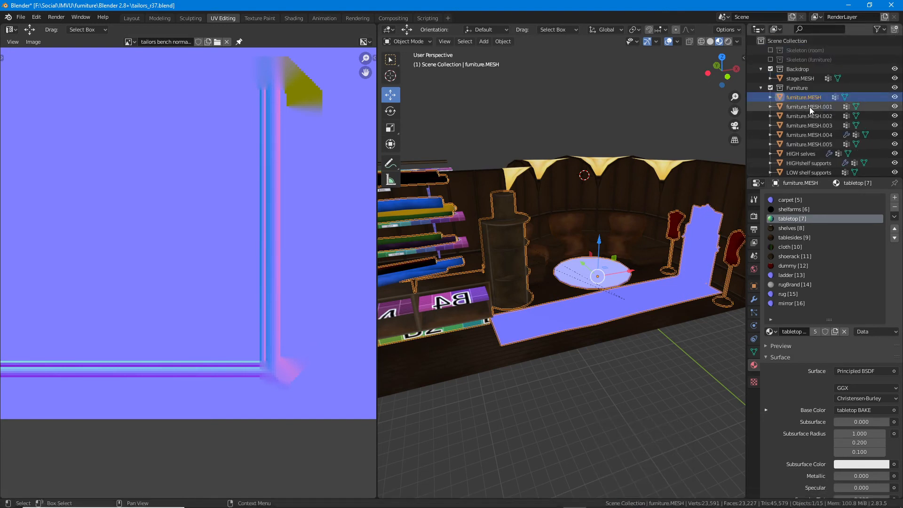
Step: Select stage.MESH in the Blender scene, then switch to IMVU Studio and examine the Mesh ID of its stage.MESH component
left_click(557, 165)
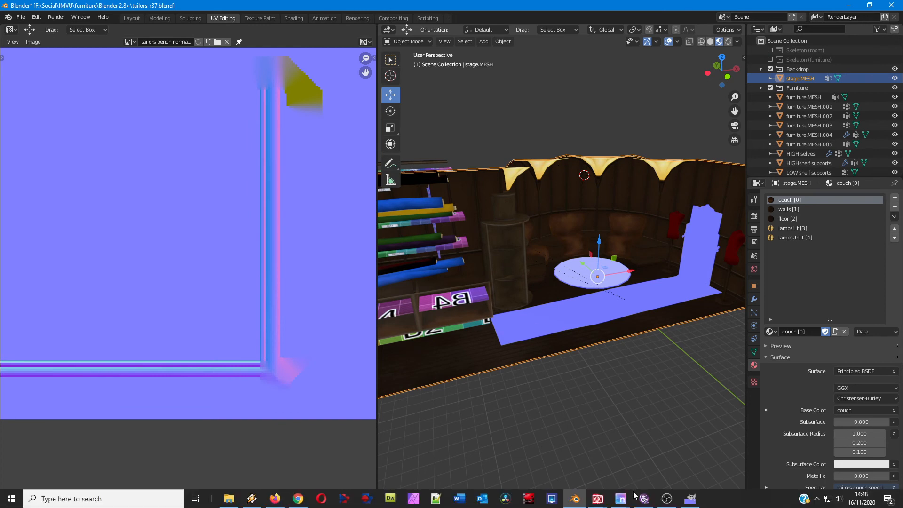
left_click(643, 502)
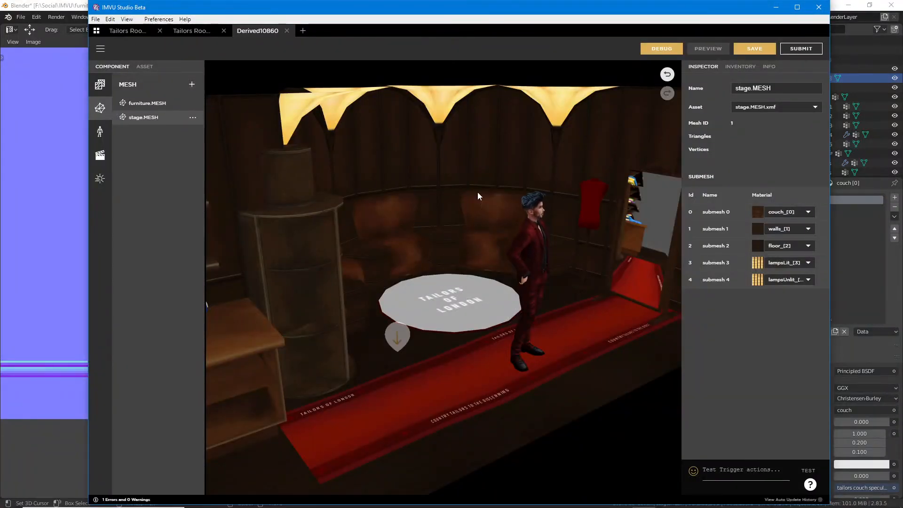
mouse_move(332, 229)
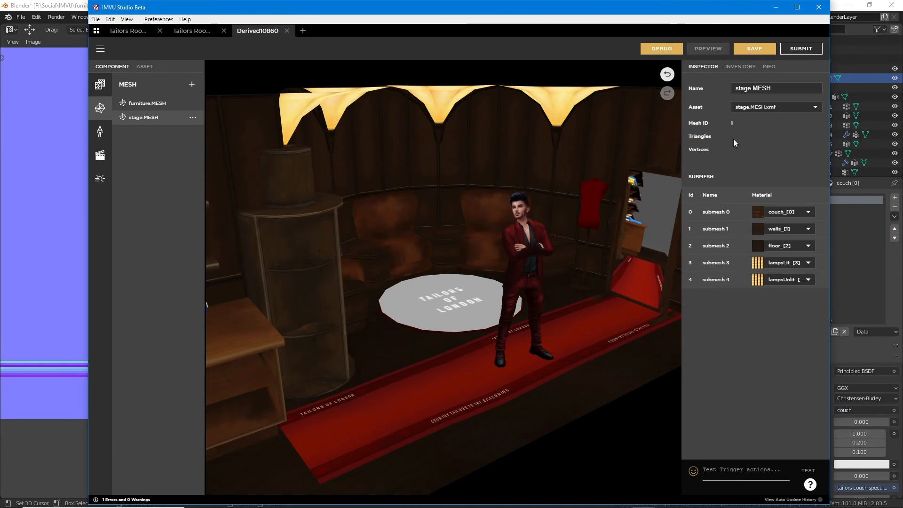
mouse_move(680, 114)
left_mouse_down()
mouse_move(751, 137)
mouse_move(749, 113)
mouse_move(685, 114)
left_mouse_up()
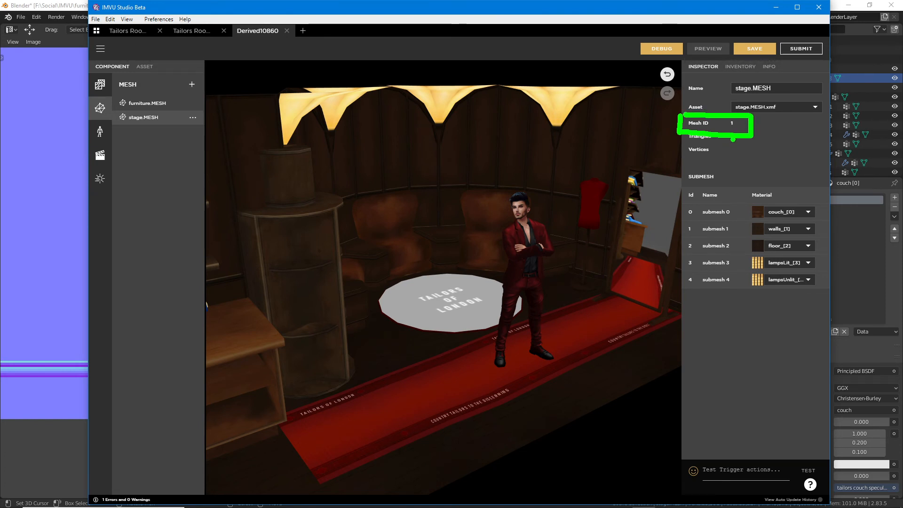
mouse_move(733, 140)
left_mouse_down()
mouse_move(733, 162)
mouse_move(732, 137)
left_mouse_up()
left_click_drag(732, 137, 744, 150)
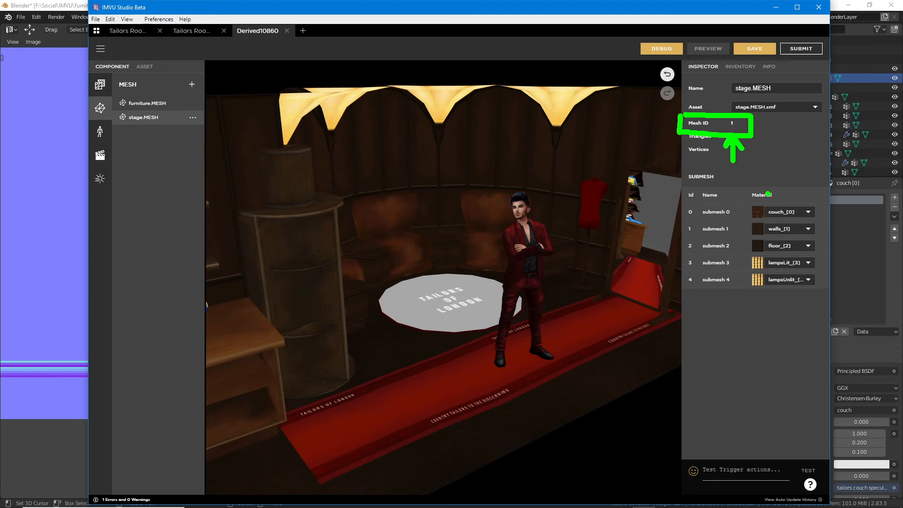
key("Escape")
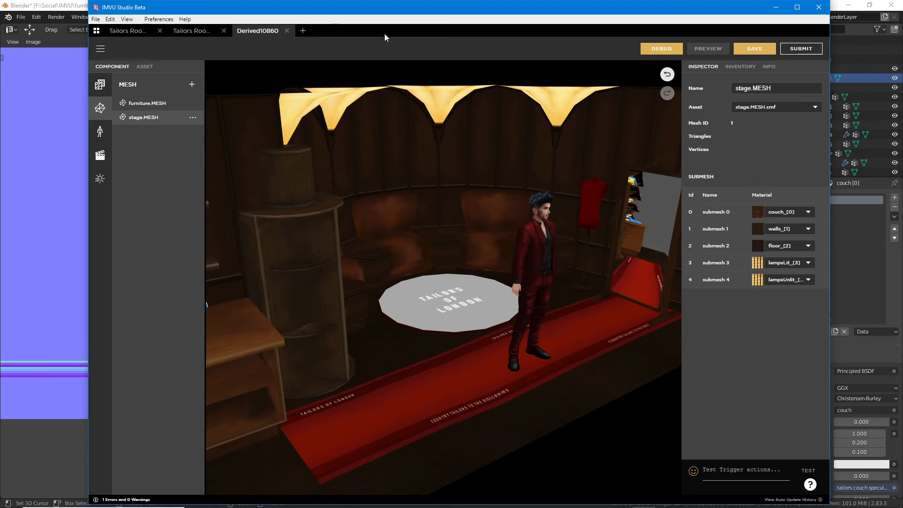
Step: Examine the Mesh ID and submesh material assignments of the furniture.MESH component
left_click(151, 102)
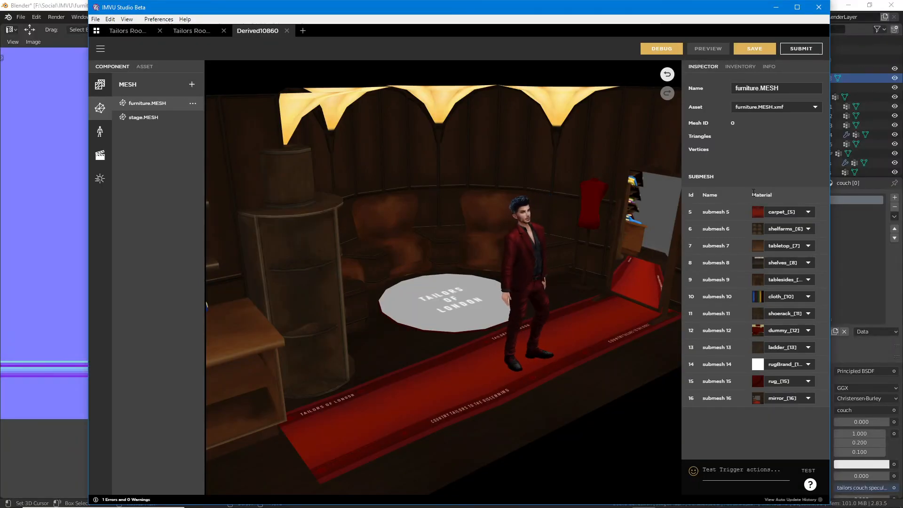
mouse_move(750, 199)
left_mouse_down()
mouse_move(834, 170)
mouse_move(811, 198)
mouse_move(750, 197)
left_mouse_up()
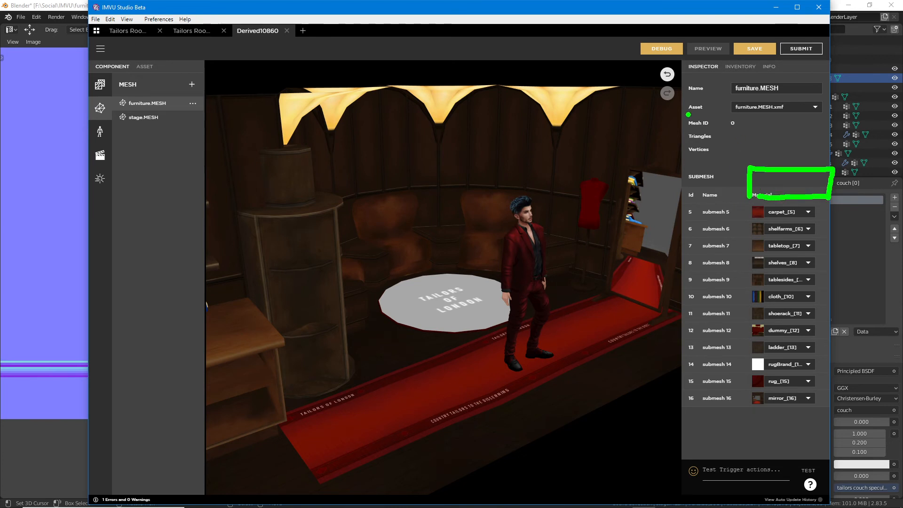
mouse_move(712, 117)
left_mouse_down()
mouse_move(753, 115)
mouse_move(677, 113)
left_mouse_up()
key("Escape")
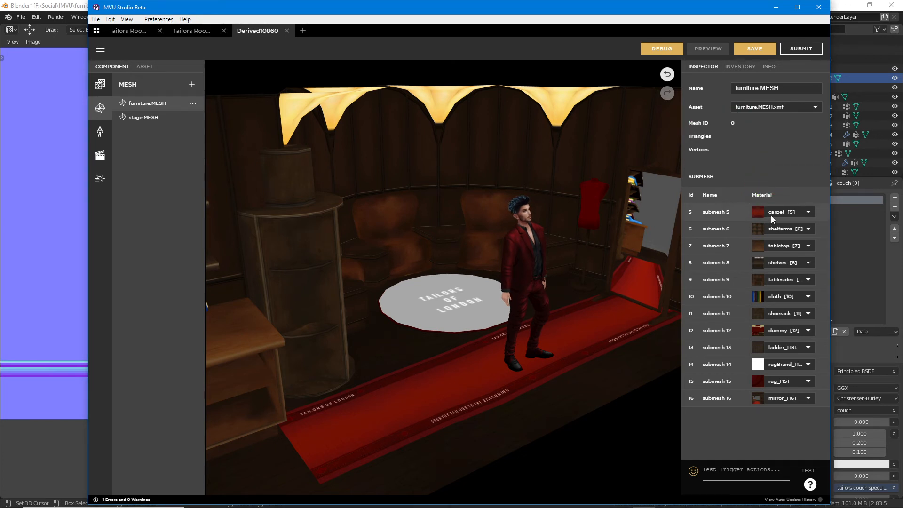
Step: Swap the two mesh assets, assigning furniture.MESH.xmf to the stage.MESH component and stage.MESH.xmf to the furniture.MESH component
left_click(140, 118)
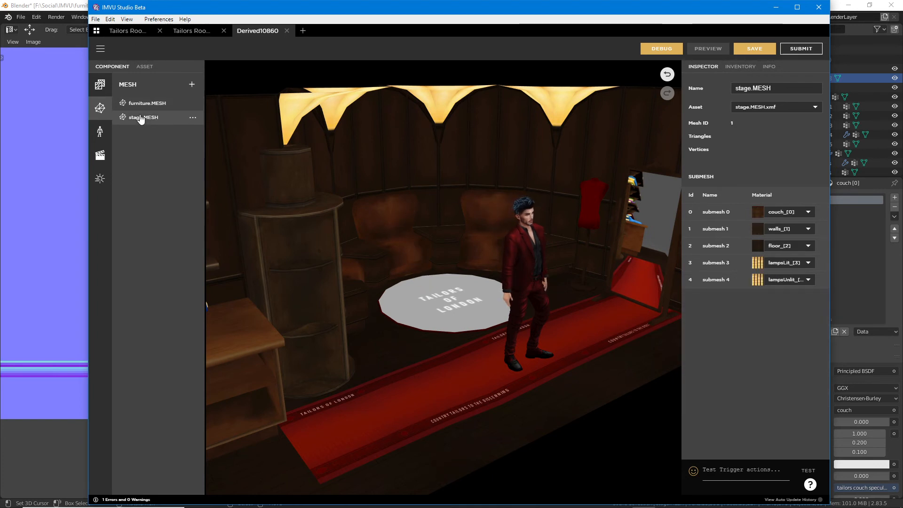
left_click(761, 107)
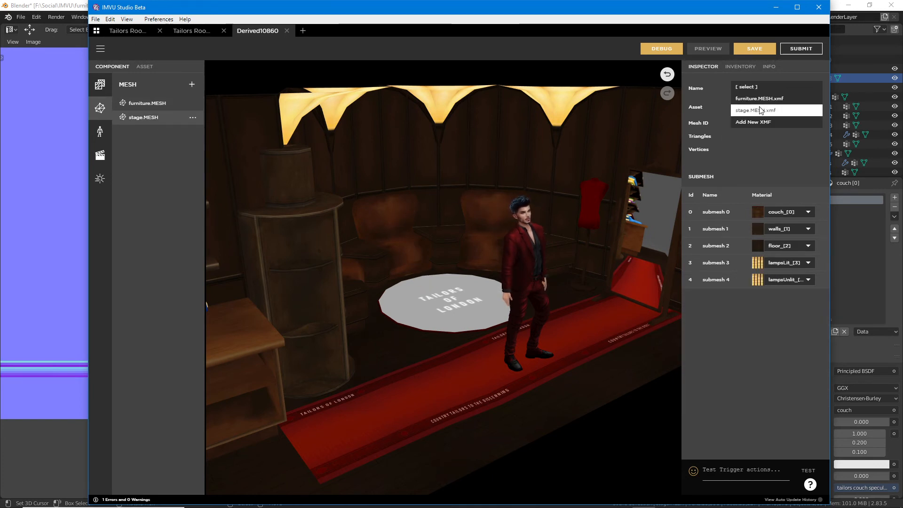
left_click(760, 98)
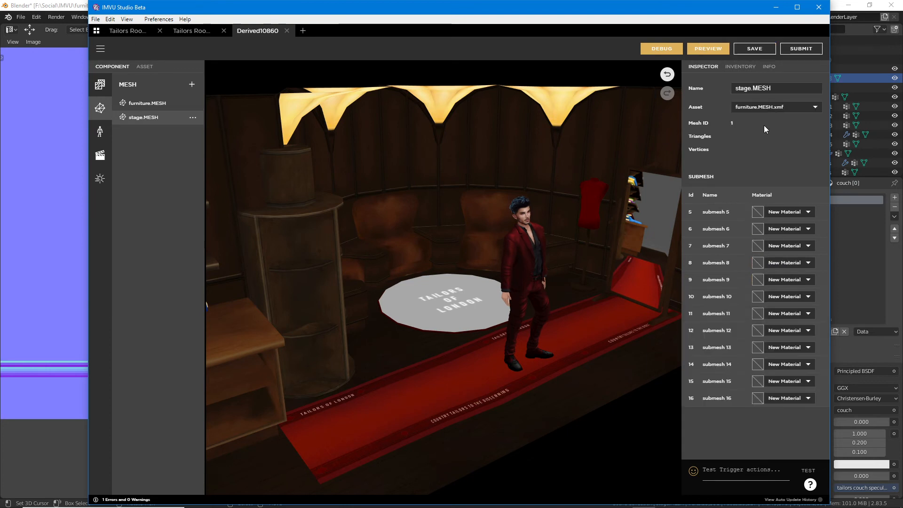
left_click(143, 103)
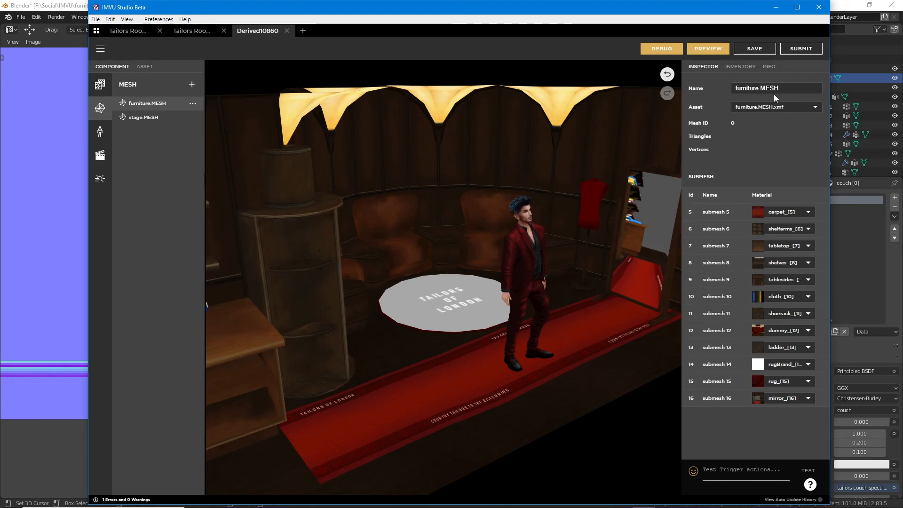
mouse_move(688, 108)
left_mouse_down()
mouse_move(748, 124)
mouse_move(825, 96)
mouse_move(671, 93)
left_mouse_up()
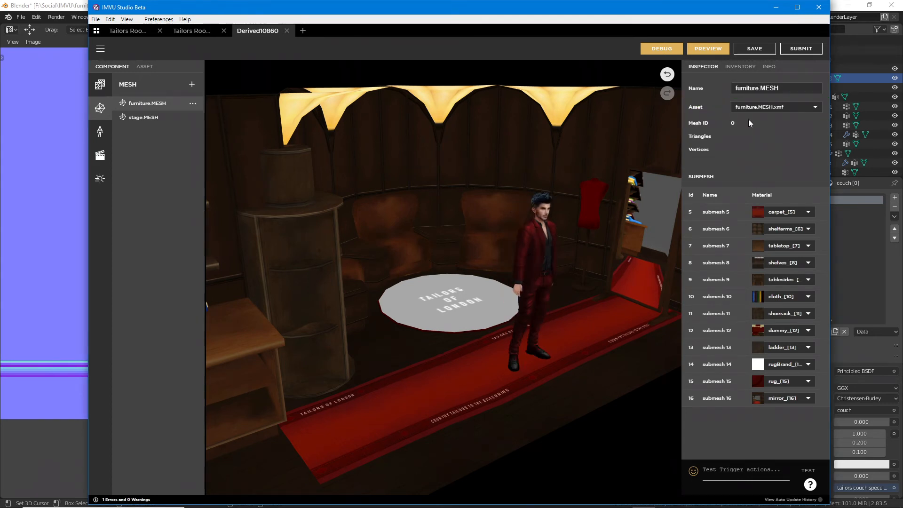
left_click(757, 107)
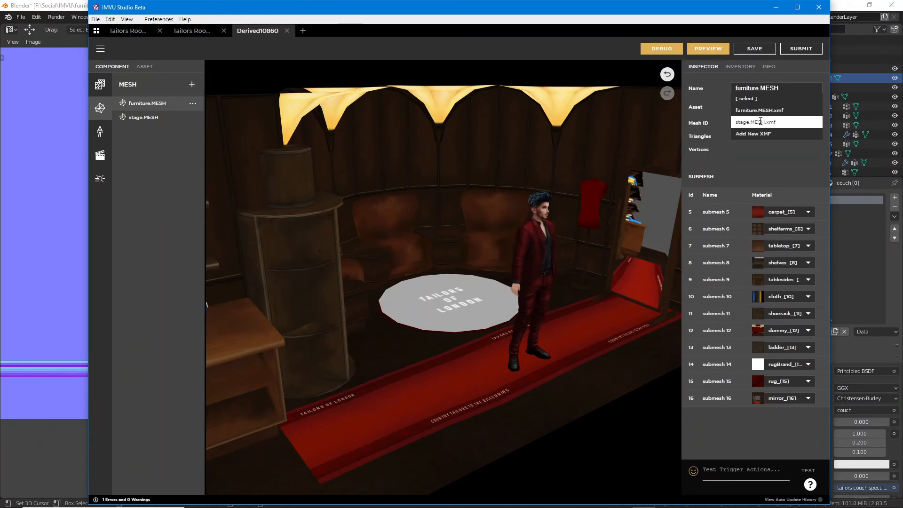
left_click(760, 122)
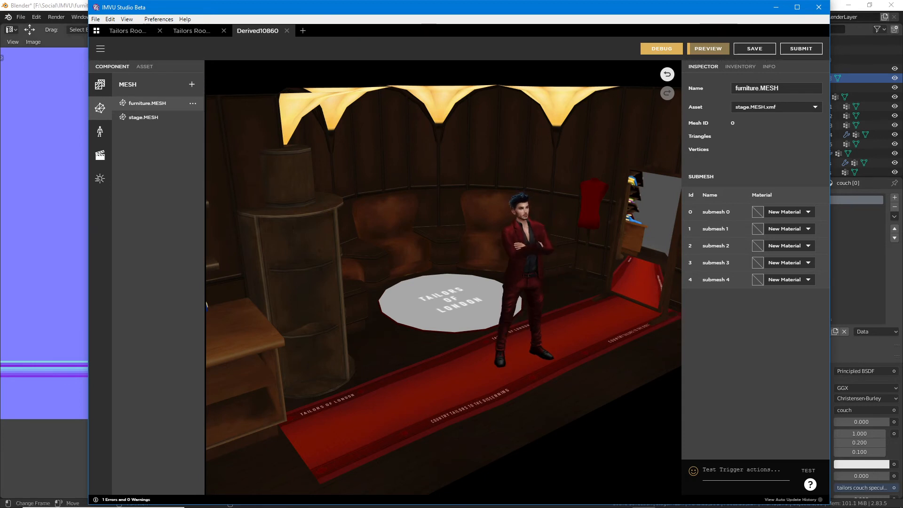
Step: Preview the swapped mesh assets in the scene and view the whole room from farther away
left_click(206, 506)
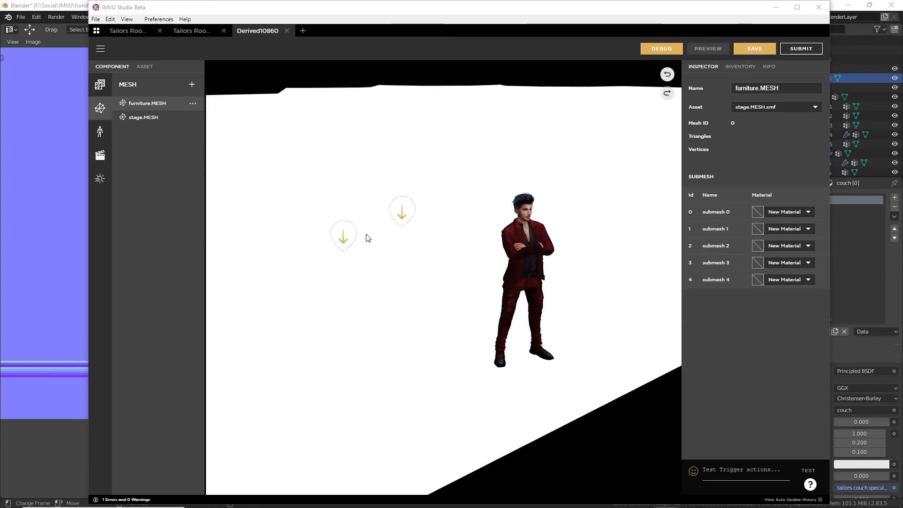
left_click(435, 269)
left_click_drag(434, 269, 396, 285)
scroll(425, 284, "down", 3)
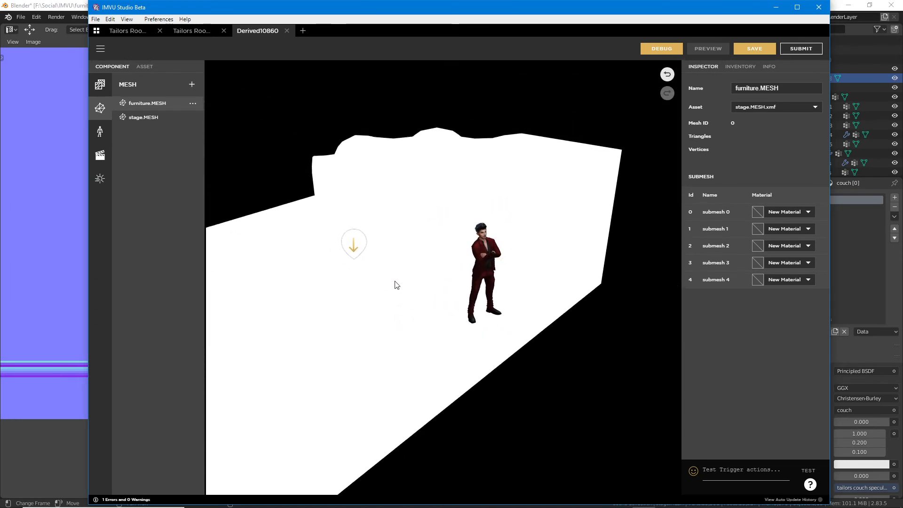
Step: Look through the materials offered for submesh 0 of the furniture.MESH component
left_click(808, 212)
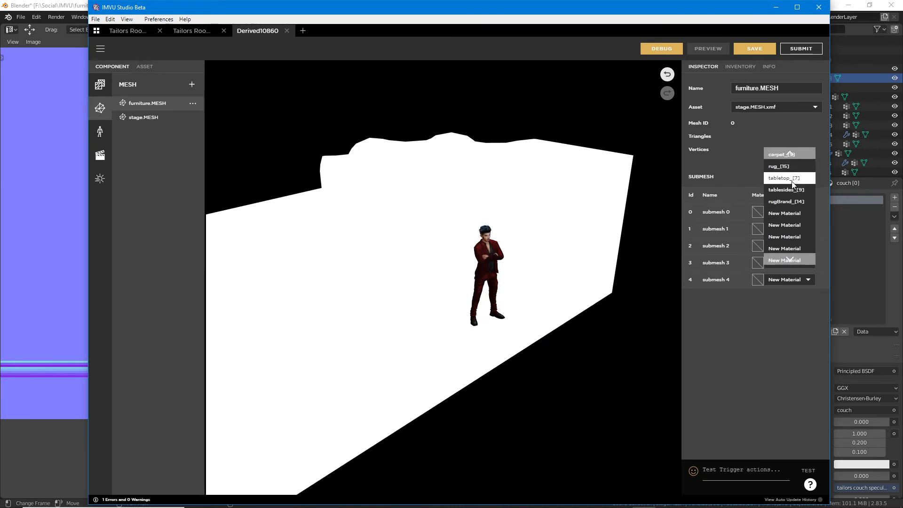
scroll(792, 233, "down", 5)
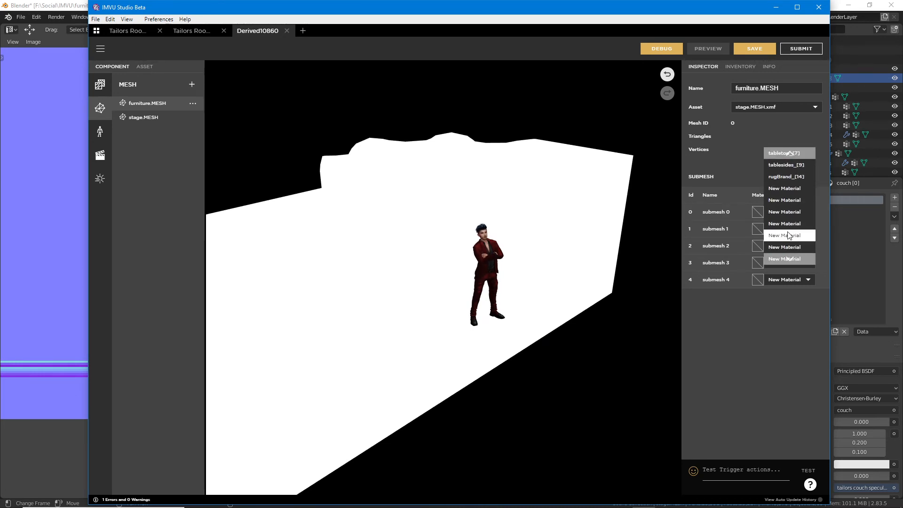
left_click(767, 339)
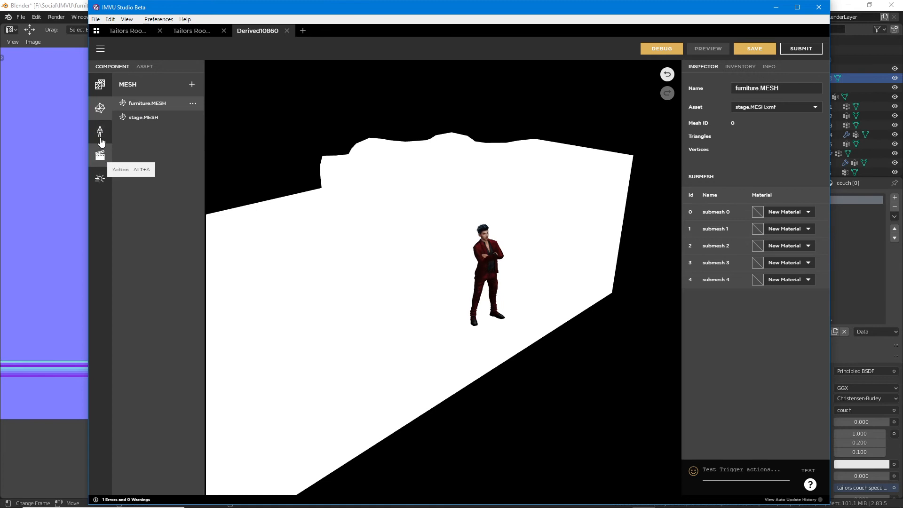
Step: Examine the product's material components, including several of the New Material entries and the original ExampleRoomWall material
left_click(99, 84)
scroll(169, 359, "down", 8)
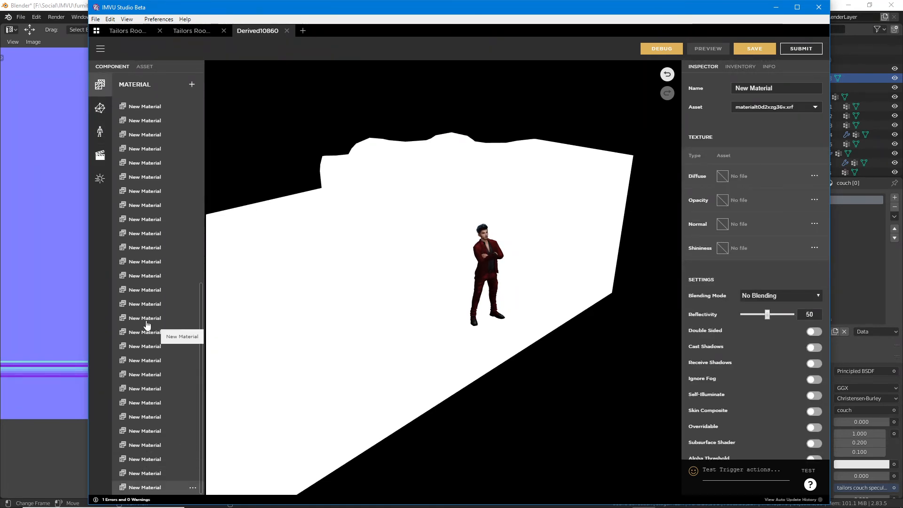
scroll(145, 329, "up", 5)
left_click(143, 304)
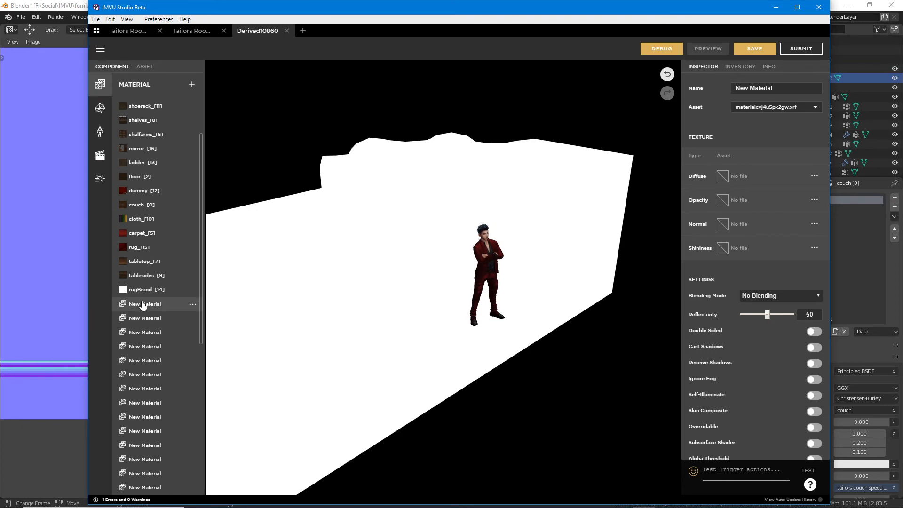
left_click(143, 318)
left_click(143, 332)
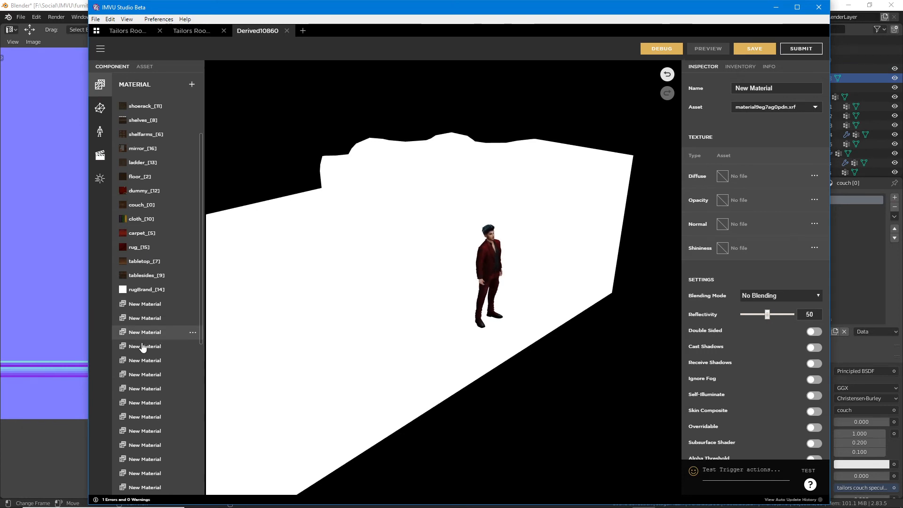
left_click(142, 346)
left_click(143, 360)
left_click(143, 388)
left_click(142, 416)
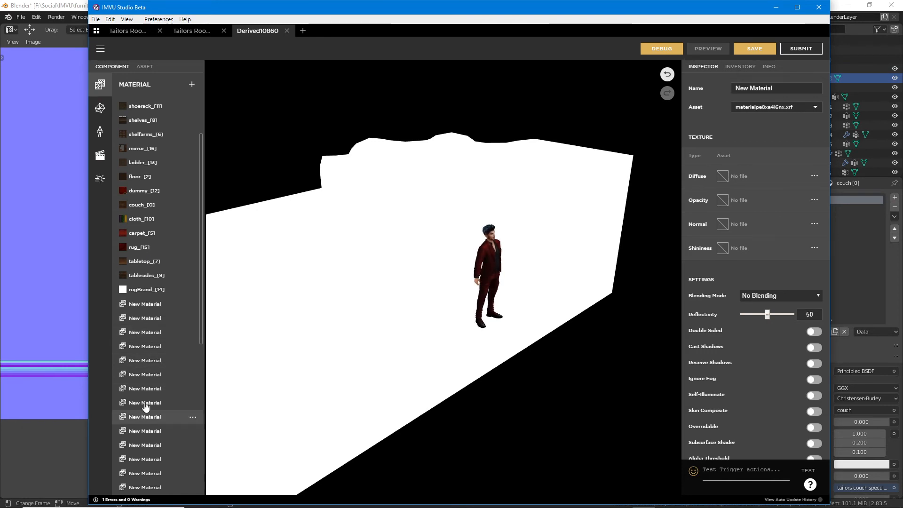
left_click_drag(203, 215, 210, 106)
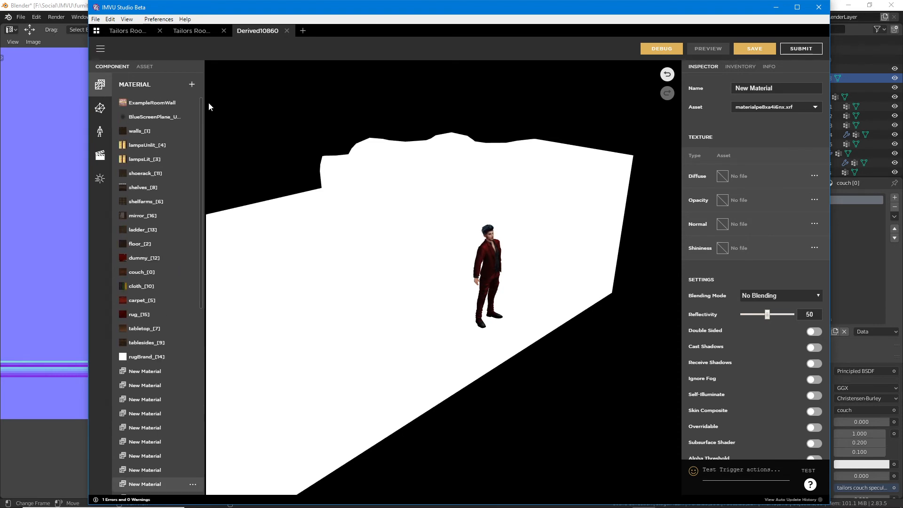
left_click(150, 103)
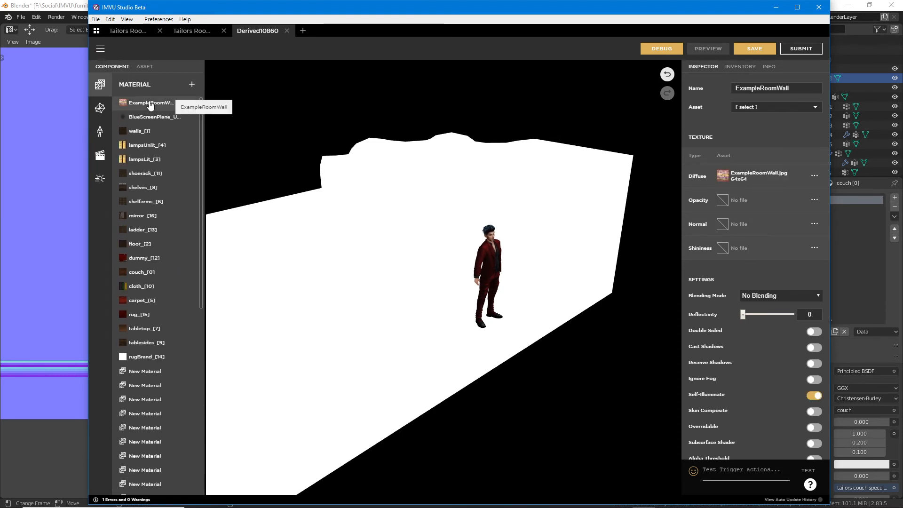
Step: Rename the furniture.MESH component, which uses stage.MESH.xmf, as stage.MESH
left_click(100, 108)
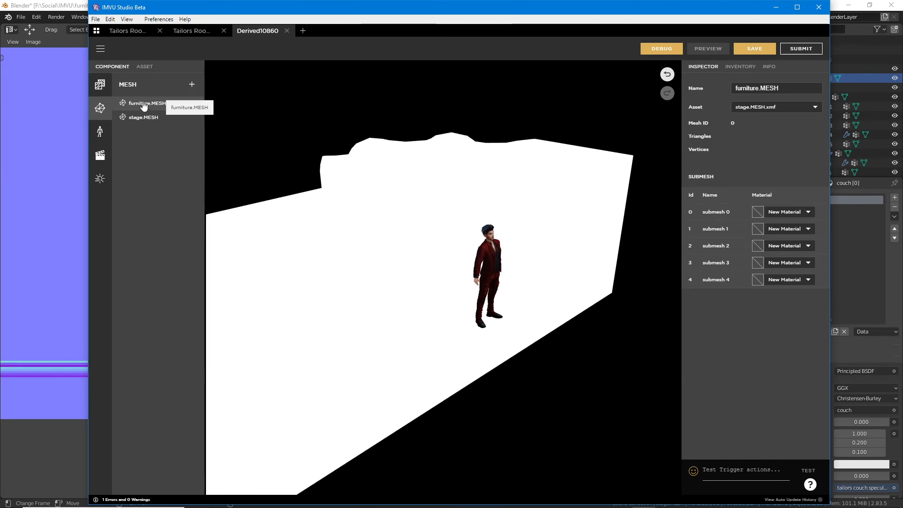
left_click(761, 89)
left_click_drag(759, 88, 724, 87)
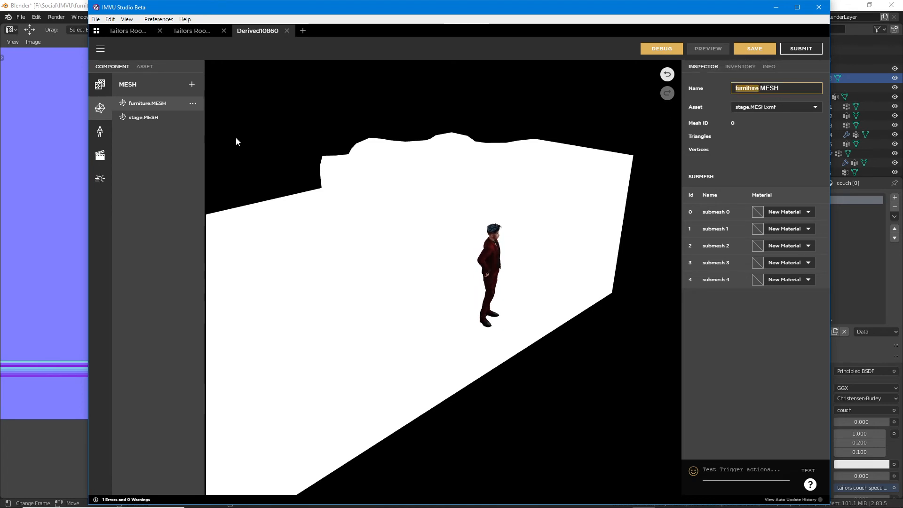
mouse_move(112, 96)
left_mouse_down()
mouse_move(144, 123)
mouse_move(186, 89)
mouse_move(99, 93)
left_mouse_up()
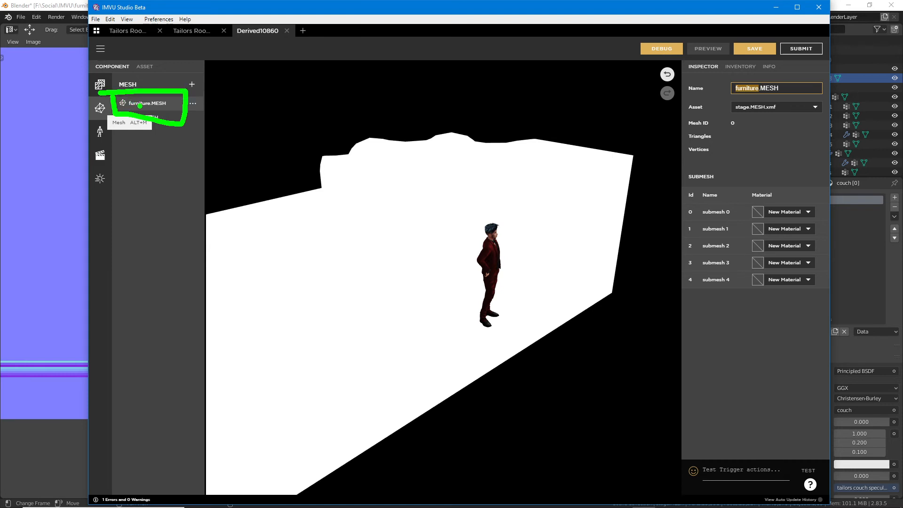
mouse_move(684, 75)
left_mouse_down()
mouse_move(828, 111)
mouse_move(727, 72)
mouse_move(683, 71)
left_mouse_up()
key("Escape")
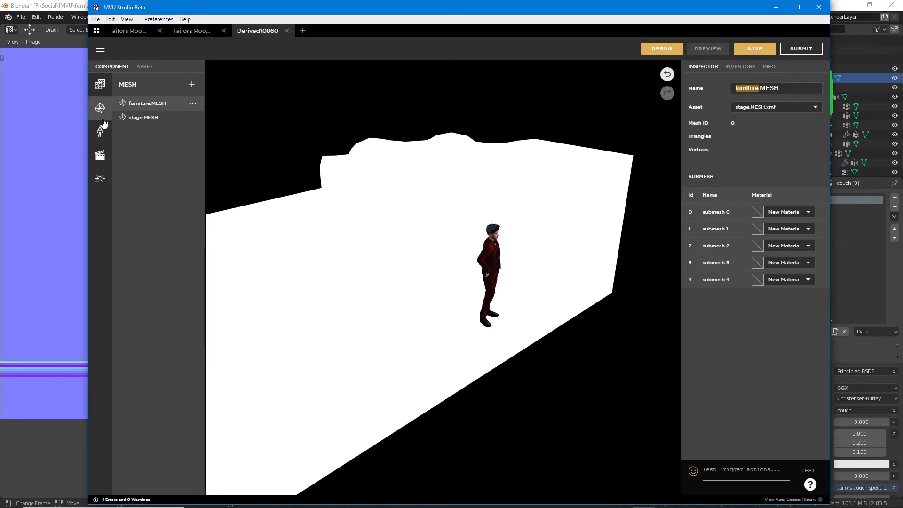
type("stage")
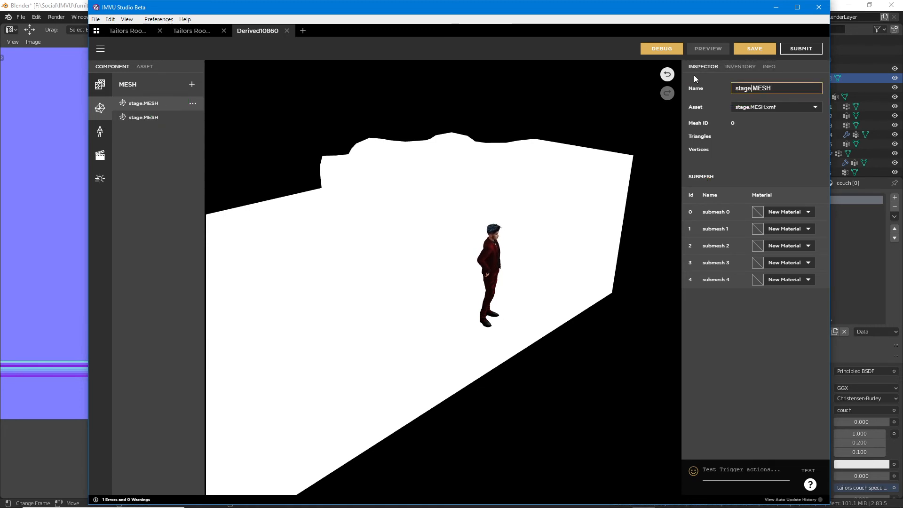
Step: Rename the second stage.MESH component, which uses furniture.MESH.xmf, as furniture.MESH
left_click(142, 119)
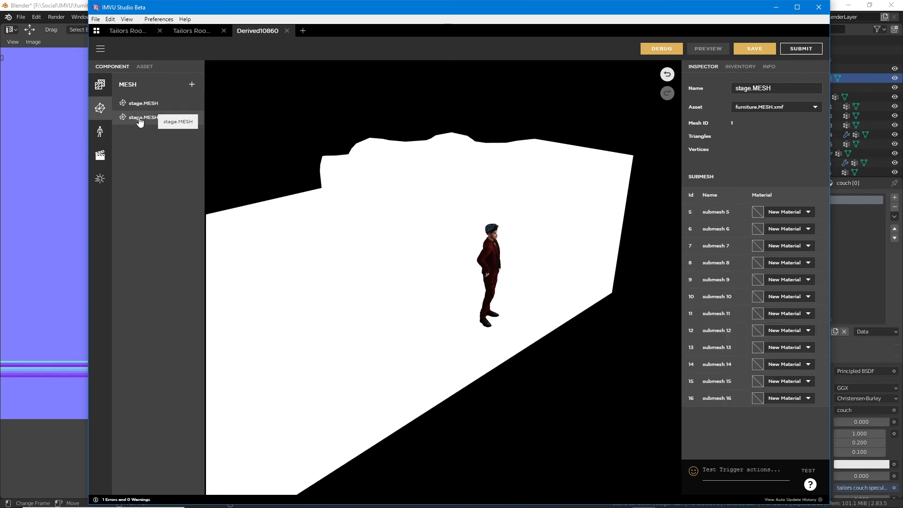
left_click(751, 88)
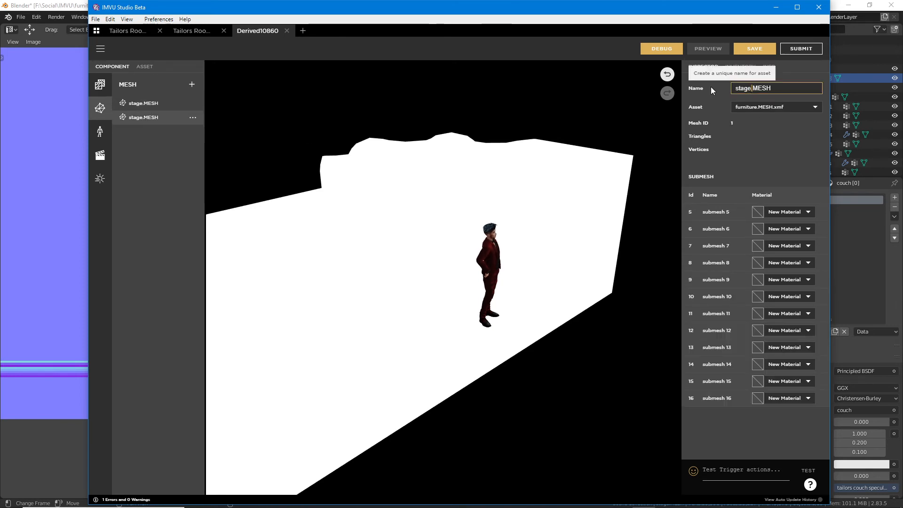
key("BackSpace")
key("BackSpace")
key("BackSpace")
key("BackSpace")
key("BackSpace")
key("BackSpace")
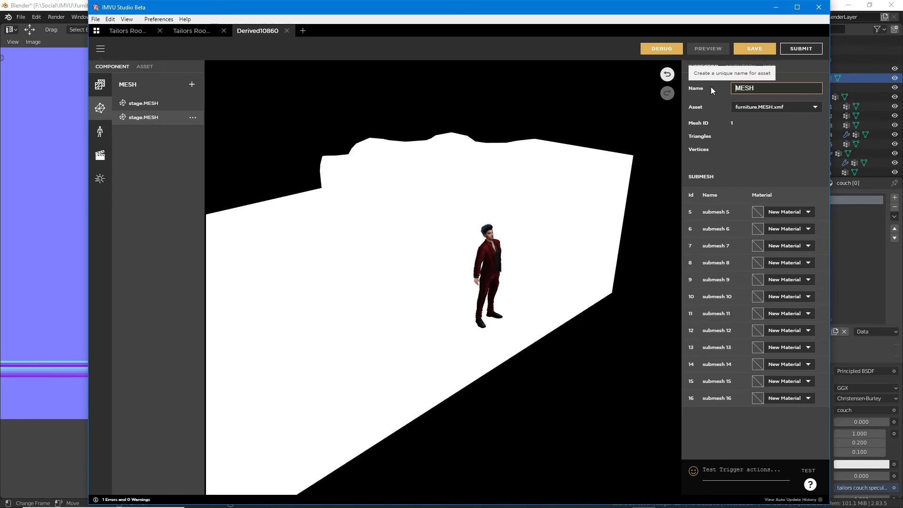
type("furniture.")
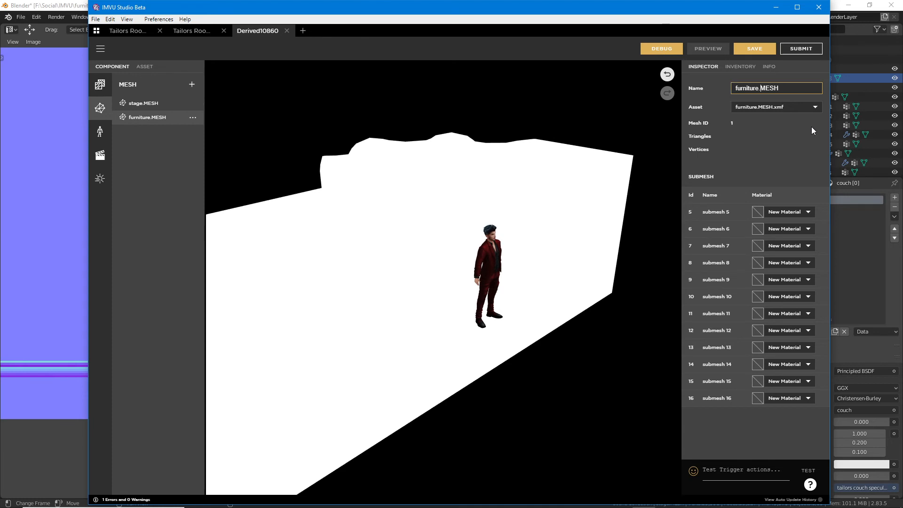
Step: In the stage.MESH component, assign material couch_[0] to submesh 0 and walls_[1] to submesh 1
left_click(146, 104)
left_click(780, 208)
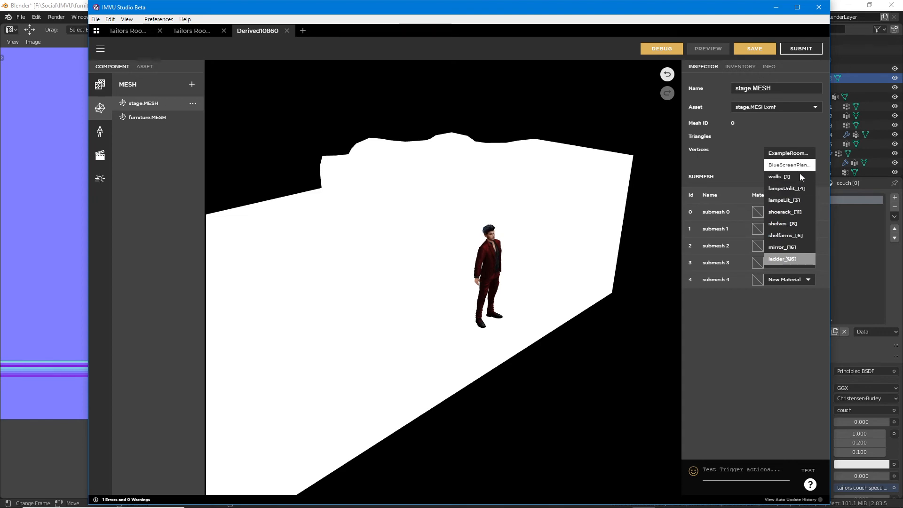
scroll(804, 207, "down", 2)
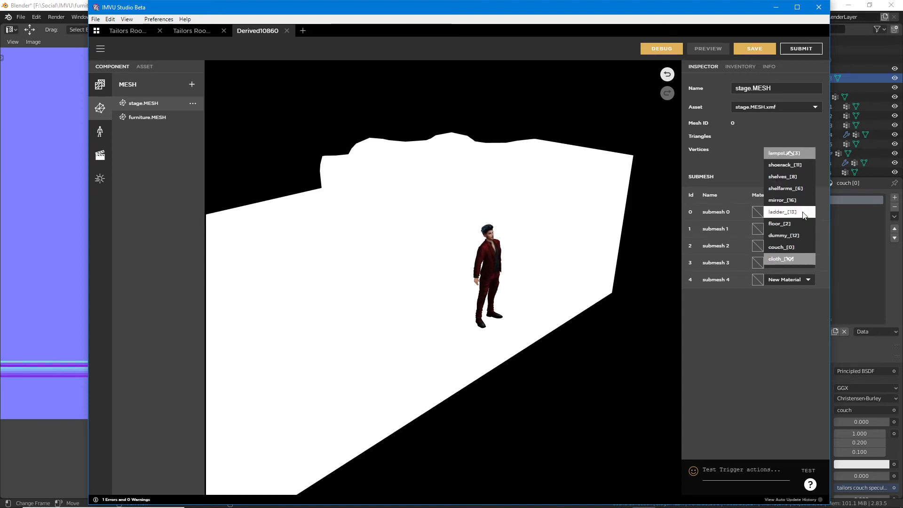
left_click(781, 247)
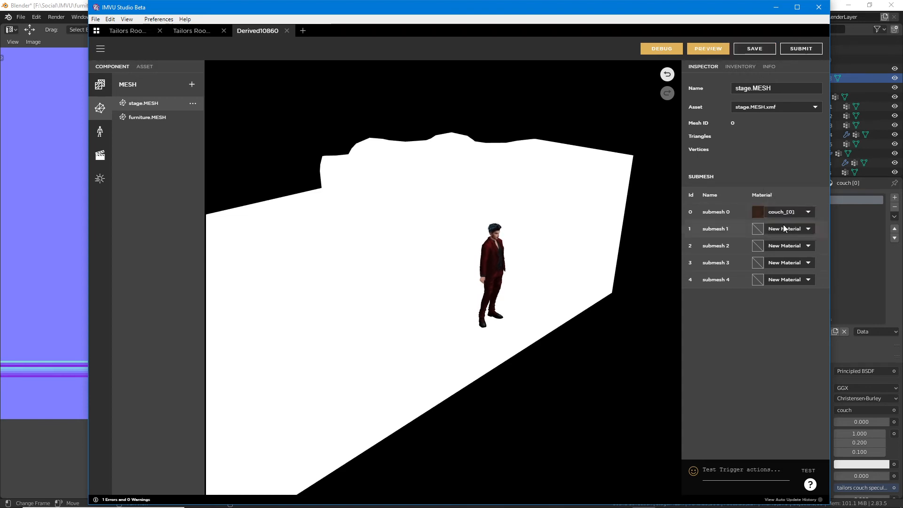
left_click(782, 228)
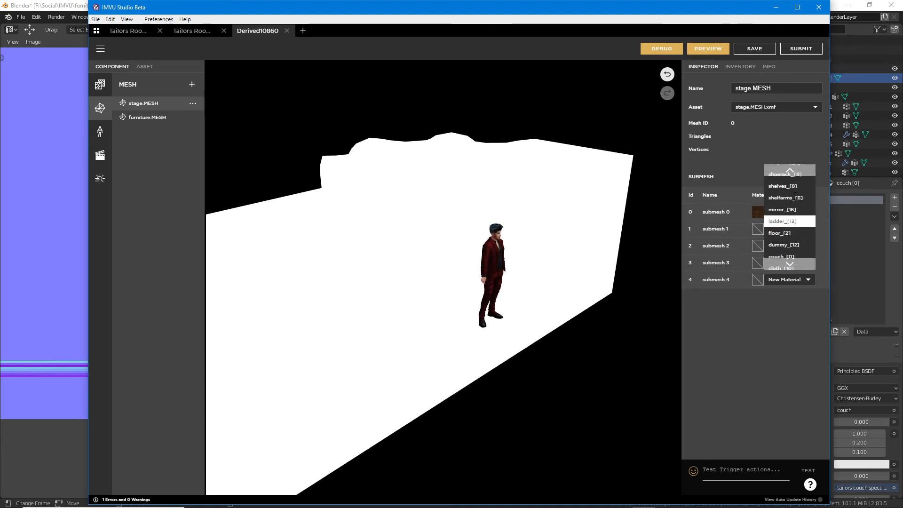
scroll(795, 196, "up", 3)
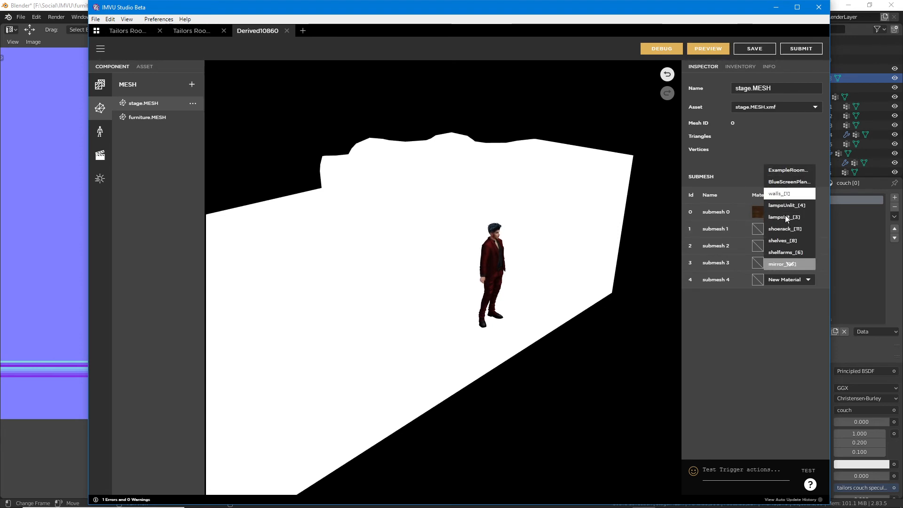
left_click(788, 195)
Step: Assign material floor_[2] to submesh 2 and lampsLit_[3] to submesh 3 of stage.MESH
left_click(786, 245)
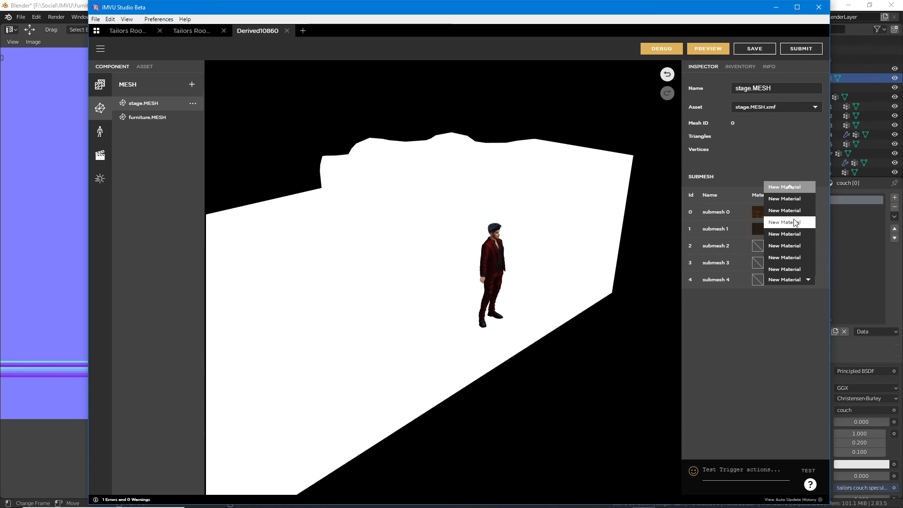
scroll(802, 228, "down", 2)
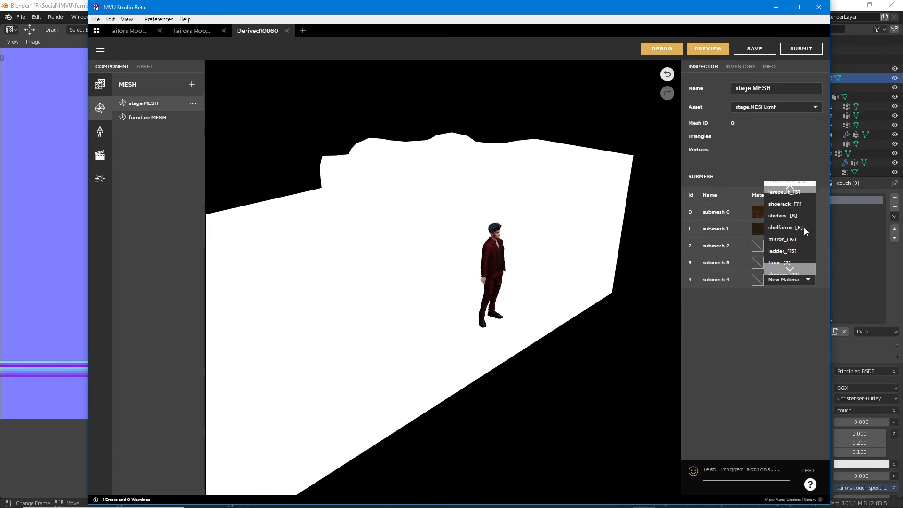
scroll(804, 230, "down", 2)
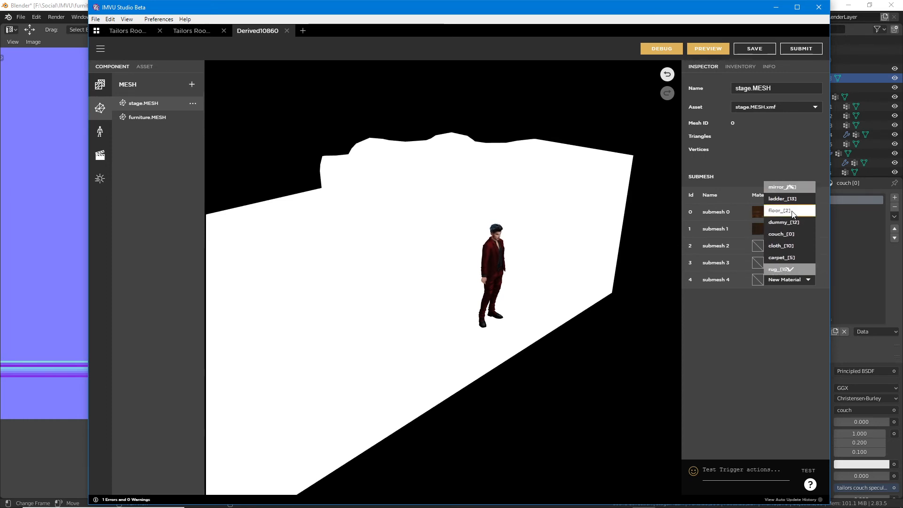
left_click(780, 245)
left_click(790, 229)
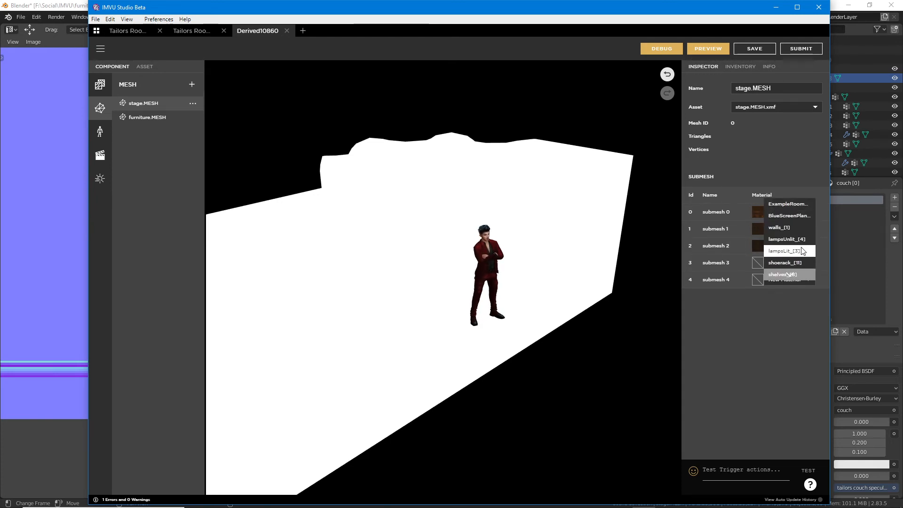
left_click(762, 330)
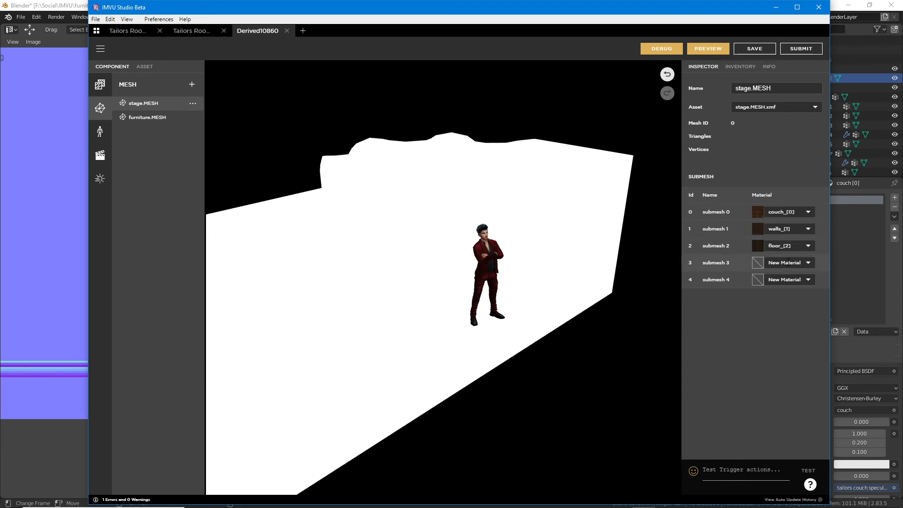
left_click(788, 263)
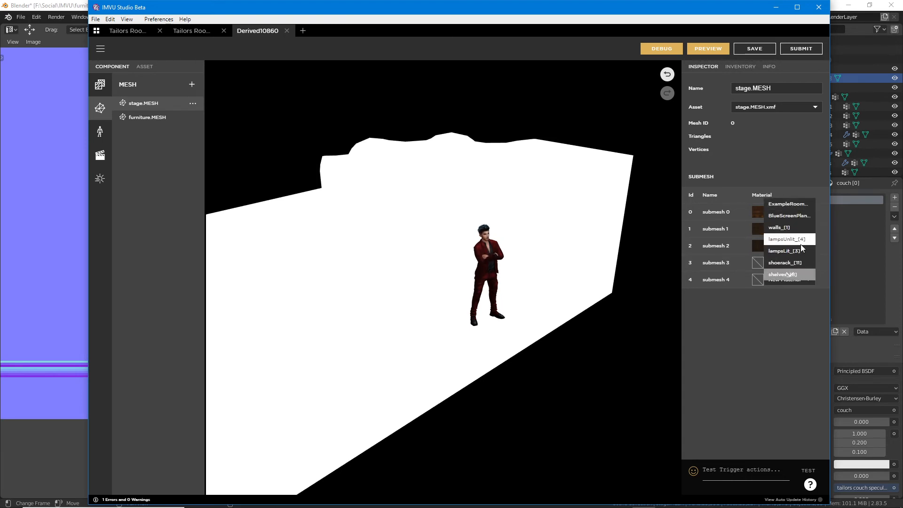
left_click(789, 274)
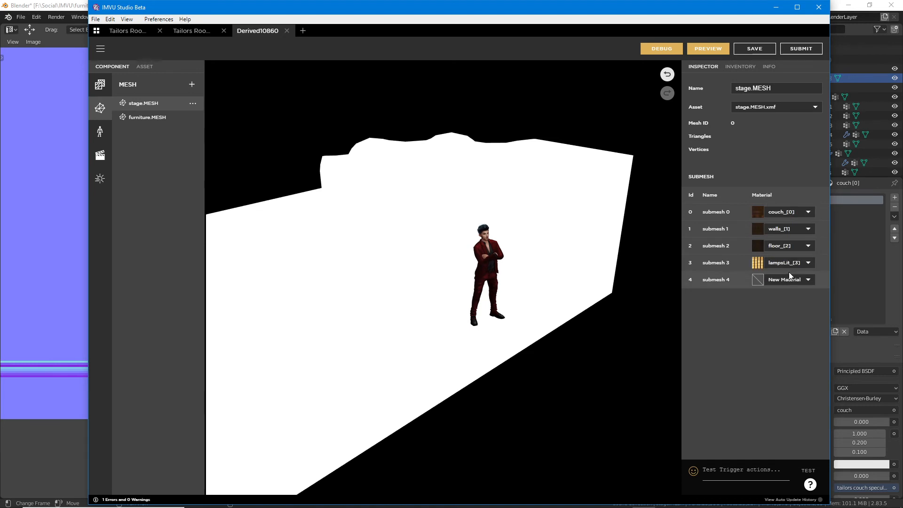
Step: Assign material lampsUnlit_[4] to submesh 4 of stage.MESH
left_click(788, 277)
scroll(790, 259, "up", 4)
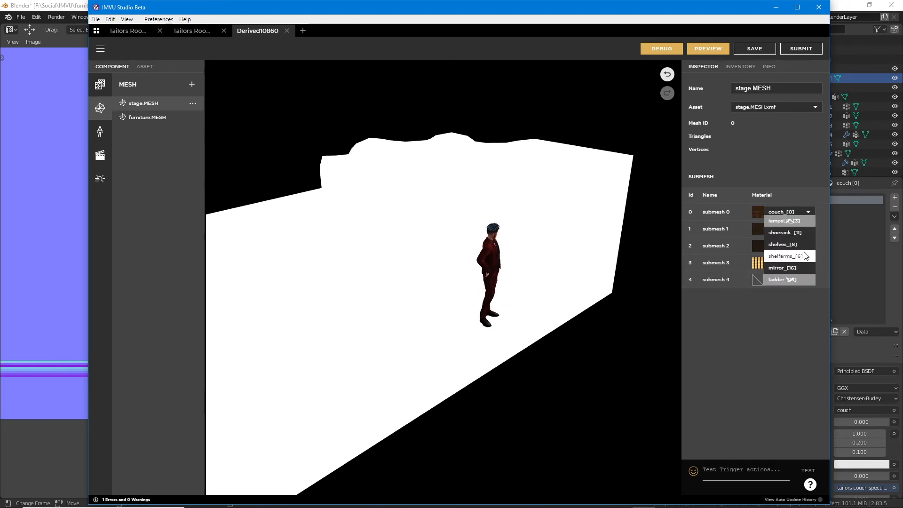
scroll(800, 255, "up", 4)
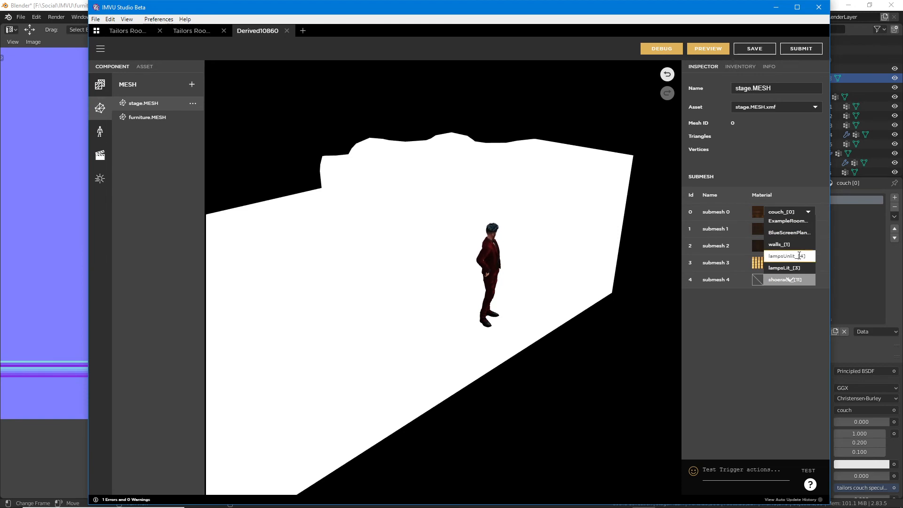
left_click(797, 256)
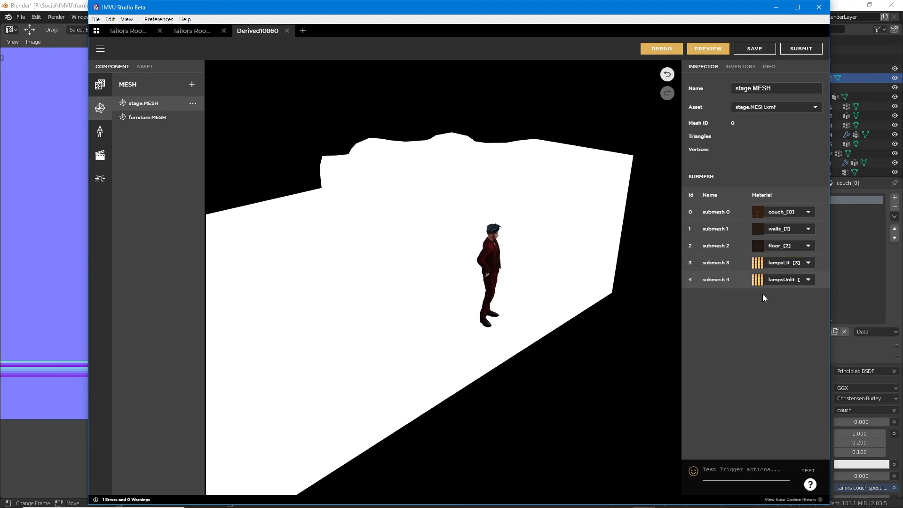
Step: In the furniture.MESH component, assign material carpet_[5] to submesh 5 and shelfarms_[6] to submesh 6
left_click(135, 118)
left_click(785, 212)
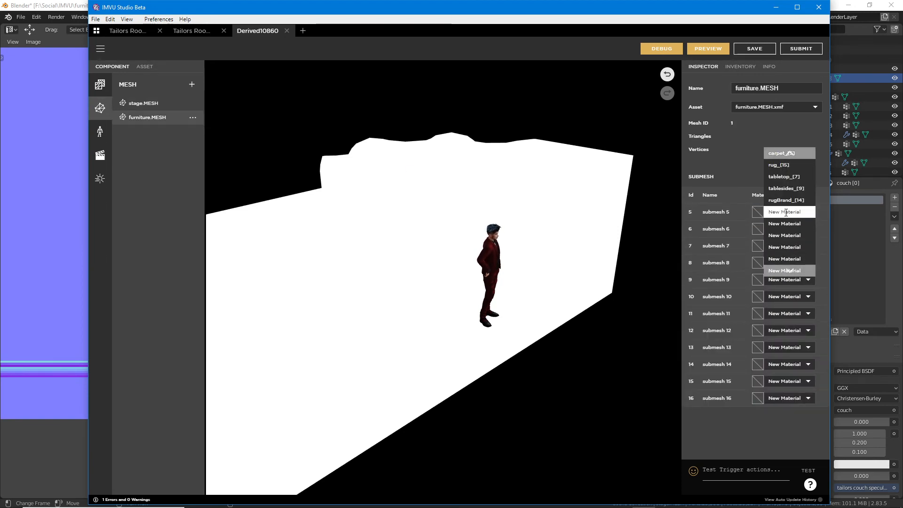
scroll(788, 207, "up", 4)
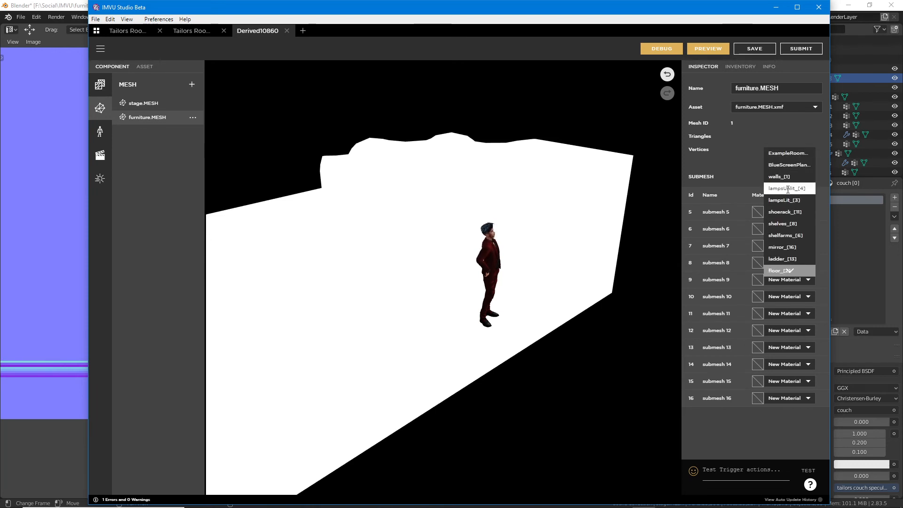
scroll(786, 218, "down", 2)
scroll(790, 227, "down", 2)
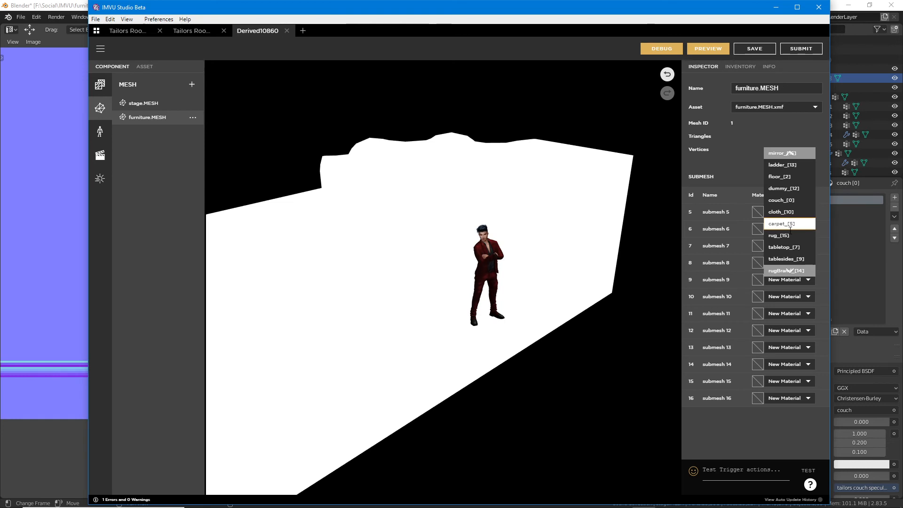
left_click(790, 223)
left_click(793, 229)
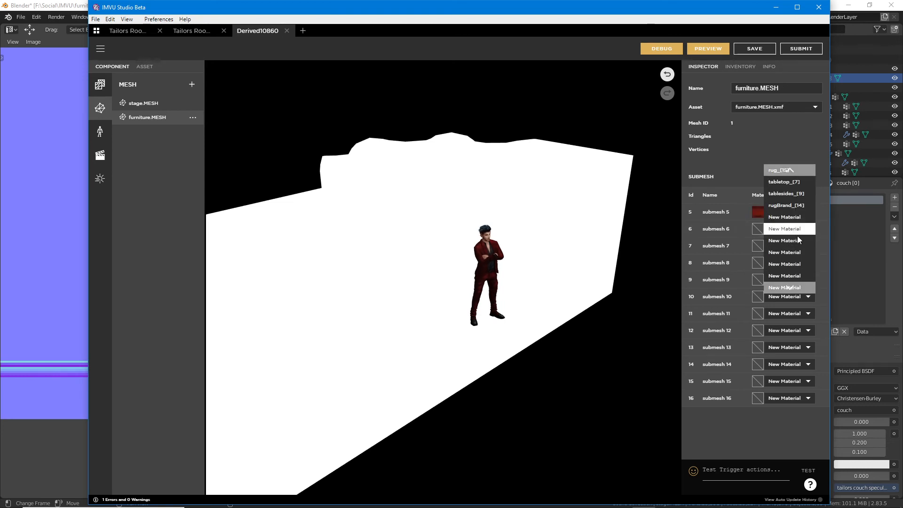
scroll(804, 232, "up", 6)
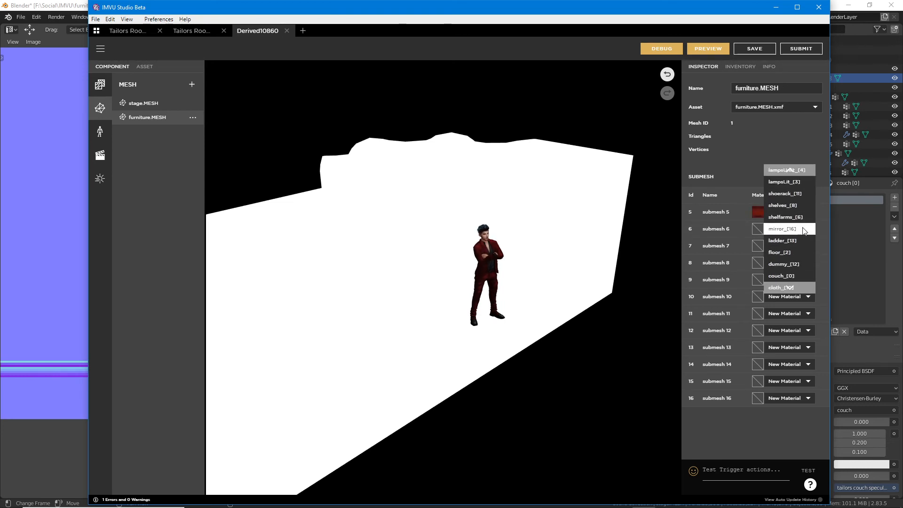
left_click(790, 217)
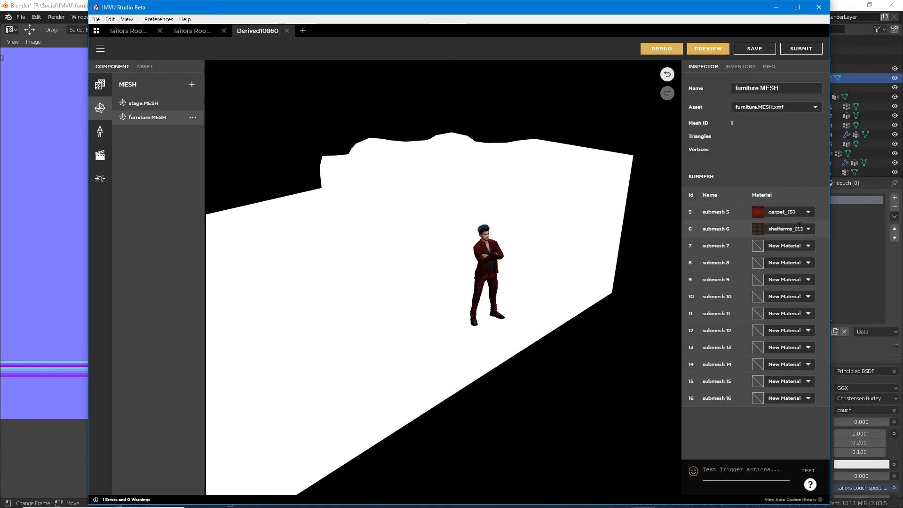
Step: Assign material tabletop_[7] to submesh 7 of furniture.MESH
left_click(785, 245)
scroll(803, 250, "up", 5)
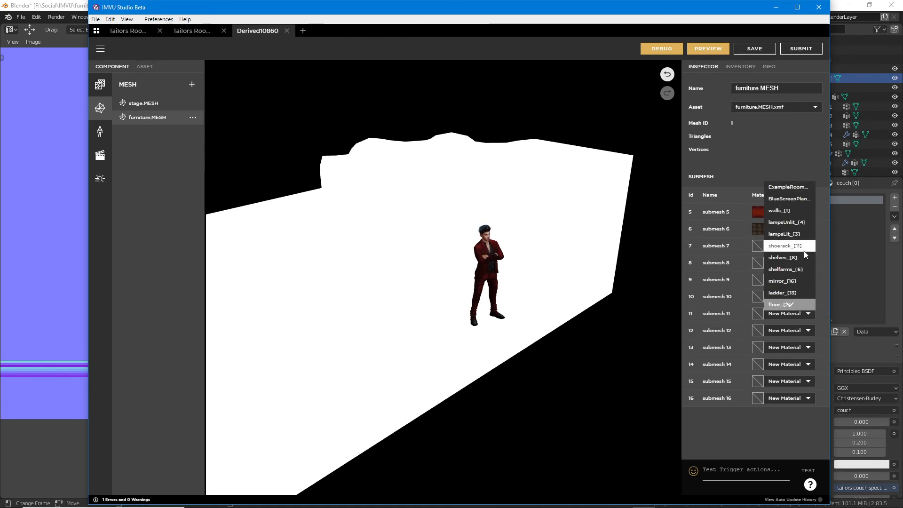
scroll(802, 249, "down", 4)
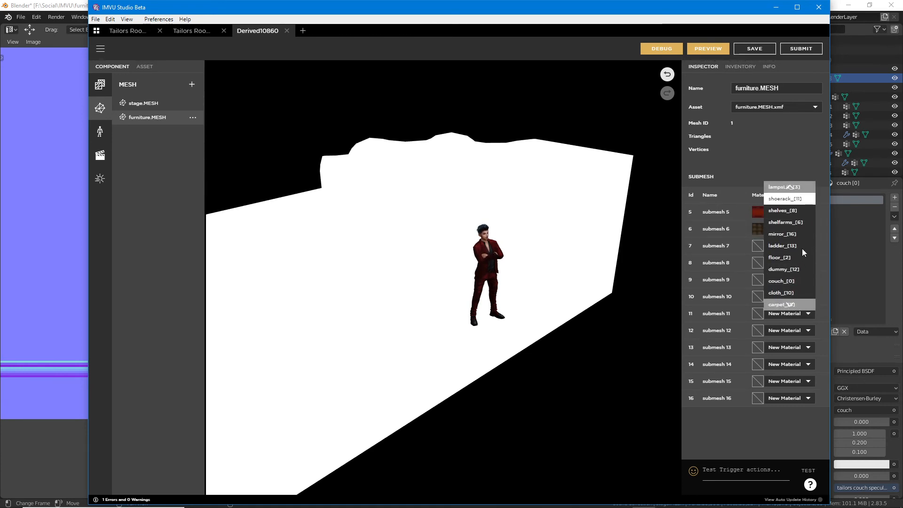
scroll(802, 263, "down", 4)
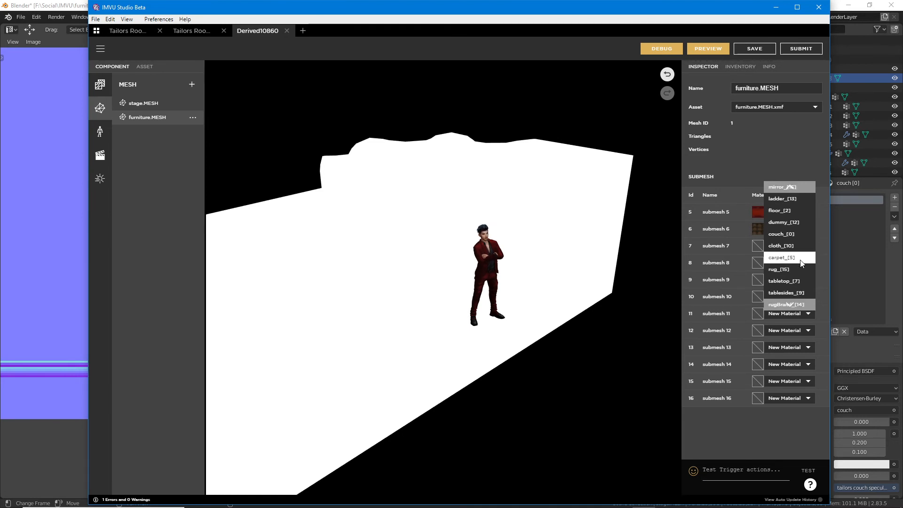
scroll(802, 256, "down", 3)
left_click(787, 243)
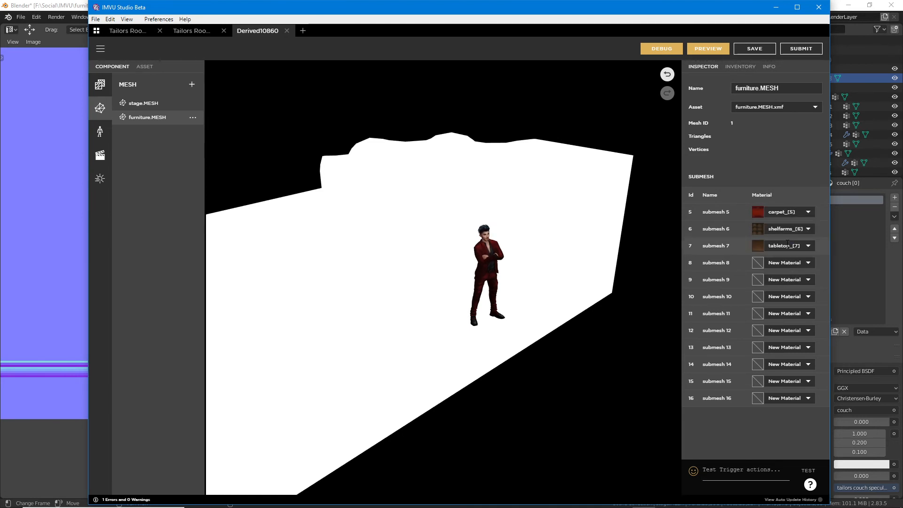
Step: Assign material shelves_[8] to submesh 8 of furniture.MESH
left_click(789, 262)
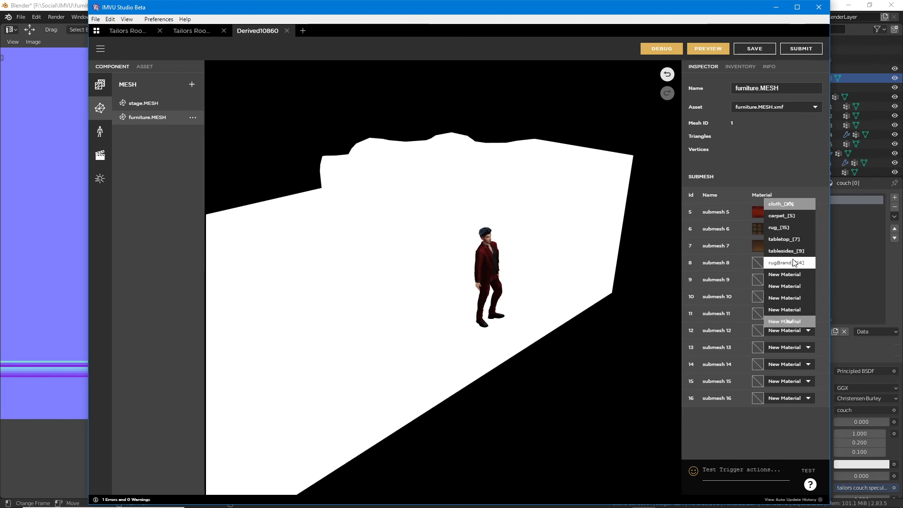
scroll(788, 273, "up", 2)
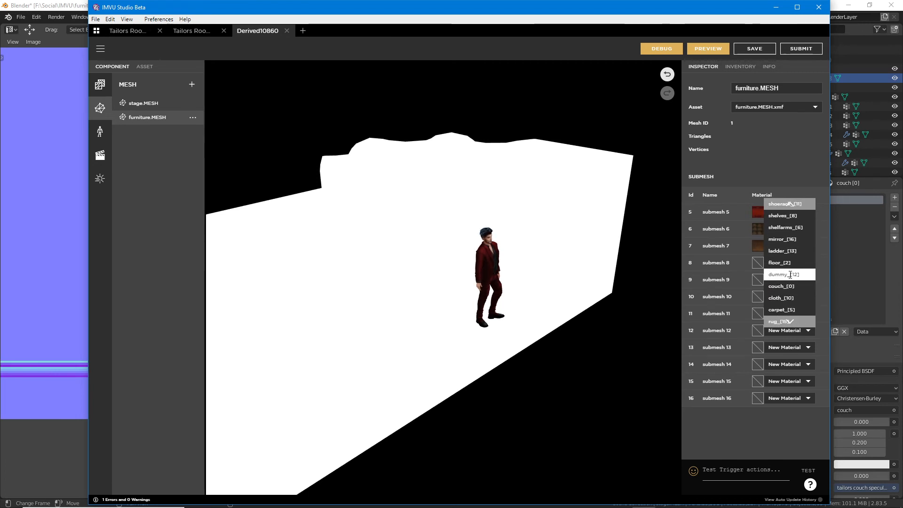
scroll(789, 272, "up", 4)
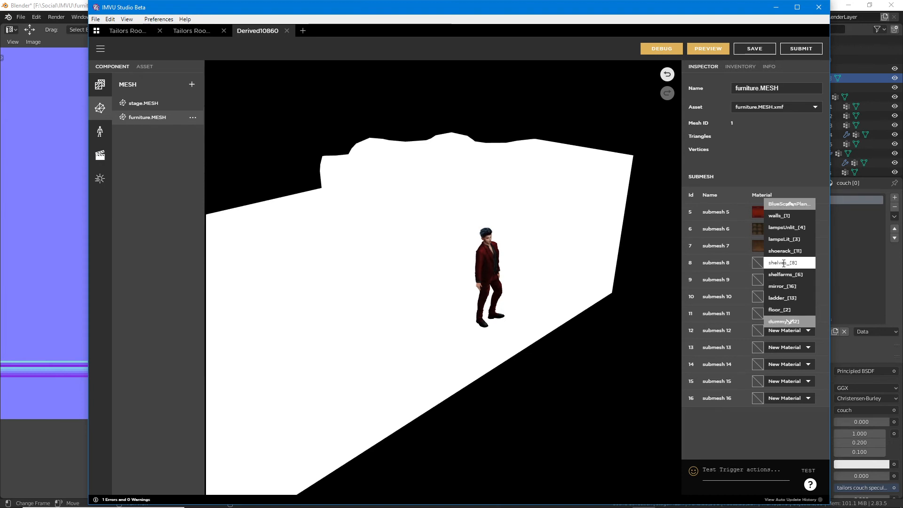
left_click(788, 263)
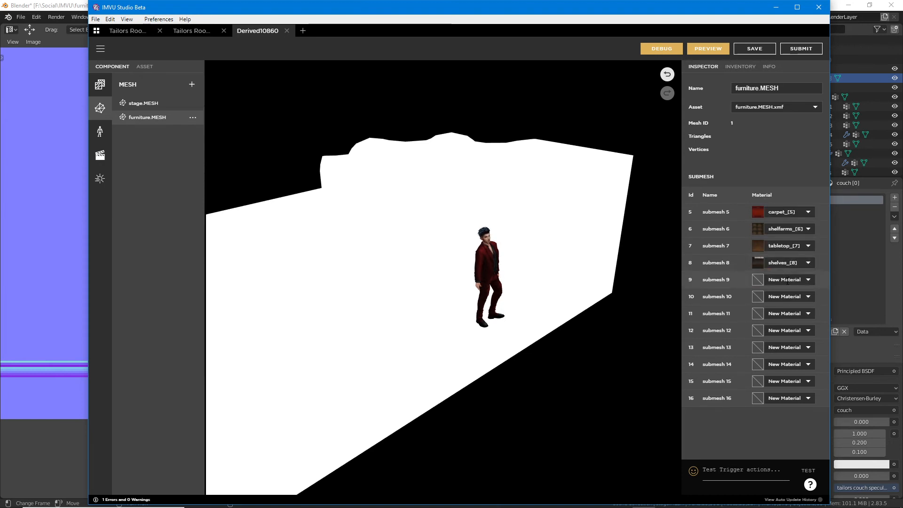
Step: Assign material tablesides_[9] to submesh 9 of furniture.MESH
left_click(787, 280)
scroll(790, 278, "up", 3)
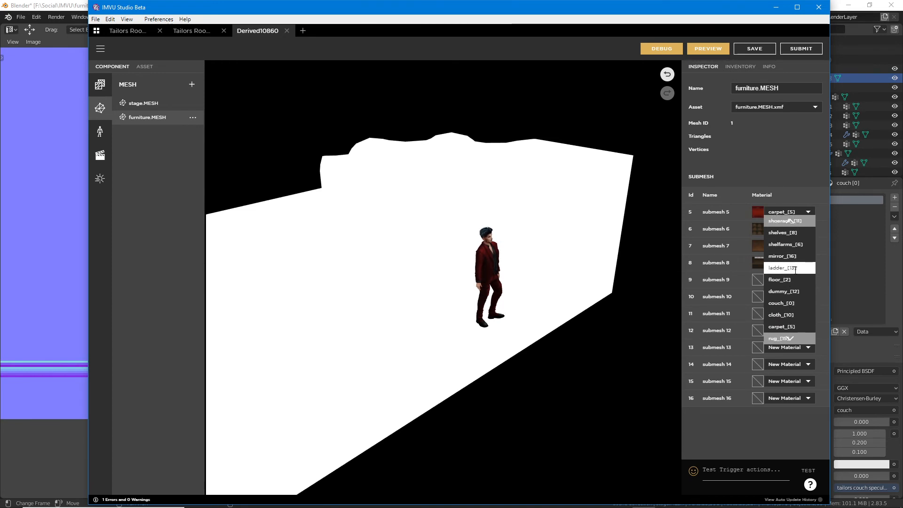
scroll(795, 269, "down", 3)
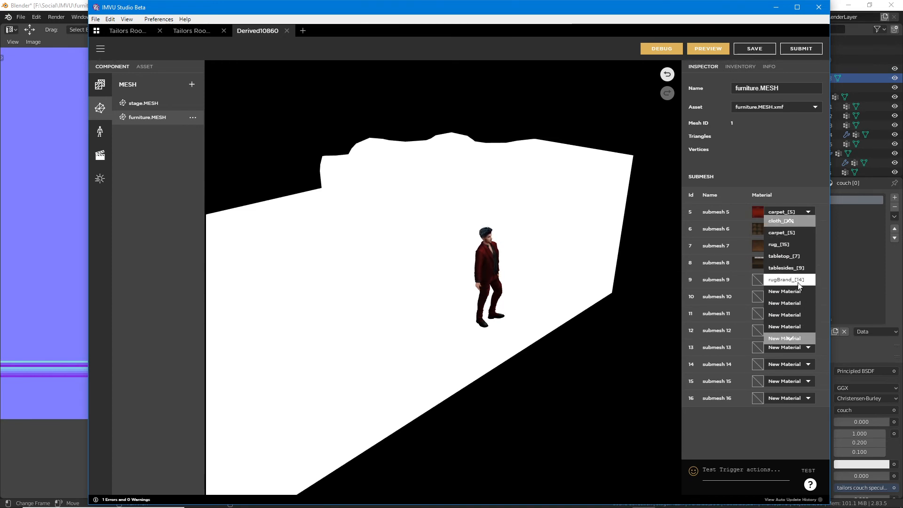
left_click(789, 283)
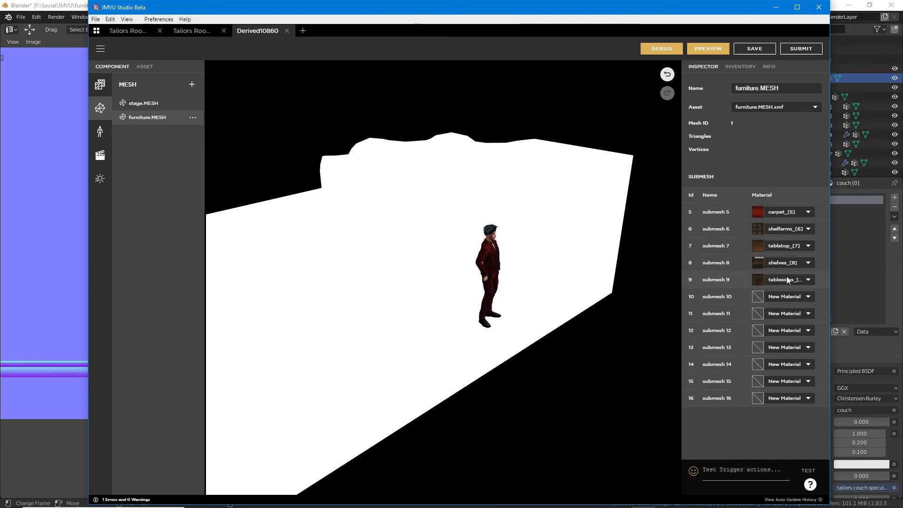
Step: Assign material cloth_[10] to submesh 10 of furniture.MESH
left_click(789, 282)
scroll(789, 282, "up", 3)
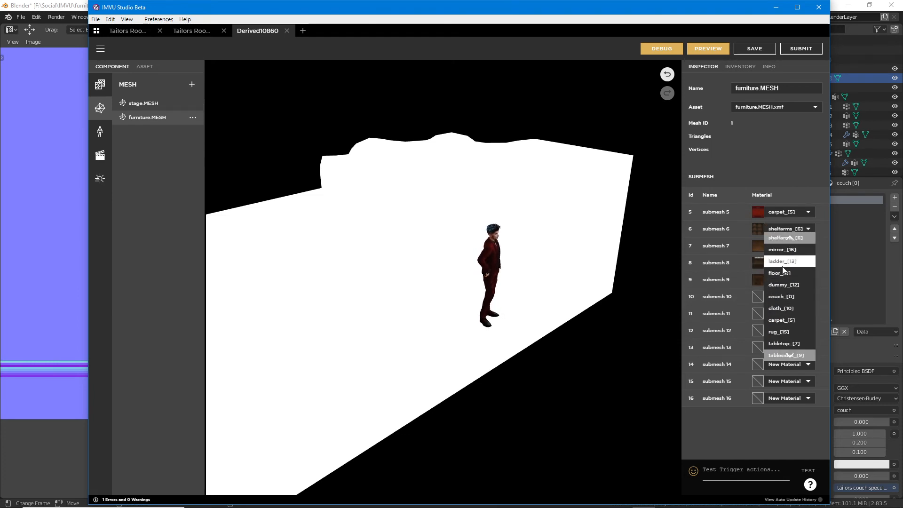
scroll(783, 270, "up", 2)
scroll(781, 271, "up", 2)
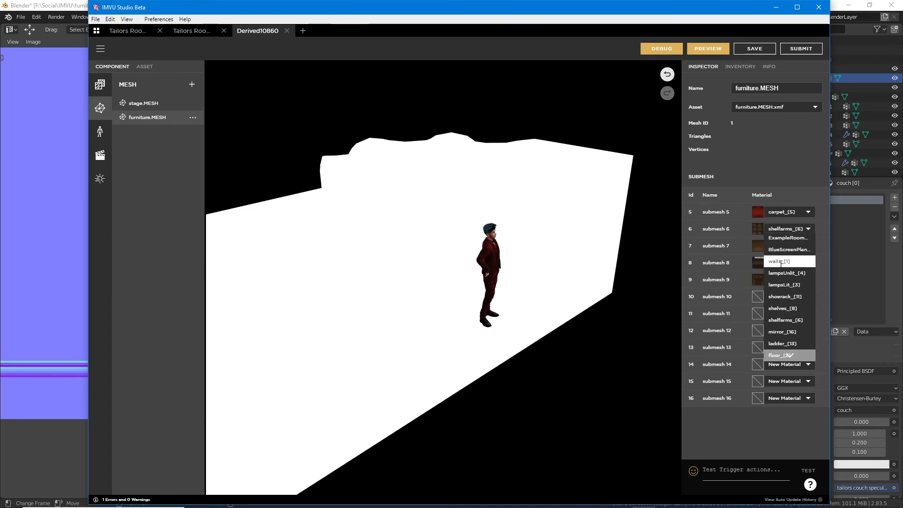
scroll(781, 273, "down", 2)
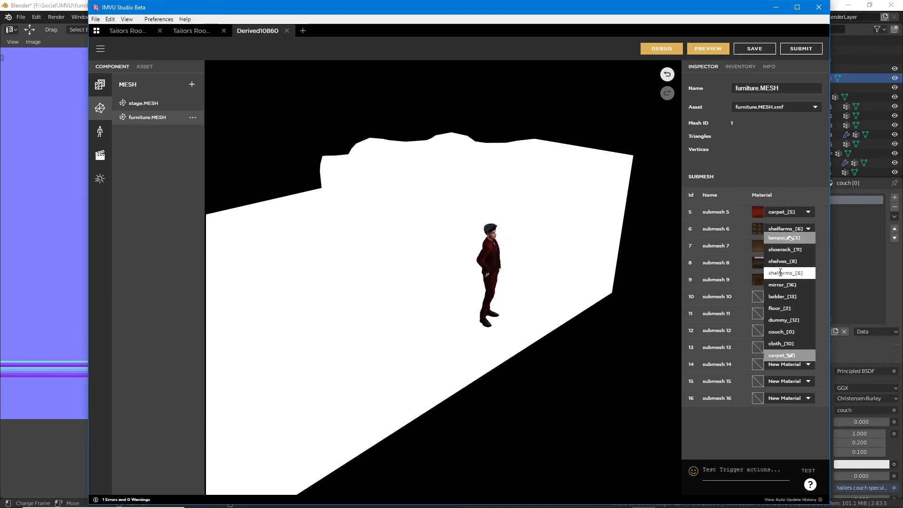
scroll(781, 274, "down", 2)
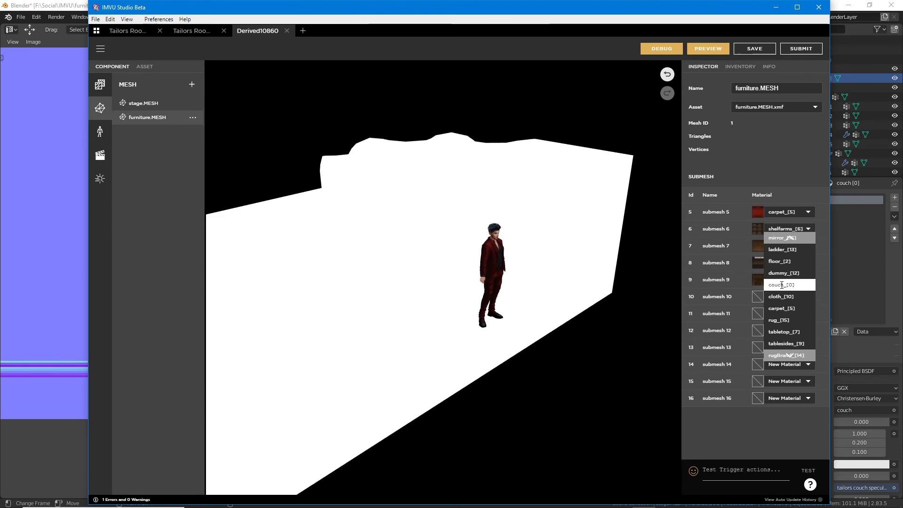
left_click(782, 296)
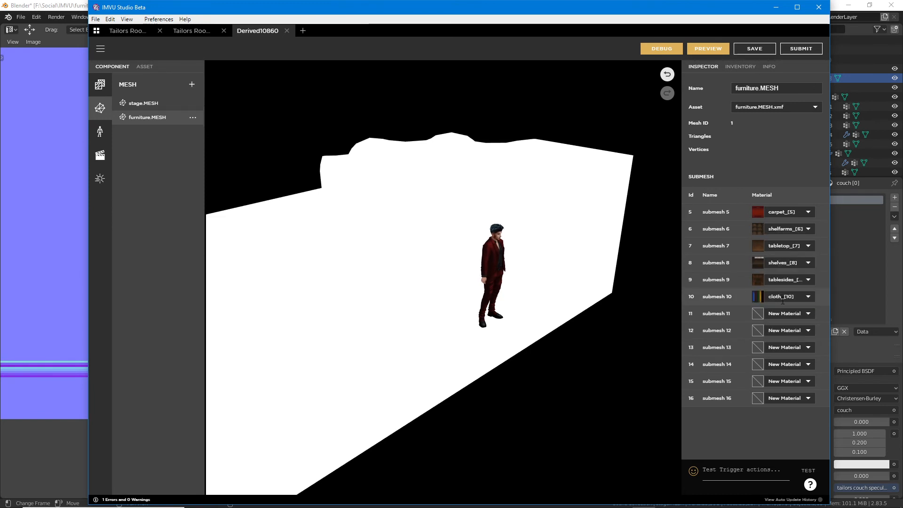
Step: Assign material shoerack_[11] to submesh 11 of furniture.MESH
left_click(781, 313)
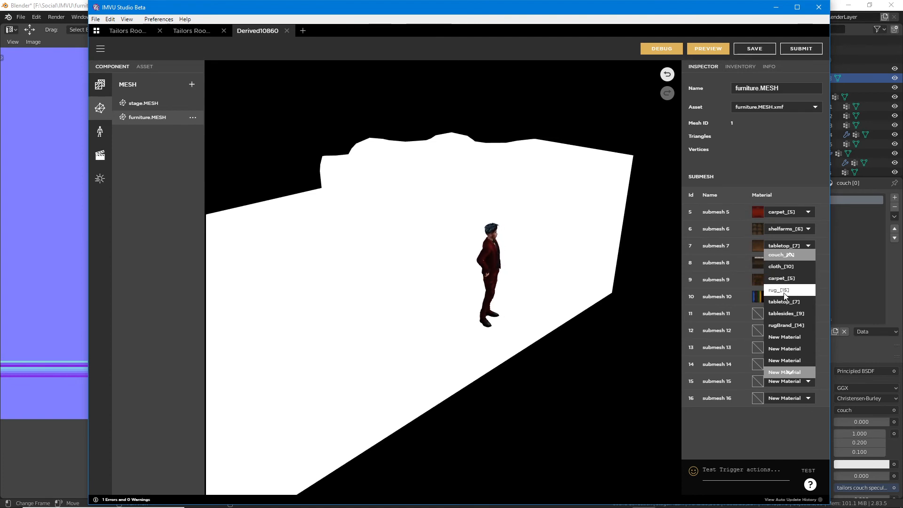
scroll(783, 289, "up", 2)
scroll(782, 296, "up", 2)
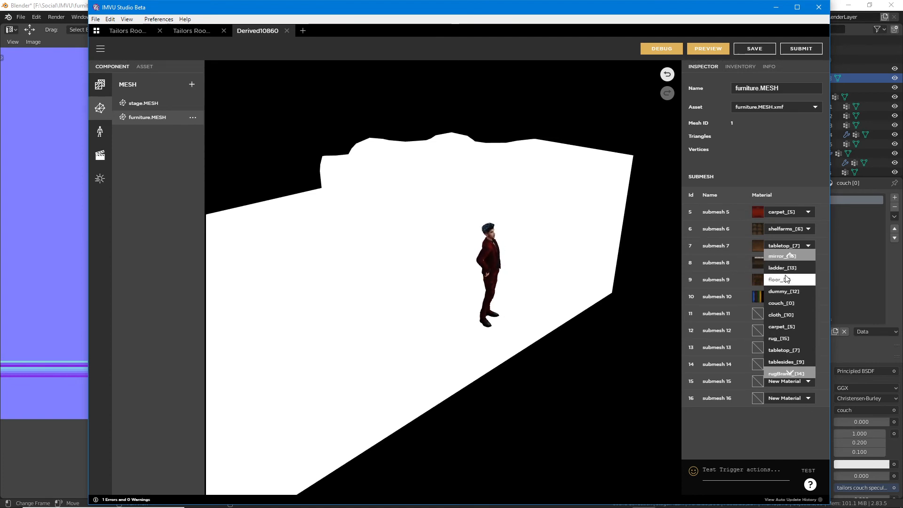
scroll(783, 297, "up", 2)
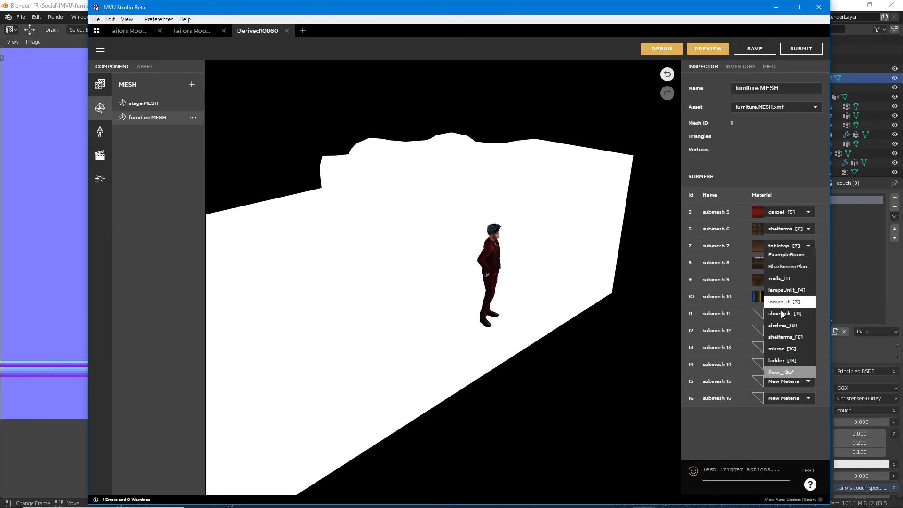
left_click(781, 313)
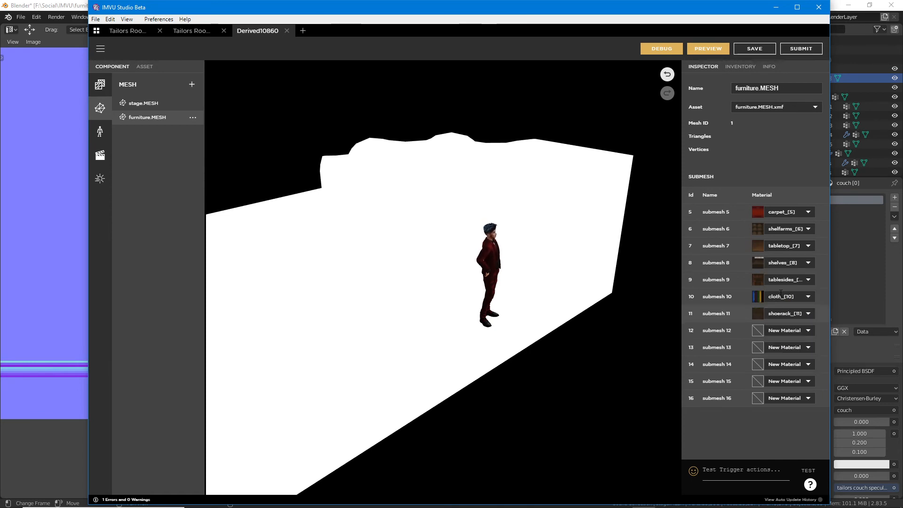
Step: Assign material dummy_[12] to submesh 12 of furniture.MESH
left_click(786, 331)
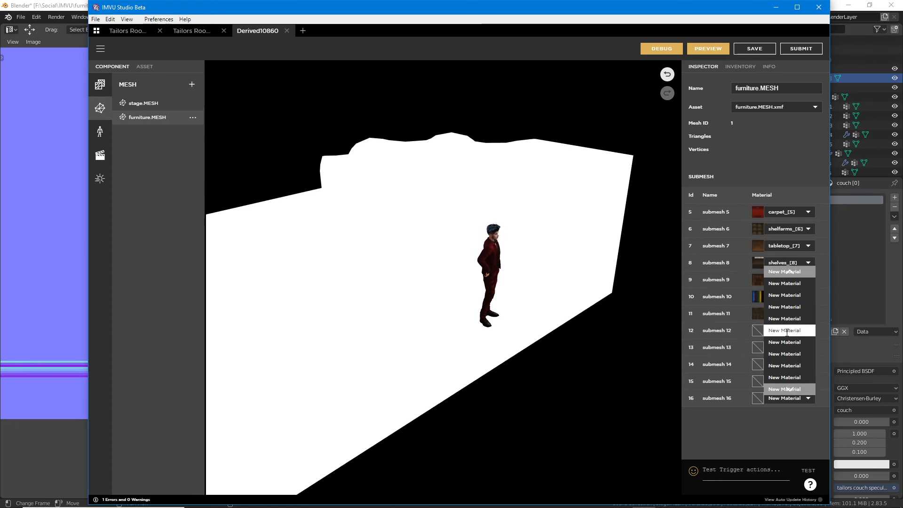
scroll(788, 301, "up", 3)
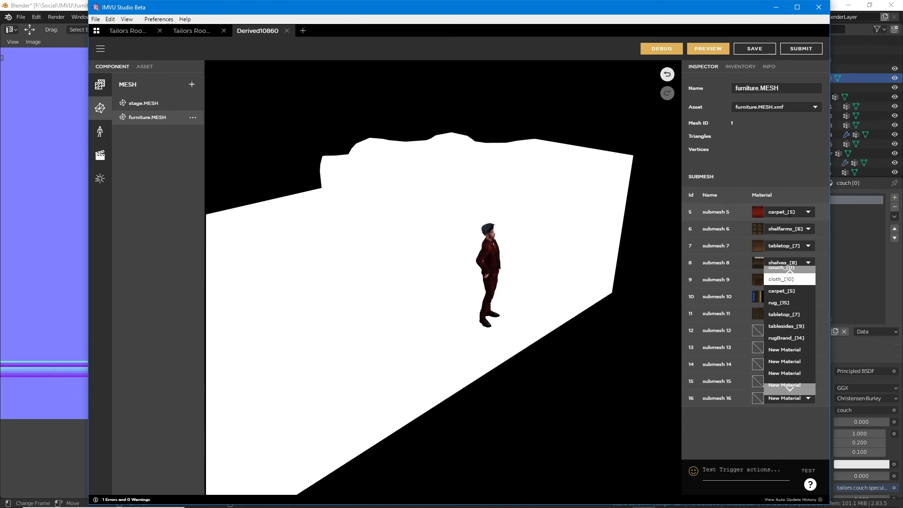
left_click_drag(792, 223, 775, 202)
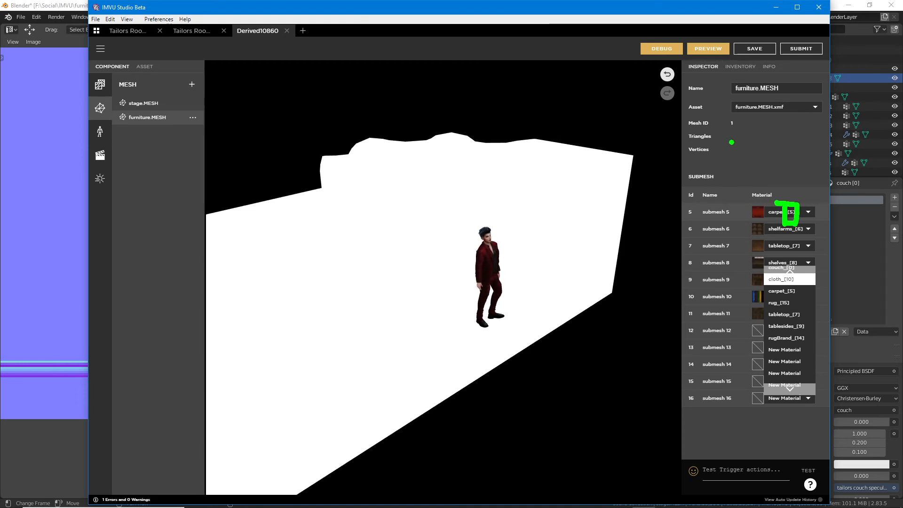
left_click_drag(731, 137, 740, 199)
mouse_move(748, 142)
left_mouse_down()
mouse_move(775, 141)
mouse_move(754, 134)
left_mouse_up()
mouse_move(780, 125)
left_mouse_down()
mouse_move(799, 195)
mouse_move(783, 200)
left_mouse_up()
key("Escape")
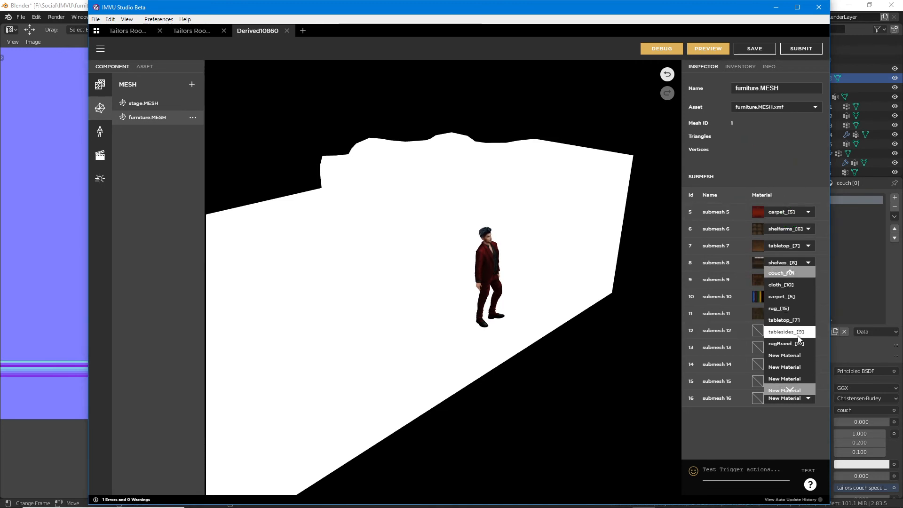
scroll(798, 314, "up", 4)
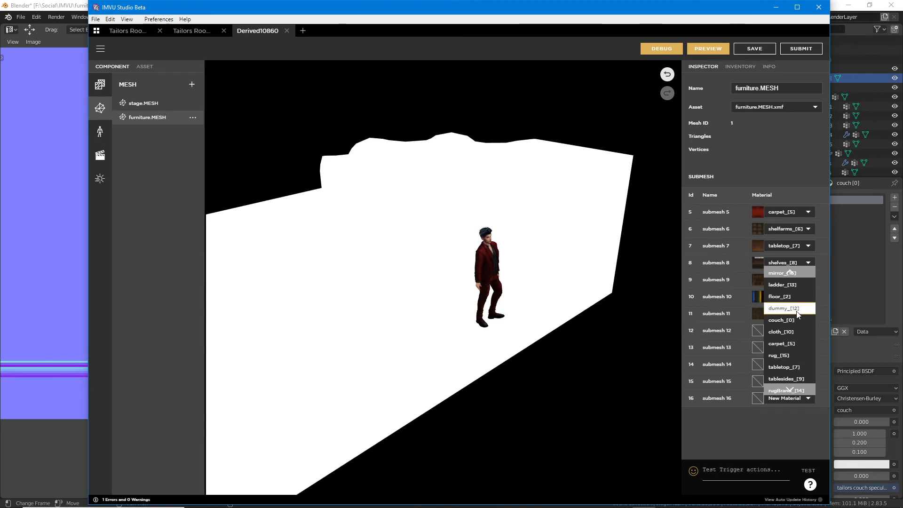
left_click(790, 308)
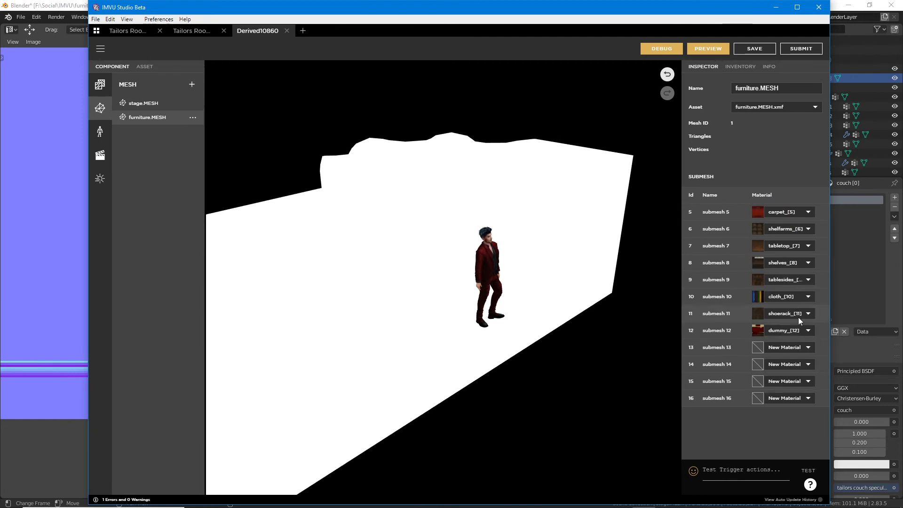
Step: In furniture.MESH, assign material ladder_[13] to submesh 13 and rugBrand_[14] to submesh 14
left_click(797, 351)
scroll(800, 343, "up", 4)
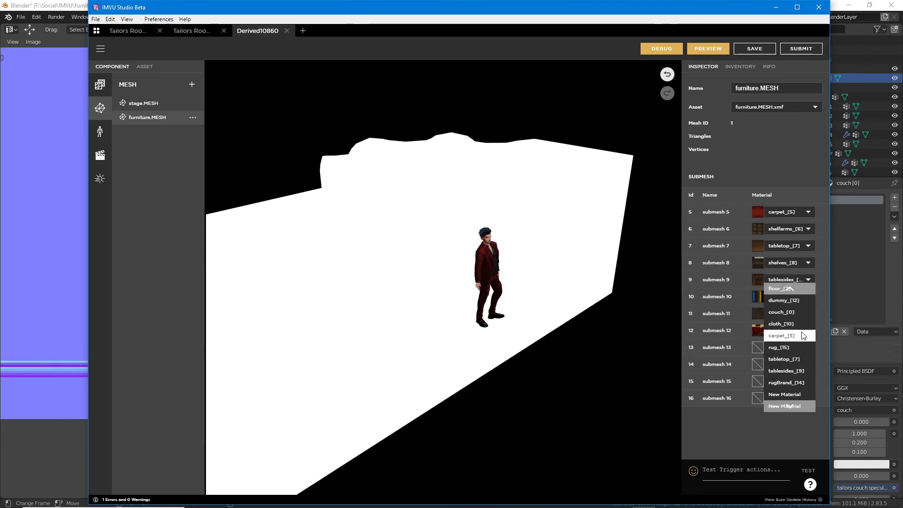
scroll(799, 339, "up", 4)
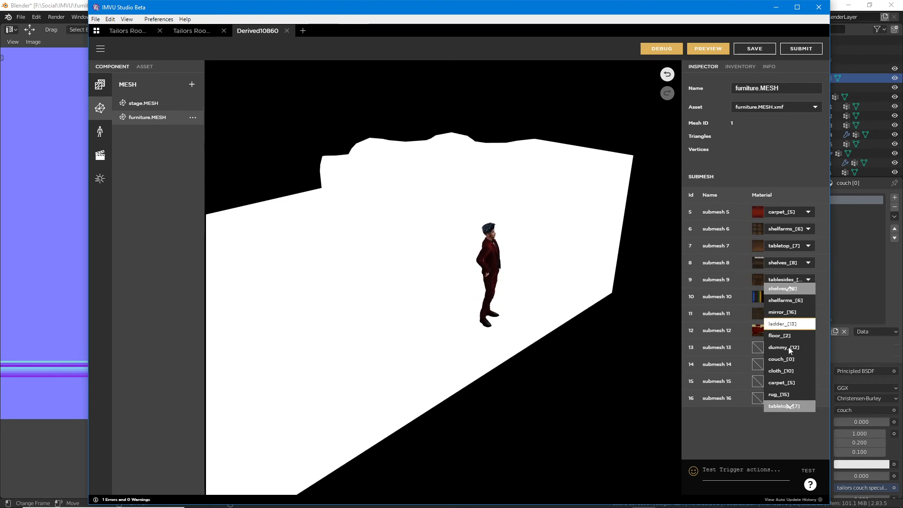
left_click(790, 350)
left_click(795, 351)
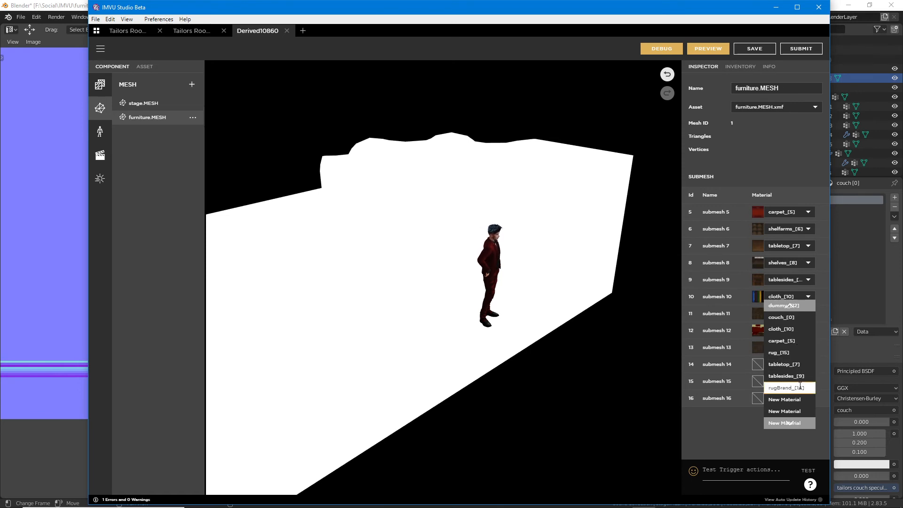
left_click(796, 384)
Step: In furniture.MESH, assign material rug_[15] to submesh 15 and mirror_[16] to submesh 16
left_click(791, 381)
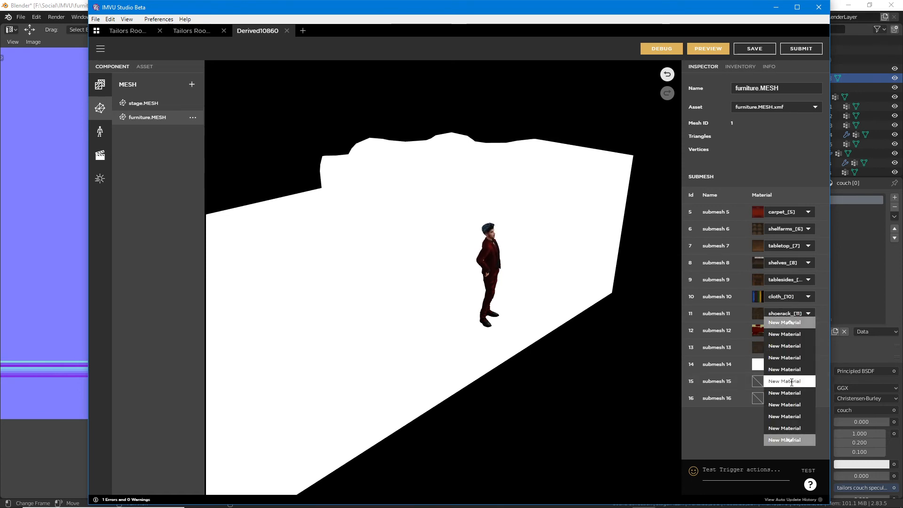
scroll(791, 381, "up", 3)
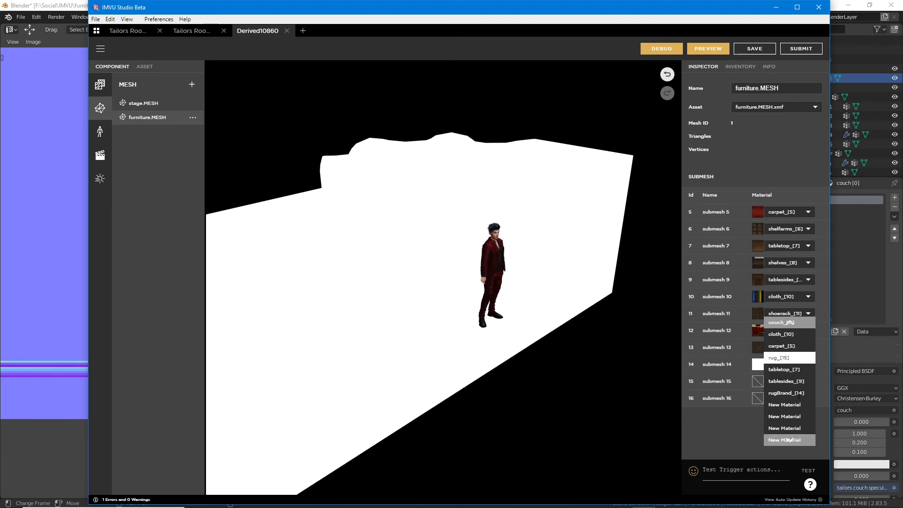
left_click(798, 399)
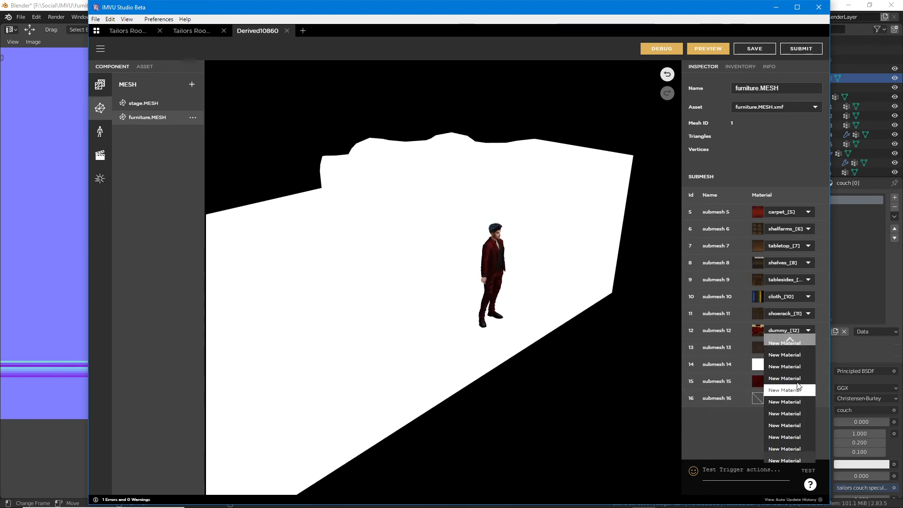
scroll(798, 376, "up", 5)
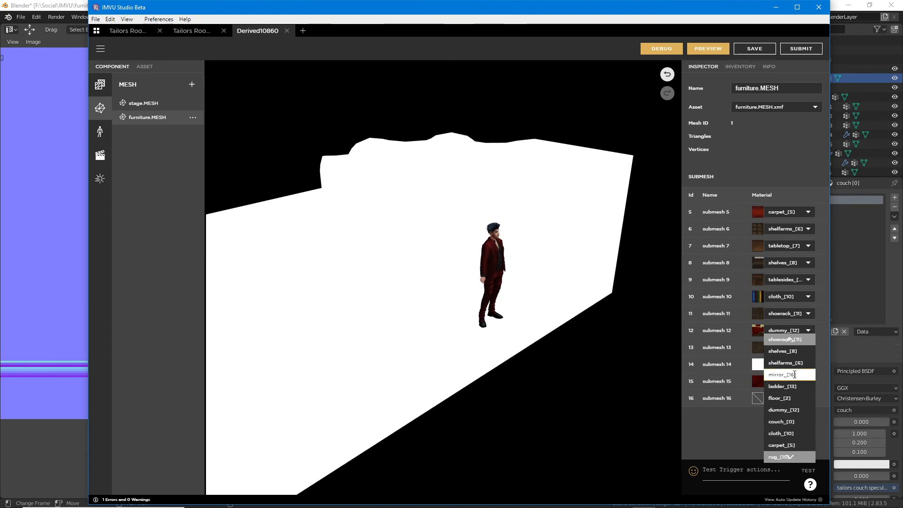
left_click(795, 374)
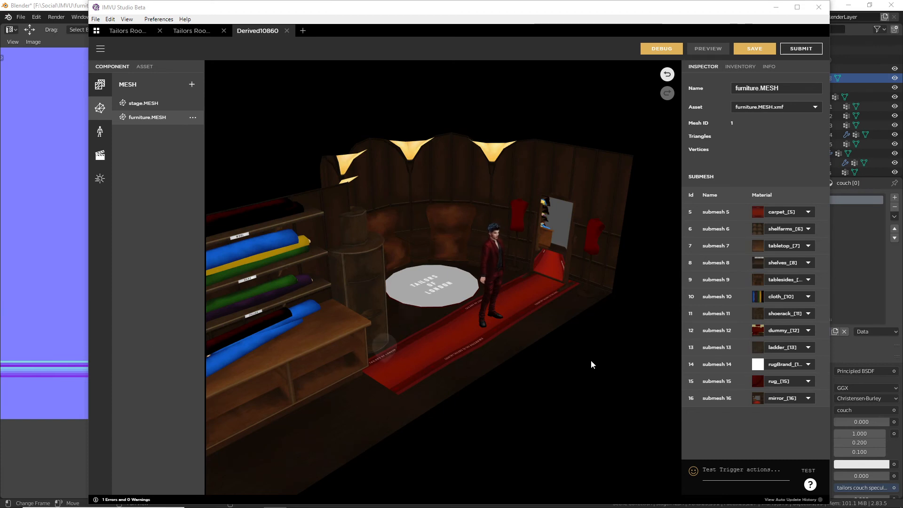
Step: Save the derived room project as a new product named "Tailors Room (test)"
left_click_drag(407, 349, 393, 342)
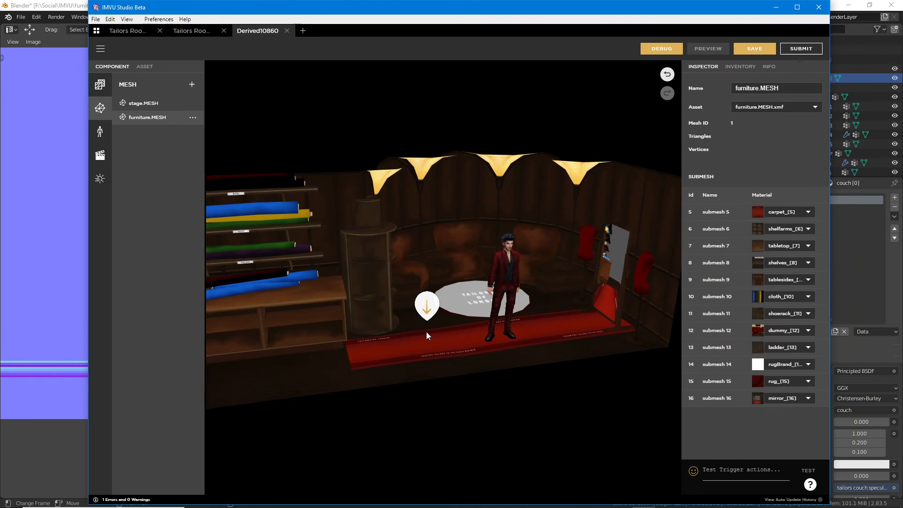
left_click(142, 104)
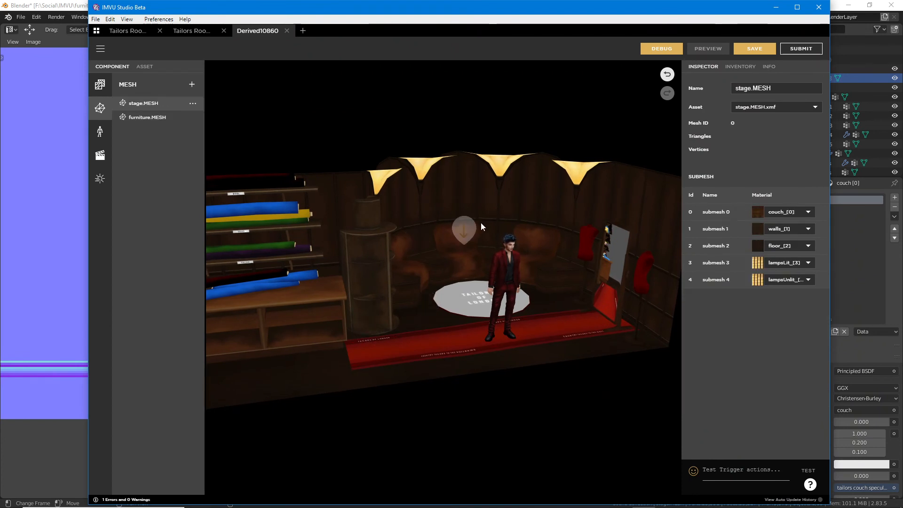
left_click(102, 49)
mouse_move(141, 80)
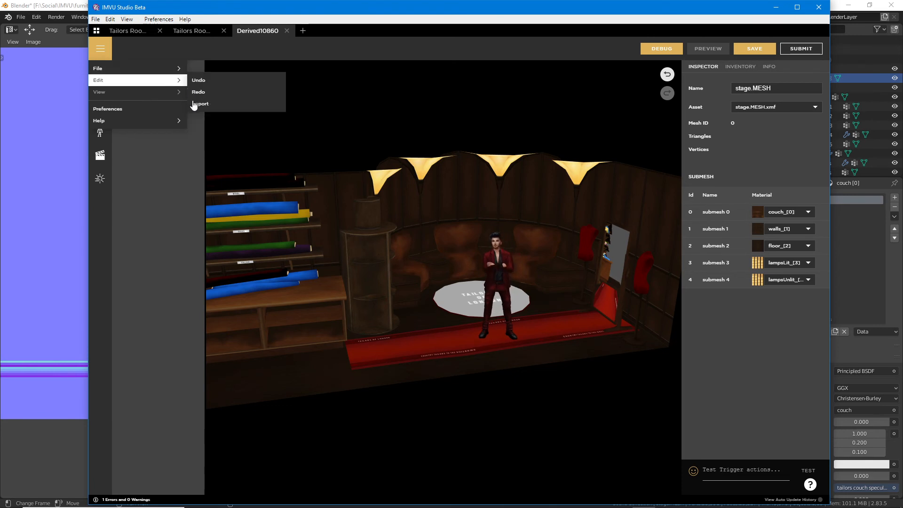
mouse_move(113, 68)
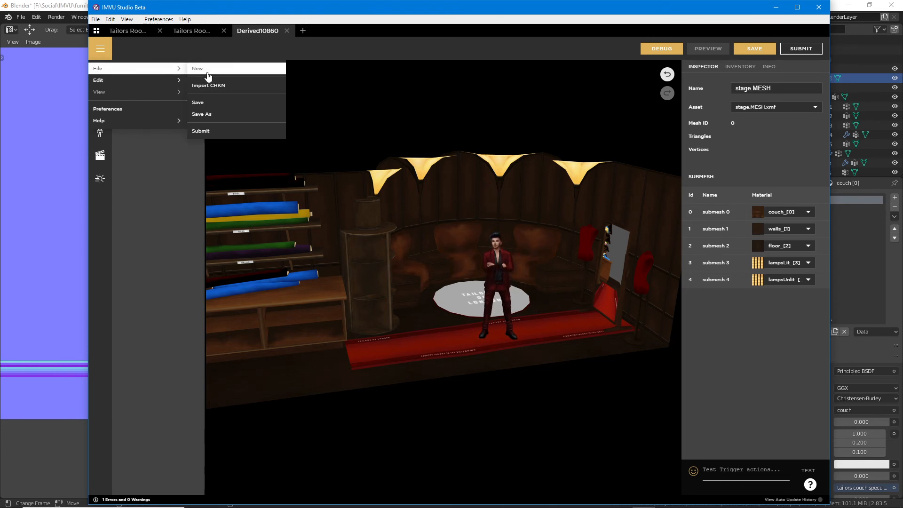
left_click(208, 116)
left_click(463, 279)
type("Tailors Room (")
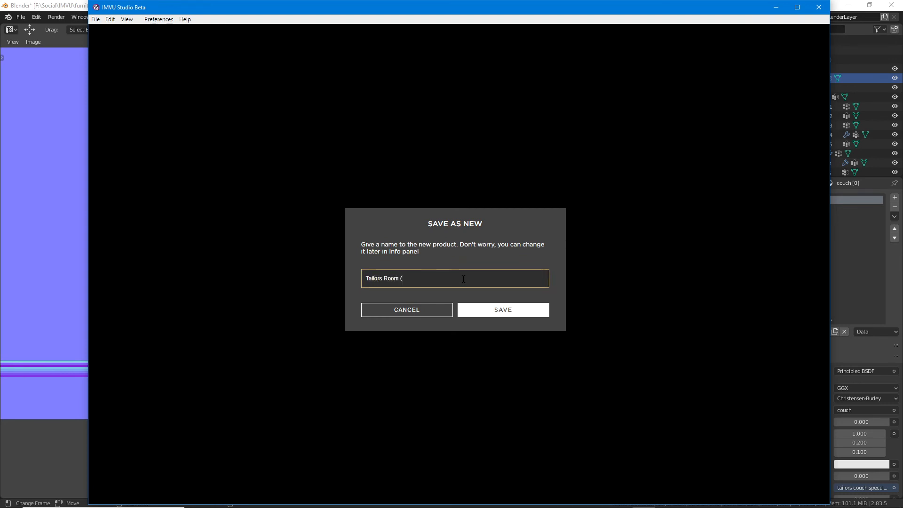
type("test)")
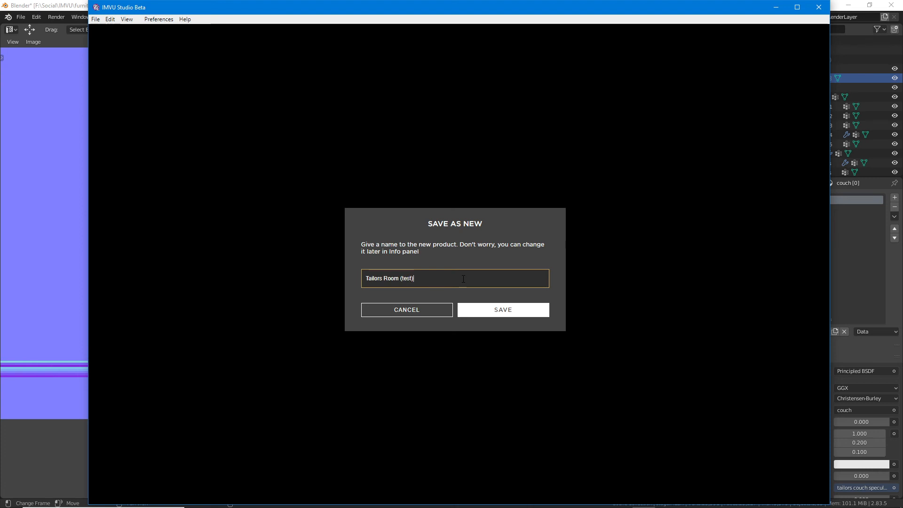
left_click(507, 309)
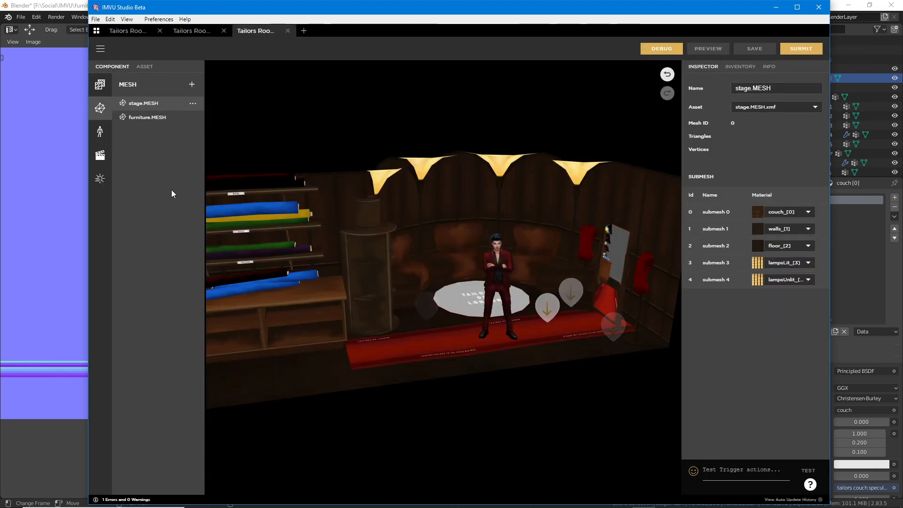
Step: Review the submesh material assignments of furniture.MESH and stage.MESH
left_click(144, 118)
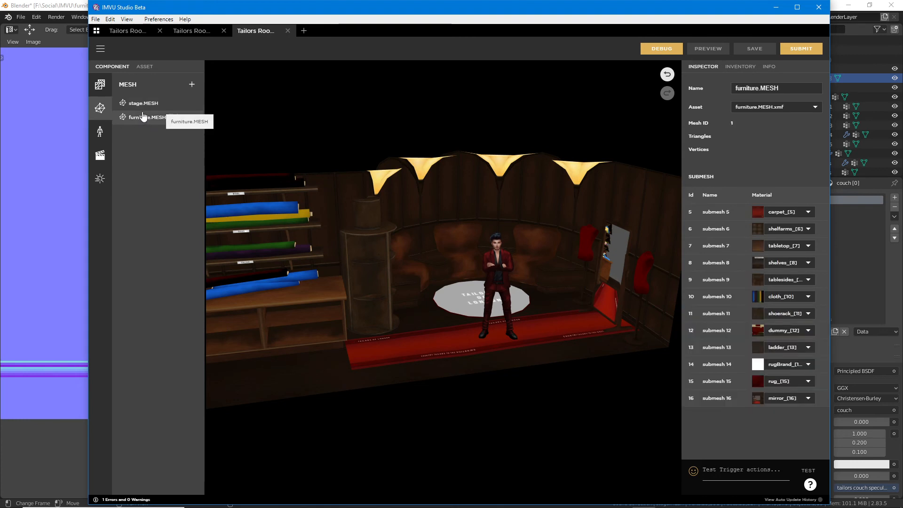
left_click(144, 103)
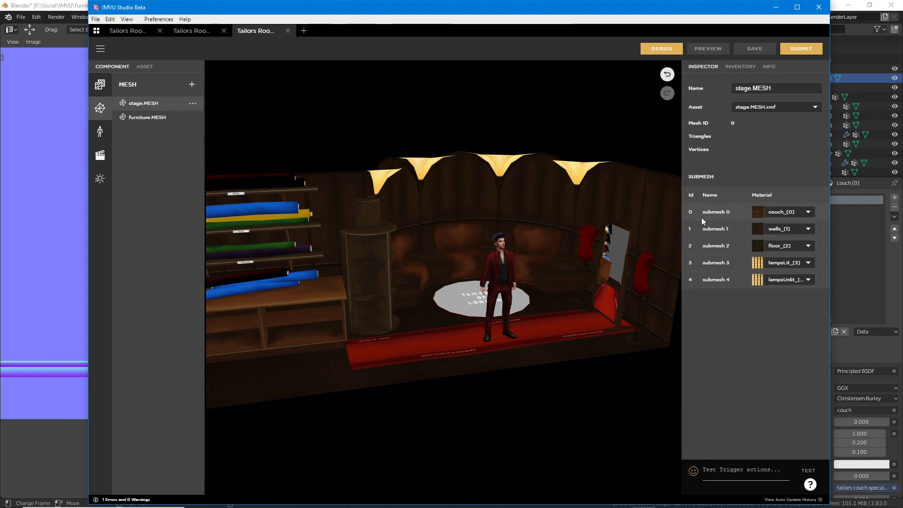
Step: Compare the materials on submeshes 0 and 1 of stage.MESH with the first two entries of the material list
mouse_move(680, 202)
left_mouse_down()
mouse_move(757, 241)
mouse_move(825, 224)
mouse_move(747, 197)
mouse_move(682, 200)
left_mouse_up()
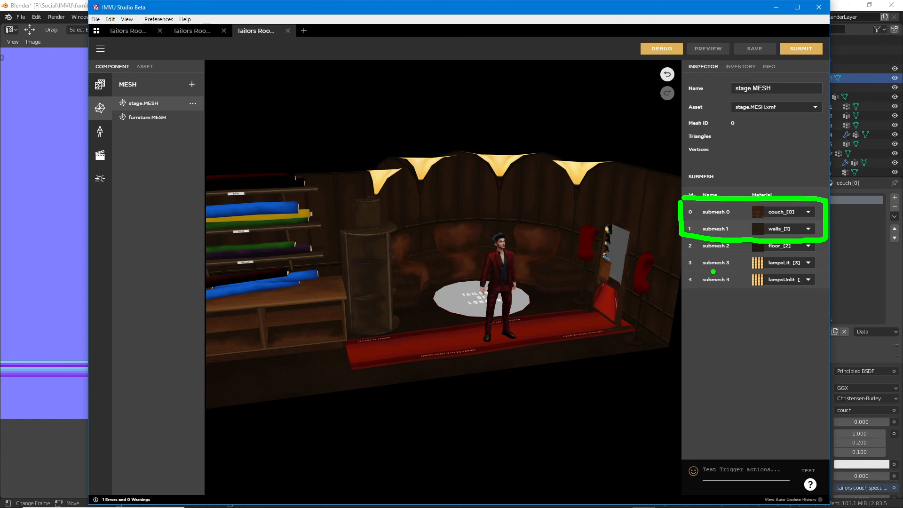
key("Escape")
left_click(99, 85)
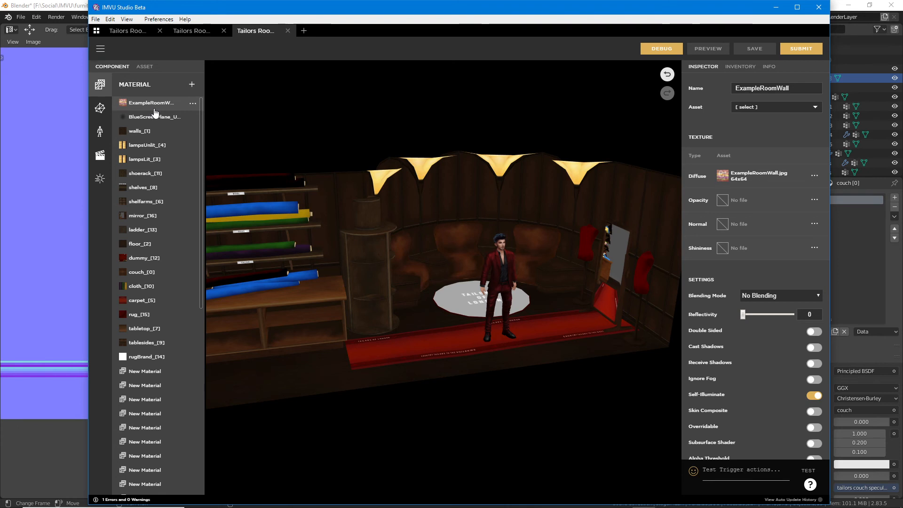
mouse_move(122, 109)
left_mouse_down()
mouse_move(197, 110)
mouse_move(121, 90)
mouse_move(212, 134)
left_mouse_up()
key("Escape")
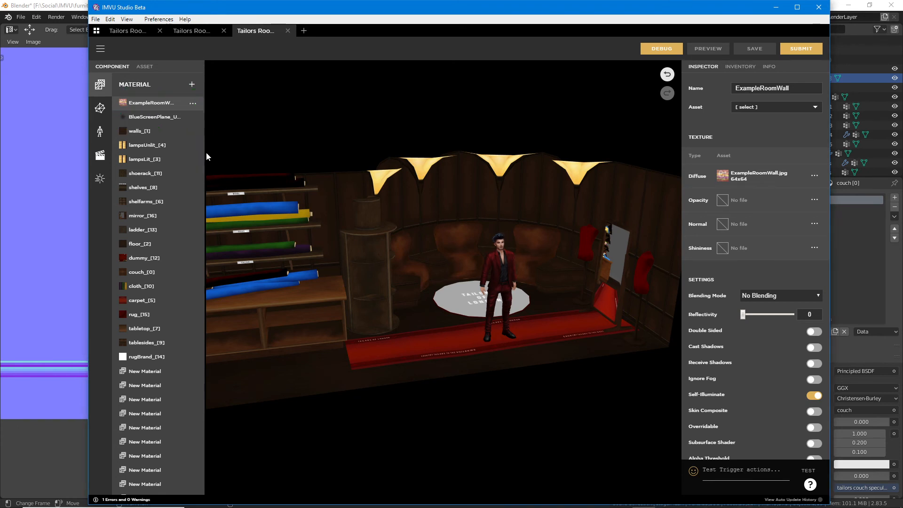
left_click_drag(205, 157, 235, 151)
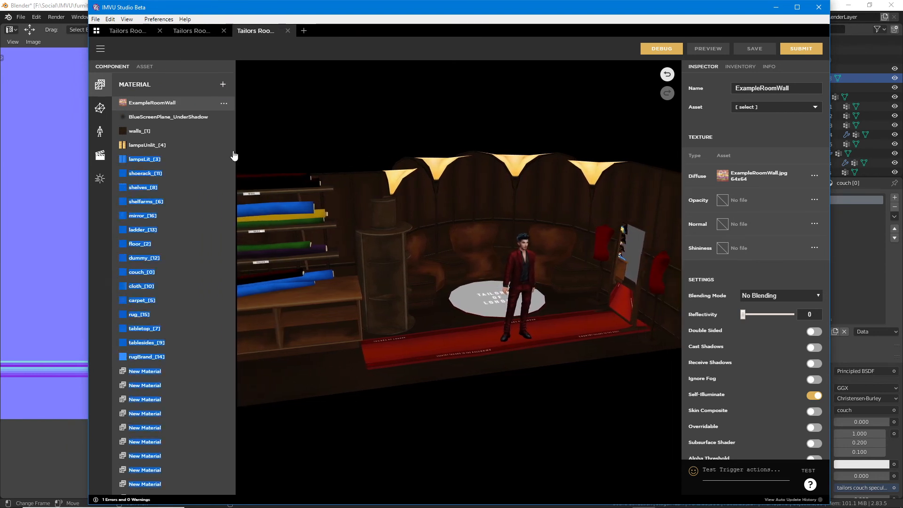
left_click(211, 121)
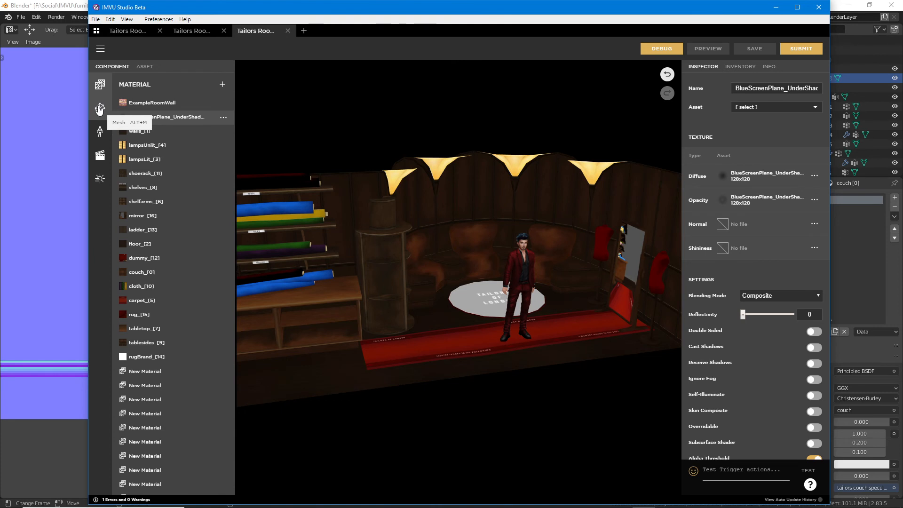
left_click(99, 108)
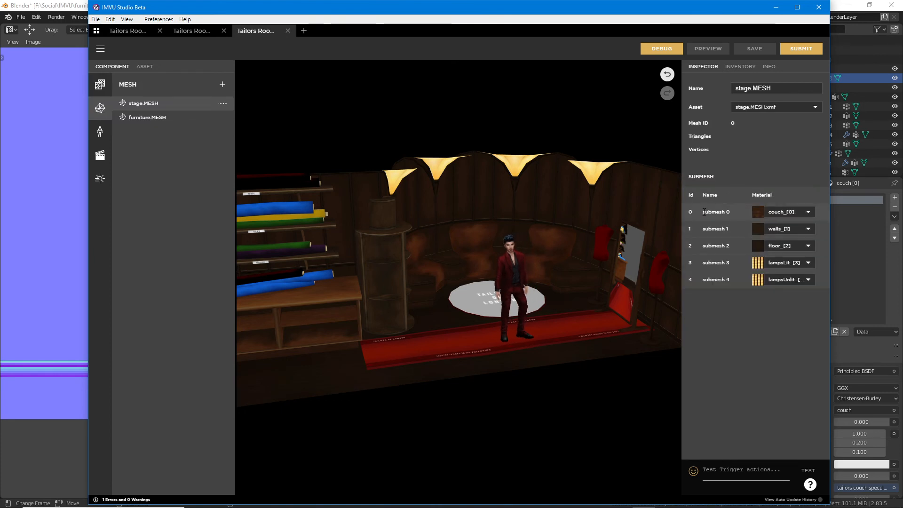
key("ctrl+2")
mouse_move(676, 202)
left_mouse_down()
mouse_move(817, 250)
mouse_move(823, 198)
mouse_move(682, 192)
left_mouse_up()
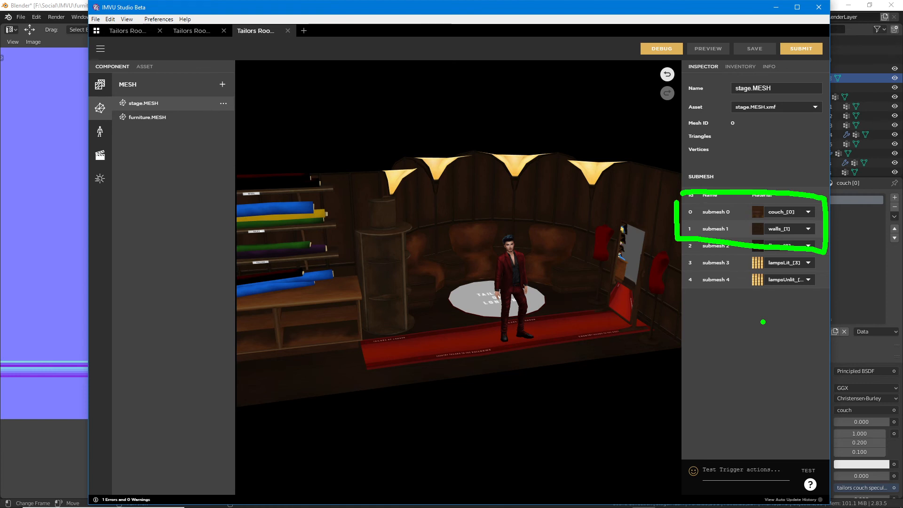
key("Escape")
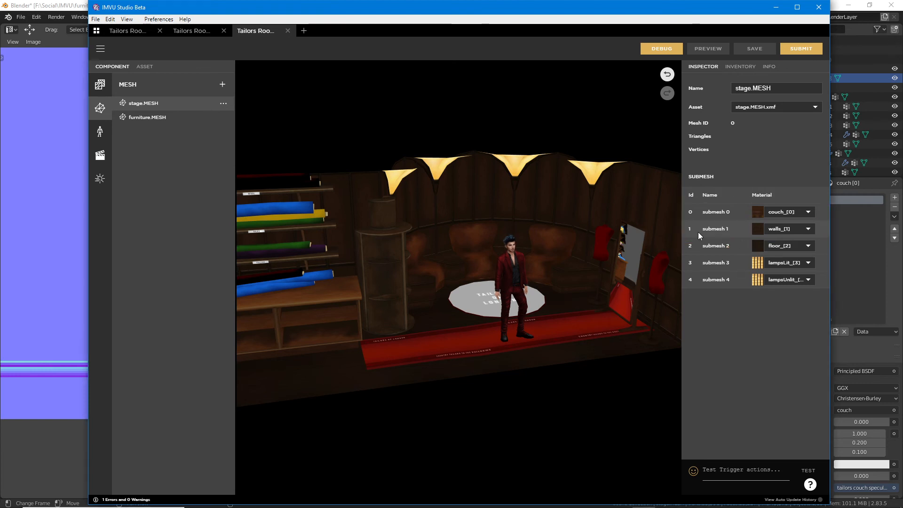
Step: Switch to the second Tailors Room project and examine the materials on submeshes 0 and 1 of furniture.MESH
left_click(213, 31)
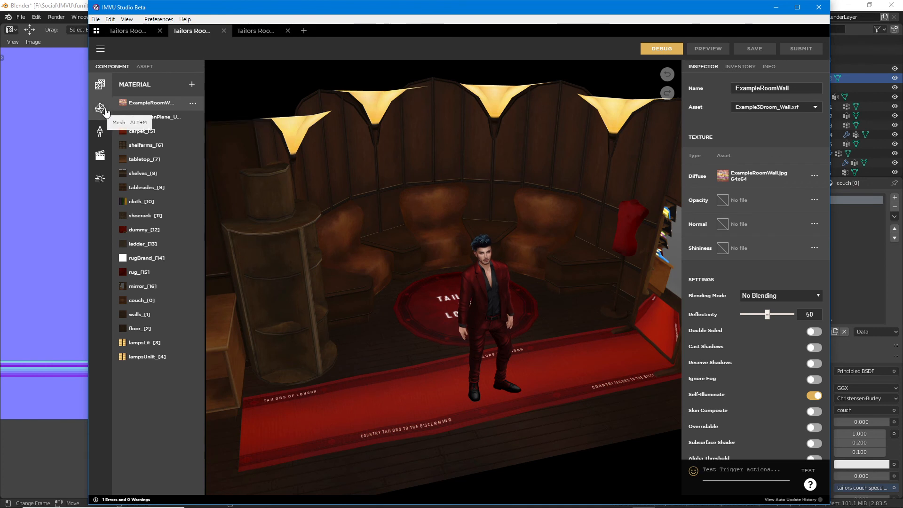
left_click(106, 112)
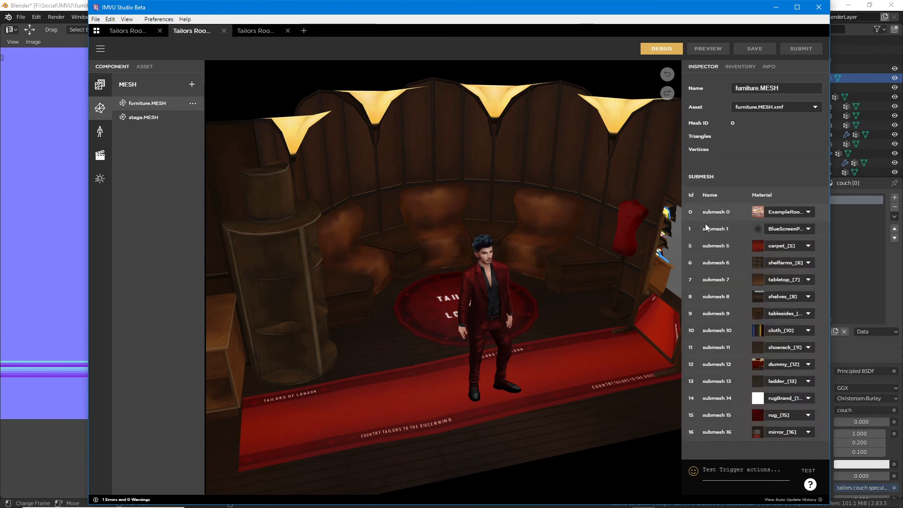
key("ctrl+2")
mouse_move(678, 203)
left_mouse_down()
mouse_move(832, 251)
mouse_move(828, 200)
mouse_move(688, 198)
left_mouse_up()
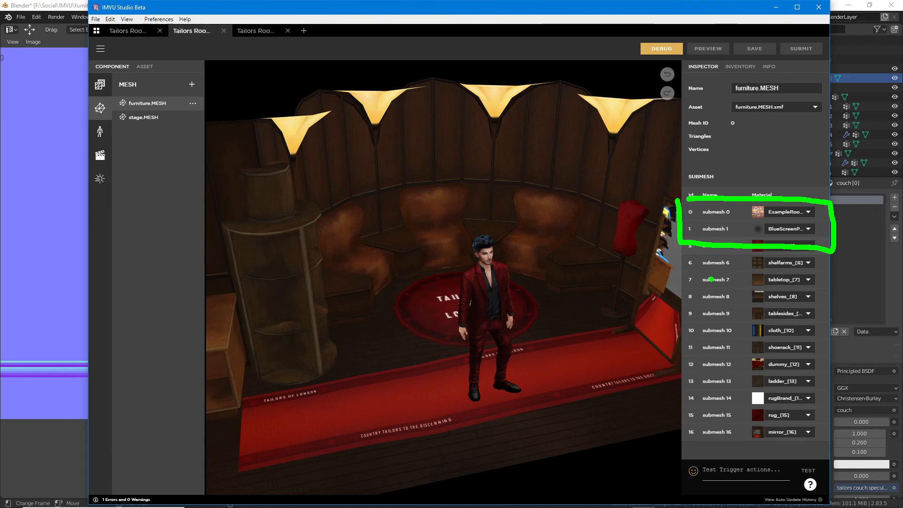
key("Escape")
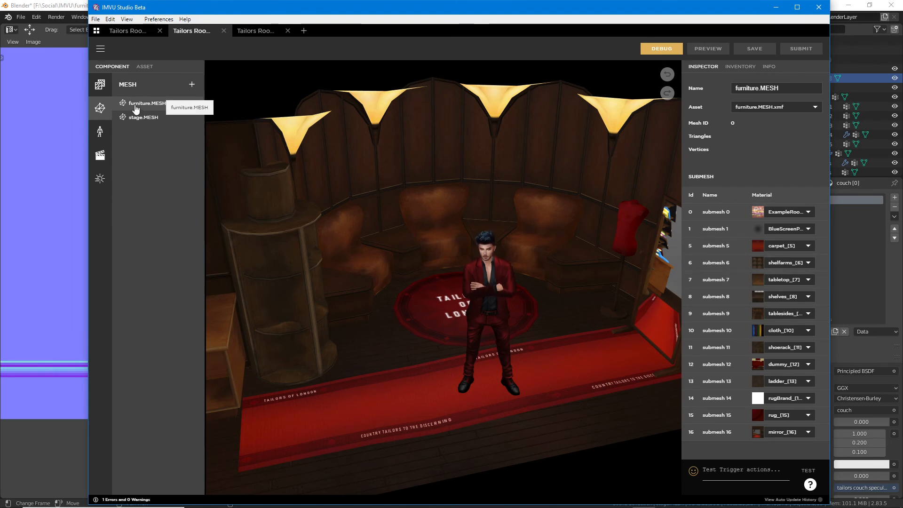
Step: Set the asset of the ExampleRoomWall material to couch_[0].xrf
left_click(100, 84)
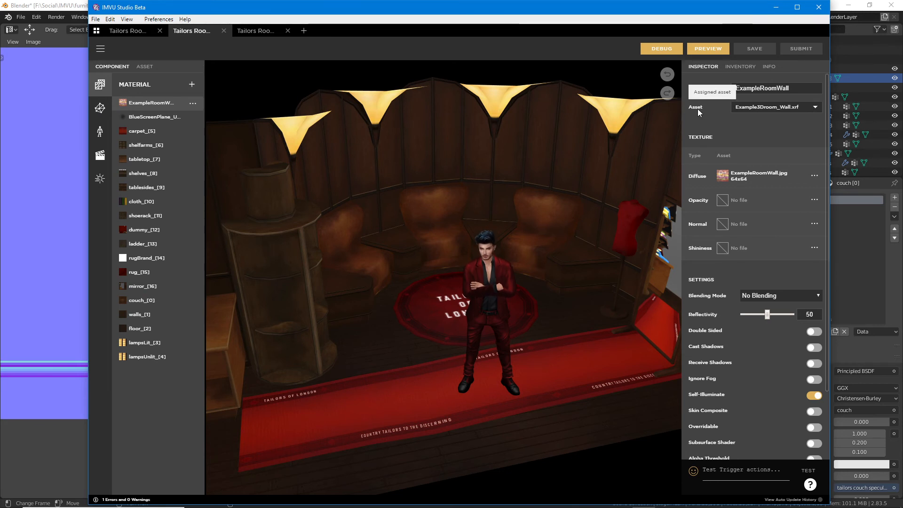
left_click(815, 106)
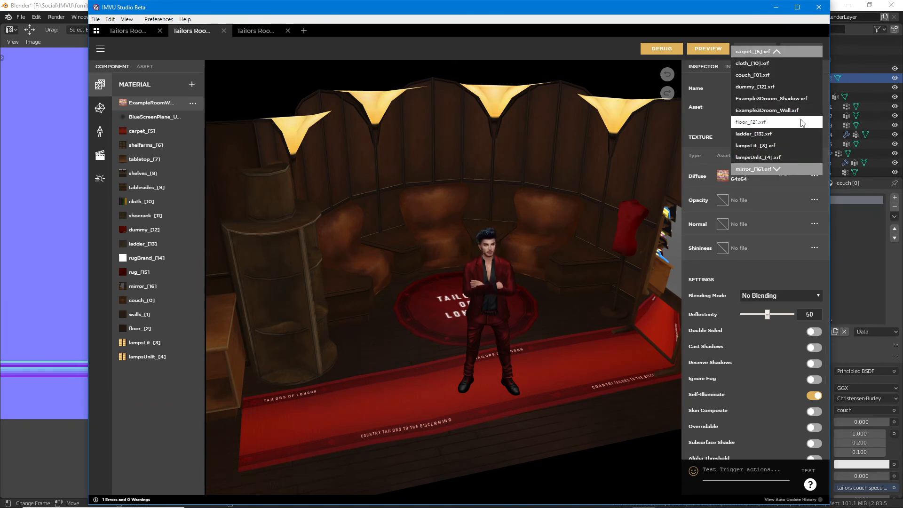
scroll(790, 110, "up", 1)
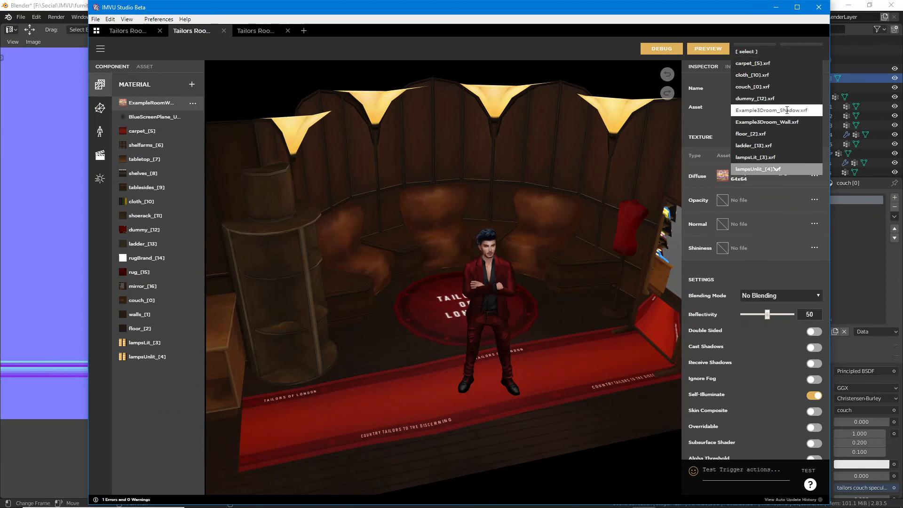
left_click(755, 86)
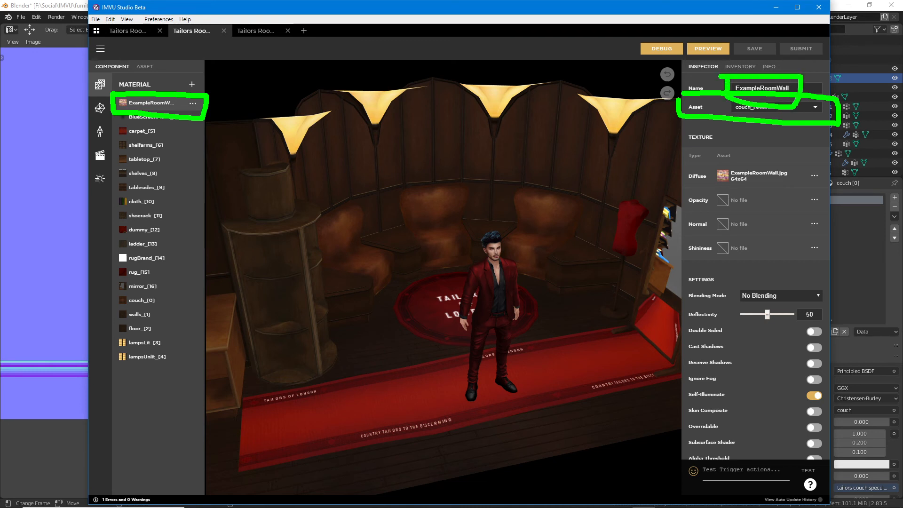
Step: Rename the ExampleRoomWall material as couch_[0] and apply the change to the room preview
left_click(795, 88)
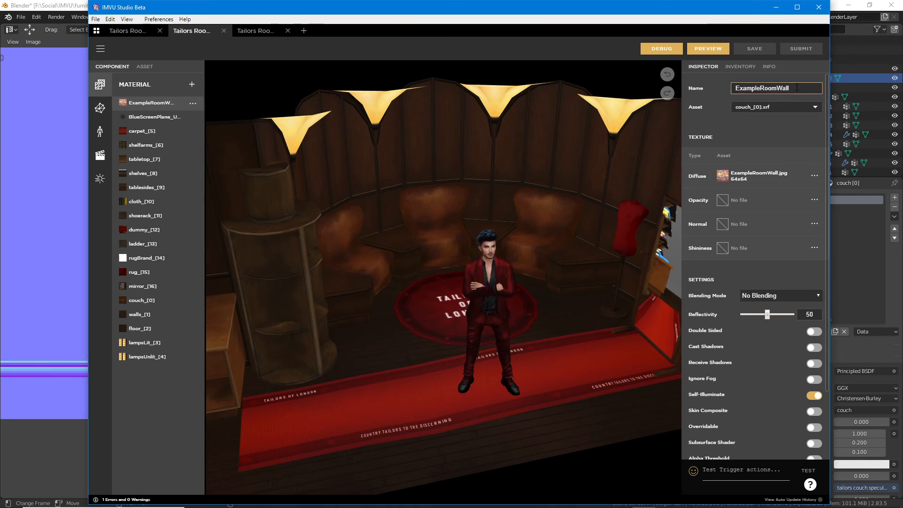
left_click_drag(797, 87, 716, 86)
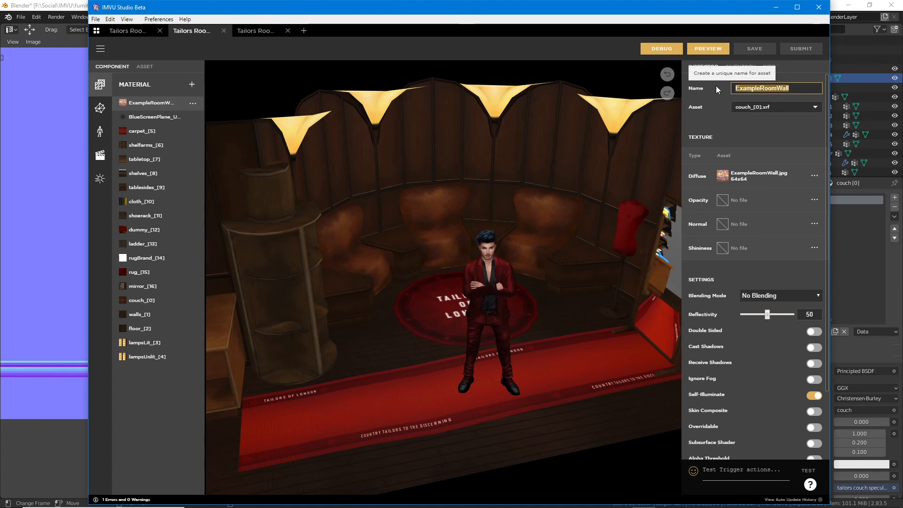
type("c")
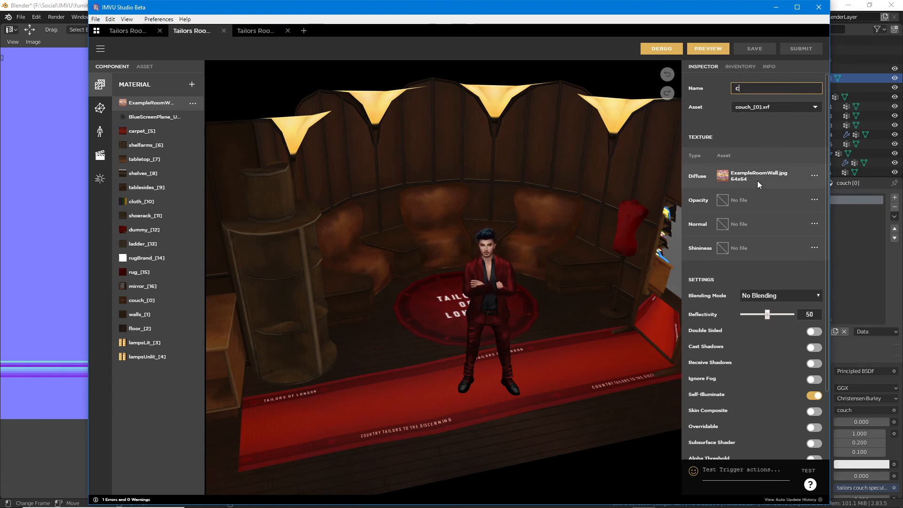
type("ouch_")
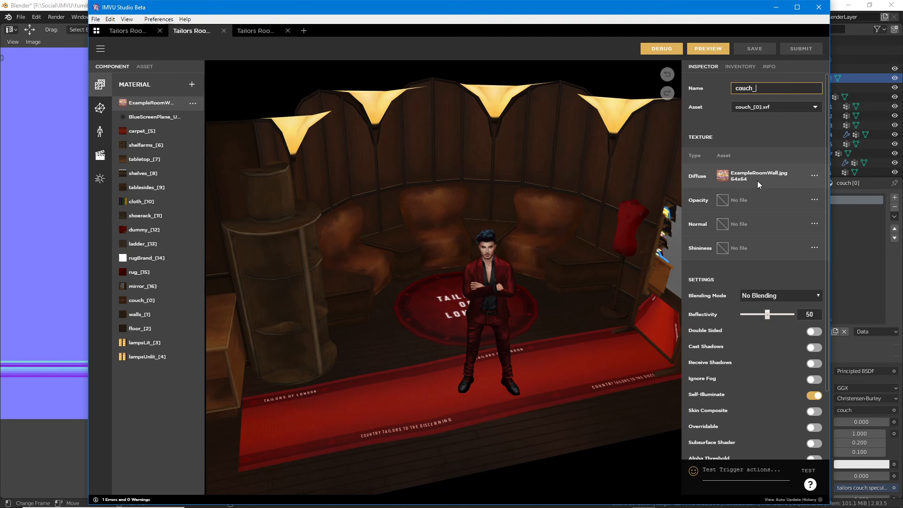
type("[0]")
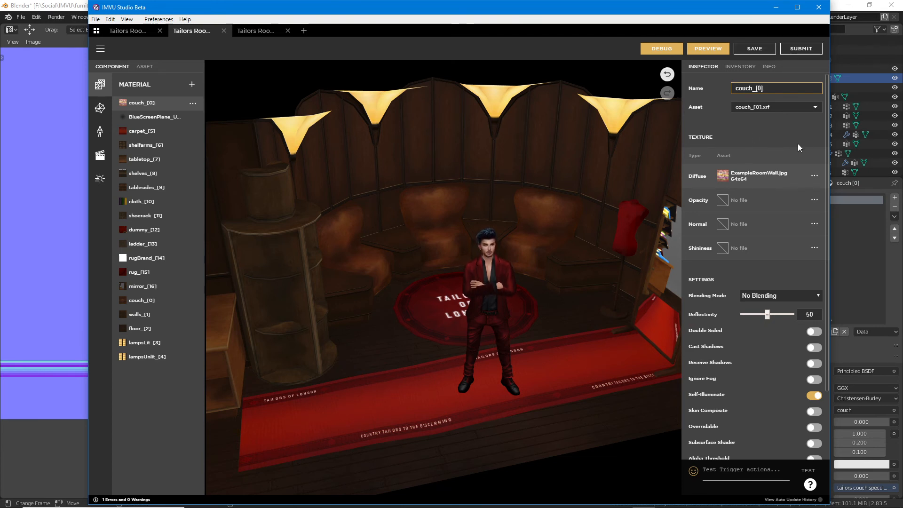
left_click(709, 49)
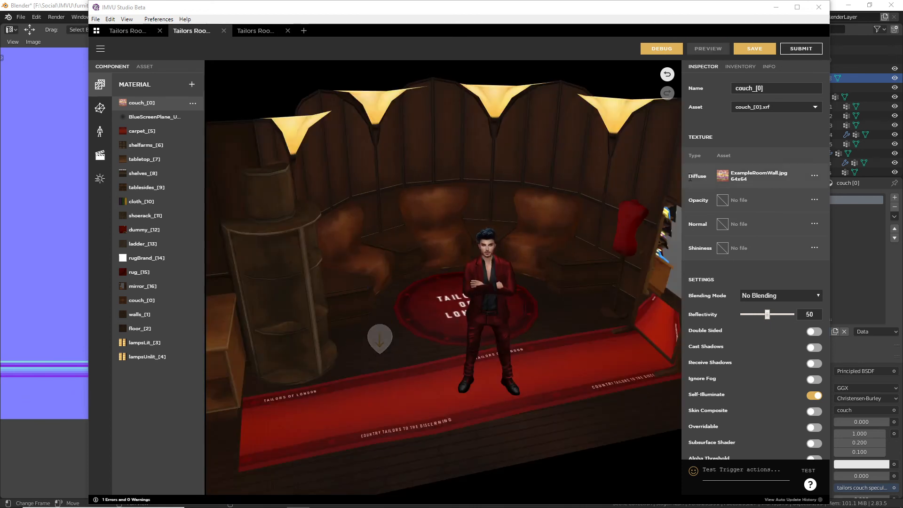
Step: Set the diffuse texture of the first couch_[0] material to tailors couch.jpg and refresh the preview
left_click(723, 177)
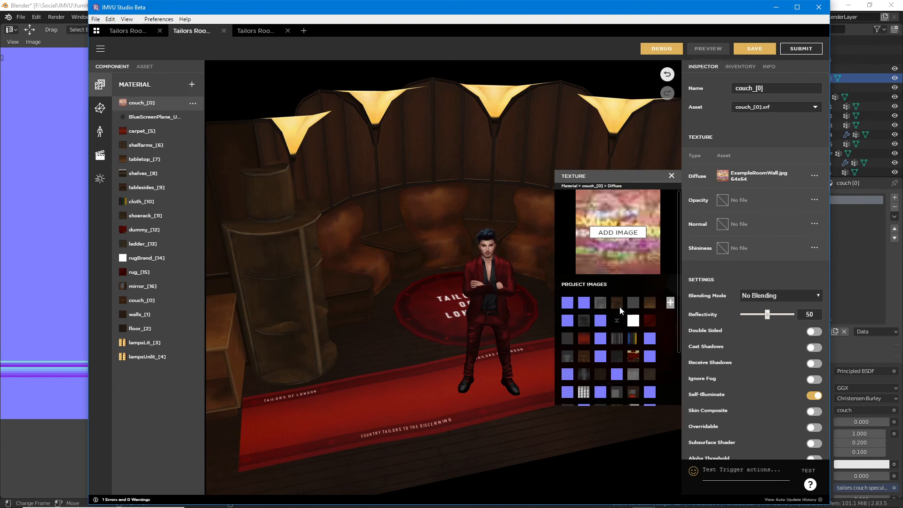
left_click(617, 302)
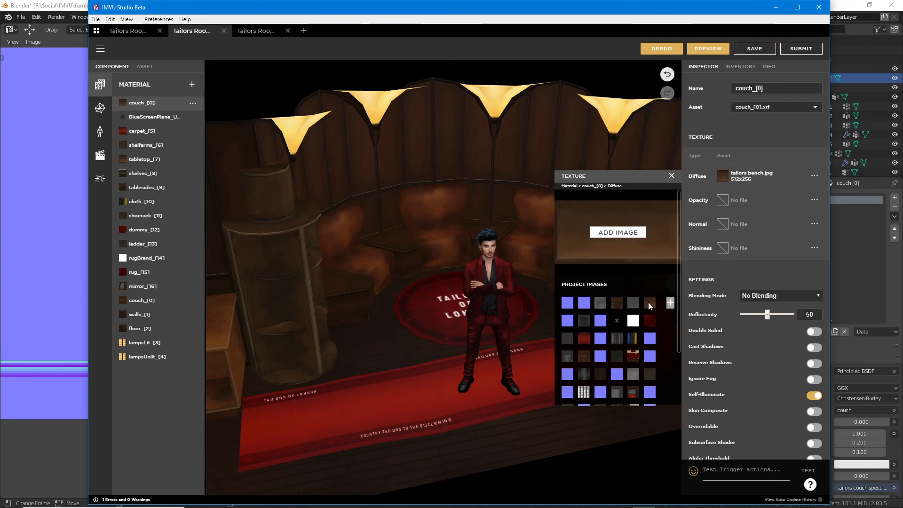
left_click(584, 357)
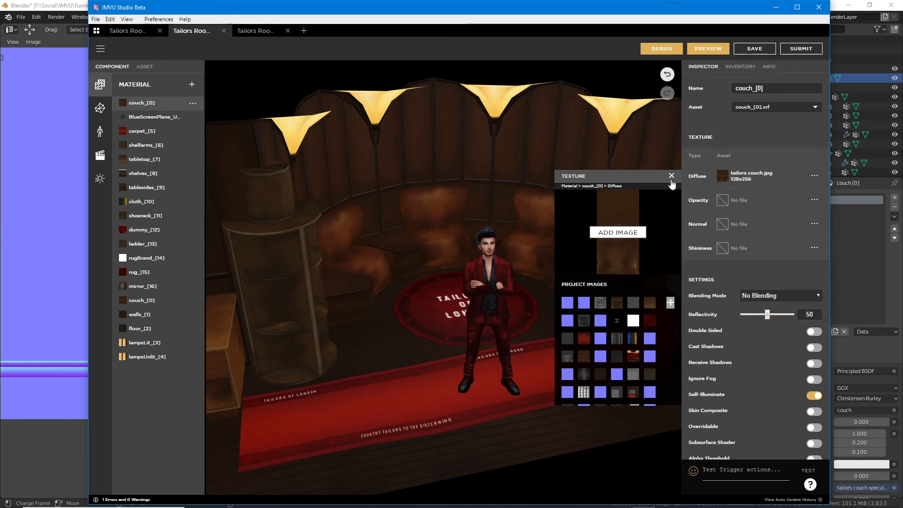
left_click(708, 49)
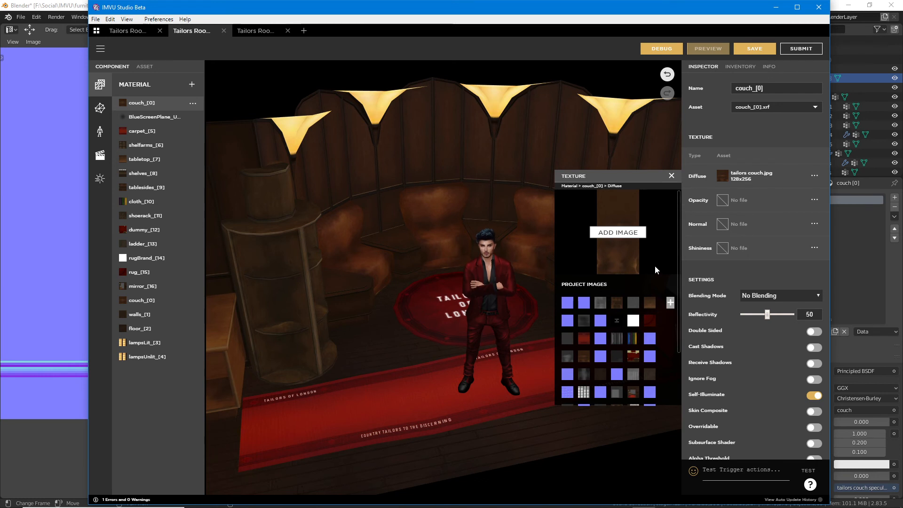
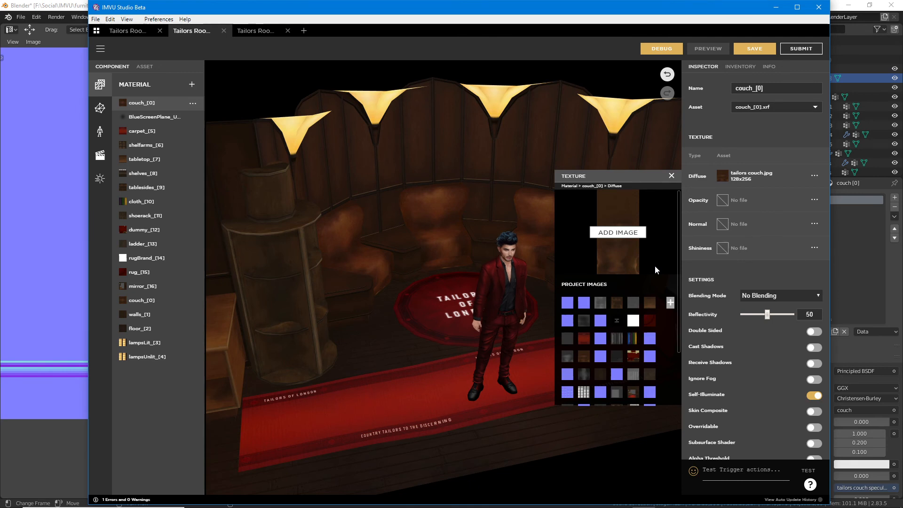
left_click(671, 176)
Step: Compare the settings of the two couch_[0] materials and check the submesh material assignments of furniture.MESH
left_click_drag(594, 318, 612, 292)
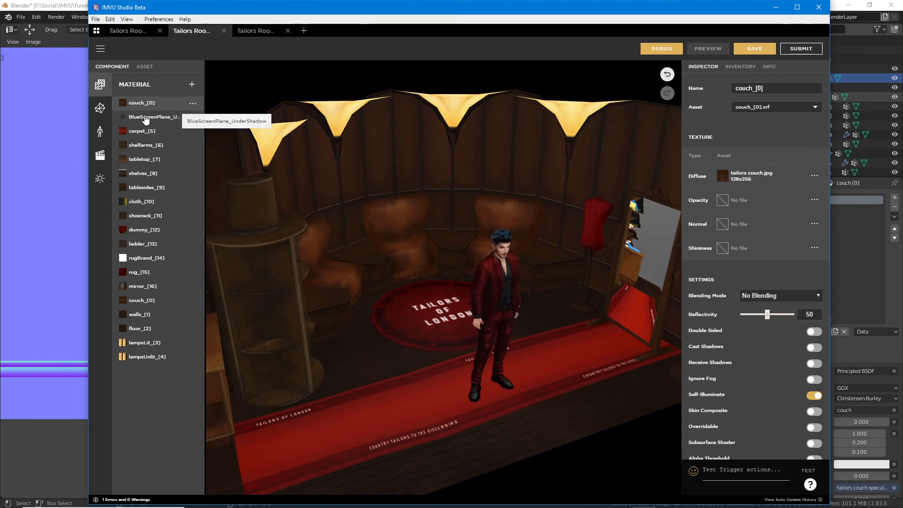
left_click(146, 119)
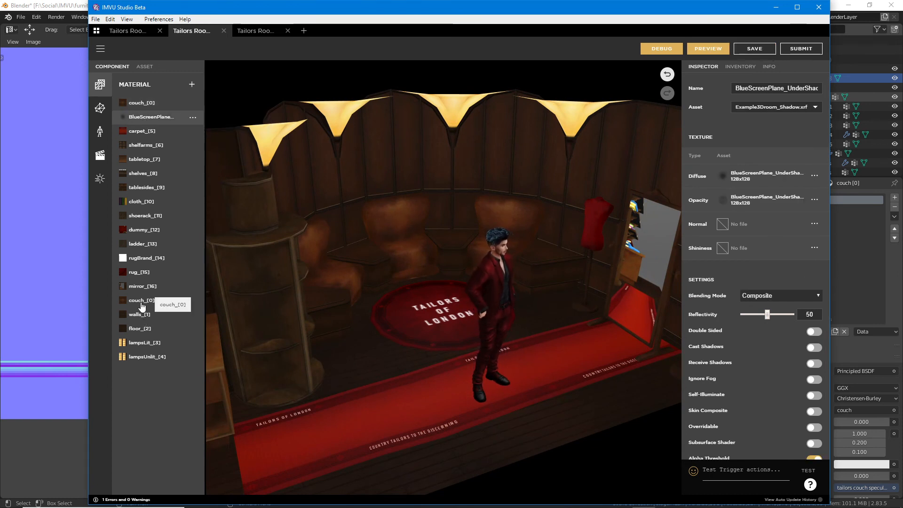
left_click(142, 302)
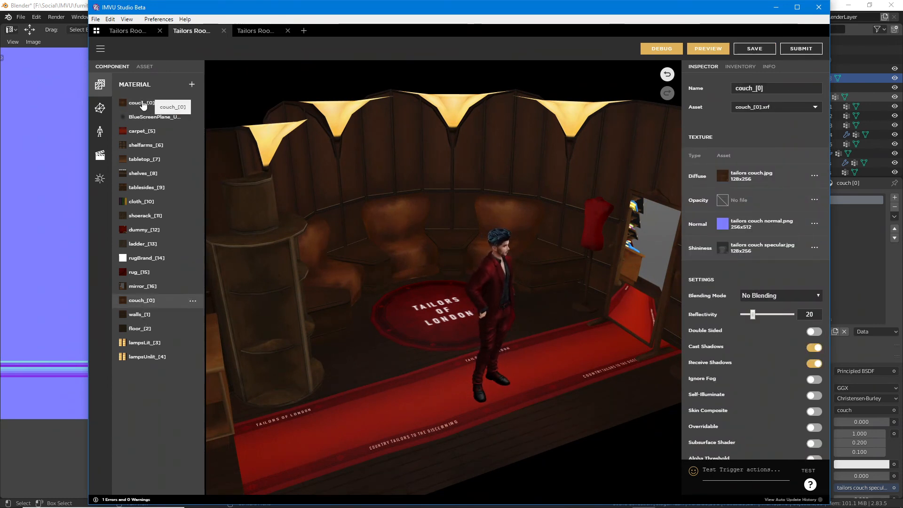
left_click(141, 104)
left_click(144, 306)
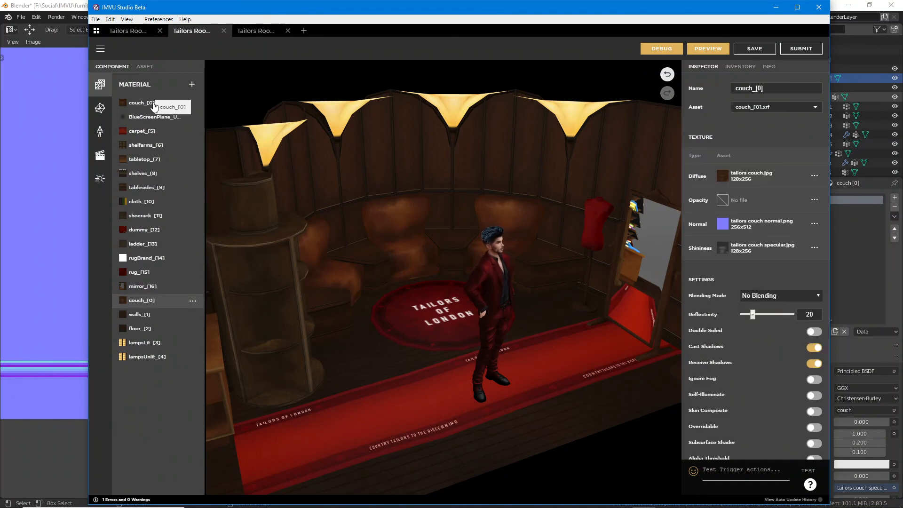
left_click(142, 104)
left_click(141, 301)
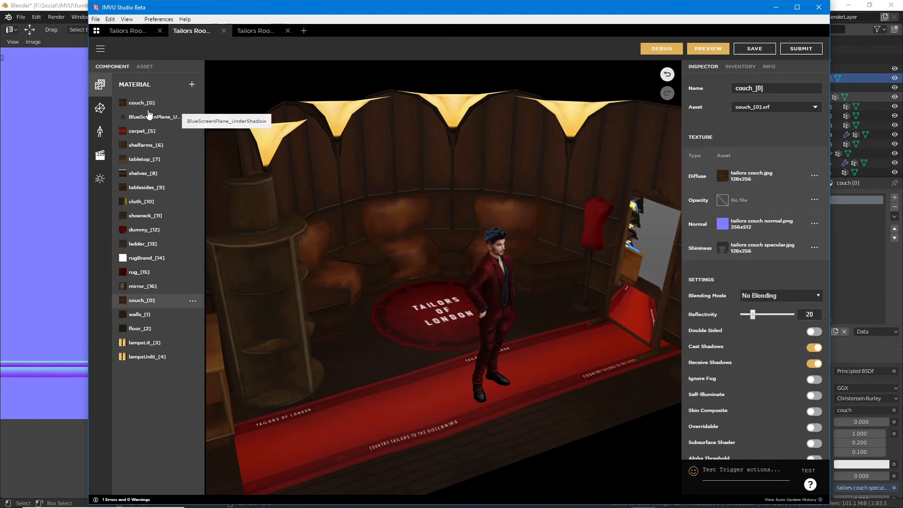
left_click(141, 103)
left_click(101, 107)
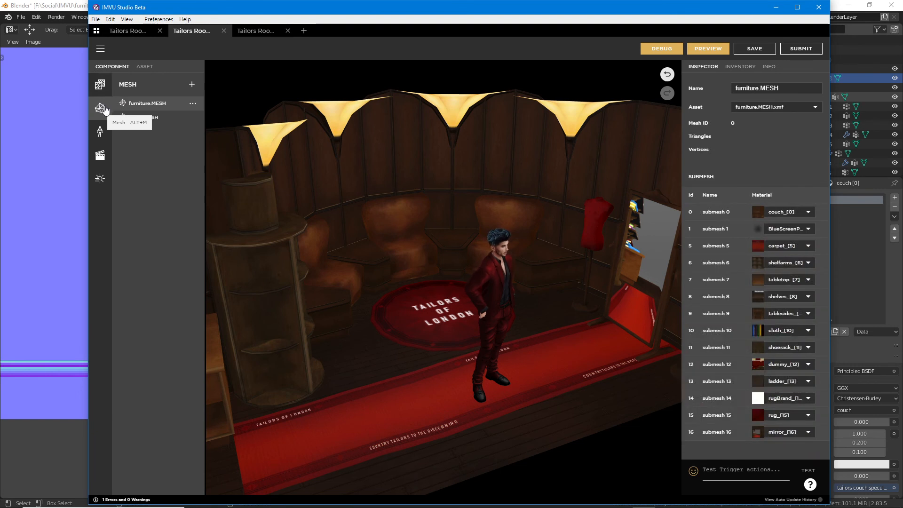
left_click(101, 88)
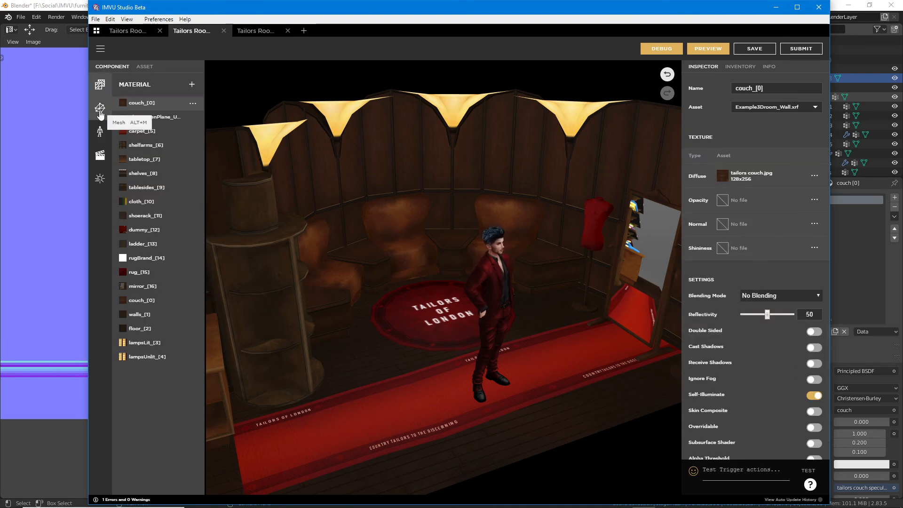
left_click(100, 112)
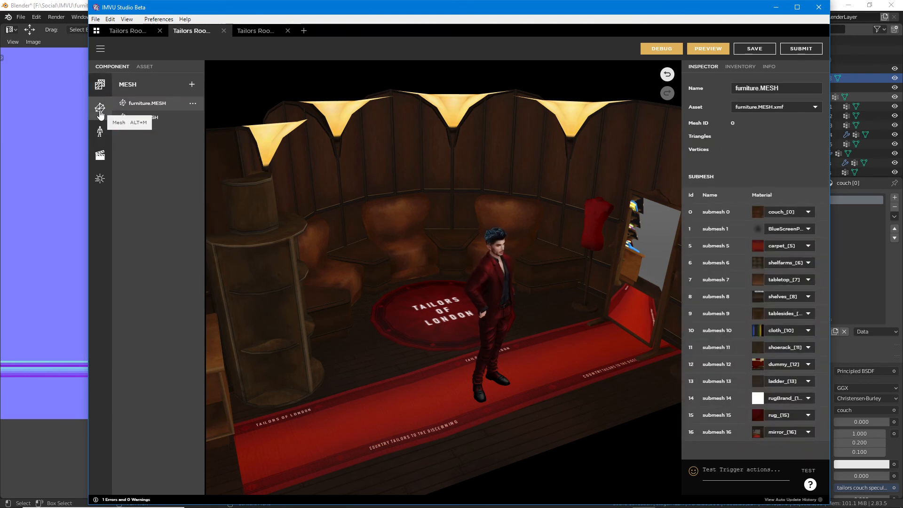
Step: Switch to the third room project and compare the submesh materials of its stage.MESH and furniture.MESH, glancing at the material list
left_click(259, 32)
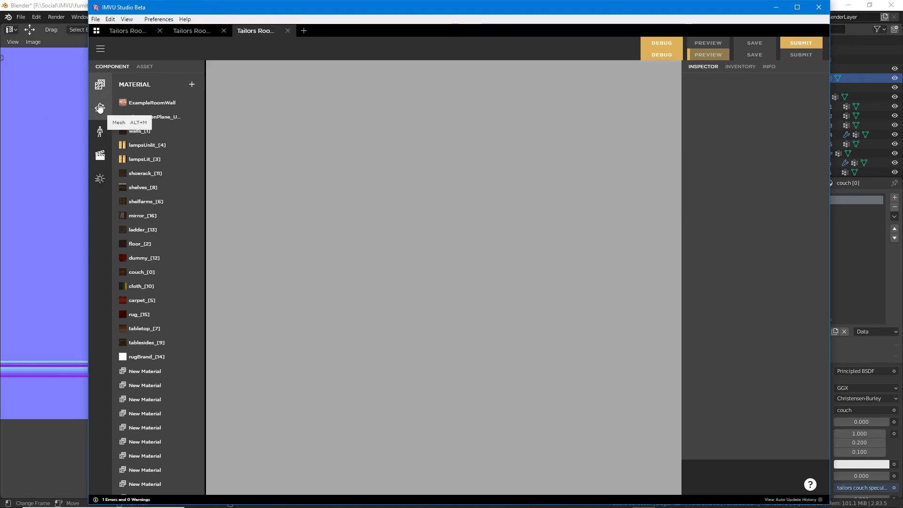
left_click(99, 108)
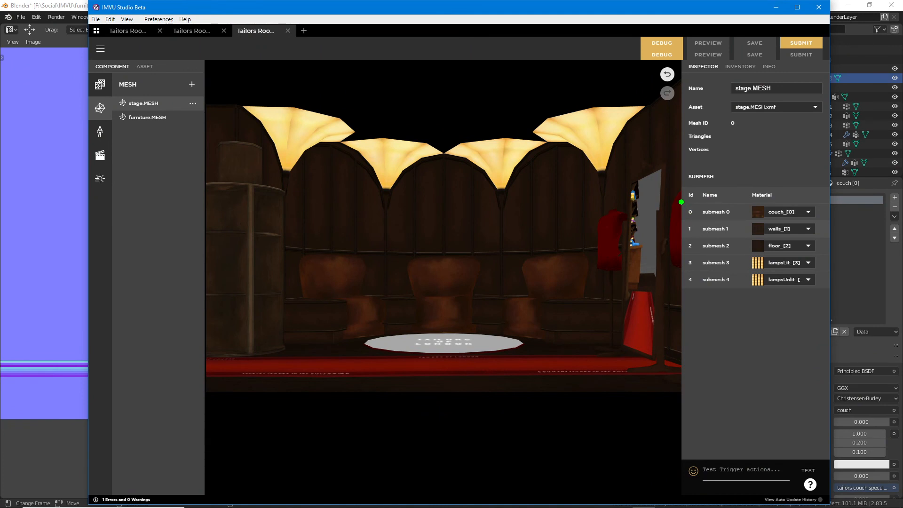
mouse_move(680, 202)
left_mouse_down()
mouse_move(684, 298)
mouse_move(829, 245)
mouse_move(821, 198)
mouse_move(685, 194)
mouse_move(669, 208)
left_mouse_up()
left_click_drag(643, 223, 678, 224)
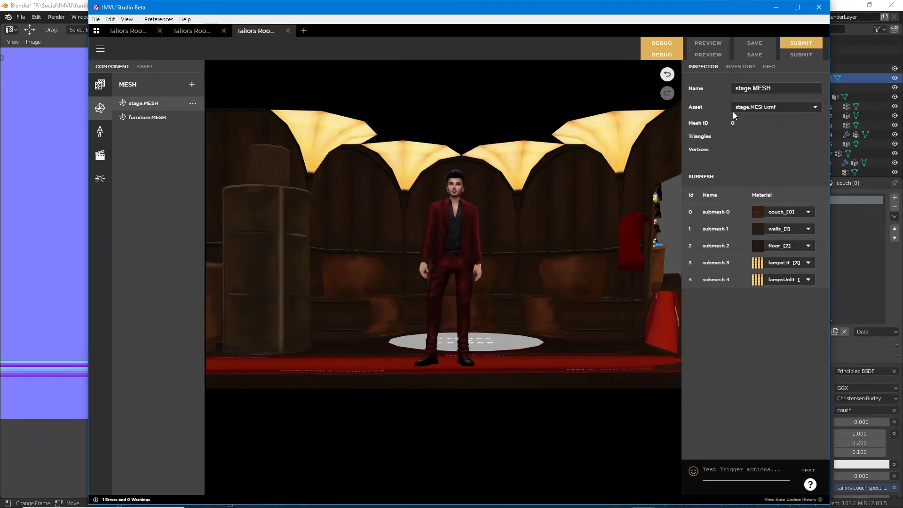
left_click(100, 85)
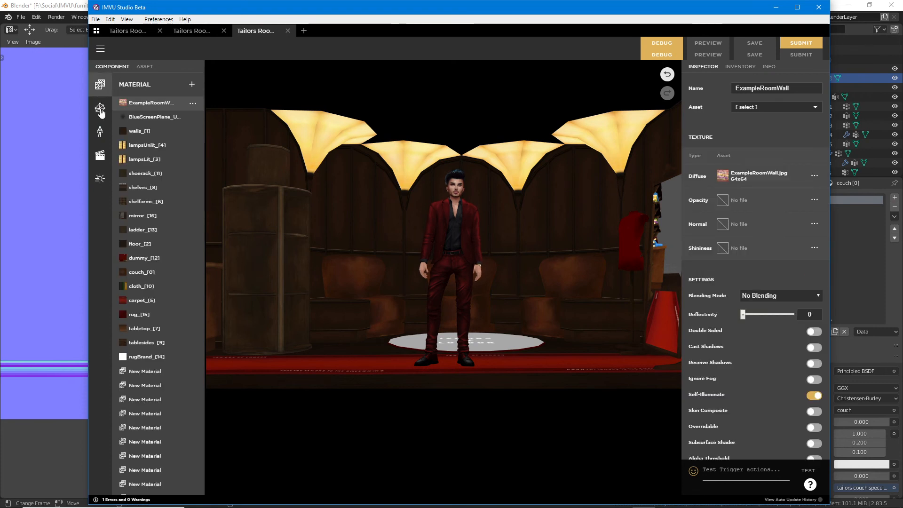
left_click(99, 108)
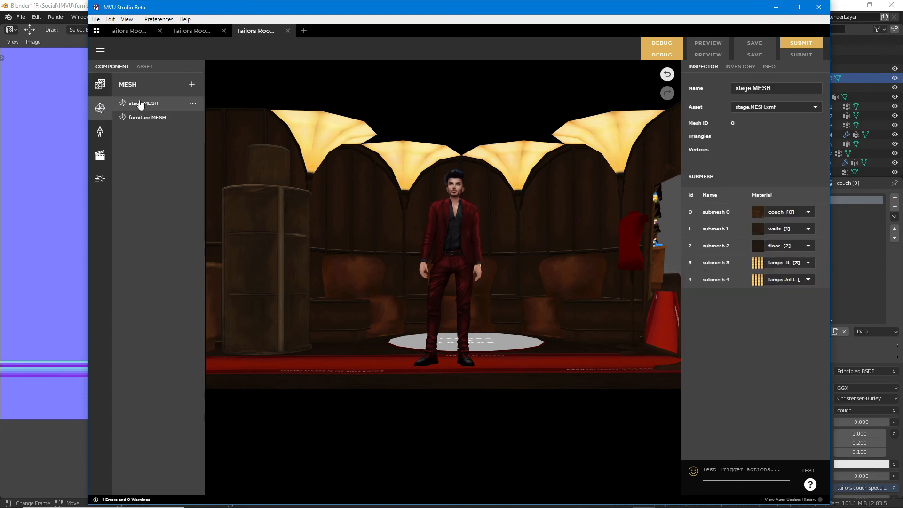
left_click(147, 119)
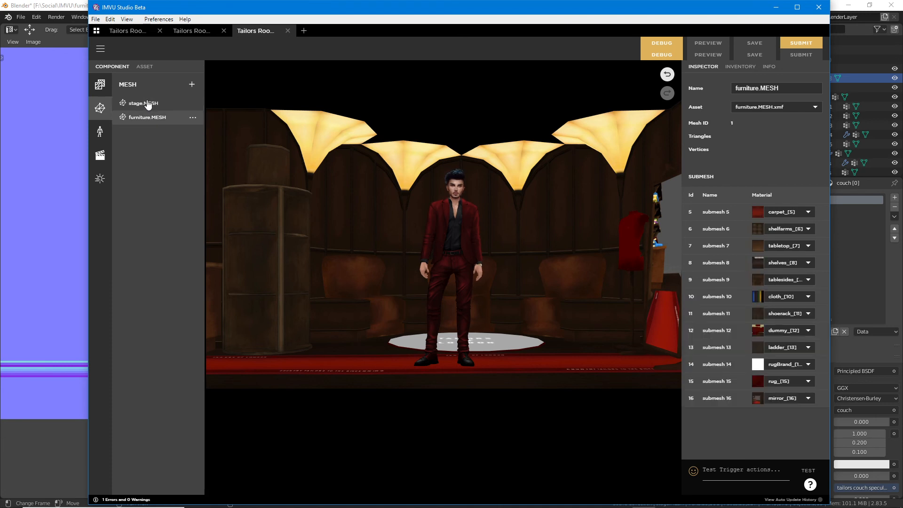
left_click(148, 103)
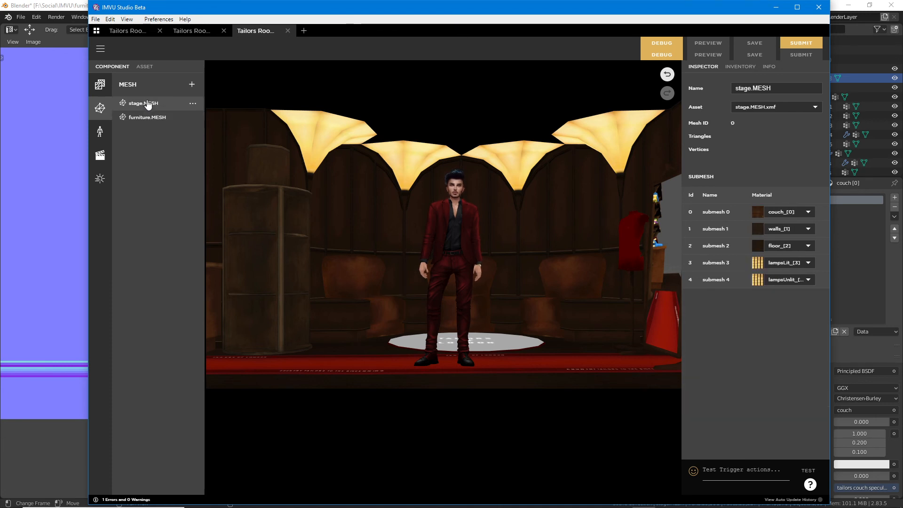
Step: Examine the available asset files, the mesh ID and the submesh material assignments of stage.MESH, keeping stage.MESH.xmf as its asset
left_click(750, 106)
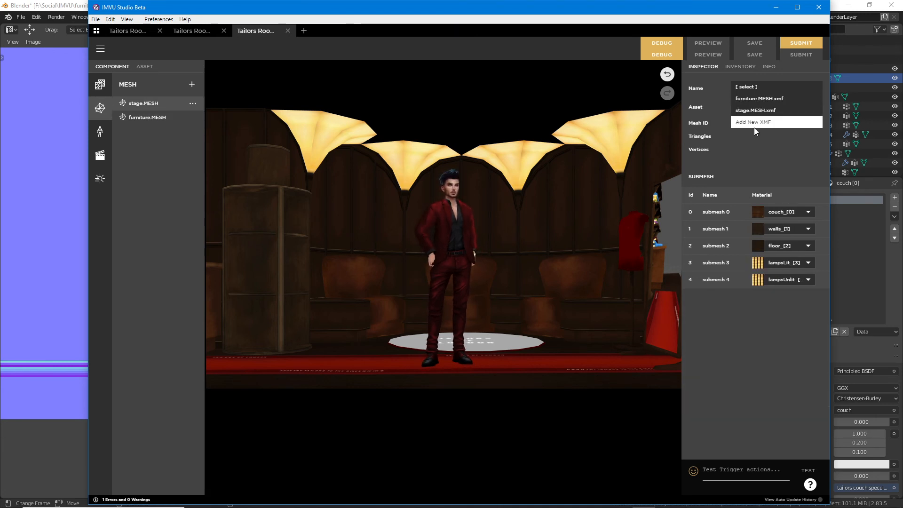
left_click(755, 143)
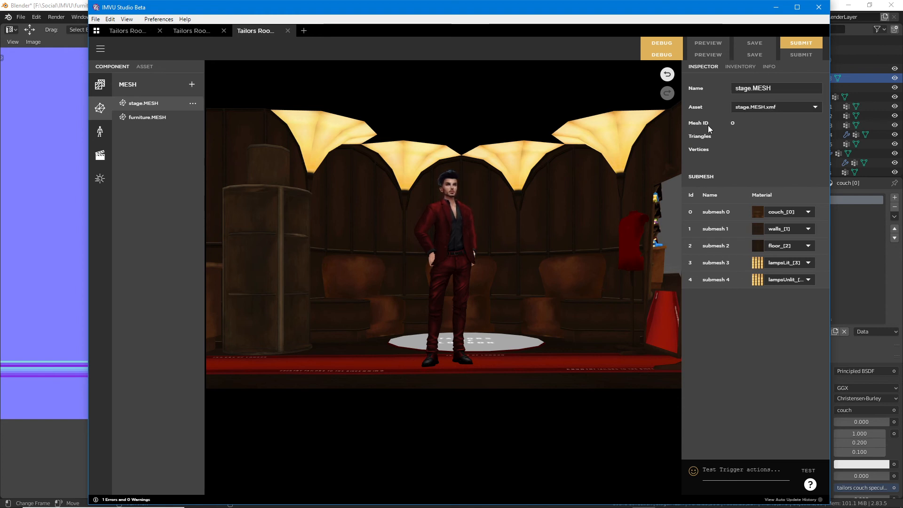
mouse_move(678, 117)
left_mouse_down()
mouse_move(766, 125)
mouse_move(679, 109)
left_mouse_up()
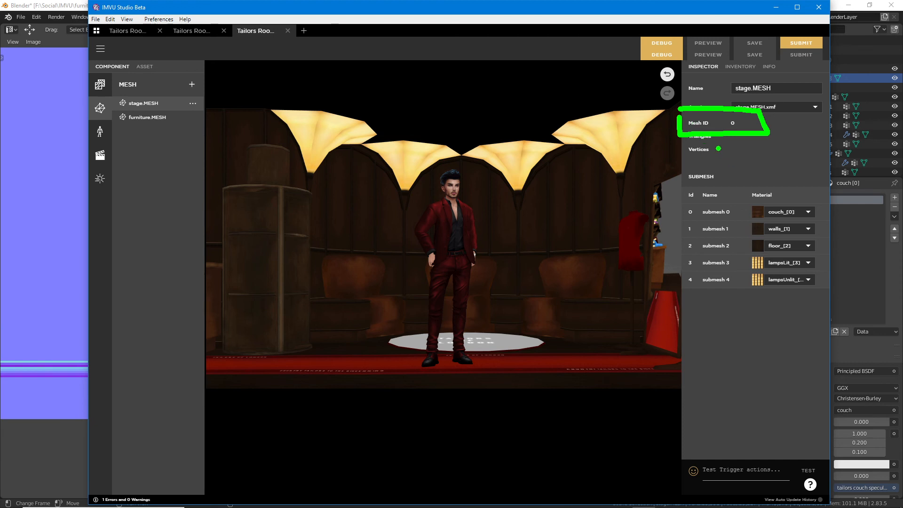
key("Escape")
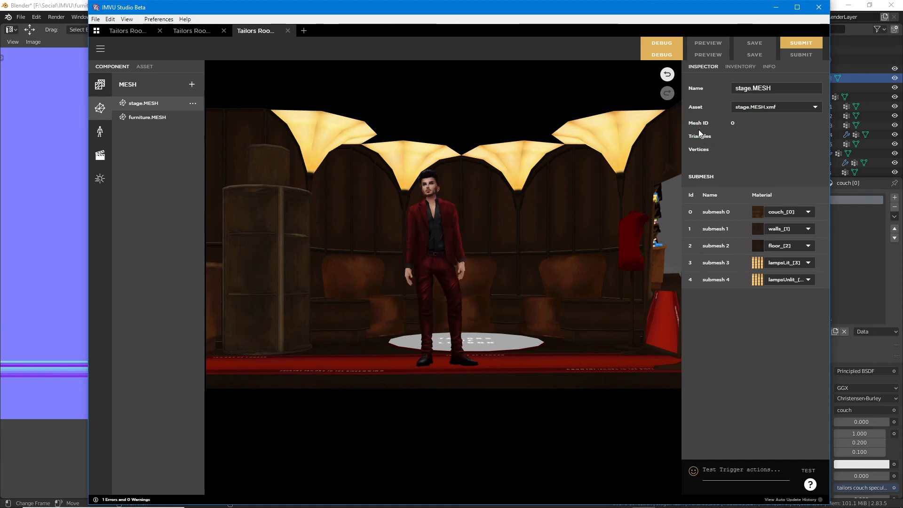
mouse_move(731, 114)
left_mouse_down()
mouse_move(728, 135)
mouse_move(816, 137)
mouse_move(718, 115)
mouse_move(727, 221)
mouse_move(818, 135)
left_mouse_up()
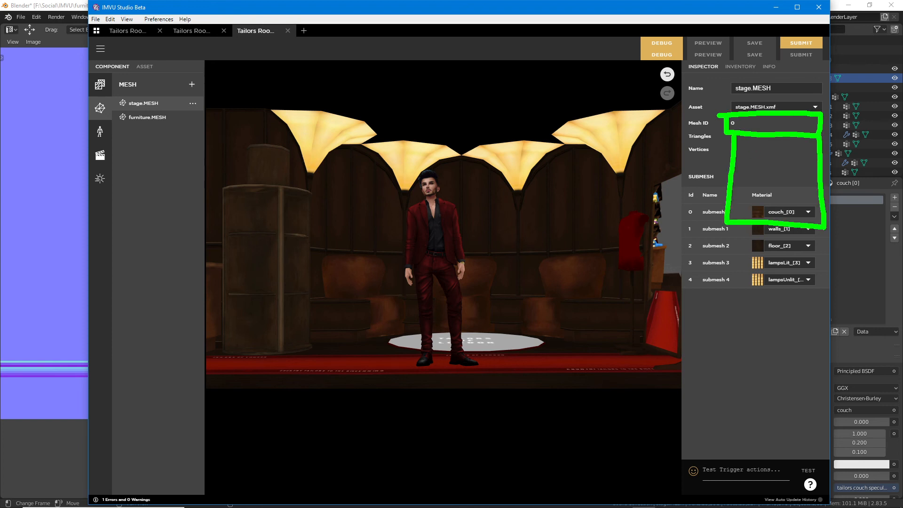
left_click_drag(749, 150, 761, 165)
mouse_move(748, 175)
left_mouse_down()
mouse_move(765, 178)
mouse_move(752, 192)
left_mouse_up()
left_click_drag(740, 206, 770, 210)
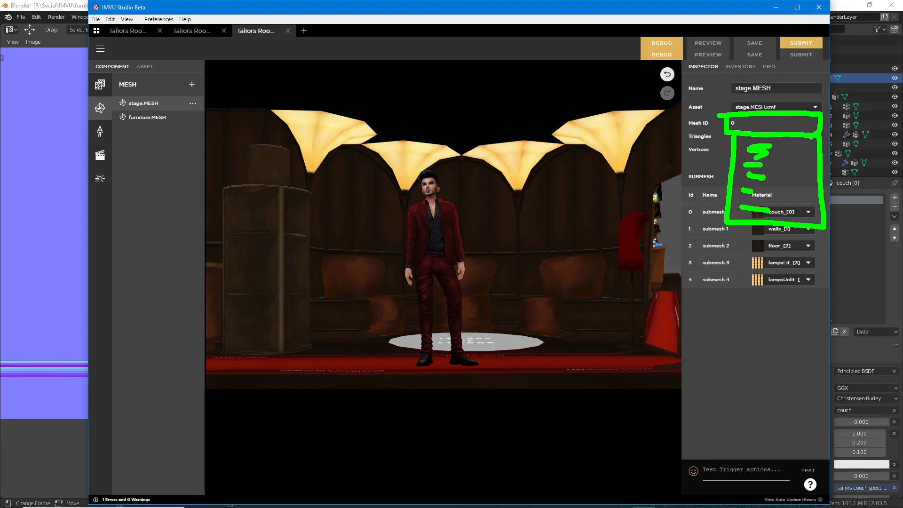
key("Escape")
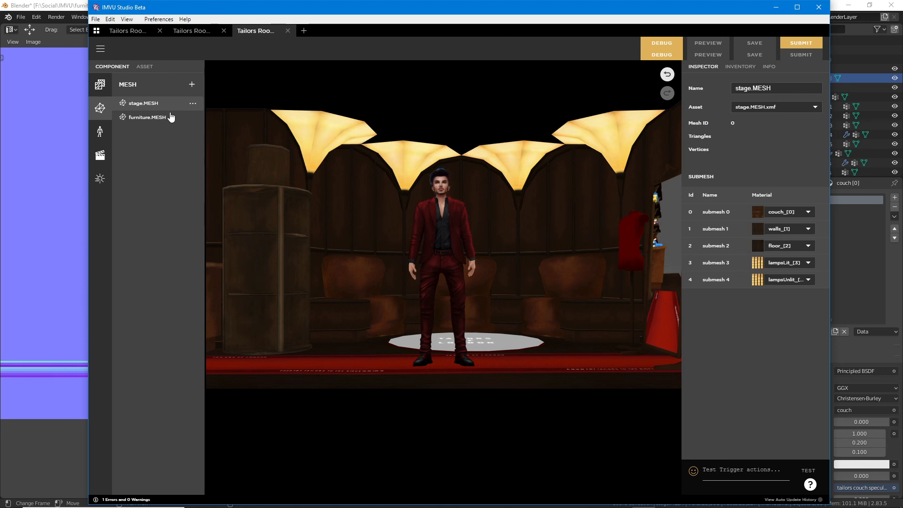
left_click(761, 108)
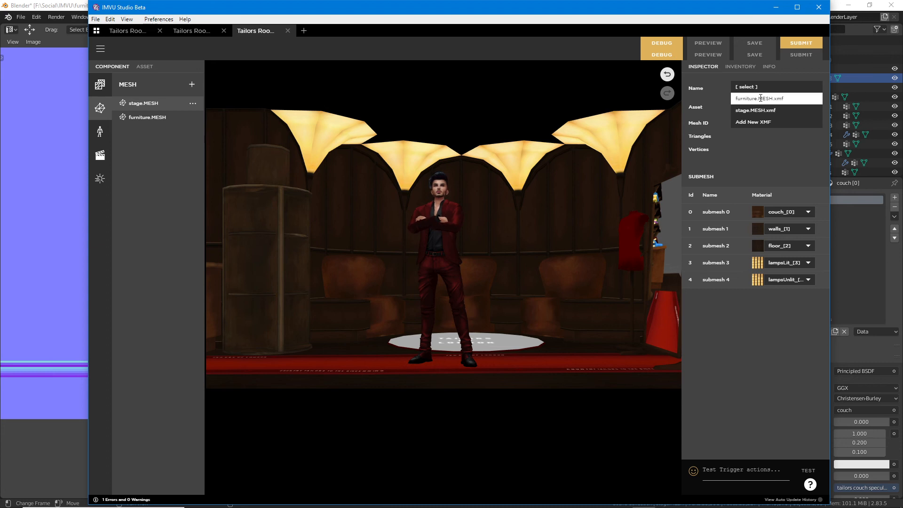
left_click(761, 109)
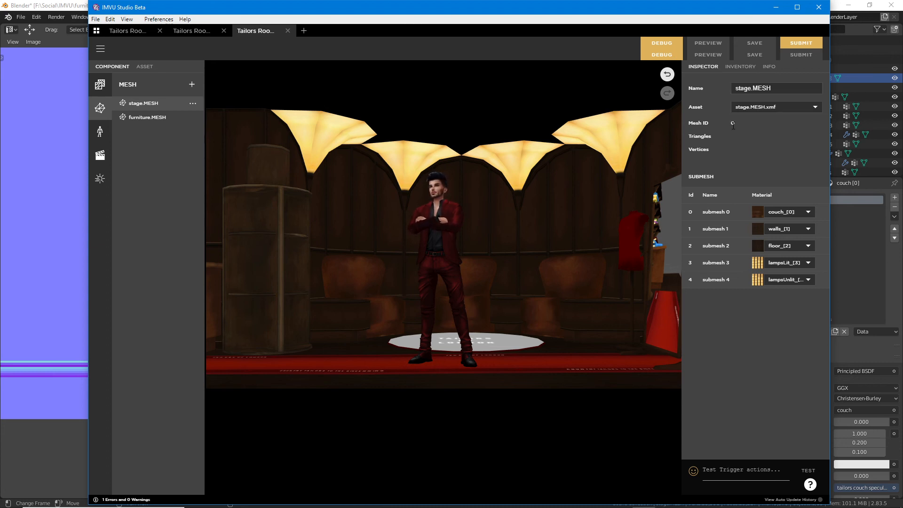
mouse_move(684, 115)
left_mouse_down()
mouse_move(680, 121)
mouse_move(724, 134)
mouse_move(732, 115)
mouse_move(687, 116)
left_mouse_up()
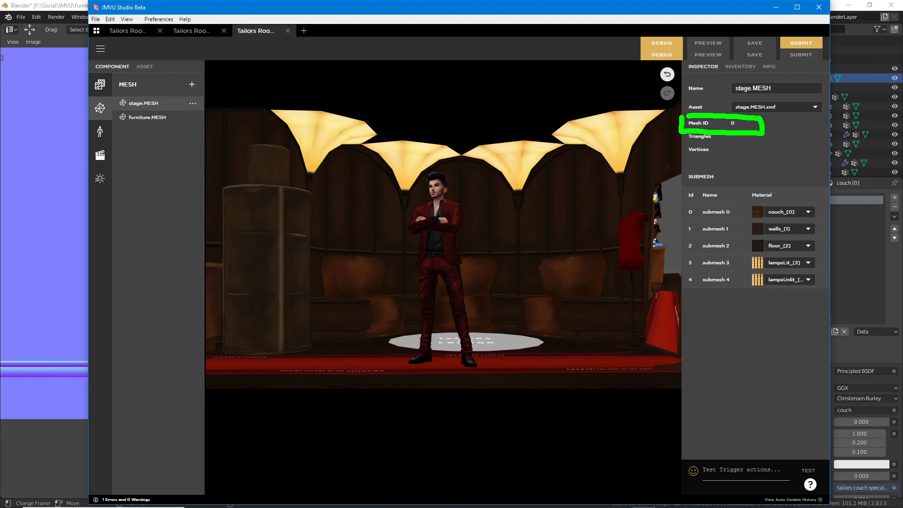
key("Escape")
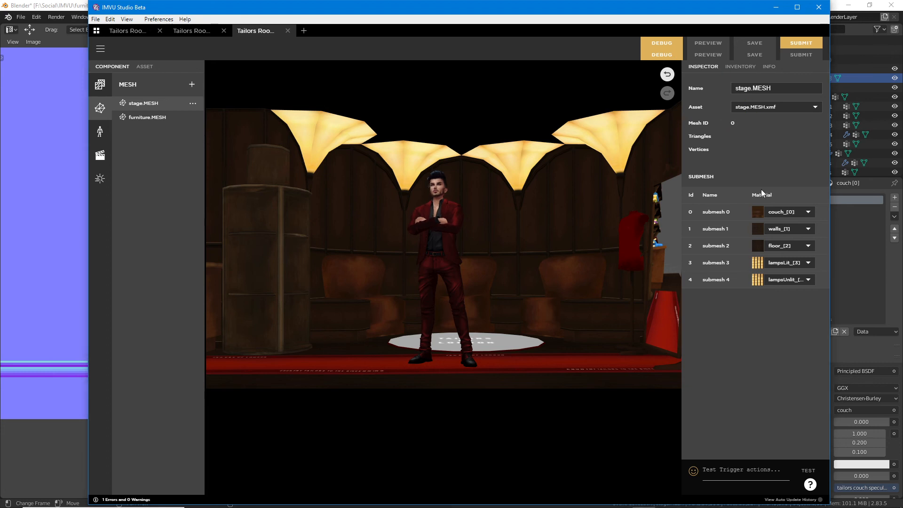
mouse_move(679, 198)
left_mouse_down()
mouse_move(673, 308)
mouse_move(663, 263)
mouse_move(649, 250)
left_mouse_up()
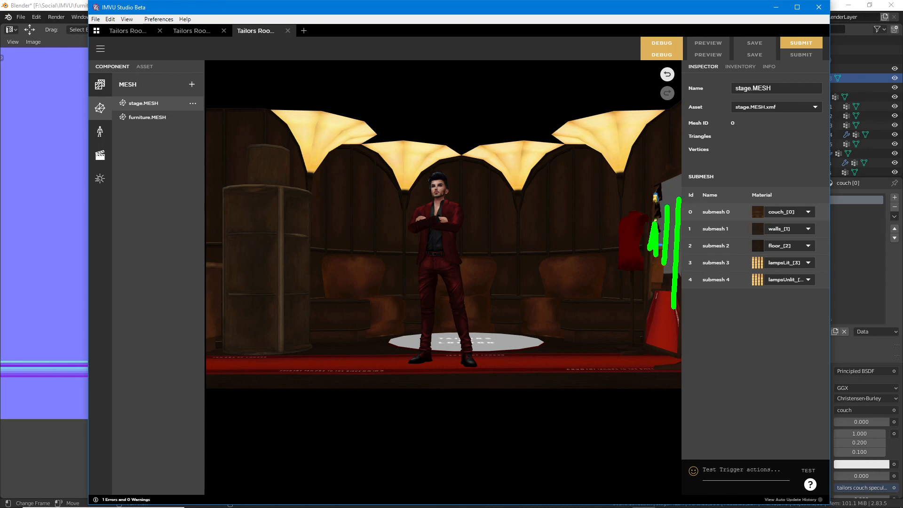
key("Escape")
Step: Switch to the second room project and check its material list and the submesh assignments of stage.MESH
left_click(191, 31)
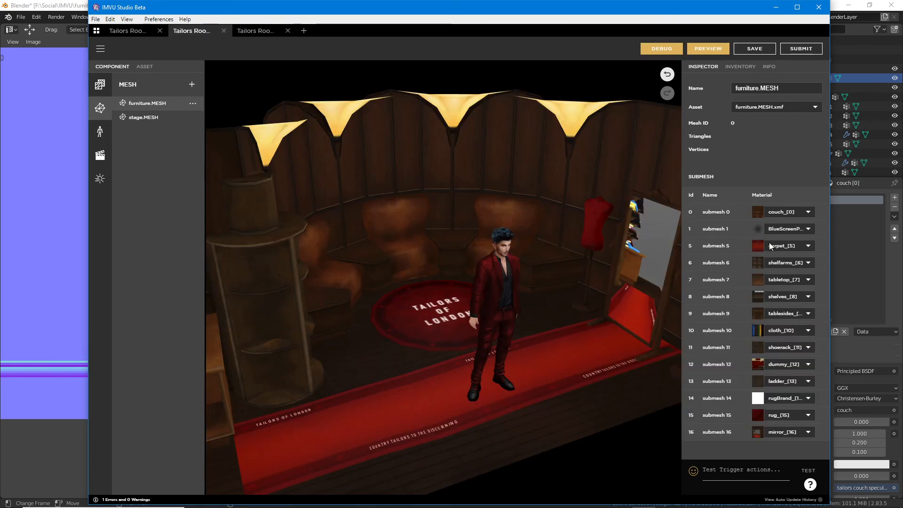
left_click(101, 87)
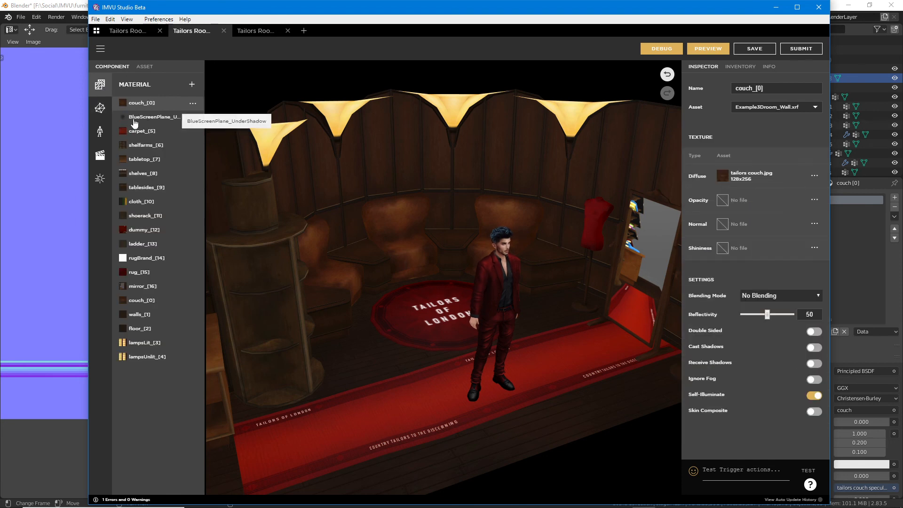
left_click(99, 111)
left_click(147, 117)
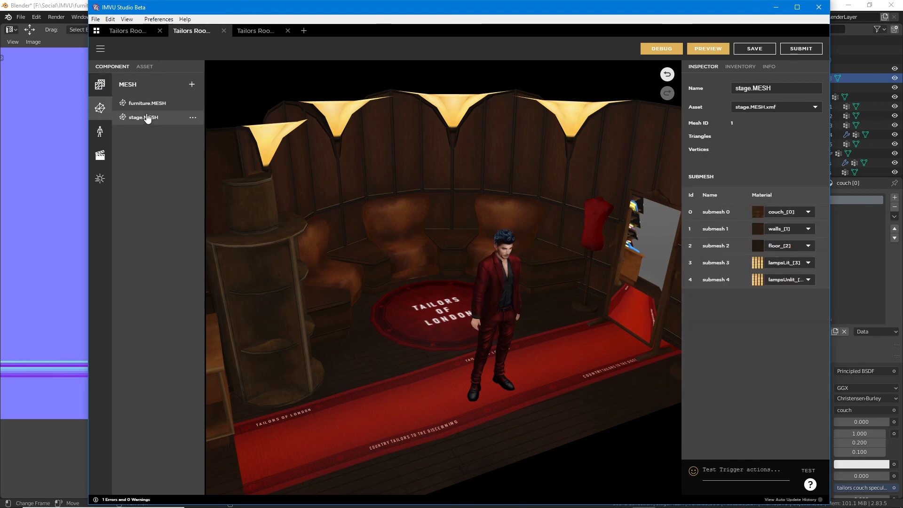
left_click(137, 103)
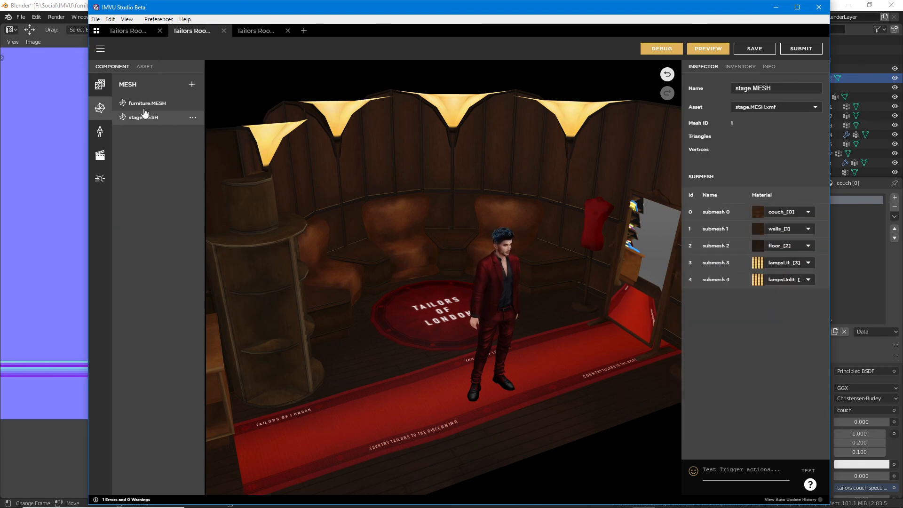
left_click(144, 117)
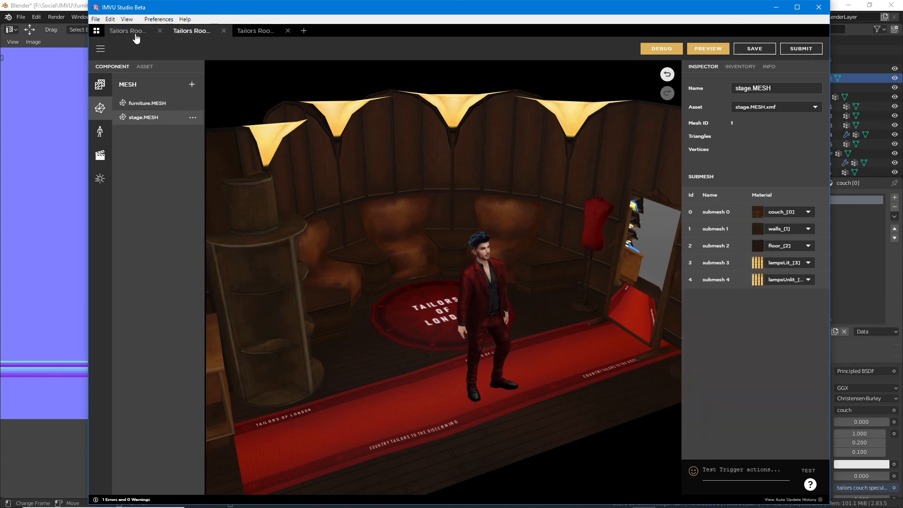
Step: Switch to the first room project and compare the assets, mesh IDs and submeshes of its furniture.MESH and stage.MESH
left_click(133, 32)
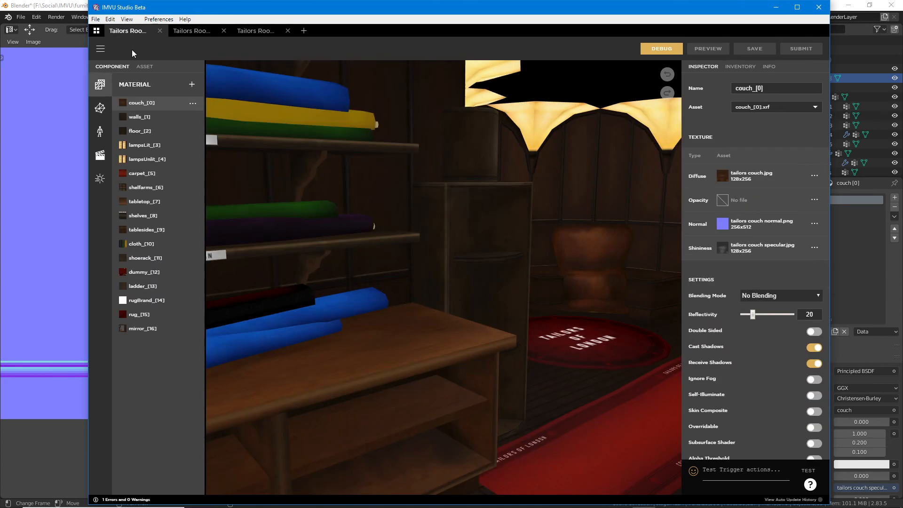
left_click(100, 109)
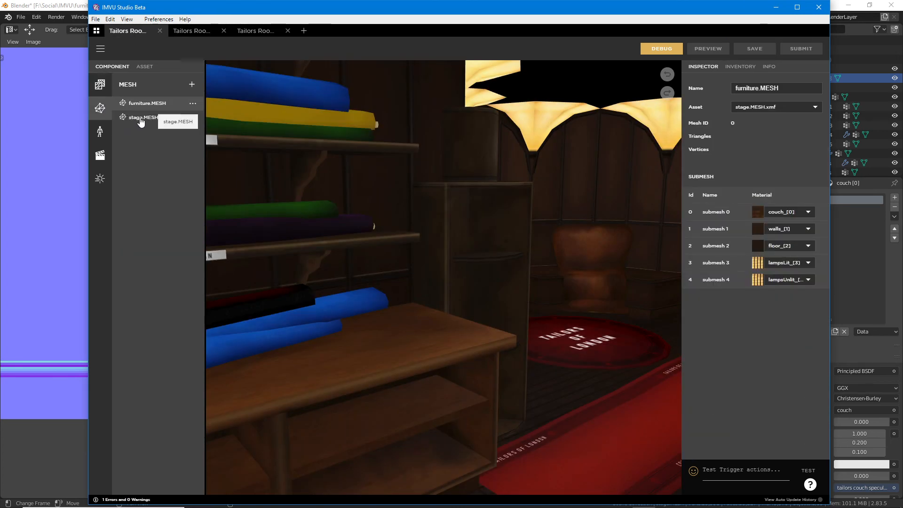
left_click(141, 121)
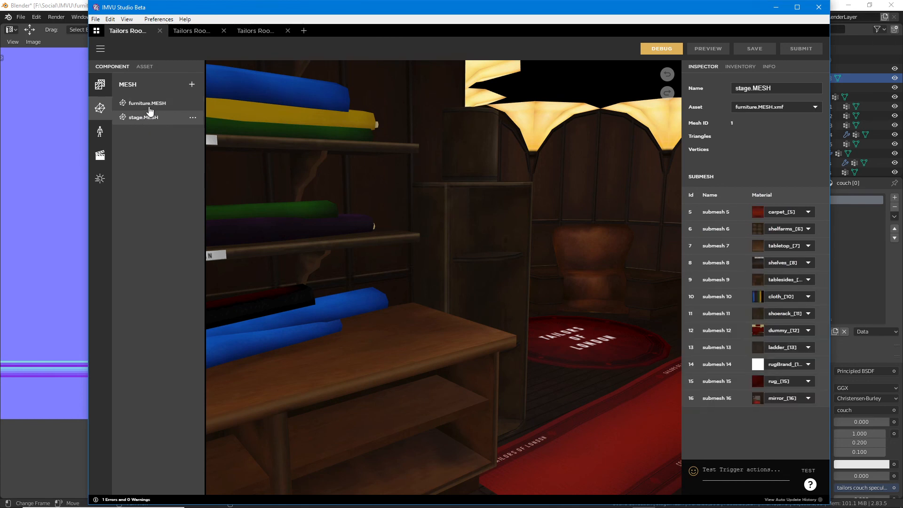
left_click(142, 104)
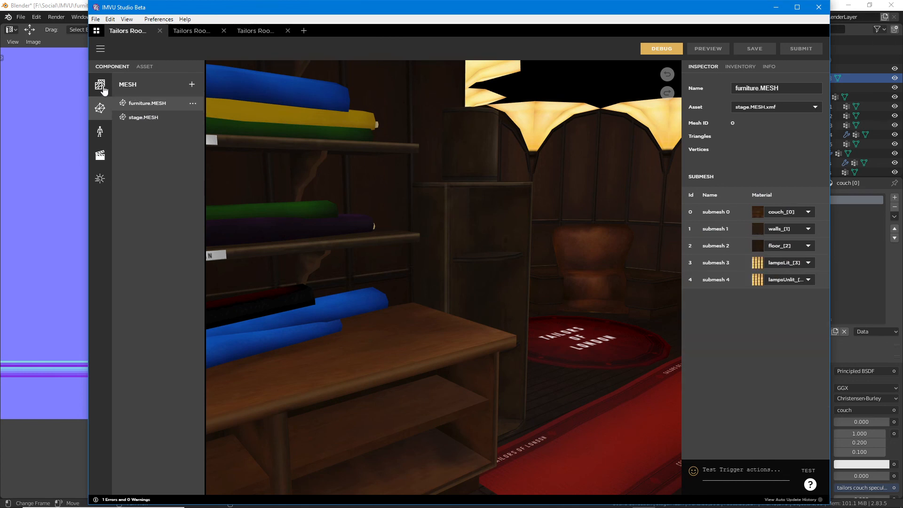
Step: Return to the second room project and compare the materials assigned to submeshes 0 and 1 in furniture.MESH and stage.MESH
left_click(194, 32)
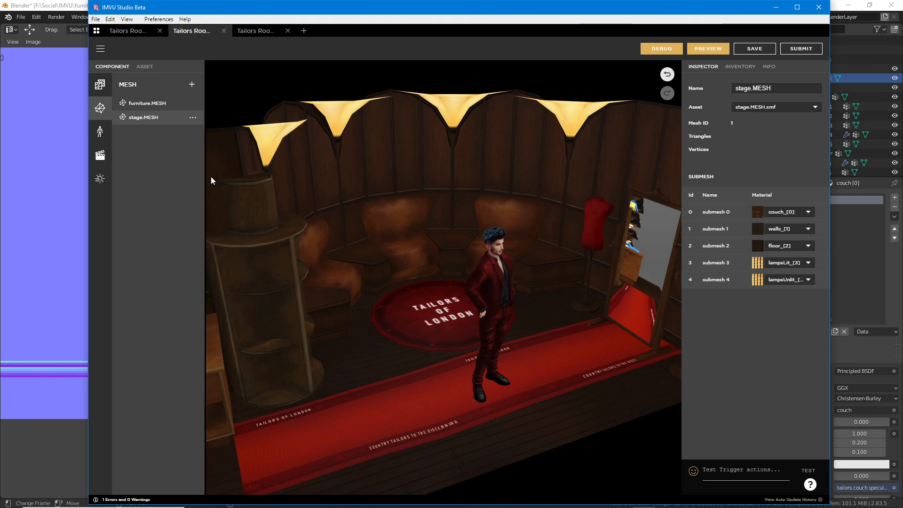
left_click(149, 103)
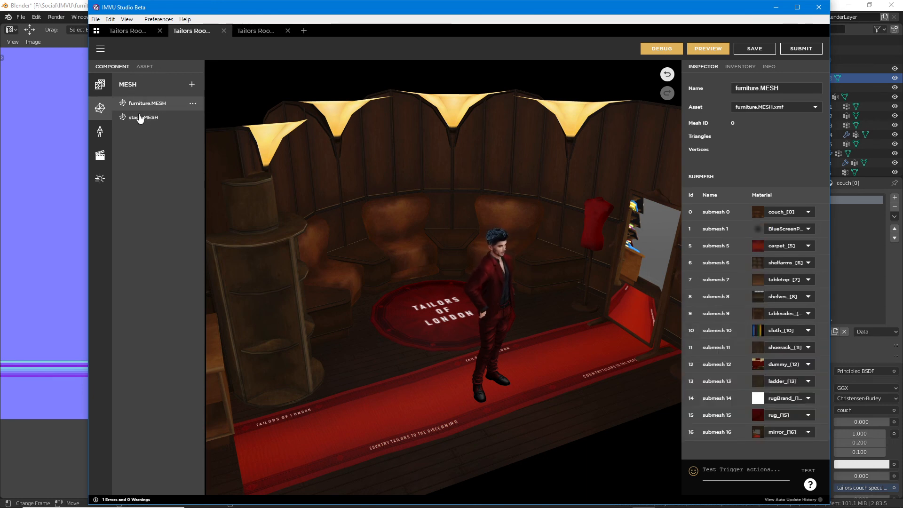
left_click(140, 117)
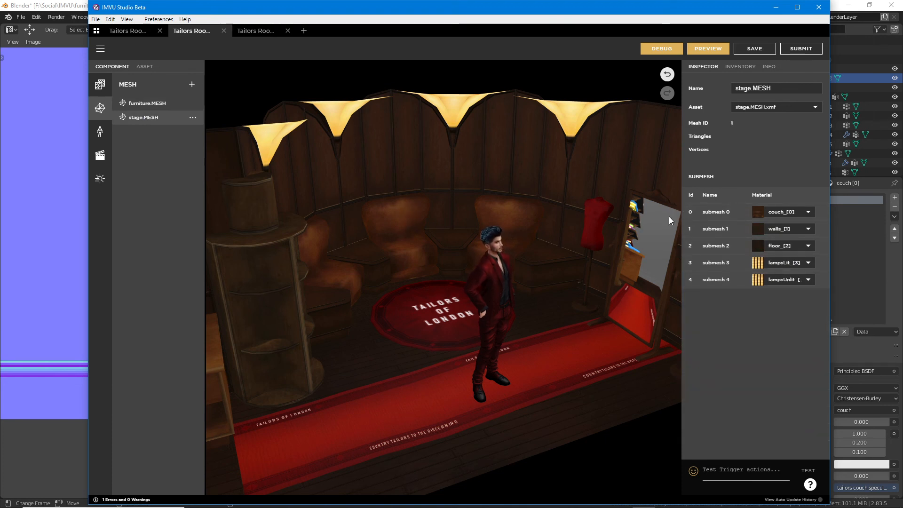
mouse_move(673, 209)
left_mouse_down()
mouse_move(724, 248)
mouse_move(839, 197)
mouse_move(688, 191)
left_mouse_up()
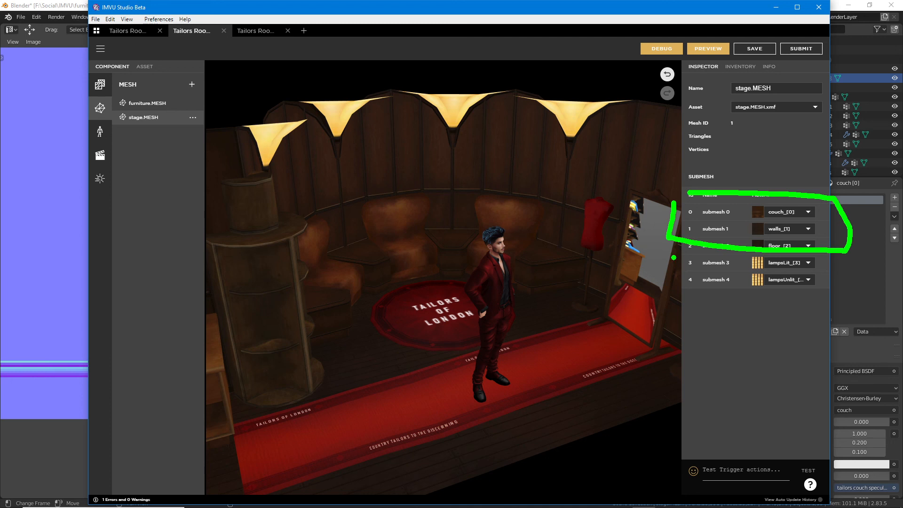
key("Escape")
Step: Return to the third room project and inspect the room preview from a rotated angle
left_click(255, 31)
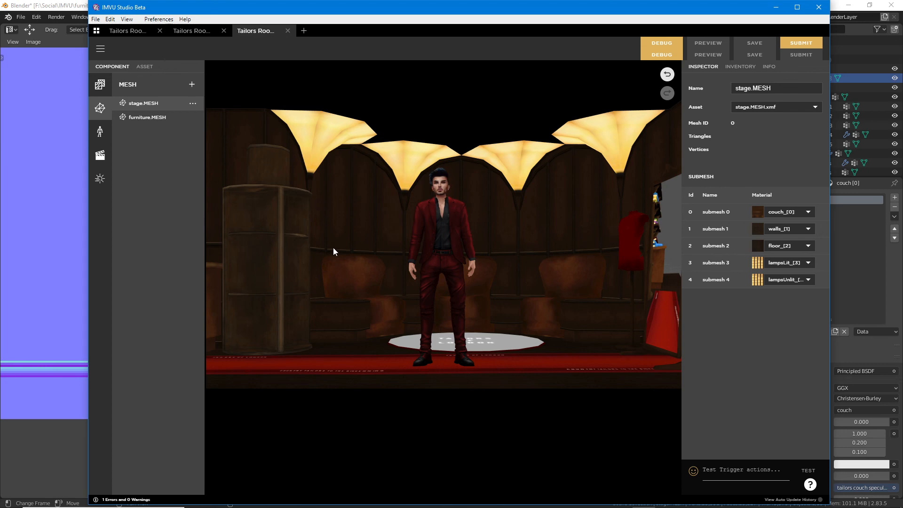
mouse_move(470, 262)
left_mouse_down()
mouse_move(476, 249)
mouse_move(487, 312)
mouse_move(522, 265)
mouse_move(563, 269)
mouse_move(470, 268)
mouse_move(479, 275)
left_mouse_up()
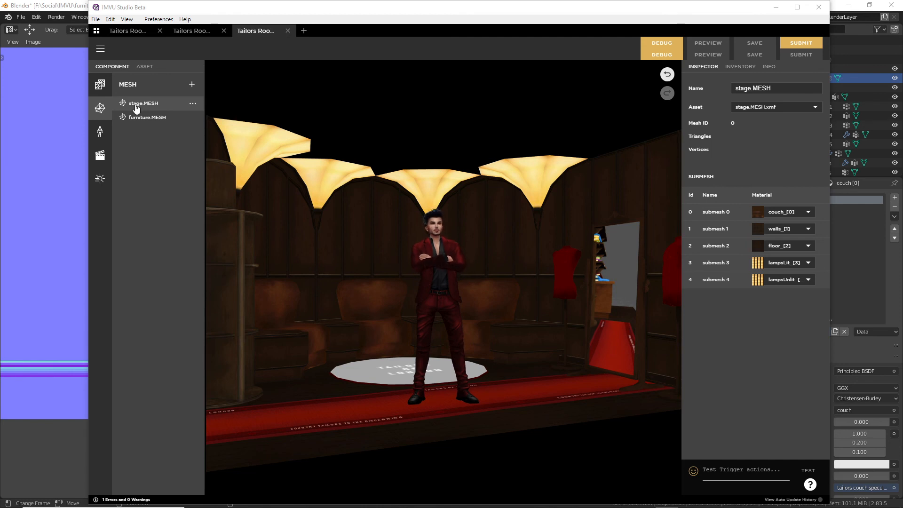
mouse_move(645, 502)
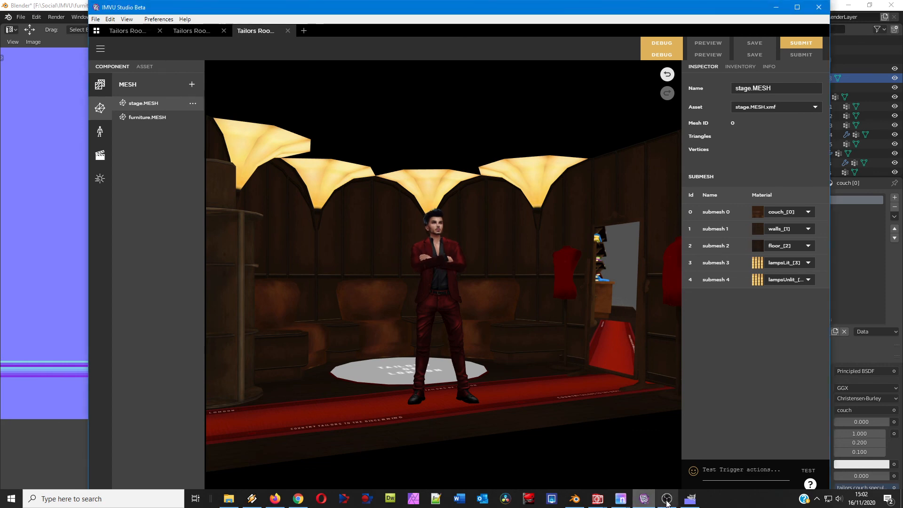
Step: Switch to GIMP and examine the horizontal and vertical seam lines in the single-layer 512 x 256 normal map
left_click(687, 501)
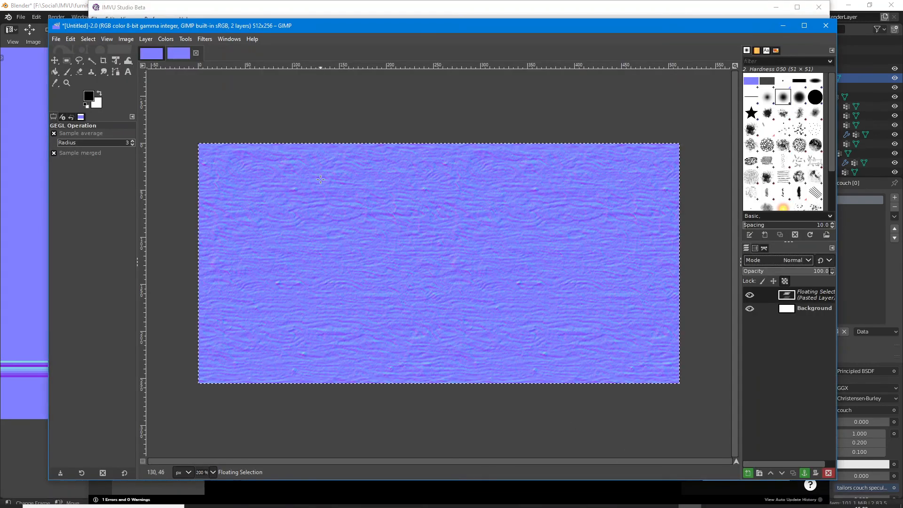
left_click(152, 54)
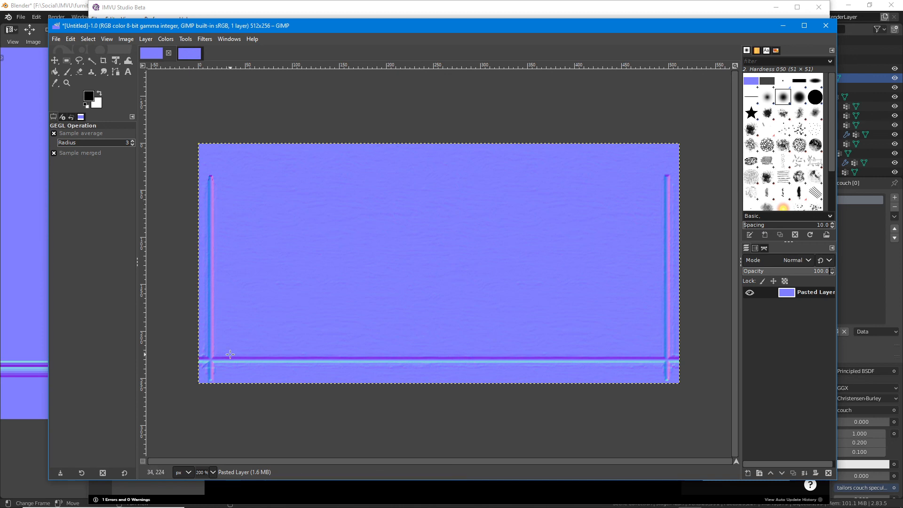
left_click_drag(217, 358, 445, 362)
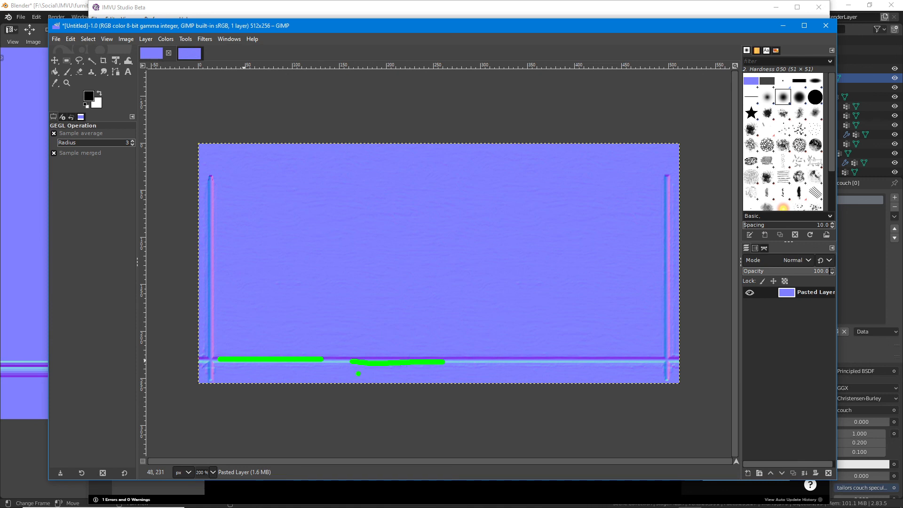
key("ctrl+z")
key("ctrl+z")
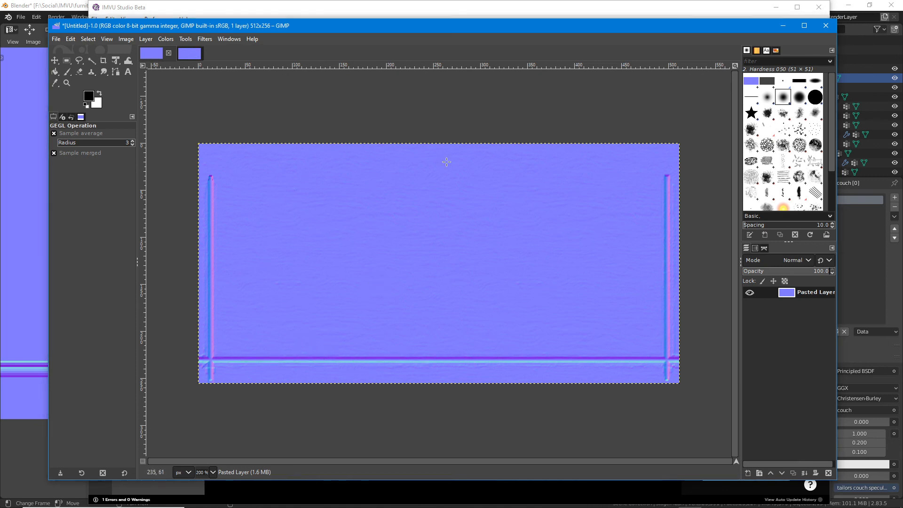
Step: Switch to Corel PHOTO-PAINT, desaturate tailors - couch.tga and inspect the texture in an enlarged window at 300% zoom
mouse_move(499, 507)
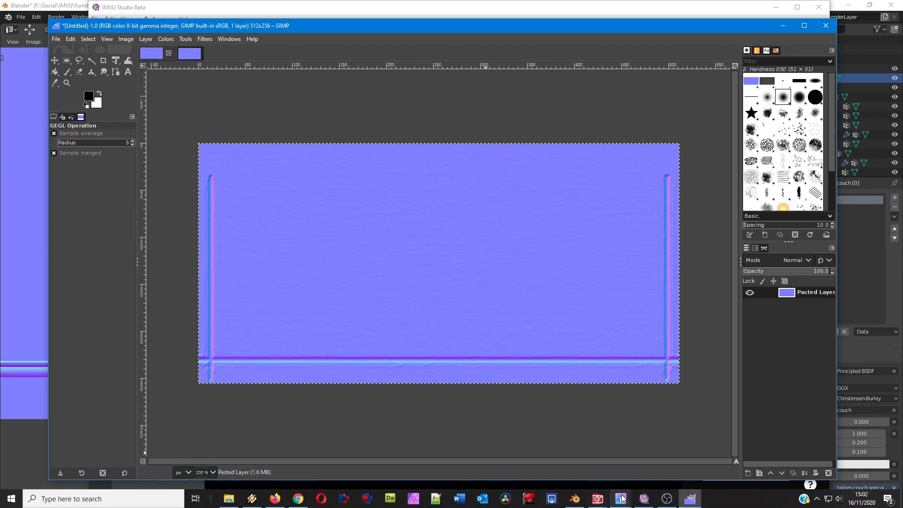
left_click(597, 498)
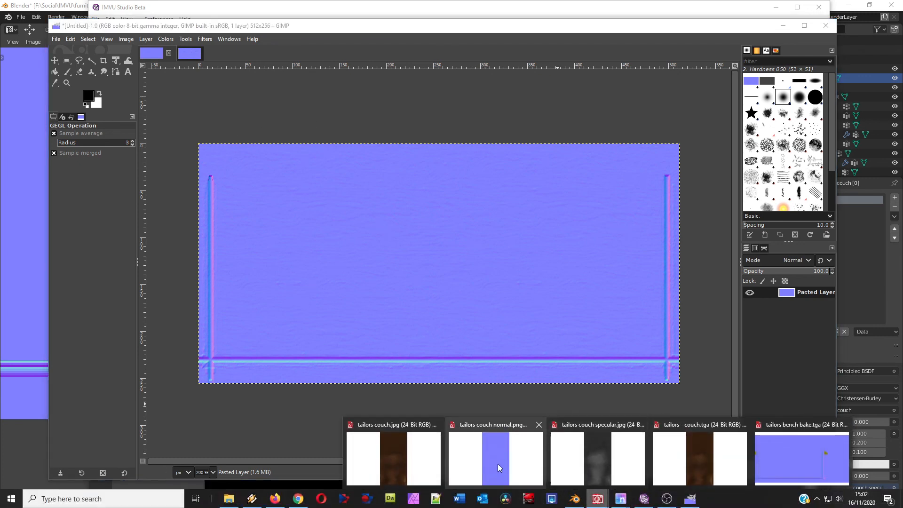
left_click(414, 465)
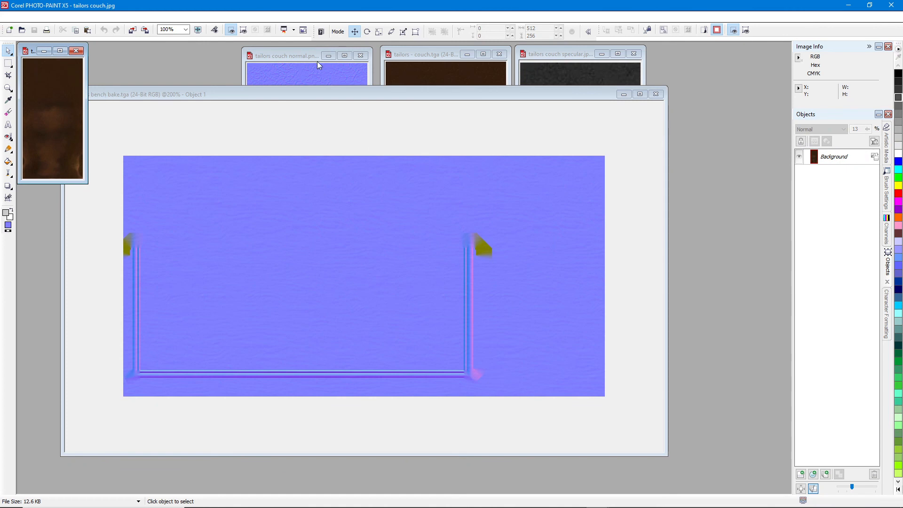
left_click(429, 60)
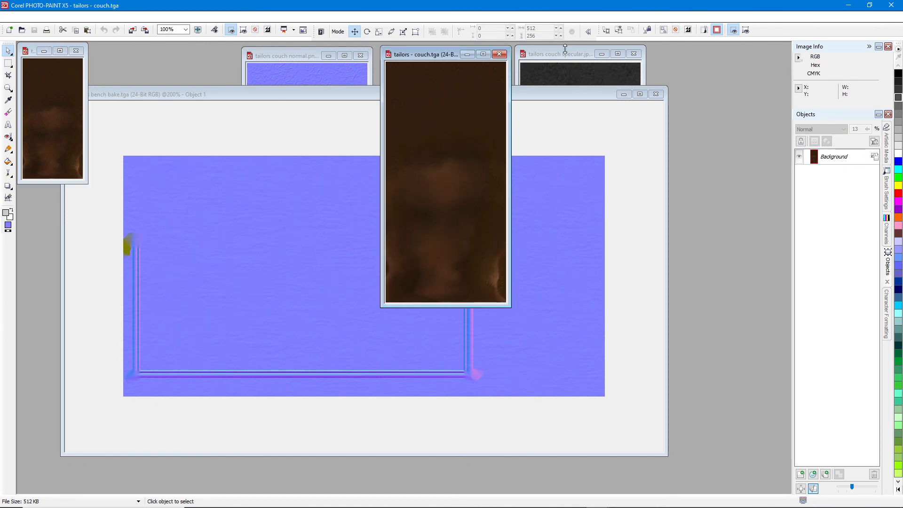
left_click(84, 17)
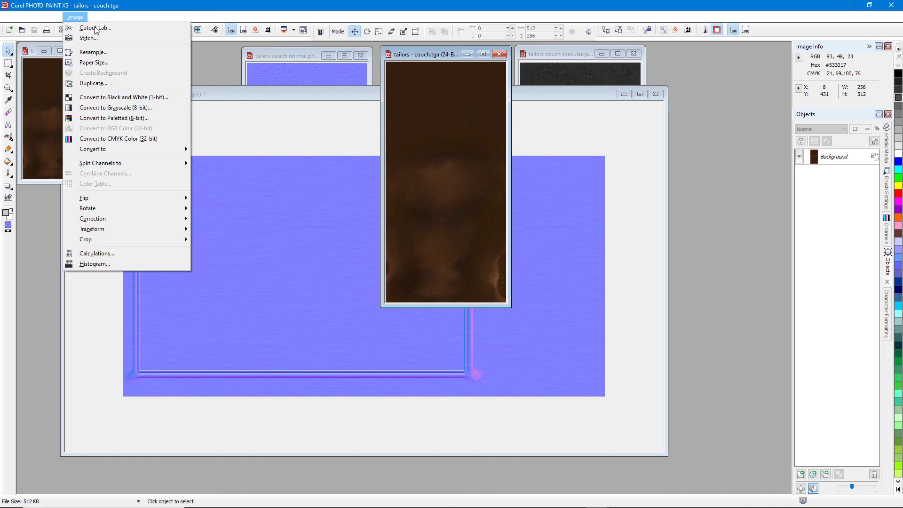
left_click(98, 17)
left_click(99, 17)
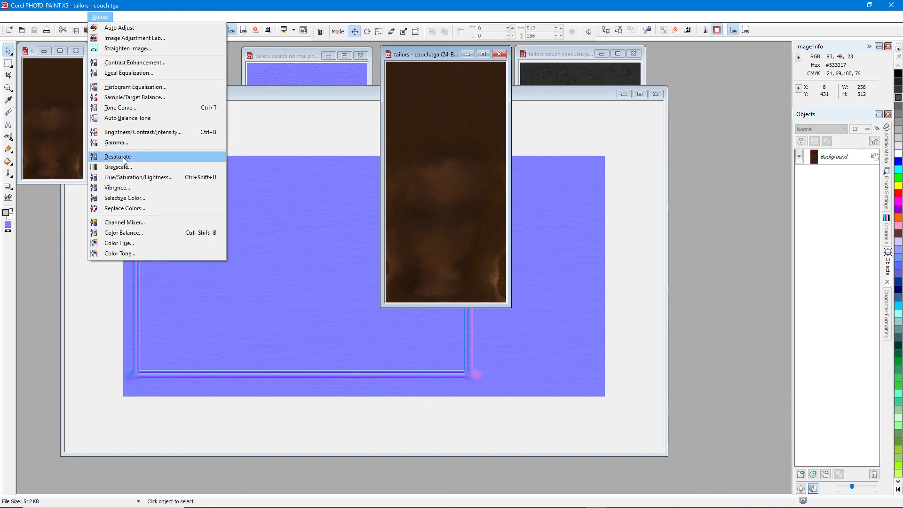
left_click(118, 156)
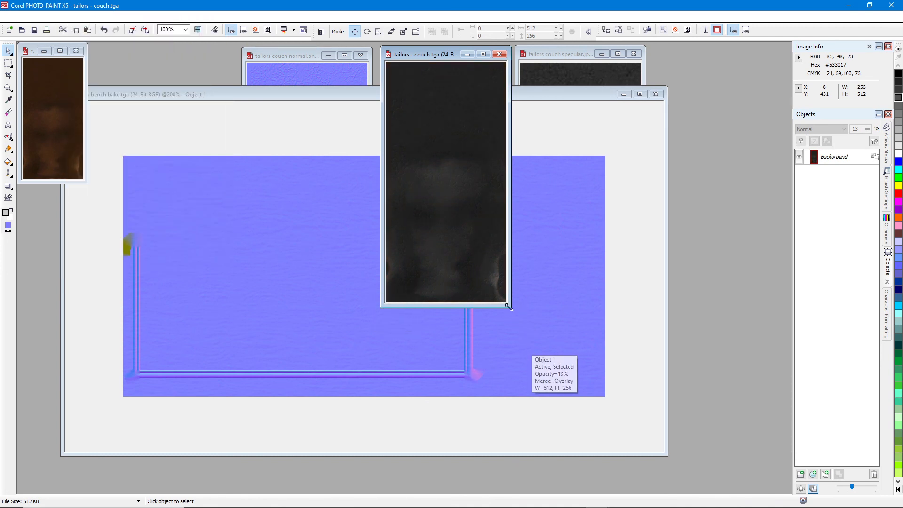
left_click_drag(509, 307, 598, 455)
scroll(527, 357, "up", 2)
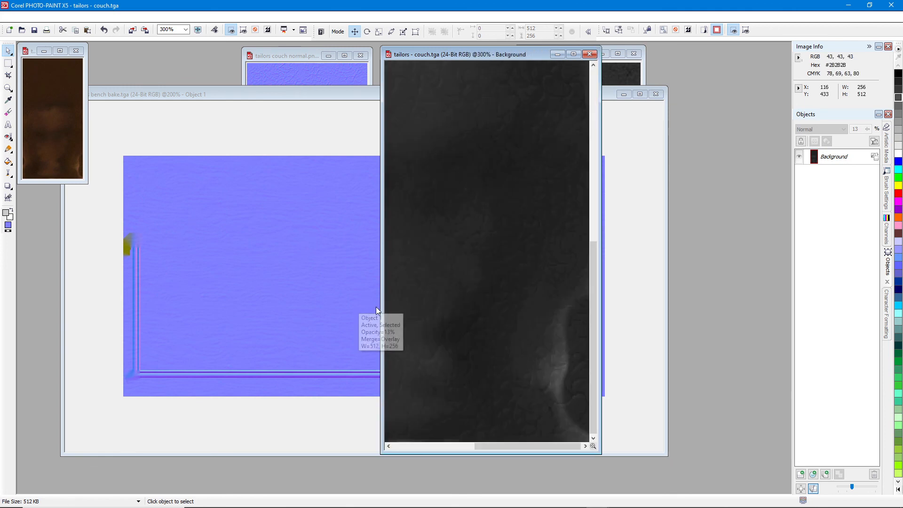
left_click_drag(381, 310, 136, 289)
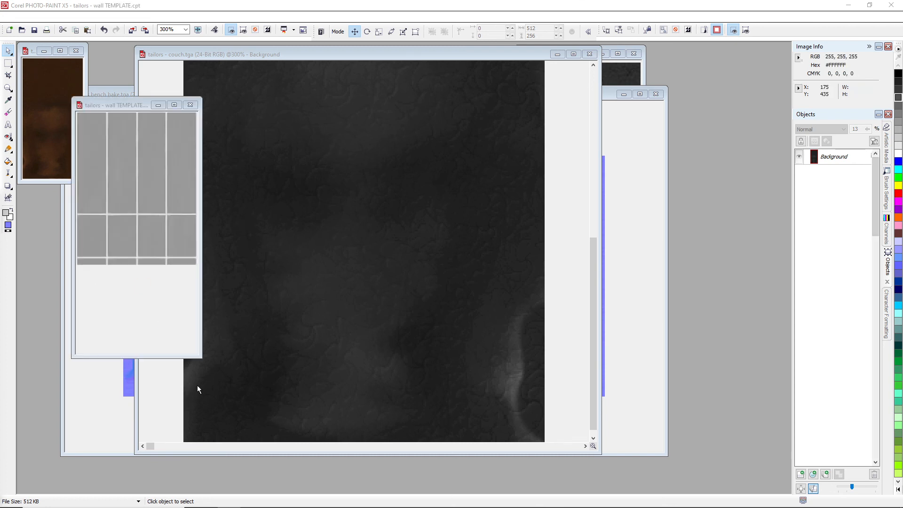
Step: Enlarge the tailors - wall TEMPLATE.cpt view to 300% and inspect its panel lines from the lower part up to the top
left_click_drag(201, 357, 462, 455)
scroll(347, 306, "up", 2)
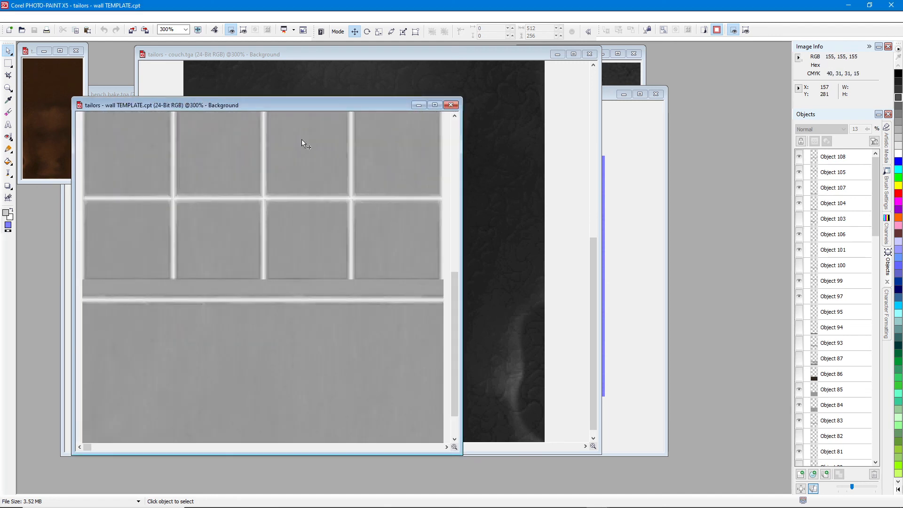
left_click_drag(296, 98, 301, 43)
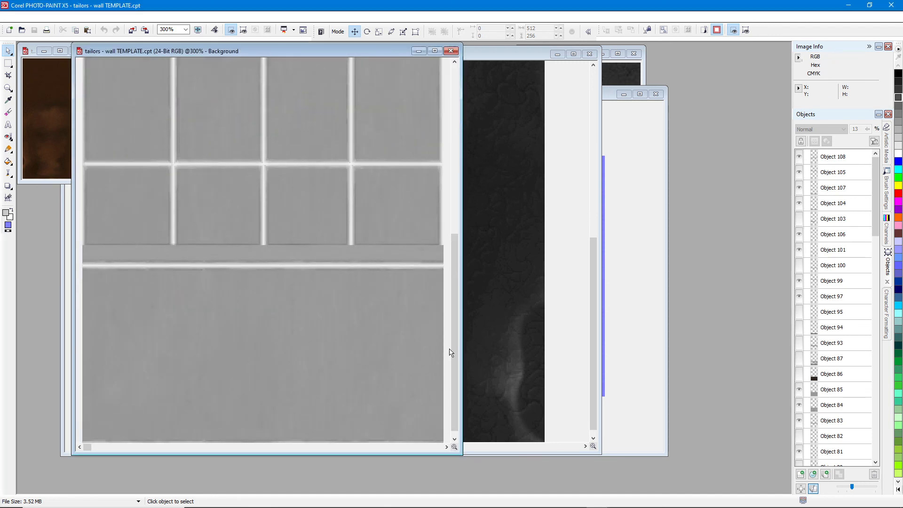
left_click_drag(455, 345, 447, 137)
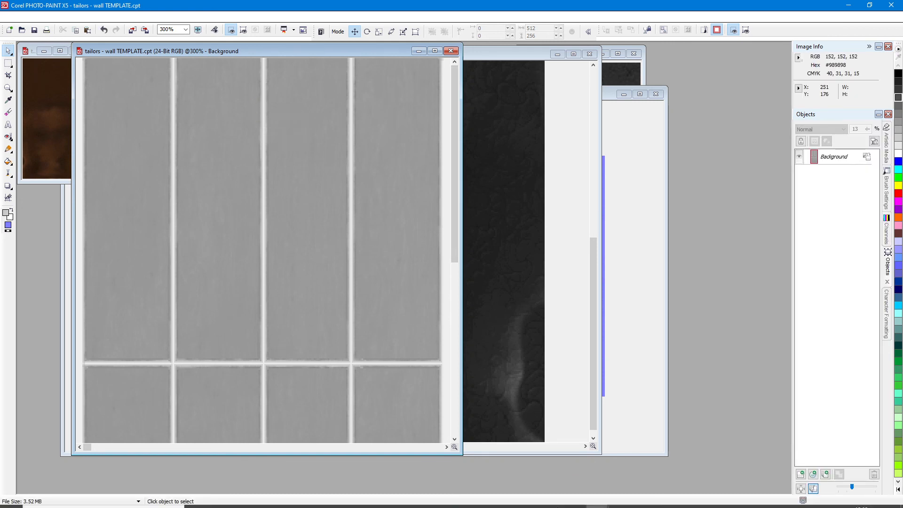
Step: Create a new 256 x 512 px image in GIMP and paste the copied wall template into it
mouse_move(626, 502)
left_click(689, 498)
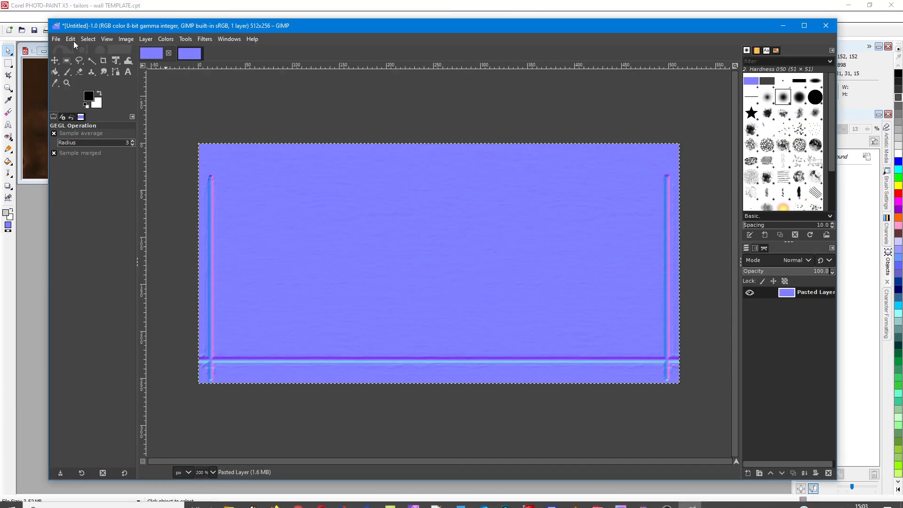
left_click(56, 39)
left_click(63, 55)
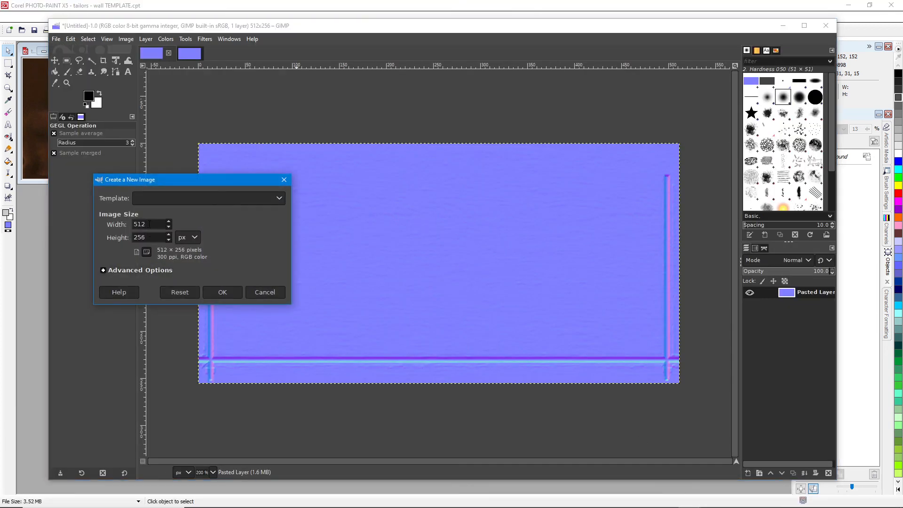
left_click_drag(134, 224, 145, 224)
type("256")
double_click(150, 237)
type("512")
left_click(222, 293)
key("ctrl+v")
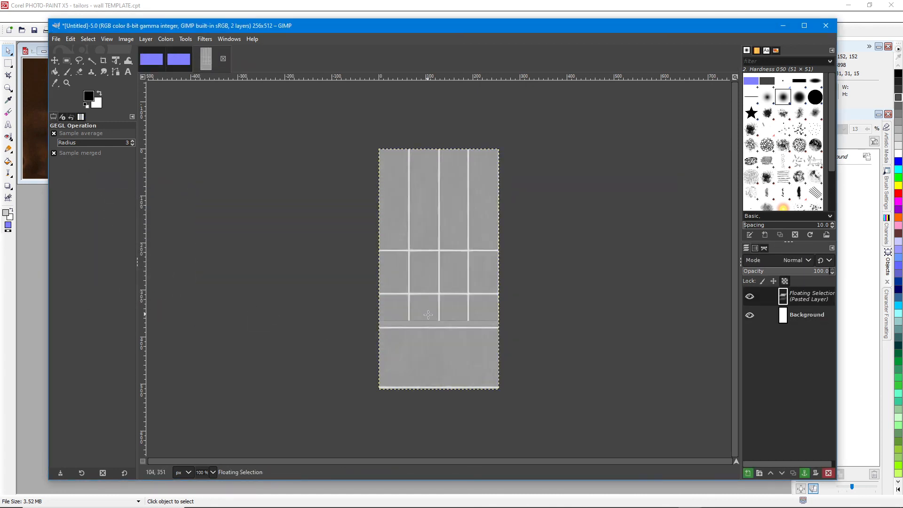
Step: Try the Normal Map filter at scale 10 on the pasted wall template, and undo it
left_click(204, 39)
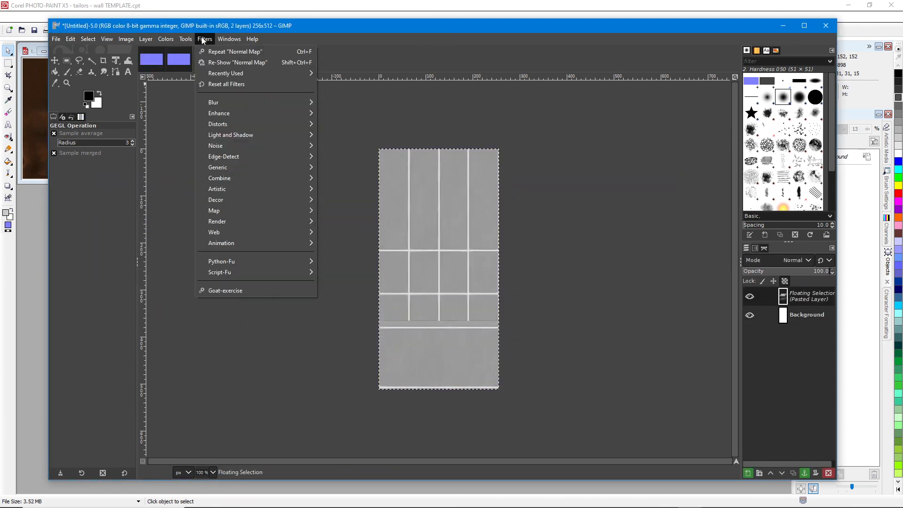
mouse_move(227, 168)
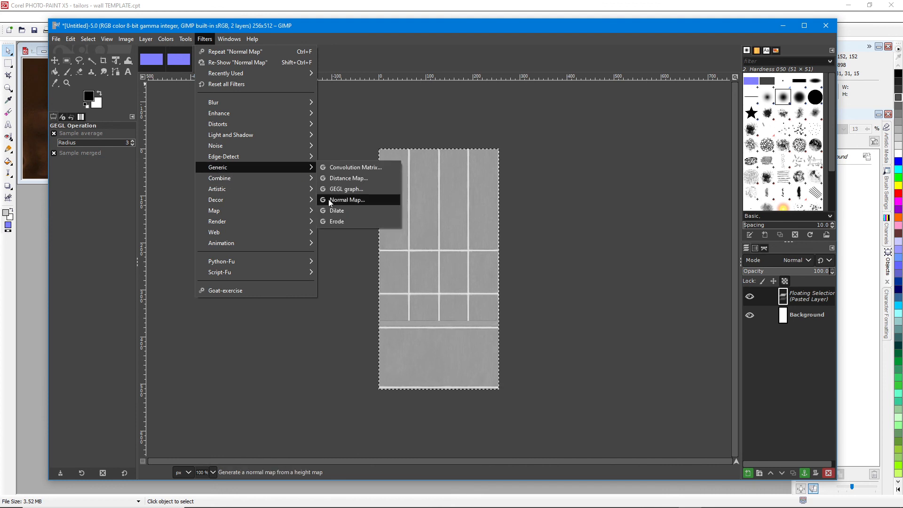
left_click(342, 199)
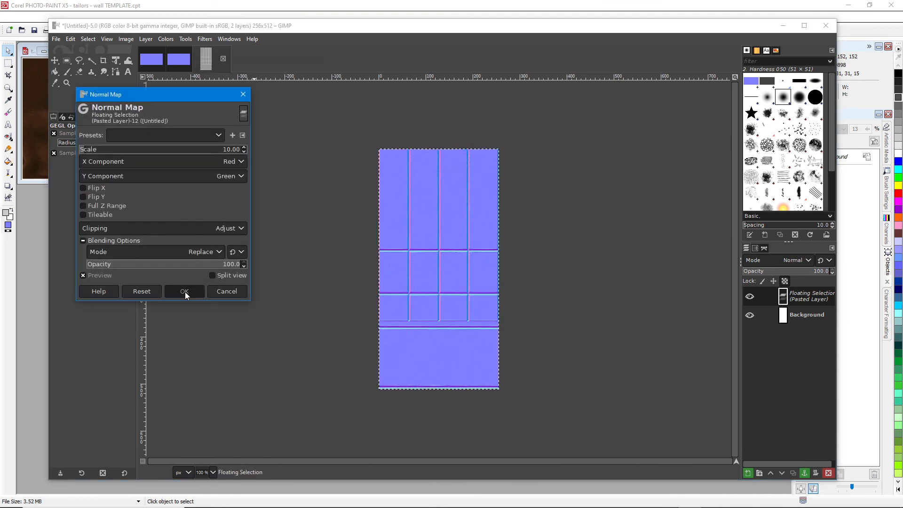
left_click(184, 291)
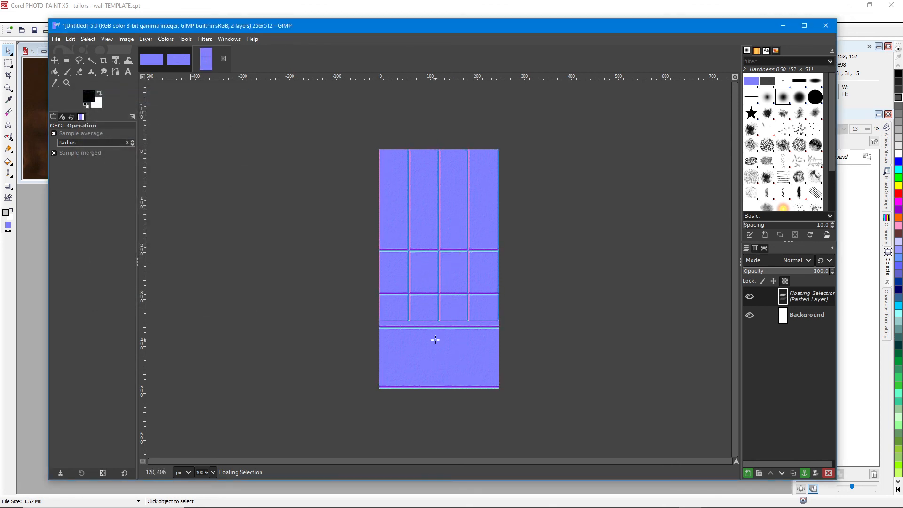
key("ctrl+z")
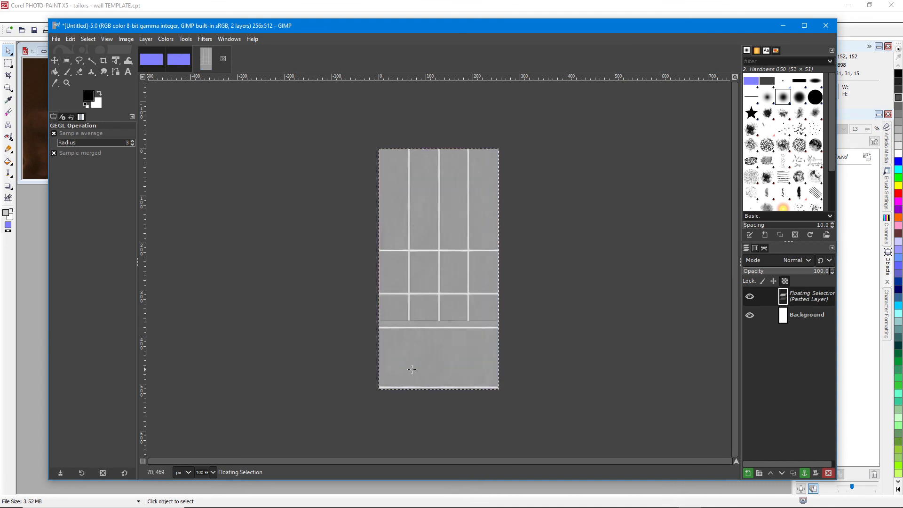
Step: Return to PHOTO-PAINT and examine the raised panel and skirting lines in the lower part of tailors - wall TEMPLATE.cpt
left_click(315, 3)
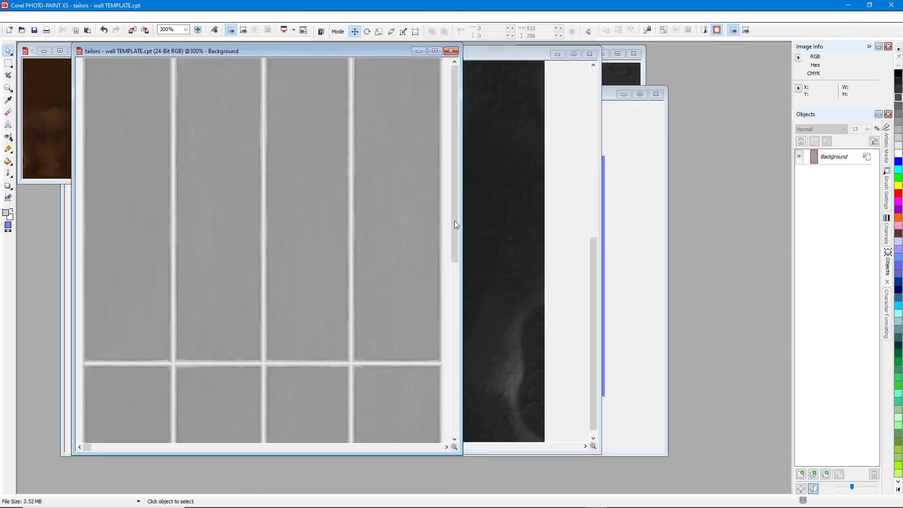
left_click_drag(455, 200, 456, 341)
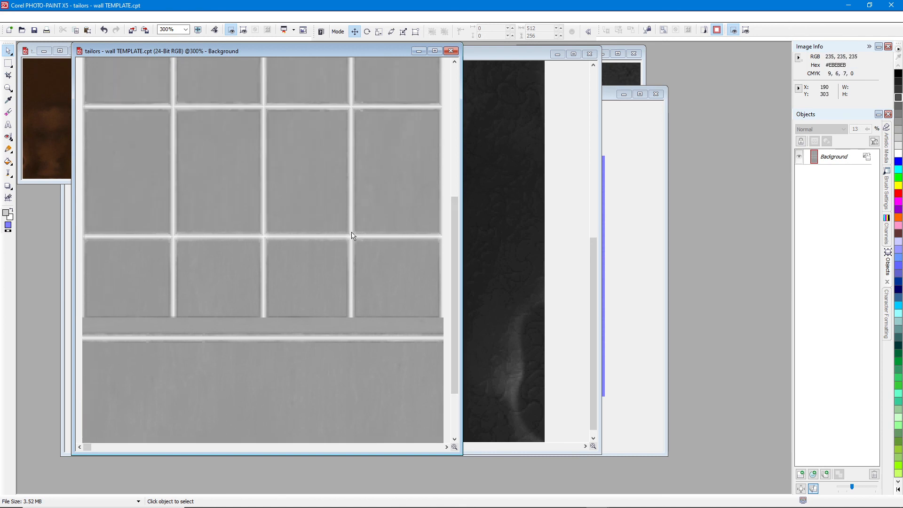
mouse_move(352, 217)
left_mouse_down()
mouse_move(352, 313)
mouse_move(376, 338)
mouse_move(427, 338)
left_mouse_up()
left_click(343, 337)
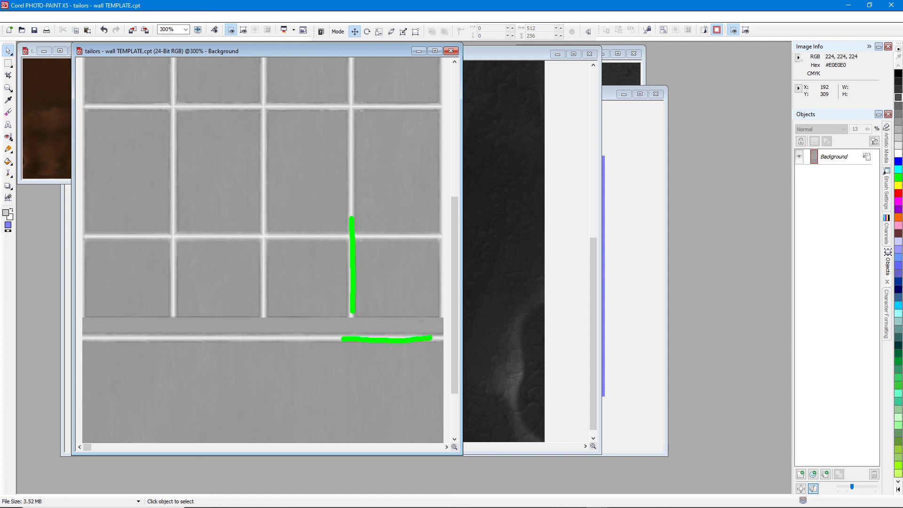
left_click(424, 331)
mouse_move(322, 338)
left_mouse_down()
mouse_move(180, 335)
mouse_move(250, 317)
left_mouse_up()
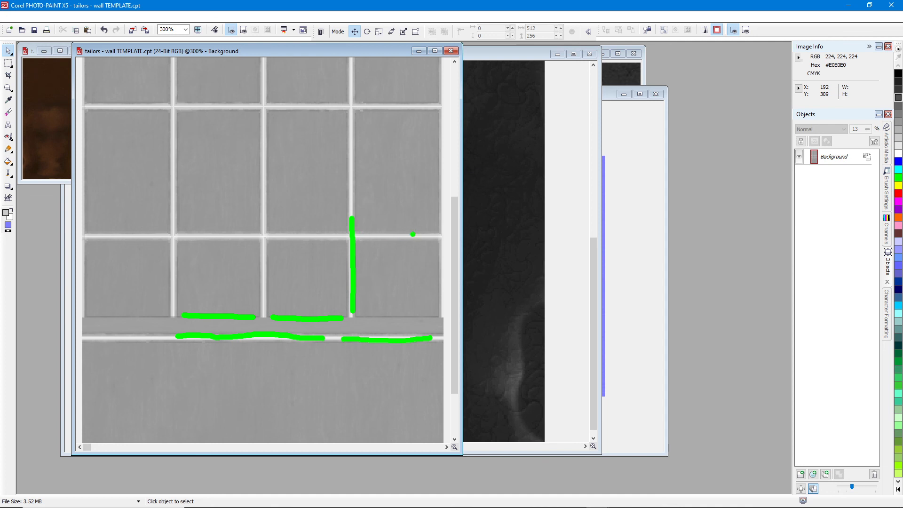
left_click_drag(443, 236, 81, 235)
left_click_drag(174, 230, 173, 199)
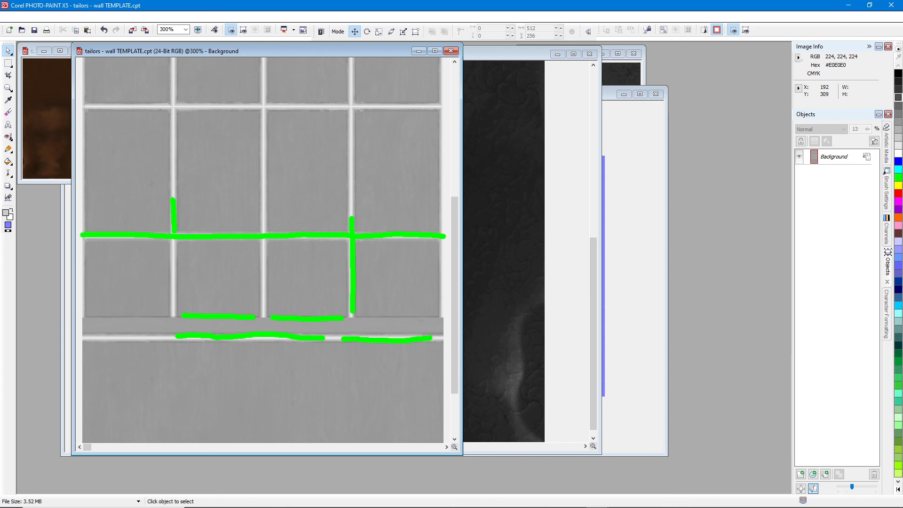
key("Escape")
Step: Set the wall template's zoom to 200% and extend its window to view more of the panelling
scroll(400, 261, "down", 2)
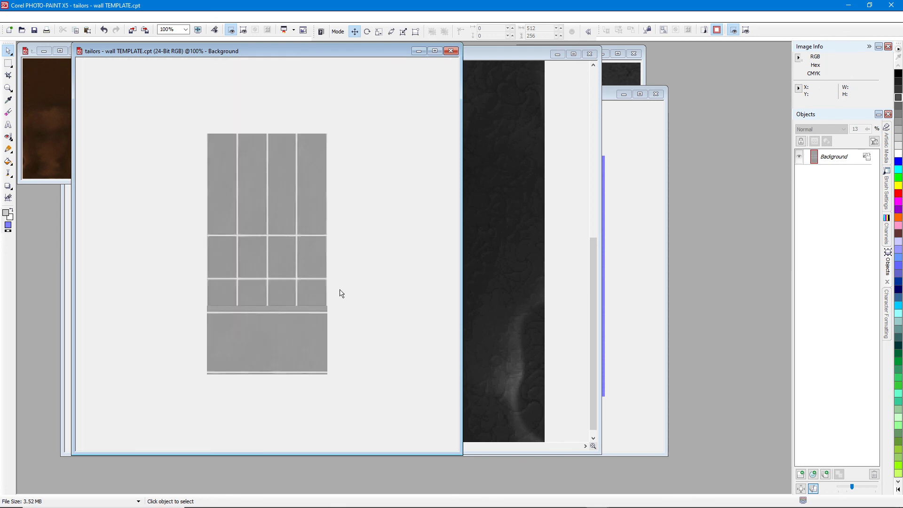
scroll(360, 348, "up", 1)
left_click_drag(452, 291, 449, 146)
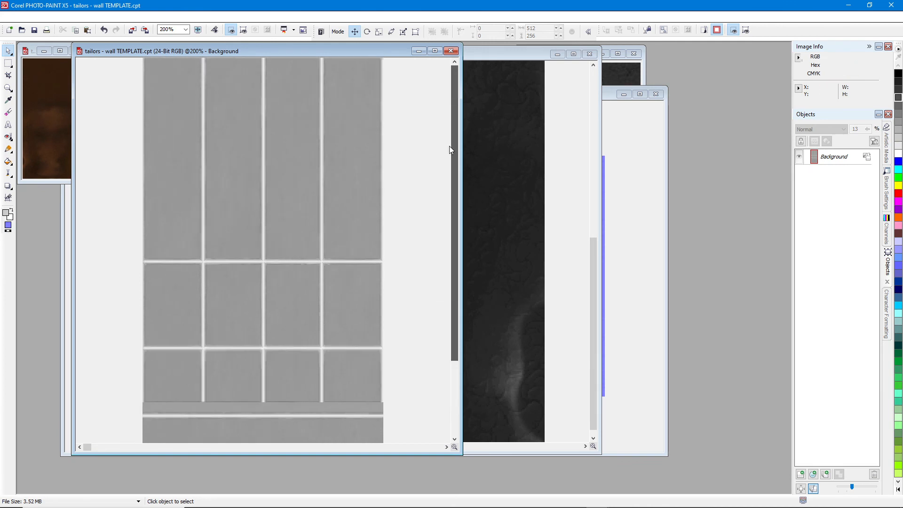
left_click_drag(344, 455, 344, 493)
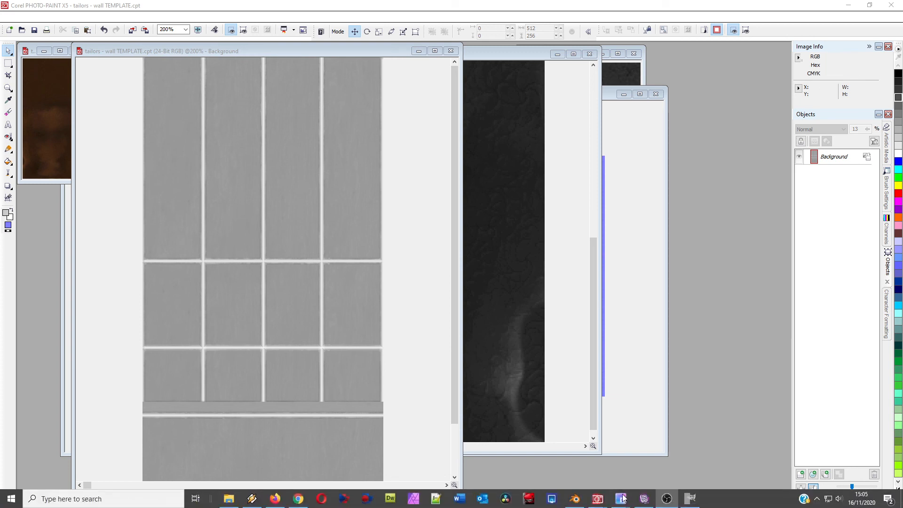
Step: Switch to IMVU Studio and examine the room preview from several angles, covering the walls, couches, fabric shelves and red carpet
left_click(644, 500)
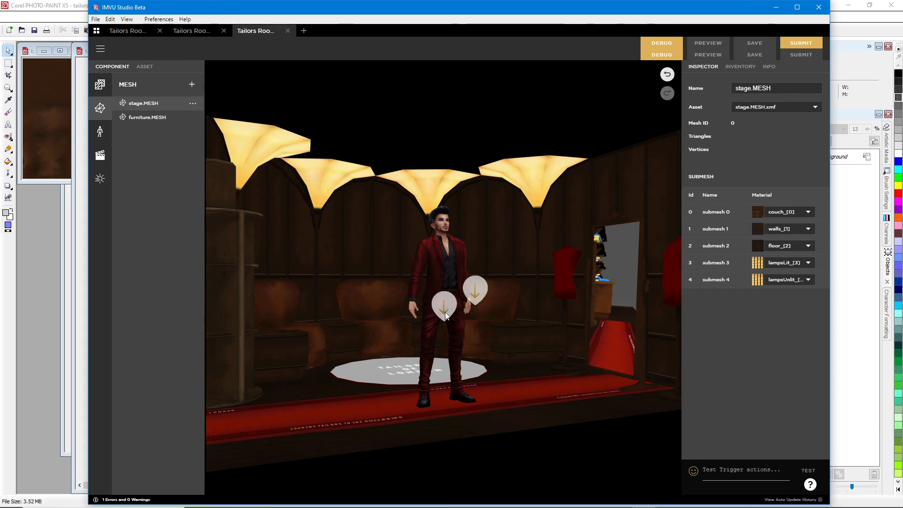
left_click_drag(411, 313, 459, 316)
mouse_move(526, 328)
left_mouse_down()
mouse_move(450, 327)
mouse_move(559, 322)
left_mouse_up()
mouse_move(346, 274)
left_mouse_down()
mouse_move(382, 344)
mouse_move(388, 335)
mouse_move(379, 379)
mouse_move(370, 380)
mouse_move(426, 358)
left_mouse_up()
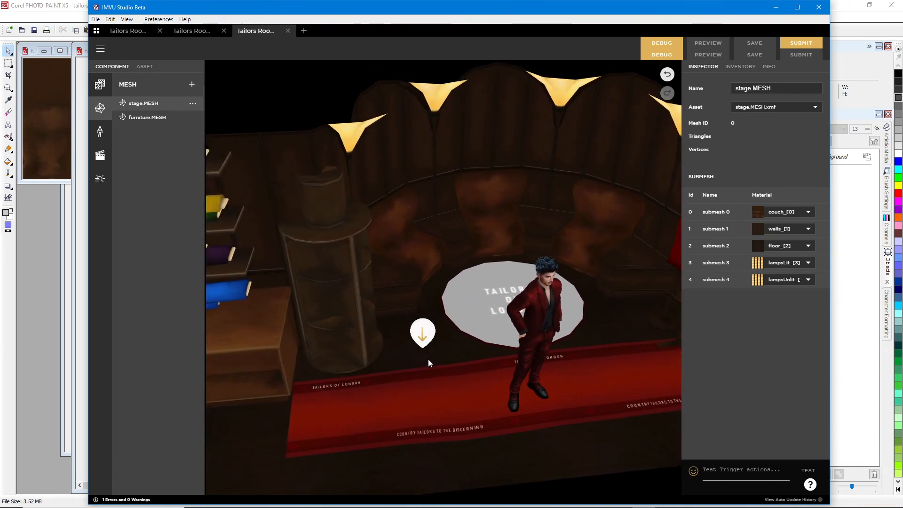
left_click_drag(349, 396, 541, 320)
left_click_drag(334, 411, 528, 323)
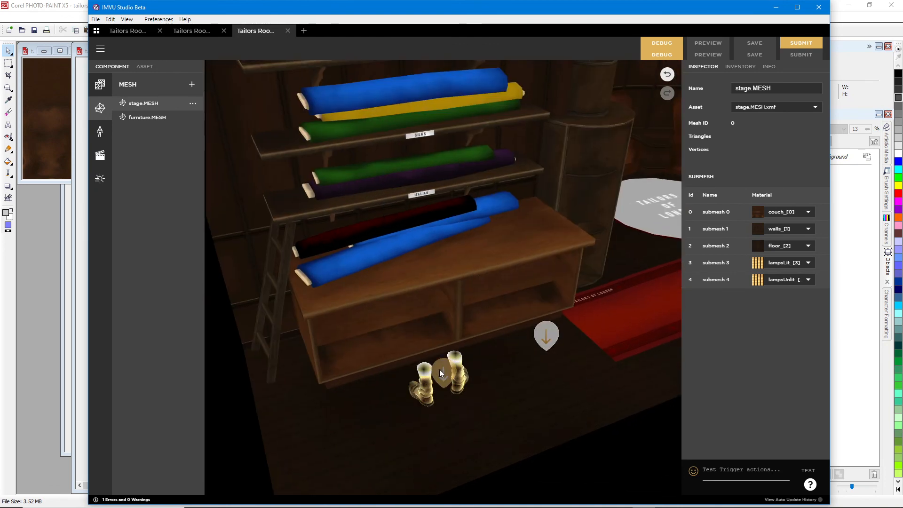
left_click_drag(439, 368, 407, 359)
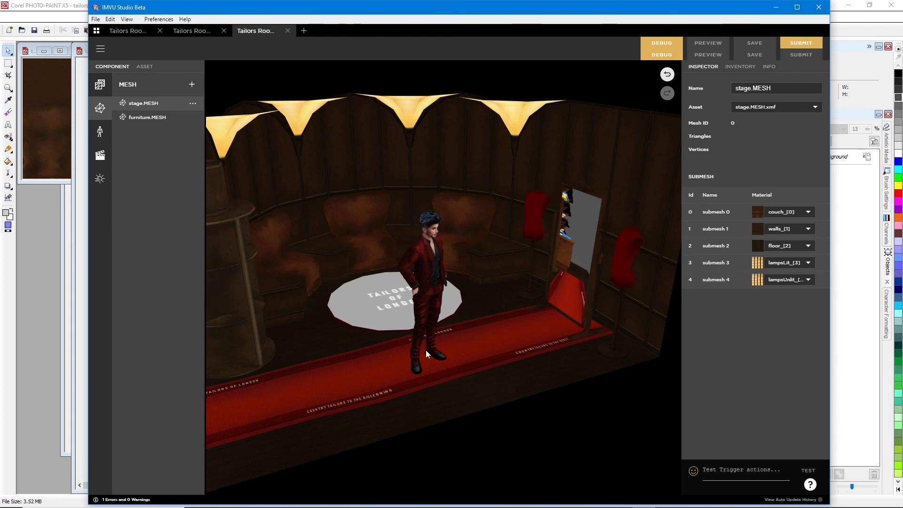
left_click_drag(464, 408, 450, 267)
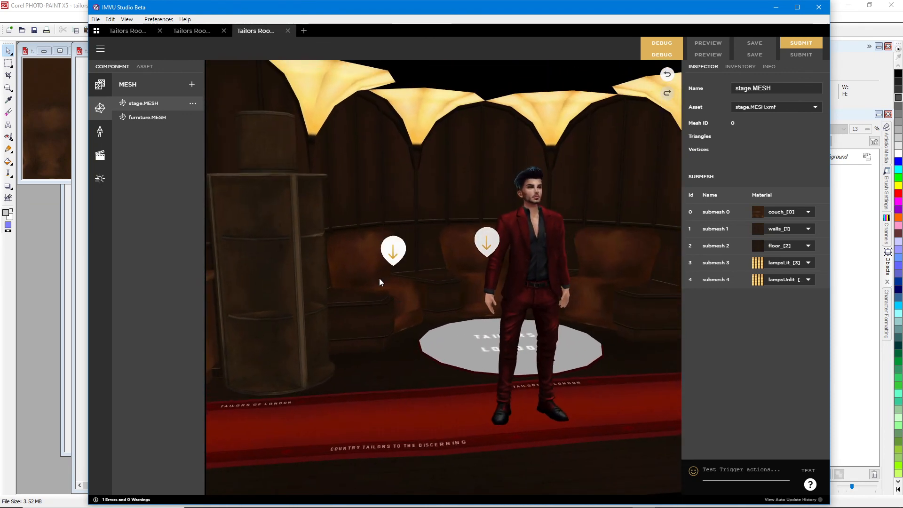